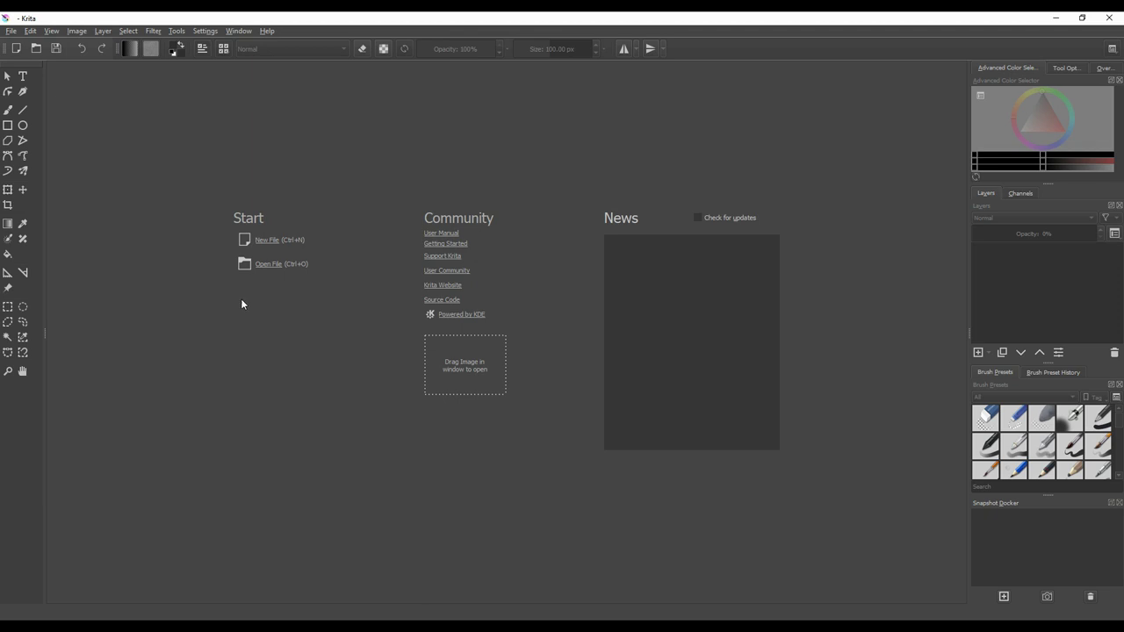
- Open the drawing YWHHqLb.jpg from the Art > Challenge > AOTM > Painting Someone Elses Drawing folder
click(12, 33)
click(31, 57)
double_click(392, 123)
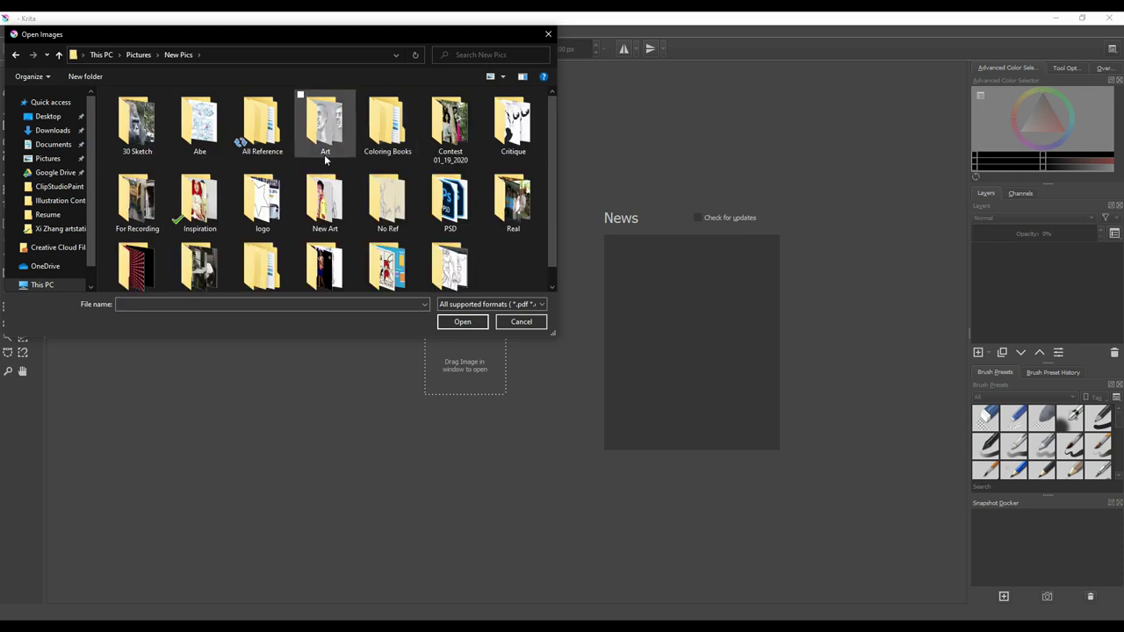
double_click(318, 138)
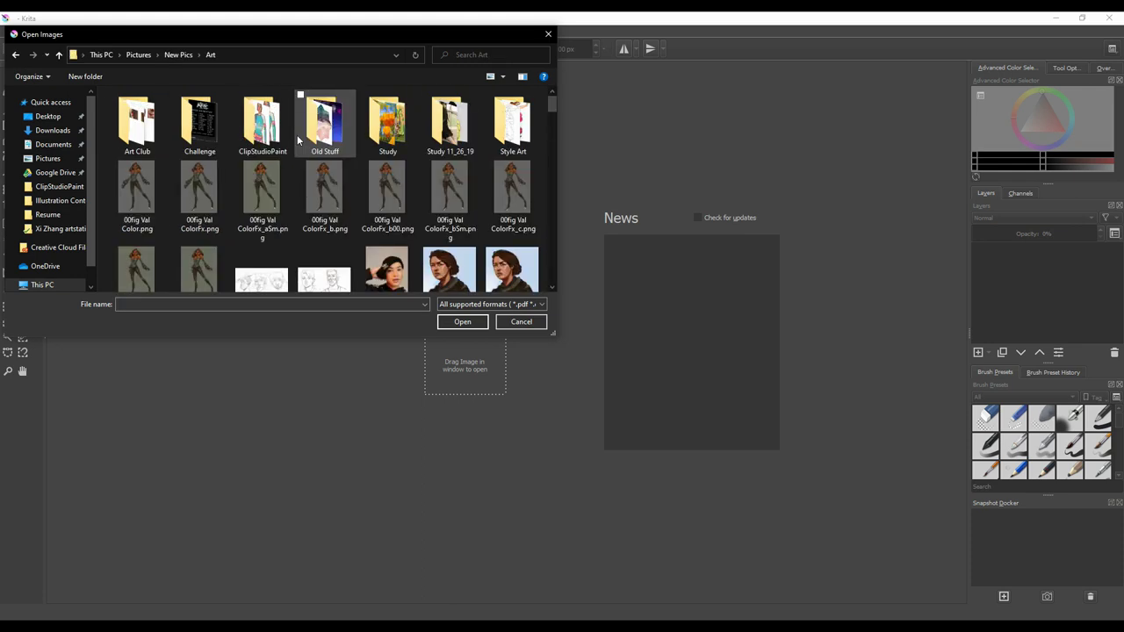
double_click(199, 132)
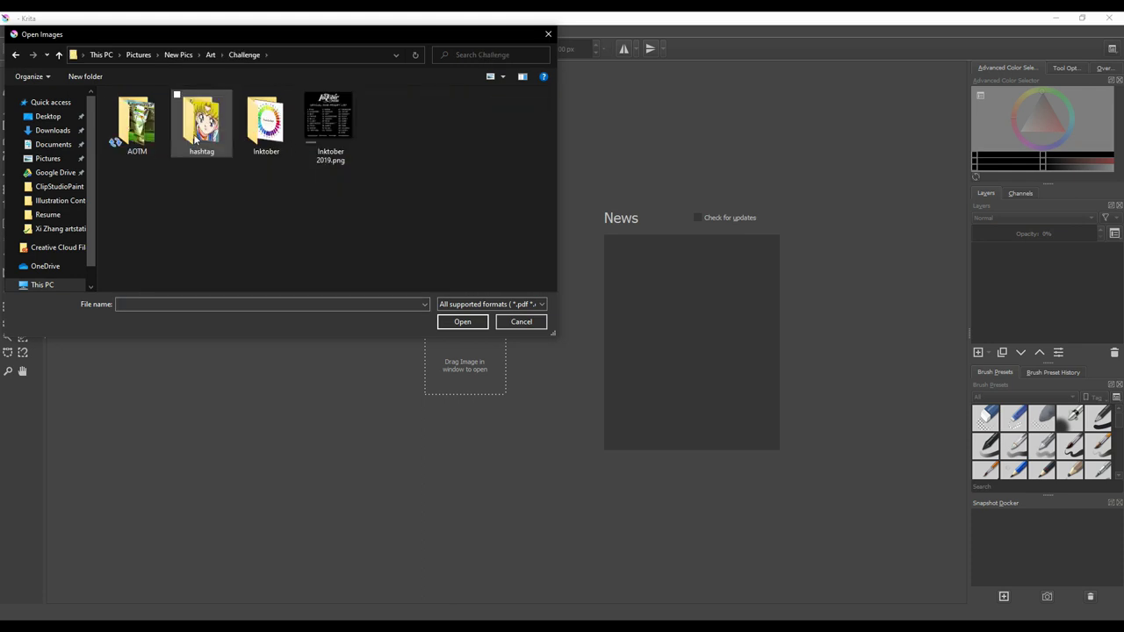
double_click(136, 127)
double_click(252, 187)
double_click(136, 123)
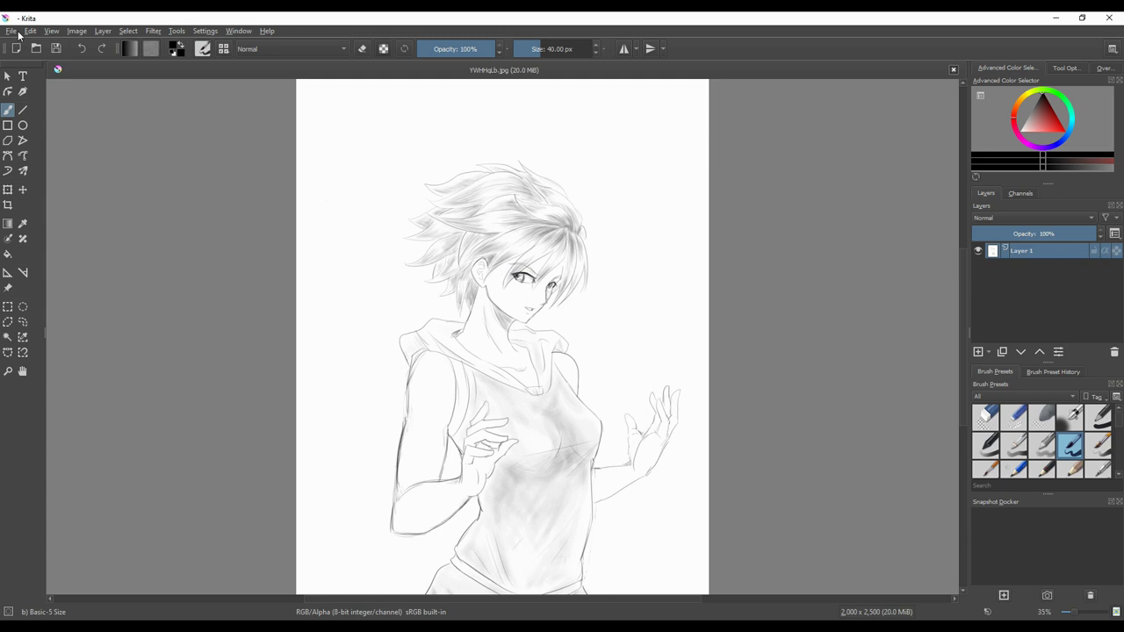
- Open Ruler Standing.psd from the New Pics > Resources > Rulers folder as a second document
click(18, 32)
click(53, 55)
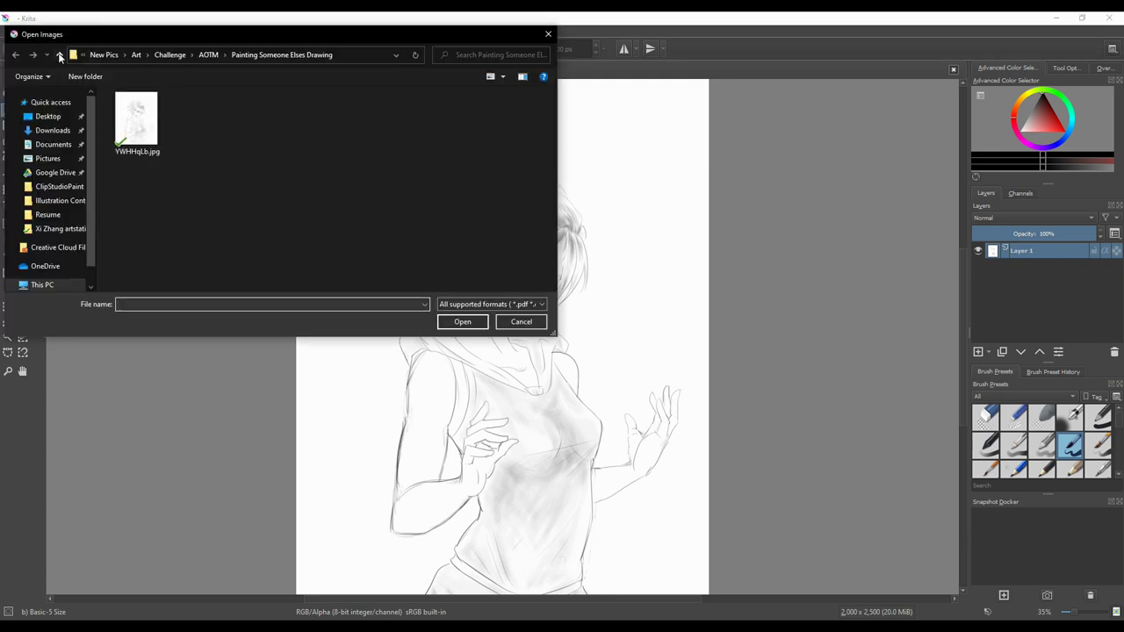
click(59, 56)
click(154, 55)
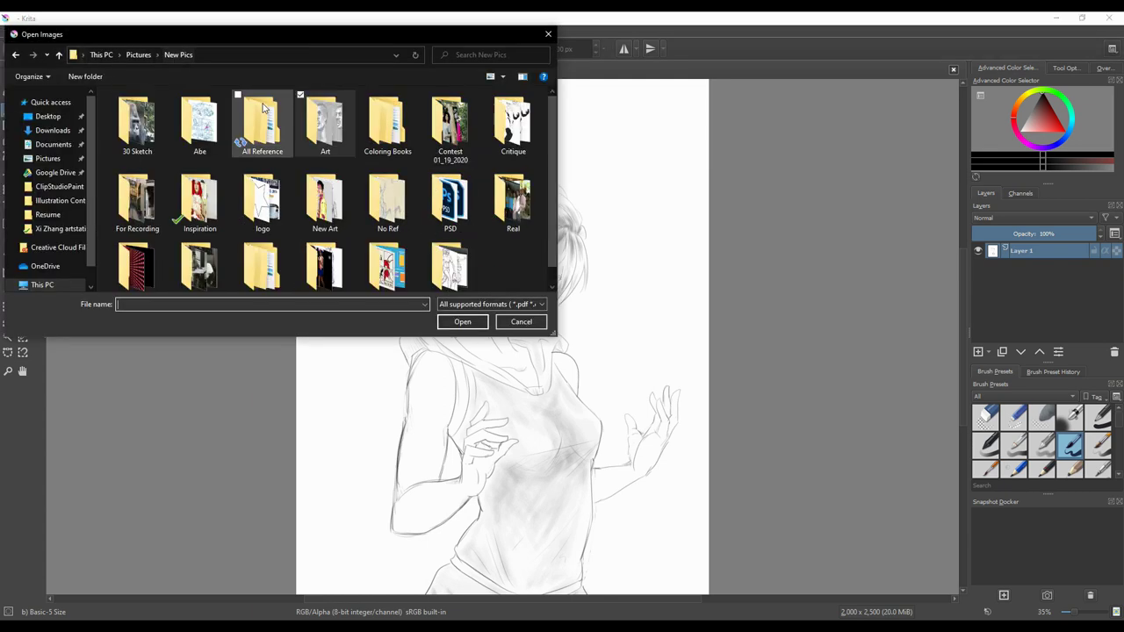
scroll(430, 219, down, 1)
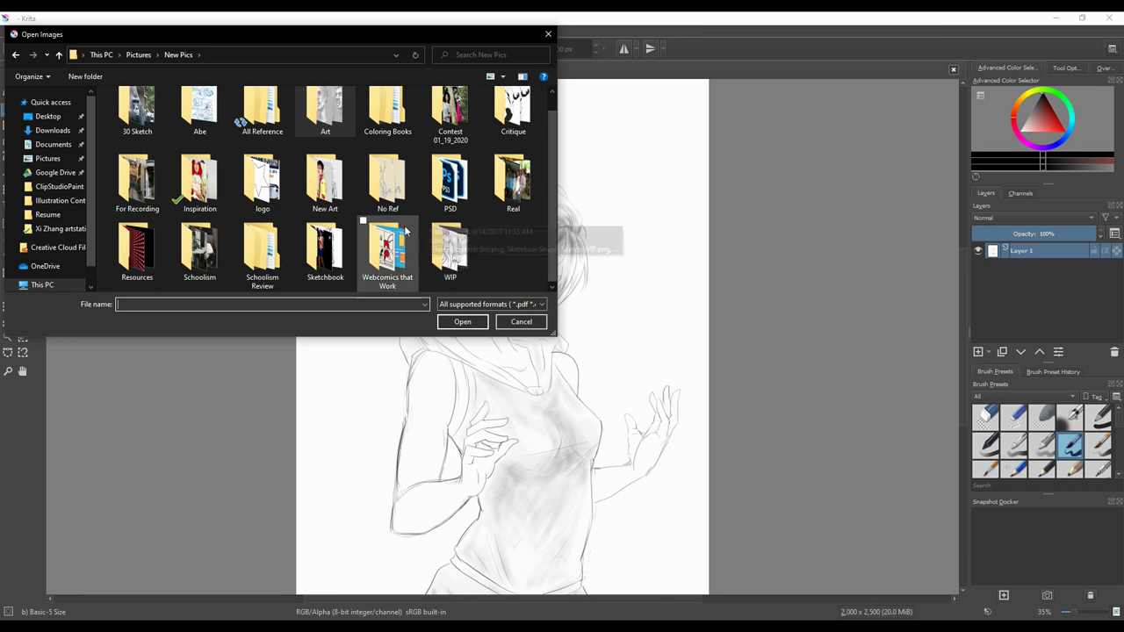
double_click(146, 230)
double_click(264, 126)
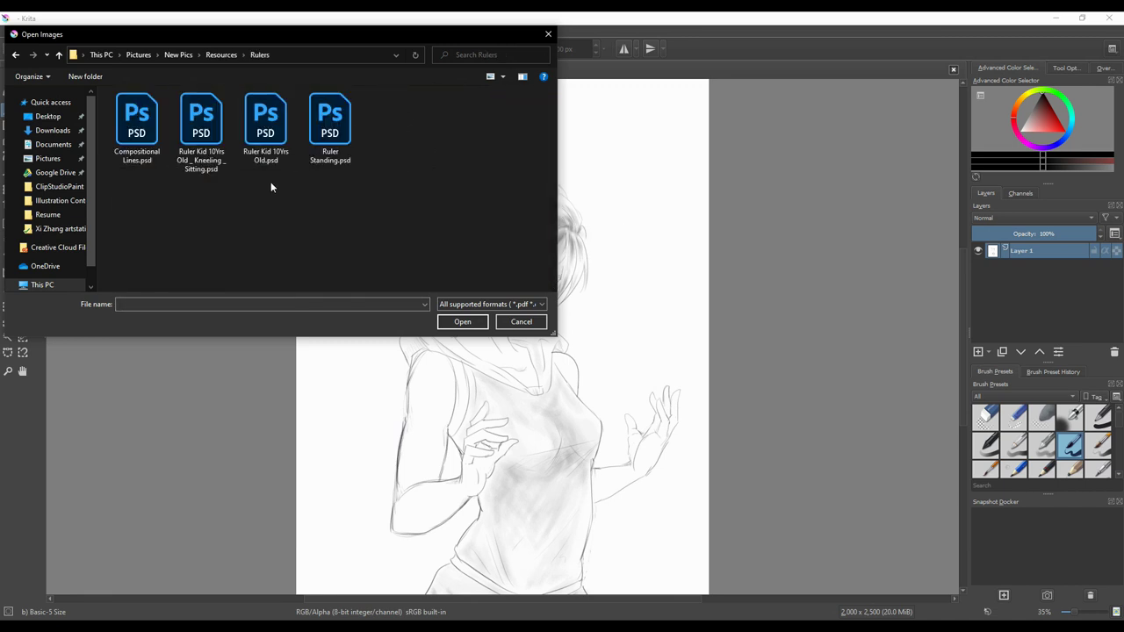
double_click(318, 149)
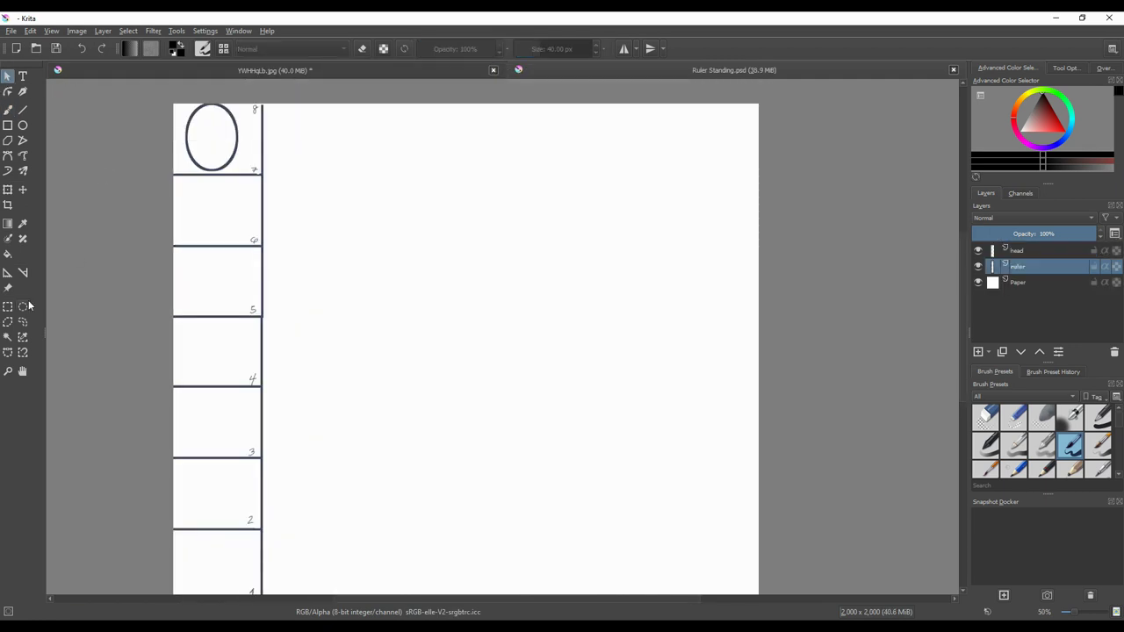
- Copy the whole numbered ruler column from the ruler layer with a rectangular selection, and deselect it
click(9, 306)
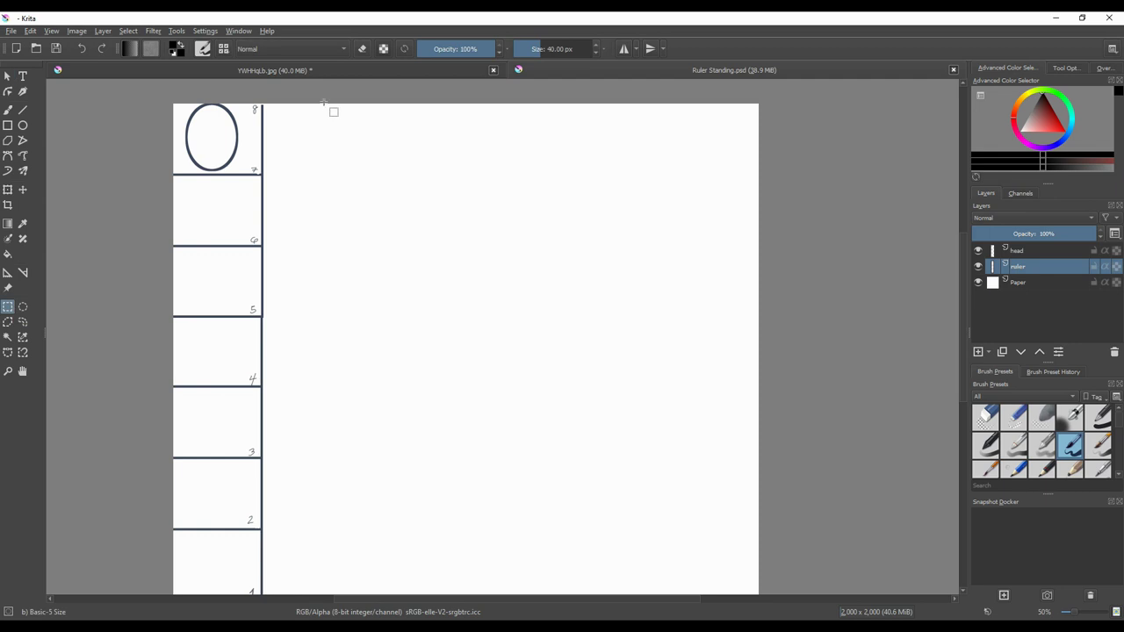
scroll(144, 439, down, 1)
scroll(100, 534, down, 2)
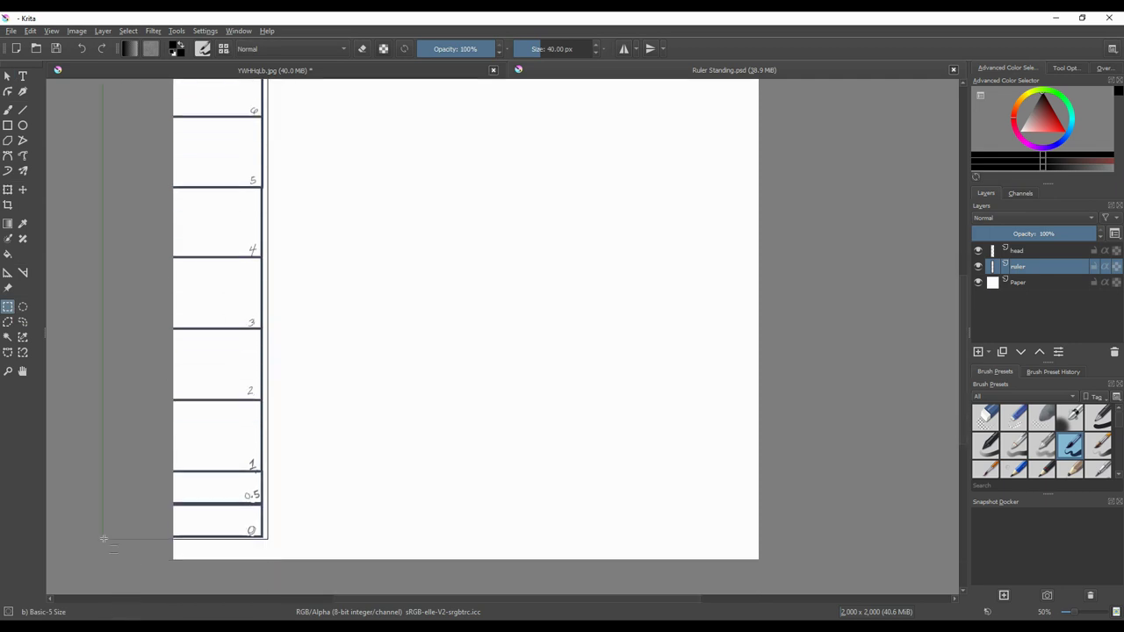
drag(105, 544, 105, 544)
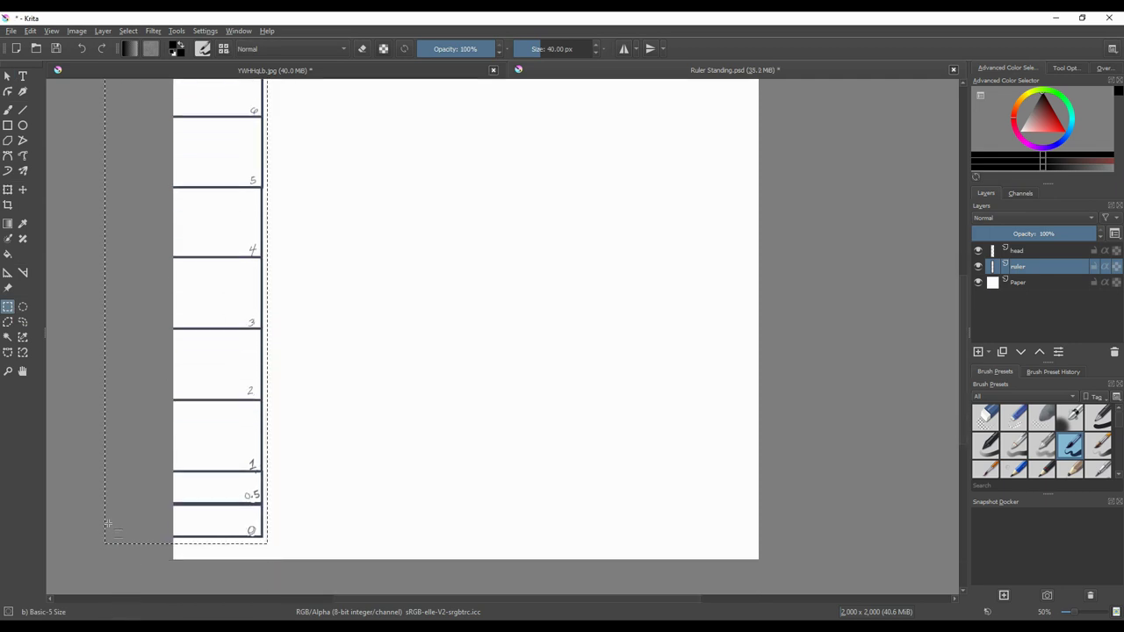
click(108, 518)
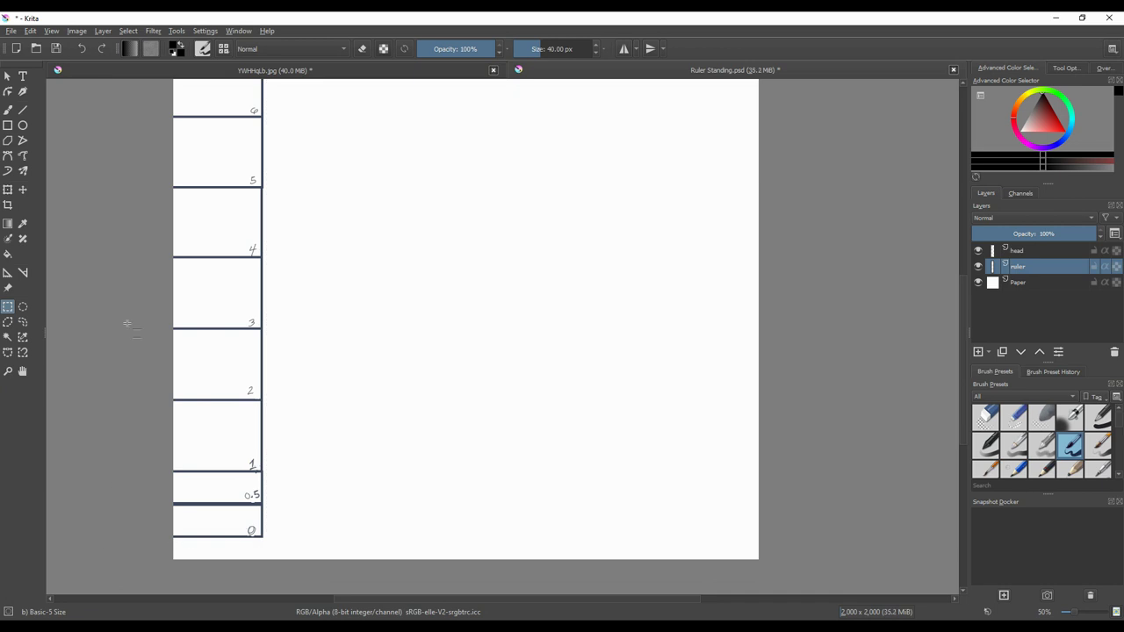
drag(156, 539, 261, 124)
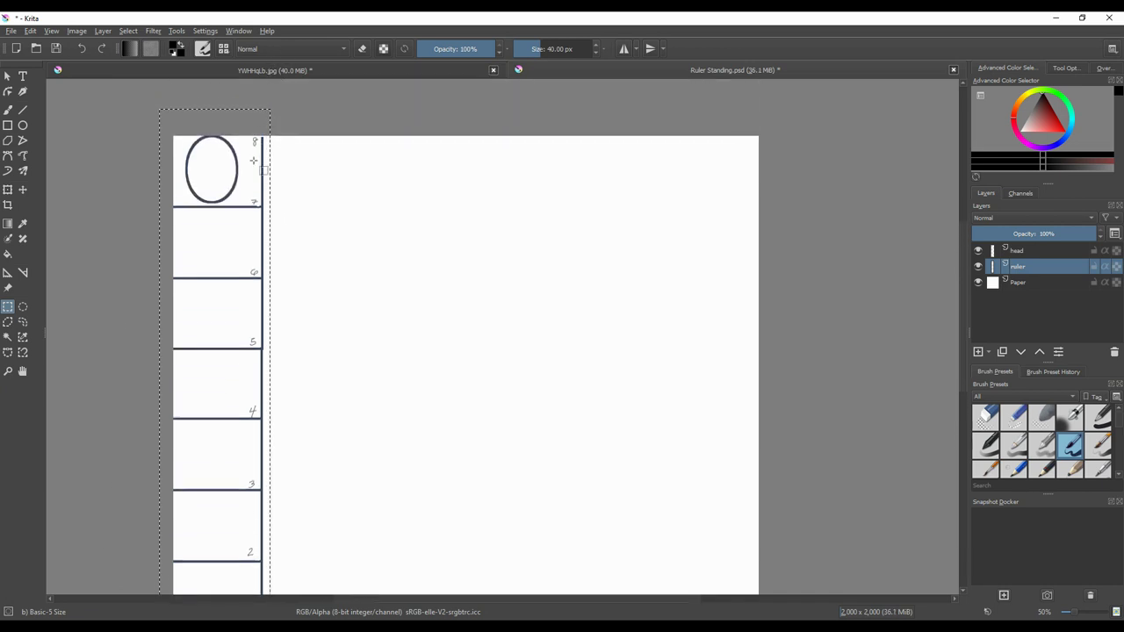
click(29, 31)
mouse_move(128, 31)
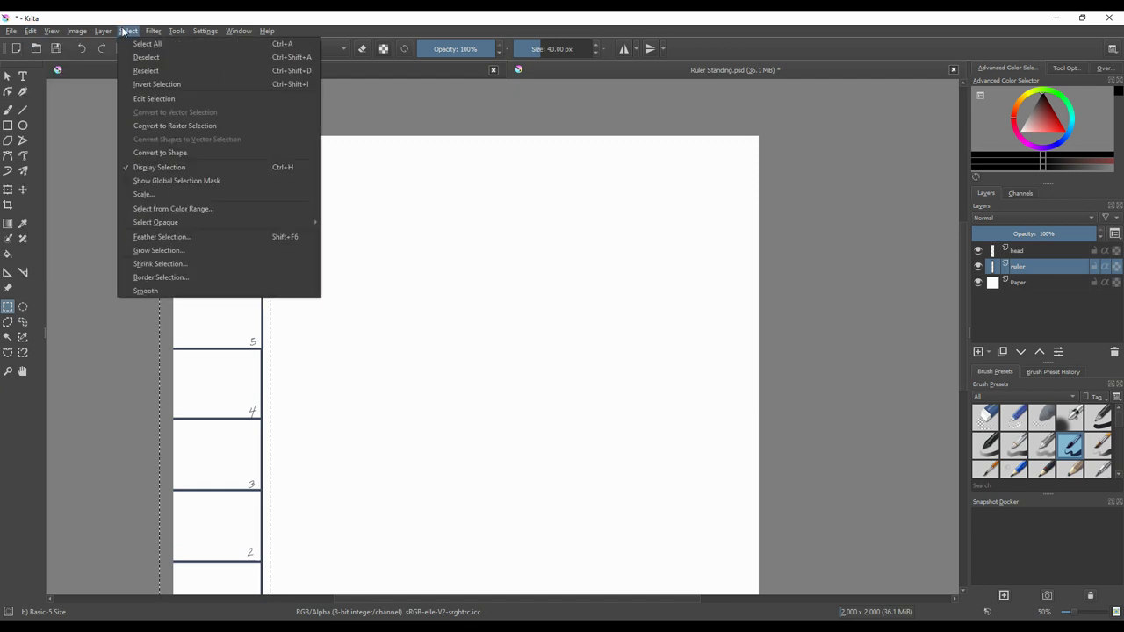
click(141, 58)
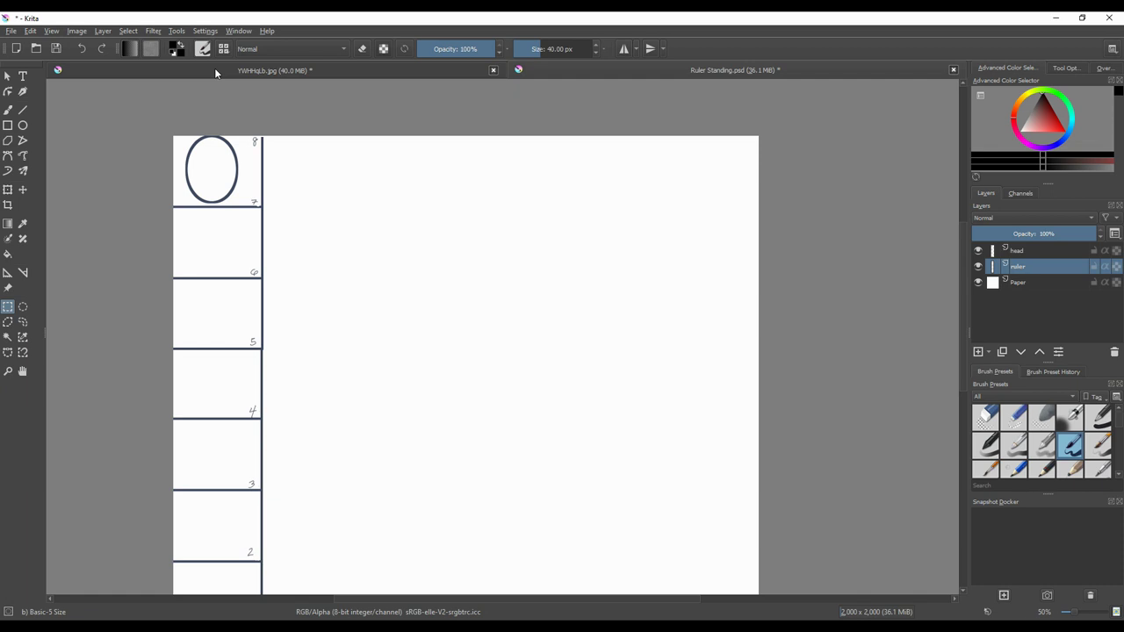
- Paste the ruler into the YWHHqLb.jpg drawing and move it over the figure's torso, with its top edge beside the face
click(214, 67)
key(ctrl+v)
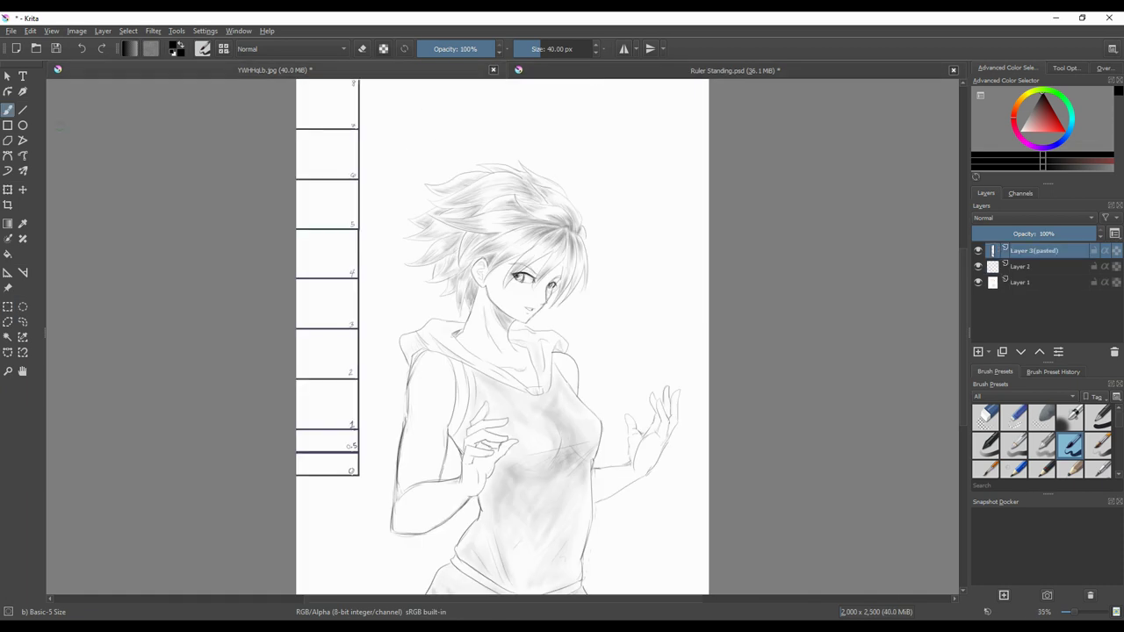
click(8, 77)
drag(360, 185, 389, 210)
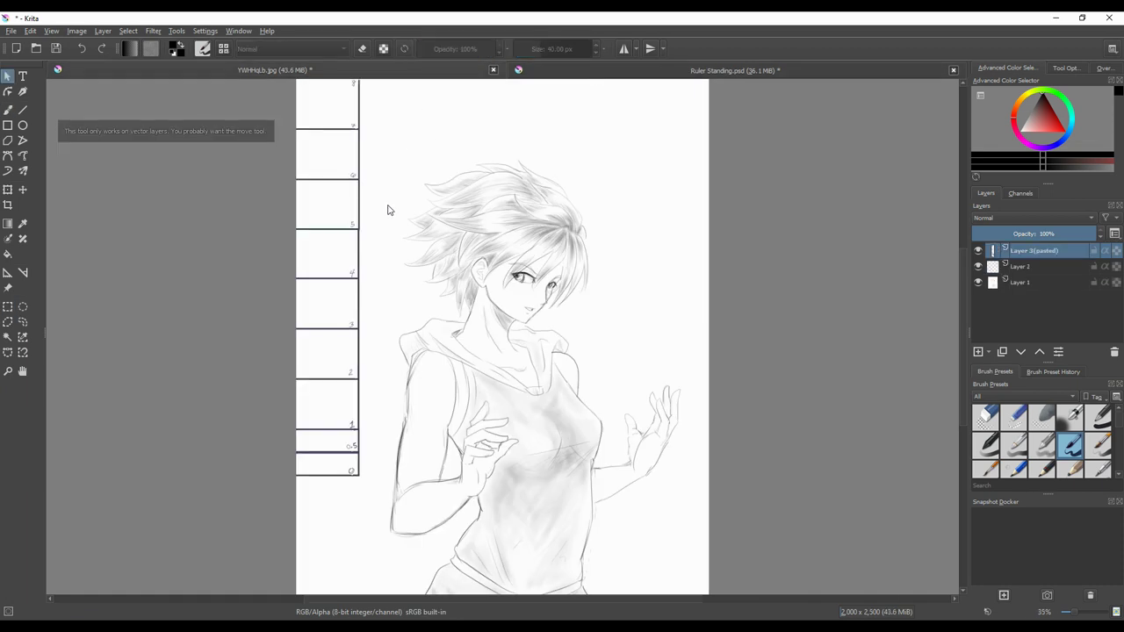
click(23, 190)
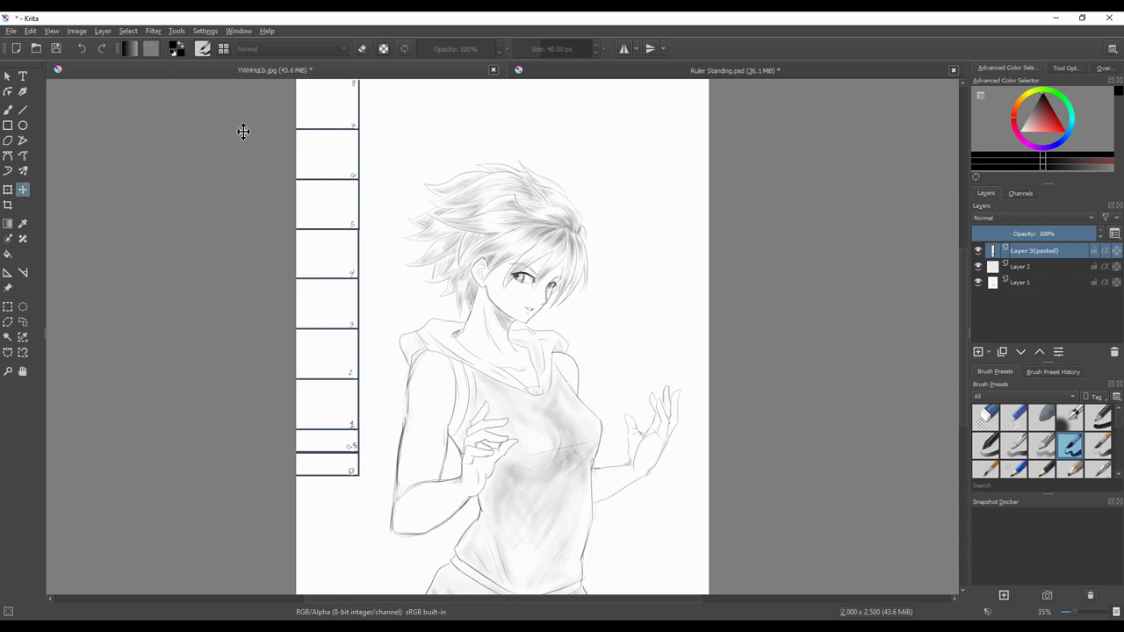
mouse_move(353, 224)
mouse_down()
mouse_move(478, 327)
mouse_move(537, 351)
mouse_move(545, 425)
mouse_move(526, 433)
mouse_up()
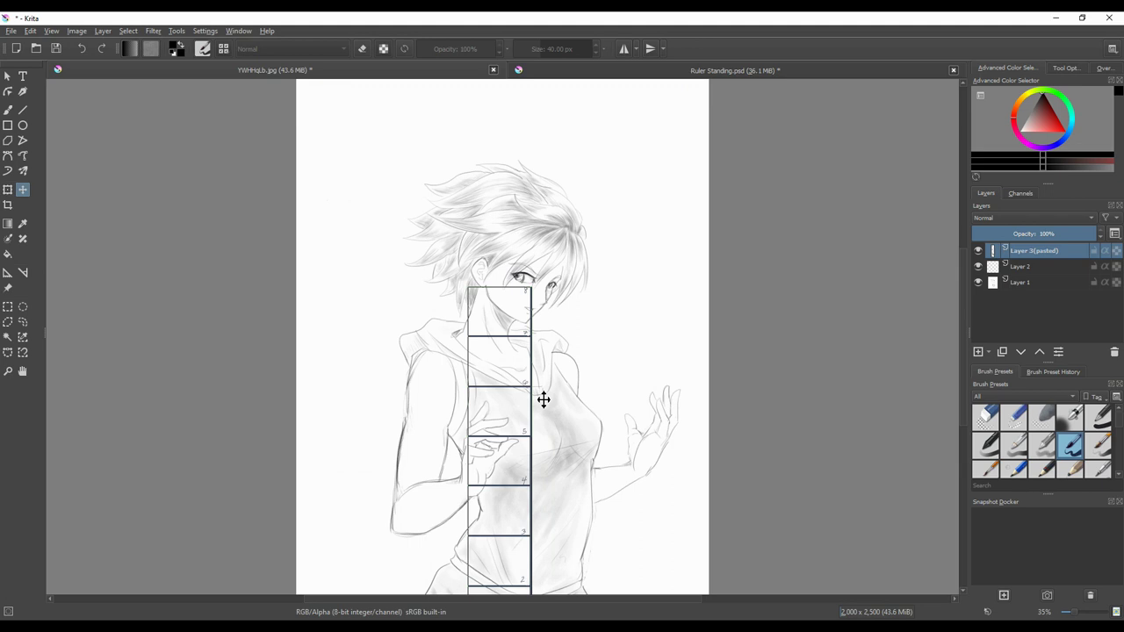
- Select the ruler's top section, rotate it to match the tilt of the head, place it over the face down to the chin, and deselect
click(8, 307)
drag(535, 282, 468, 337)
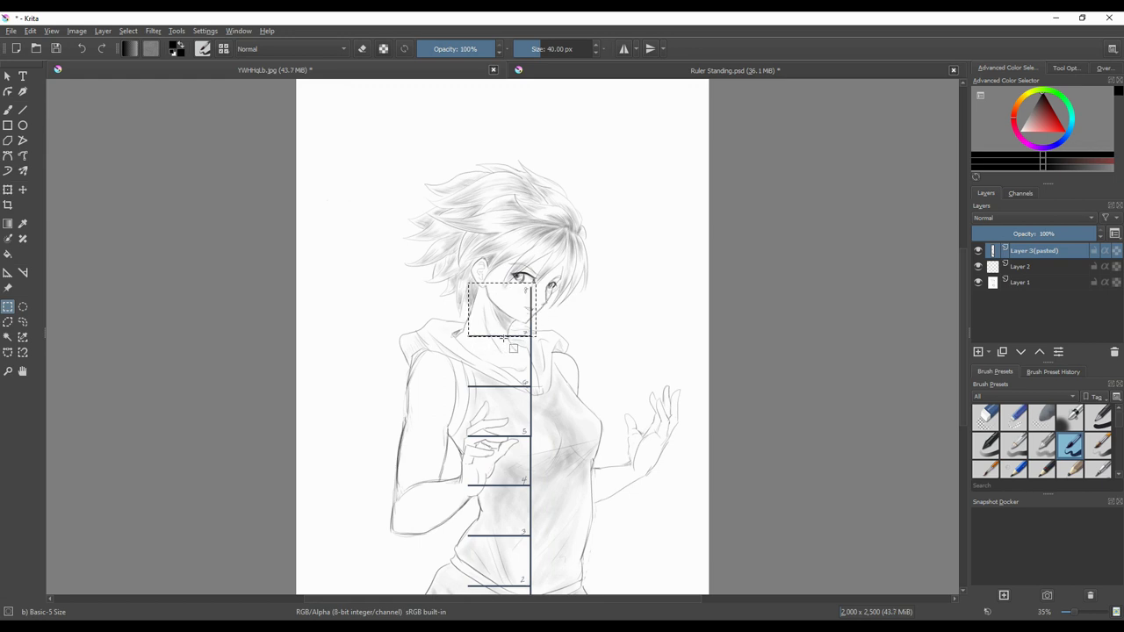
key(ctrl+t)
drag(549, 285, 531, 316)
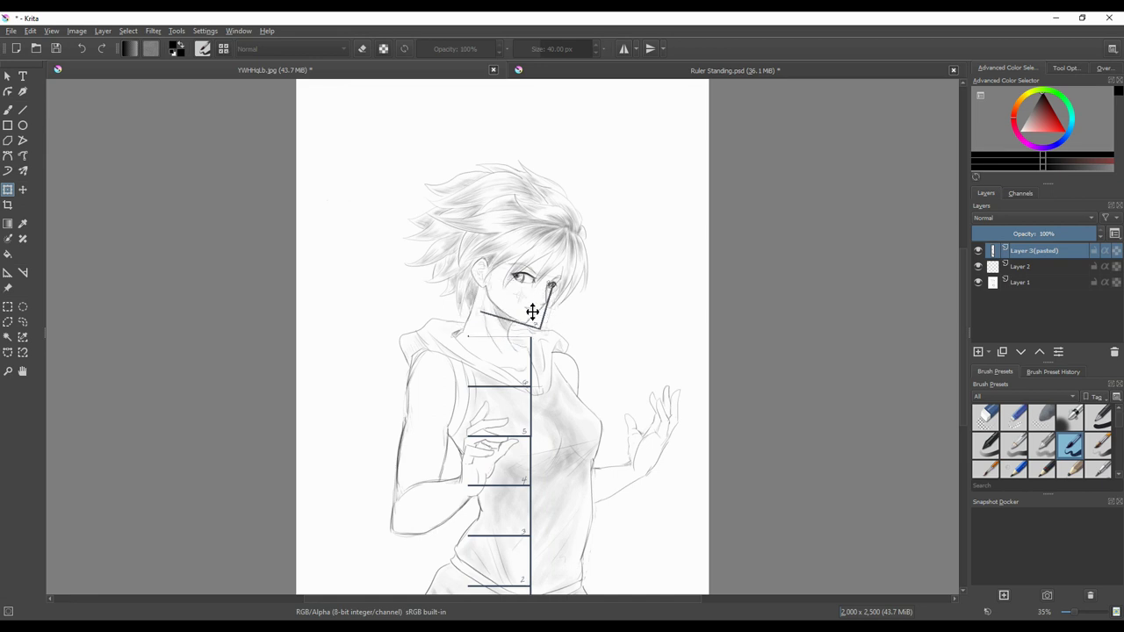
click(532, 312)
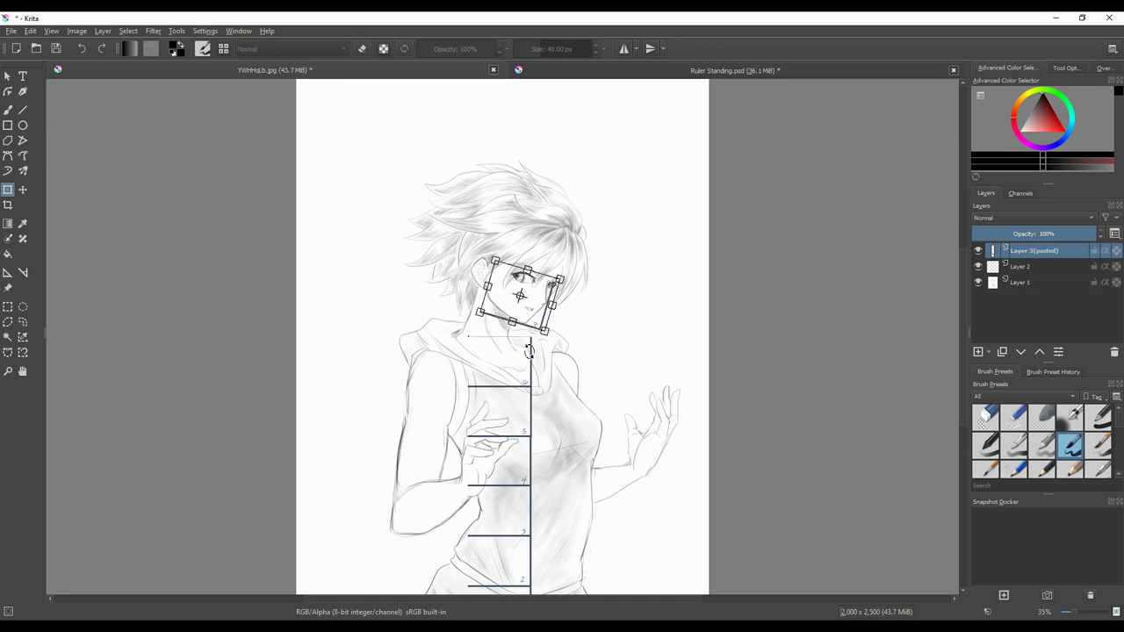
key(Return)
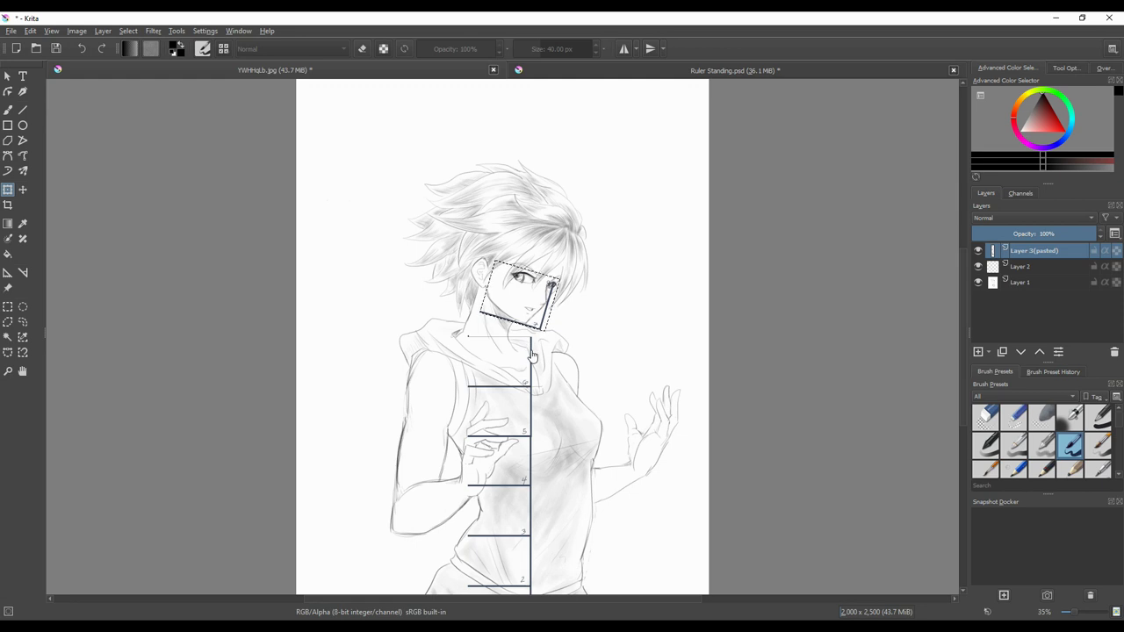
key(ctrl+shift+a)
- Select the rest of the ruler below the head section, move it to join that section's lower end at the chin, and deselect
click(8, 306)
drag(464, 337, 547, 583)
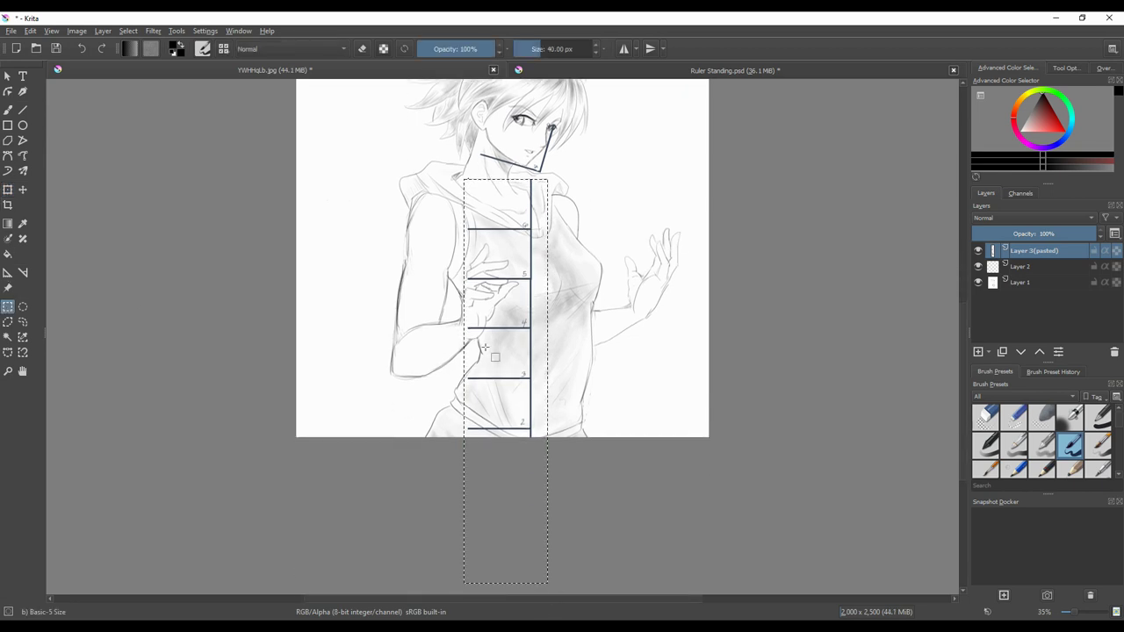
click(8, 78)
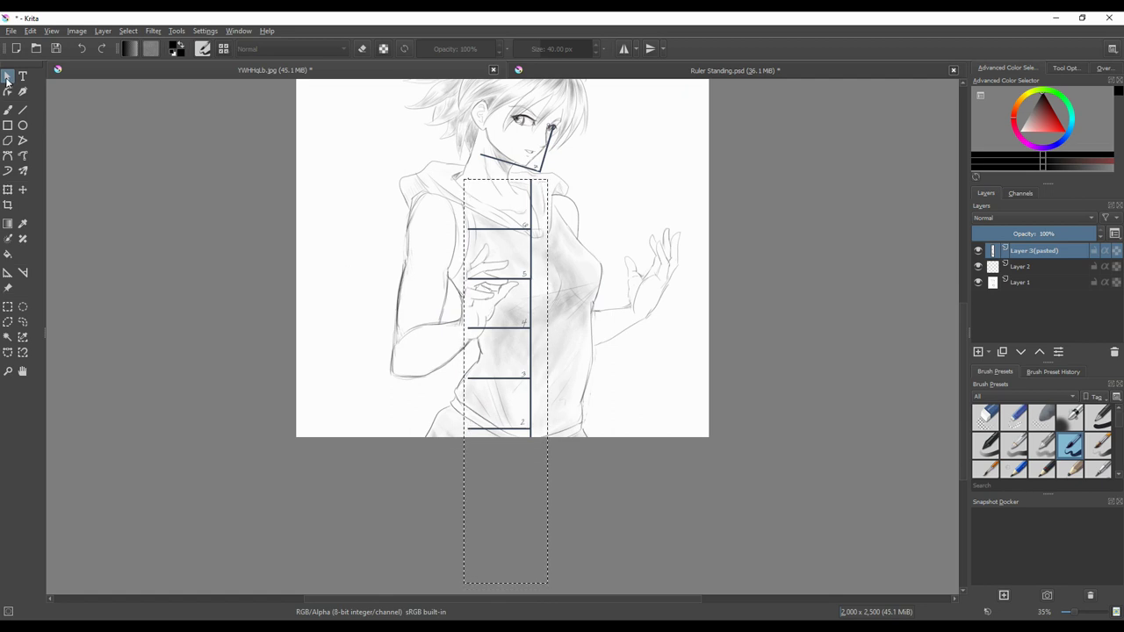
click(22, 189)
mouse_move(521, 226)
mouse_down()
mouse_move(529, 213)
mouse_move(526, 223)
mouse_up()
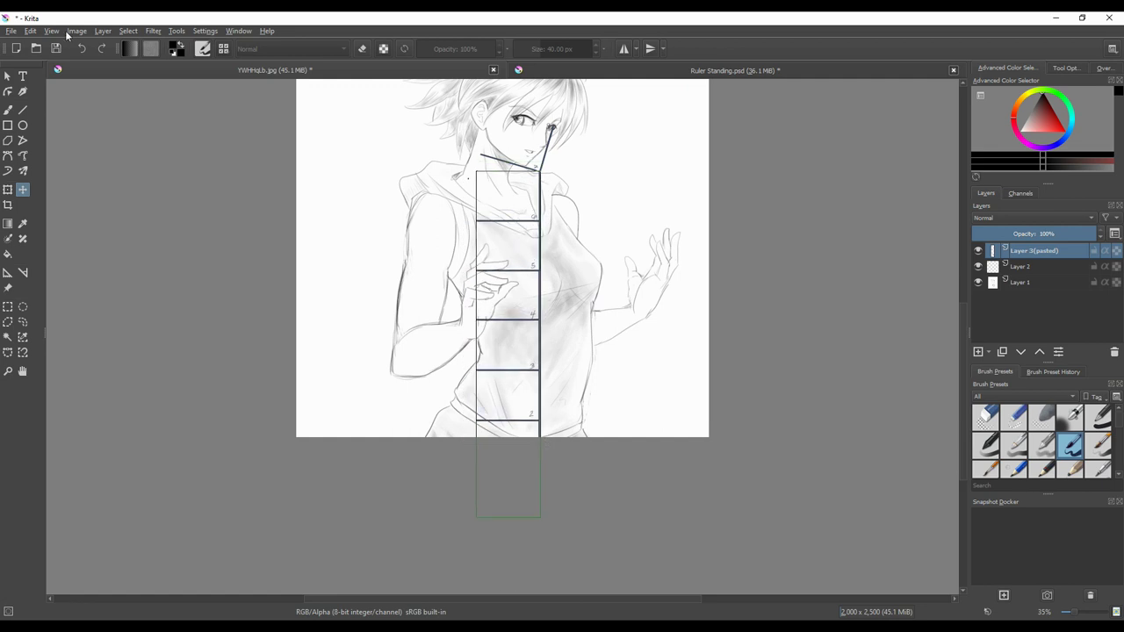
click(128, 31)
click(132, 57)
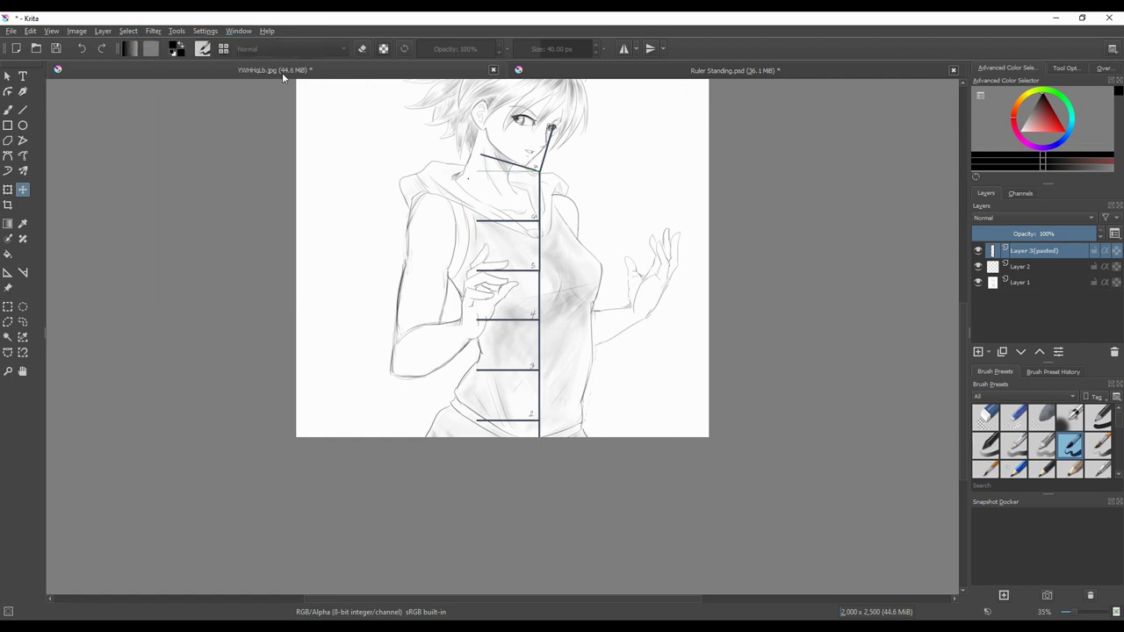
- Scale up the pasted ruler so its top section spans the head from chin to crown, and lower its layer opacity to 21%
drag(963, 329, 969, 287)
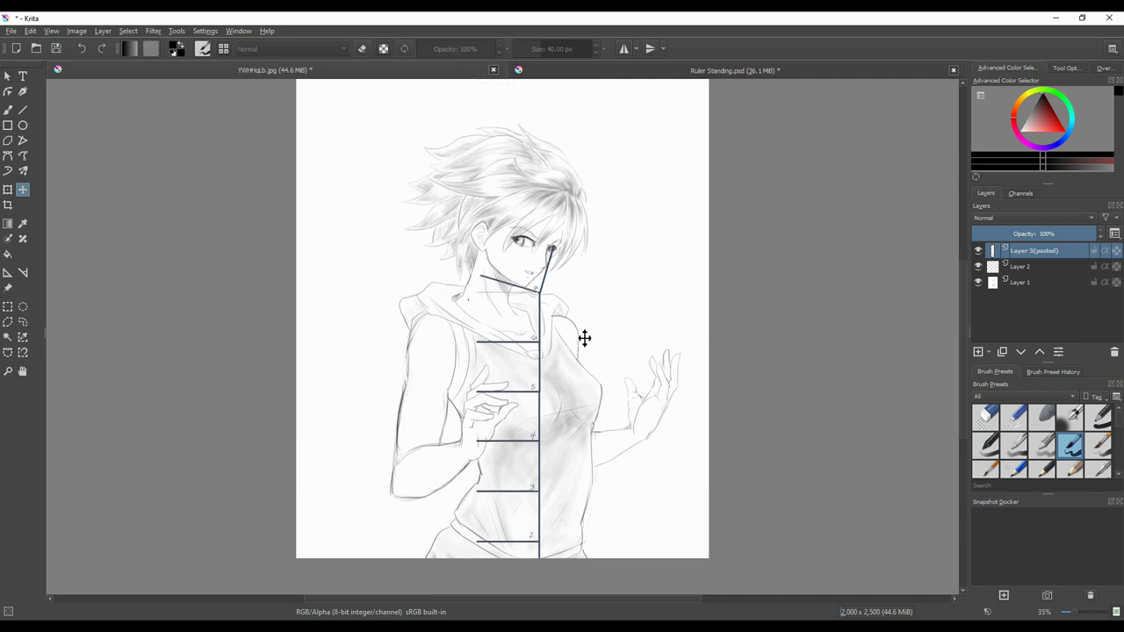
key(ctrl+t)
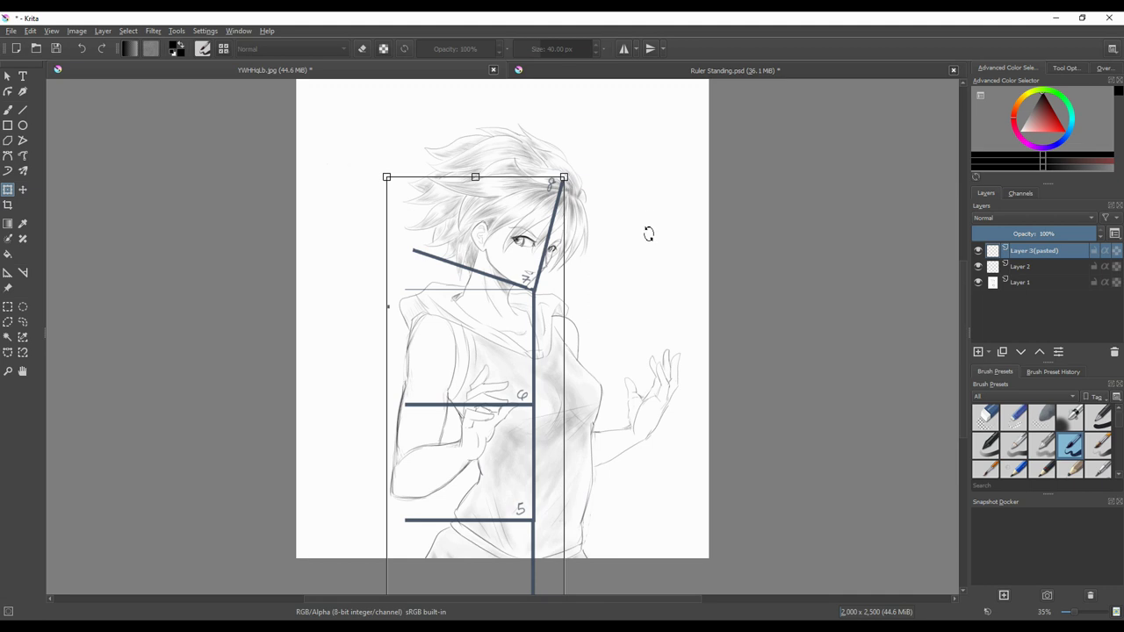
key(Return)
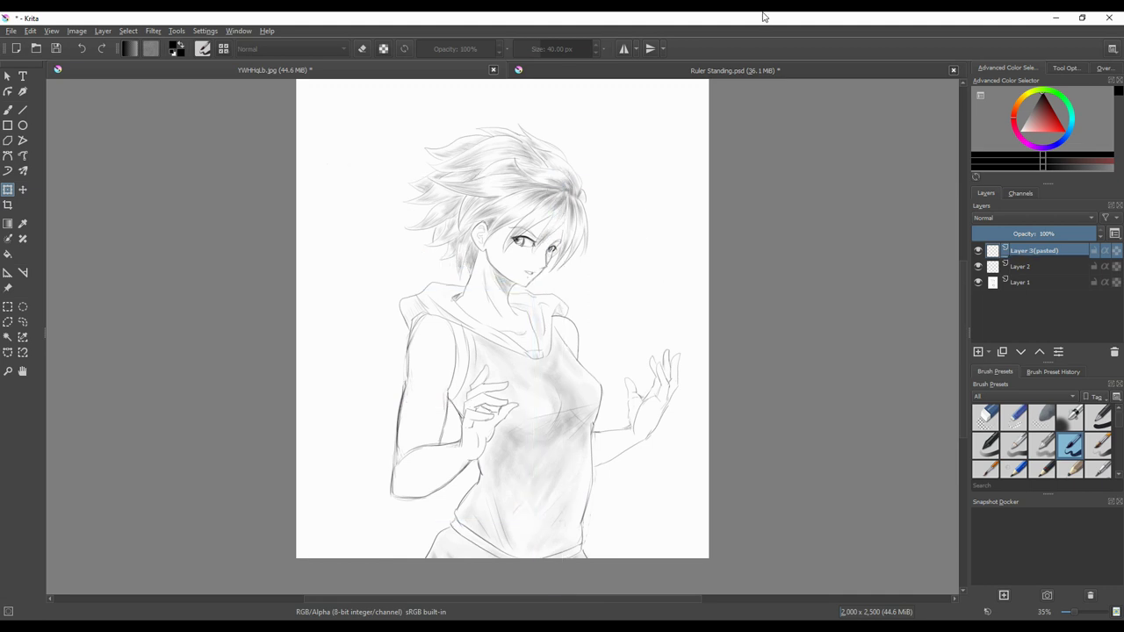
drag(1076, 234, 999, 233)
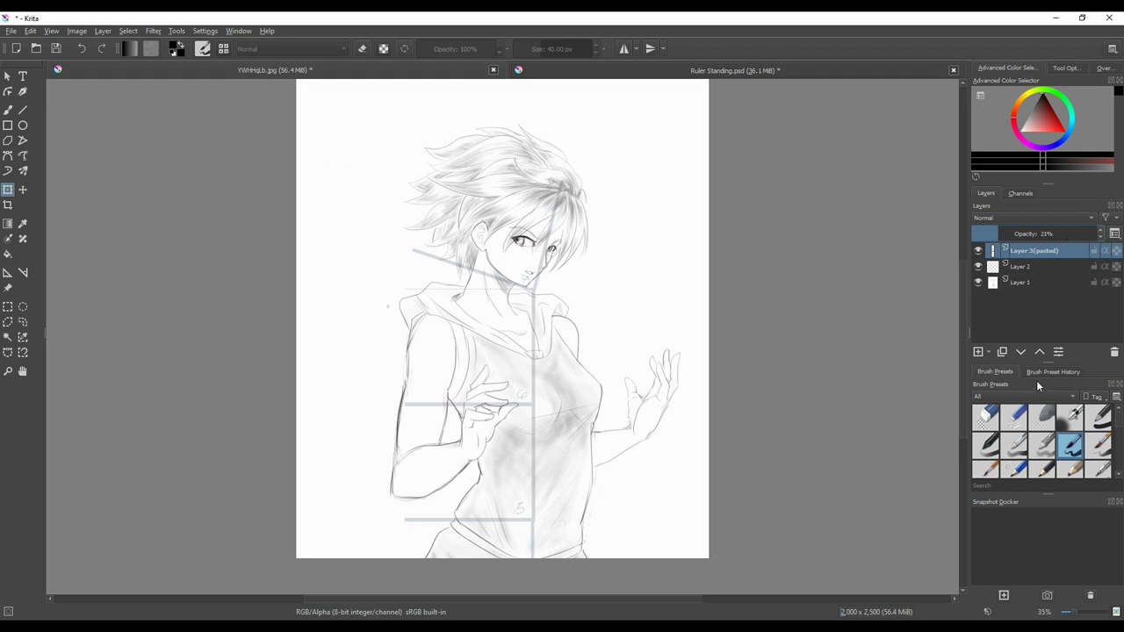
- Add a new paint layer and place it beneath Layer 1 at the bottom of the layer stack
click(1036, 282)
click(980, 283)
click(982, 284)
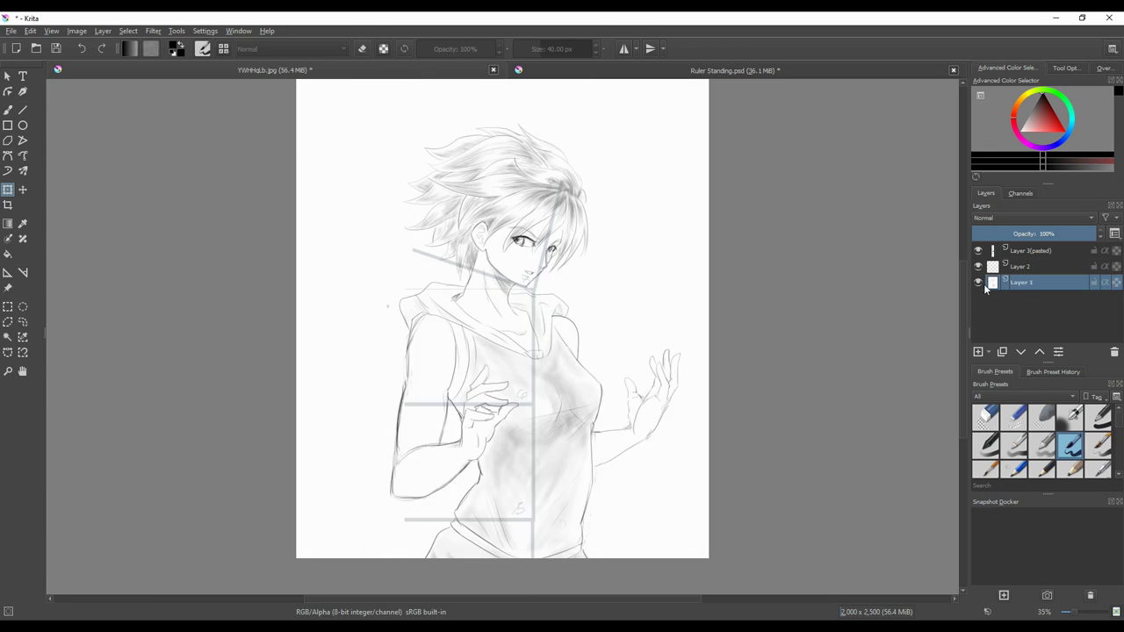
click(978, 353)
drag(1018, 283, 983, 305)
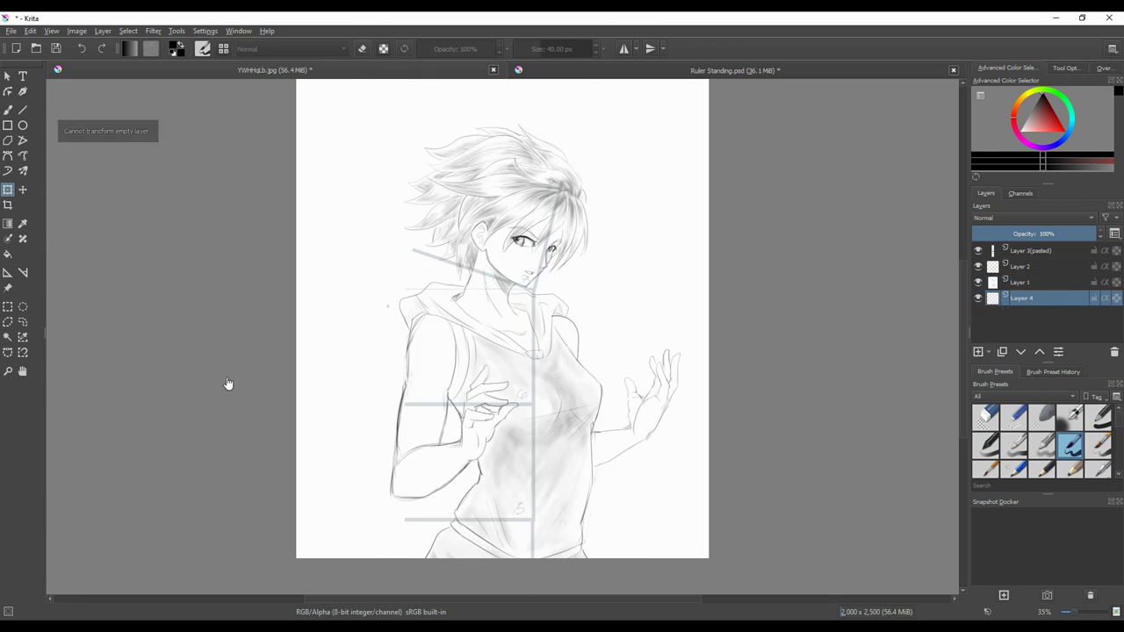
- Fill the empty Layer 4 with white using the Fill tool, and widen the docker area beside the canvas
key(f)
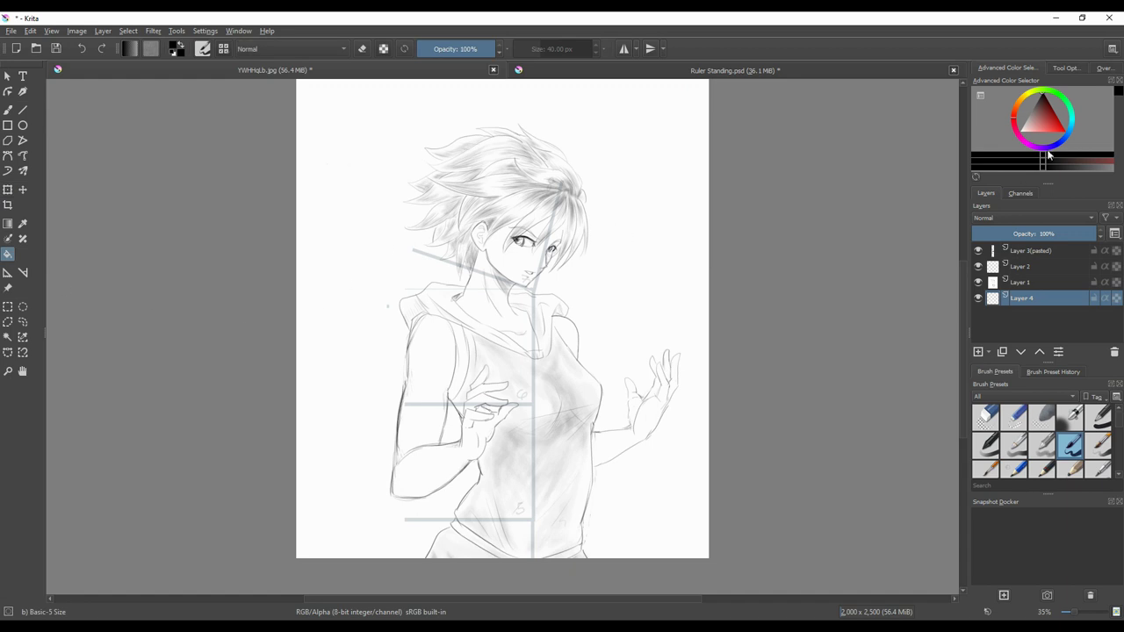
drag(1037, 124, 1019, 129)
click(629, 316)
drag(970, 304, 790, 308)
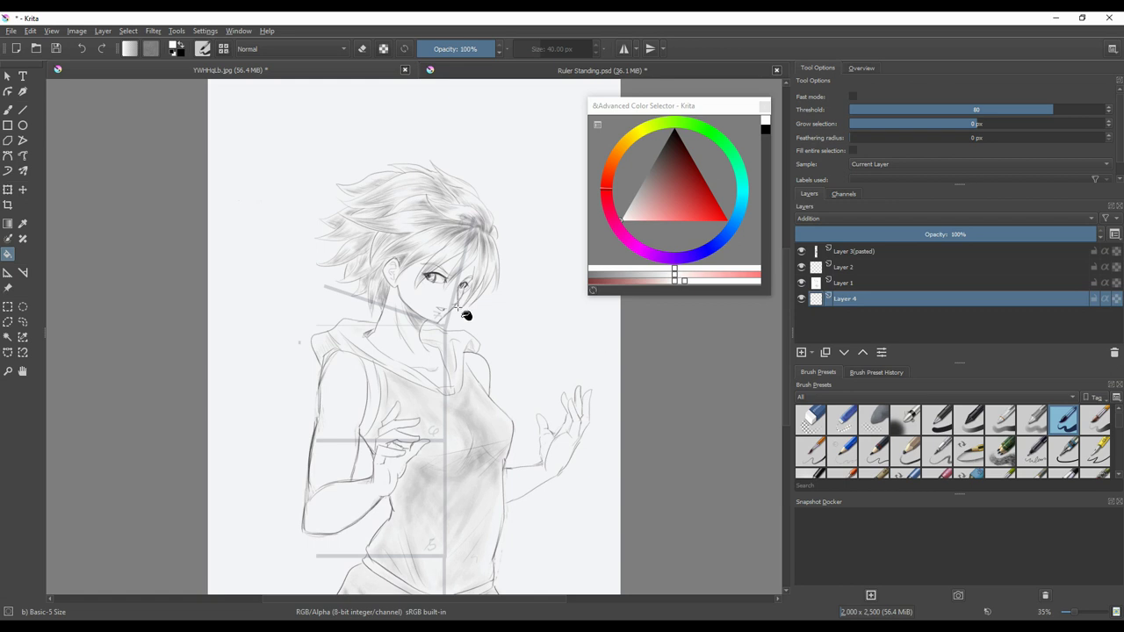
click(23, 225)
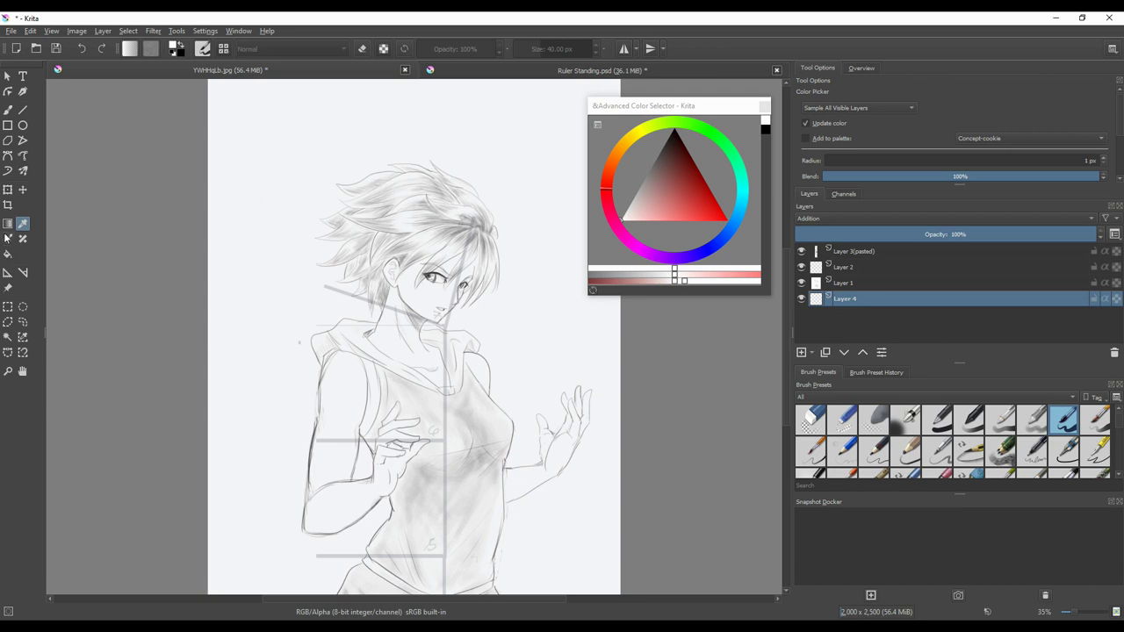
click(7, 254)
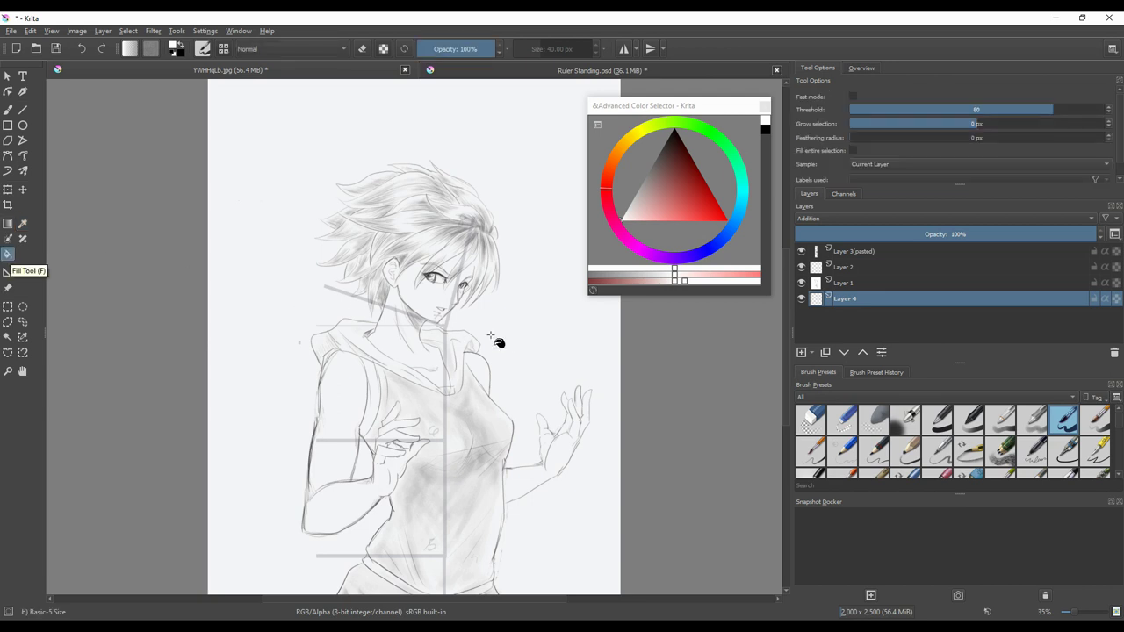
click(536, 347)
- Rename Layer 1, which holds the character drawing, as sketch
click(861, 281)
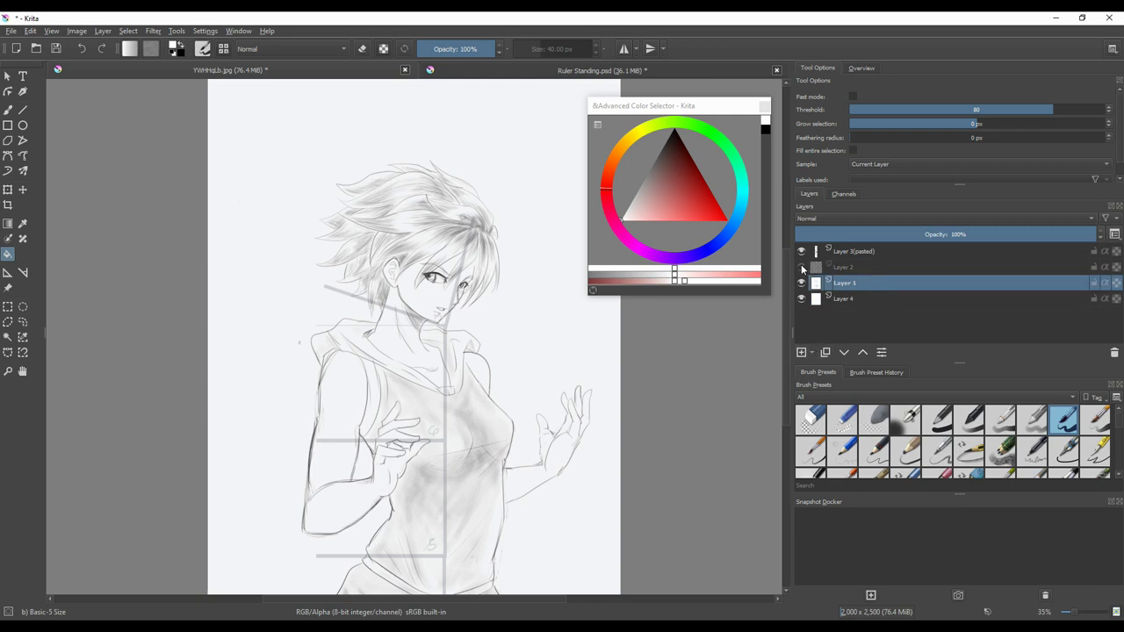
click(850, 269)
double_click(849, 282)
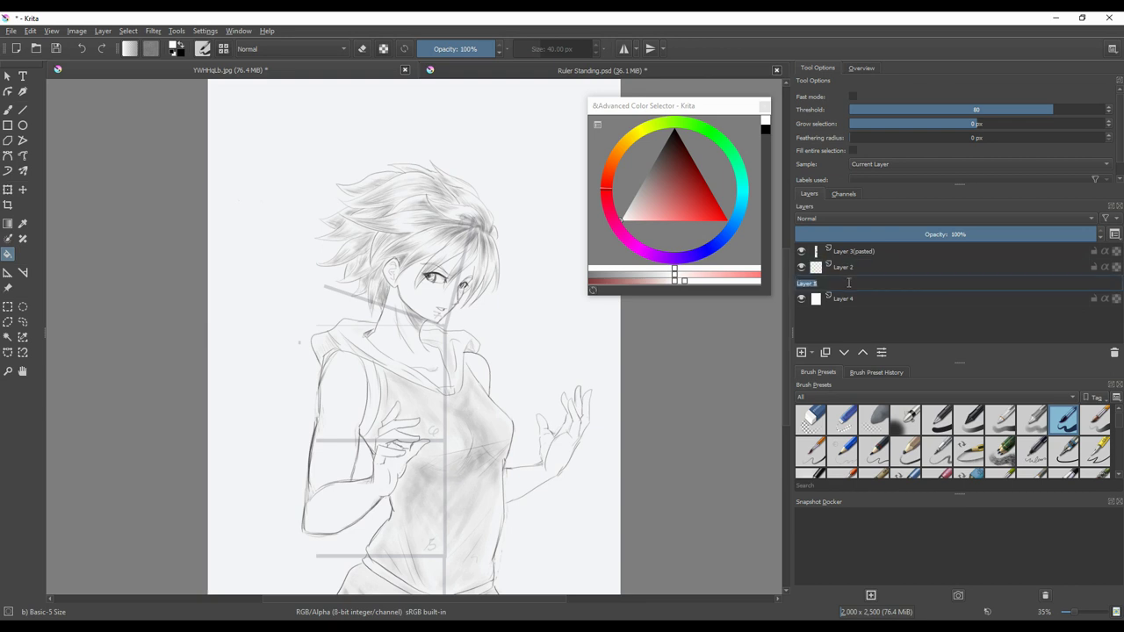
text(sketch)
key(Return)
- Rename Layer 2 as inK and Layer 4 as background
double_click(850, 267)
key(BackSpace)
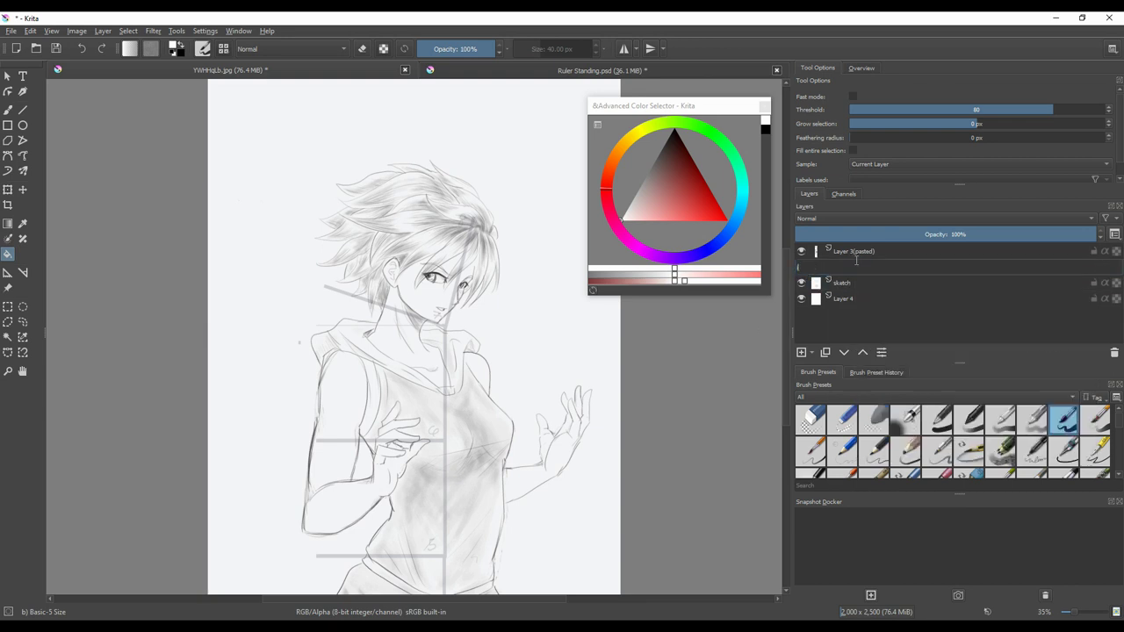
text(ink)
key(Return)
double_click(852, 300)
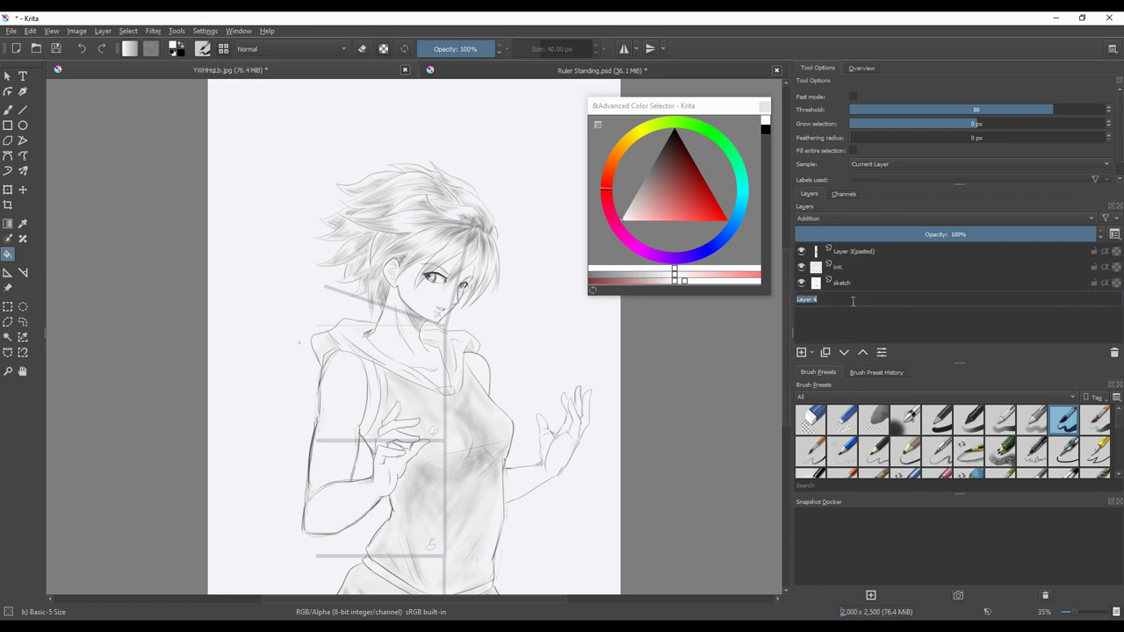
text(background)
key(Return)
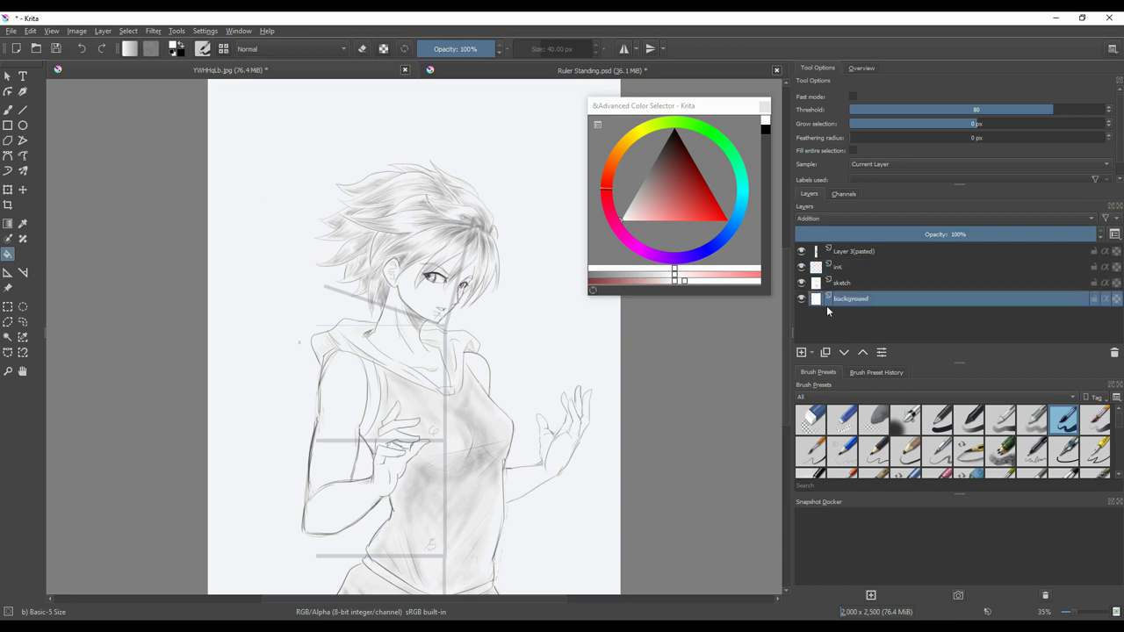
- Make the inK layer active, set the colour to near-black and choose the Ink-2 Fineliner preset from the Ink brushes
click(853, 269)
drag(671, 158, 659, 137)
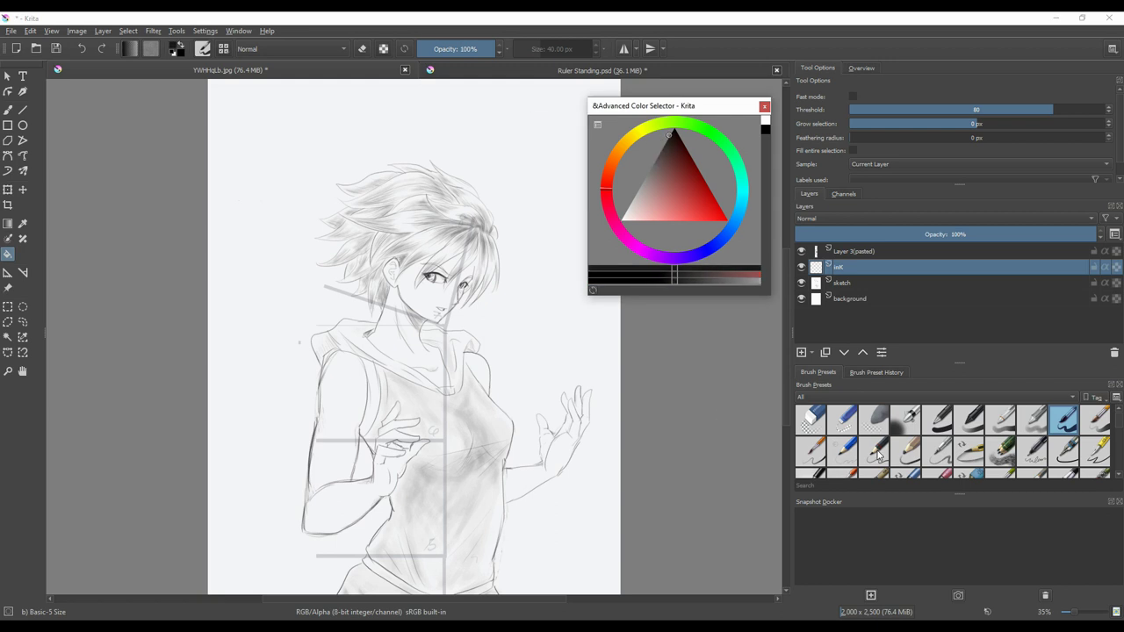
click(938, 422)
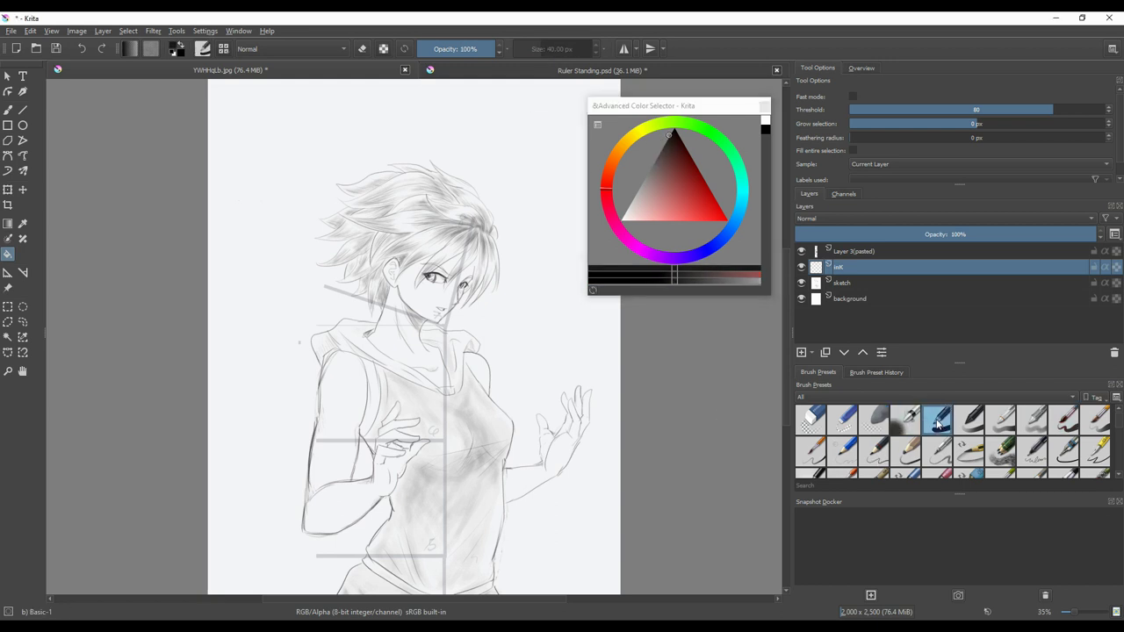
click(896, 396)
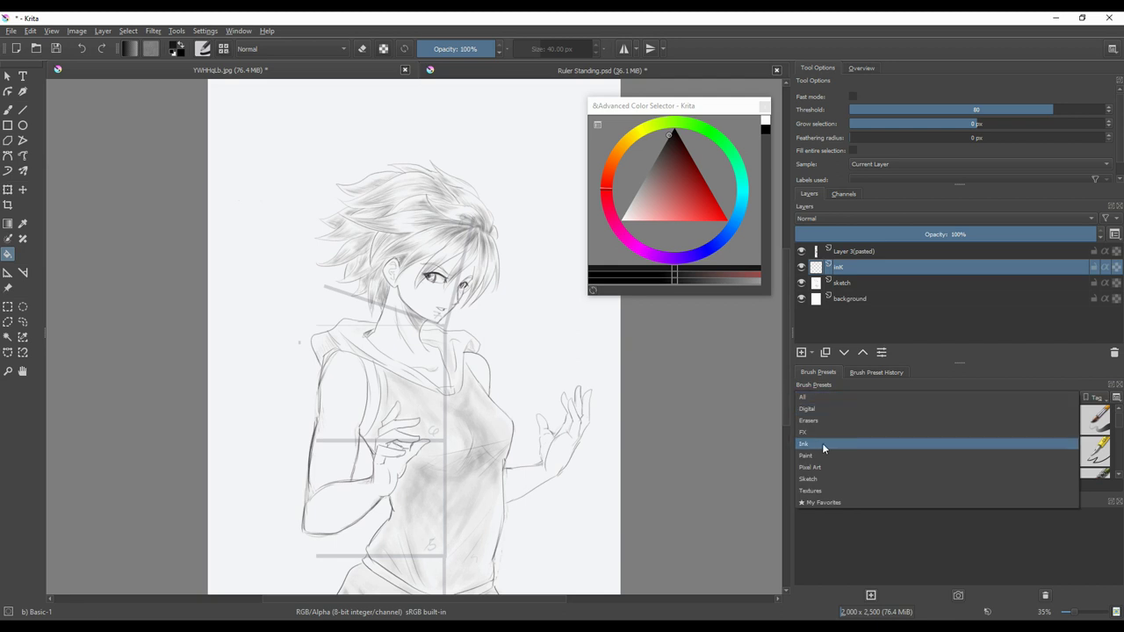
click(822, 443)
click(909, 421)
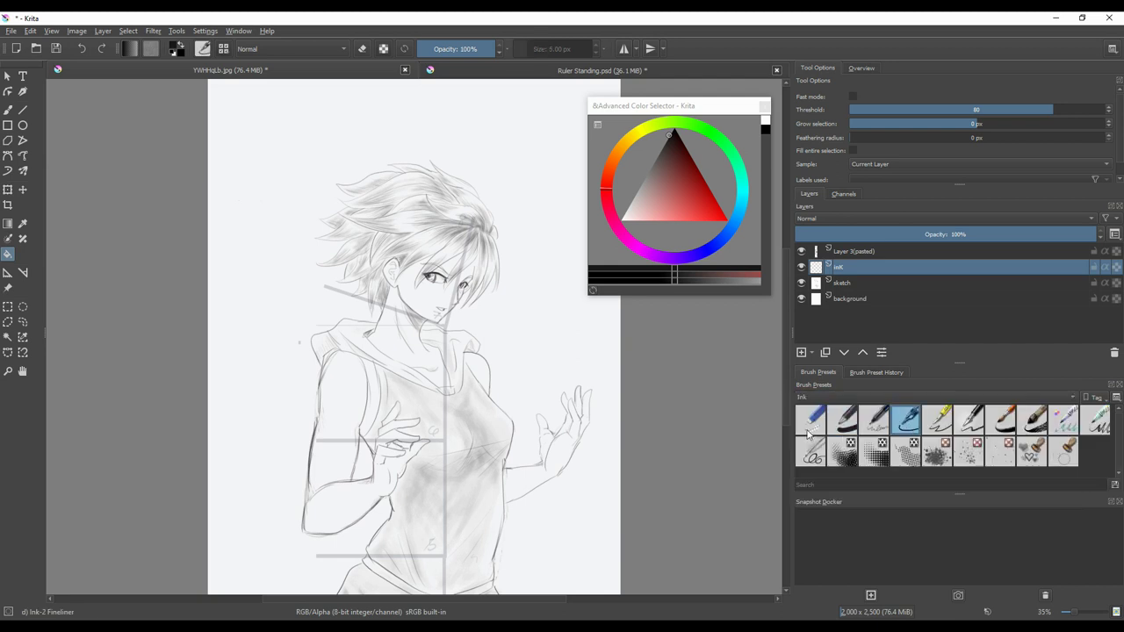
- Try the Ink-2 Fineliner with a short freehand stroke on the blank area beside the figure, and undo it
click(571, 381)
key(ctrl+z)
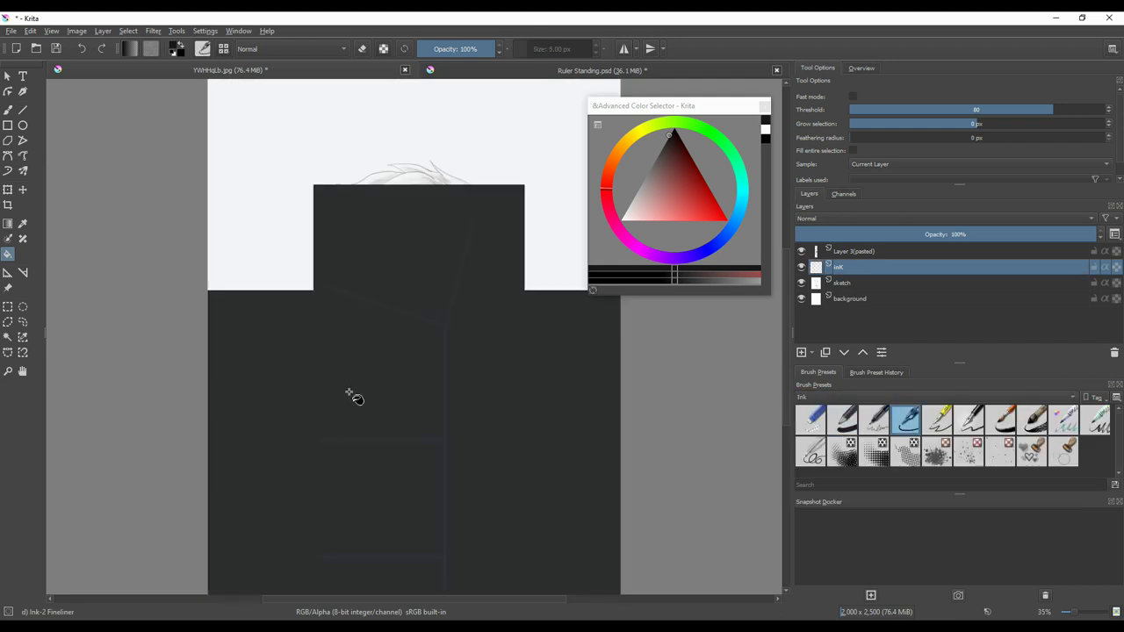
click(8, 110)
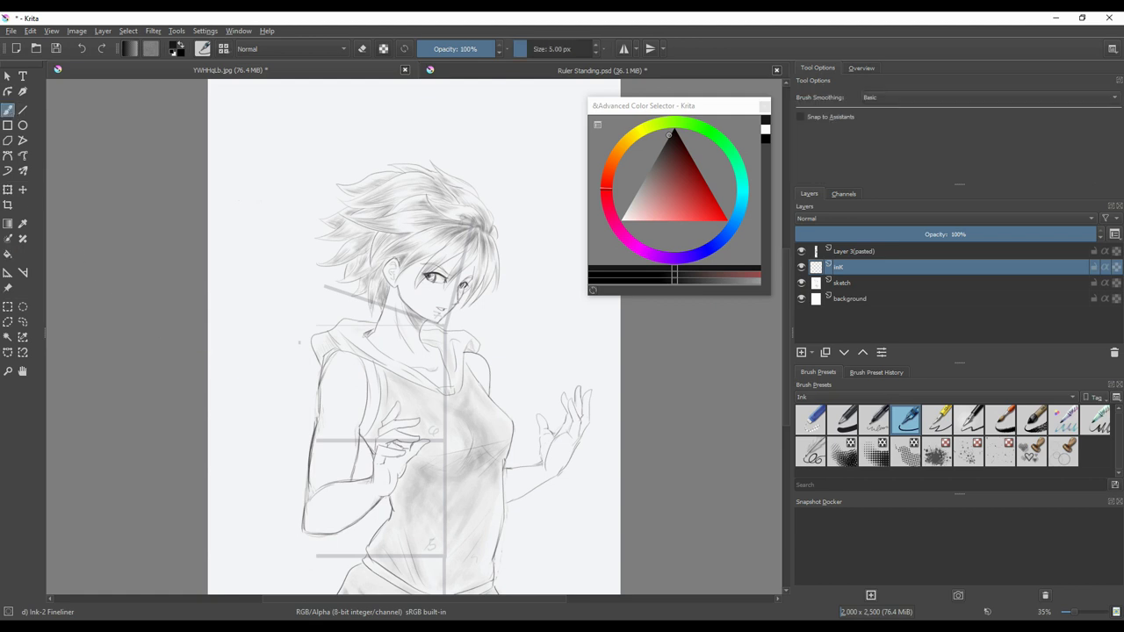
drag(526, 334, 546, 348)
key(ctrl+z)
- Try the Ink-1 Precision and Ink-4 Pen Rough brushes on the blank area beside the figure, and undo the test strokes
click(873, 422)
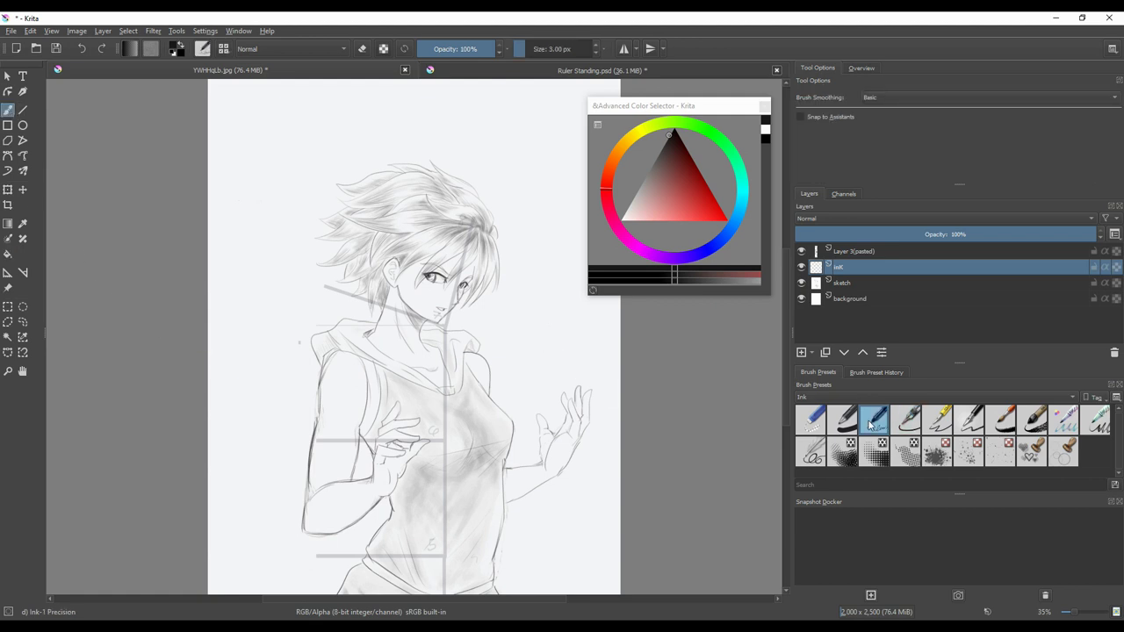
key(ctrl+z)
click(969, 422)
drag(544, 327, 556, 323)
mouse_move(530, 365)
mouse_down()
mouse_move(552, 348)
mouse_move(576, 349)
mouse_up()
key(ctrl+z)
key(ctrl+z)
key(ctrl+z)
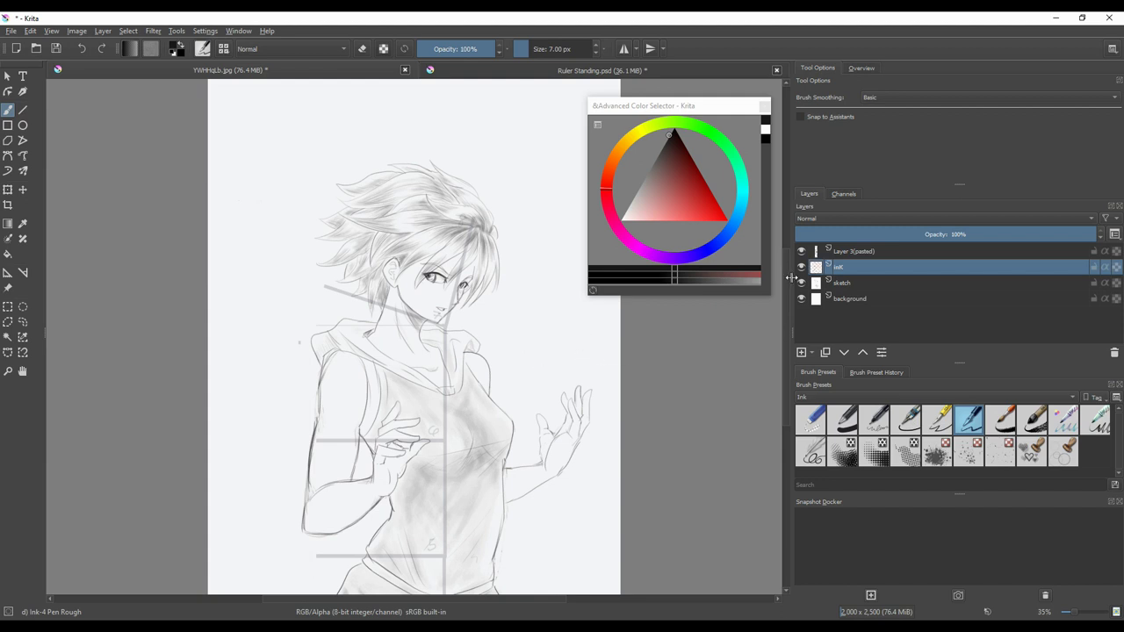
- Make the sketch layer active and try a rectangular selection around the character's hips
click(848, 289)
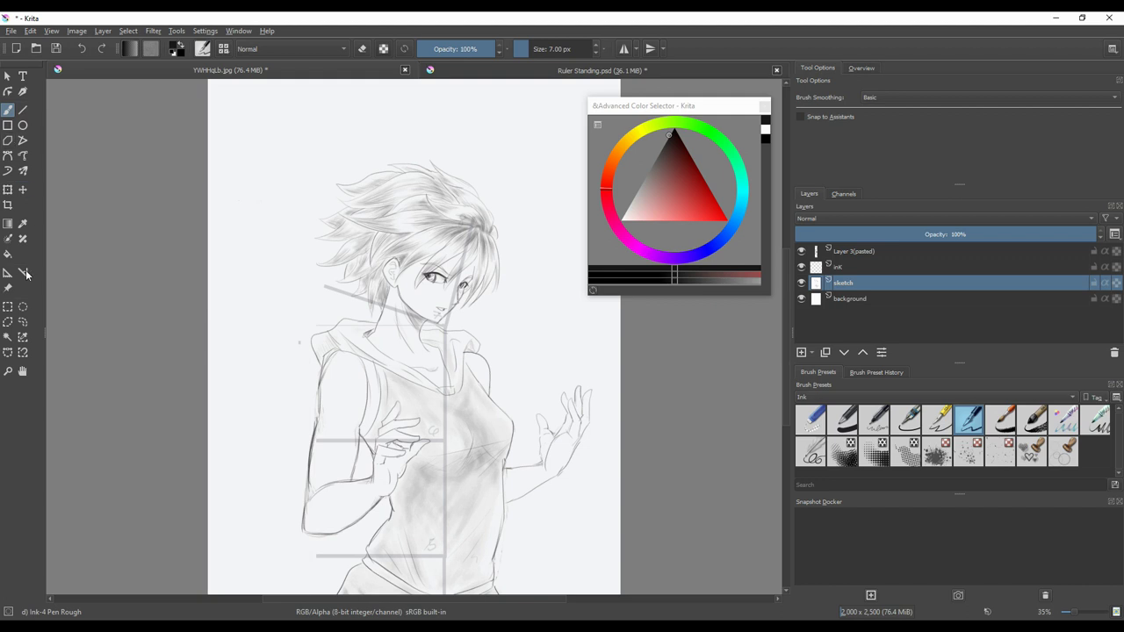
click(23, 308)
click(8, 307)
drag(378, 507, 520, 597)
drag(348, 531, 394, 580)
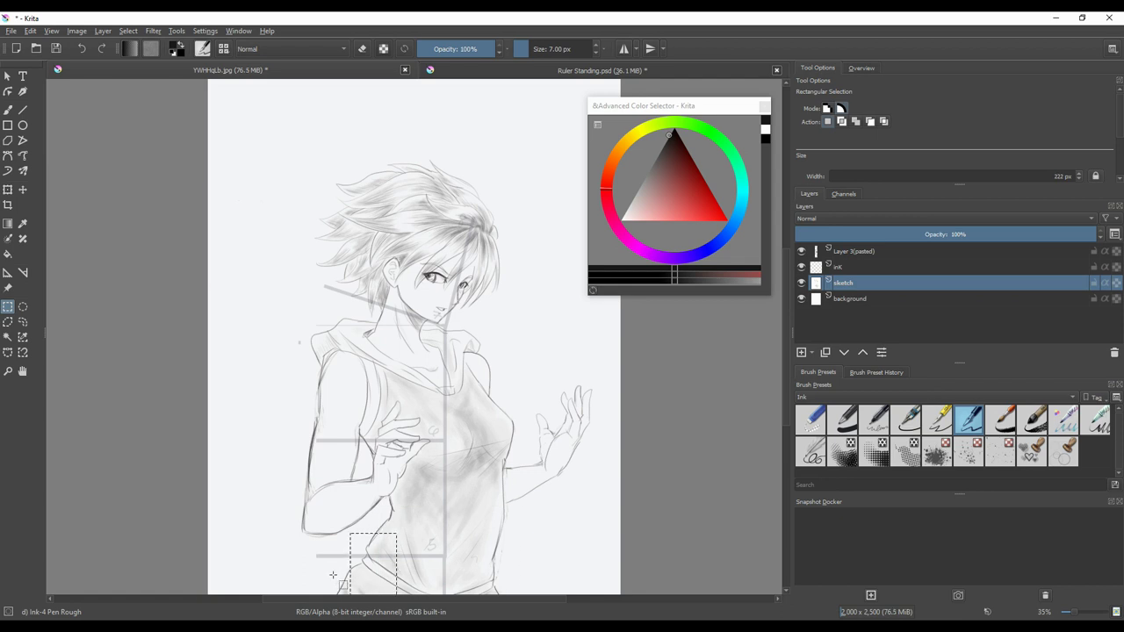
- Try a path selection outlining the character's lower torso, with its corners just outside the waist
click(8, 353)
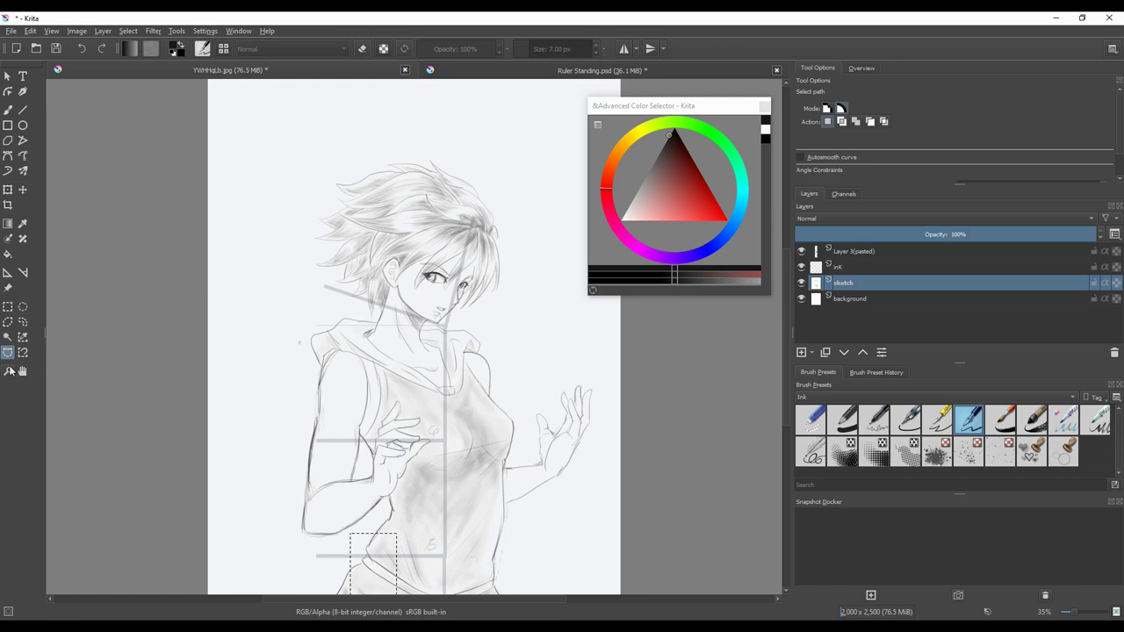
drag(307, 599, 292, 568)
click(310, 529)
click(449, 528)
click(500, 578)
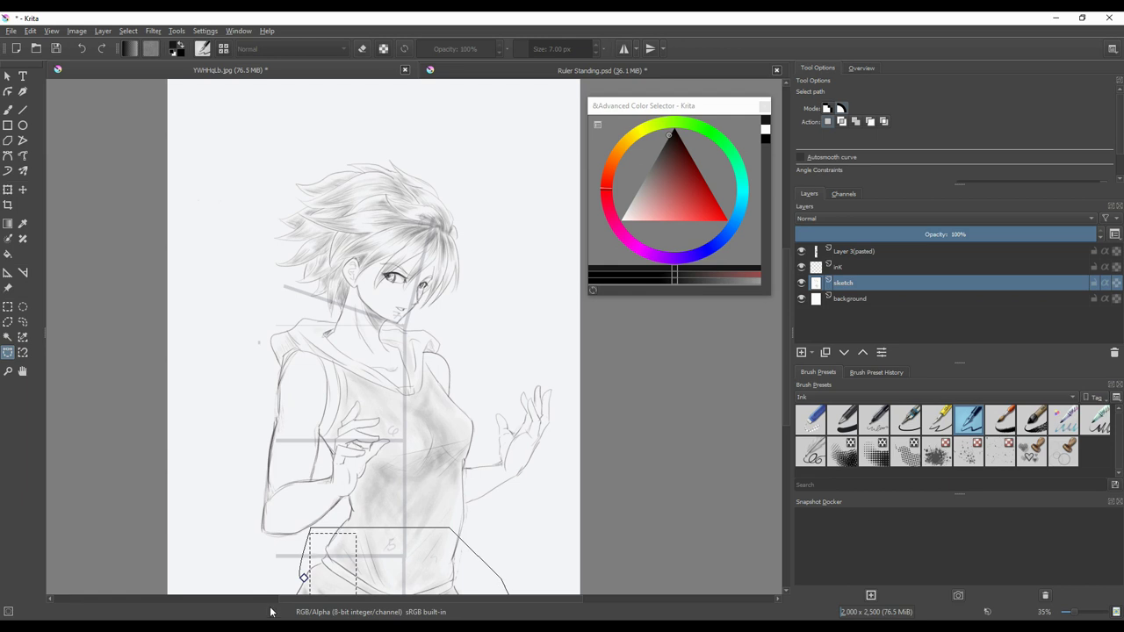
click(303, 577)
- Select everything below the waist with a closed path selection that runs past the bottom edge of the canvas
scroll(303, 527, down, 2)
click(356, 445)
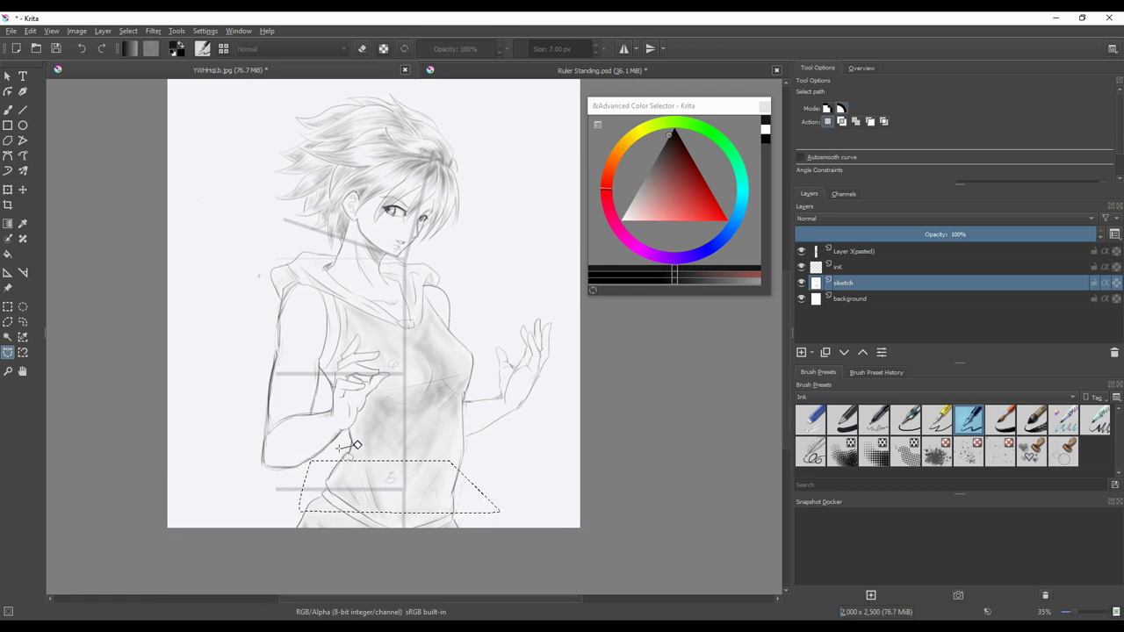
click(307, 465)
click(261, 528)
click(395, 560)
click(515, 529)
click(514, 475)
click(453, 453)
click(356, 445)
- Move the selected hips straight down to open a narrow gap at the waist, and deselect
click(8, 76)
click(350, 458)
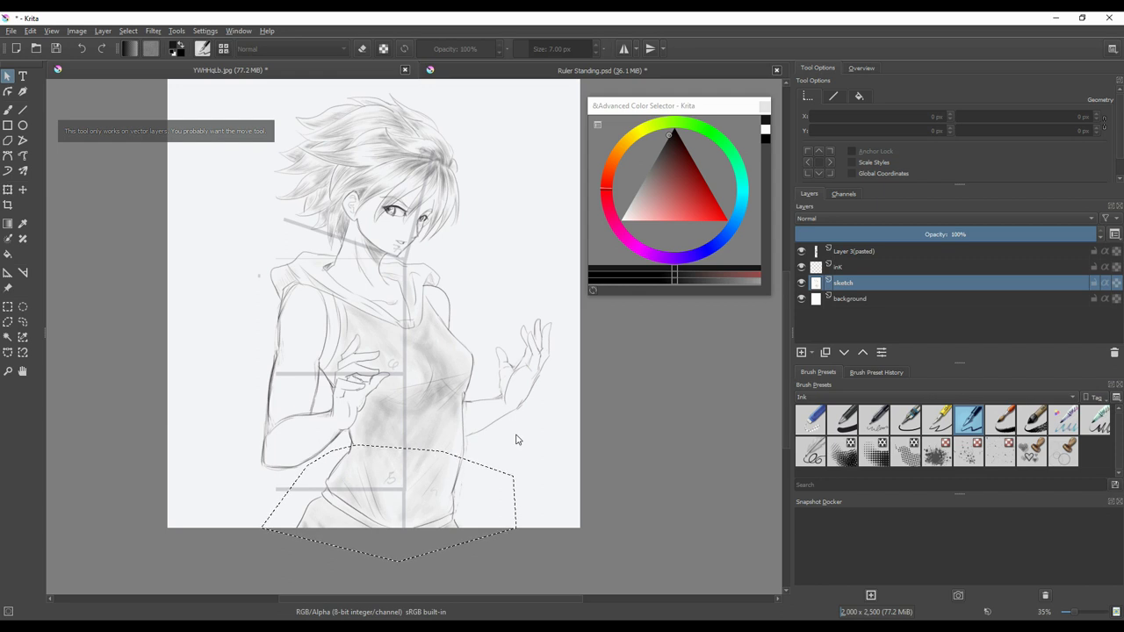
click(23, 190)
drag(351, 458, 349, 476)
key(Return)
click(128, 30)
click(145, 55)
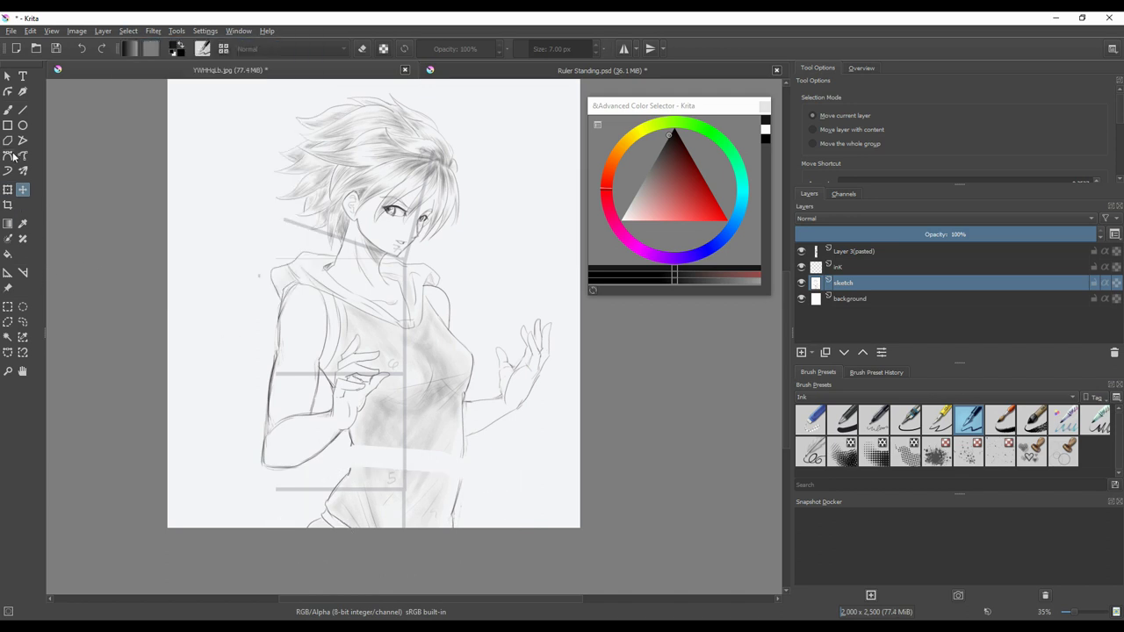
- Redraw the waist and hip outlines on both sides across the gap with the Pencil-3 Large 4B brush from the Sketch set
click(8, 110)
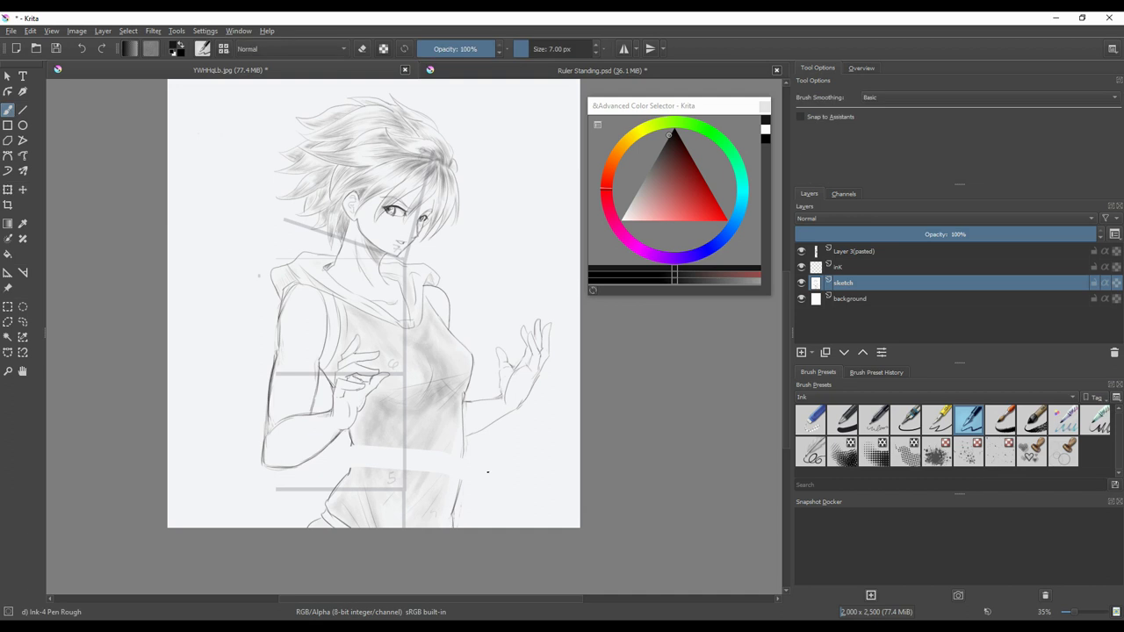
click(838, 396)
click(834, 431)
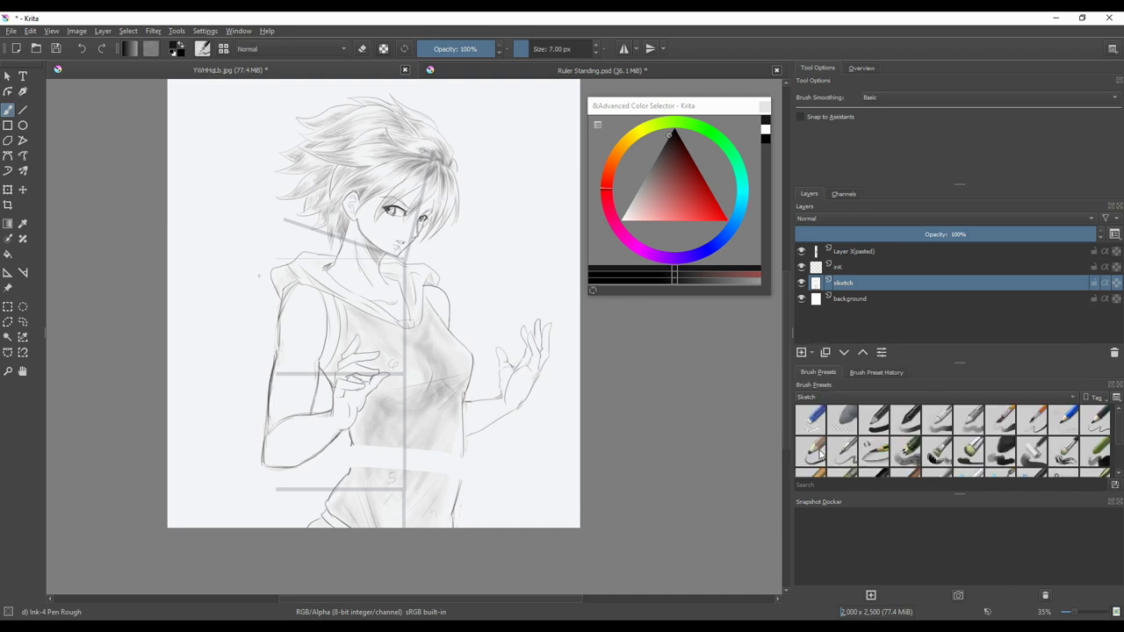
click(813, 452)
drag(351, 443, 332, 486)
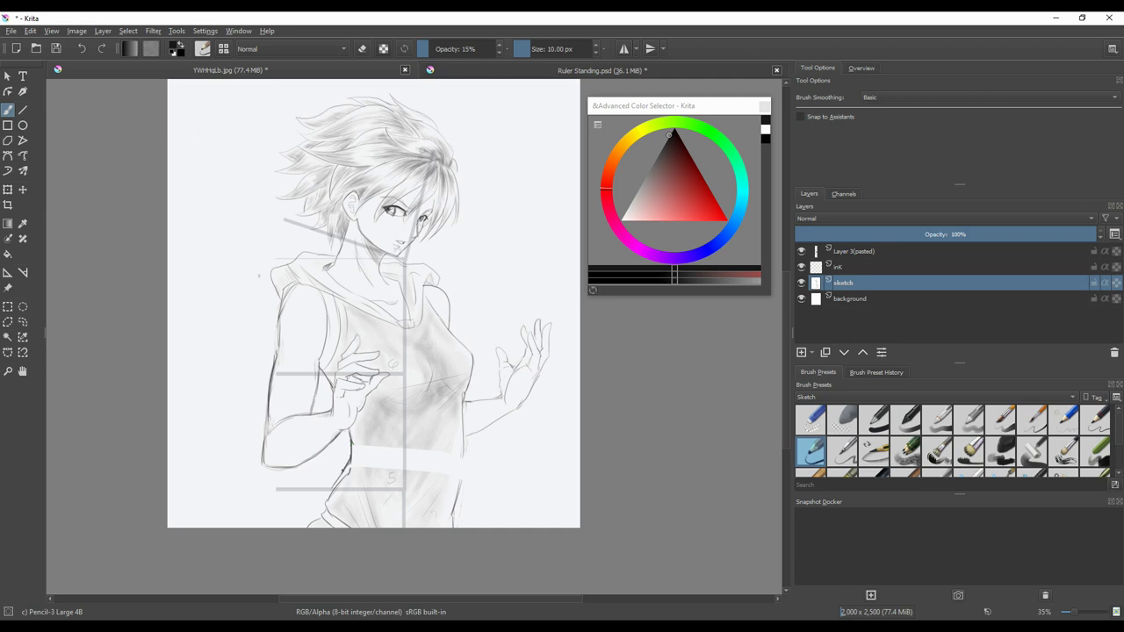
mouse_move(323, 387)
mouse_down()
mouse_move(350, 439)
mouse_move(302, 527)
mouse_up()
drag(463, 457, 459, 526)
- Choose the Eraser Small preset and erase the old outer hood outline over the bent arm's shoulder
key(e)
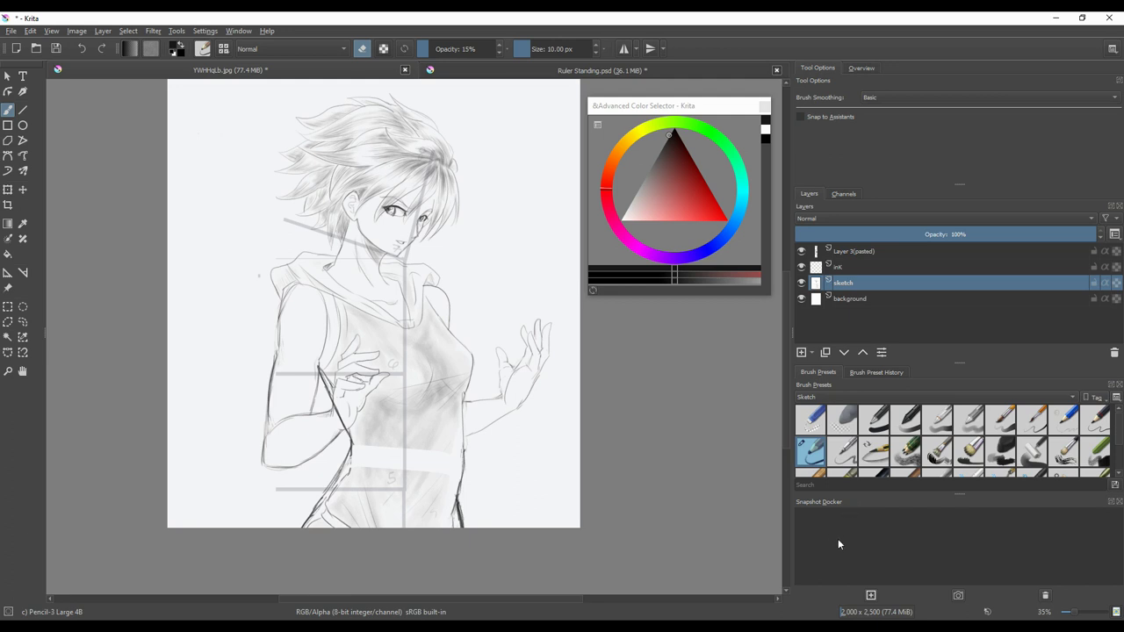
drag(1075, 618, 1075, 617)
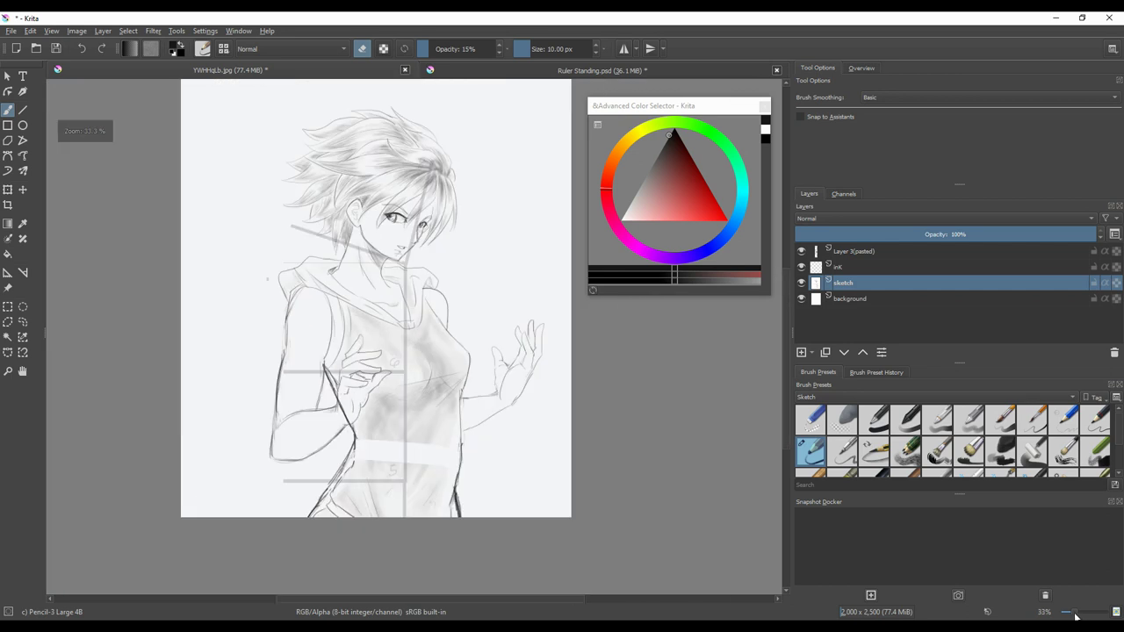
drag(786, 316, 784, 300)
right_click(394, 412)
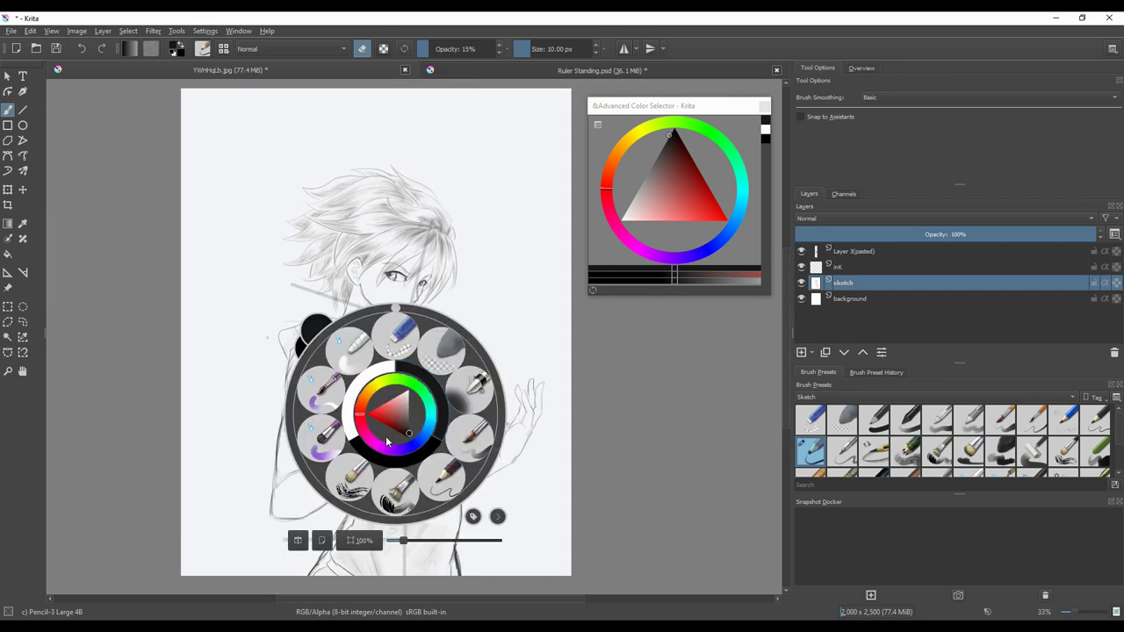
drag(414, 541, 418, 537)
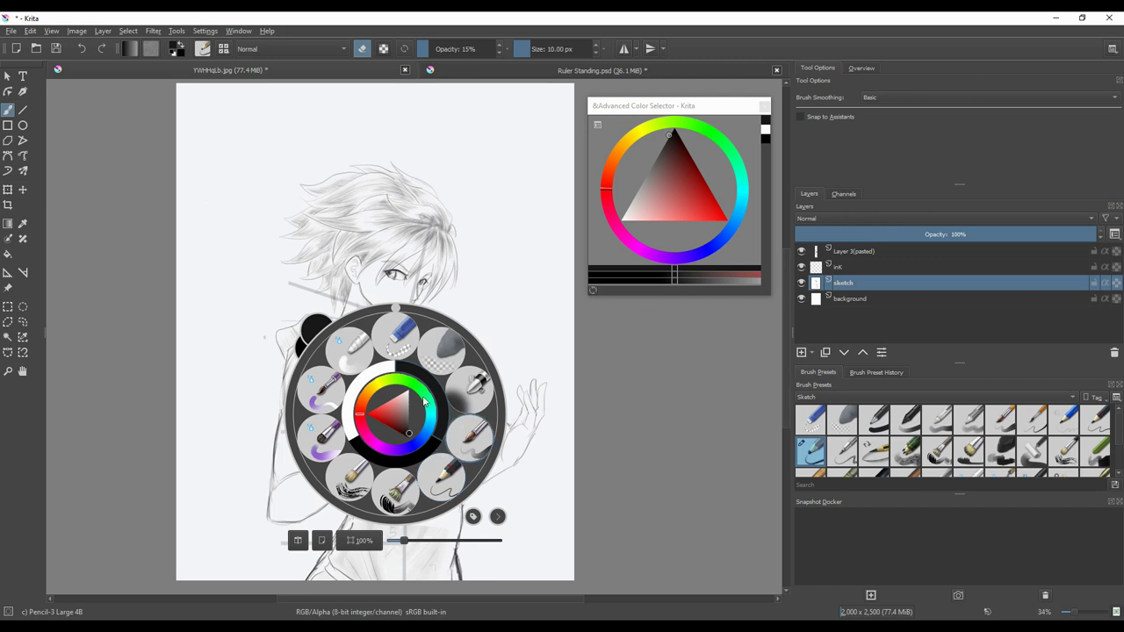
click(408, 346)
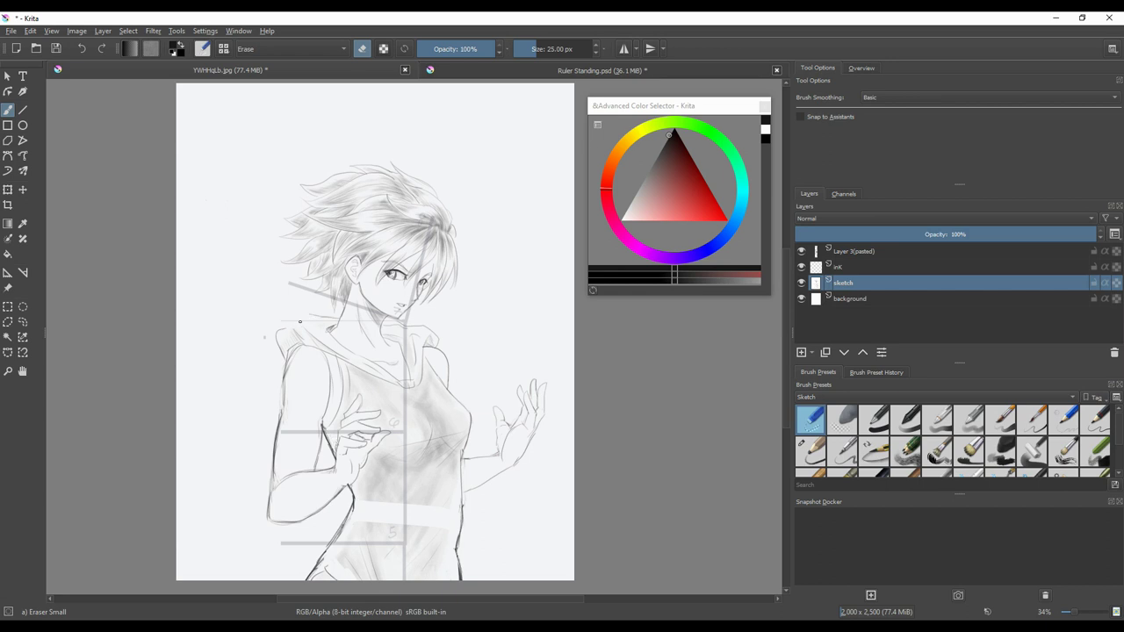
- Redraw the outer hood outline over the bent arm's shoulder in near-black with the Pencil-3 Large 4B brush
click(811, 450)
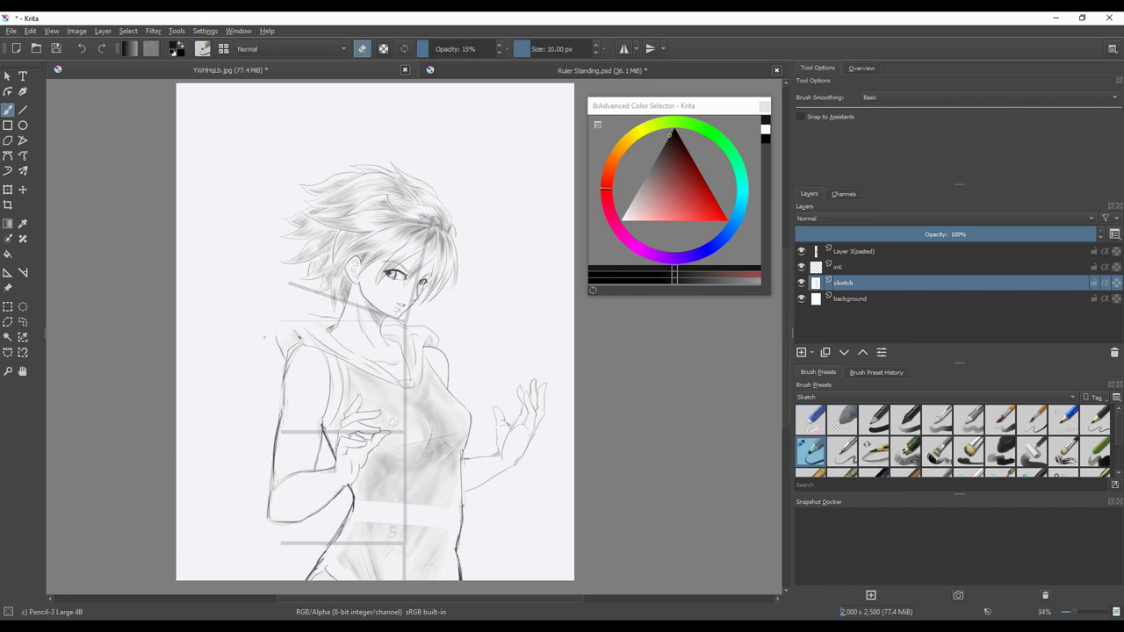
click(670, 134)
click(801, 458)
mouse_move(316, 317)
mouse_down()
mouse_move(291, 316)
mouse_move(279, 360)
mouse_up()
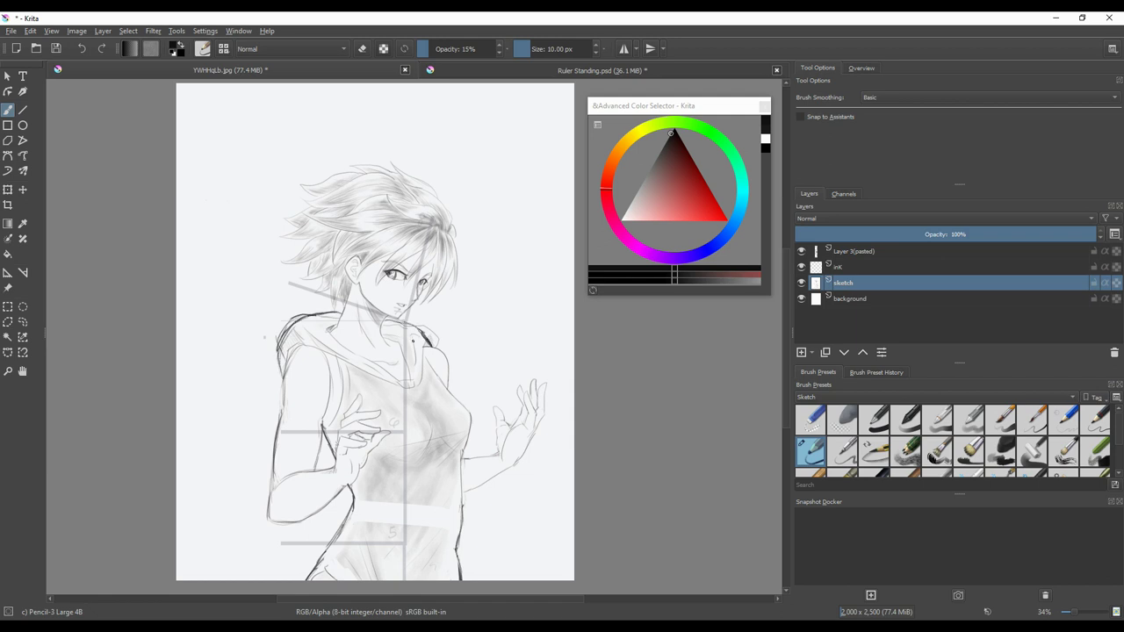
- Draw the hood's inner edges down to the neckline on the chest, and switch the brush to eraser mode
drag(421, 337, 416, 384)
drag(392, 339, 409, 377)
drag(343, 362, 379, 376)
key(e)
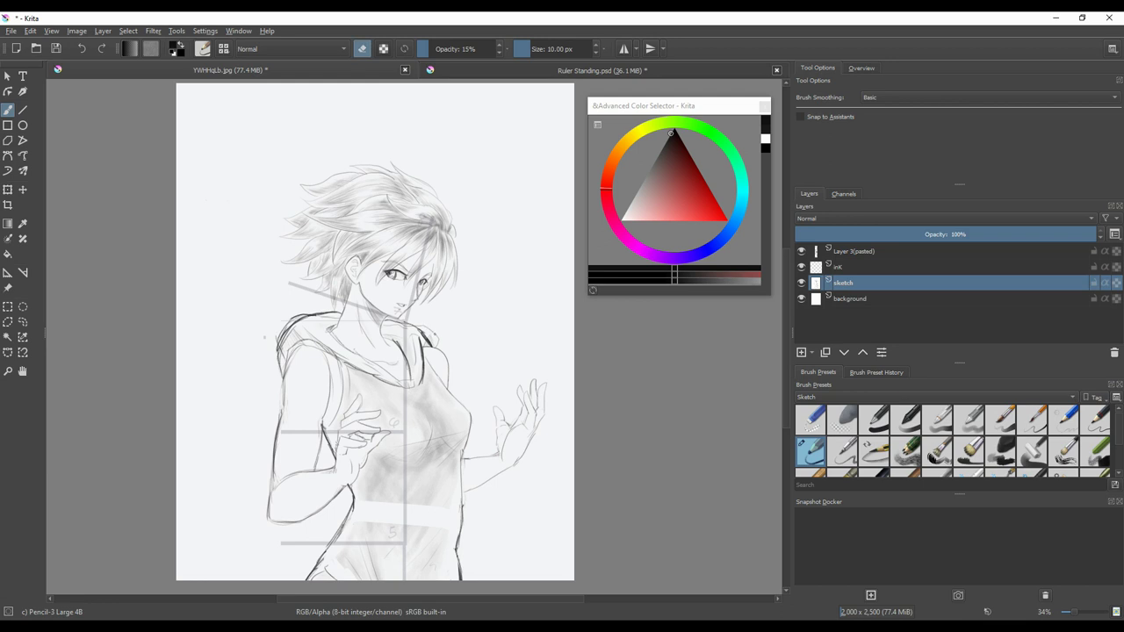
- Erase the heavy inner hood lines above the shoulder and beside the neckline with the Eraser Small preset
right_click(424, 318)
click(433, 238)
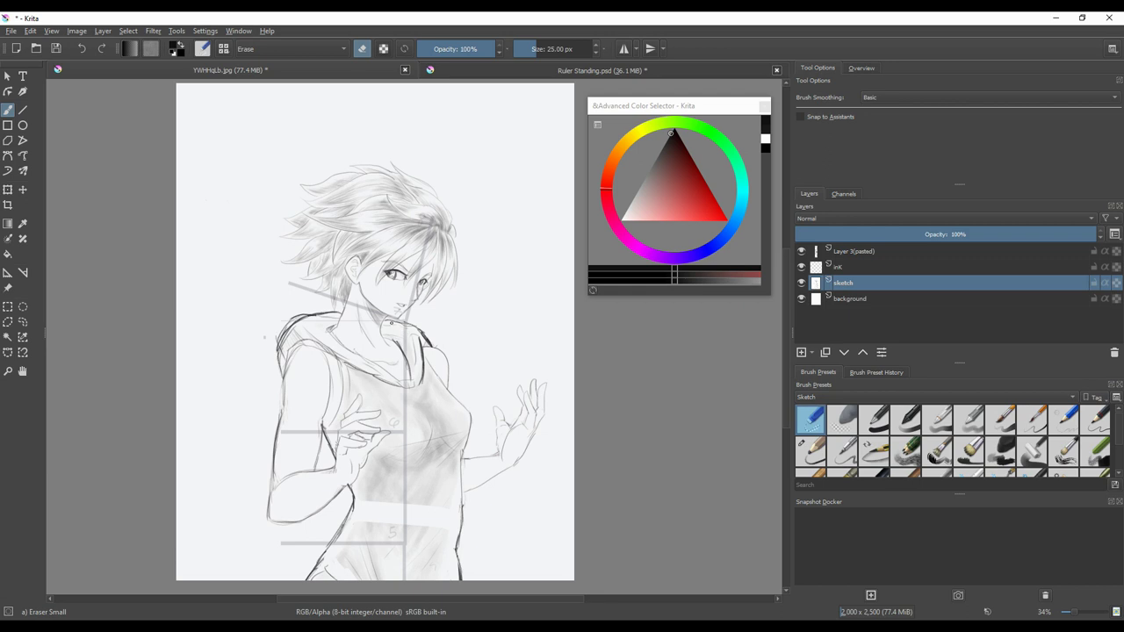
mouse_move(323, 336)
mouse_down()
mouse_move(290, 336)
mouse_move(307, 319)
mouse_move(299, 313)
mouse_up()
drag(419, 370, 422, 346)
- Redraw the hood's inner edges from the neck down to the neckline in near-black with the Pencil-3 Large 4B brush
right_click(367, 369)
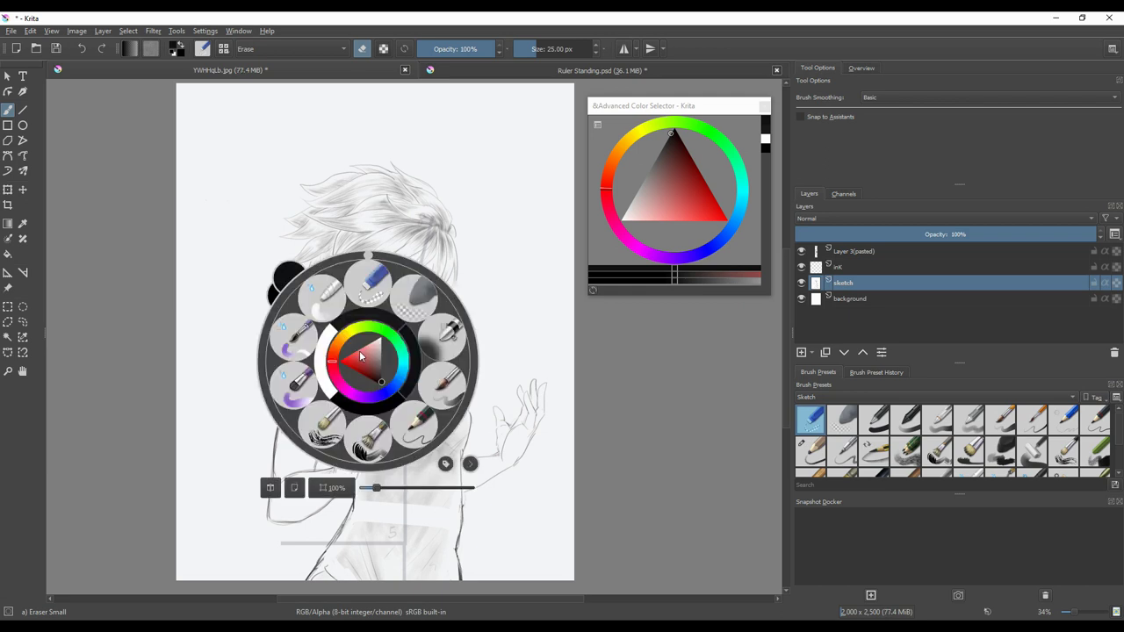
click(815, 457)
click(517, 404)
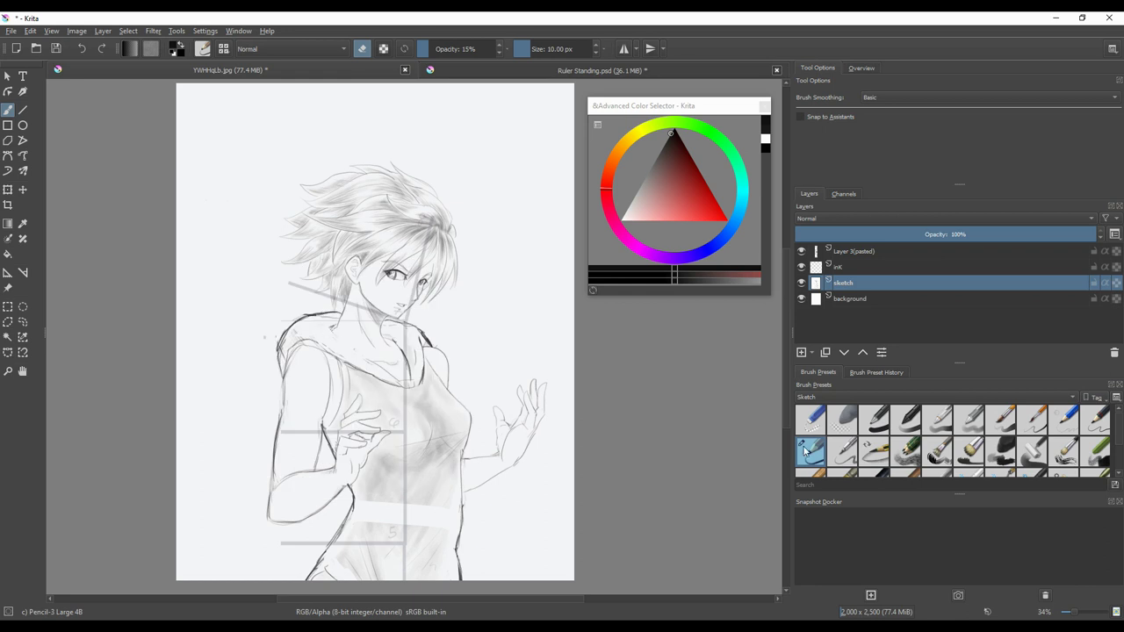
click(670, 134)
click(670, 137)
drag(353, 339, 395, 381)
drag(330, 349, 366, 374)
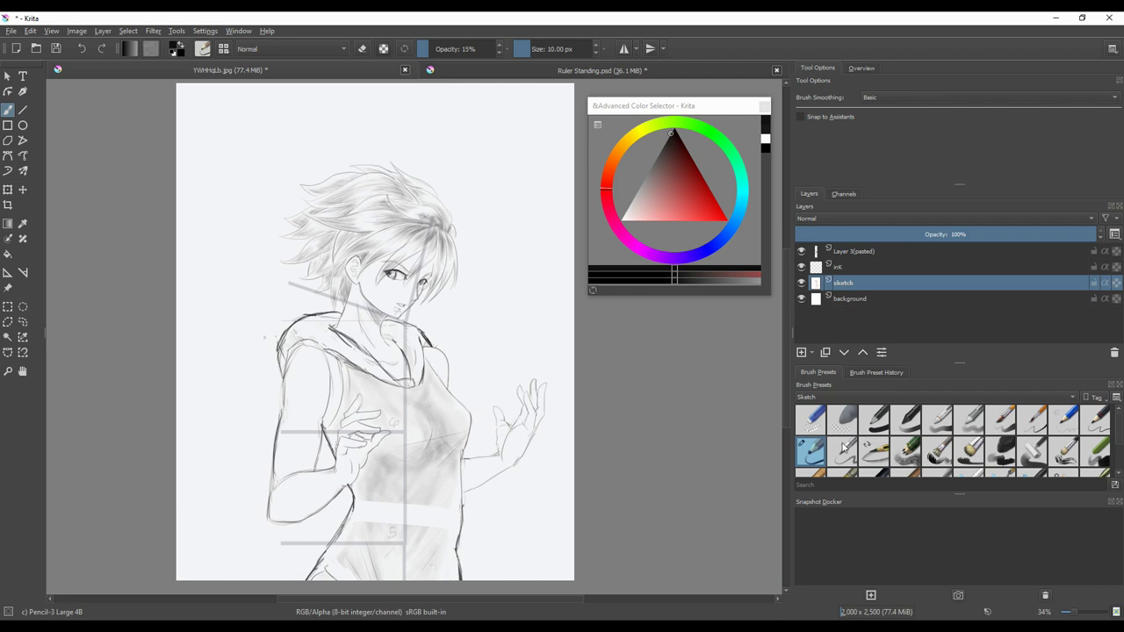
- Choose the Ink-4 Pen Rough brush from the Ink set and lower the sketch layer's opacity to about 50%
click(856, 396)
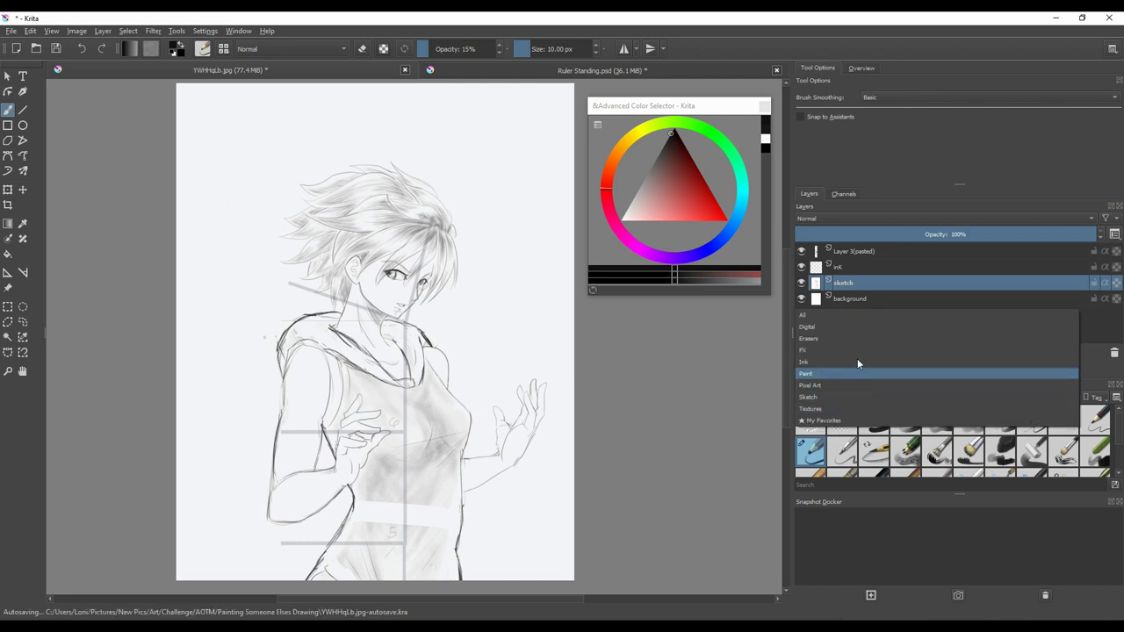
click(859, 361)
click(972, 423)
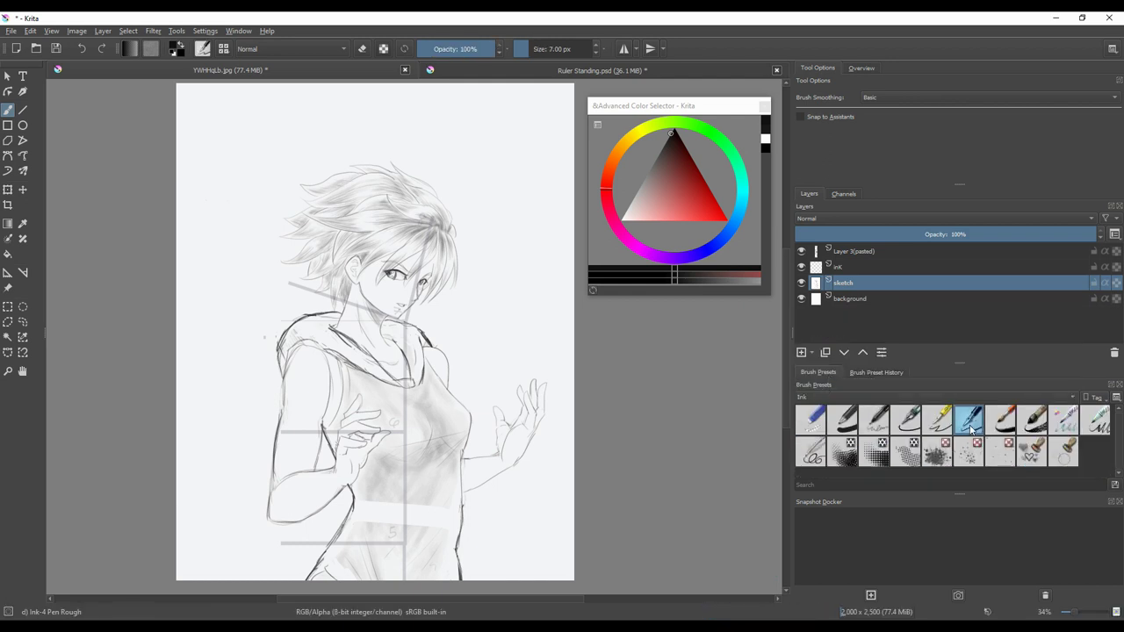
drag(952, 234, 924, 235)
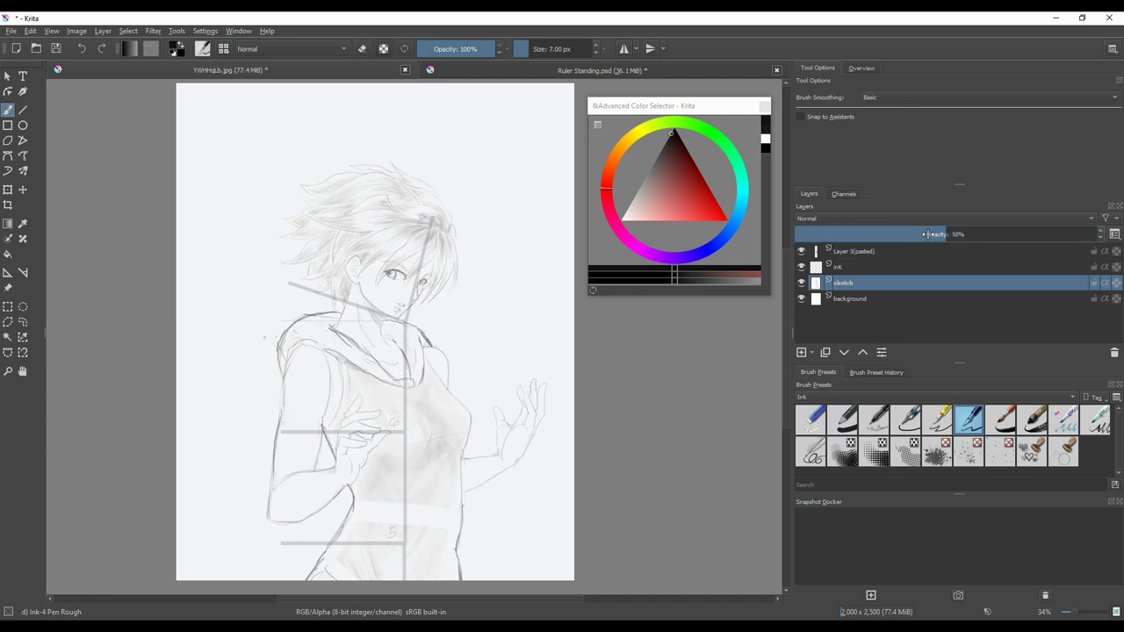
- Rename the pasted layer at the top of the stack as ruler
double_click(823, 252)
text(ru)
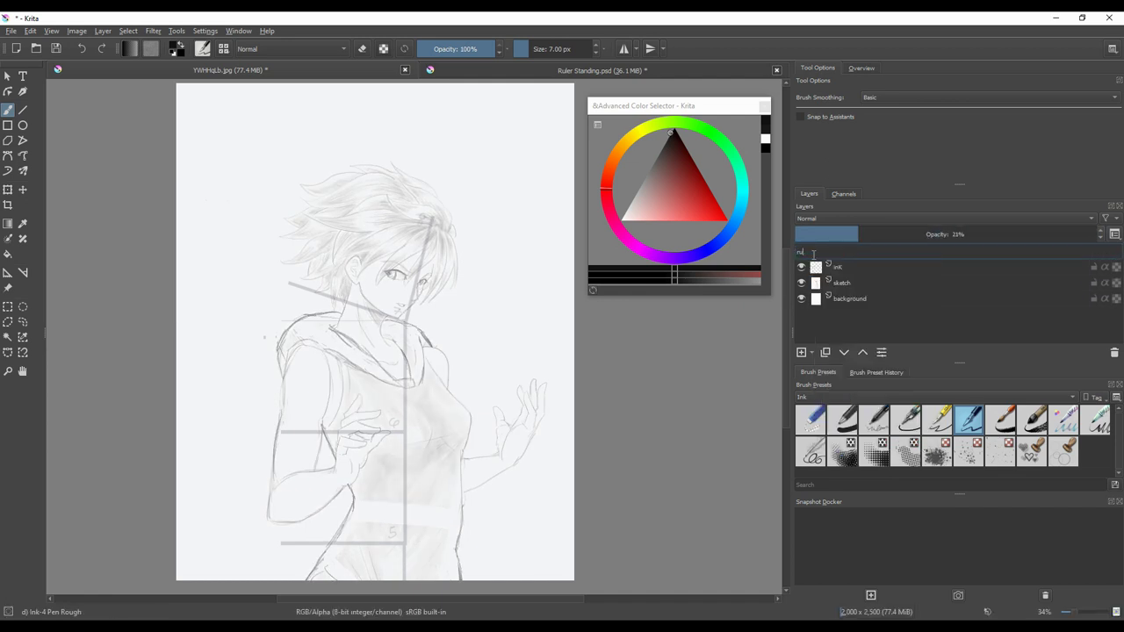
text(ler)
key(Return)
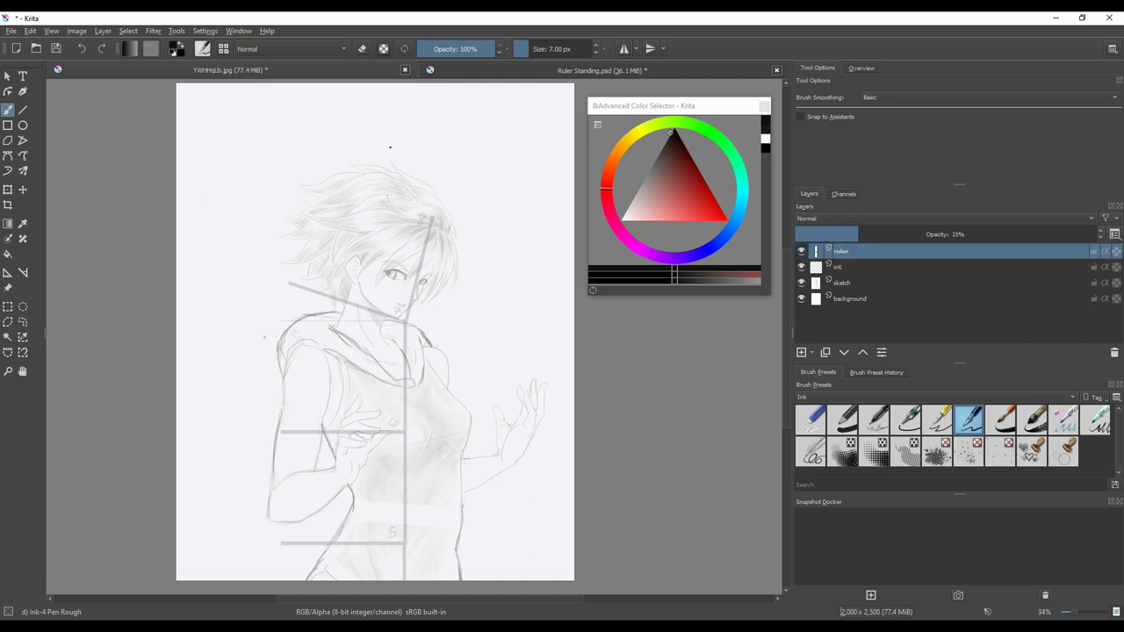
- Close the Ruler Standing.psd document and return to the character drawing
click(530, 76)
click(776, 70)
click(597, 336)
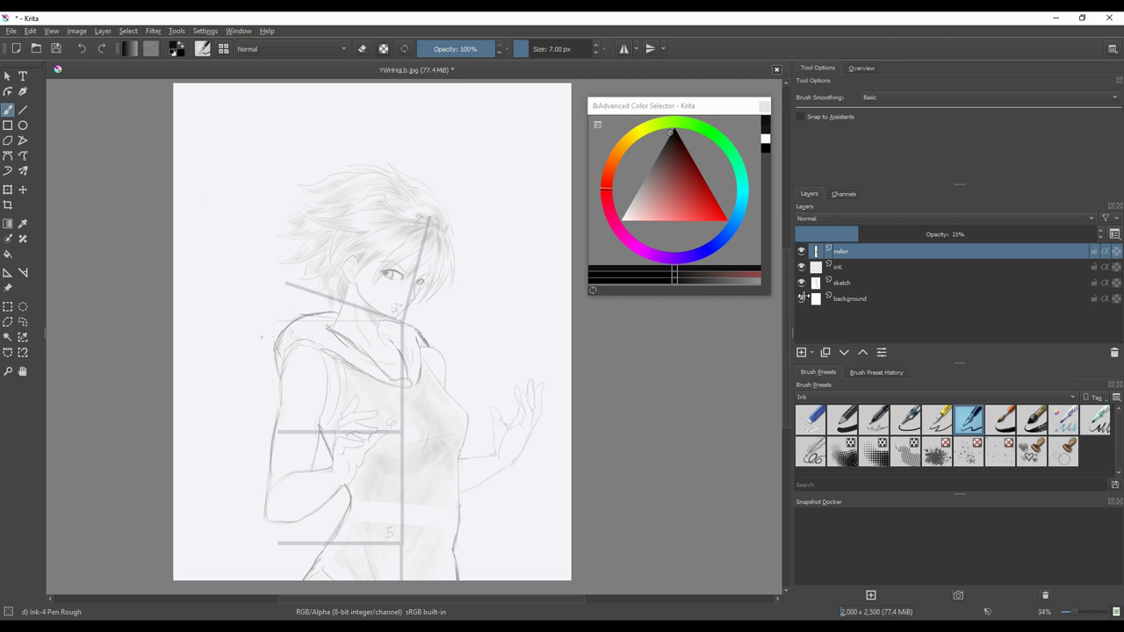
- Hide the ruler layer and start inking the hair's front edge on the ink layer with Ink-4 Pen Rough
click(801, 251)
click(841, 266)
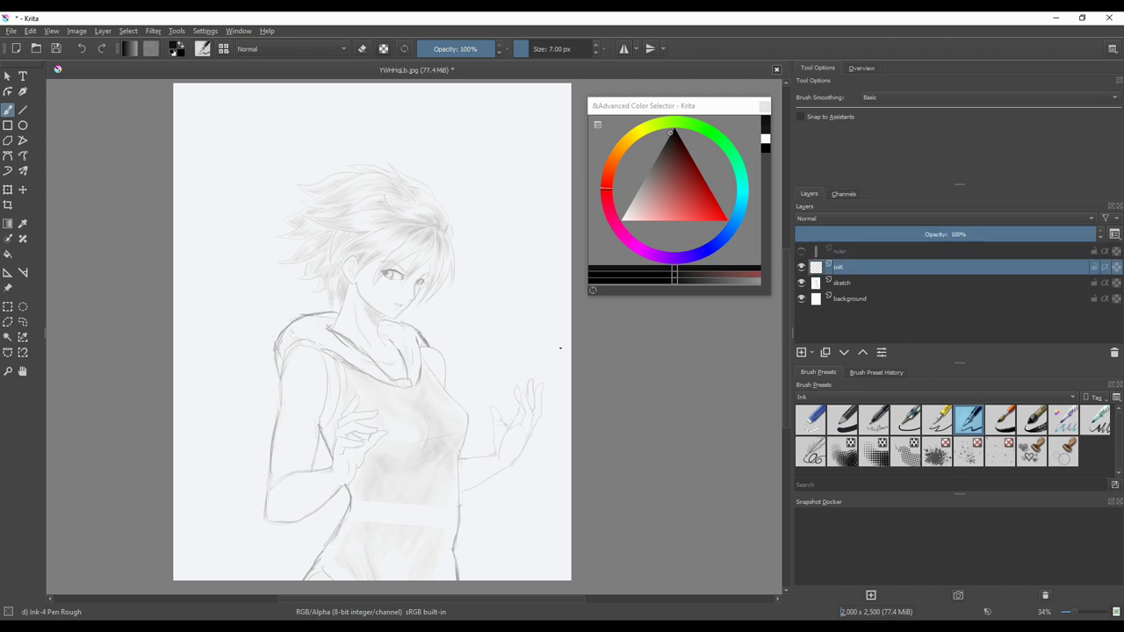
click(8, 371)
click(389, 246)
click(391, 250)
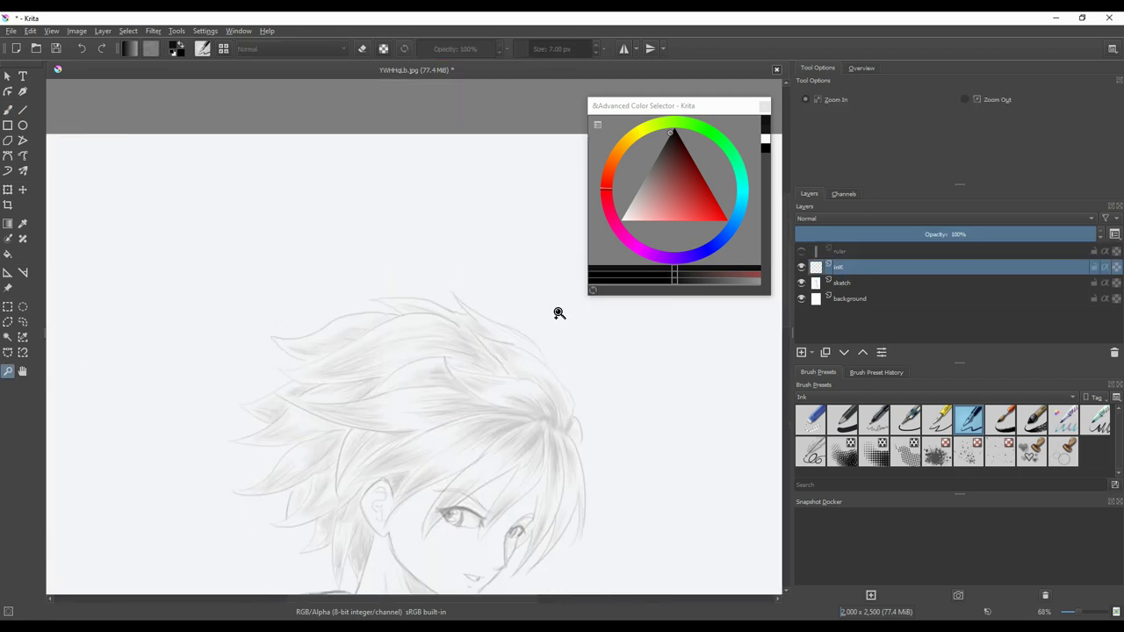
drag(787, 267, 786, 306)
drag(509, 600, 535, 600)
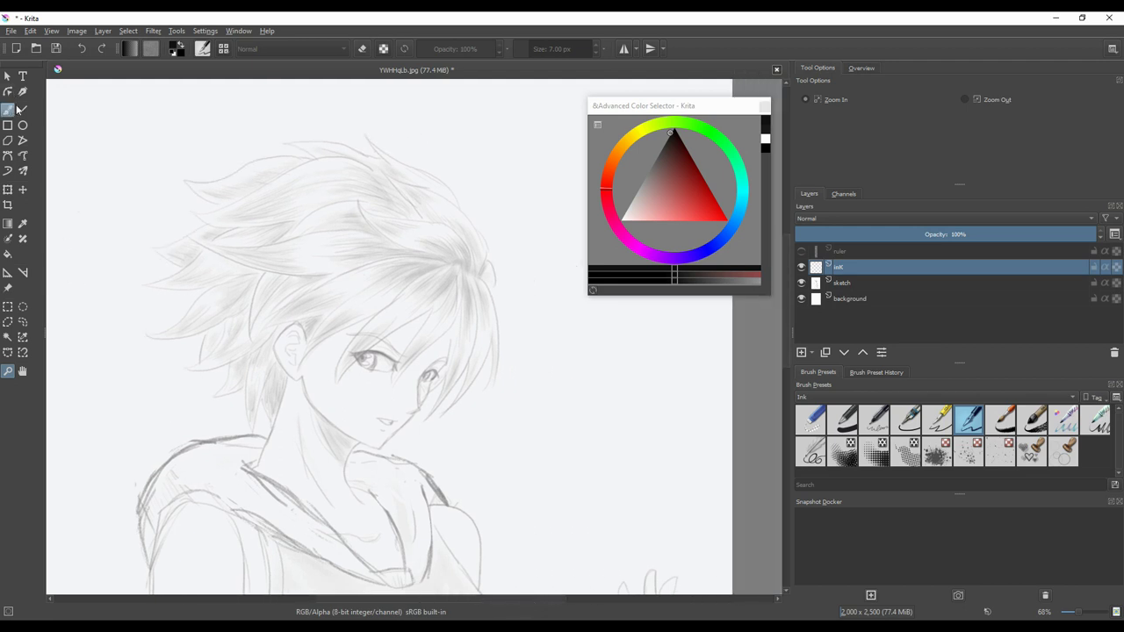
click(8, 110)
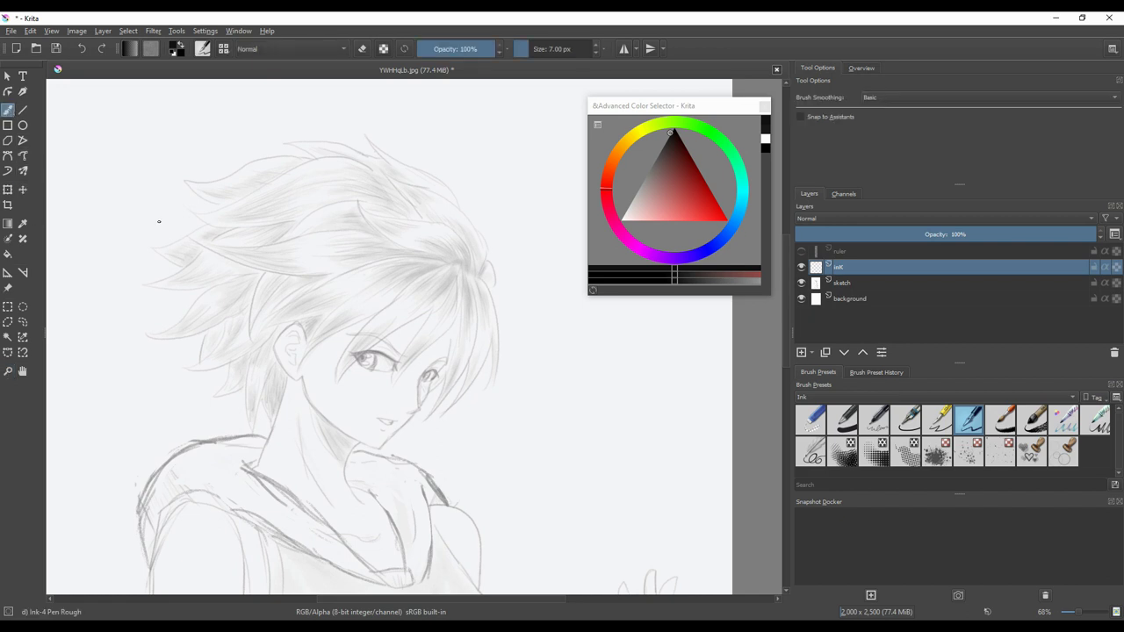
drag(478, 276, 498, 342)
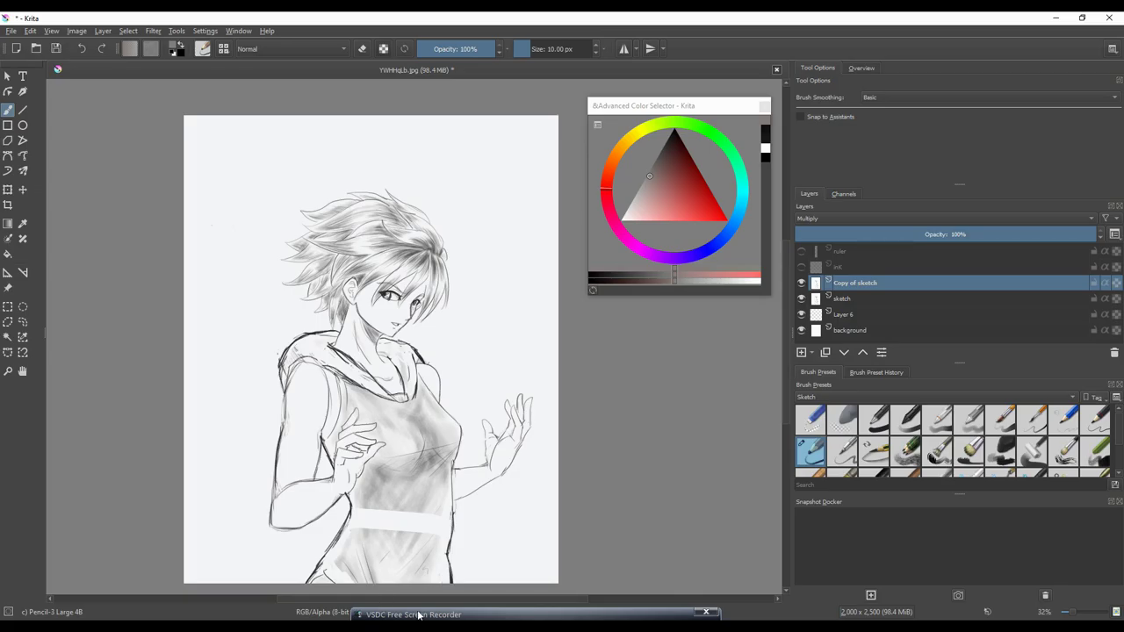
drag(418, 615, 418, 630)
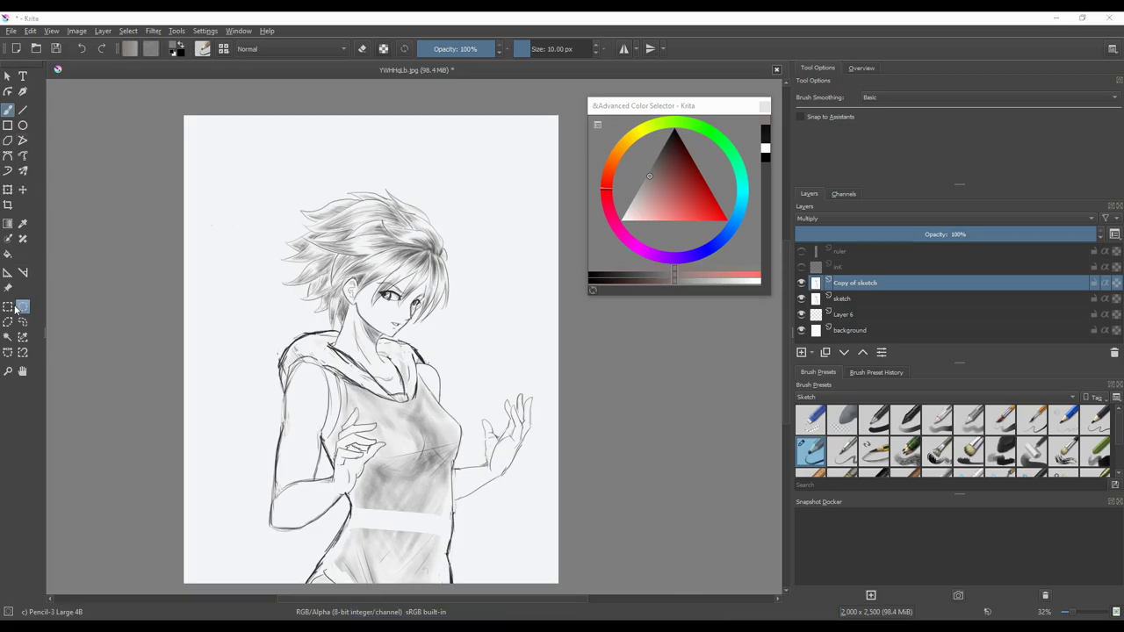
- Try to outline the raised far hand with a Bezier curve selection on the Copy of sketch layer and move it slightly down
click(10, 351)
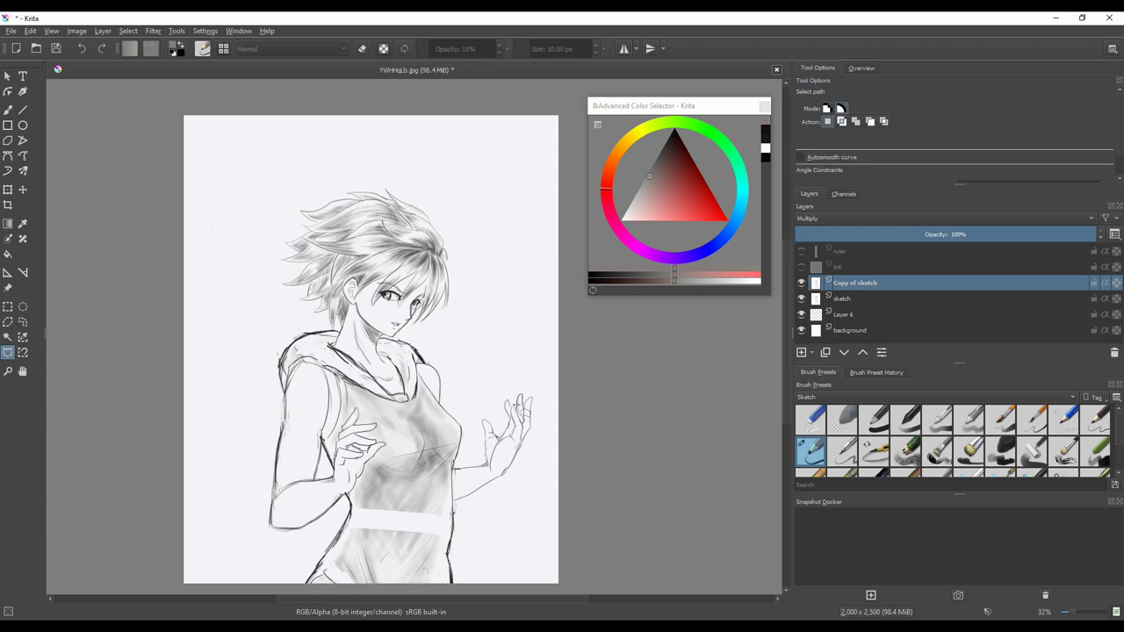
click(514, 403)
click(496, 442)
click(503, 453)
click(523, 437)
click(526, 425)
click(518, 402)
click(23, 189)
drag(513, 435, 511, 441)
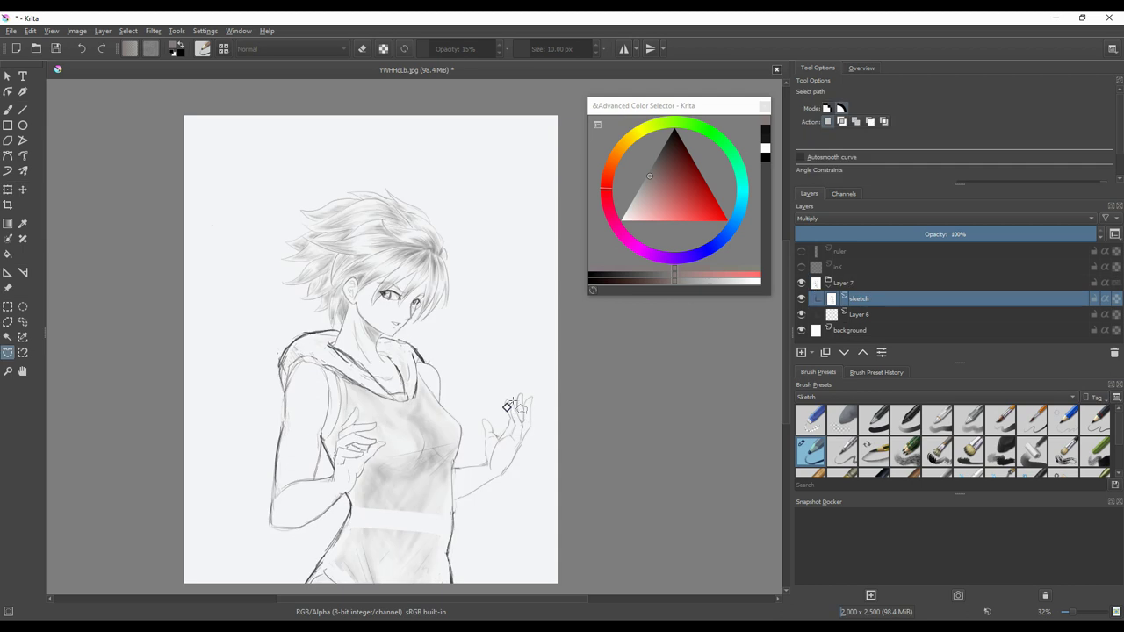
- Try to select and move the far hand's palm on the sketch layer, undo the move and clear the selection
click(498, 468)
click(489, 453)
click(507, 408)
key(t)
click(512, 439)
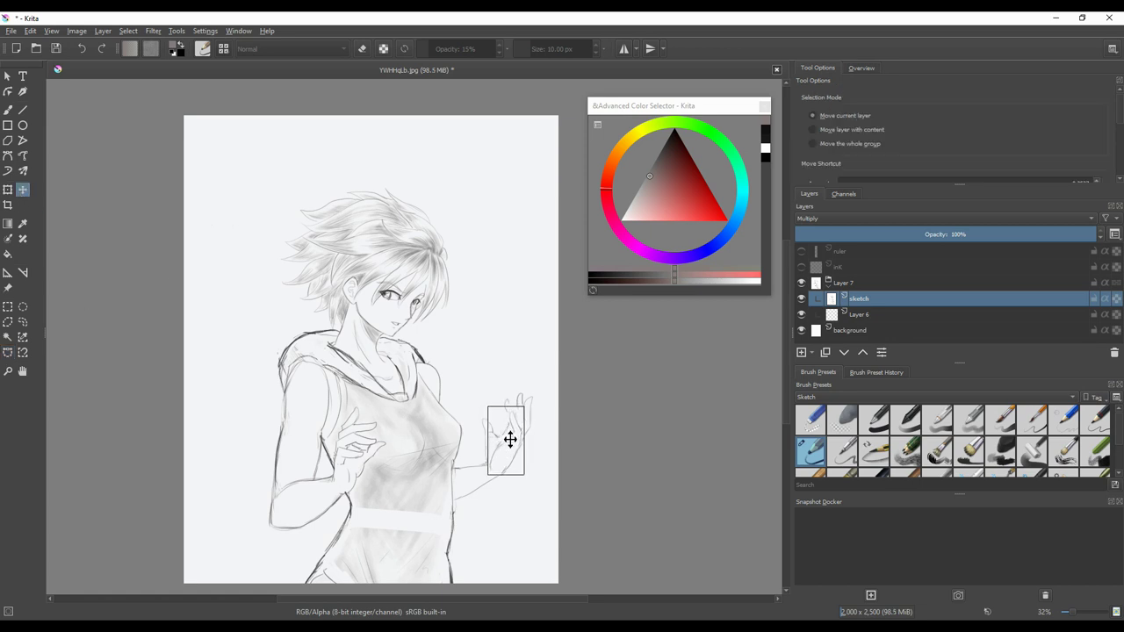
key(ctrl+z)
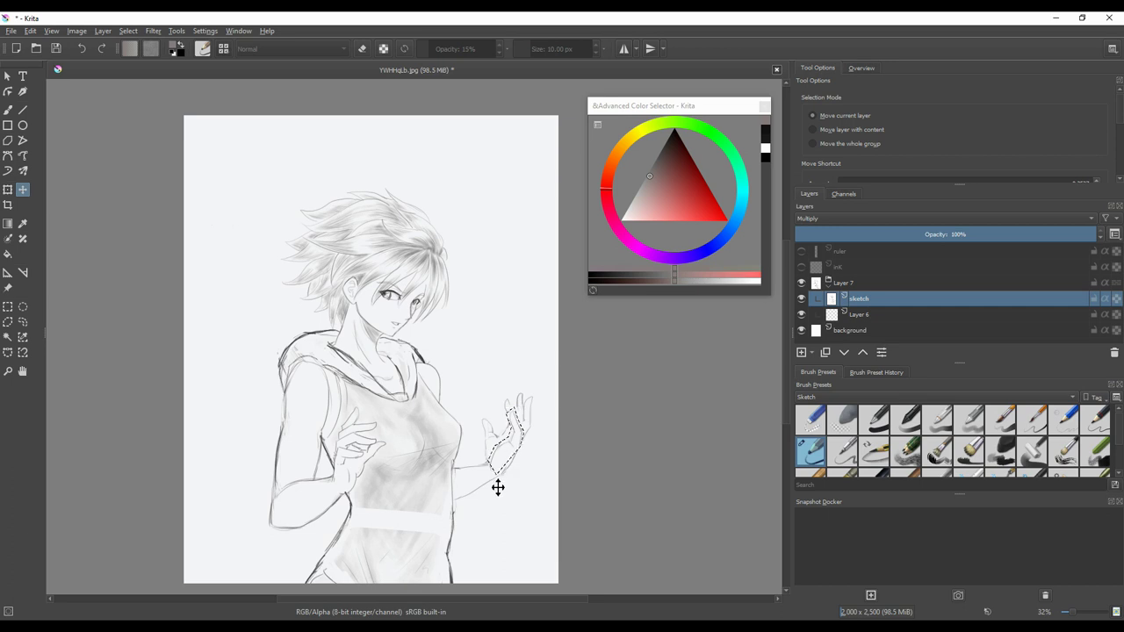
key(ctrl+shift+a)
- Redraw the upper and lower outlines of the far forearm in near-black with the Pencil-3 Large 4B brush
drag(662, 154, 667, 136)
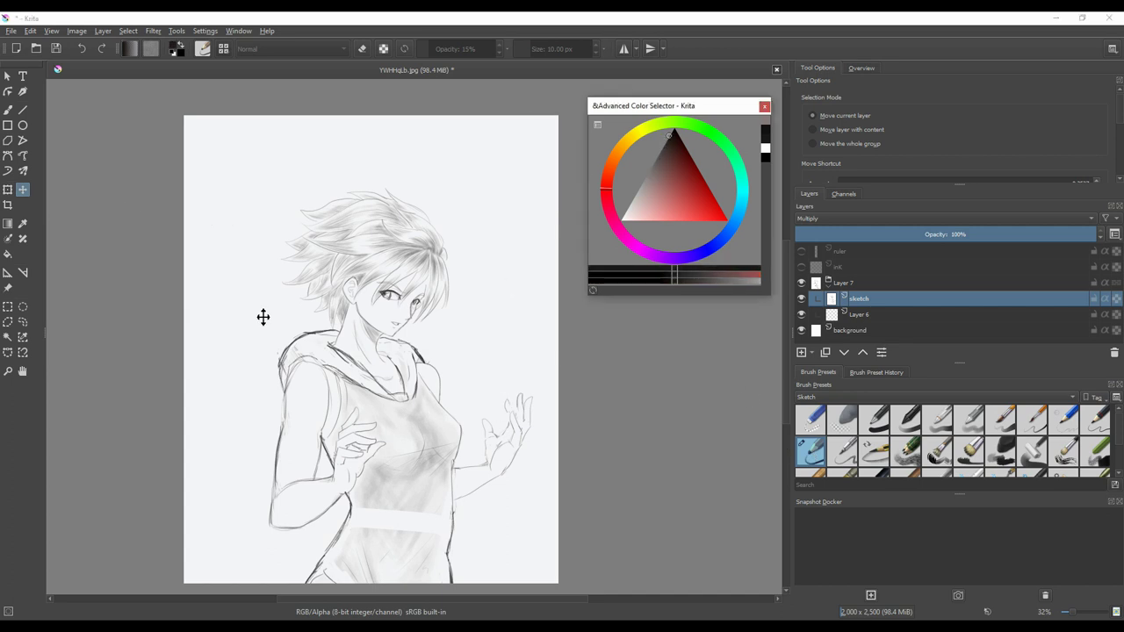
click(7, 111)
drag(487, 463, 473, 469)
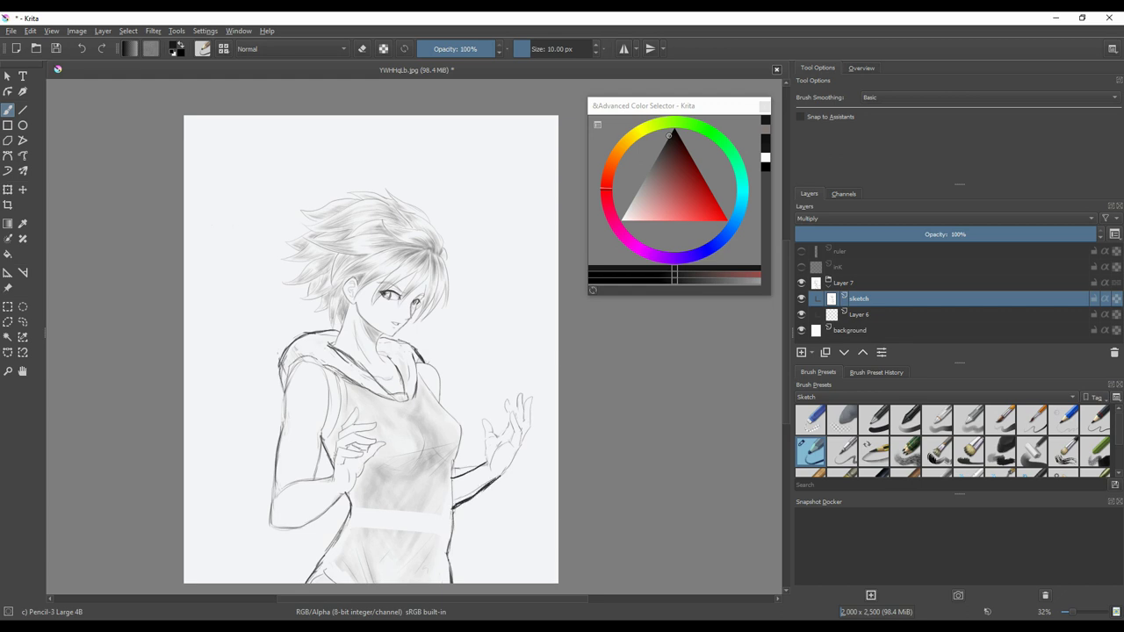
drag(493, 476, 460, 501)
- Erase the overly thick lower outline of the far forearm with the Eraser Small preset
key(e)
click(808, 430)
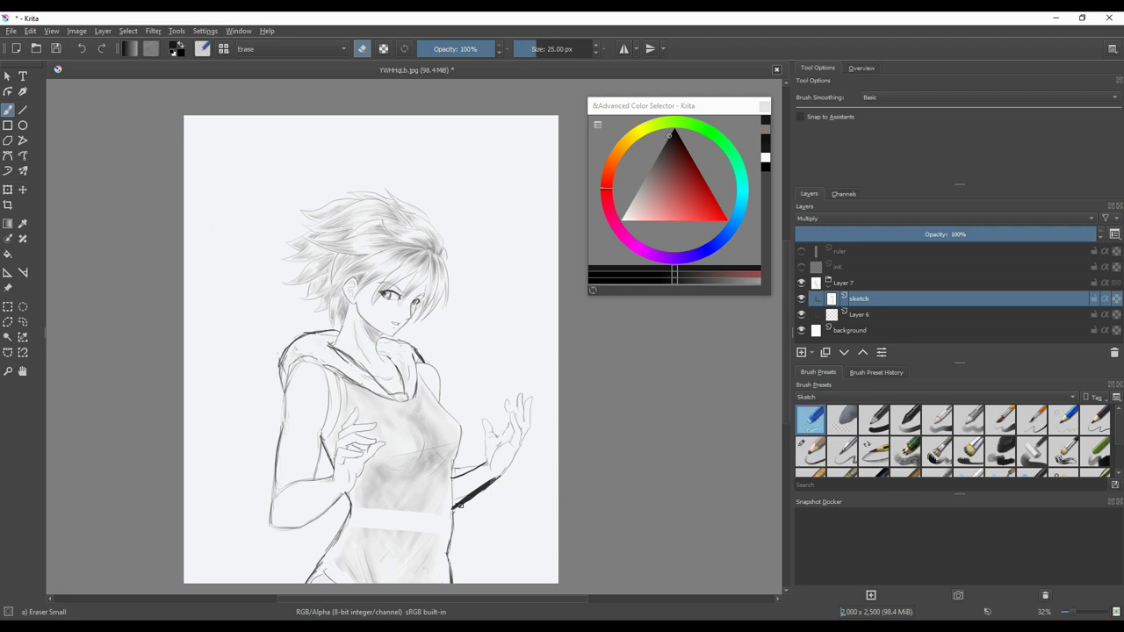
mouse_move(474, 493)
mouse_down()
mouse_move(505, 474)
mouse_move(470, 494)
mouse_move(483, 482)
mouse_up()
- Try the Pencil-3 and Pencil-5 Tilted brushes, settle on Pencil-2 and redraw the far forearm's lower outline in near-black
click(812, 452)
click(669, 136)
drag(393, 528, 386, 536)
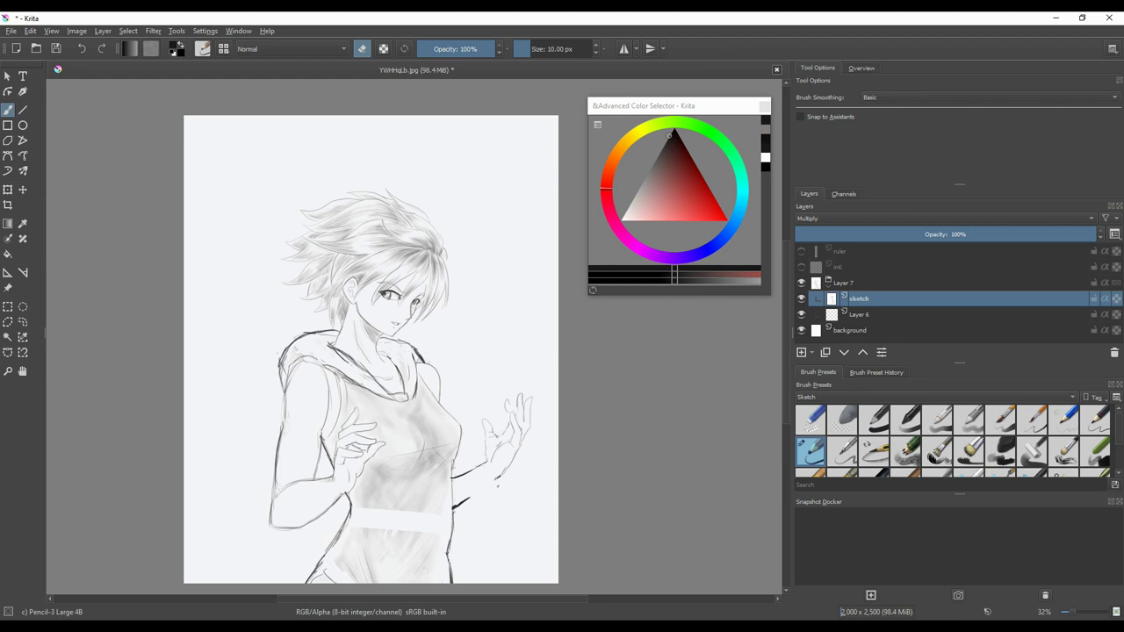
click(874, 454)
right_click(480, 439)
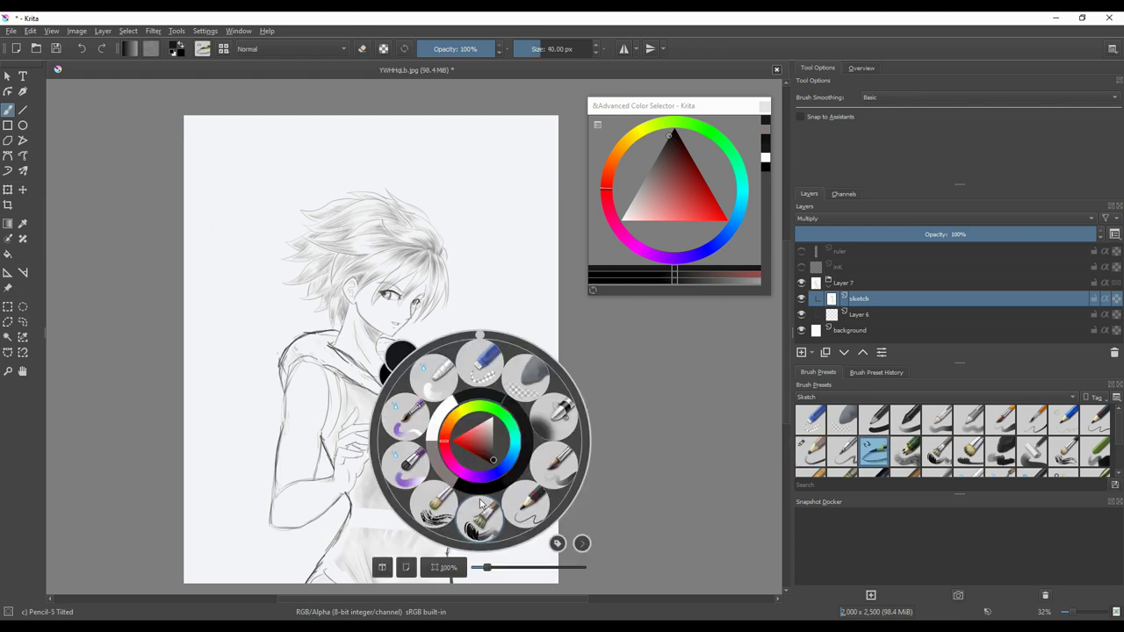
mouse_move(501, 566)
mouse_down()
mouse_move(516, 566)
mouse_move(494, 566)
mouse_up()
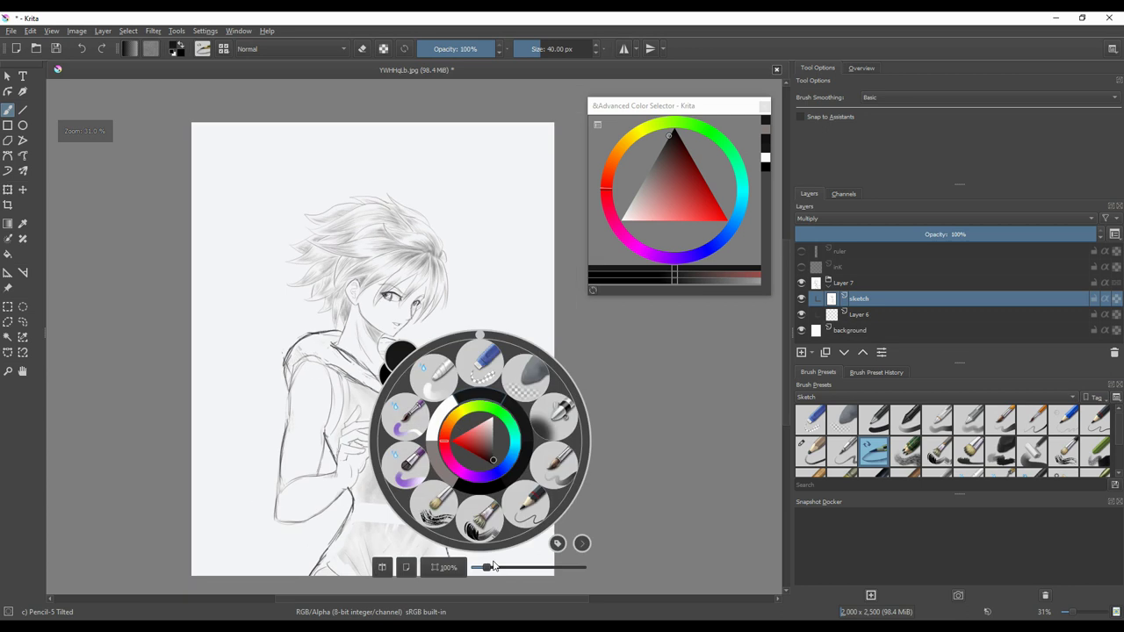
click(531, 511)
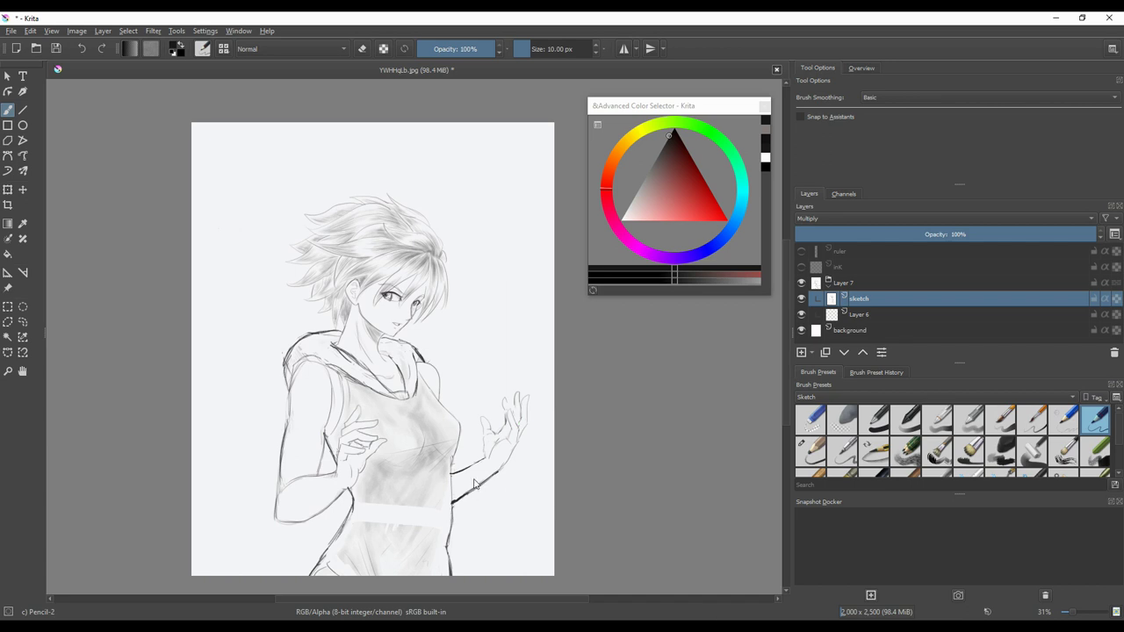
key(ctrl+s)
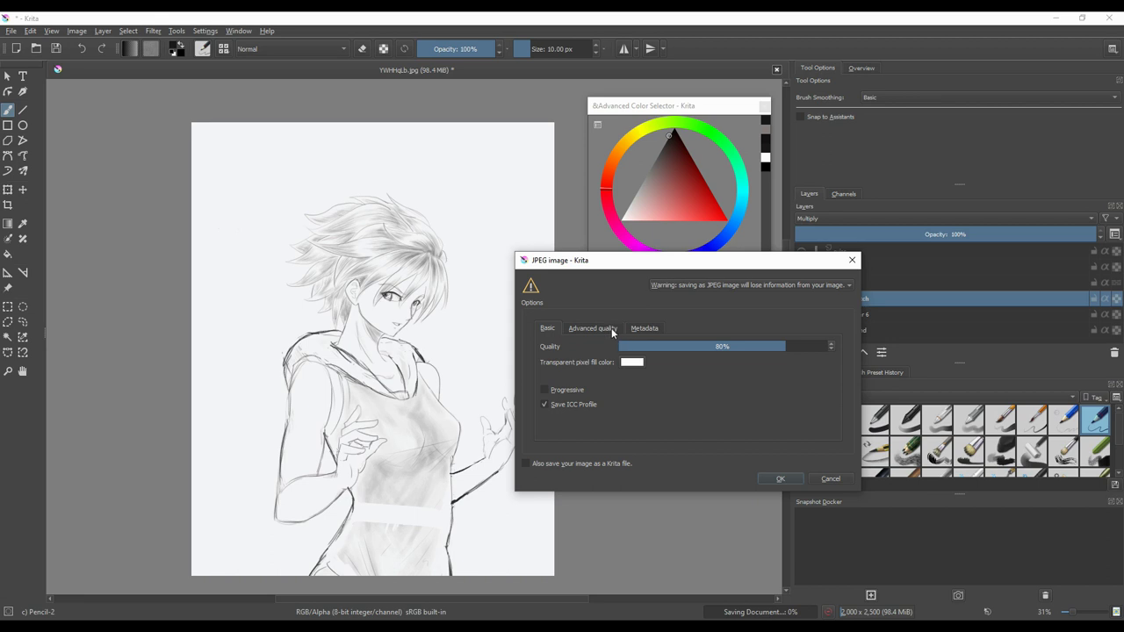
click(611, 331)
click(639, 366)
click(645, 365)
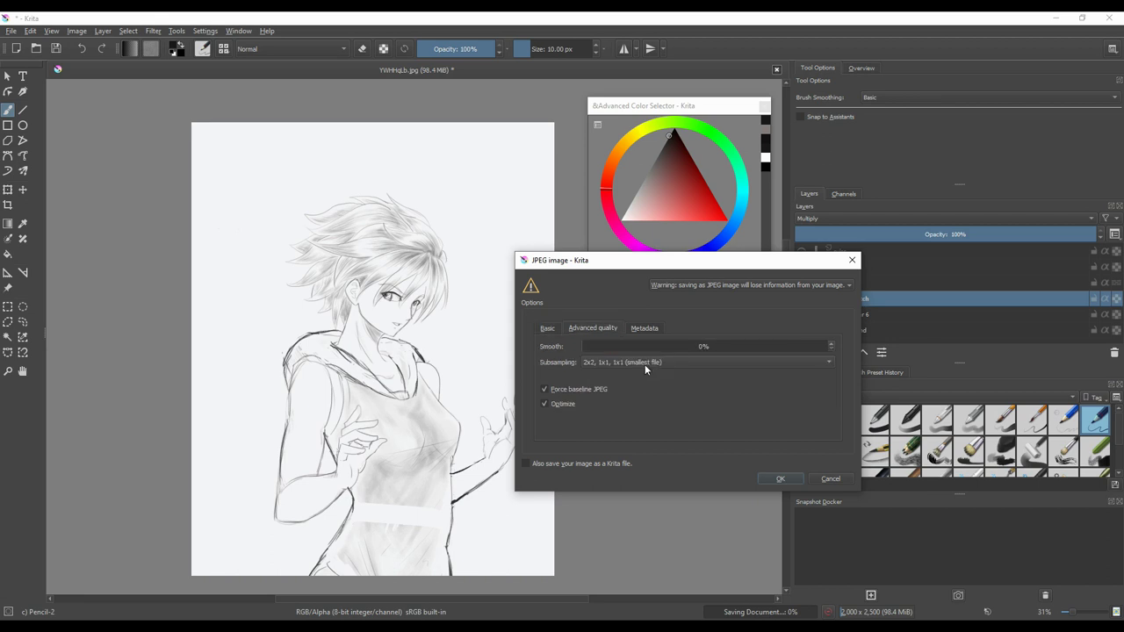
click(549, 329)
mouse_move(680, 290)
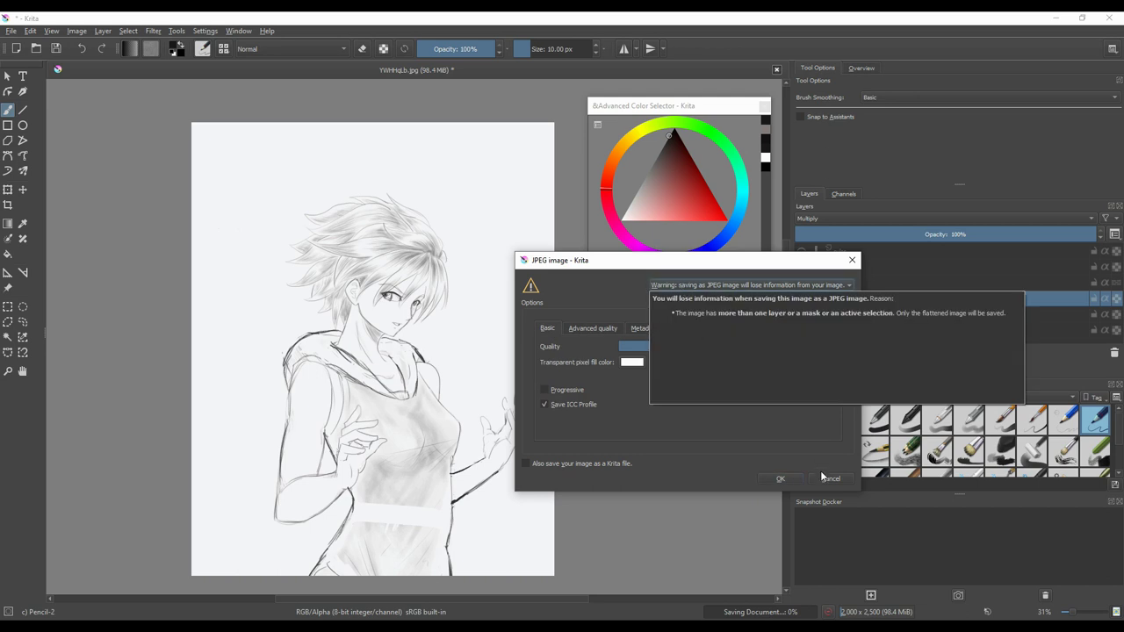
click(818, 474)
- Save the drawing under a new name as the Photoshop image "anime Girl colors.psd" in the same folder
click(11, 30)
click(33, 98)
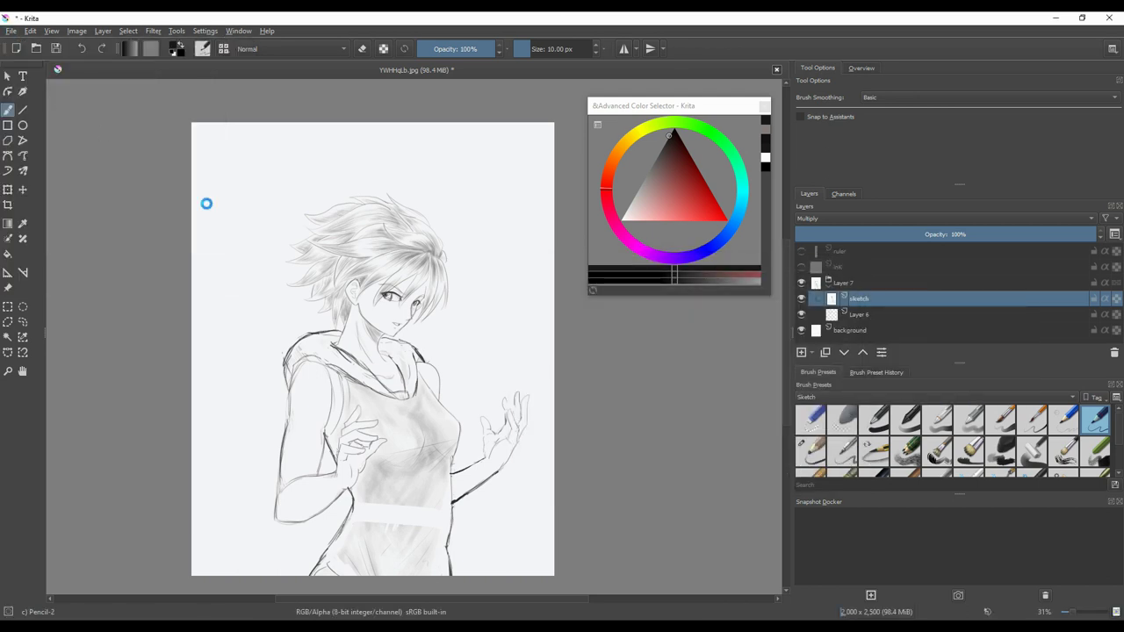
click(254, 296)
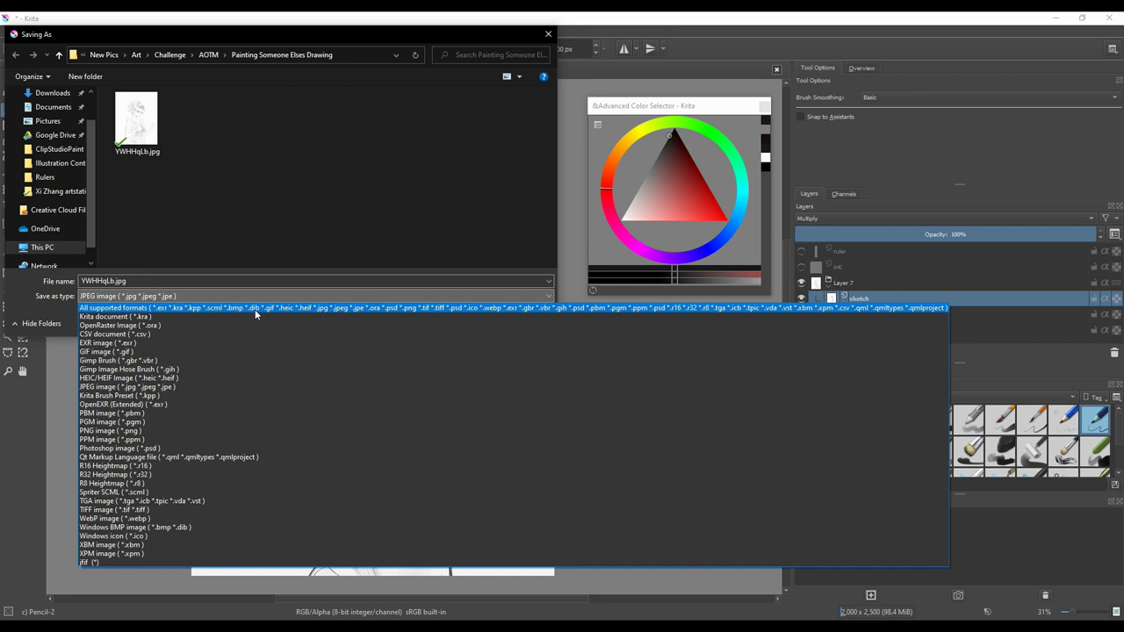
click(165, 446)
click(117, 282)
drag(116, 282, 50, 283)
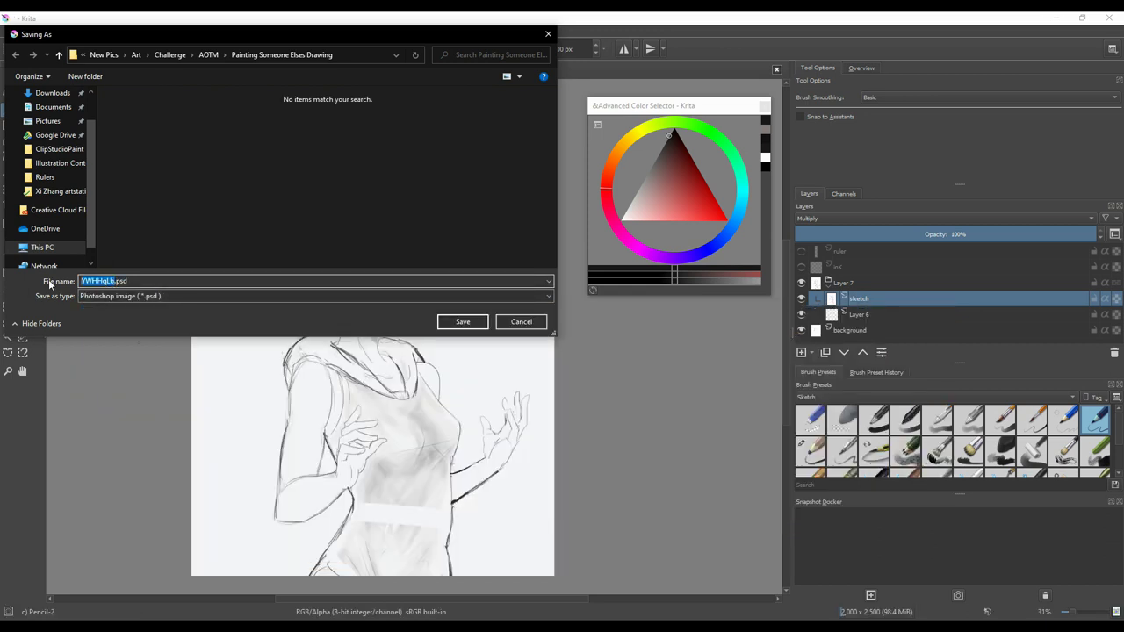
text(anime Girl sketch)
key(Return)
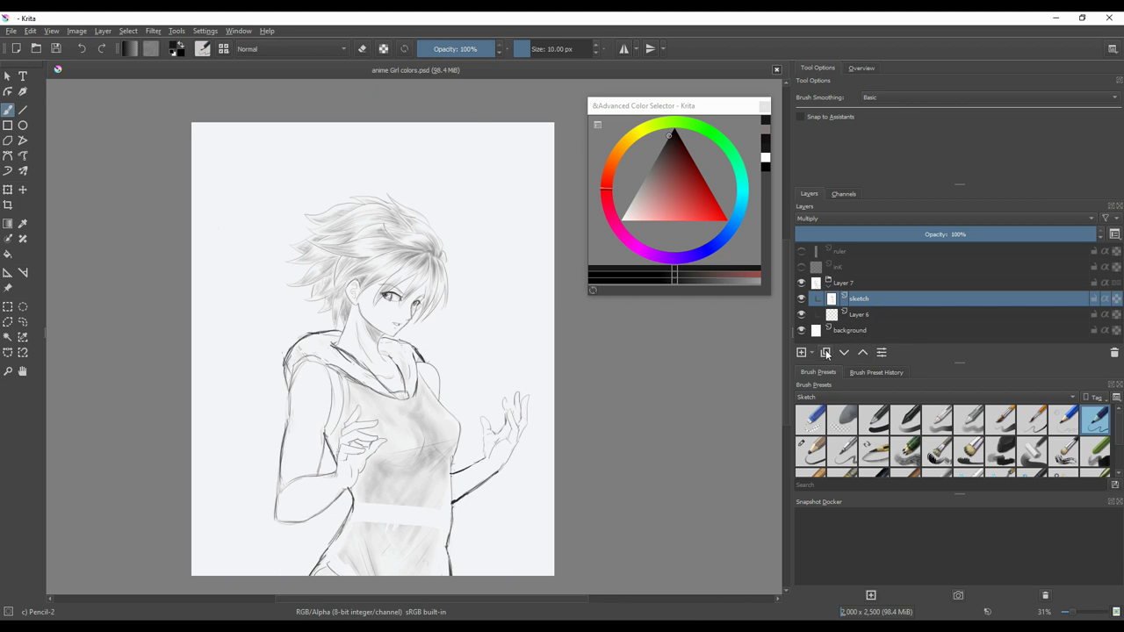
- Duplicate the sketch layer inside the Layer 7 group
click(825, 352)
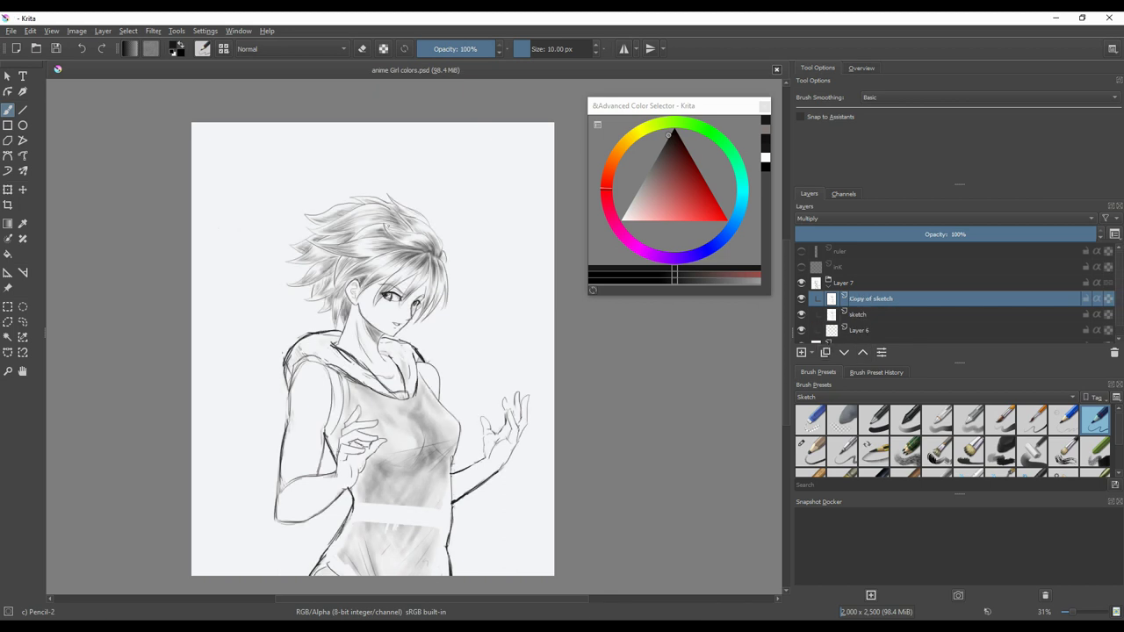
- Save the drawing, and duplicate the entire Layer 7 group after collapsing it
click(12, 31)
click(35, 73)
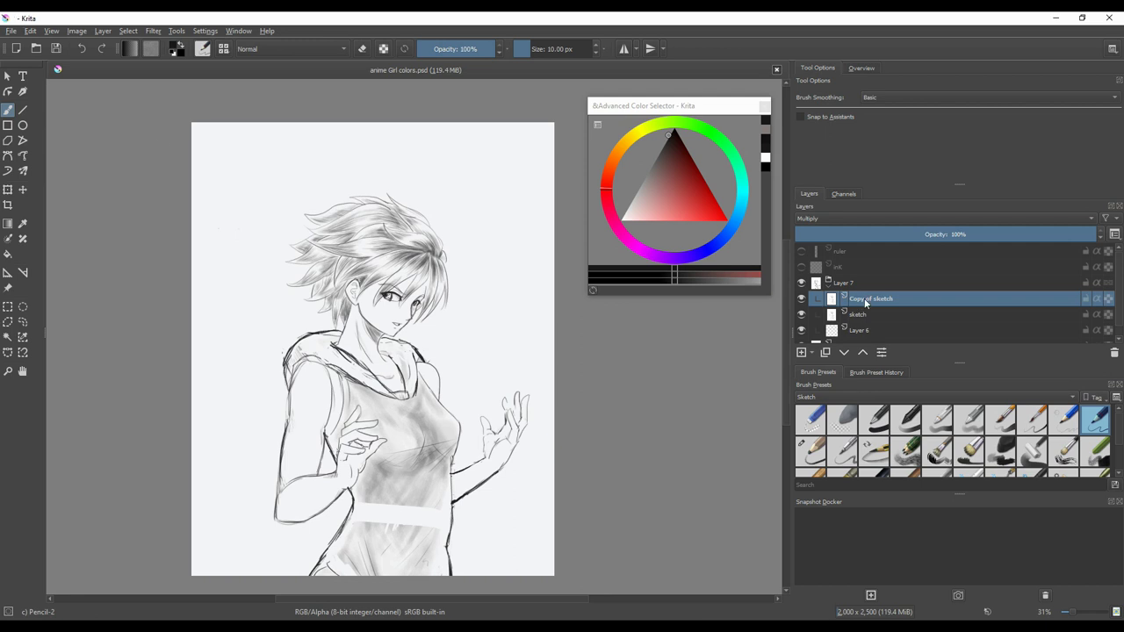
click(861, 316)
click(869, 300)
click(829, 286)
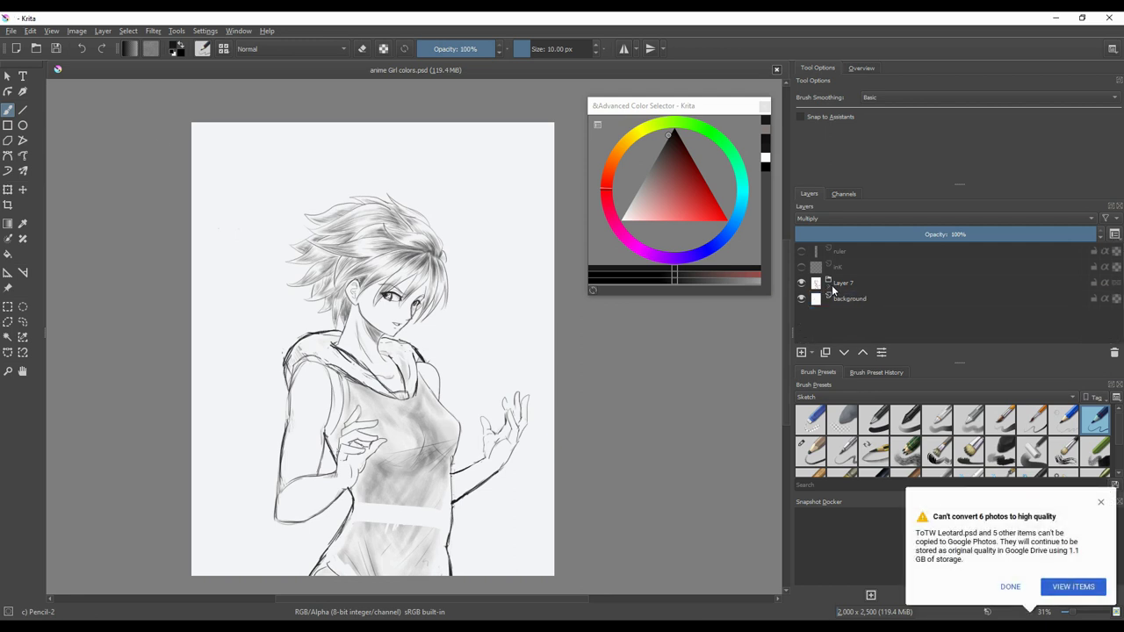
click(826, 352)
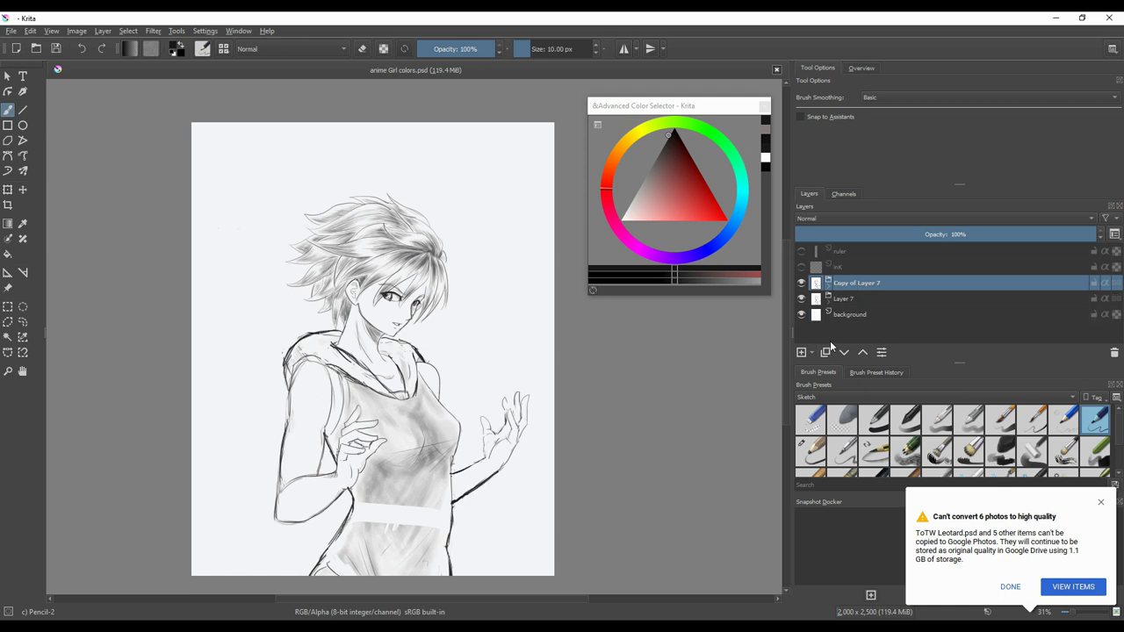
- Merge the duplicated Layer 7 group into a single layer and delete the original Layer 7 group
right_click(826, 288)
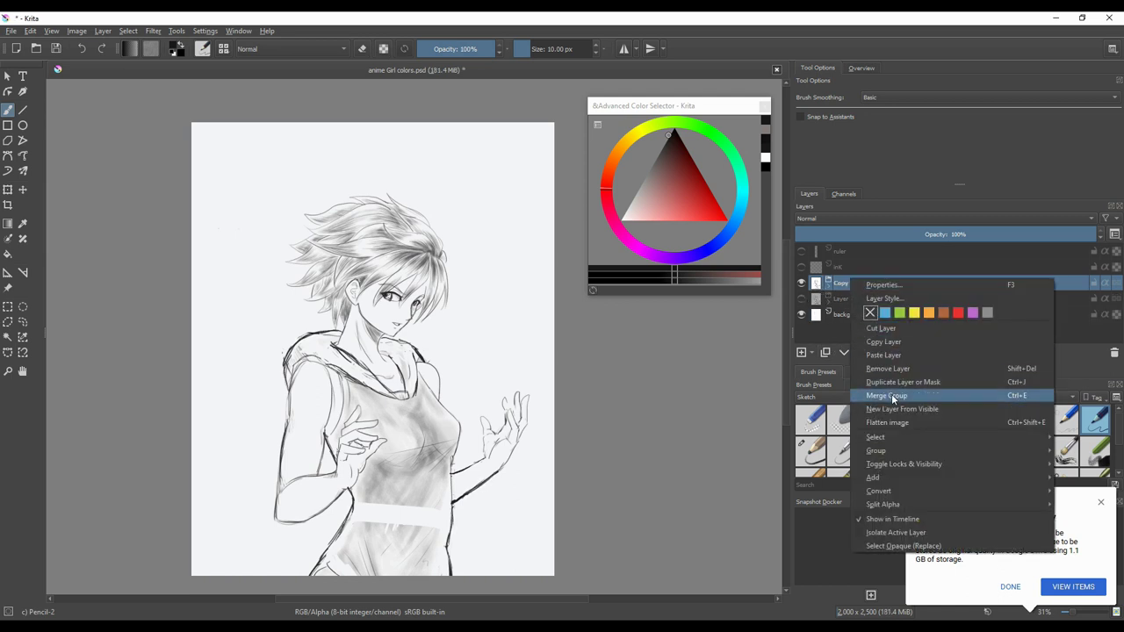
click(887, 389)
click(844, 307)
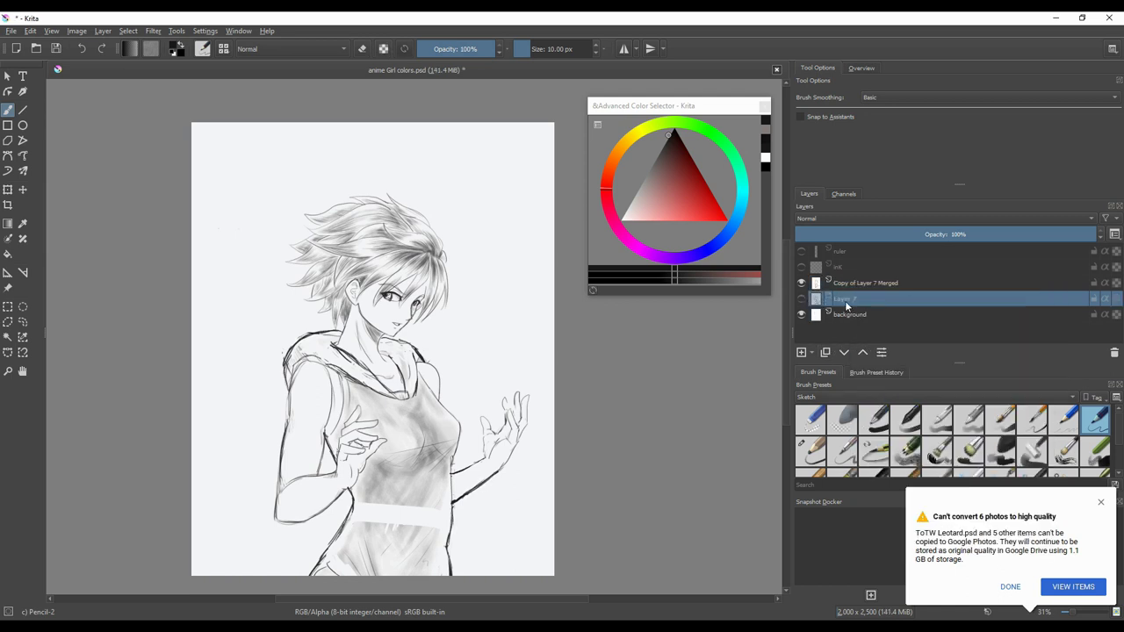
click(1114, 354)
- Duplicate the merged sketch layer, setting the upper copy's blending mode to Multiply and hiding the lower copy
click(873, 283)
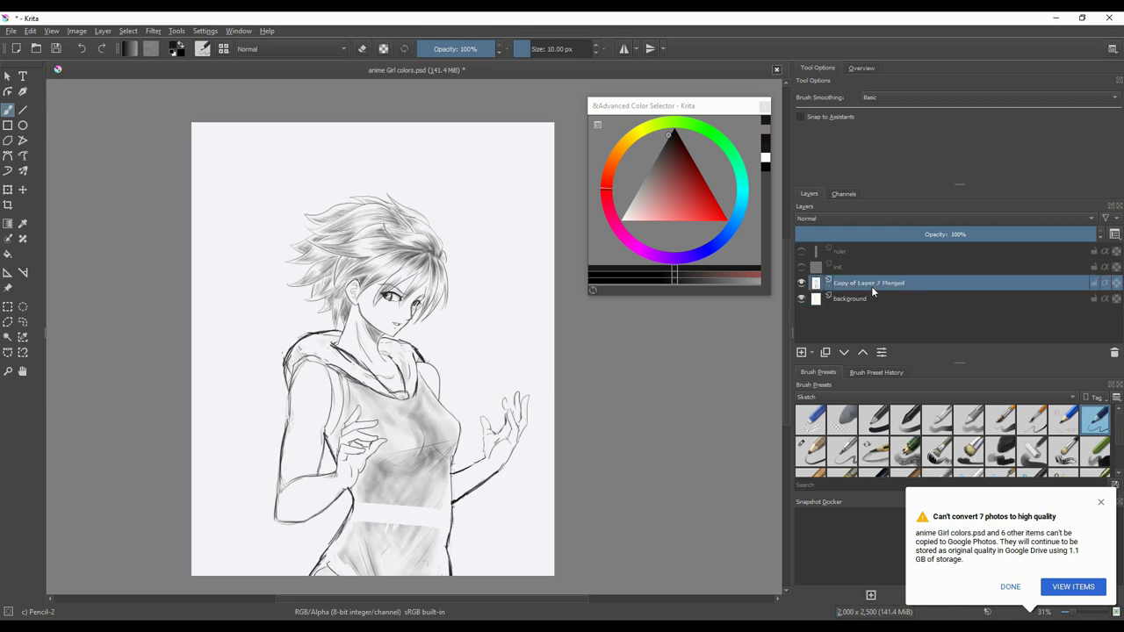
click(825, 352)
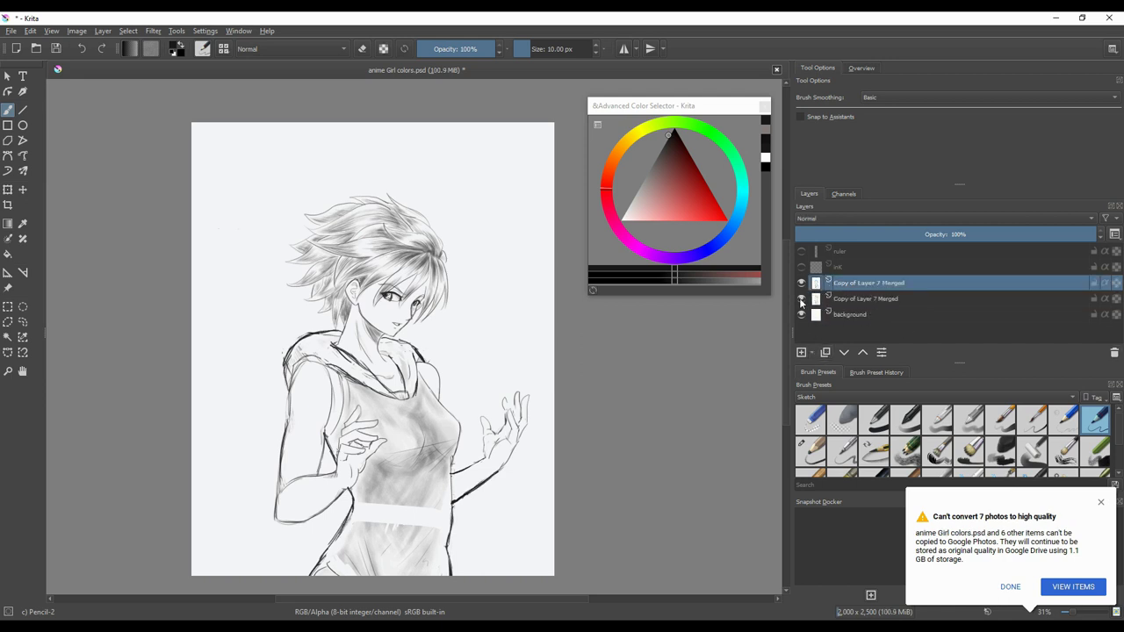
click(848, 218)
click(827, 304)
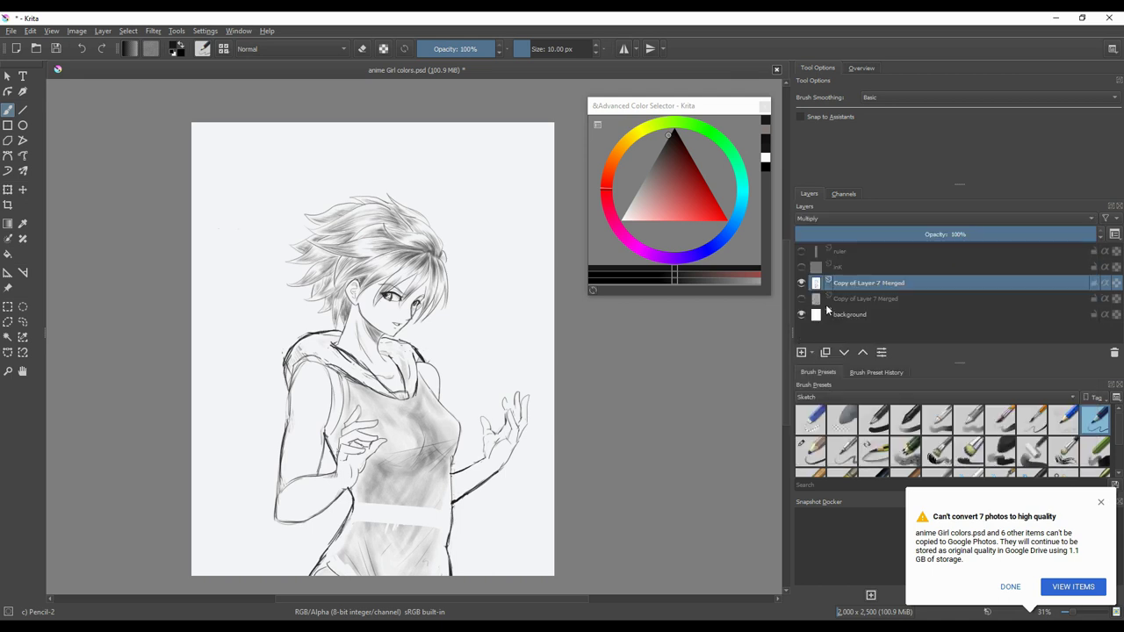
click(882, 299)
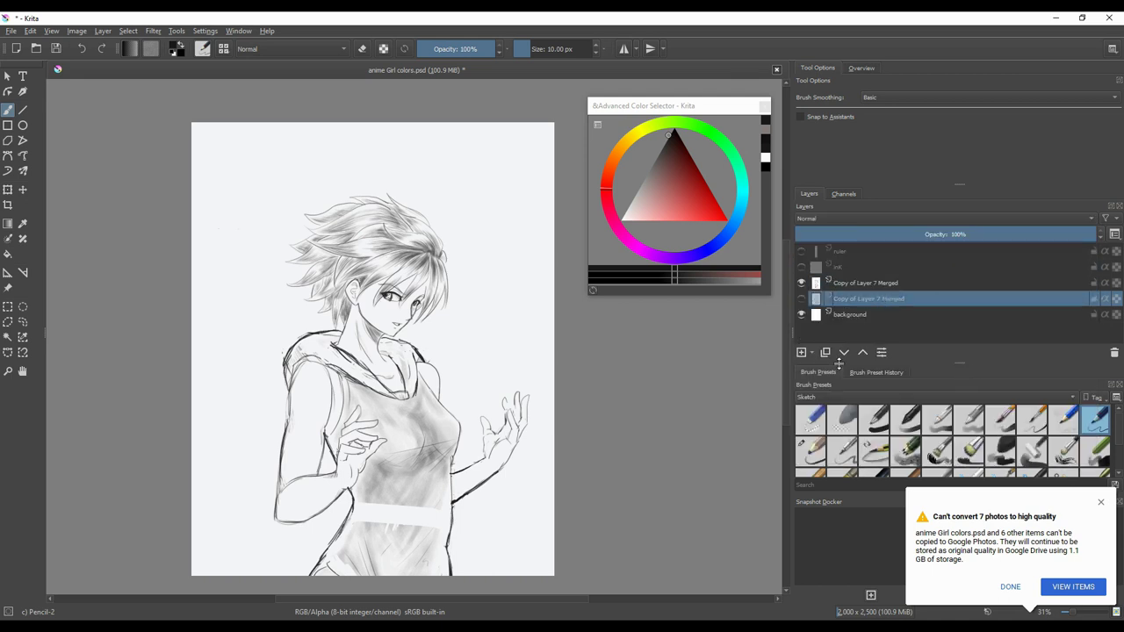
- Open the reference image Low-res-tuto.jpg and set up the Bristles-5 Flat brush from the Paint presets with dark red
click(12, 32)
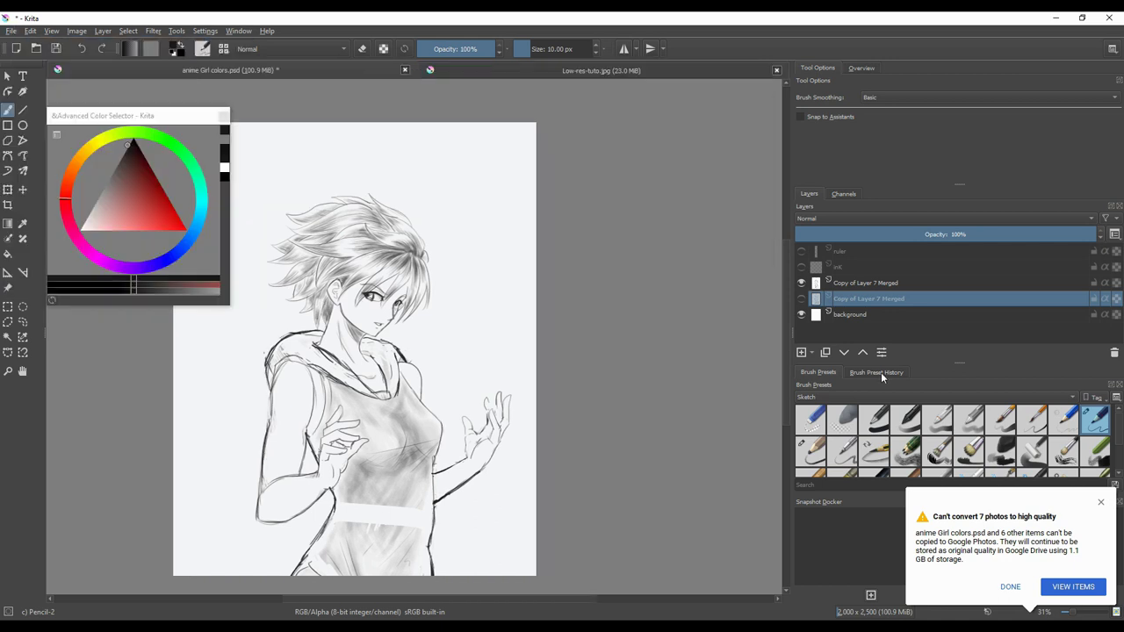
click(903, 396)
click(882, 383)
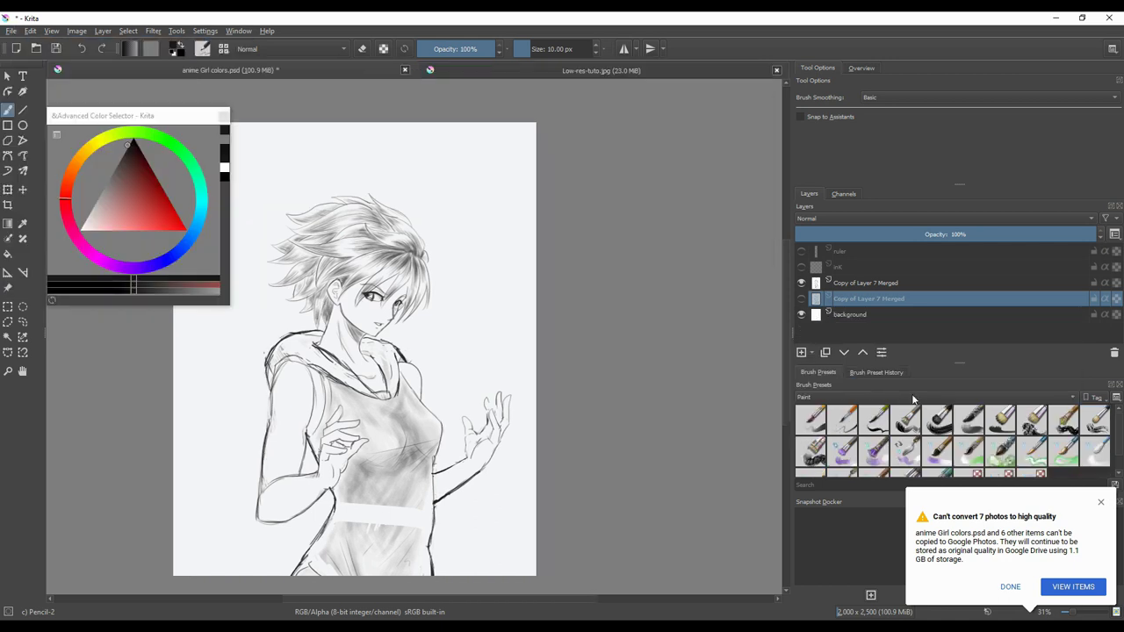
click(1001, 422)
drag(151, 182, 157, 195)
click(323, 237)
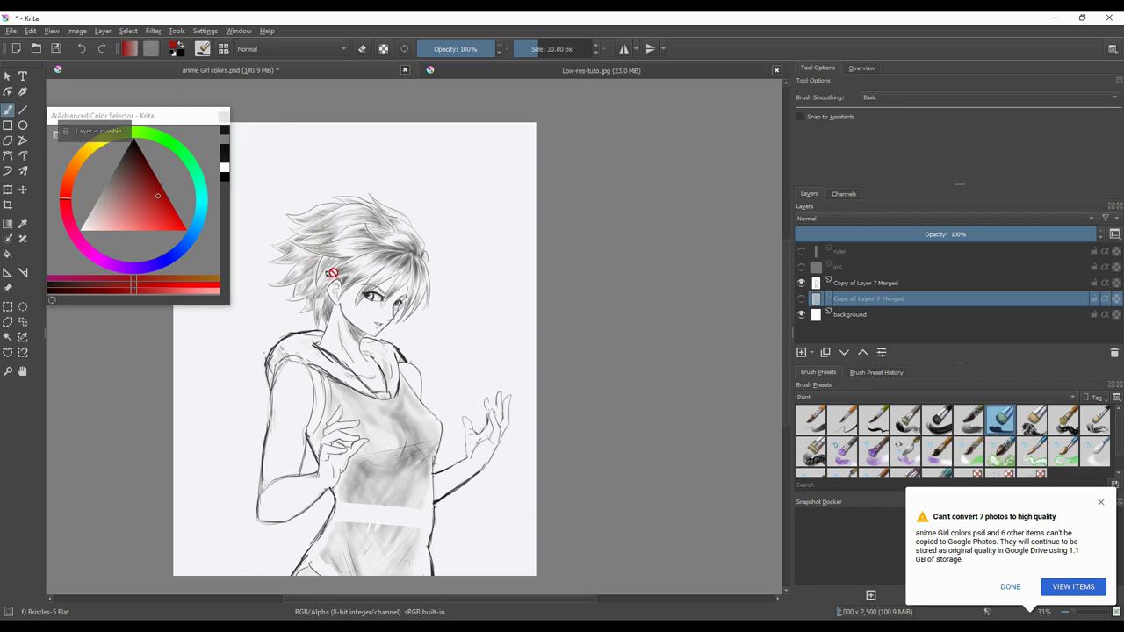
- Add a layer beneath the Multiply sketch and paint a dark red border along the back hair, near arm, waist and far forearm's underside
click(801, 352)
mouse_move(286, 215)
mouse_down()
mouse_move(339, 204)
mouse_move(288, 214)
mouse_move(305, 225)
mouse_move(277, 243)
mouse_move(287, 253)
mouse_move(276, 261)
mouse_move(294, 261)
mouse_move(272, 283)
mouse_move(298, 280)
mouse_move(294, 300)
mouse_move(312, 294)
mouse_move(304, 312)
mouse_move(313, 301)
mouse_move(289, 299)
mouse_move(311, 293)
mouse_move(320, 327)
mouse_move(324, 304)
mouse_move(325, 333)
mouse_move(273, 354)
mouse_move(285, 336)
mouse_move(275, 344)
mouse_move(280, 423)
mouse_move(261, 515)
mouse_move(281, 519)
mouse_move(330, 484)
mouse_up()
mouse_move(302, 417)
mouse_down()
mouse_move(297, 476)
mouse_move(321, 463)
mouse_move(311, 429)
mouse_move(343, 501)
mouse_move(336, 493)
mouse_move(337, 515)
mouse_move(295, 578)
mouse_move(430, 572)
mouse_move(427, 503)
mouse_move(486, 451)
mouse_up()
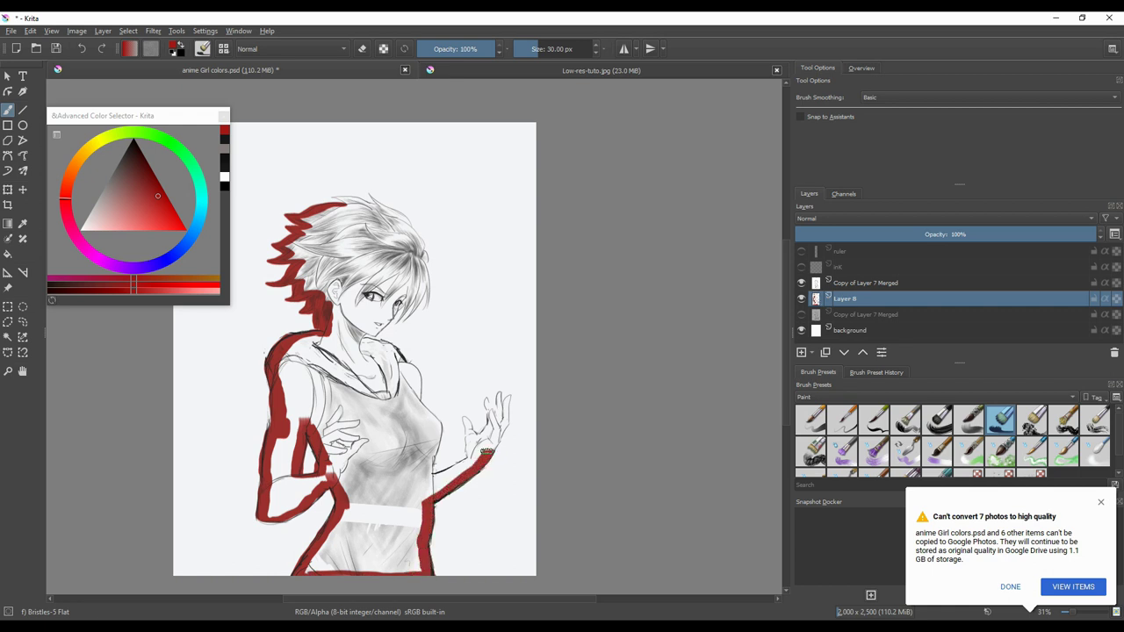
click(1100, 502)
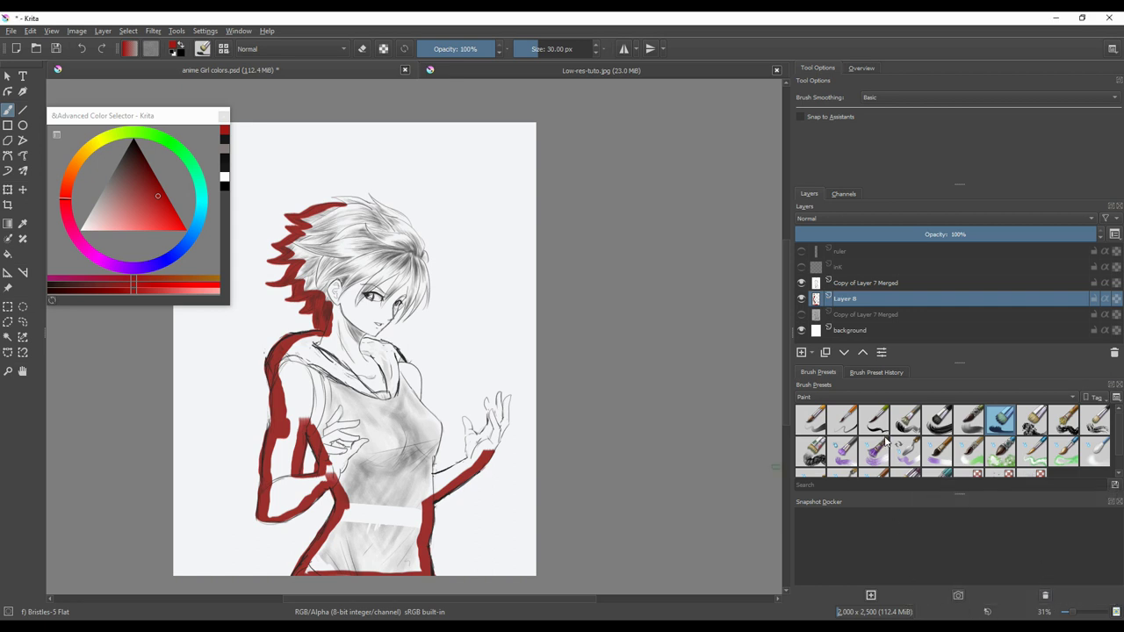
- Reduce the brush size to 12.67 px and paint the red border around the far forearm's upper edge and the raised hand's fingers
right_click(538, 378)
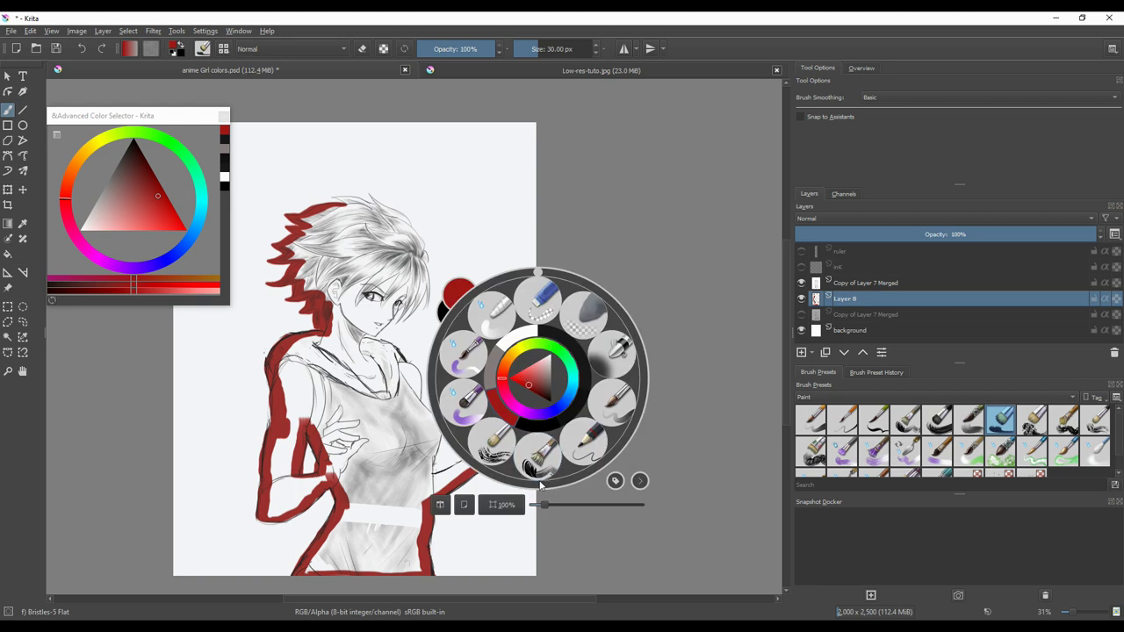
click(541, 480)
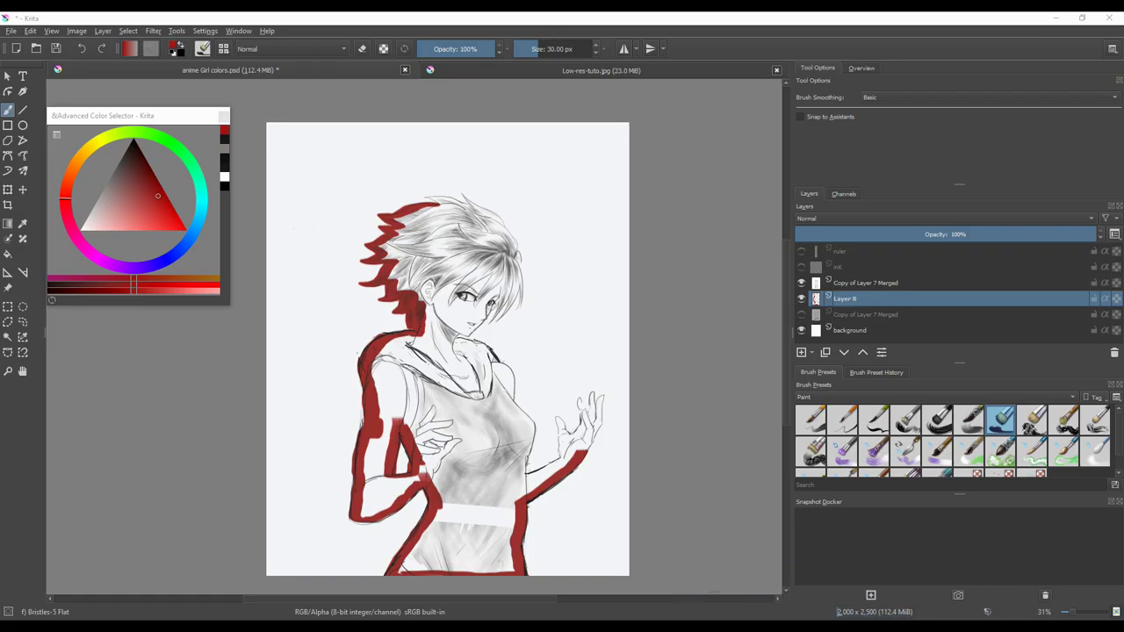
click(553, 351)
drag(485, 377, 485, 374)
drag(536, 49, 532, 51)
click(536, 49)
click(528, 49)
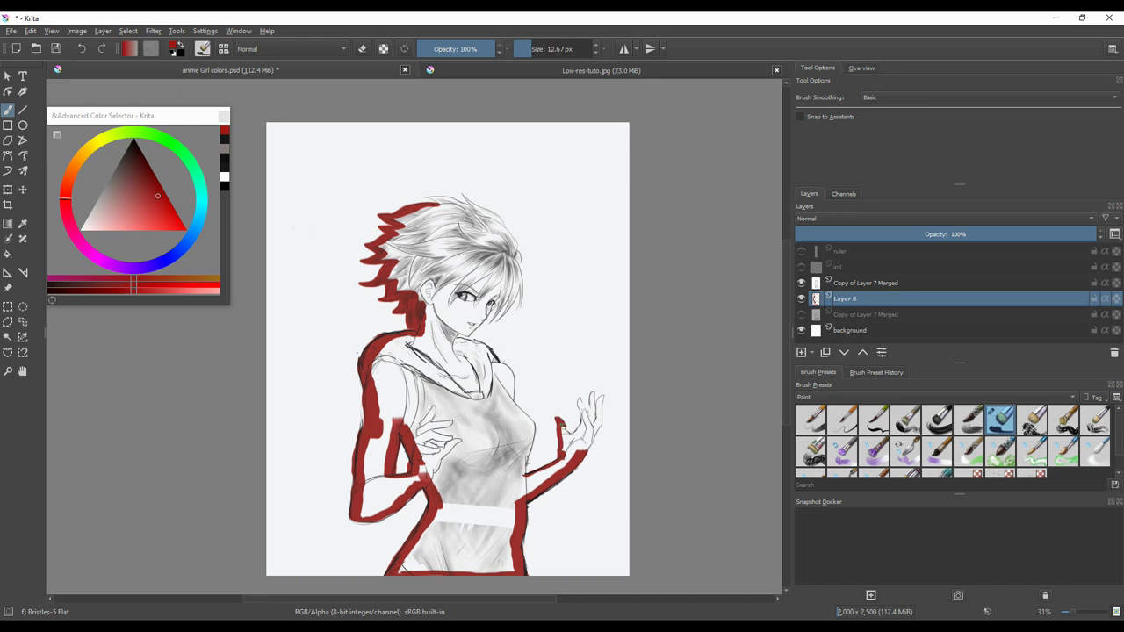
drag(575, 432, 578, 401)
drag(595, 400, 585, 445)
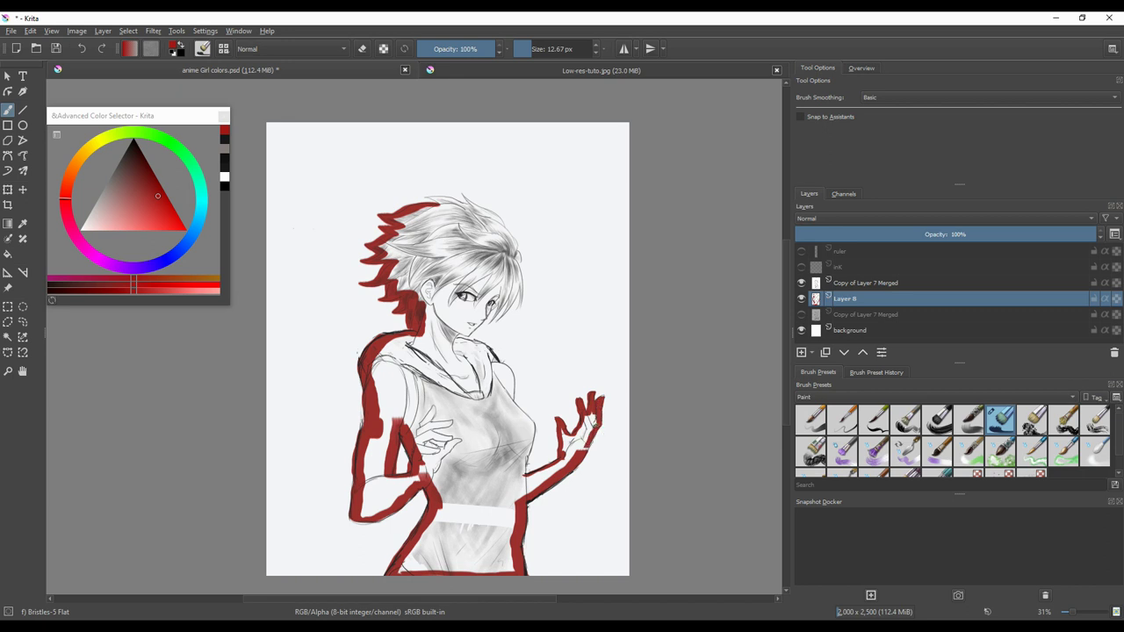
- Close the red border along the chest, far shoulder, face and front hair, using an 11.48 px brush for the hair edge
drag(525, 478, 517, 407)
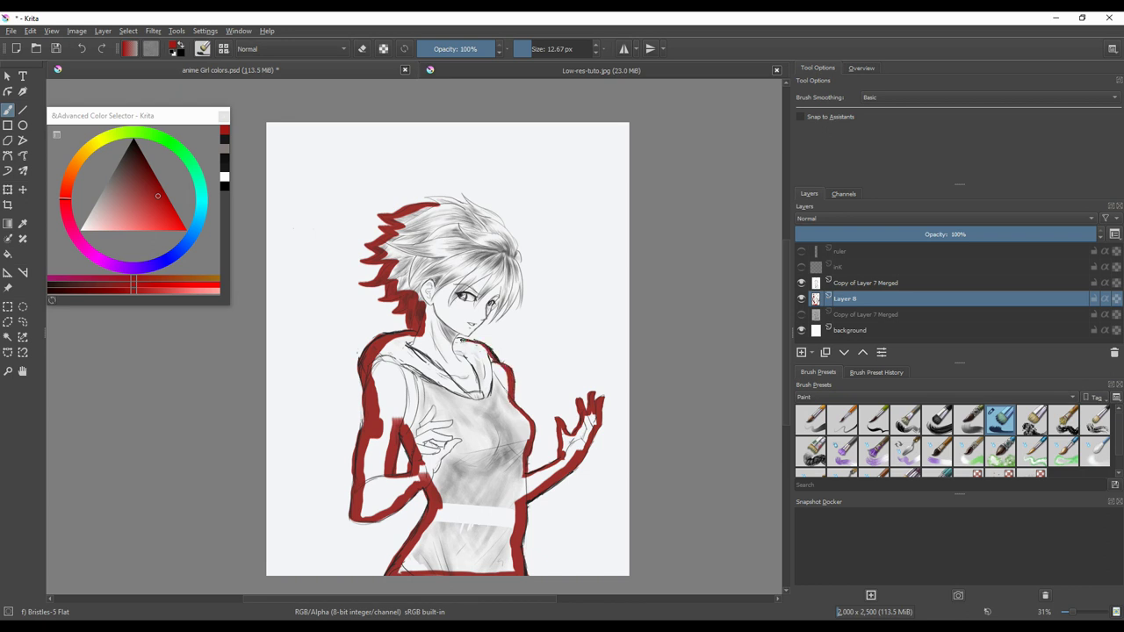
drag(550, 55, 557, 56)
mouse_move(449, 340)
mouse_down()
mouse_move(507, 286)
mouse_move(504, 295)
mouse_up()
drag(530, 49, 523, 49)
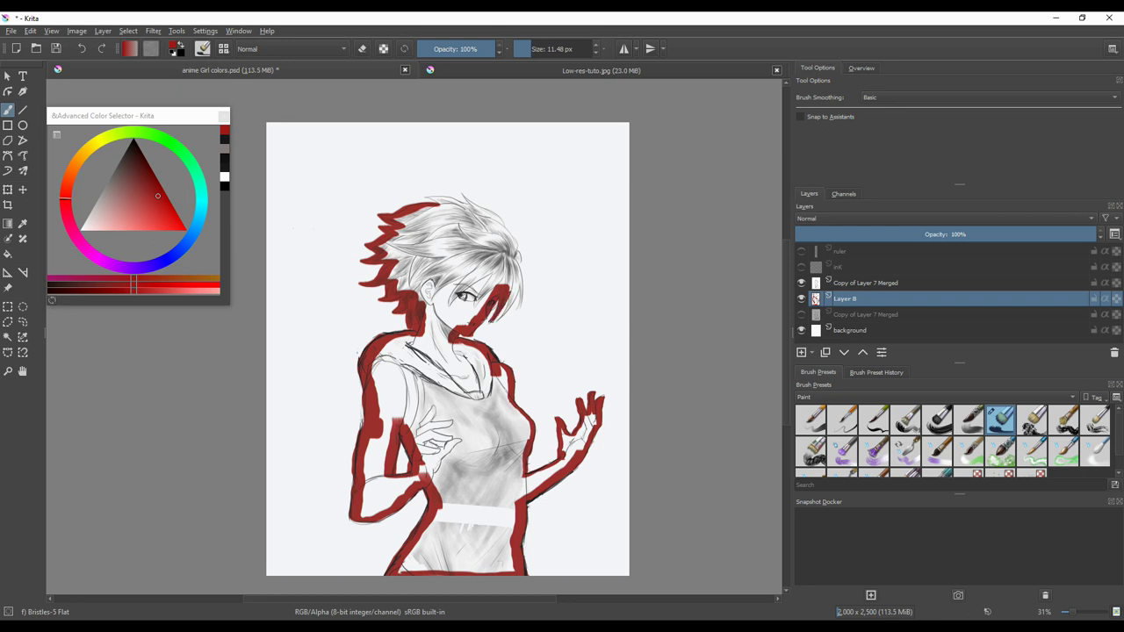
mouse_move(513, 287)
mouse_down()
mouse_move(503, 313)
mouse_move(516, 309)
mouse_move(517, 259)
mouse_up()
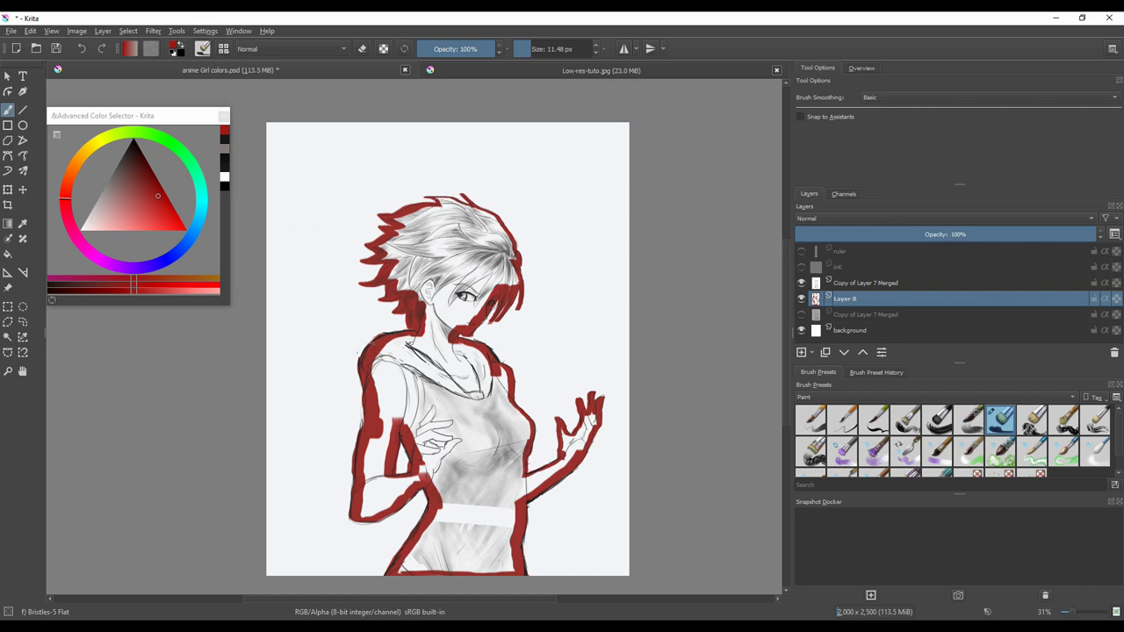
- Fill the enclosed character silhouette with the same dark red on the new layer
click(8, 254)
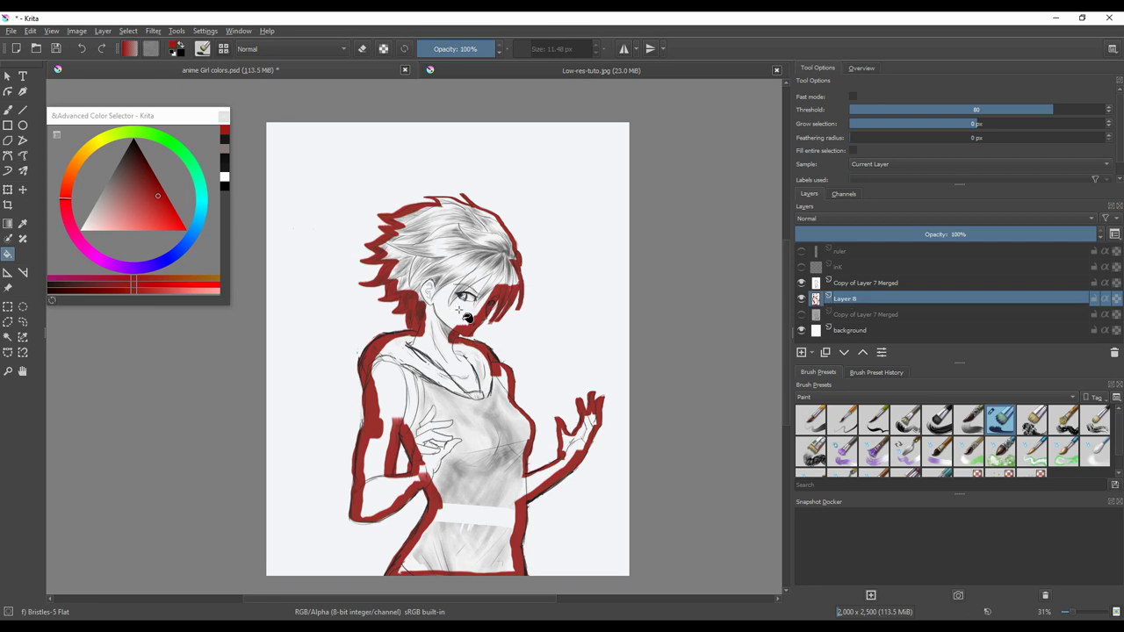
click(459, 311)
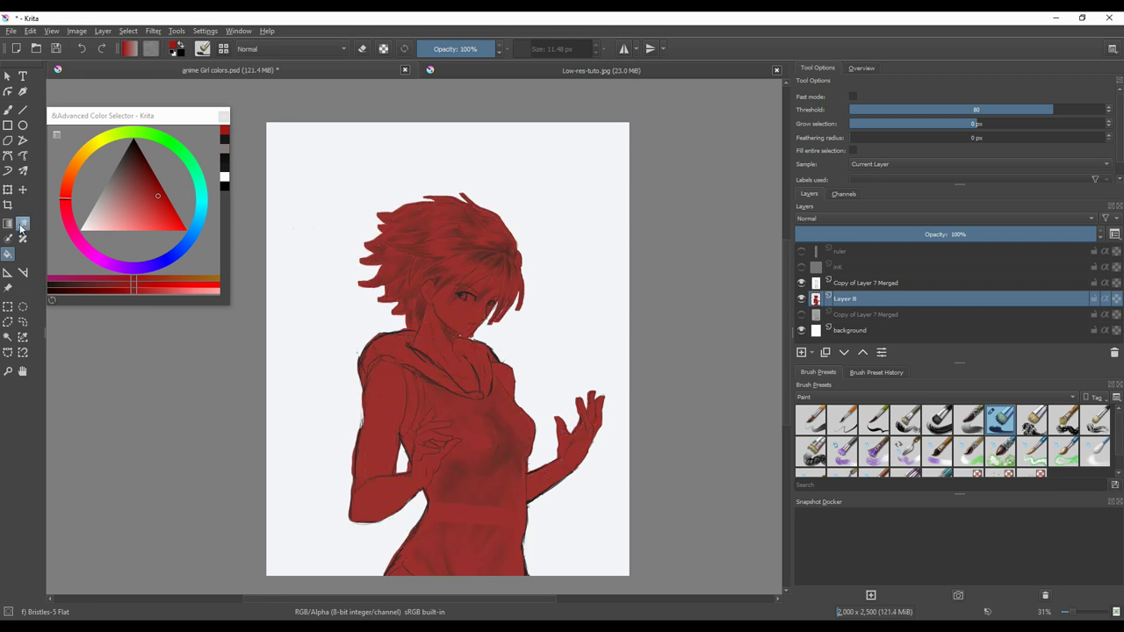
- Choose the Eraser Small preset from the Erasers tag, undo the stray fill and switch to the Freehand Brush tool
right_click(513, 356)
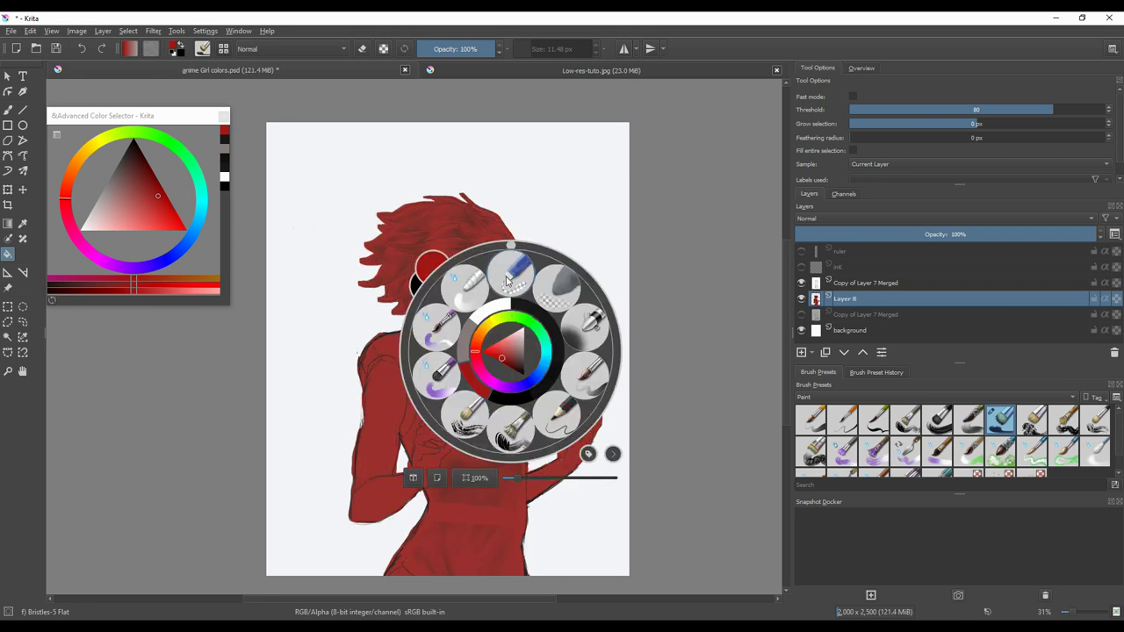
click(542, 291)
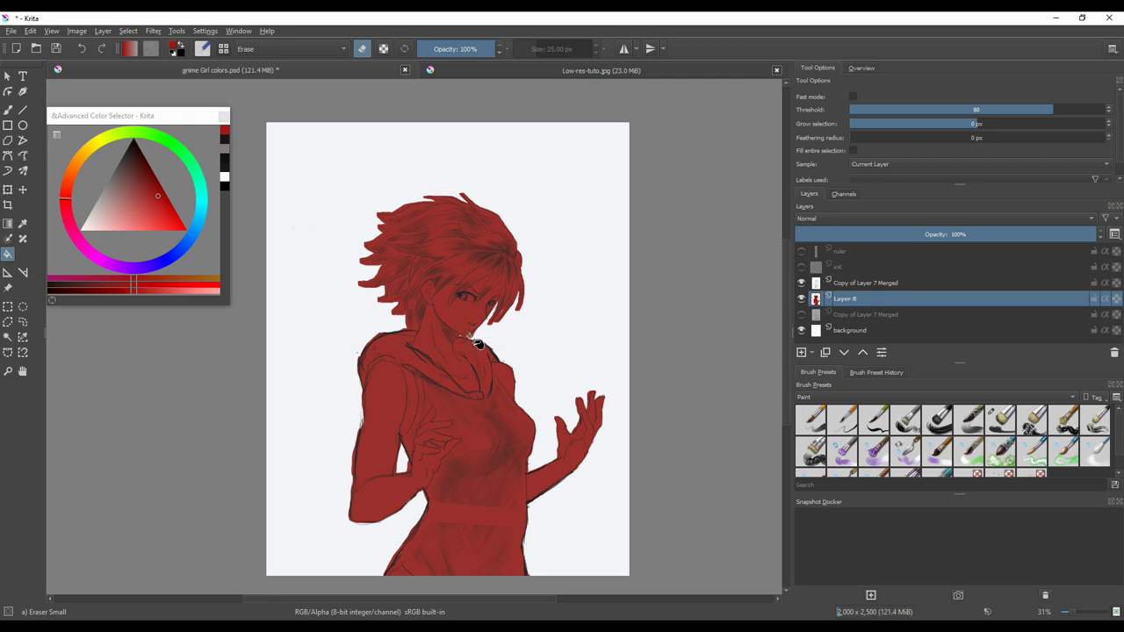
right_click(457, 318)
click(457, 248)
click(856, 397)
click(856, 361)
click(825, 435)
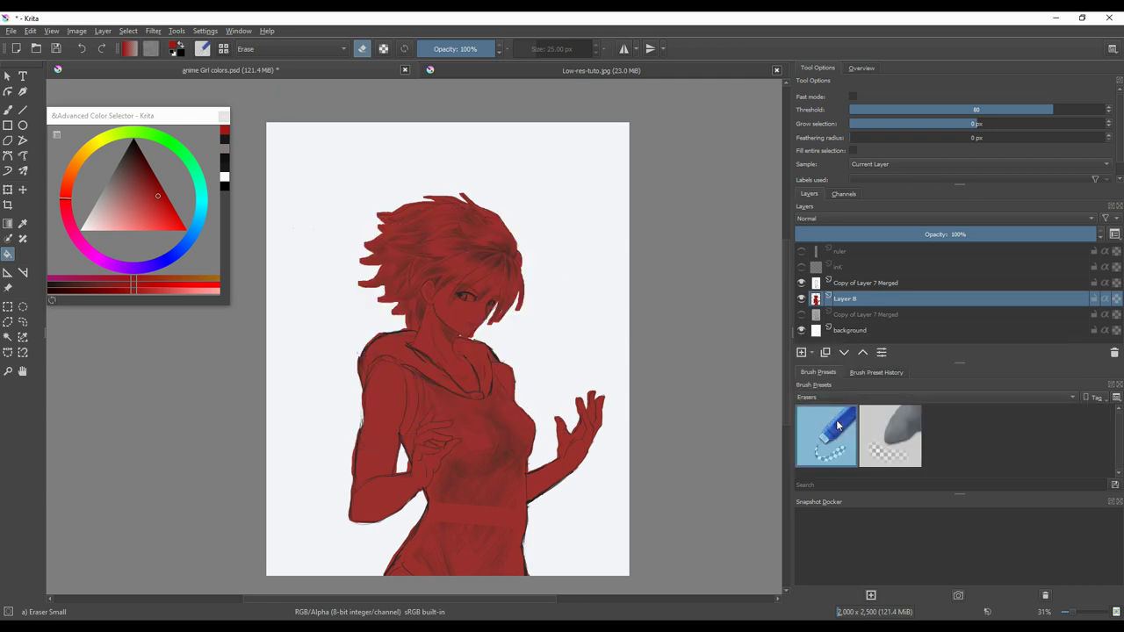
click(485, 350)
key(ctrl+z)
click(8, 111)
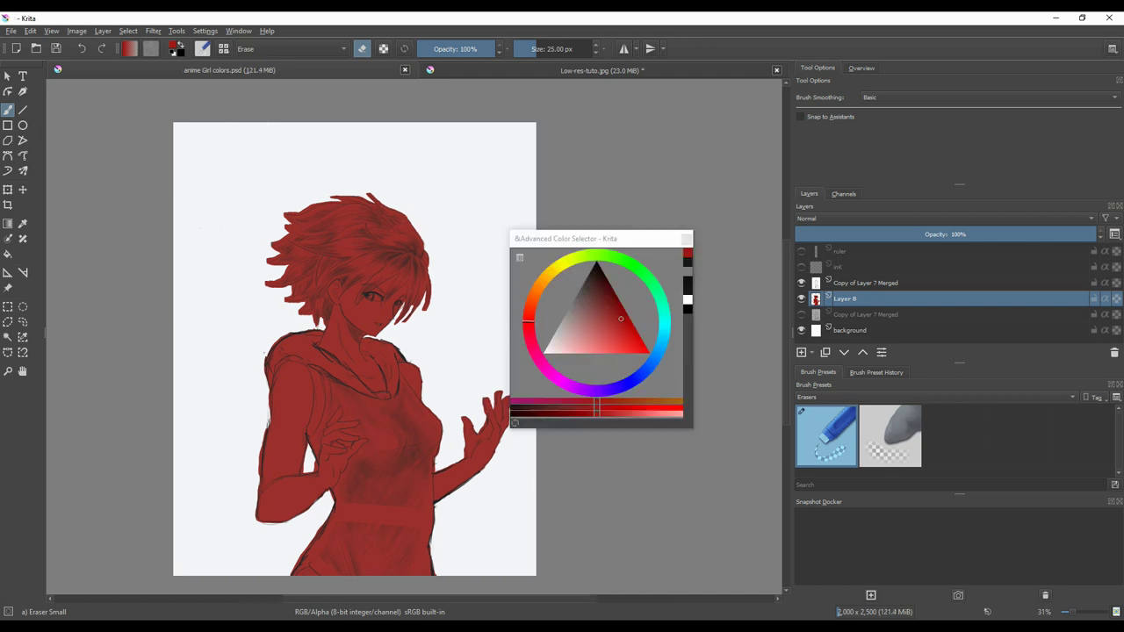
- Paste the teal, red and beige colour swatches, then move and enlarge them in the empty area behind the character's neck
key(ctrl+v)
click(8, 76)
click(206, 550)
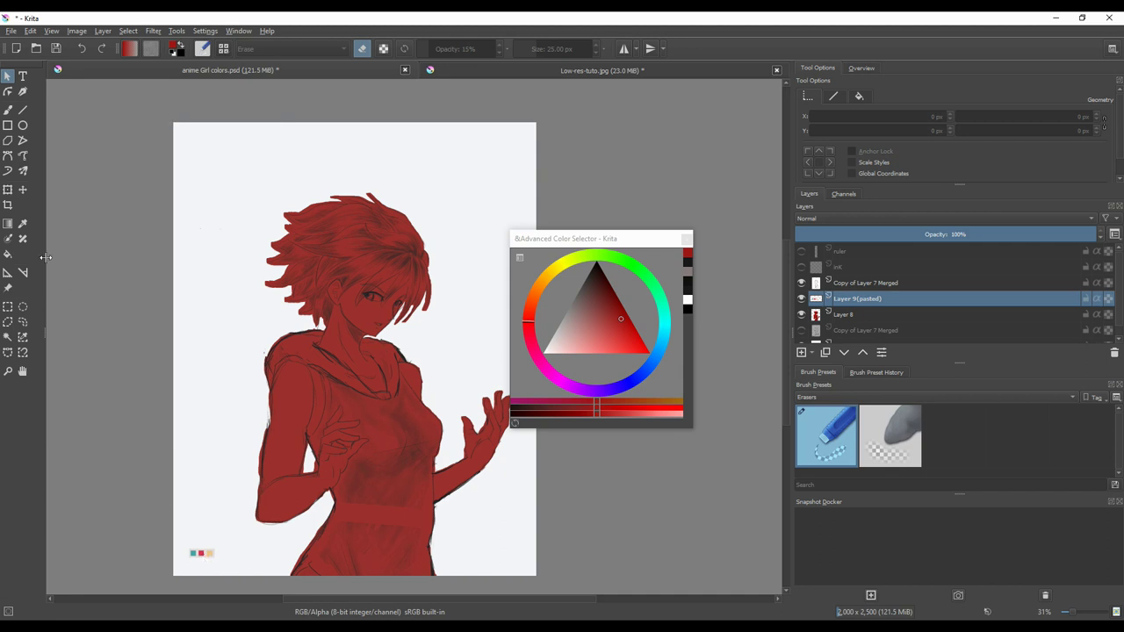
click(22, 190)
drag(205, 553, 255, 328)
key(ctrl+t)
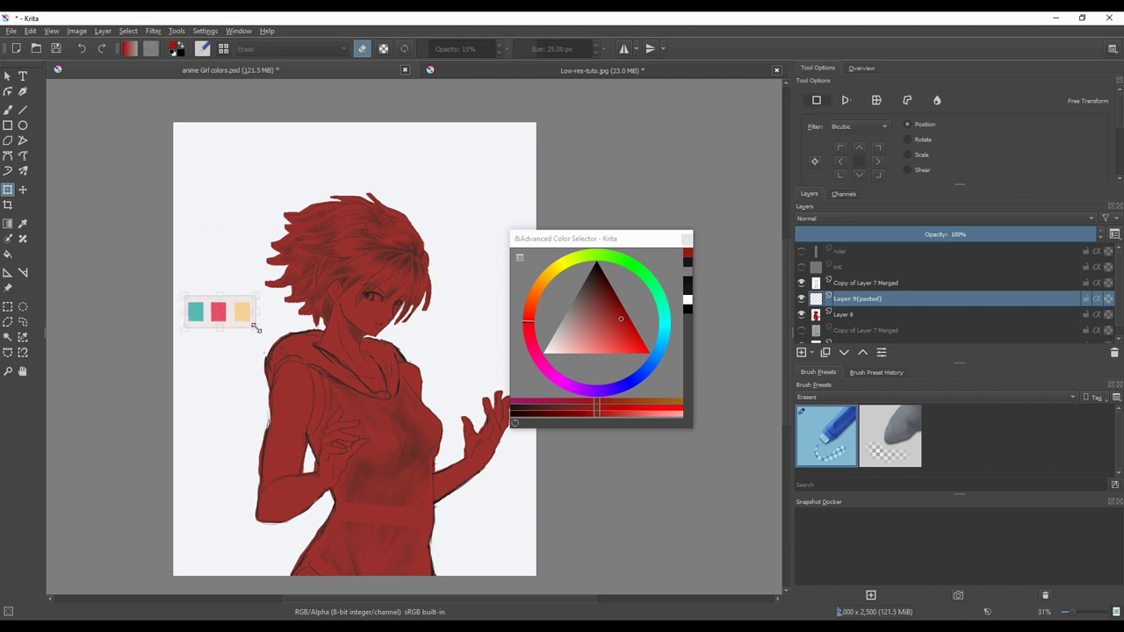
key(Return)
drag(606, 240, 649, 188)
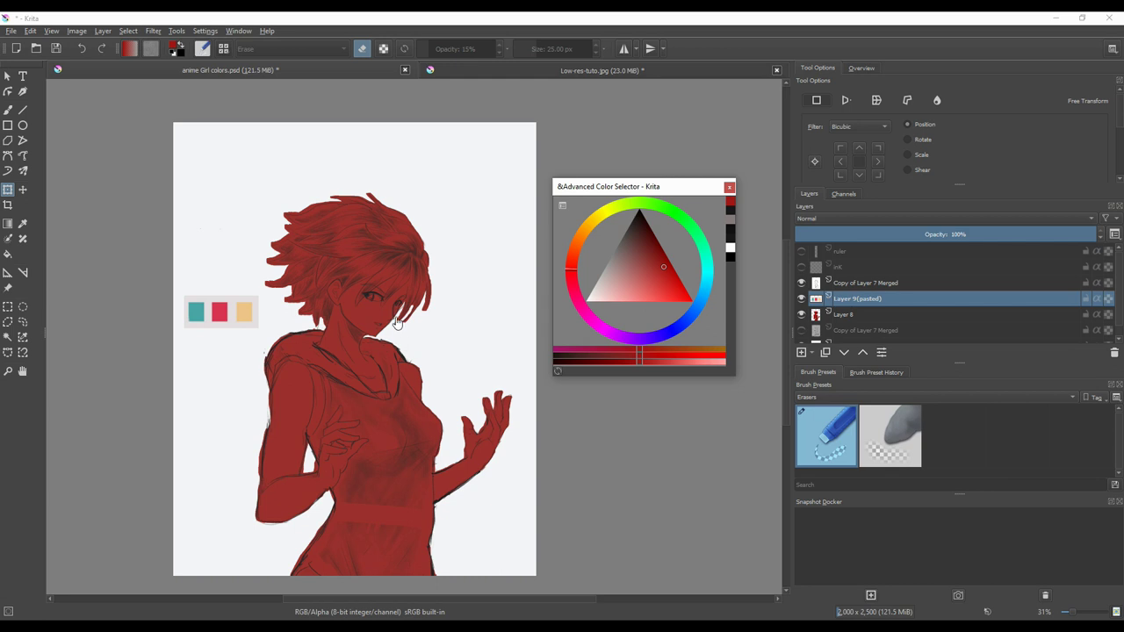
- Move the pasted swatch layer above the Multiply sketch and add a new layer directly above the red silhouette, Layer 8
click(861, 315)
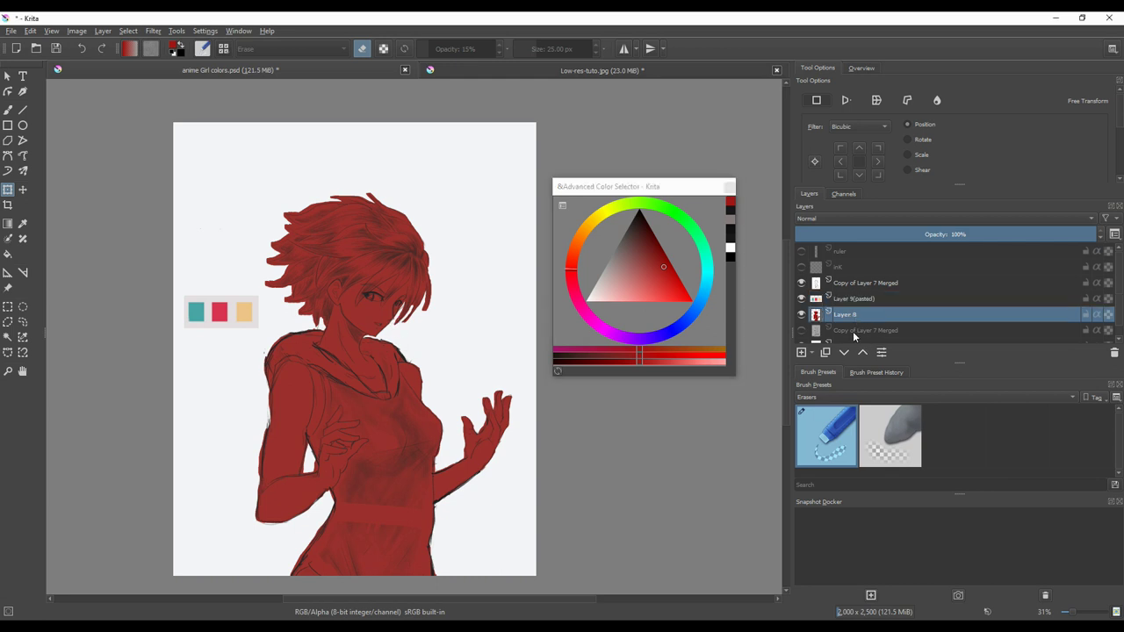
mouse_move(864, 299)
mouse_down()
mouse_move(863, 275)
mouse_move(860, 301)
mouse_up()
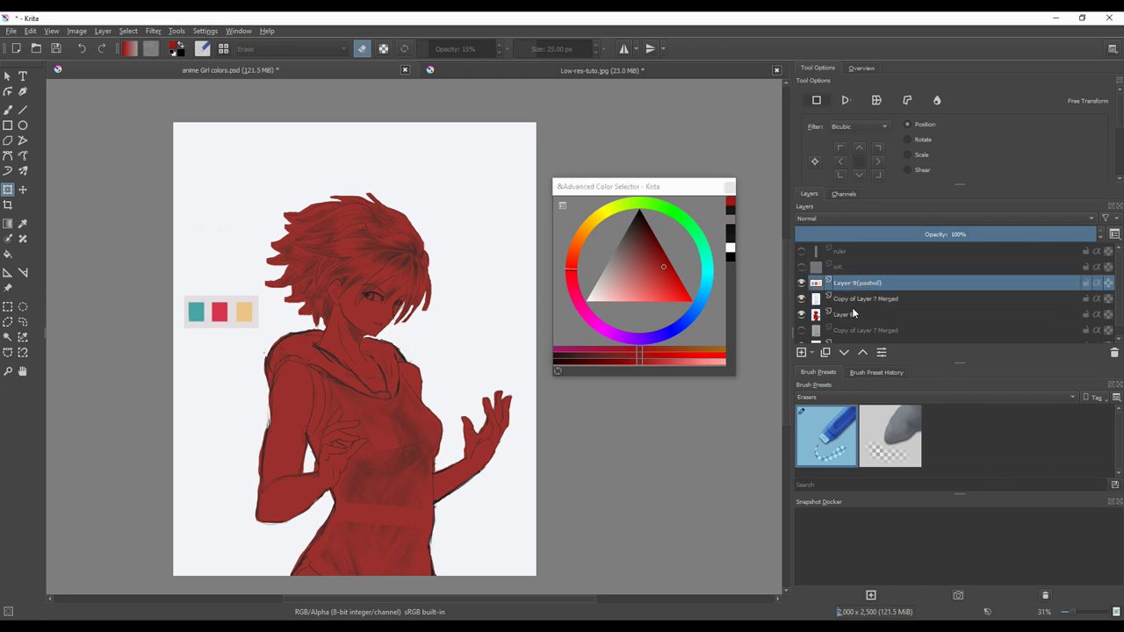
click(860, 314)
click(800, 352)
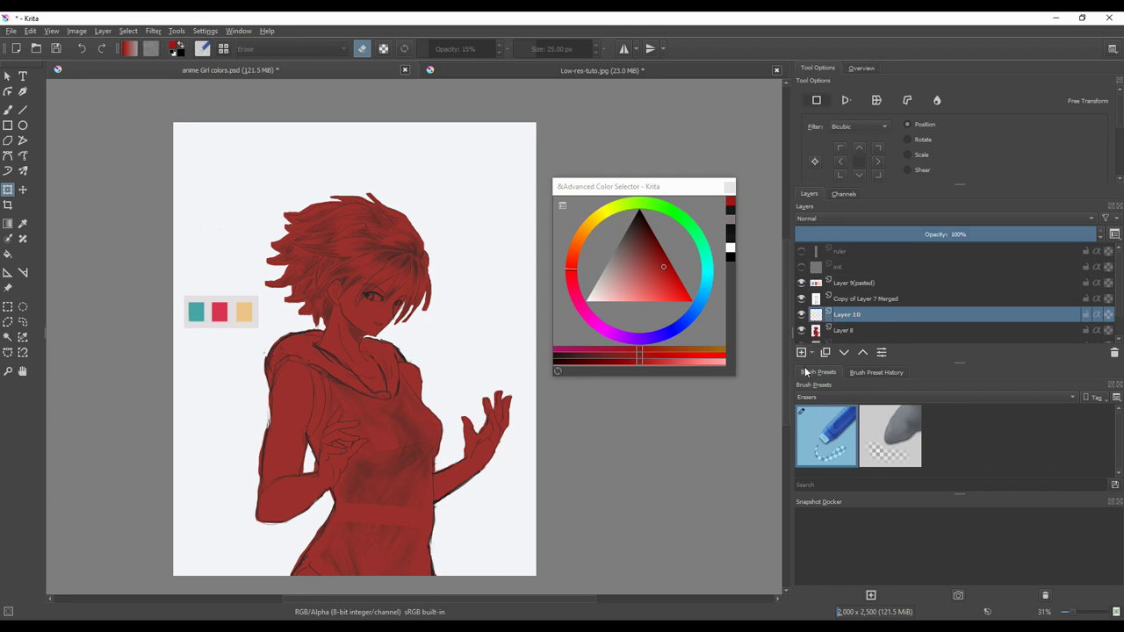
- Rename the red silhouette layer, Layer 8, as "Base fill"
click(945, 342)
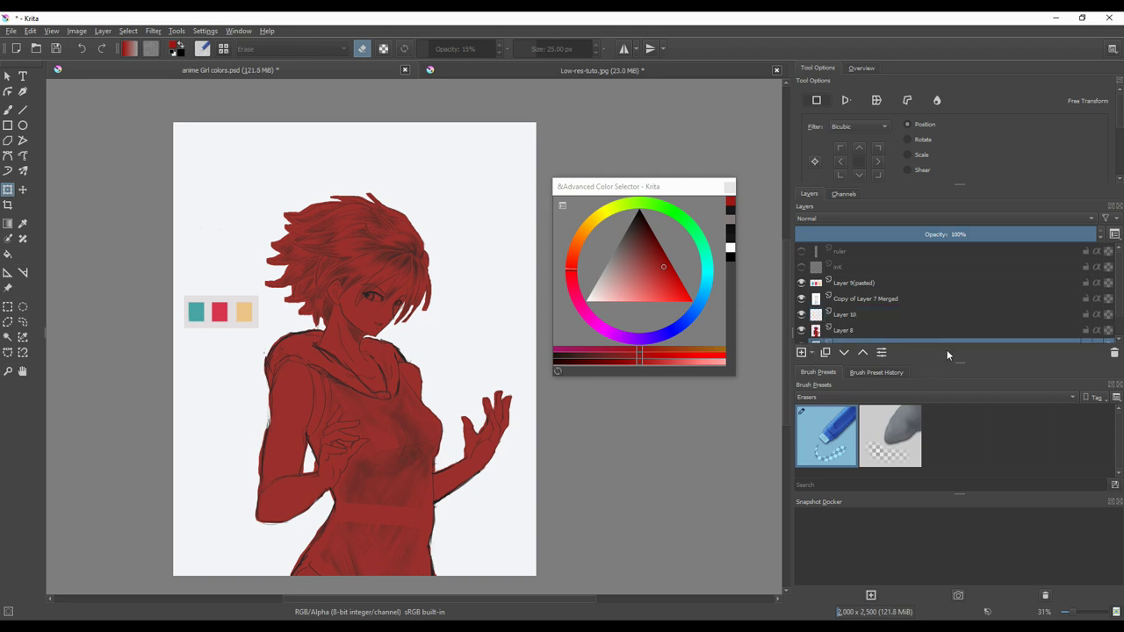
click(866, 304)
double_click(844, 322)
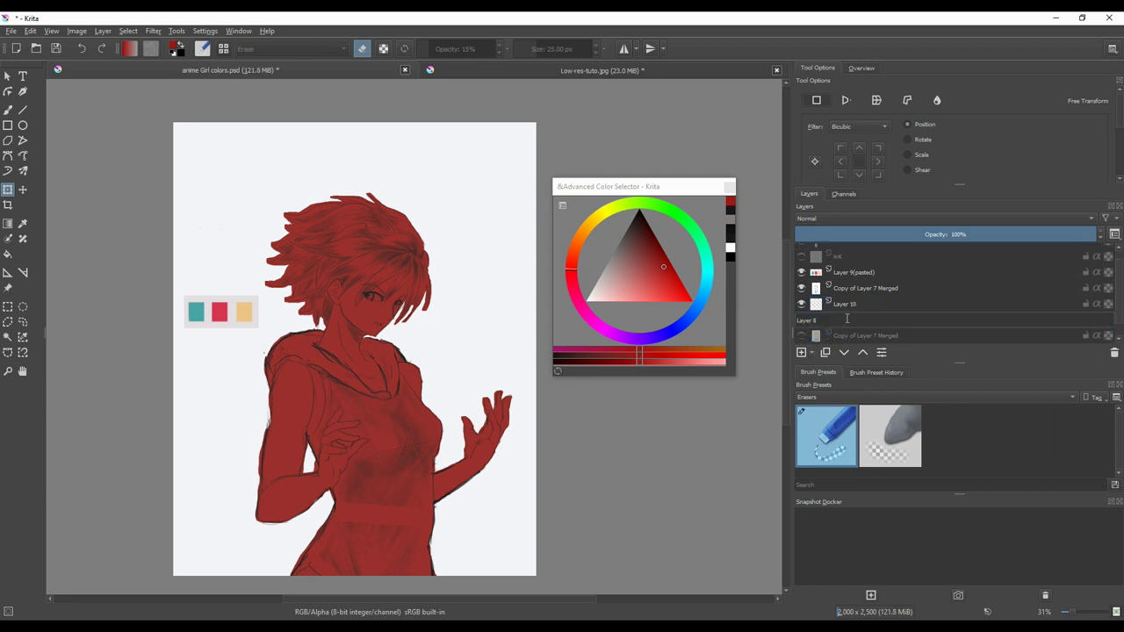
text(Base fill)
key(Return)
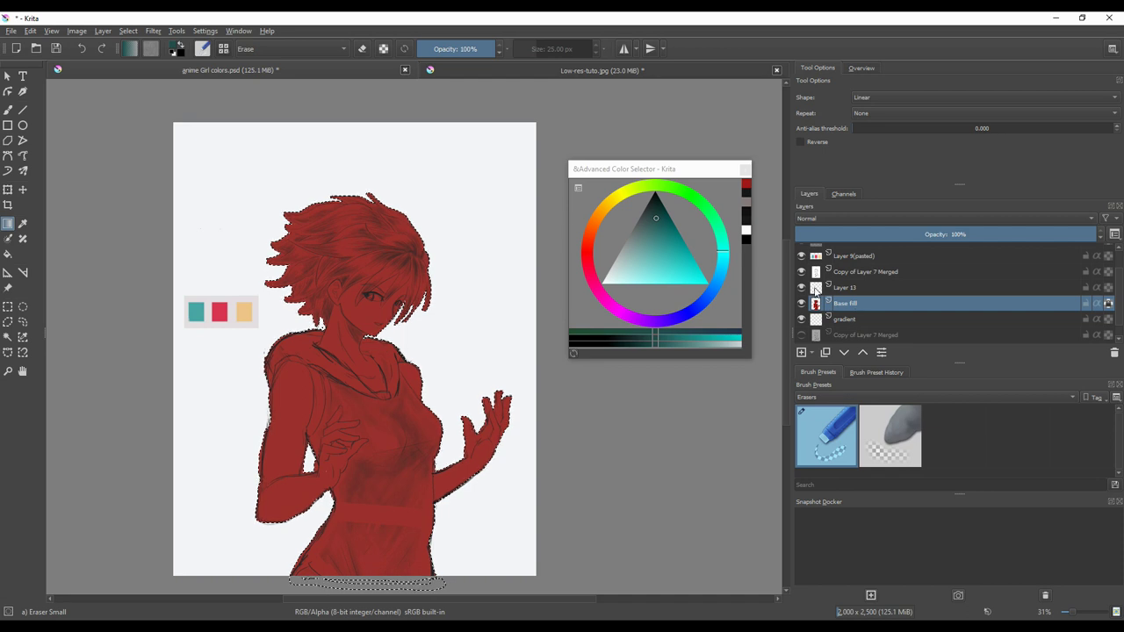
- Rename the layer above Base fill as "gradient" and remove the old gradient layer beneath Base fill
click(825, 290)
double_click(847, 290)
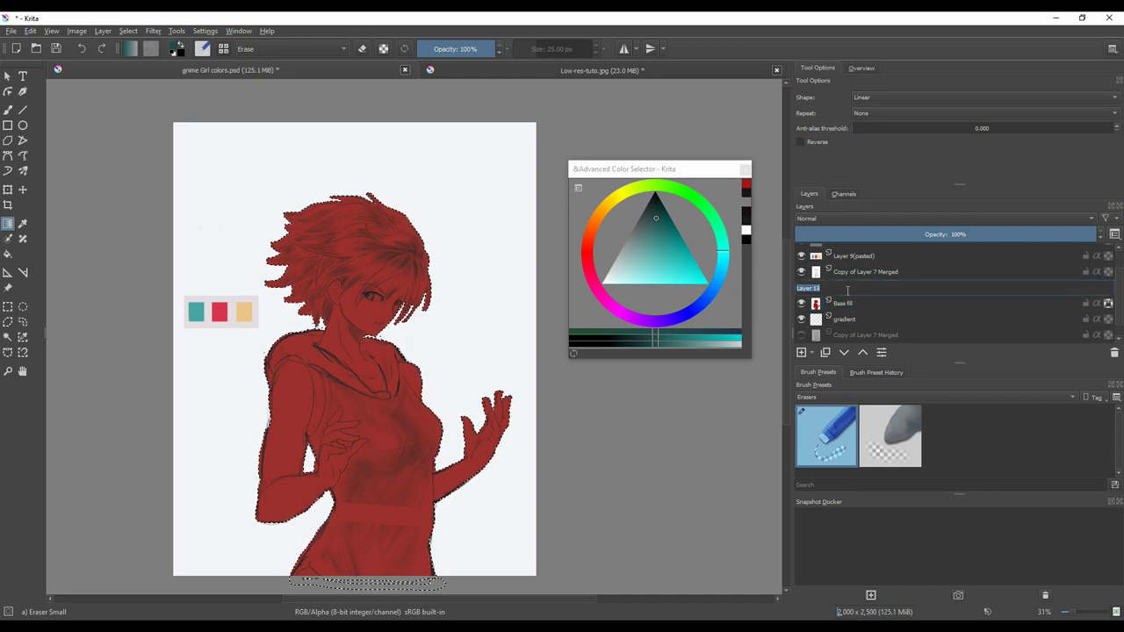
text(grad)
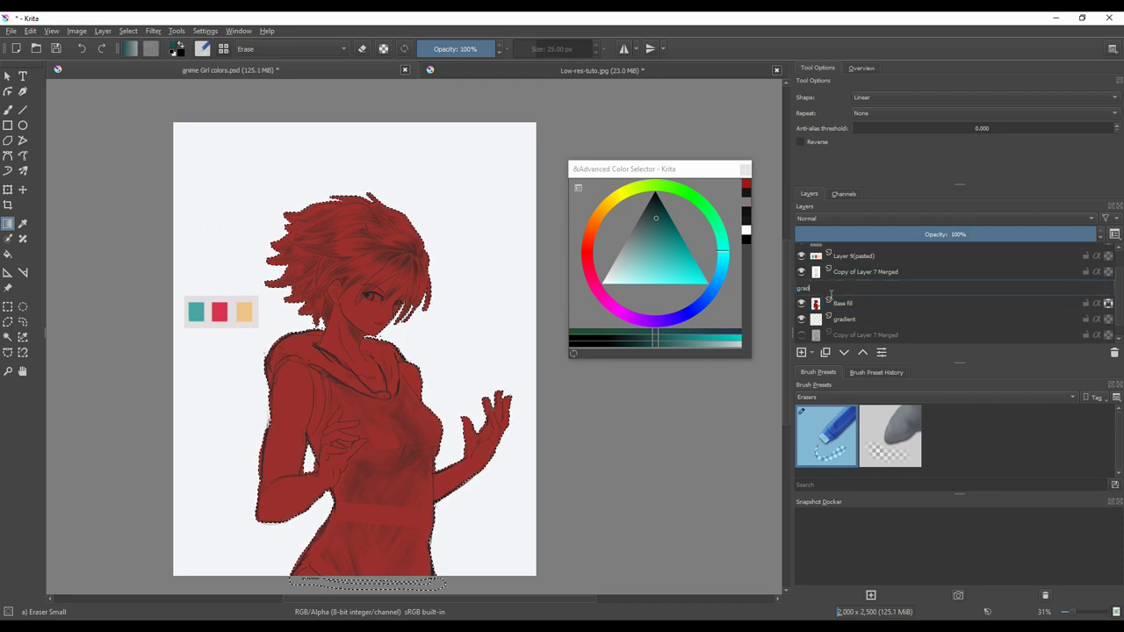
key(Return)
click(1114, 354)
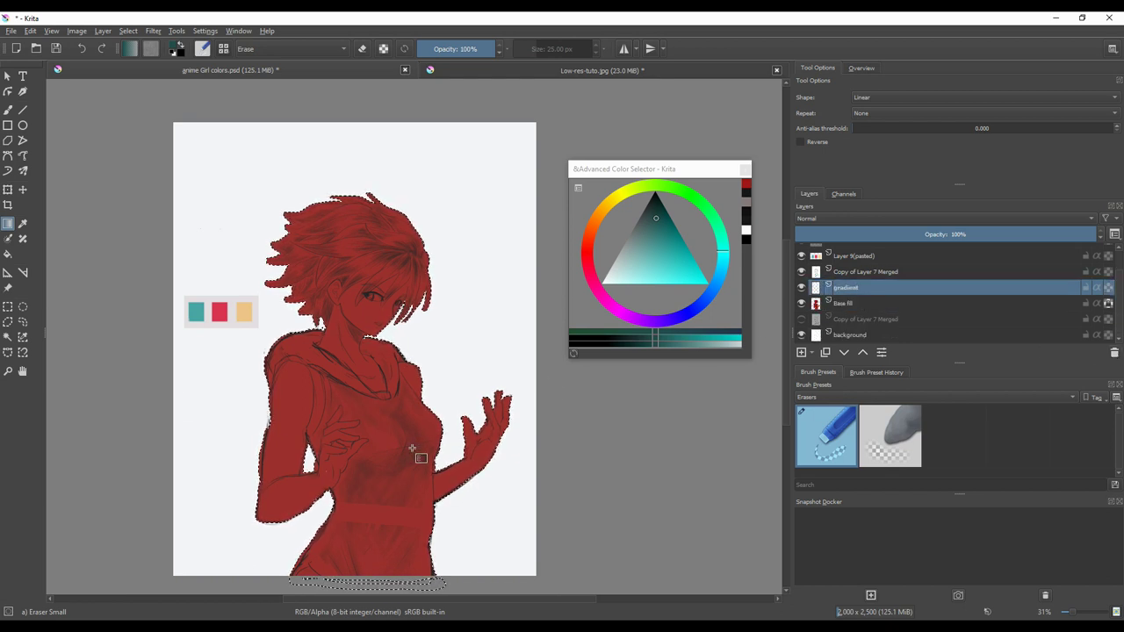
- Show the brush presets of all tags and choose Airbrush Soft
click(825, 397)
click(822, 409)
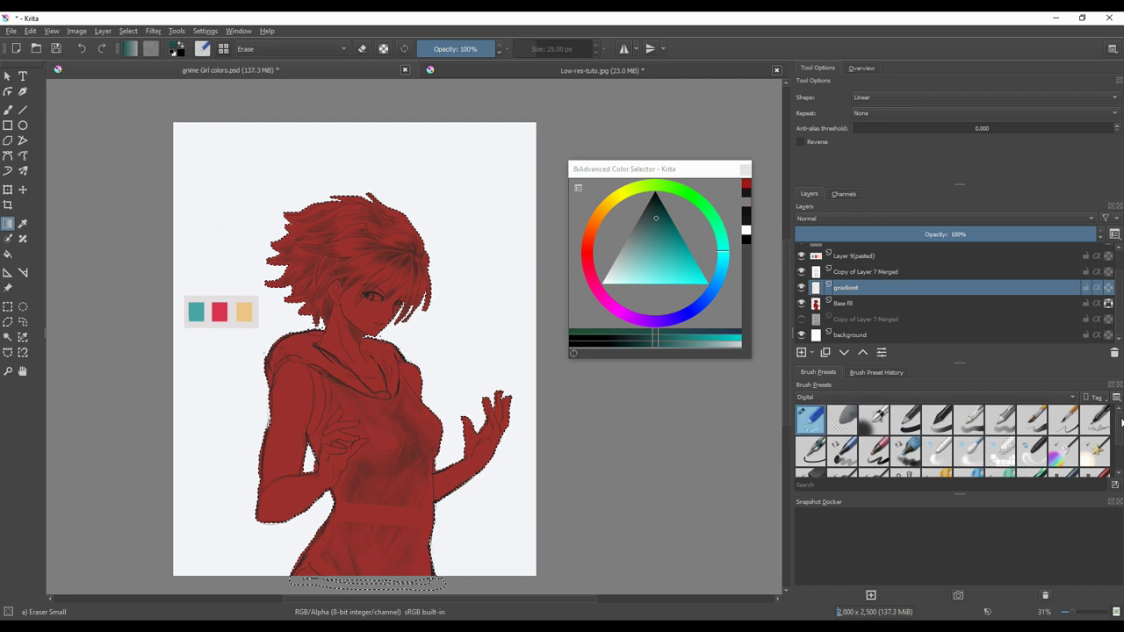
click(1034, 397)
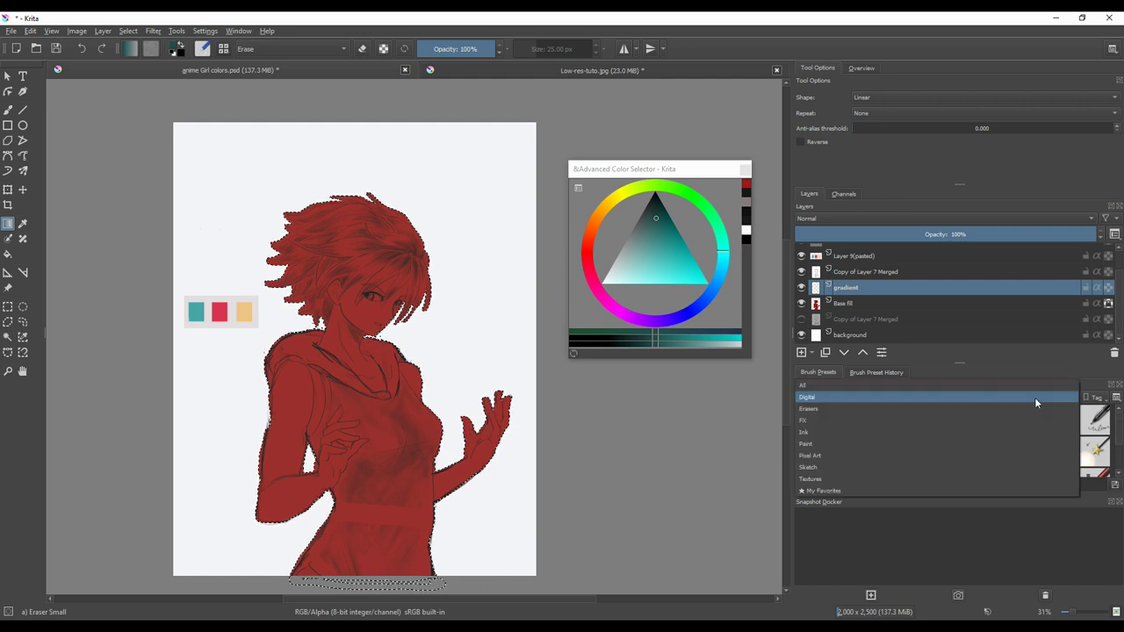
click(834, 384)
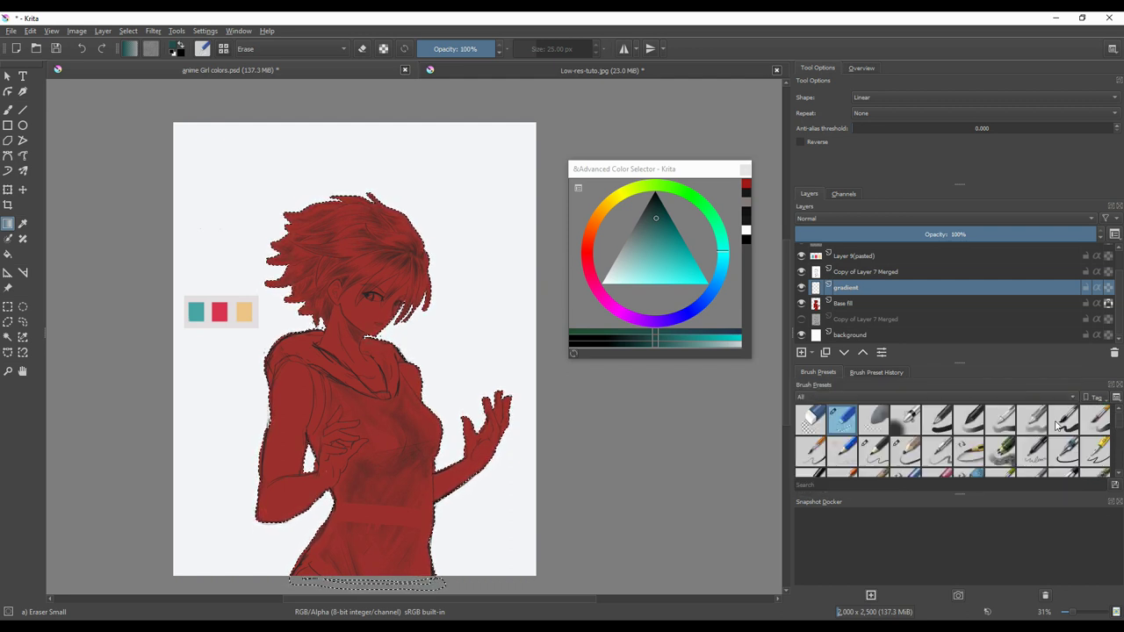
click(908, 421)
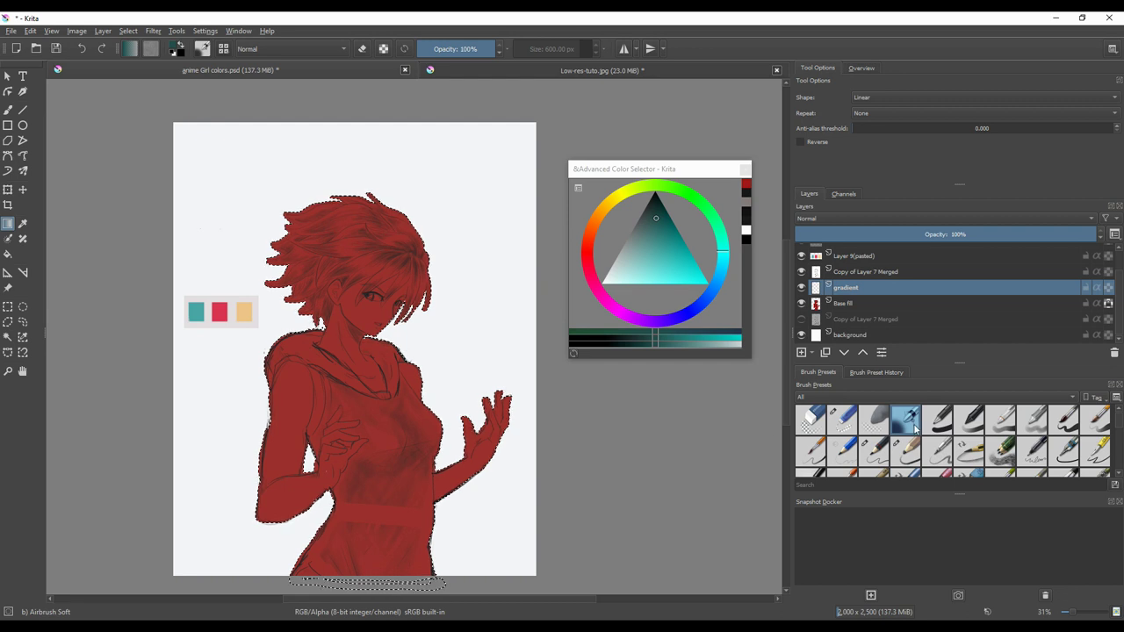
- Sample the teal swatch and draw a linear gradient fading upward from the figure's lower body on the gradient layer
click(24, 226)
click(197, 311)
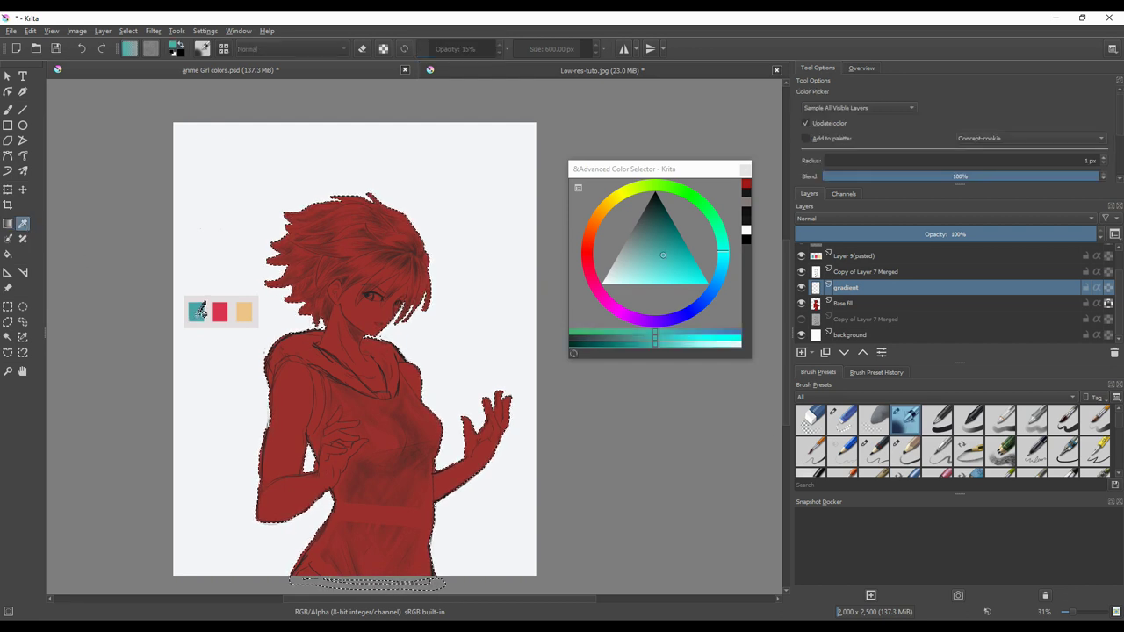
click(8, 225)
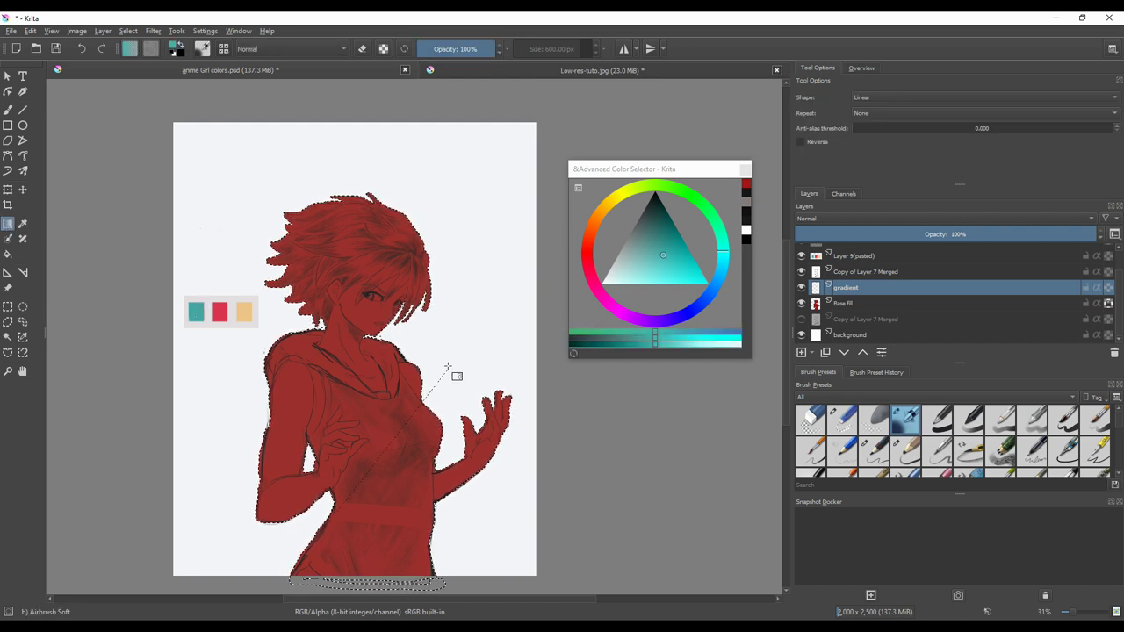
drag(448, 366, 434, 388)
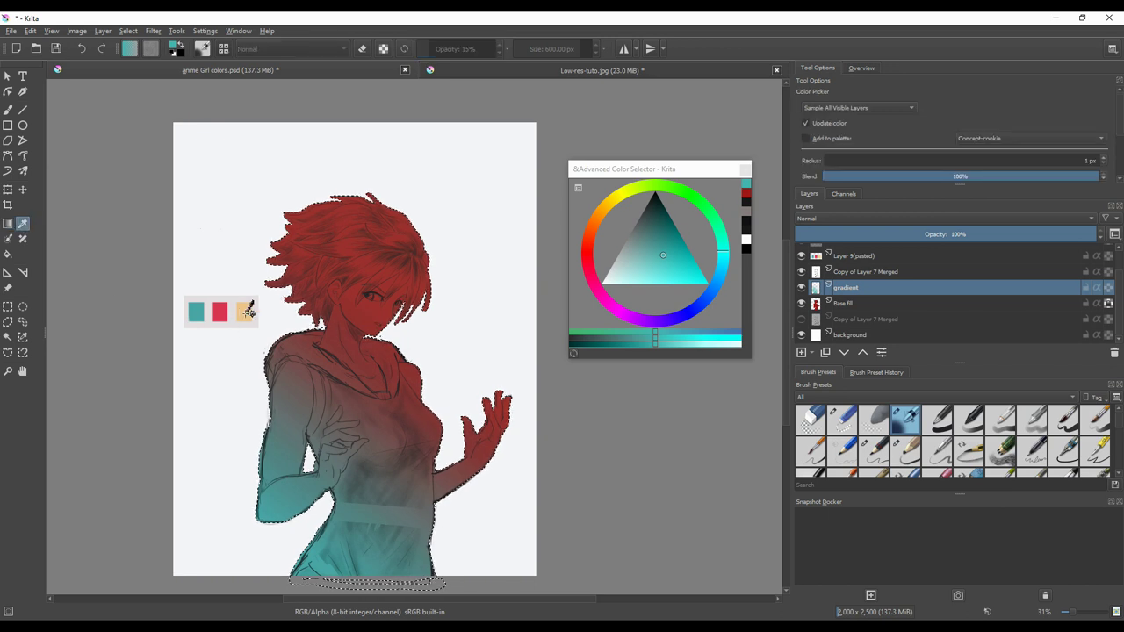
ctrl+click(244, 311)
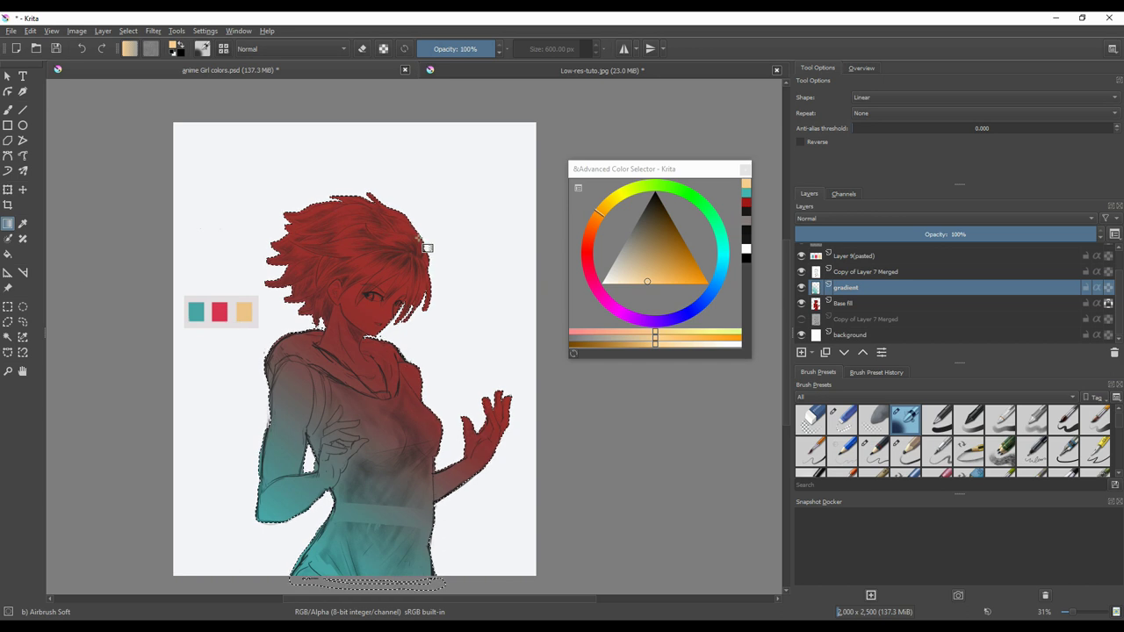
key(ctrl+z)
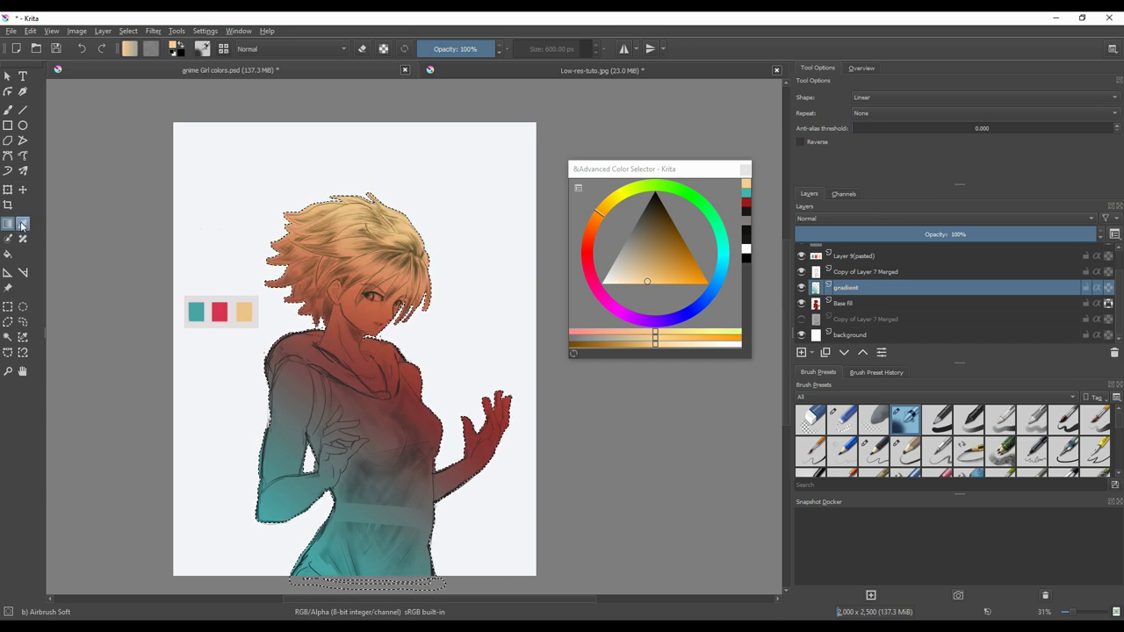
ctrl+click(220, 310)
drag(387, 197, 393, 298)
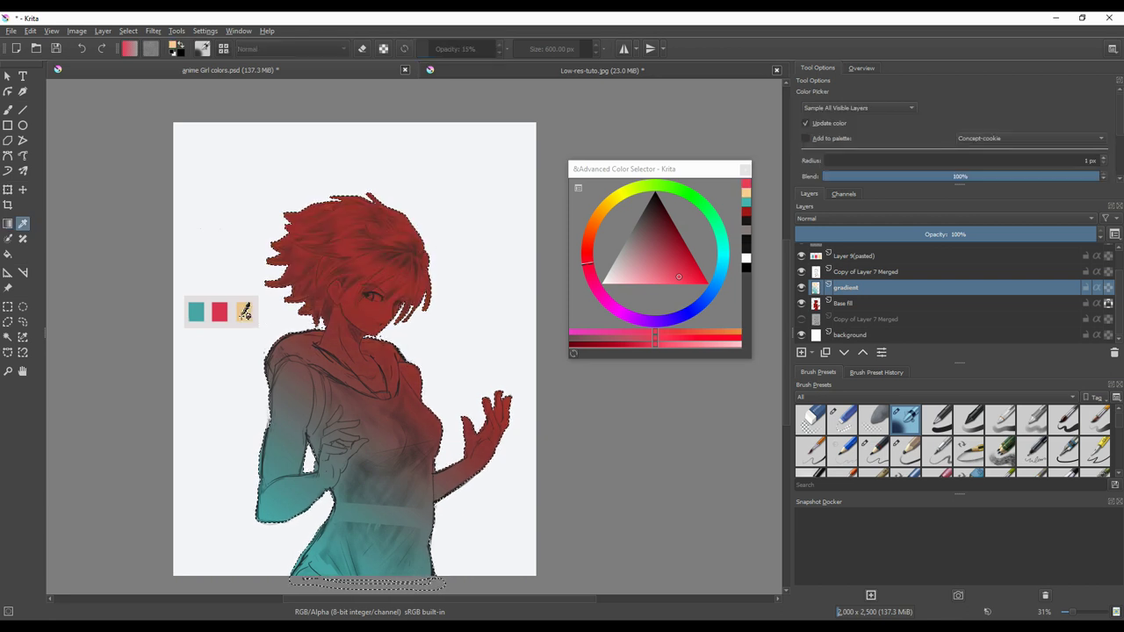
- Layer linear gradients sampled from the swatches: beige over the upper body, red over the head and shoulders, and beige again over the hair
ctrl+click(245, 310)
drag(384, 442, 376, 477)
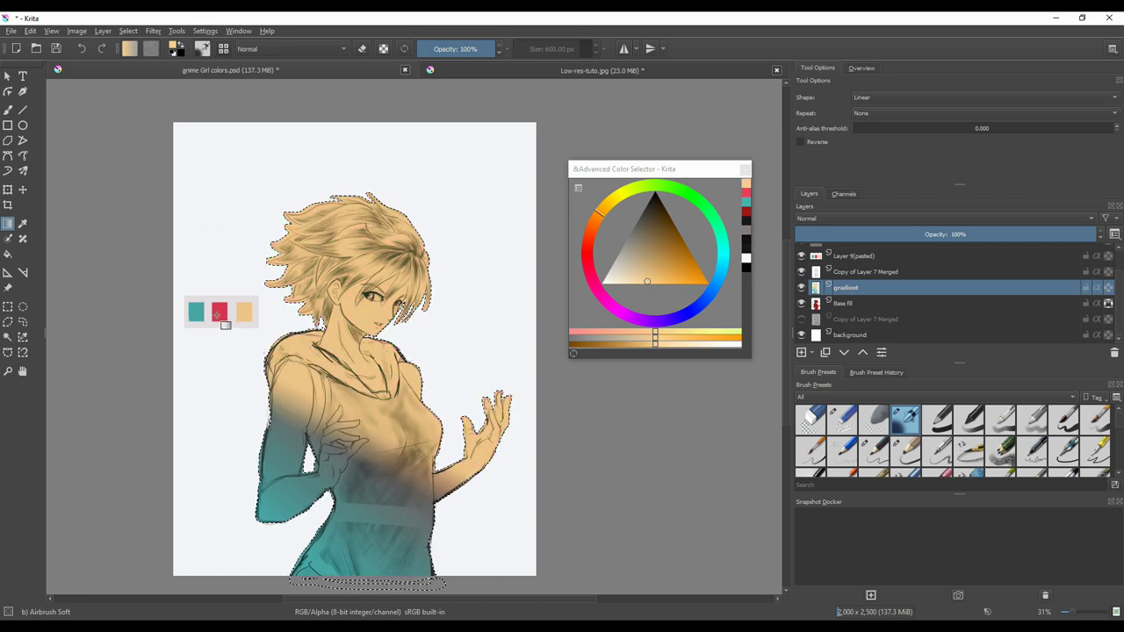
ctrl+click(218, 314)
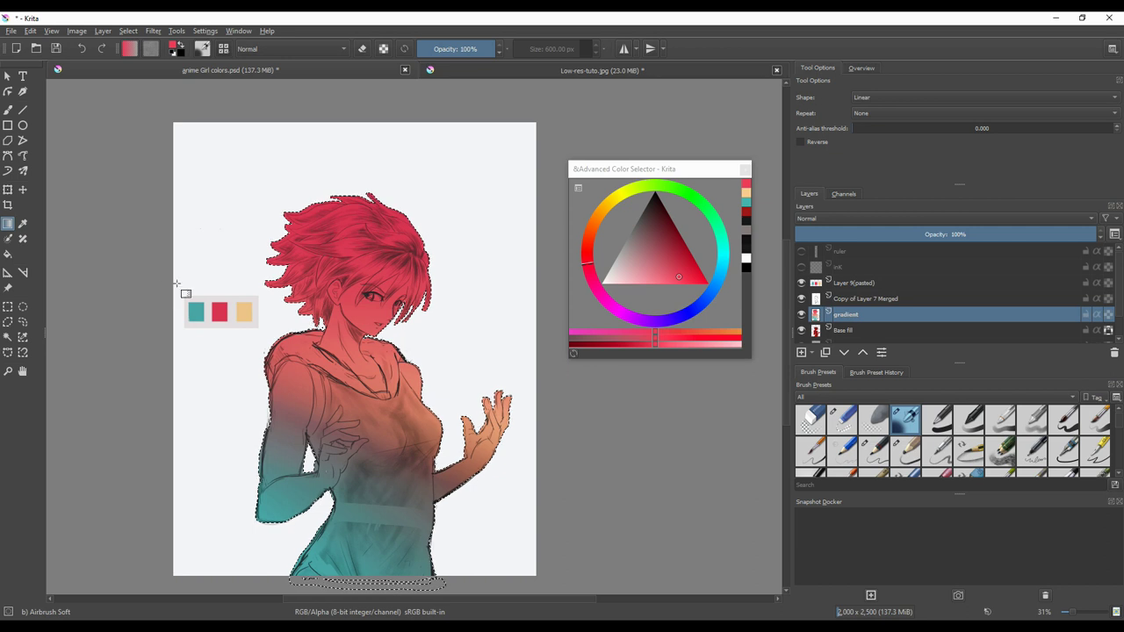
ctrl+click(245, 310)
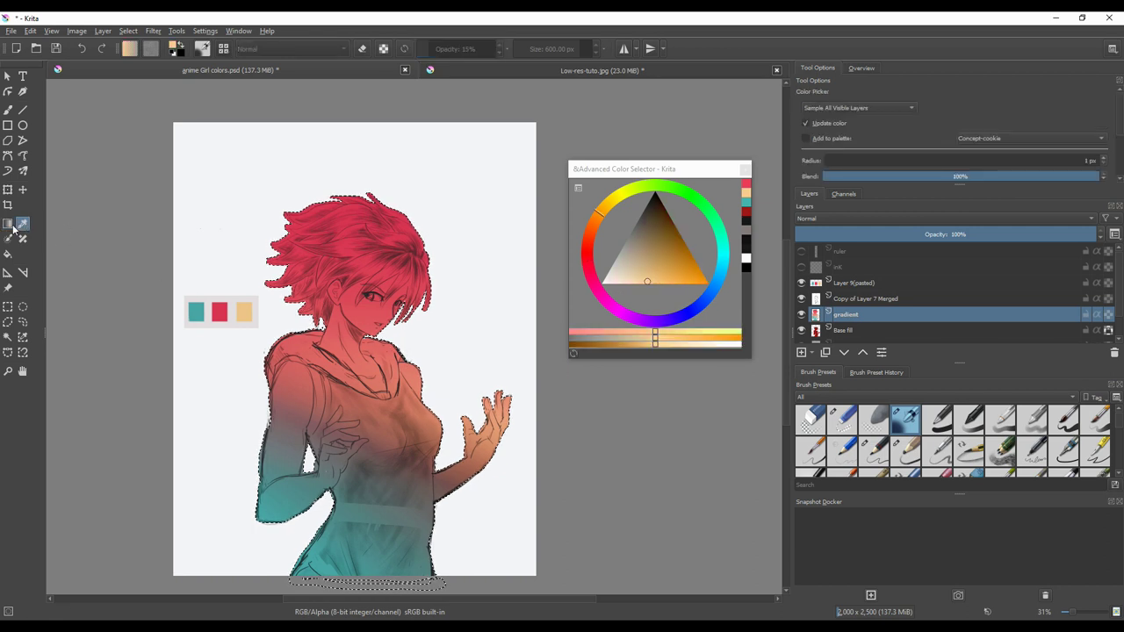
mouse_move(365, 357)
mouse_down()
mouse_move(363, 372)
mouse_move(375, 375)
mouse_up()
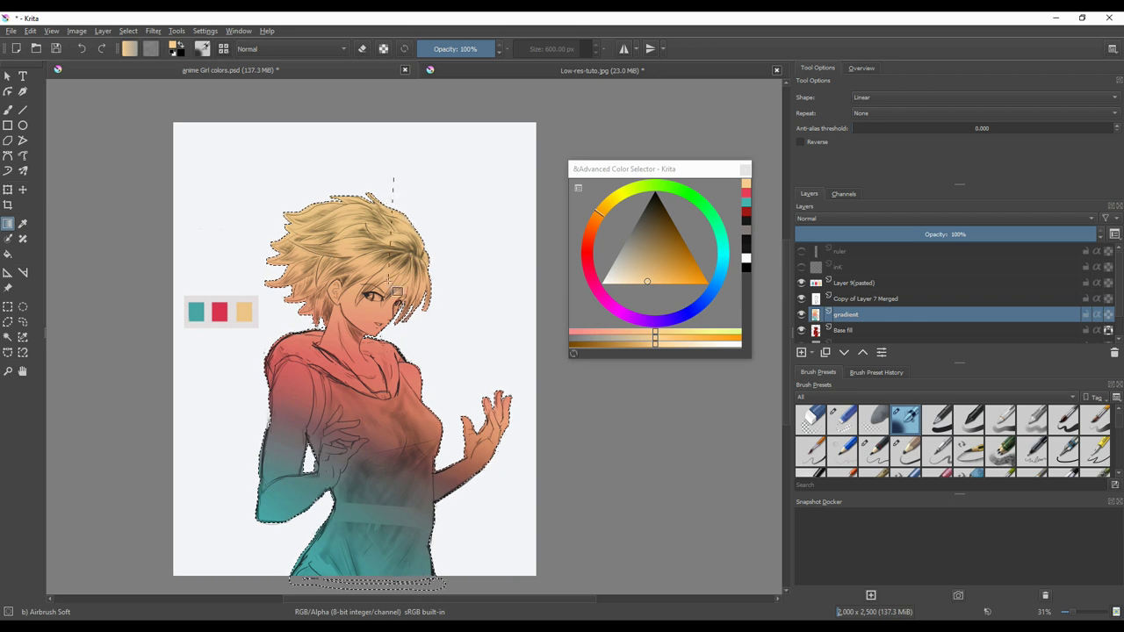
- Switch to the Freehand Brush tool and clear the silhouette selection
drag(632, 168, 609, 139)
click(8, 110)
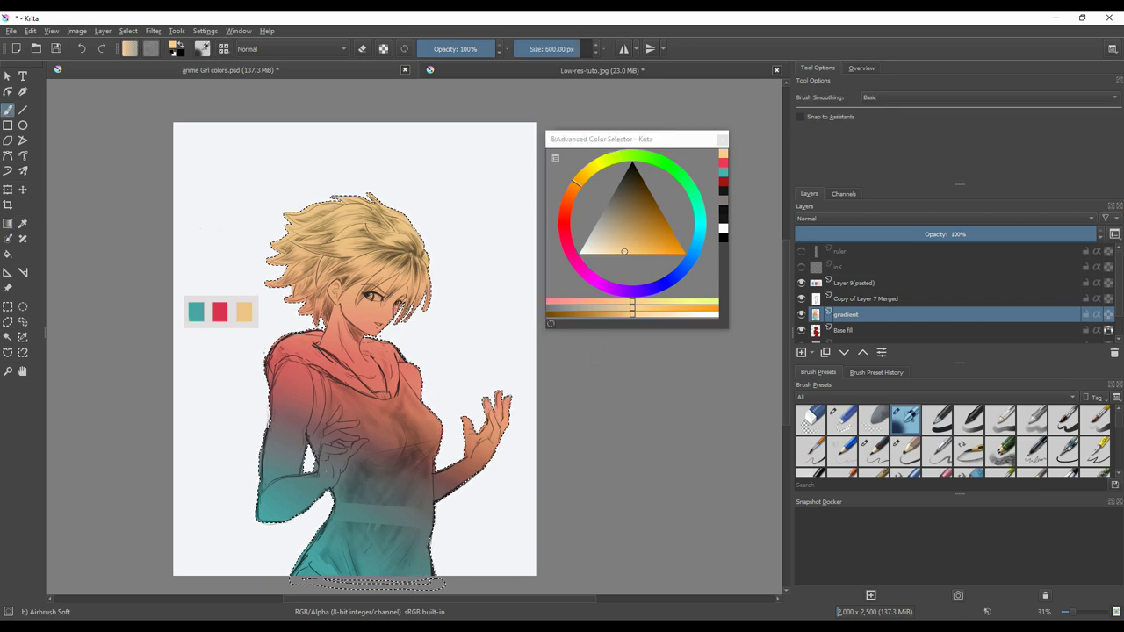
key(ctrl+shift+a)
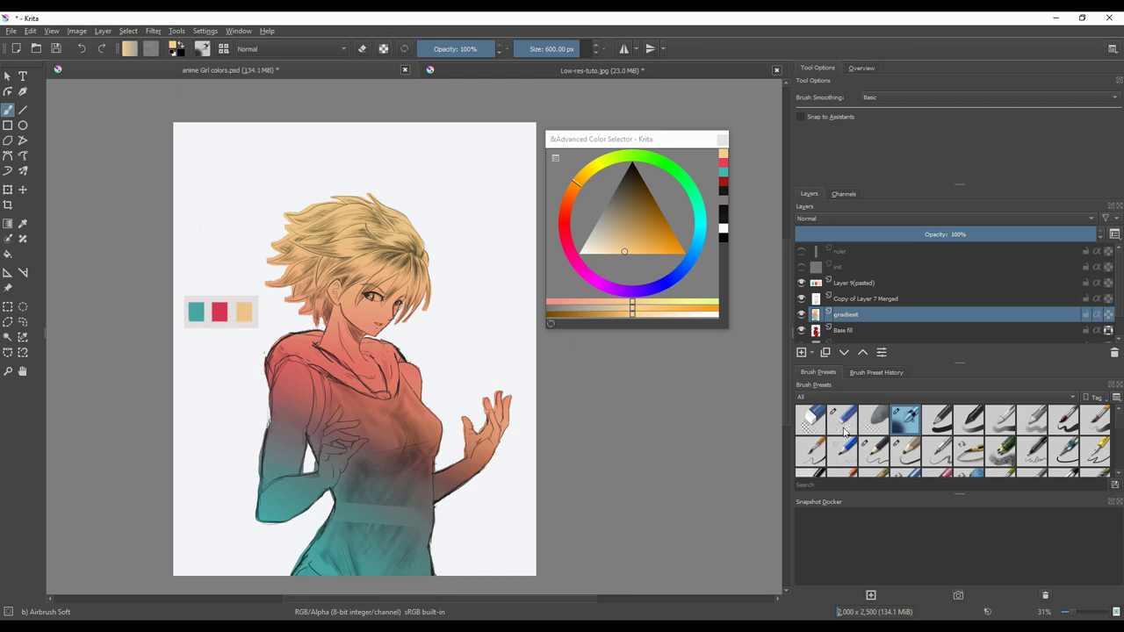
- Add a layer above gradient and set up the Bristles-5 Flat preset from the Paint tag at 53.14 px and 78% opacity
click(802, 352)
click(841, 396)
click(841, 454)
click(988, 428)
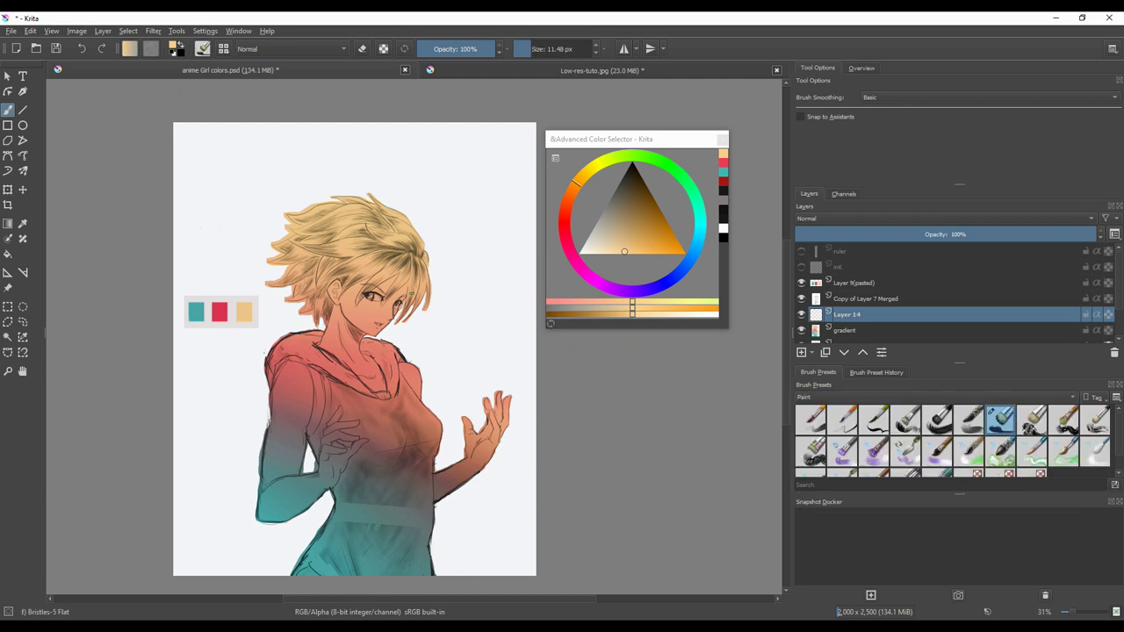
click(542, 49)
click(477, 51)
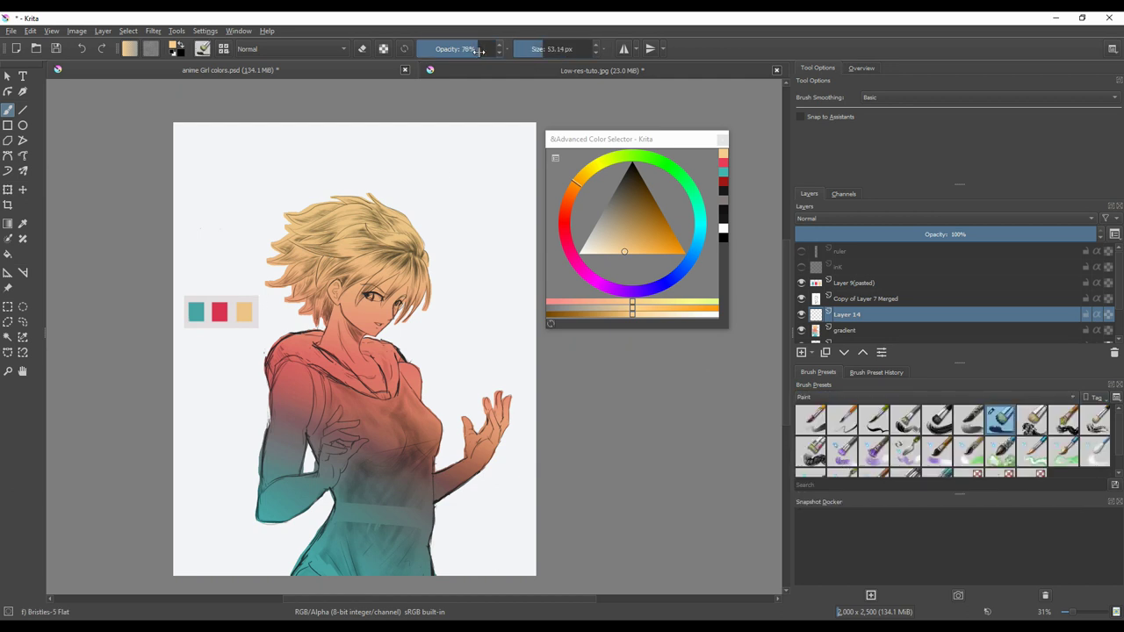
drag(206, 358, 206, 374)
click(243, 405)
key(ctrl+z)
key(ctrl+z)
- Sample the red swatch, shift its hue to golden yellow and paint a small test patch in the empty area beside the character's head
click(23, 225)
click(219, 307)
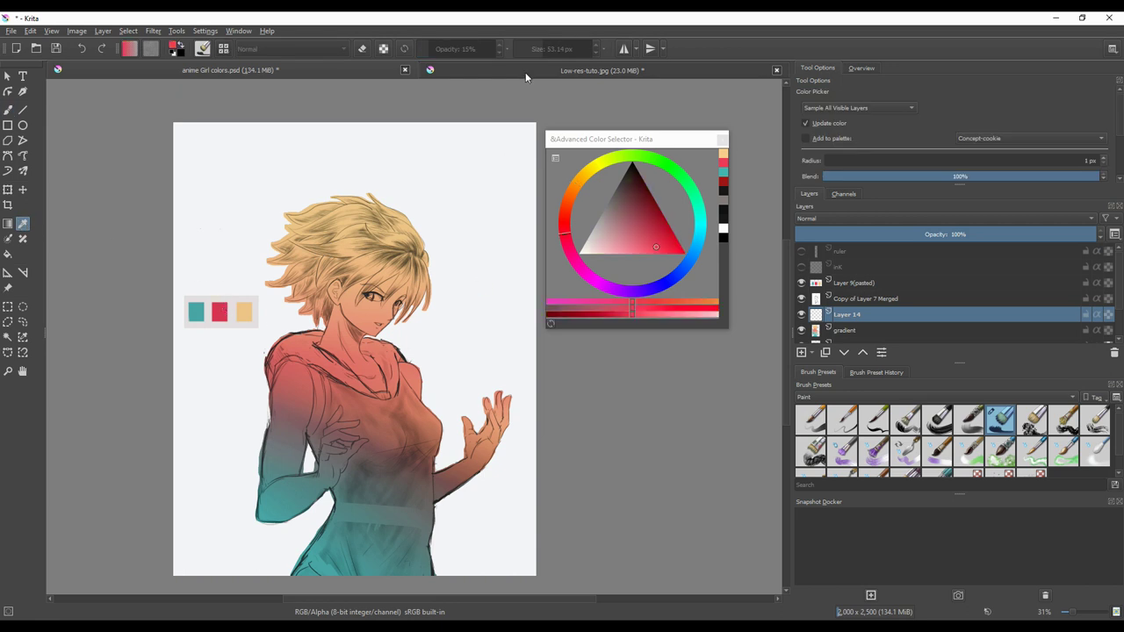
drag(606, 164, 584, 181)
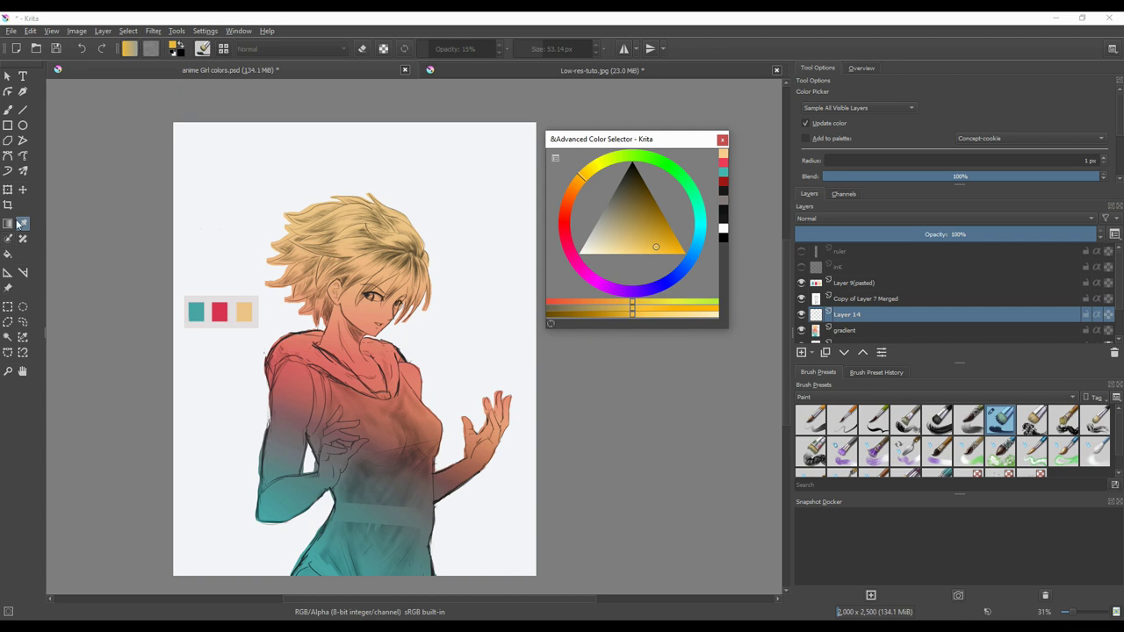
click(7, 110)
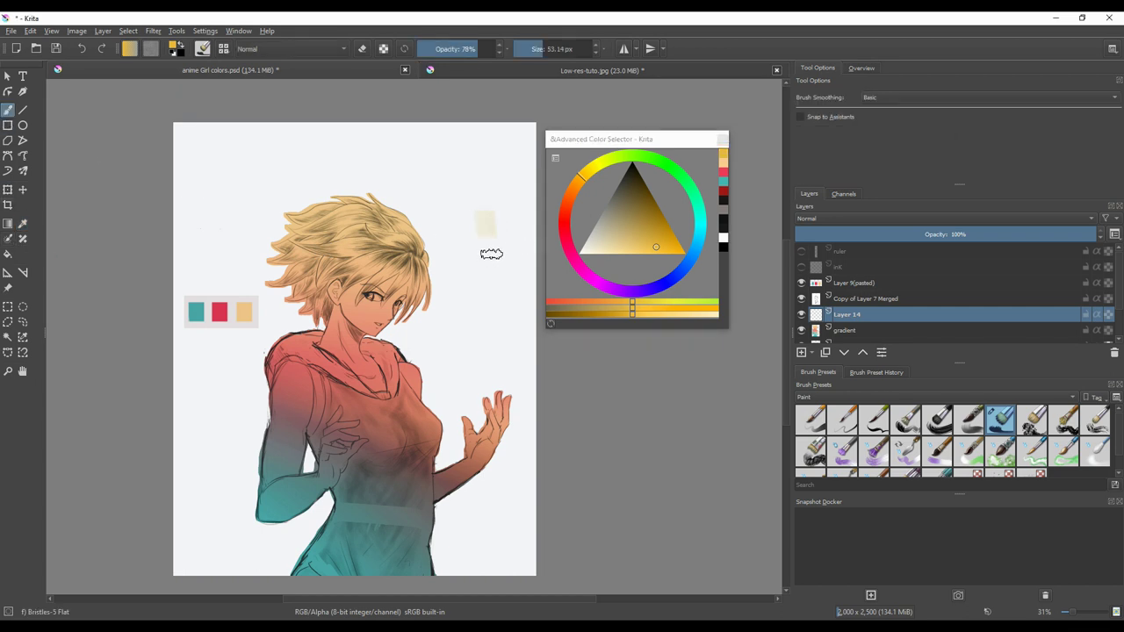
drag(484, 228, 482, 269)
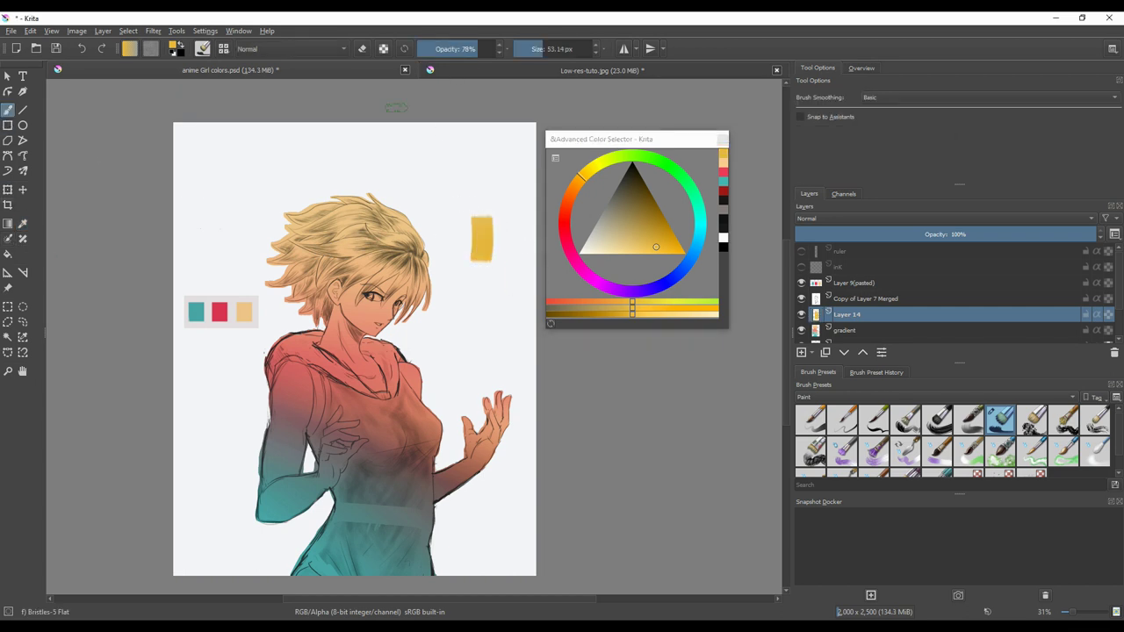
click(460, 76)
click(355, 77)
- Mix a pale yellow, lower the brush opacity to 56% and blend strokes over the edges of the golden patch
drag(644, 225, 611, 248)
drag(582, 180, 587, 168)
drag(470, 243, 475, 263)
drag(473, 50, 460, 48)
drag(469, 245, 479, 262)
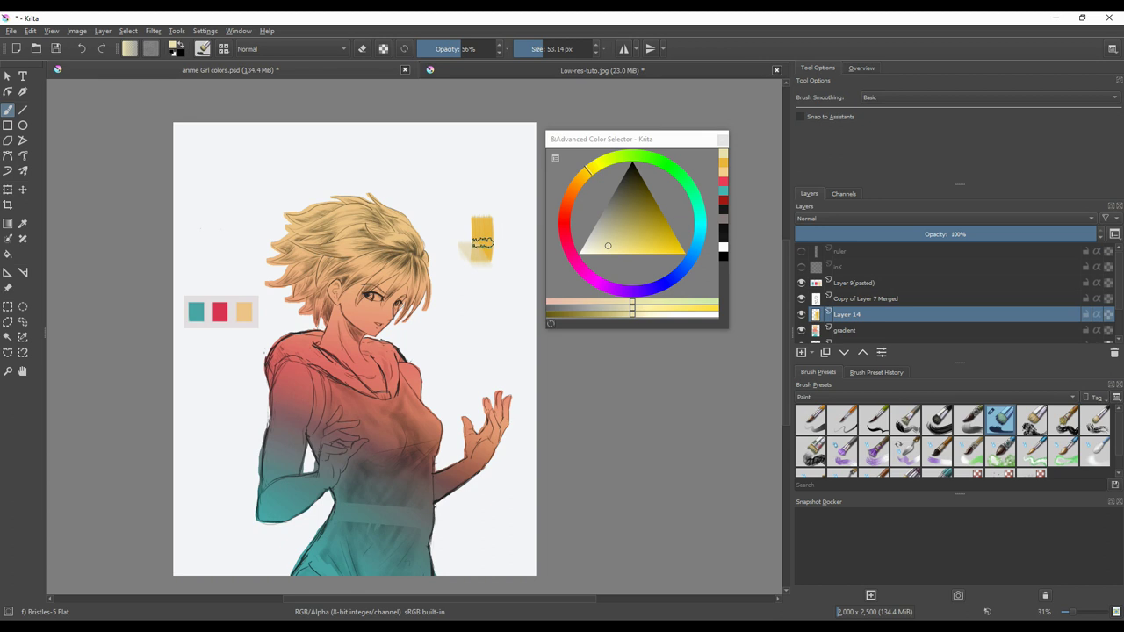
drag(484, 212, 488, 228)
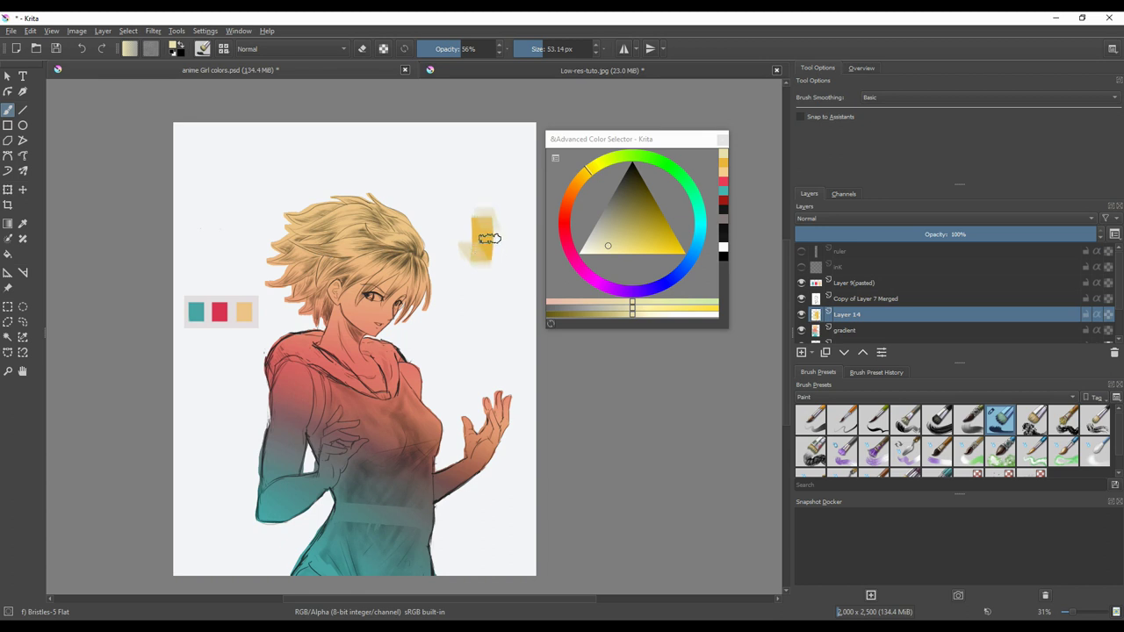
- Blend pale pink and muted red strokes over the golden test patch, sampling the mixed orange tones from it
click(566, 215)
drag(612, 239, 620, 240)
mouse_move(470, 202)
mouse_down()
mouse_move(482, 224)
mouse_move(485, 207)
mouse_up()
ctrl+click(479, 220)
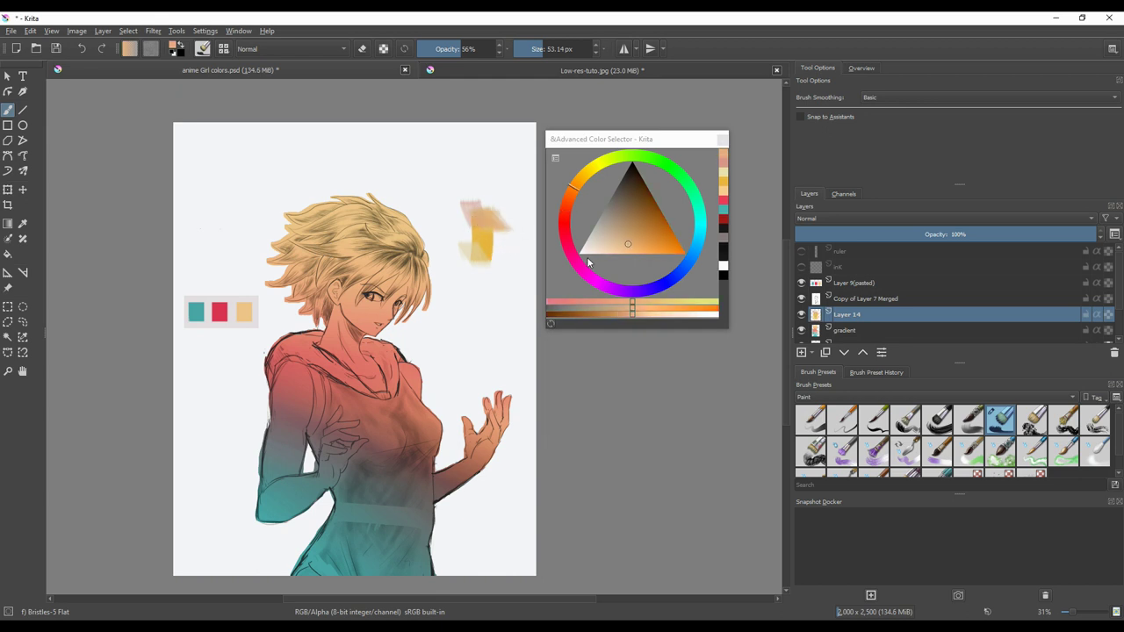
click(567, 206)
drag(607, 233, 637, 237)
mouse_move(480, 191)
mouse_down()
mouse_move(496, 256)
mouse_move(500, 219)
mouse_move(508, 248)
mouse_move(513, 256)
mouse_up()
ctrl+click(492, 237)
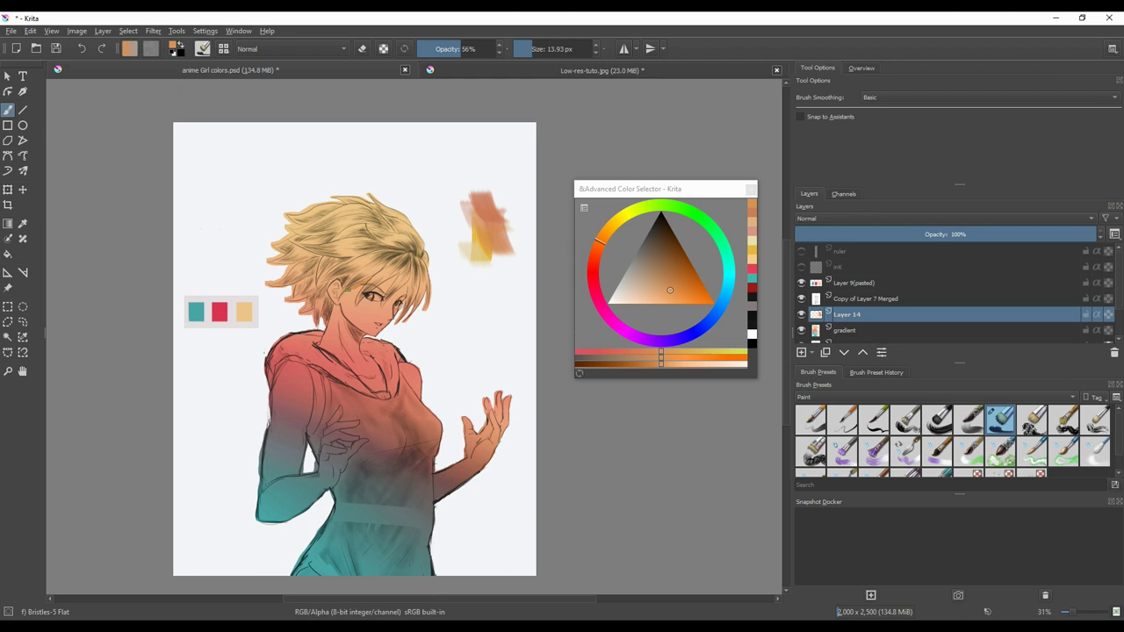
- Add a new layer directly above the gradient layer and name it "character colors"
click(801, 352)
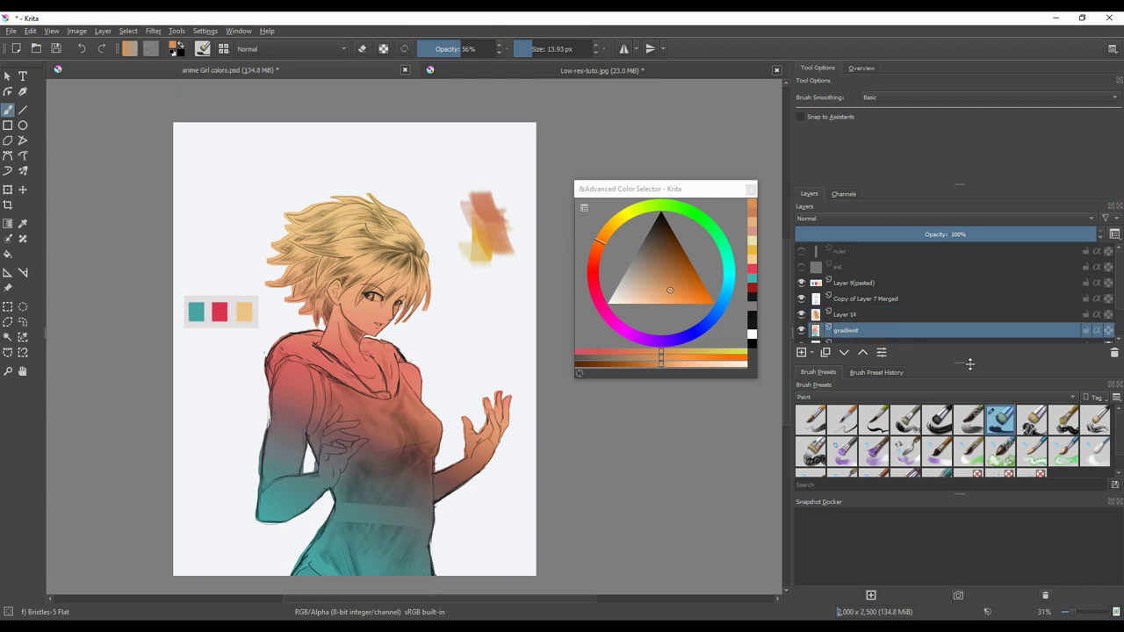
double_click(845, 331)
text(character colors)
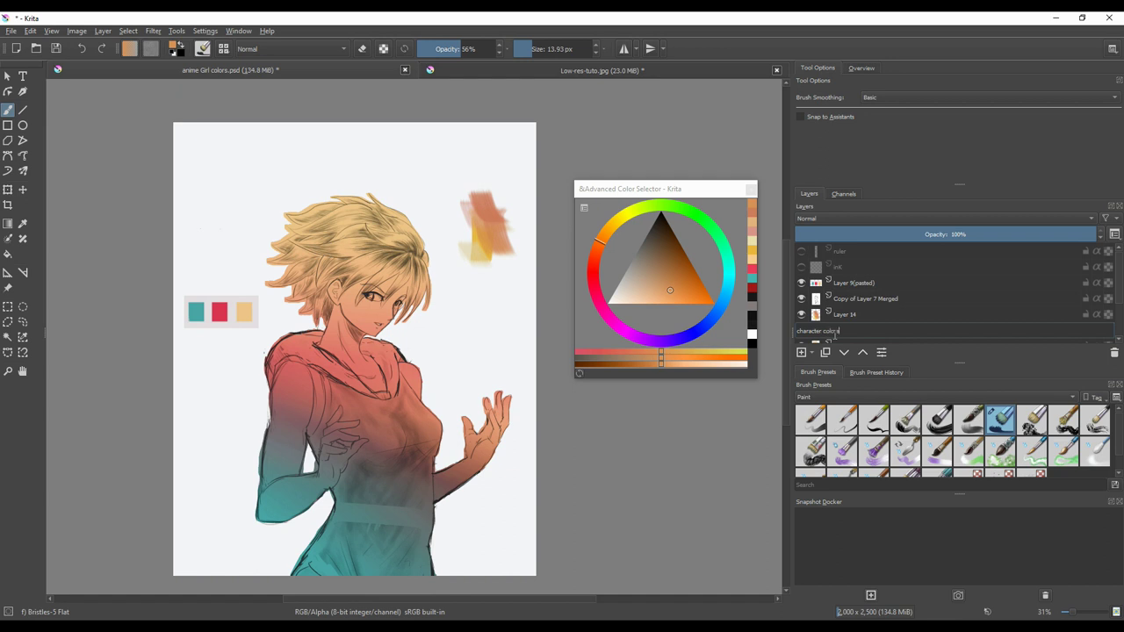
key(Return)
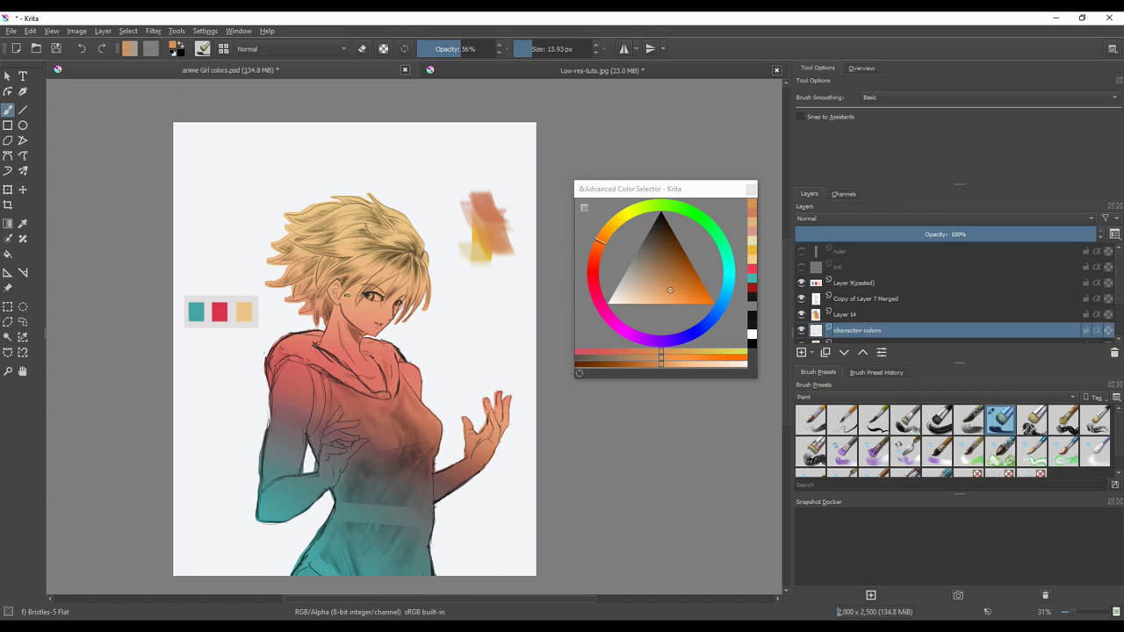
- Set the brush opacity to 60% and paint the character's face, neck, arms and hands in the tan-orange skin colour
click(464, 49)
mouse_move(342, 299)
mouse_down()
mouse_move(366, 279)
mouse_move(349, 300)
mouse_move(337, 287)
mouse_move(324, 341)
mouse_move(380, 388)
mouse_move(379, 377)
mouse_up()
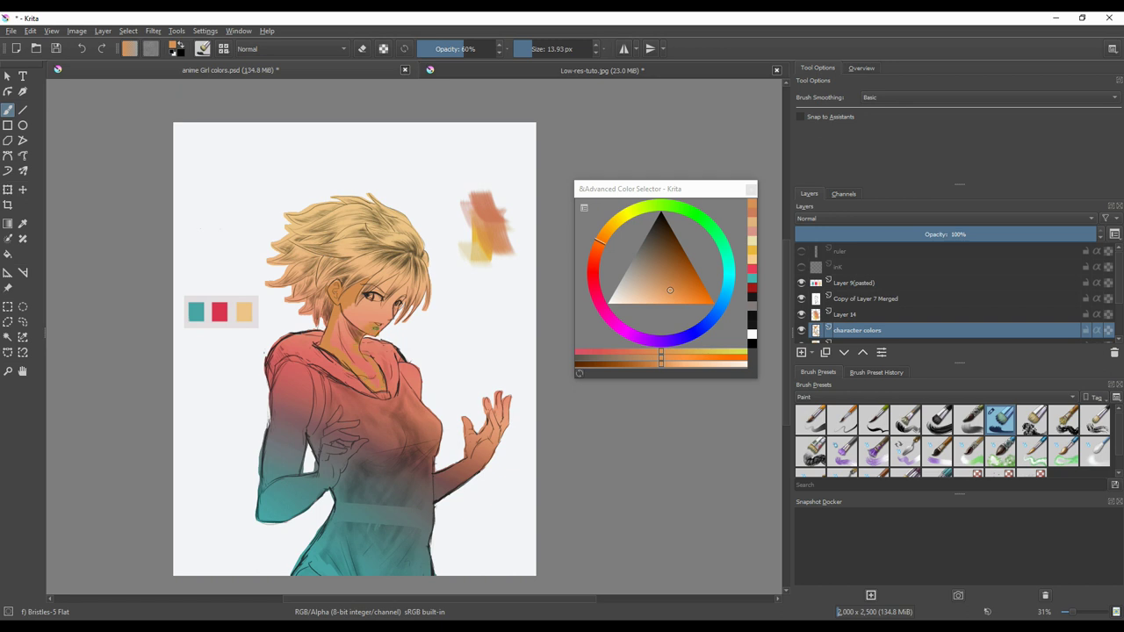
mouse_move(388, 321)
mouse_down()
mouse_move(363, 320)
mouse_move(351, 300)
mouse_move(382, 304)
mouse_move(403, 290)
mouse_move(387, 314)
mouse_up()
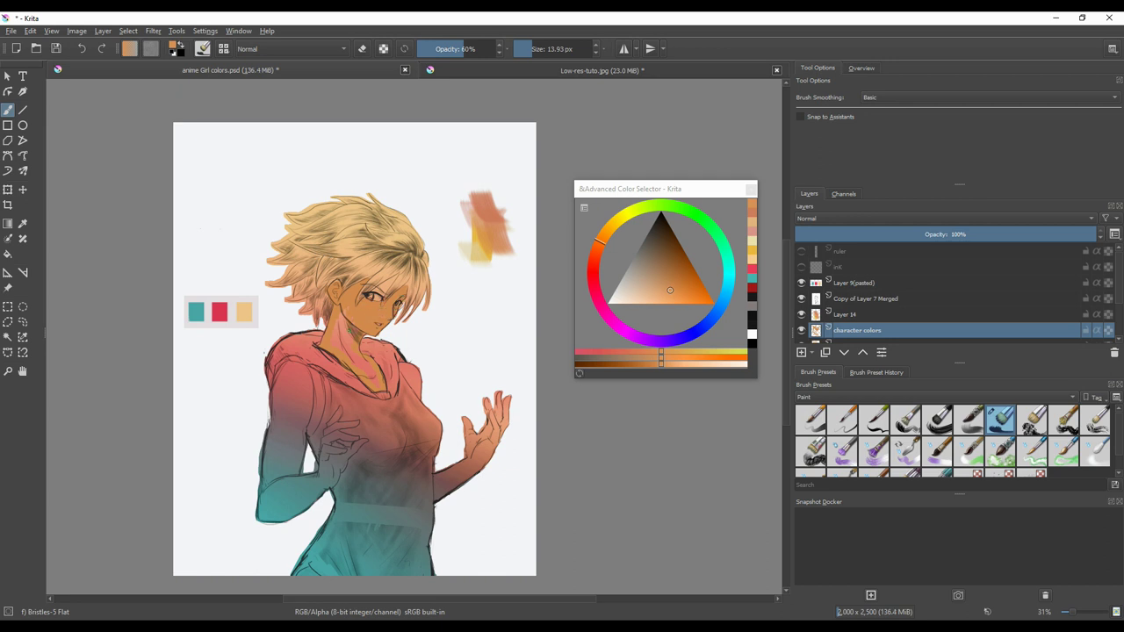
key(ctrl+z)
- Erase the excess skin paint around the raised hand's fingers and reposition the floating colour selector
key(e)
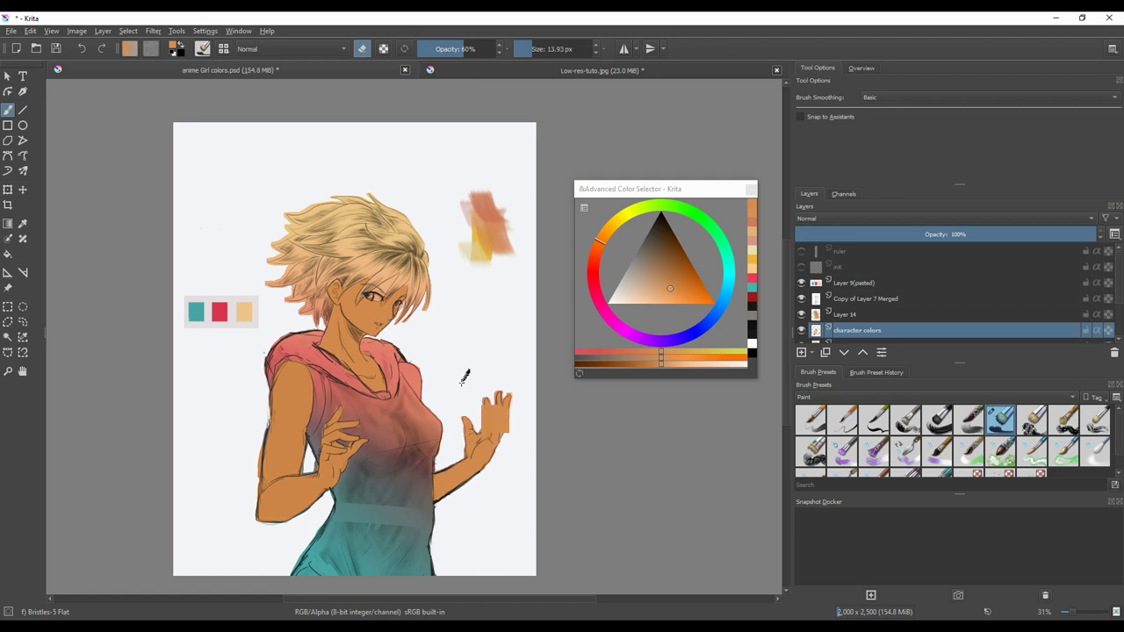
key(ctrl+s)
key(shift+i)
drag(283, 112, 711, 166)
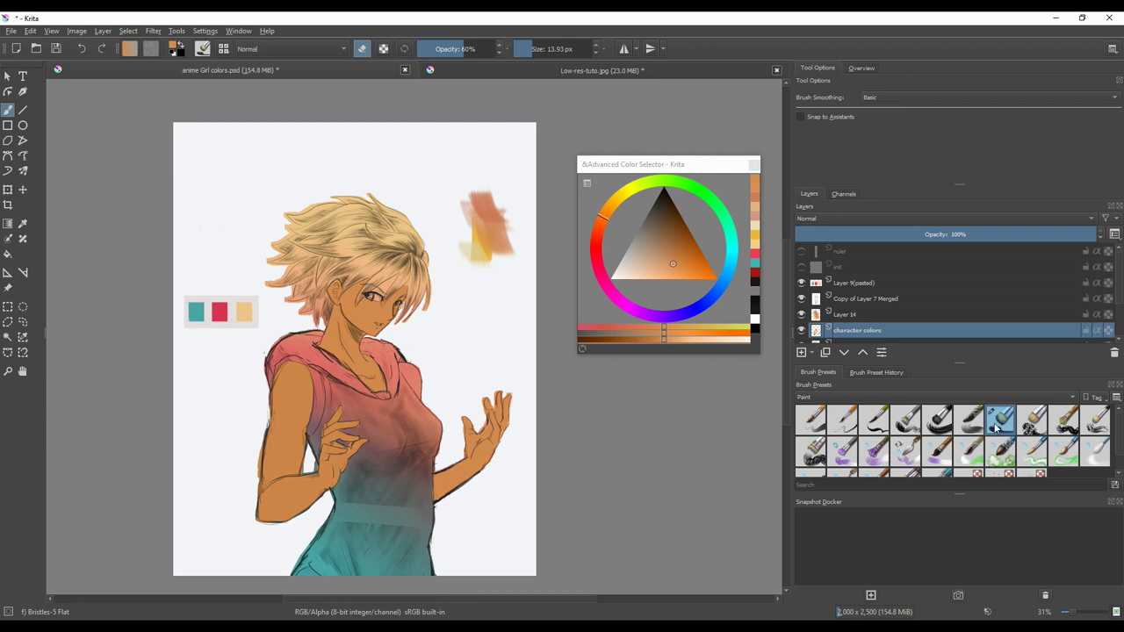
key(e)
- Mix a dark grey, outline and fill the hood with it, and brush it over the garment's shoulders
drag(644, 225, 647, 212)
mouse_move(267, 353)
mouse_down()
mouse_move(314, 332)
mouse_move(369, 392)
mouse_move(389, 394)
mouse_move(357, 342)
mouse_move(378, 341)
mouse_move(404, 358)
mouse_move(397, 392)
mouse_move(379, 399)
mouse_move(306, 360)
mouse_move(272, 371)
mouse_move(288, 358)
mouse_move(267, 388)
mouse_move(270, 346)
mouse_up()
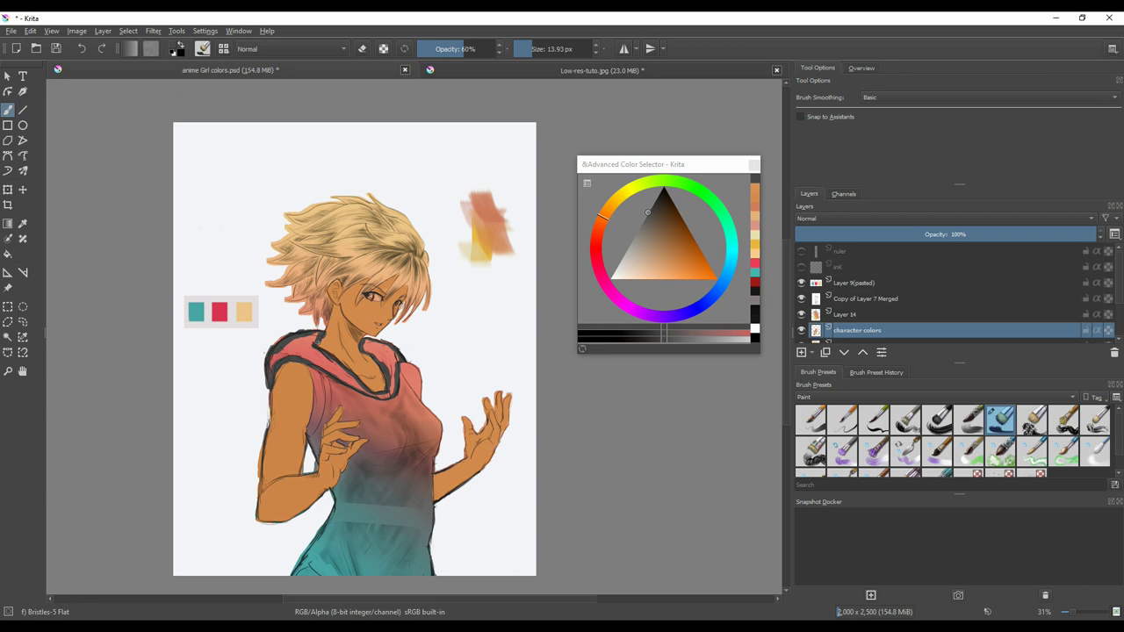
click(8, 254)
click(379, 364)
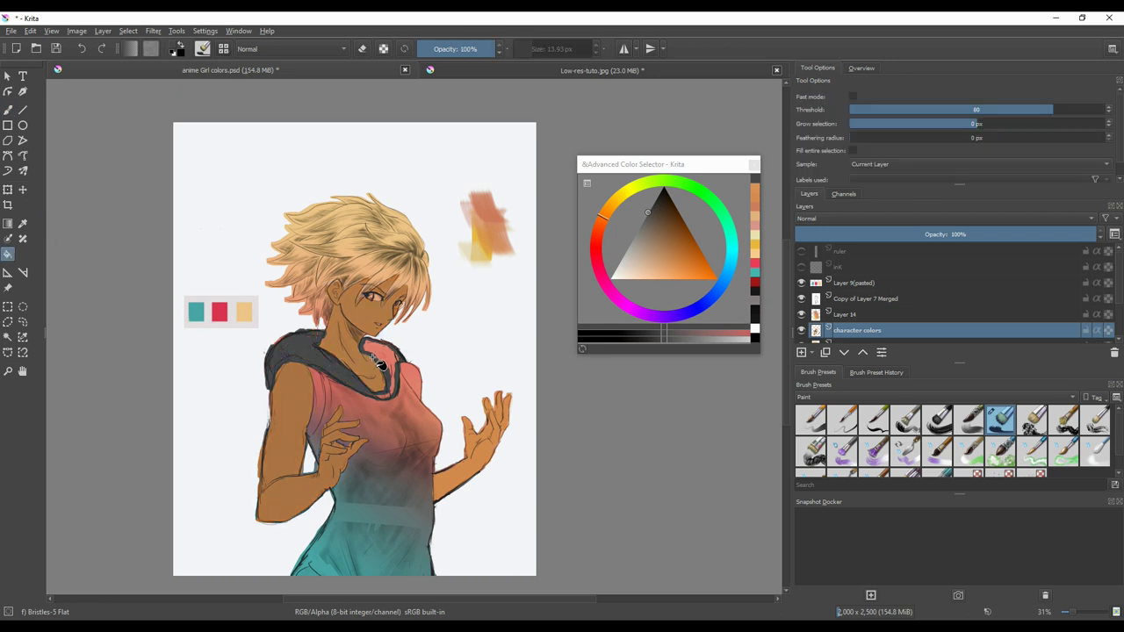
key(ctrl+z)
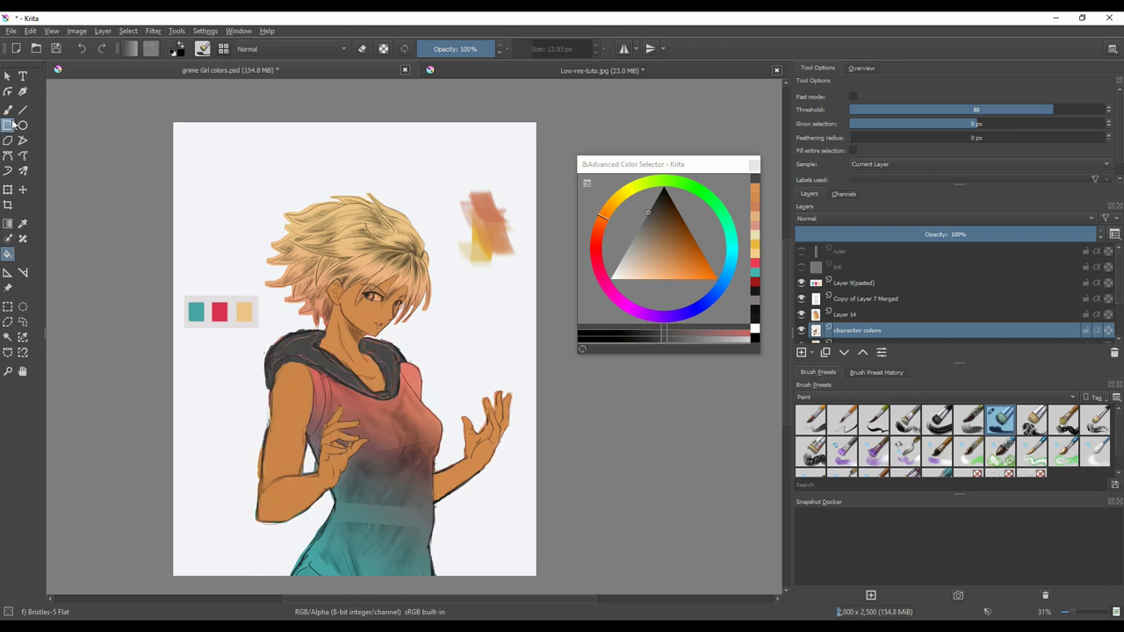
click(8, 110)
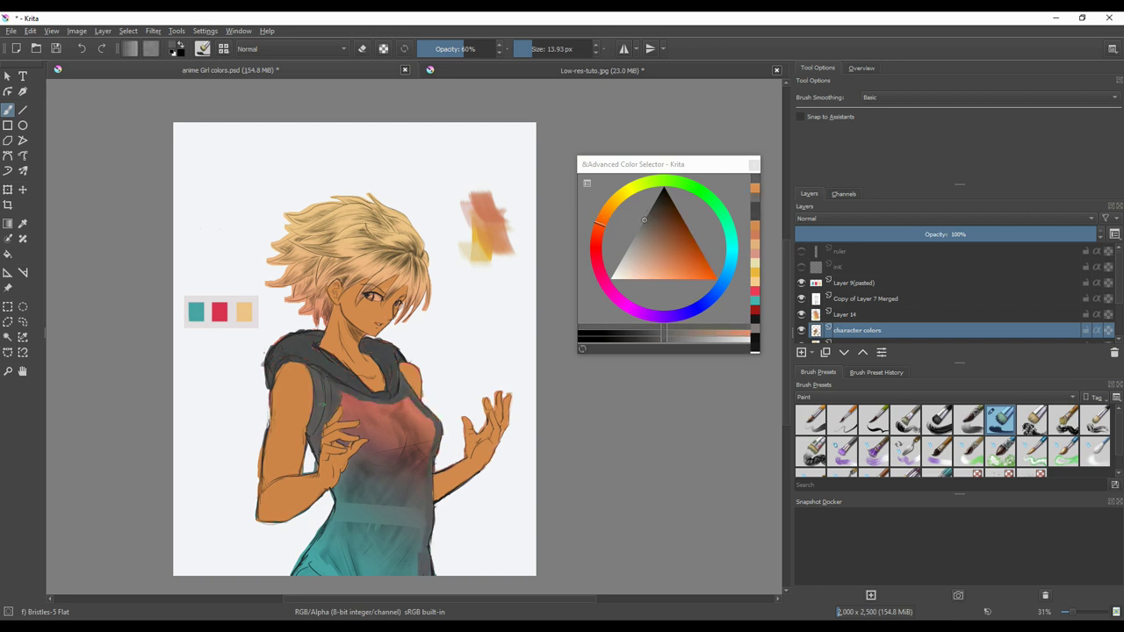
- Lower the brush opacity to 39% and blend sampled teal and grey tones over the lower part of the garment
click(447, 48)
drag(343, 513, 347, 504)
ctrl+click(344, 511)
ctrl+click(343, 535)
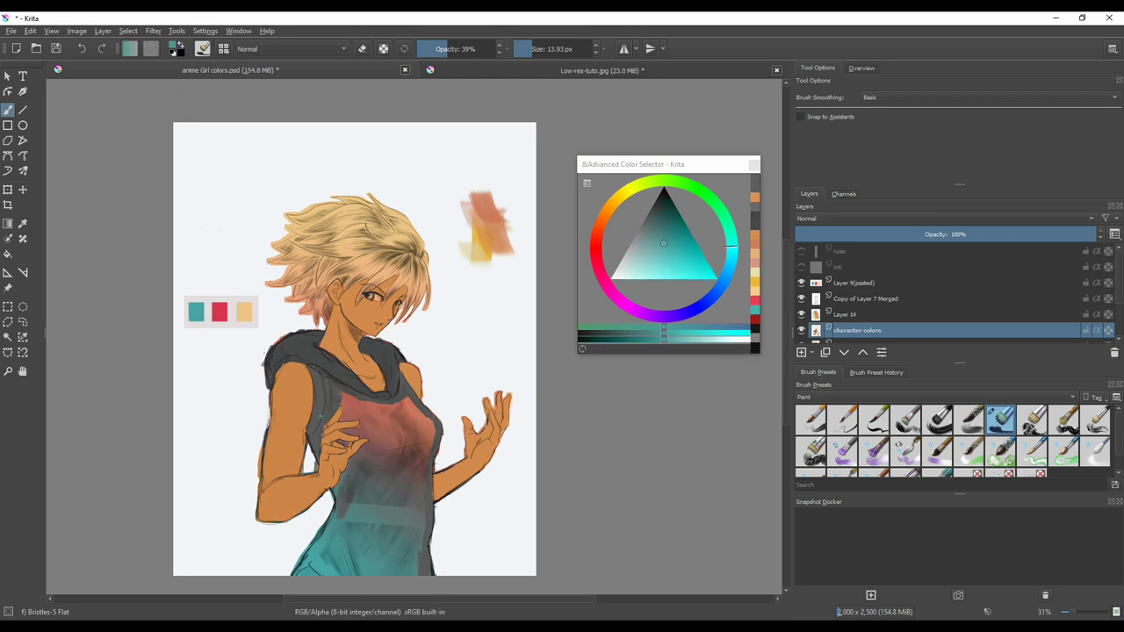
ctrl+click(319, 408)
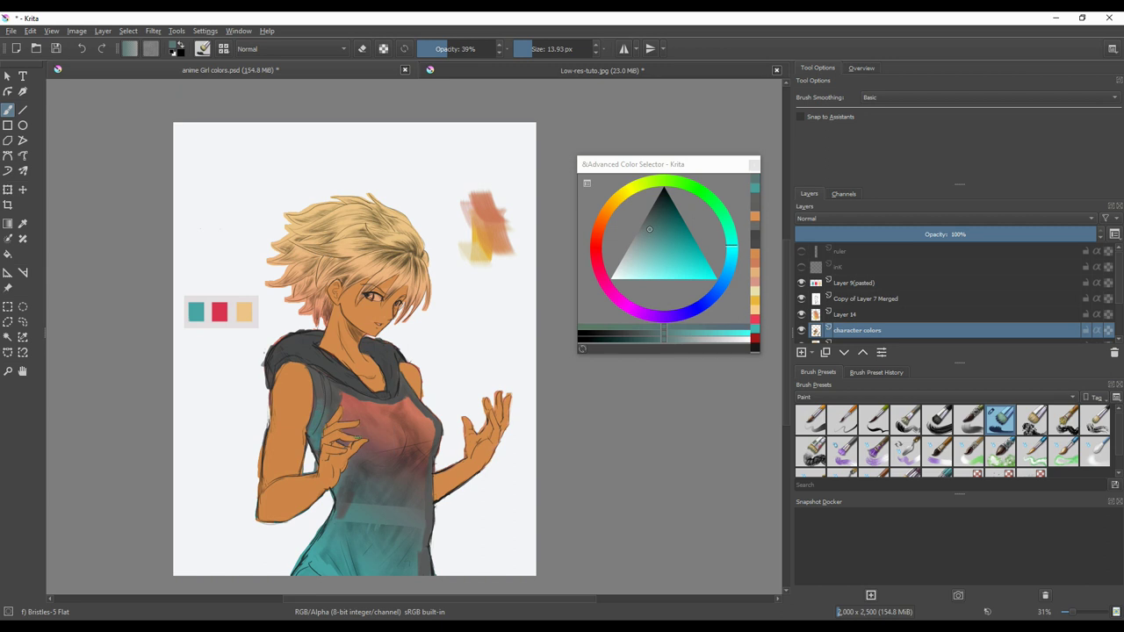
ctrl+click(363, 446)
mouse_move(331, 523)
mouse_down()
mouse_move(302, 566)
mouse_move(338, 544)
mouse_move(416, 572)
mouse_up()
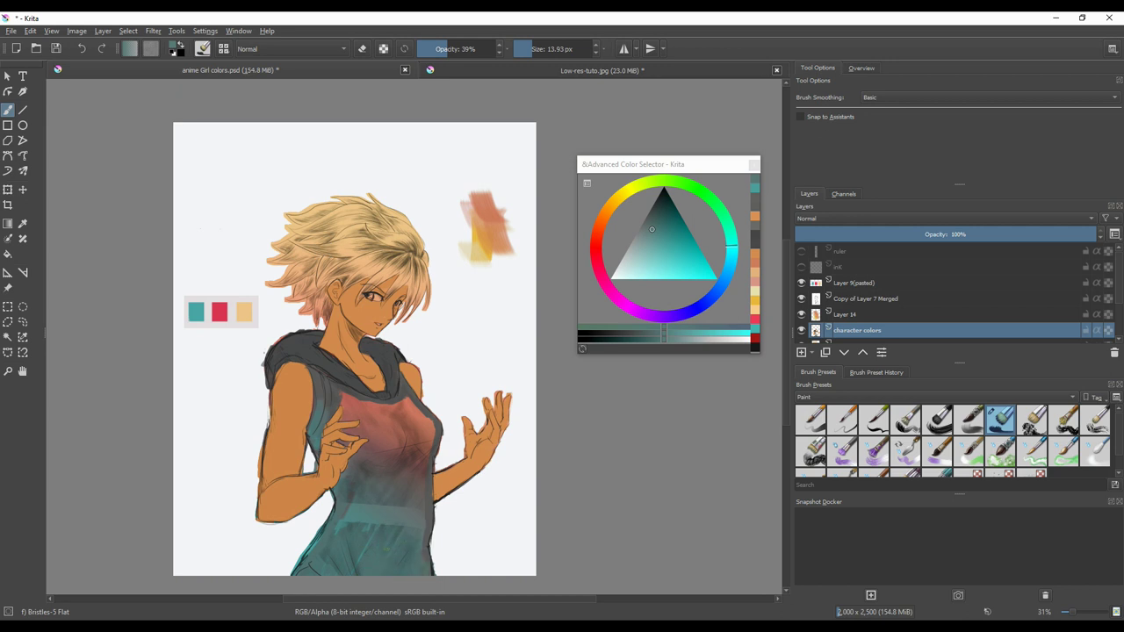
drag(358, 515, 311, 548)
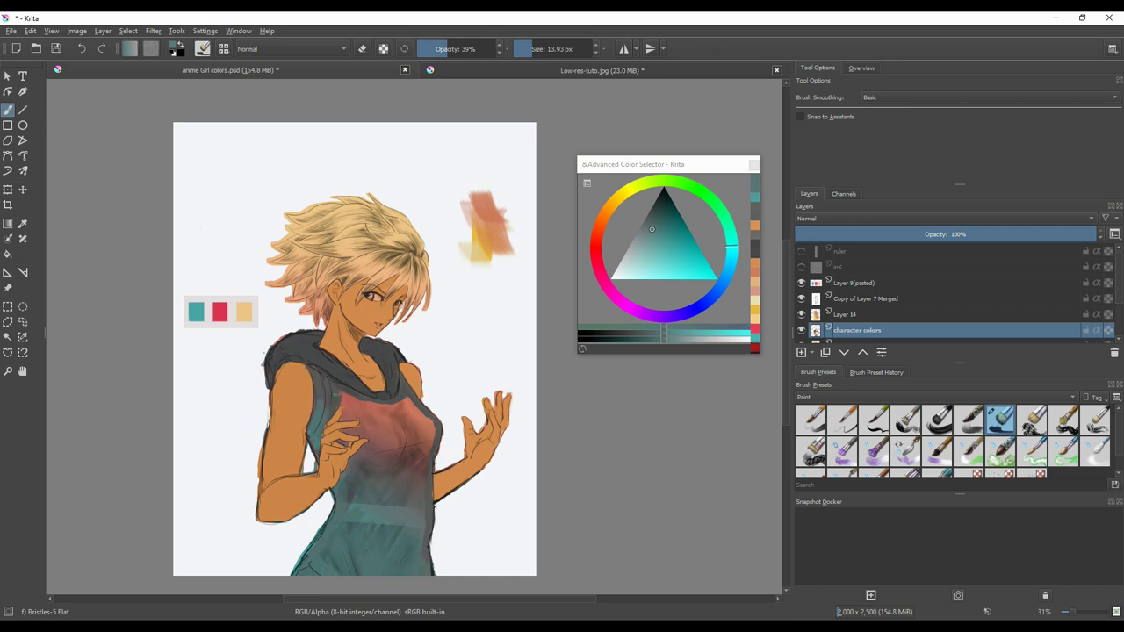
- Cover the red chest area of the garment with sampled dark grey and muted teal strokes
ctrl+click(334, 390)
mouse_move(346, 396)
mouse_down()
mouse_move(373, 425)
mouse_move(360, 400)
mouse_move(376, 416)
mouse_move(432, 425)
mouse_up()
ctrl+click(323, 402)
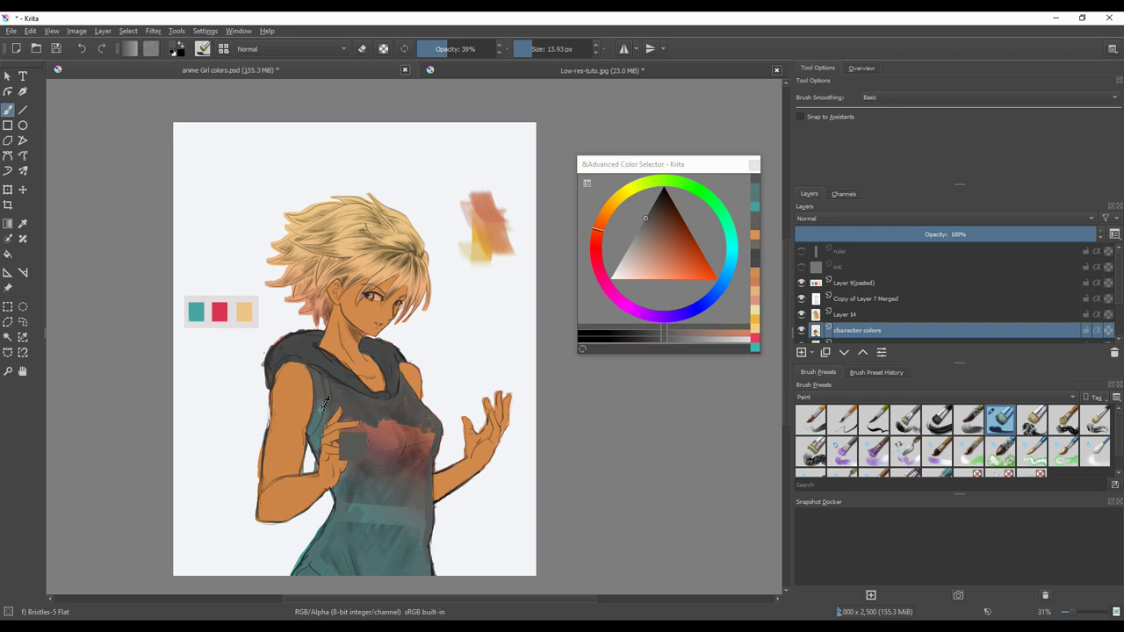
ctrl+click(377, 449)
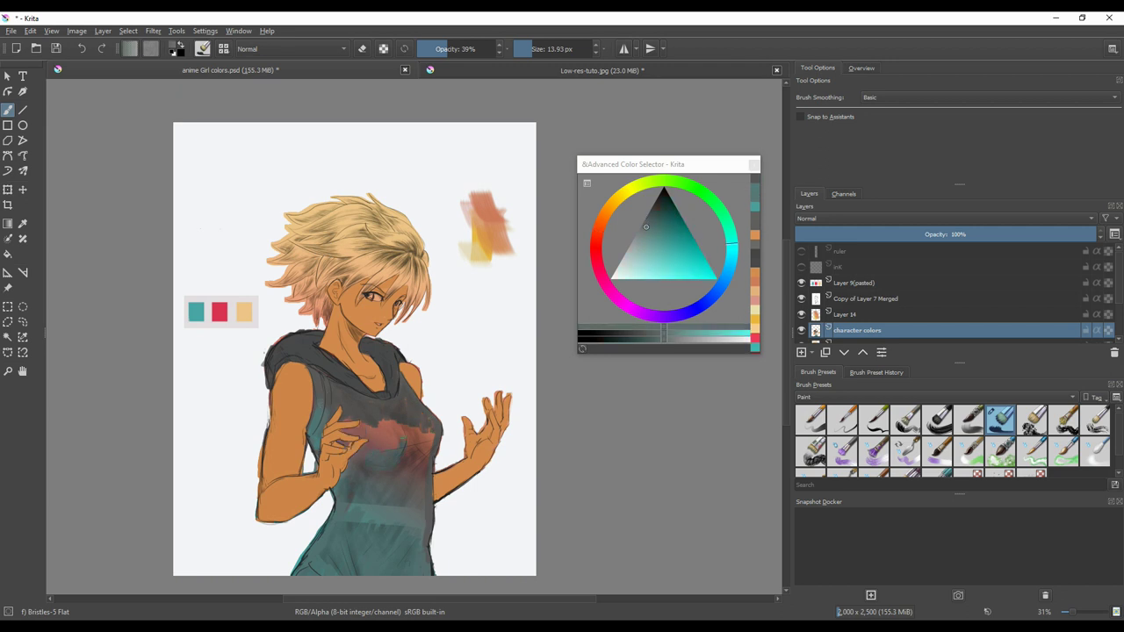
drag(381, 450, 430, 448)
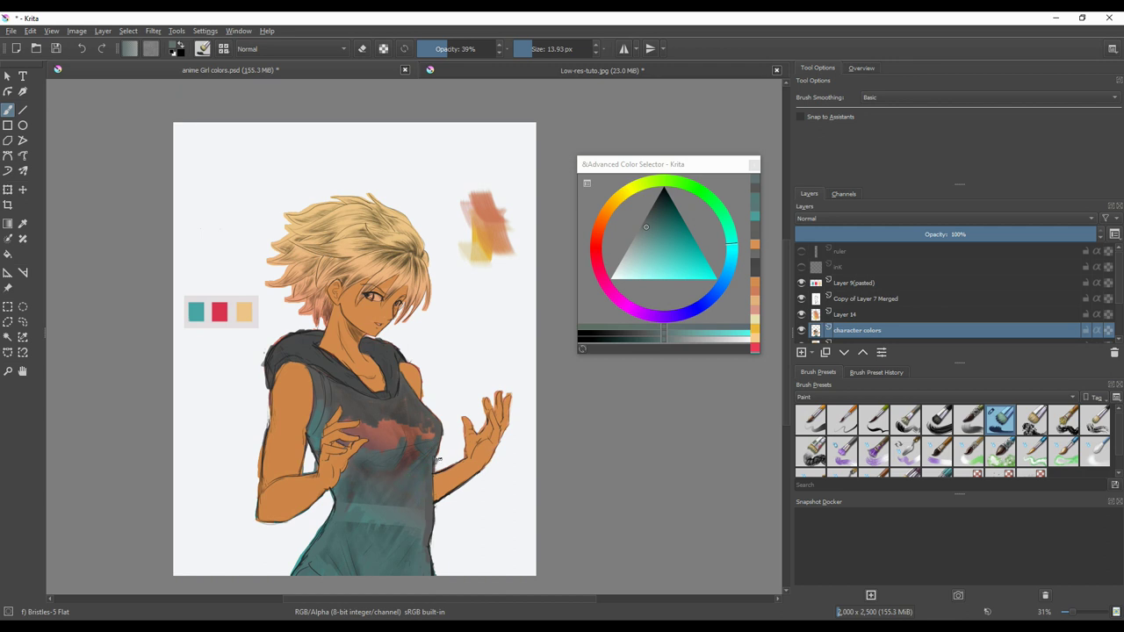
ctrl+click(410, 432)
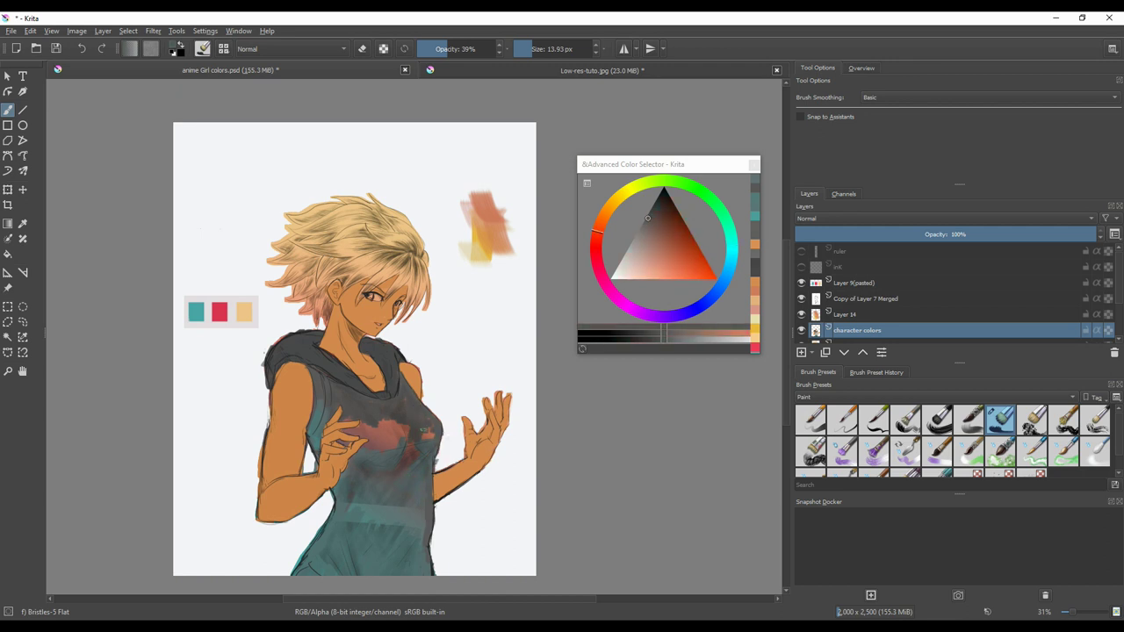
mouse_move(407, 427)
mouse_down()
mouse_move(401, 441)
mouse_move(376, 446)
mouse_up()
mouse_move(372, 426)
mouse_down()
mouse_move(390, 450)
mouse_move(343, 428)
mouse_up()
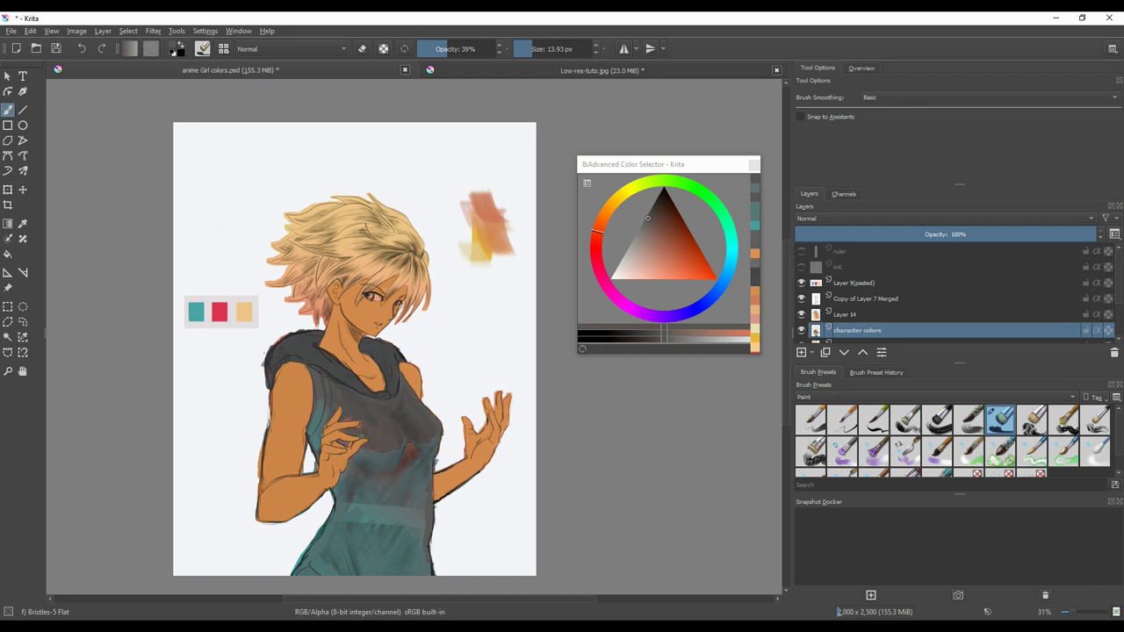
- Blend sampled grey and teal tones across the transition below the chest, covering the remaining red
mouse_move(353, 442)
mouse_down()
mouse_move(403, 438)
mouse_move(408, 468)
mouse_move(424, 423)
mouse_move(414, 451)
mouse_up()
ctrl+click(366, 465)
ctrl+click(424, 452)
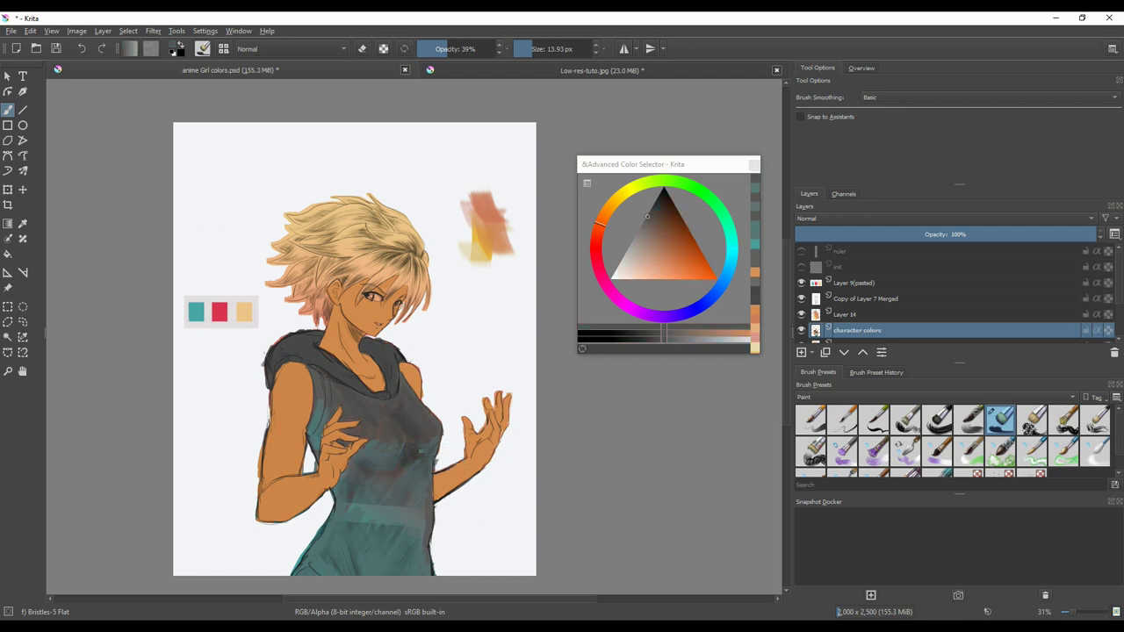
ctrl+click(436, 462)
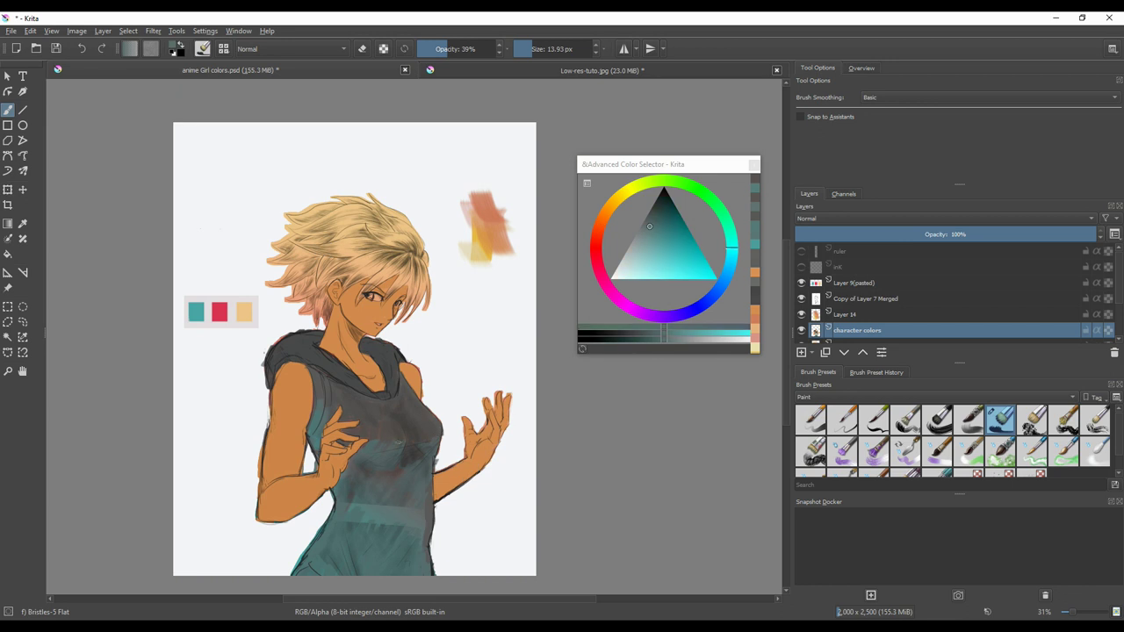
drag(398, 443, 417, 436)
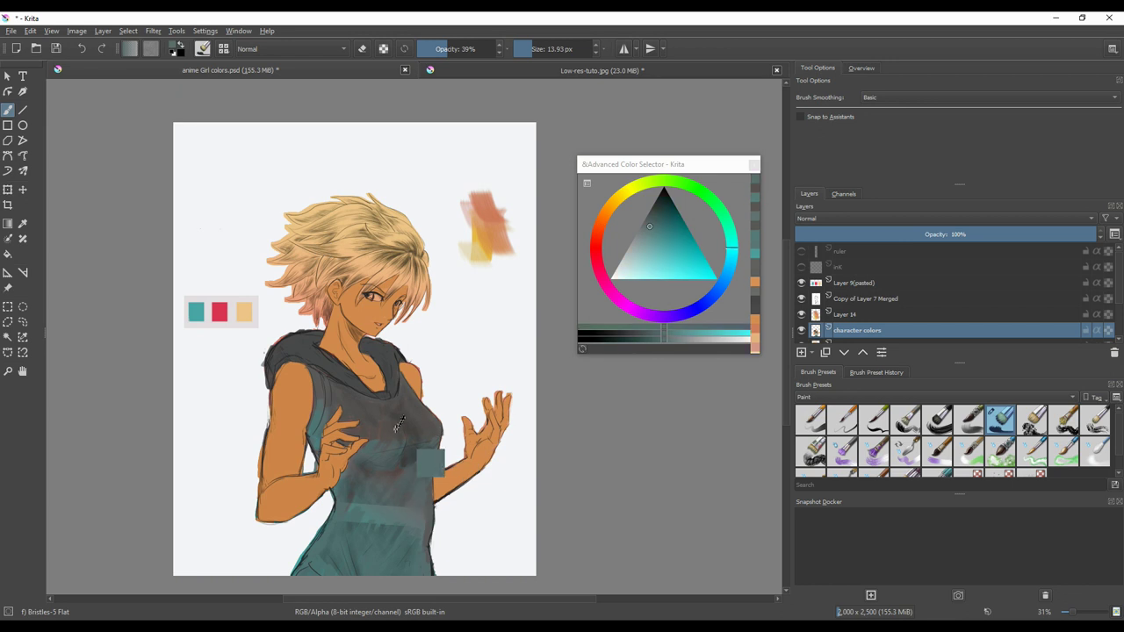
- Paint diagonal fabric folds across the waist and skirt with sampled brown-grey, soften them with muted teal, and save the document
ctrl+click(399, 431)
mouse_move(392, 485)
mouse_down()
mouse_move(370, 522)
mouse_move(353, 514)
mouse_move(411, 472)
mouse_move(393, 548)
mouse_move(414, 532)
mouse_up()
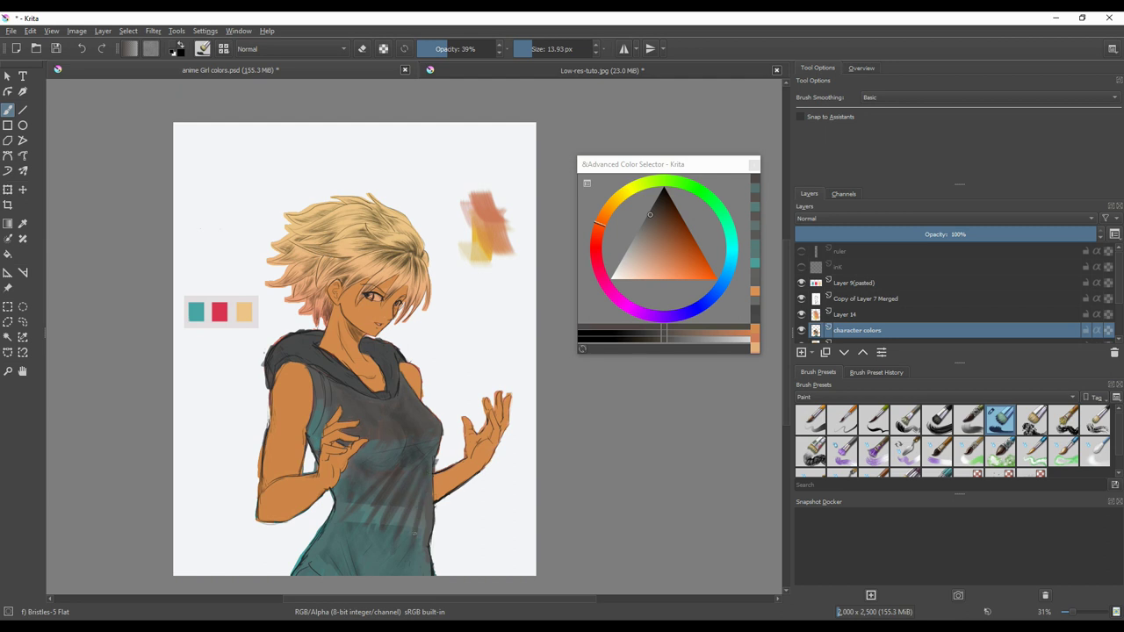
ctrl+click(360, 455)
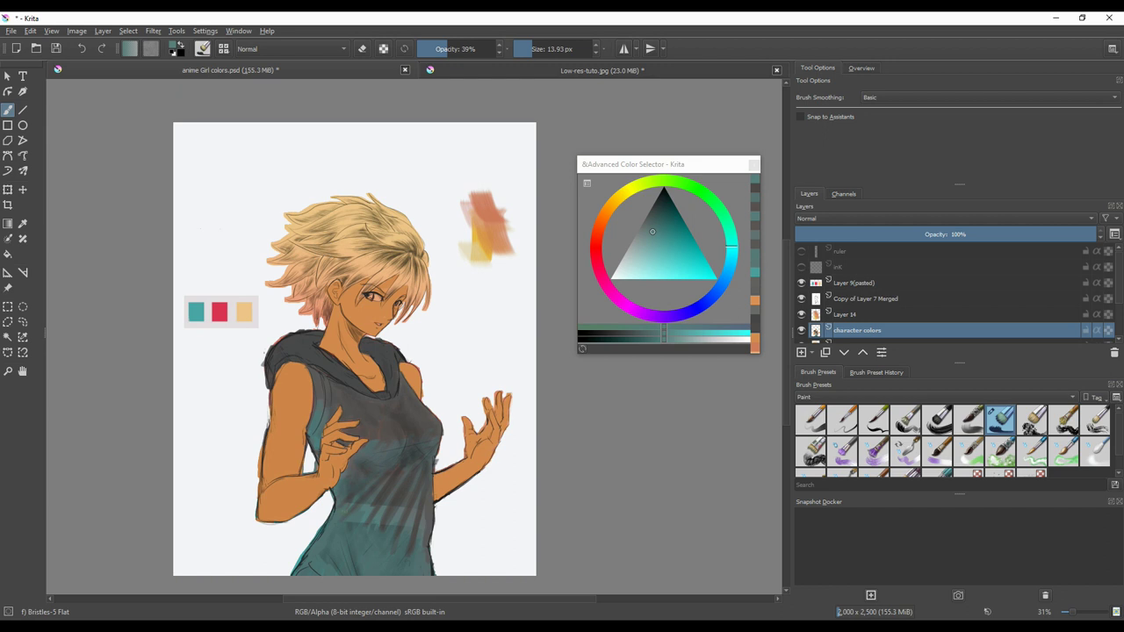
drag(403, 481, 383, 525)
ctrl+click(403, 405)
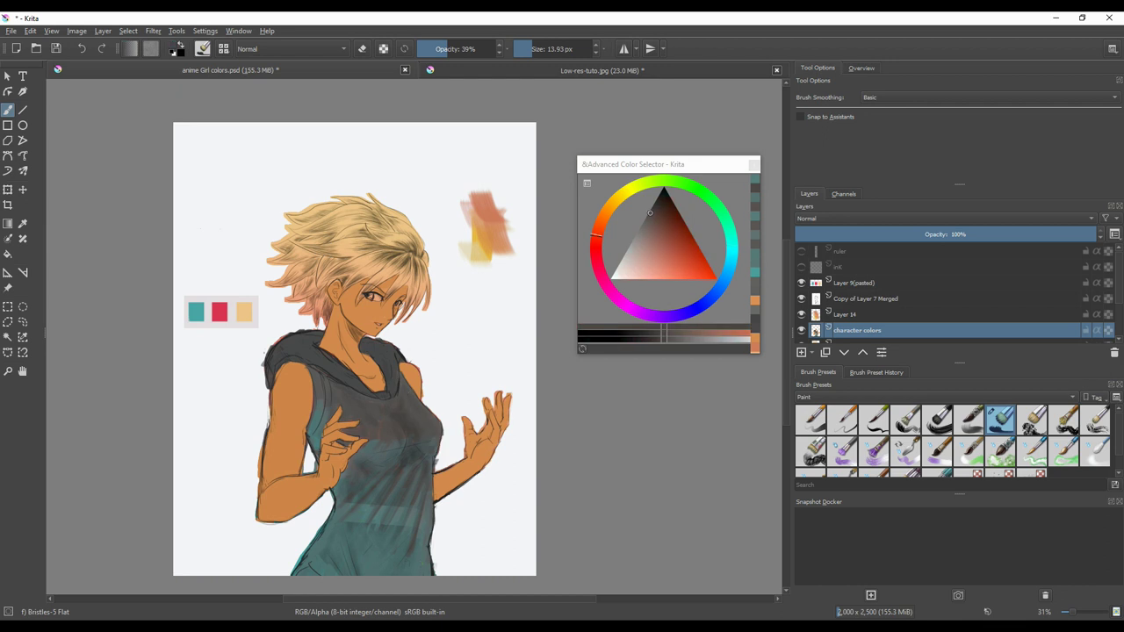
drag(353, 535, 346, 551)
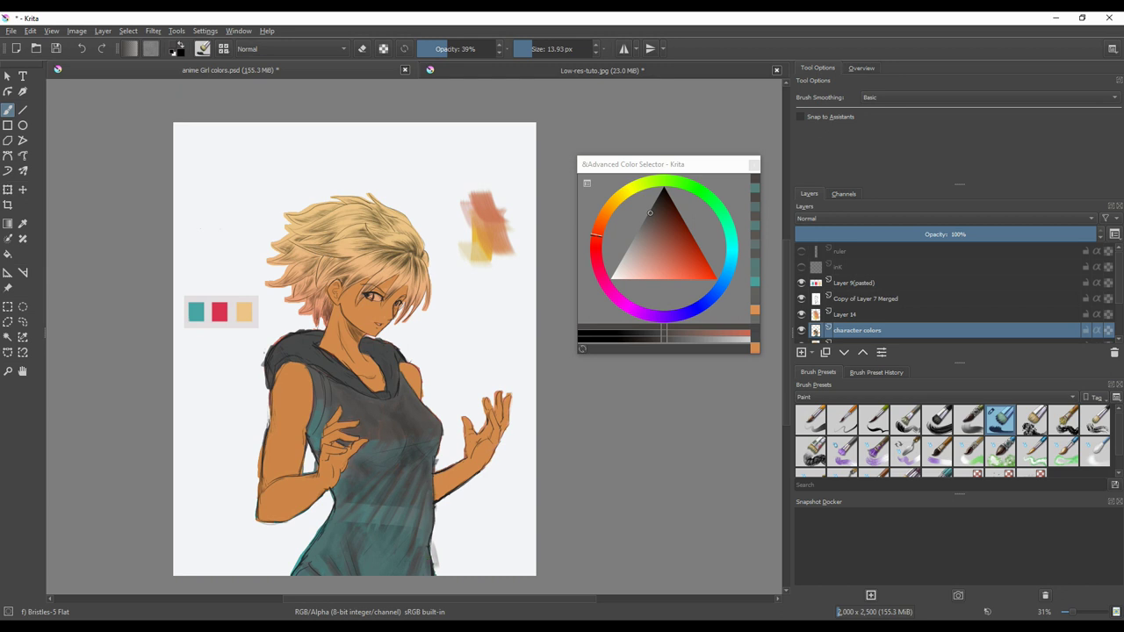
key(ctrl+s)
- Sample the skin colour and paint a small patch on Layer 14, in the empty area below the first test patch
ctrl+click(378, 303)
click(878, 314)
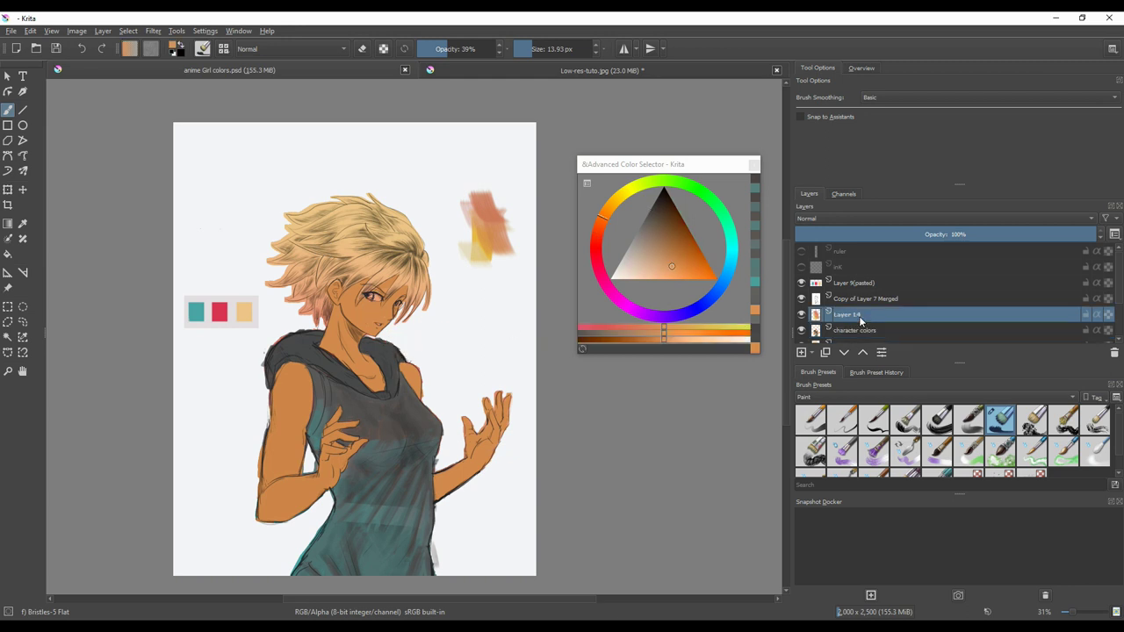
mouse_move(476, 303)
mouse_down()
mouse_move(497, 303)
mouse_move(458, 334)
mouse_move(510, 331)
mouse_up()
key(ctrl+z)
key(ctrl+z)
key(ctrl+z)
key(ctrl+z)
- Sample the teal swatch and blend it over the skin-tone patch's upper corner to mix a muted olive green
ctrl+click(201, 313)
drag(490, 291, 497, 298)
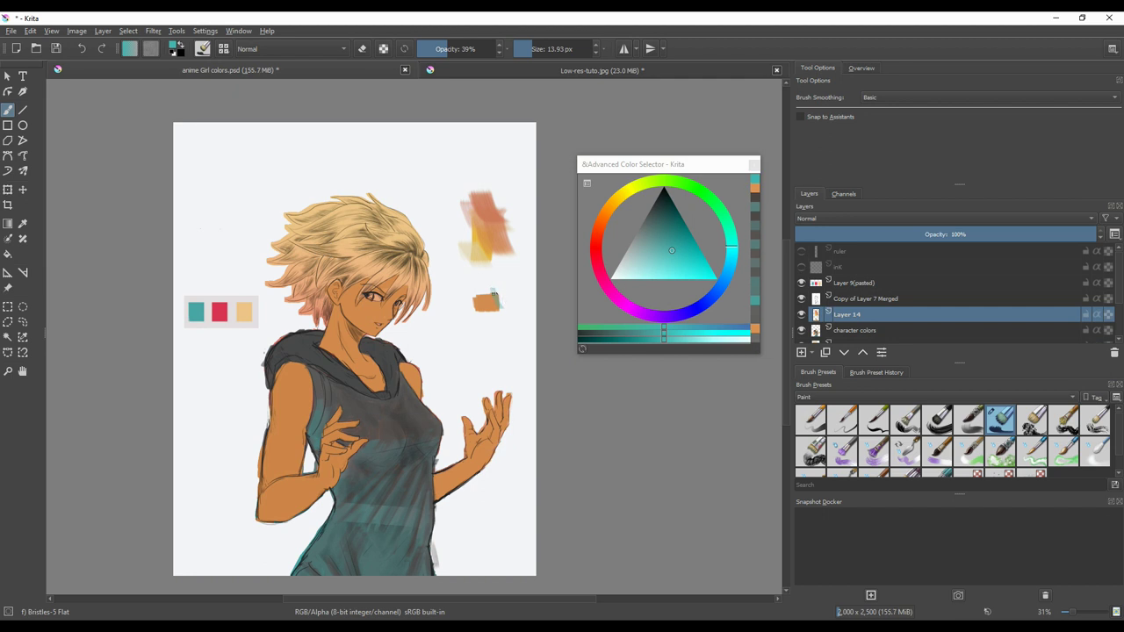
ctrl+click(497, 297)
drag(493, 298, 503, 282)
ctrl+click(503, 281)
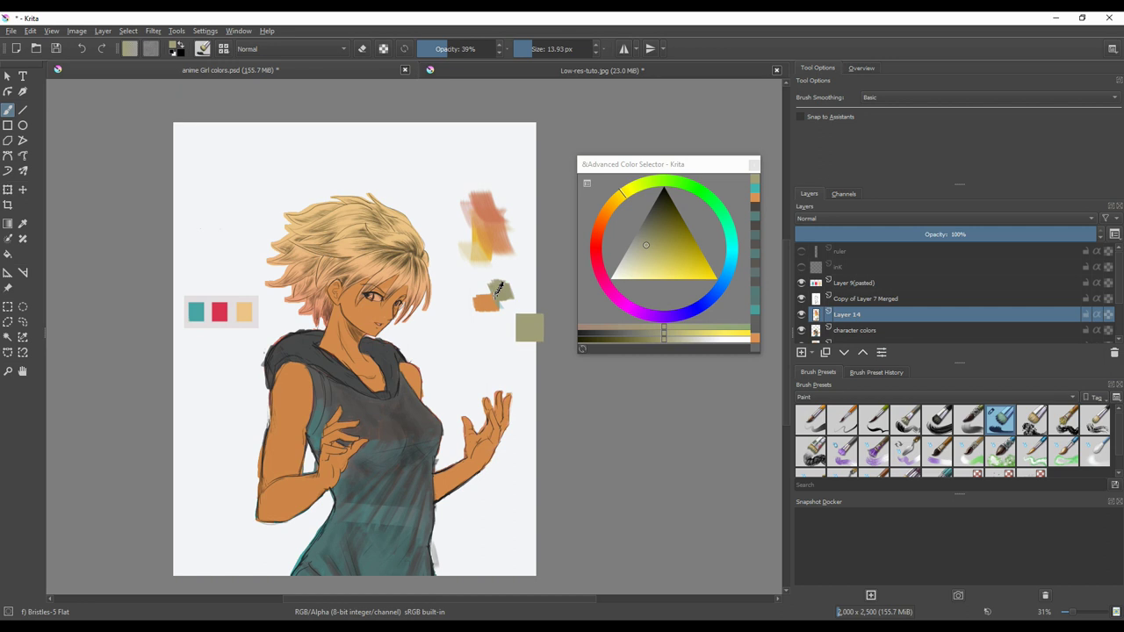
- Mix light and deeper pinks and blend them with the orange along the lower edge of the skin-tone patch
ctrl+click(509, 244)
drag(659, 261, 652, 270)
mouse_move(478, 301)
mouse_down()
mouse_move(475, 319)
mouse_move(458, 313)
mouse_up()
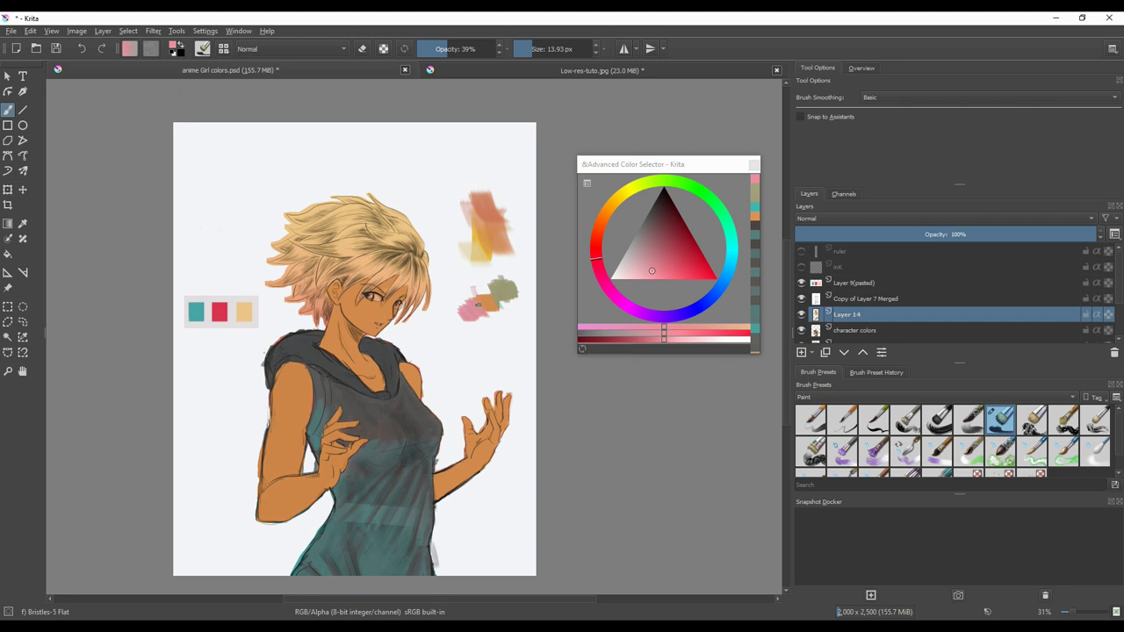
drag(653, 272, 661, 269)
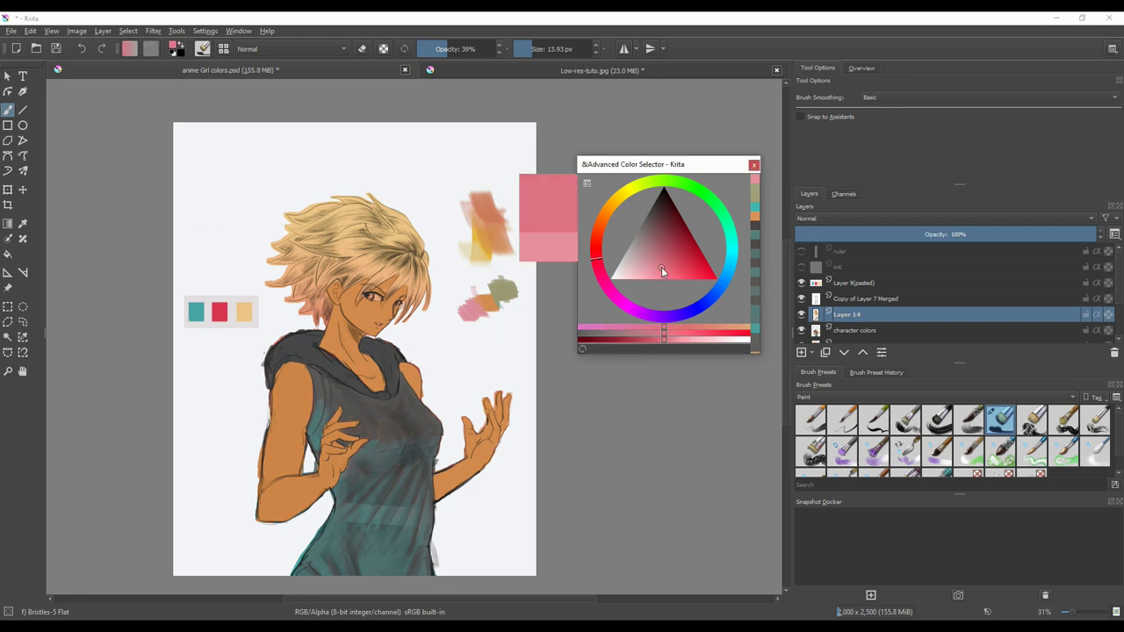
ctrl+click(486, 305)
drag(481, 319, 493, 321)
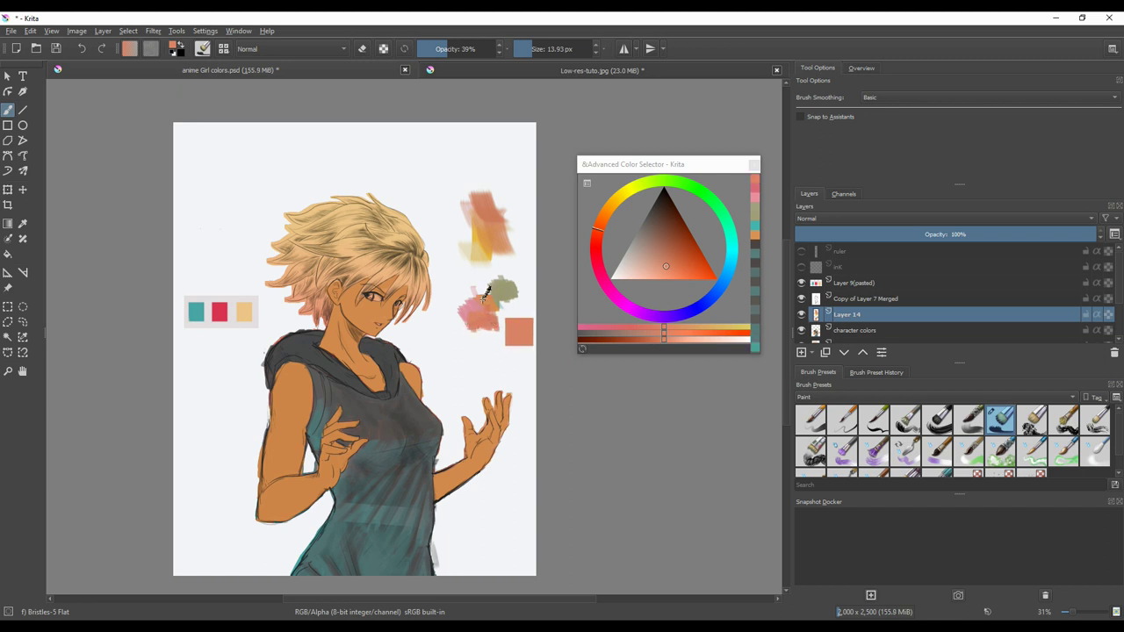
- Sample the skin colour from the face, lighten it slightly and blend it over the middle of the test patch
ctrl+click(385, 309)
drag(479, 297, 474, 291)
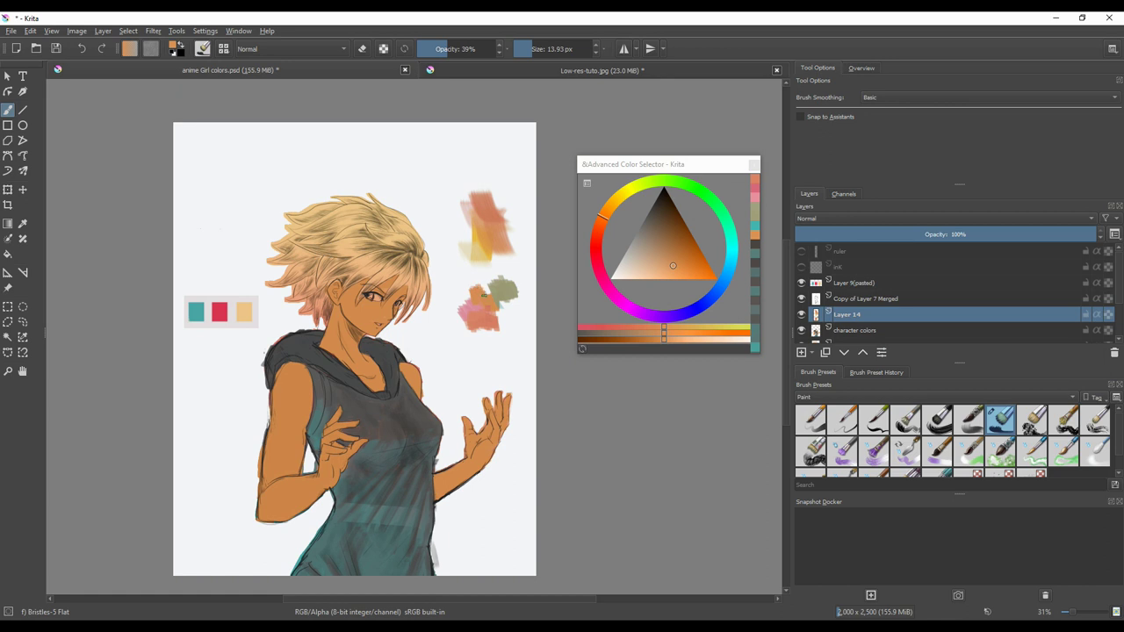
drag(676, 266, 672, 272)
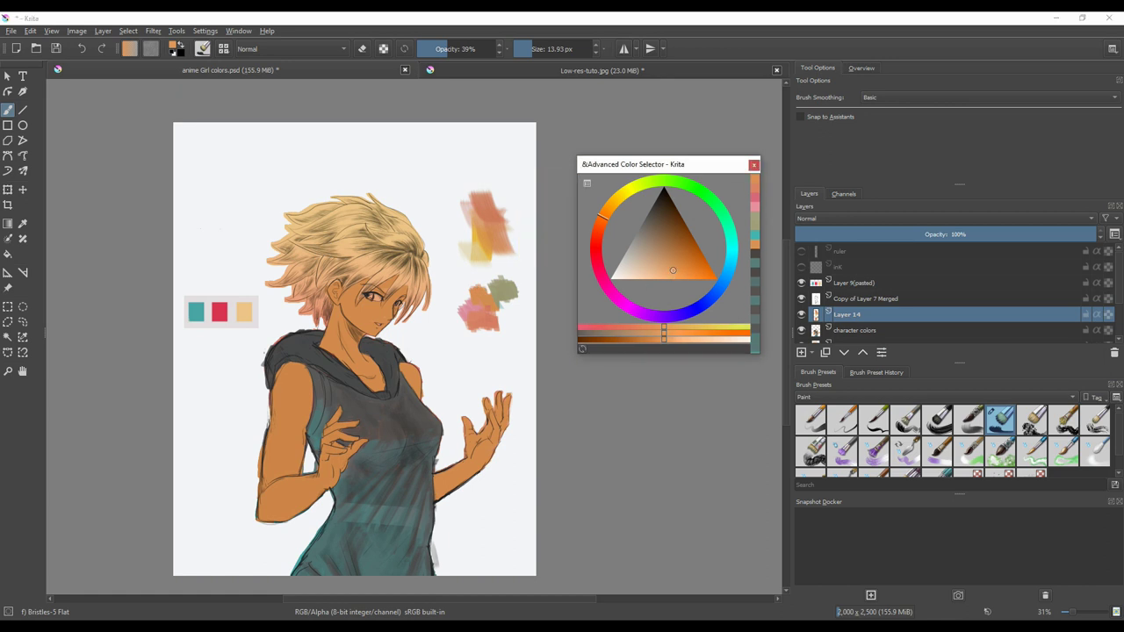
drag(469, 304, 482, 316)
- Sample the red swatch, lighten it and blend coral strokes over the side and lower edge of the test patch
ctrl+click(218, 314)
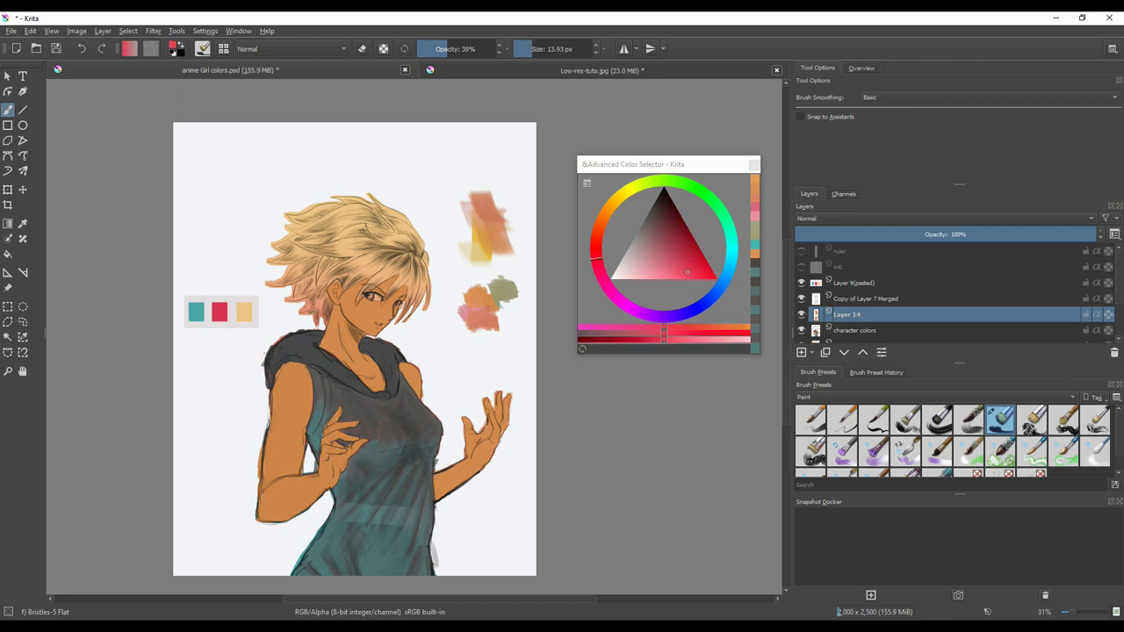
click(669, 272)
mouse_move(474, 297)
mouse_down()
mouse_move(463, 312)
mouse_move(471, 285)
mouse_move(466, 335)
mouse_up()
ctrl+click(467, 304)
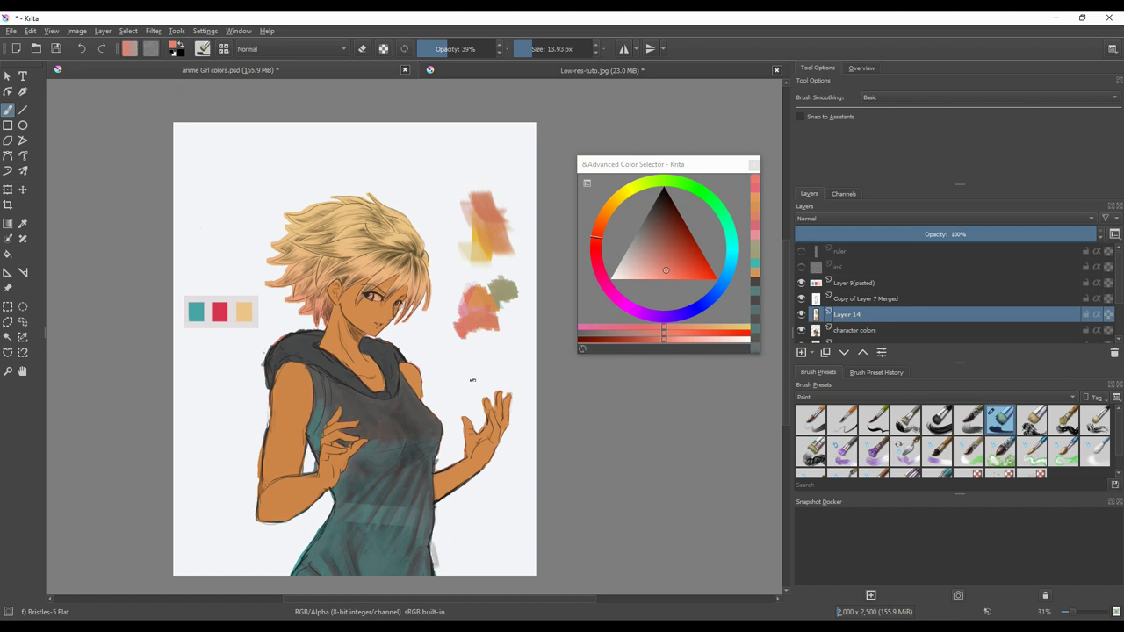
- Rename the layer holding the test colour patches to "palettes"
double_click(847, 314)
text(palettes)
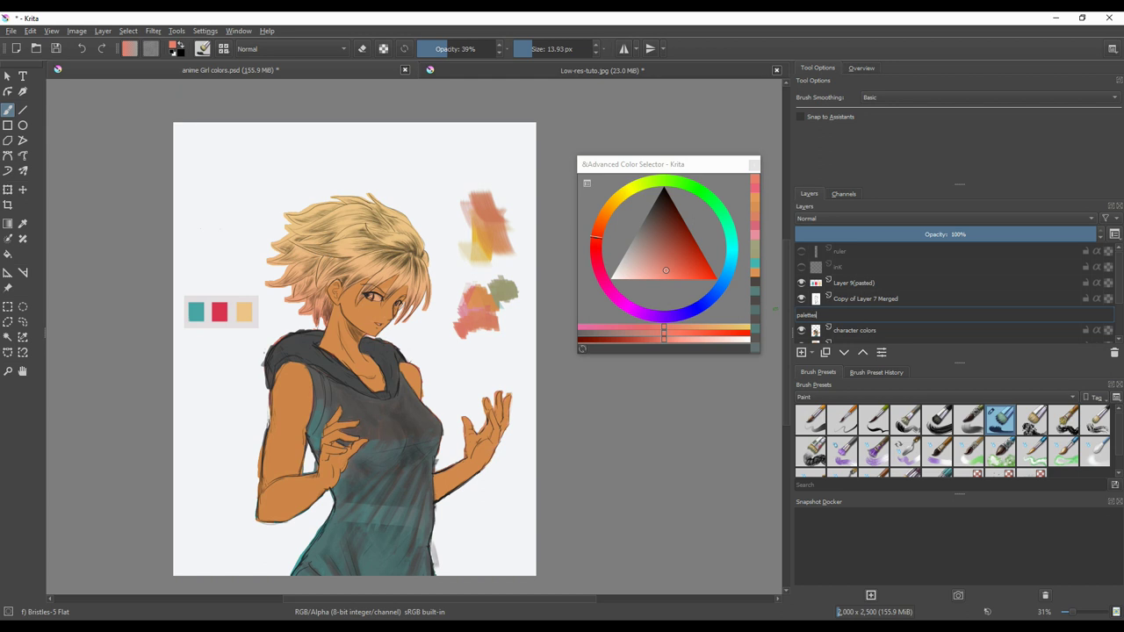
key(Return)
- Add a new paint layer above the character colours and name it "Shading 1"
click(801, 352)
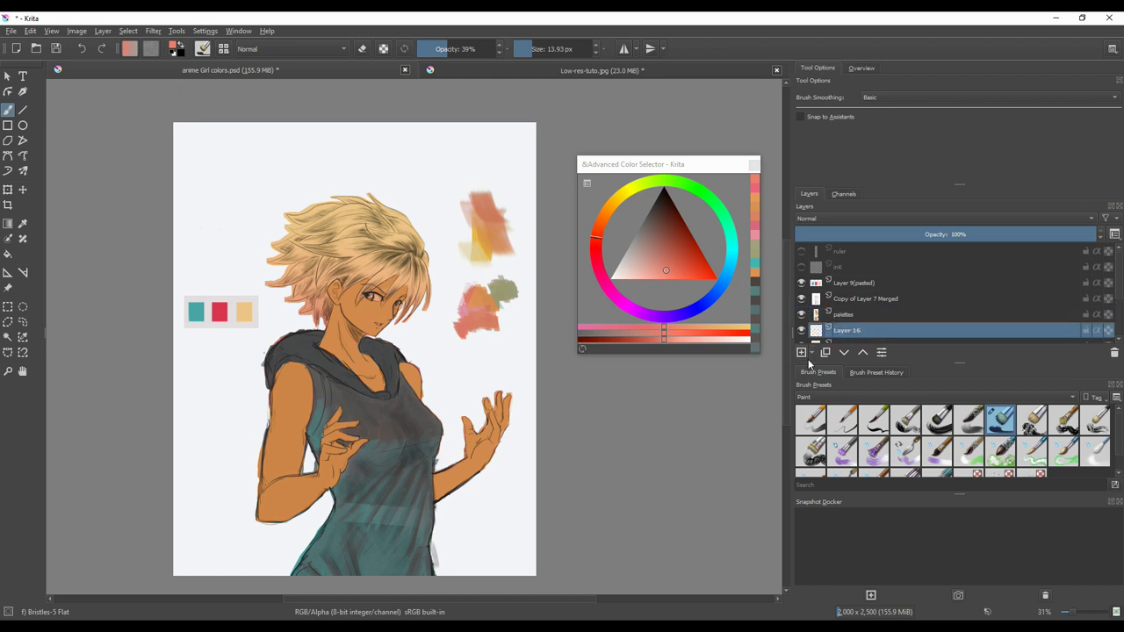
double_click(846, 331)
text(Shad)
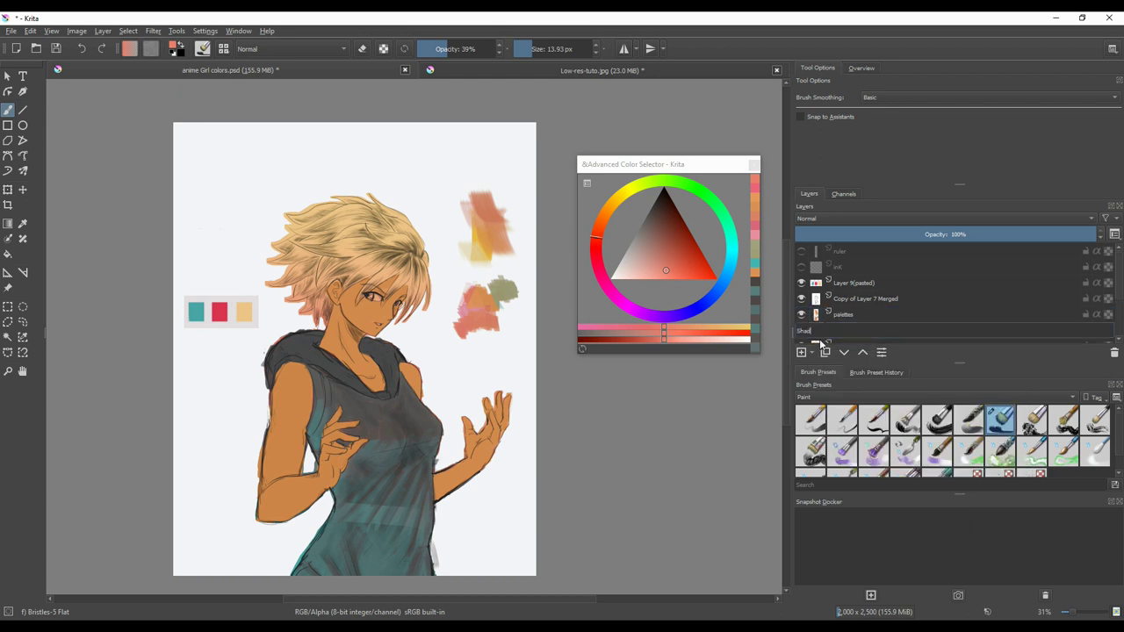
text(ing 1)
key(Return)
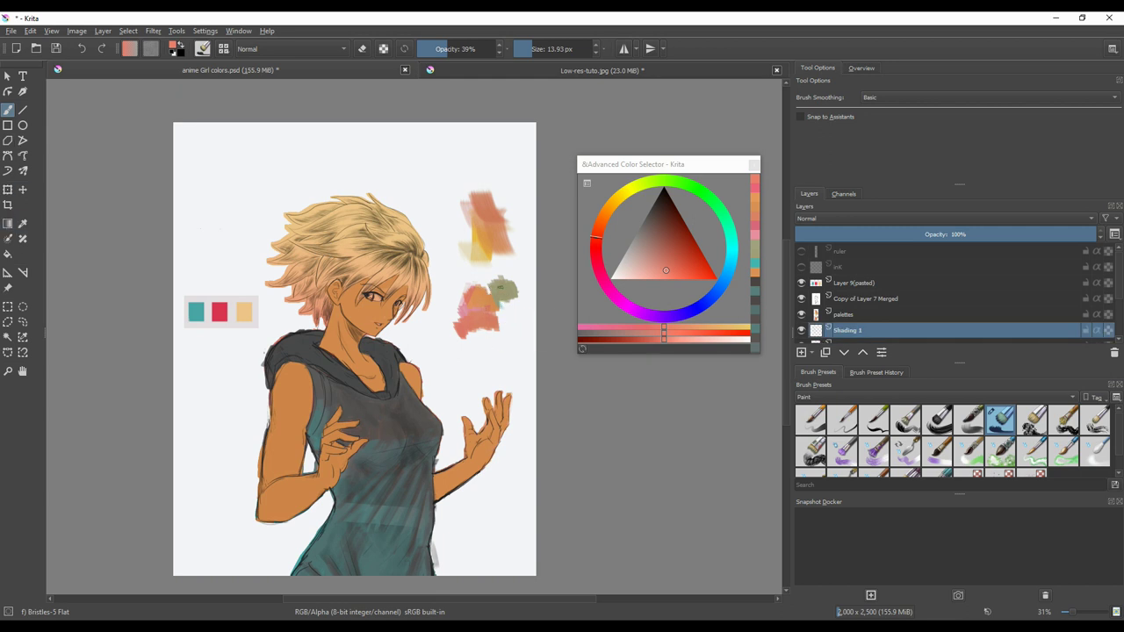
- Sample the olive green from the test patch, lighten it to a pale yellow and try a stroke on the cheek
ctrl+click(316, 412)
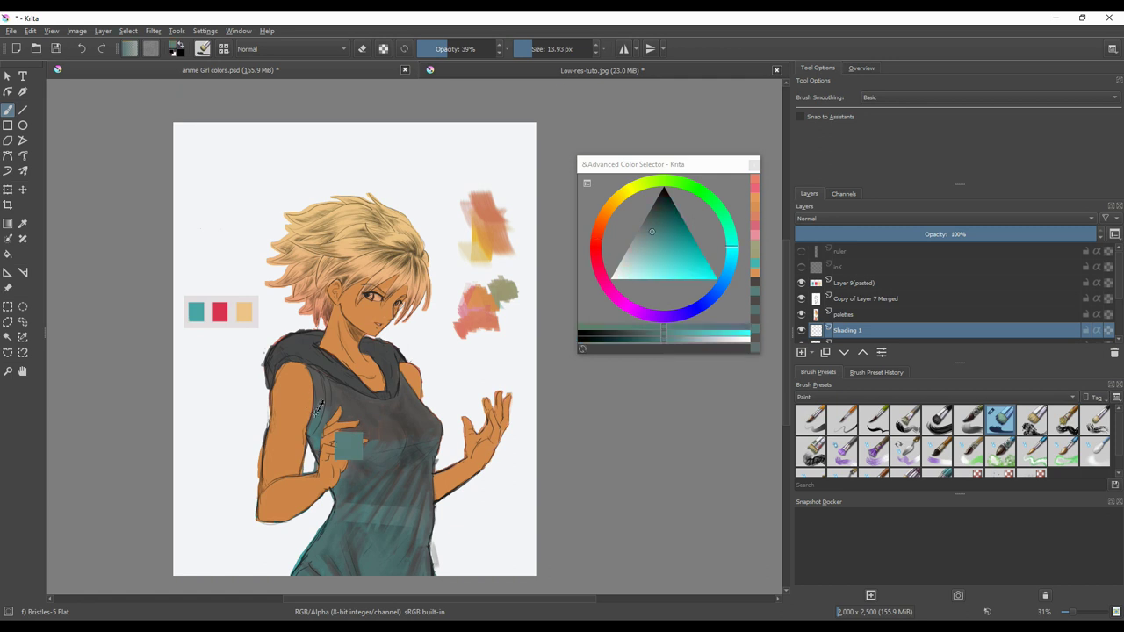
ctrl+click(500, 299)
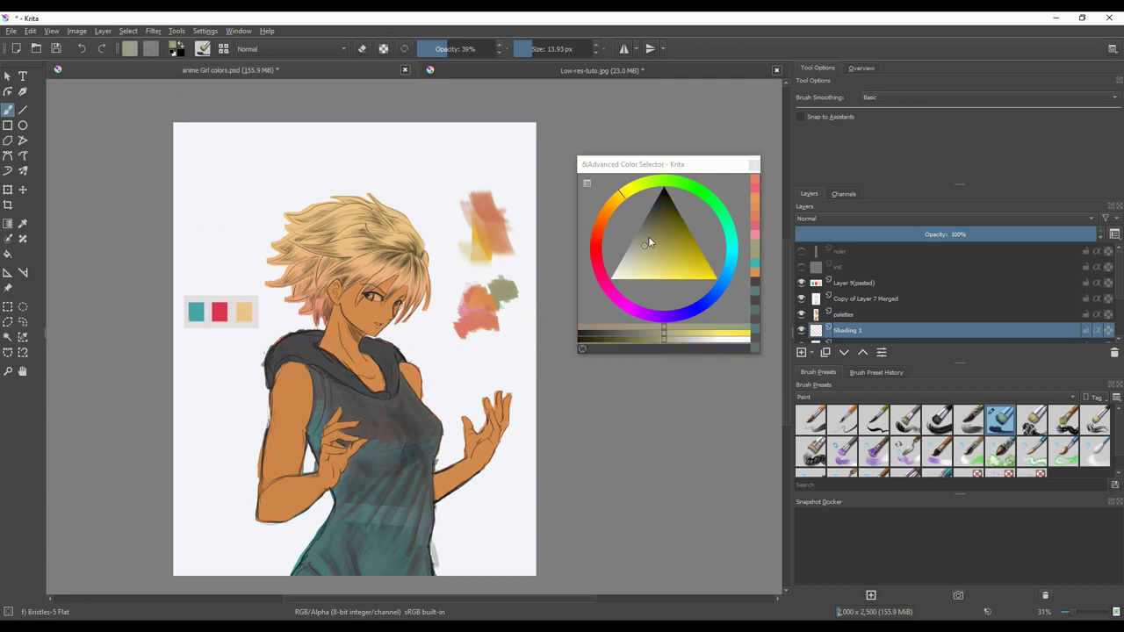
click(649, 260)
drag(649, 263, 638, 267)
drag(368, 303, 379, 306)
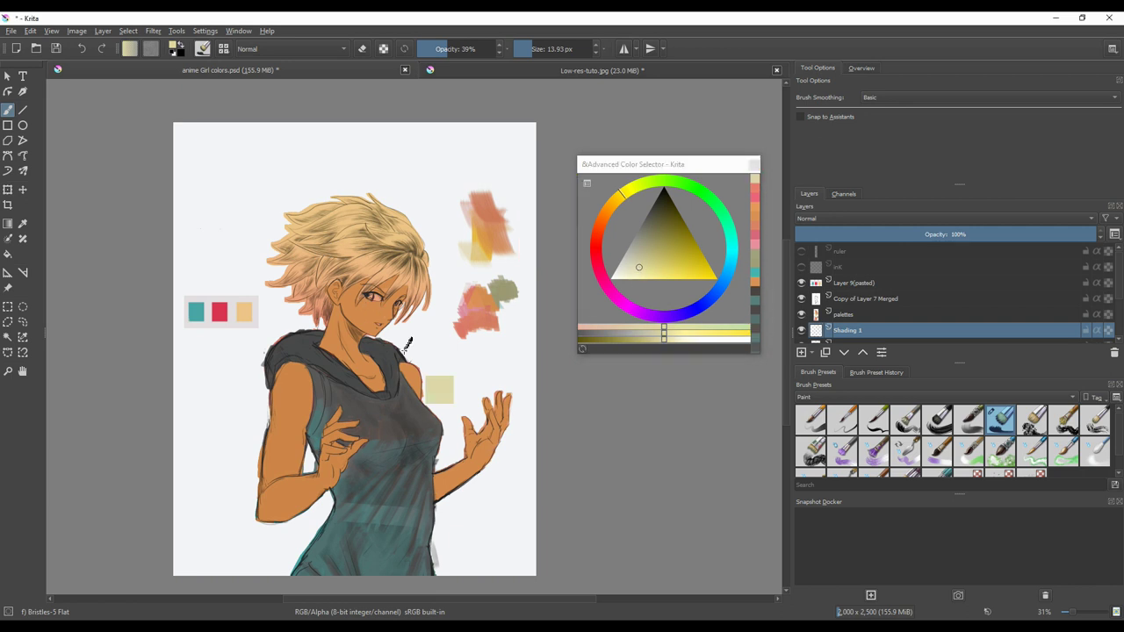
- Mix more saturated and darker yellows, dab yellow beside the olive patch and raise the brush opacity to 64%
click(655, 264)
drag(655, 264, 665, 259)
click(669, 265)
mouse_move(513, 299)
mouse_down()
mouse_move(511, 310)
mouse_move(519, 298)
mouse_up()
drag(674, 246, 659, 252)
click(472, 49)
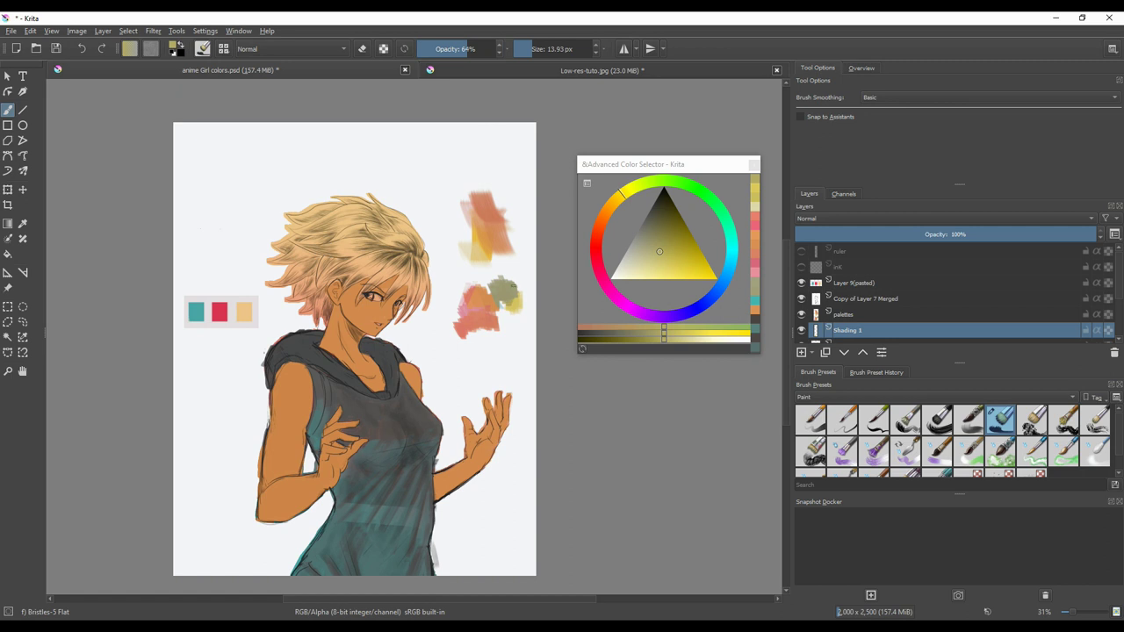
- Sample the yellow dab, paint it over the cheek, forehead and chin, and save the document
ctrl+click(516, 300)
mouse_move(369, 303)
mouse_down()
mouse_move(371, 321)
mouse_move(392, 314)
mouse_up()
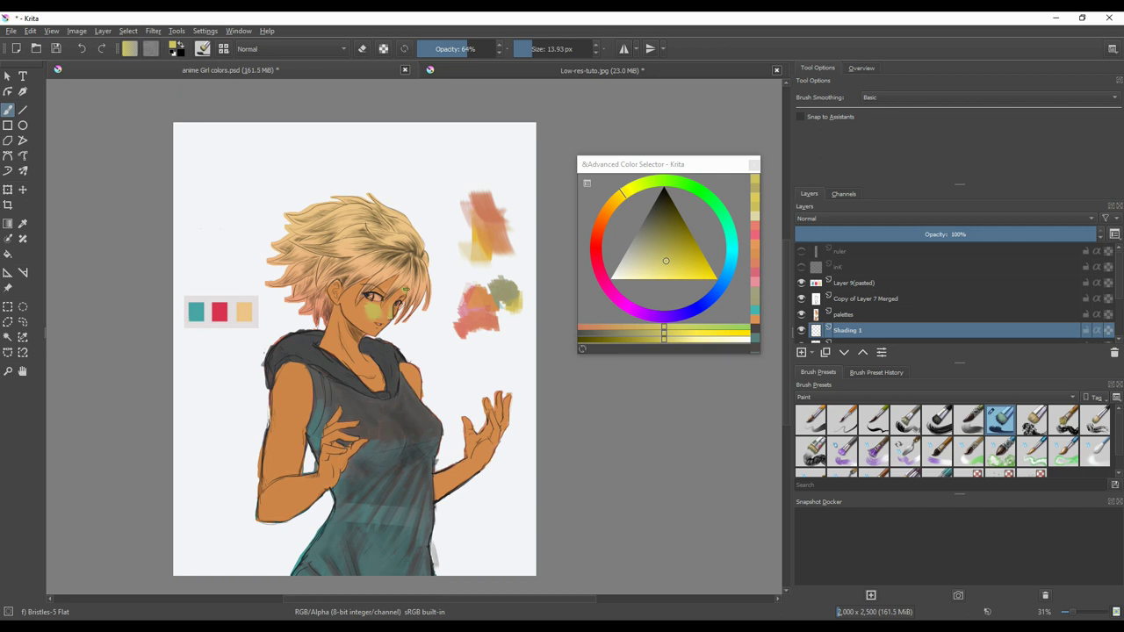
click(392, 281)
drag(372, 321, 368, 328)
key(ctrl+s)
- Erase part of the yellow paint from the cheek and face, leaving a smaller patch under the eye
mouse_move(806, 329)
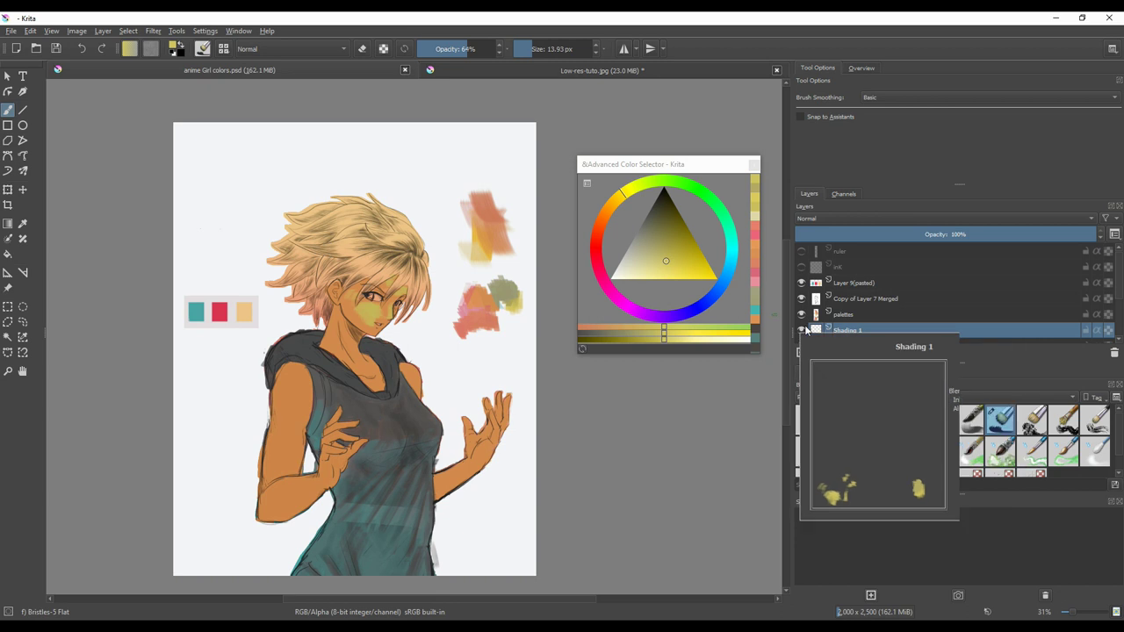
key(t)
key(b)
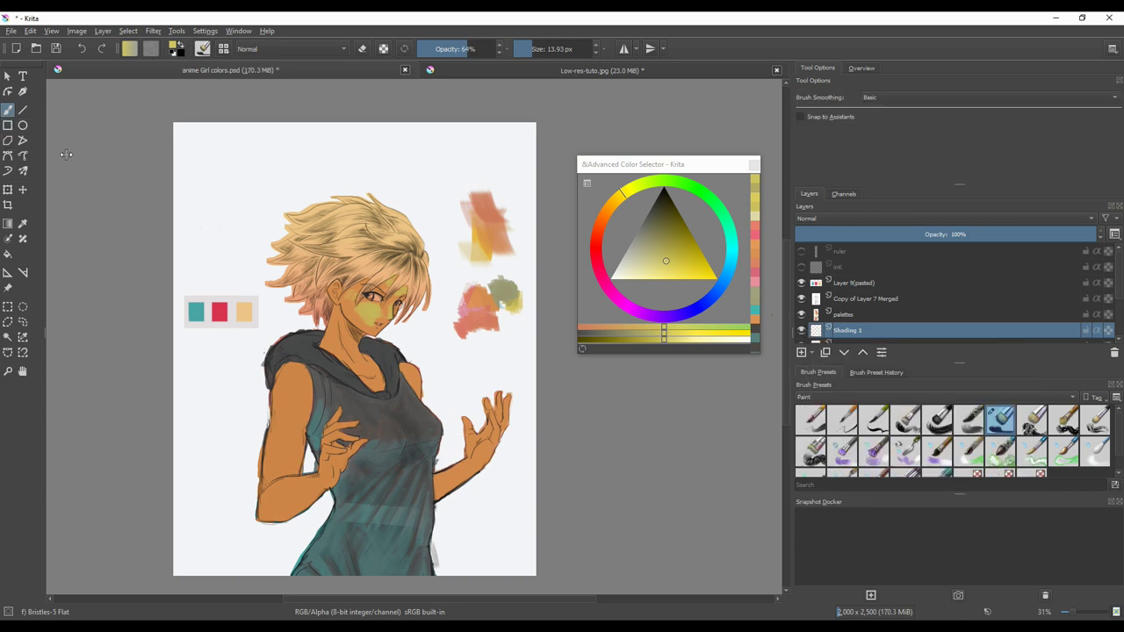
key(e)
drag(355, 309, 382, 319)
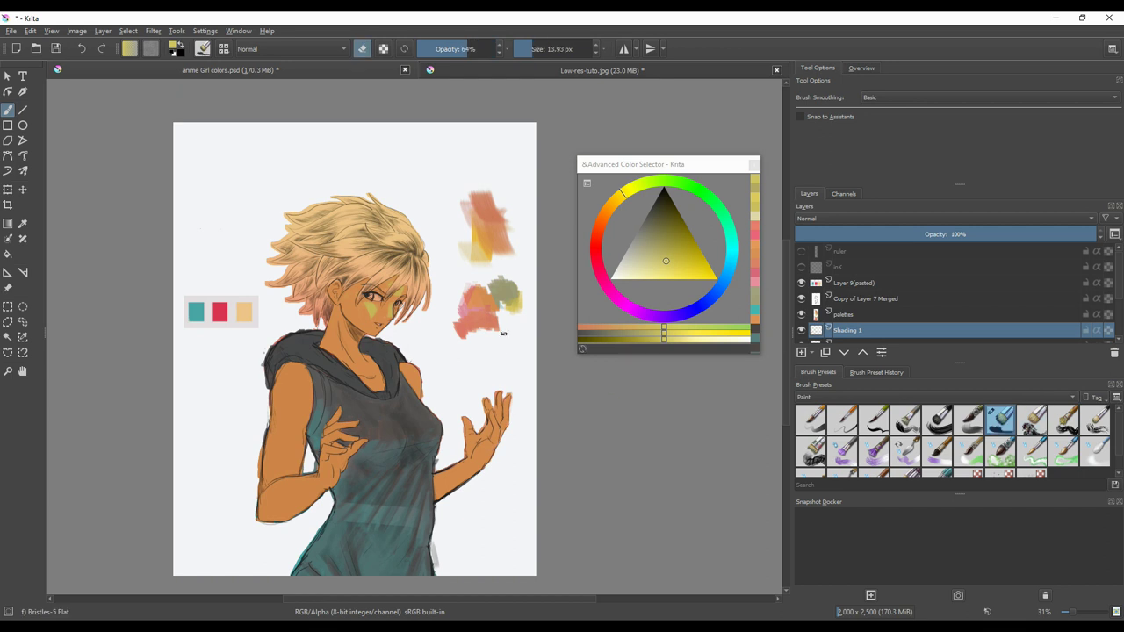
- Sample the yellow from the test patch and paint light strokes along the side of the face and near the far eye
ctrl+click(521, 303)
drag(501, 341, 501, 353)
key(ctrl+z)
drag(341, 288, 368, 321)
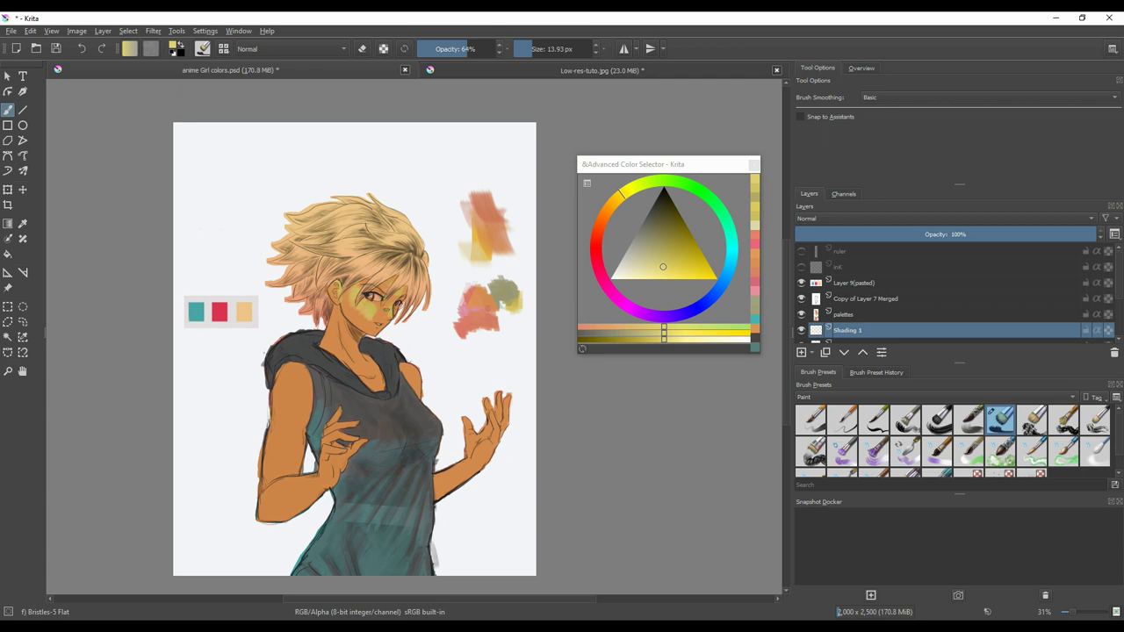
drag(401, 299, 393, 302)
- Sample the pink from the test patch, lighten it and brush it along the jaw and the lower hair tips
ctrl+click(457, 311)
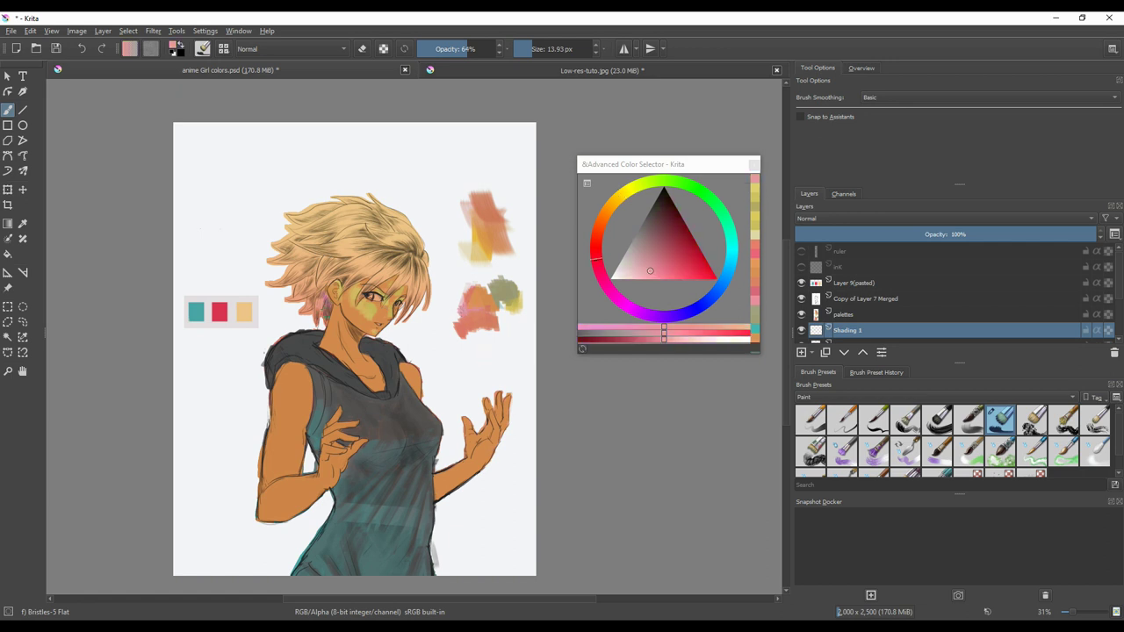
drag(671, 270, 647, 267)
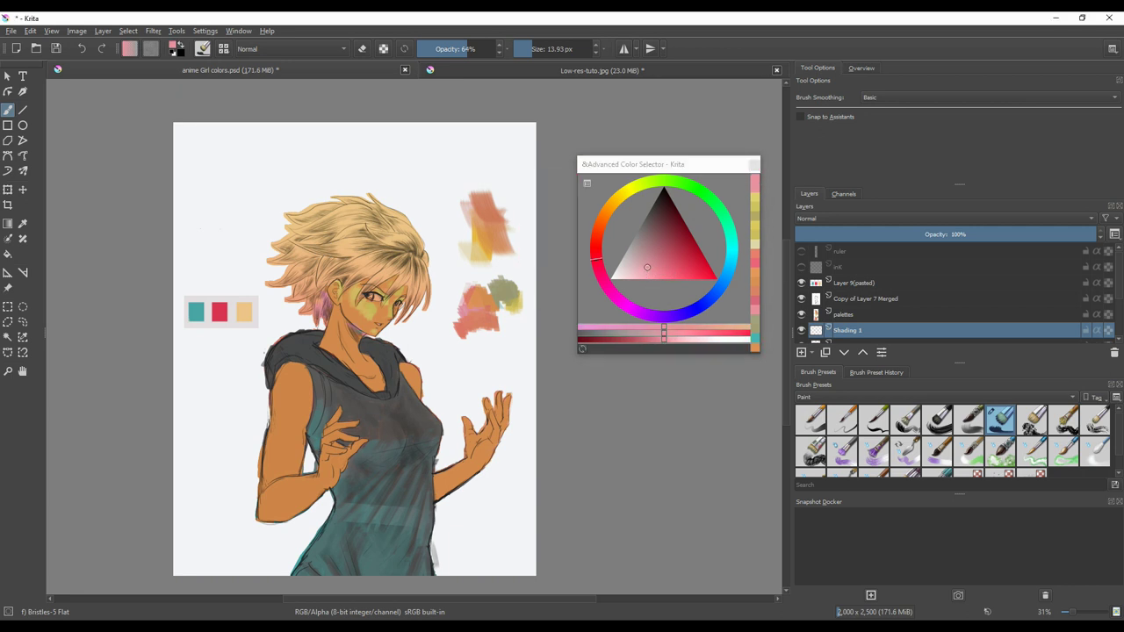
mouse_move(368, 334)
mouse_down()
mouse_move(379, 330)
mouse_move(356, 317)
mouse_up()
mouse_move(279, 284)
mouse_down()
mouse_move(299, 274)
mouse_move(284, 267)
mouse_up()
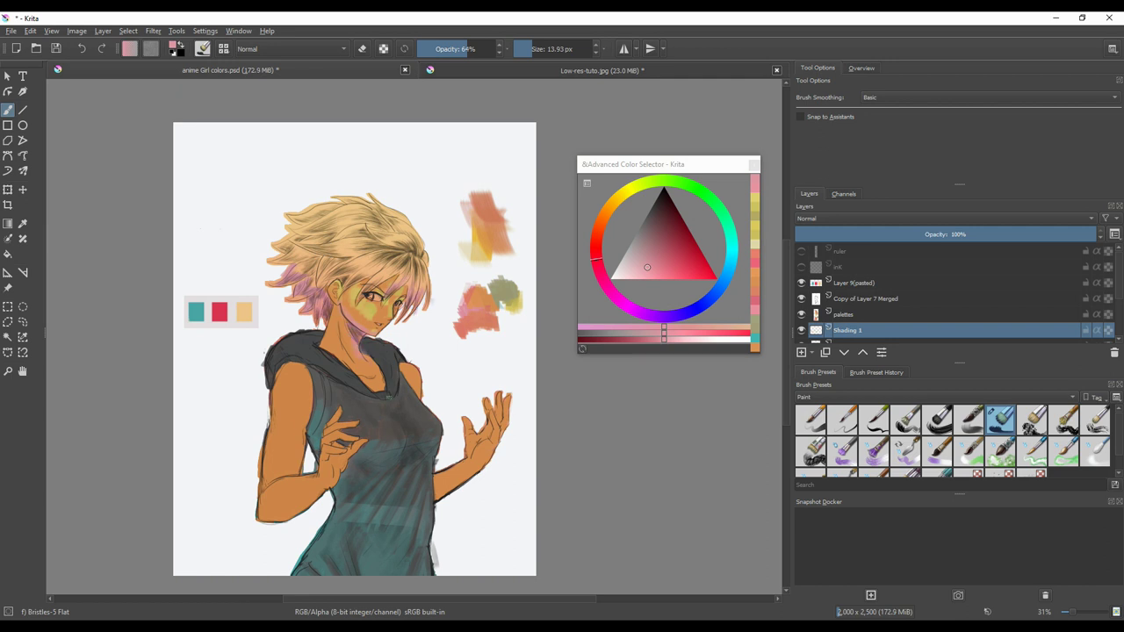
- Paint pink bounce light along the undersides of both forearms, the raised hand's edge and the dress's lower side
mouse_move(300, 426)
mouse_down()
mouse_move(298, 467)
mouse_move(272, 514)
mouse_up()
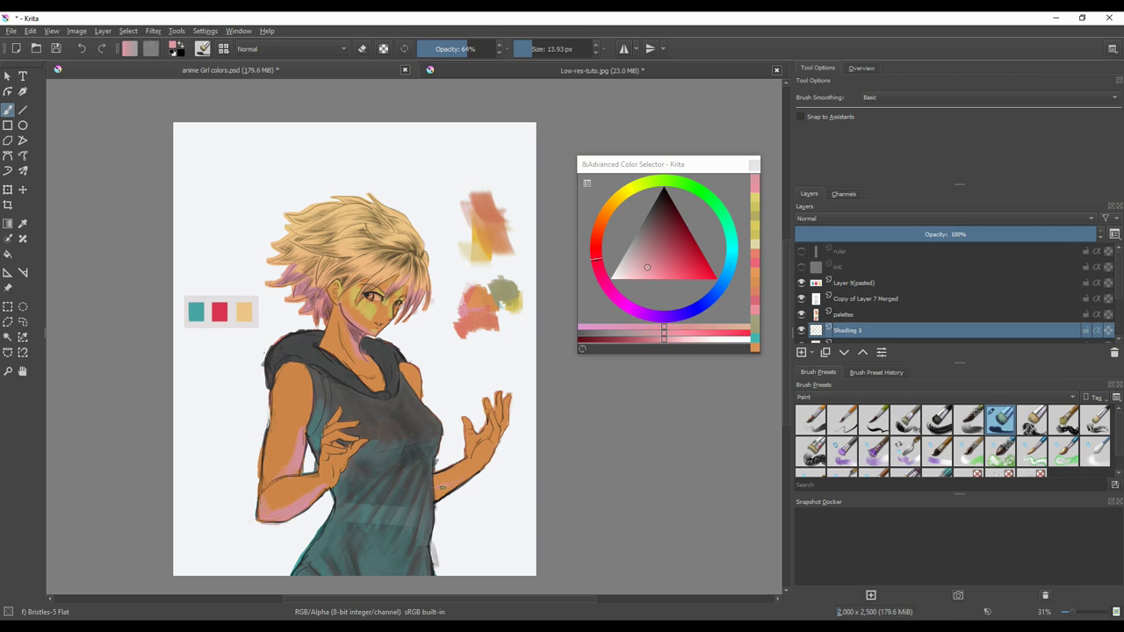
drag(510, 398, 504, 420)
mouse_move(432, 492)
mouse_down()
mouse_move(424, 572)
mouse_move(416, 506)
mouse_move(408, 570)
mouse_up()
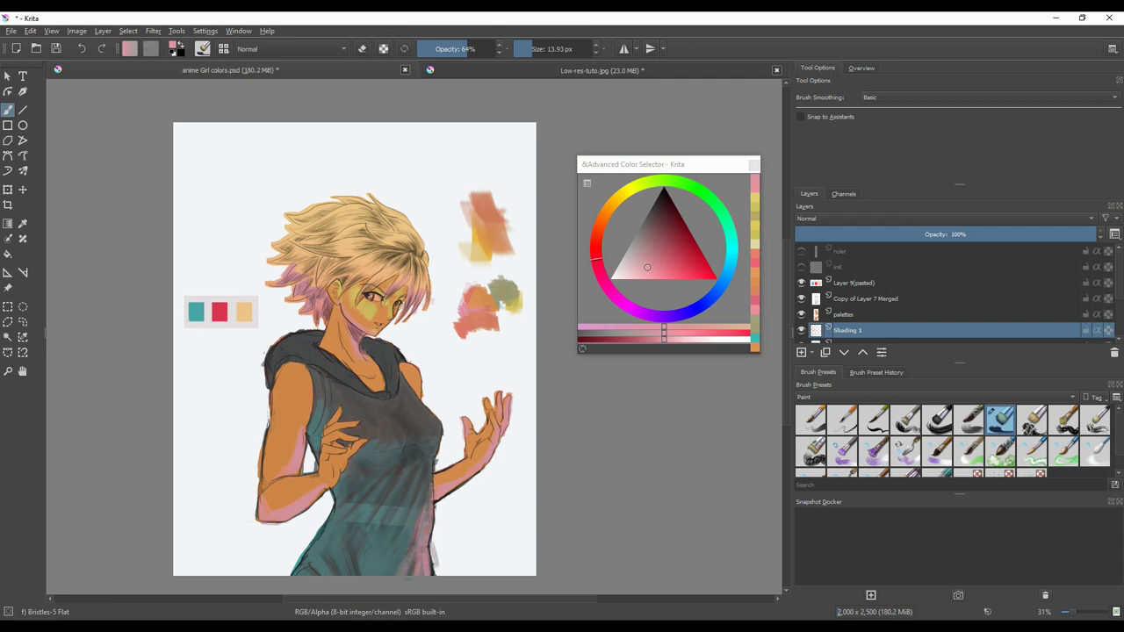
key(super)
key(super)
- Sample the teal from the dress, lighten it and paint it over the cheek, temple and neck
ctrl+click(322, 414)
drag(365, 303, 374, 308)
key(ctrl+z)
key(ctrl+z)
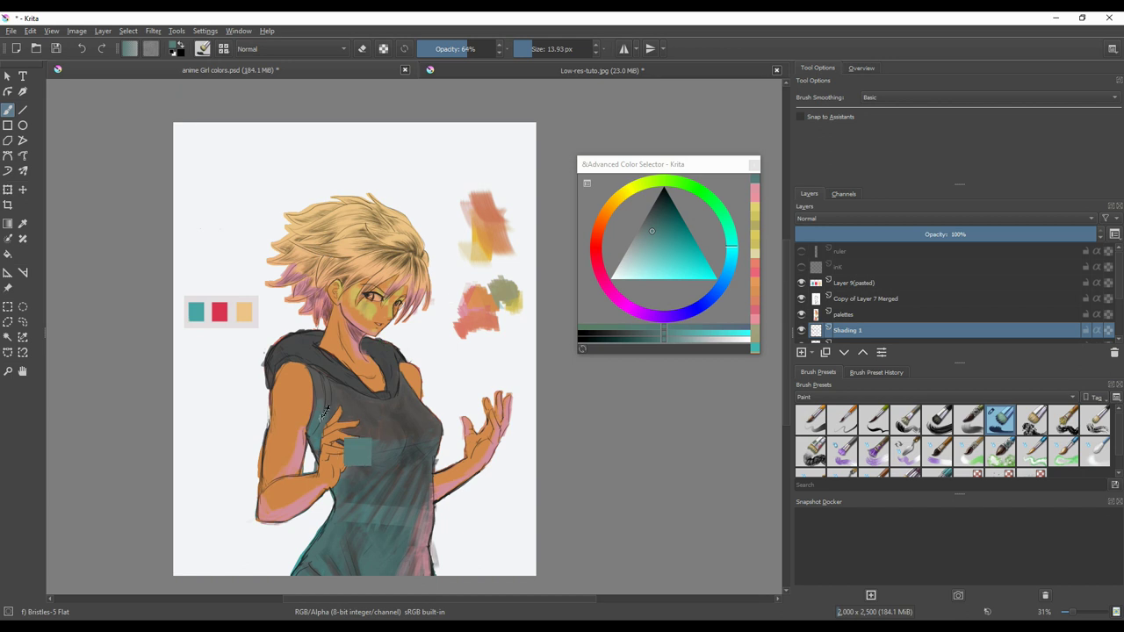
click(647, 248)
drag(648, 251, 642, 249)
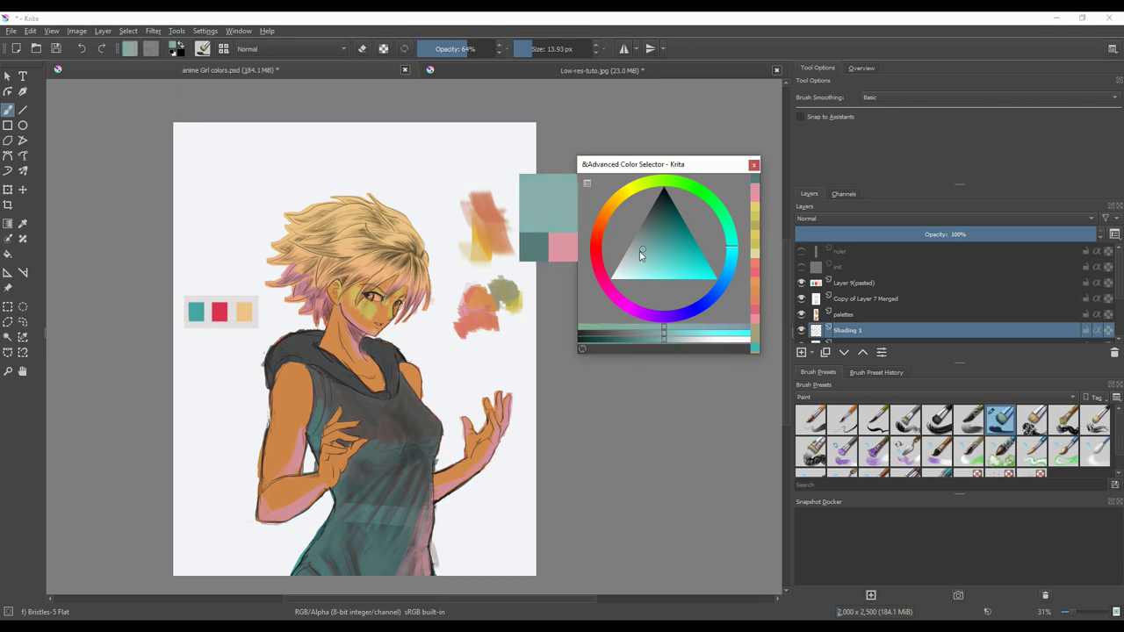
drag(363, 302, 370, 308)
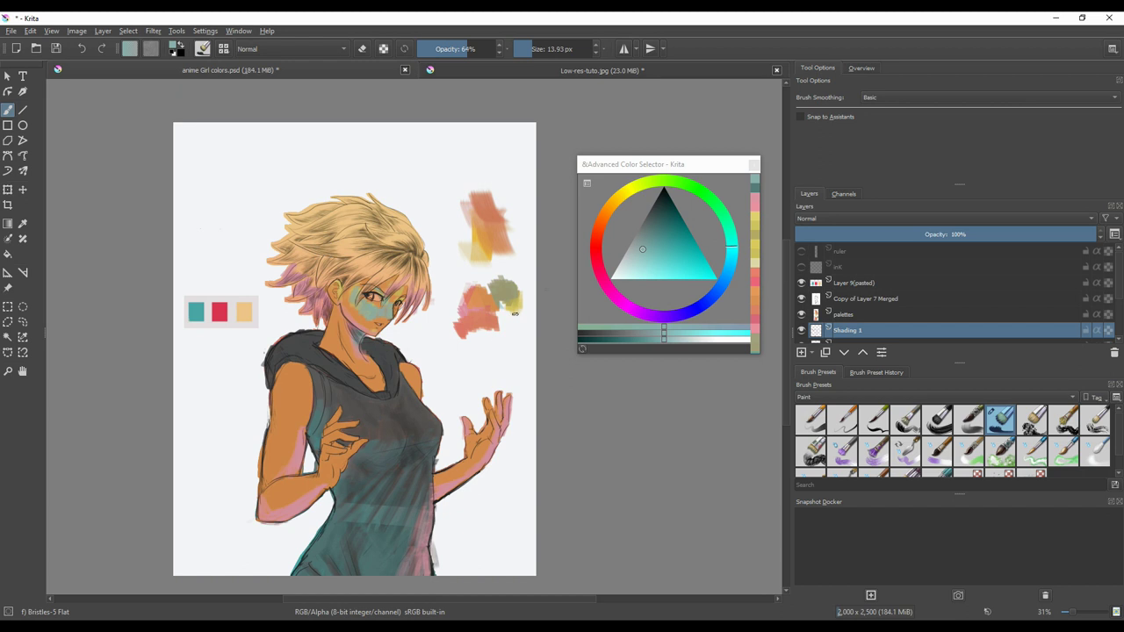
- Sample the pink from the forearm, brush it down the neck and across the dress folds, and compare with the shading layer hidden
ctrl+click(297, 456)
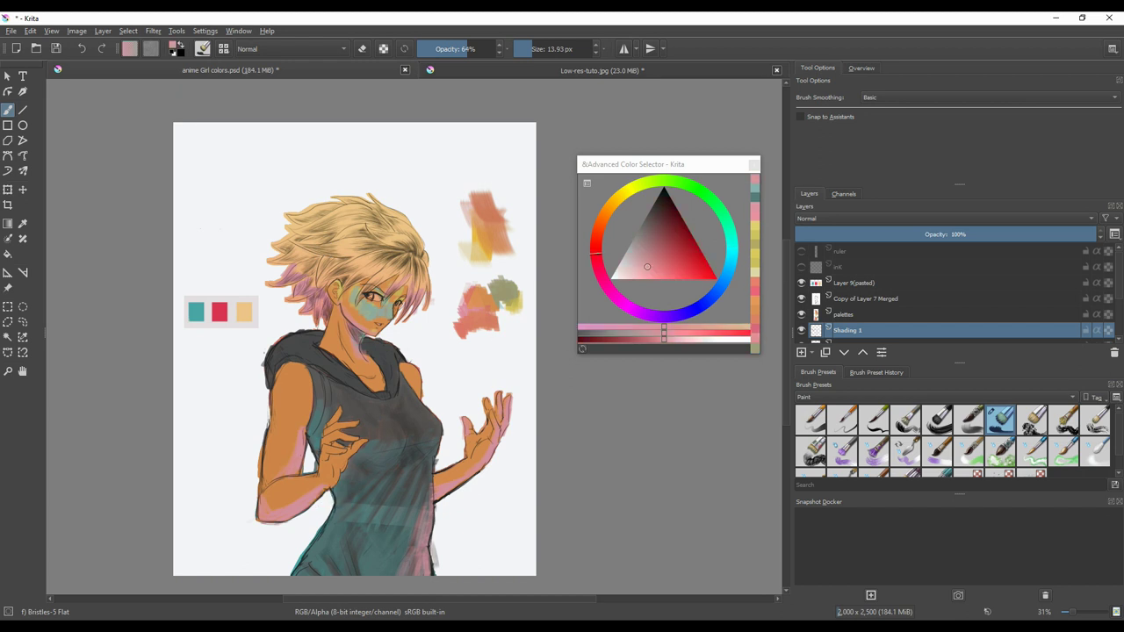
mouse_move(357, 350)
mouse_down()
mouse_move(363, 341)
mouse_move(387, 380)
mouse_move(377, 352)
mouse_move(395, 387)
mouse_move(362, 386)
mouse_up()
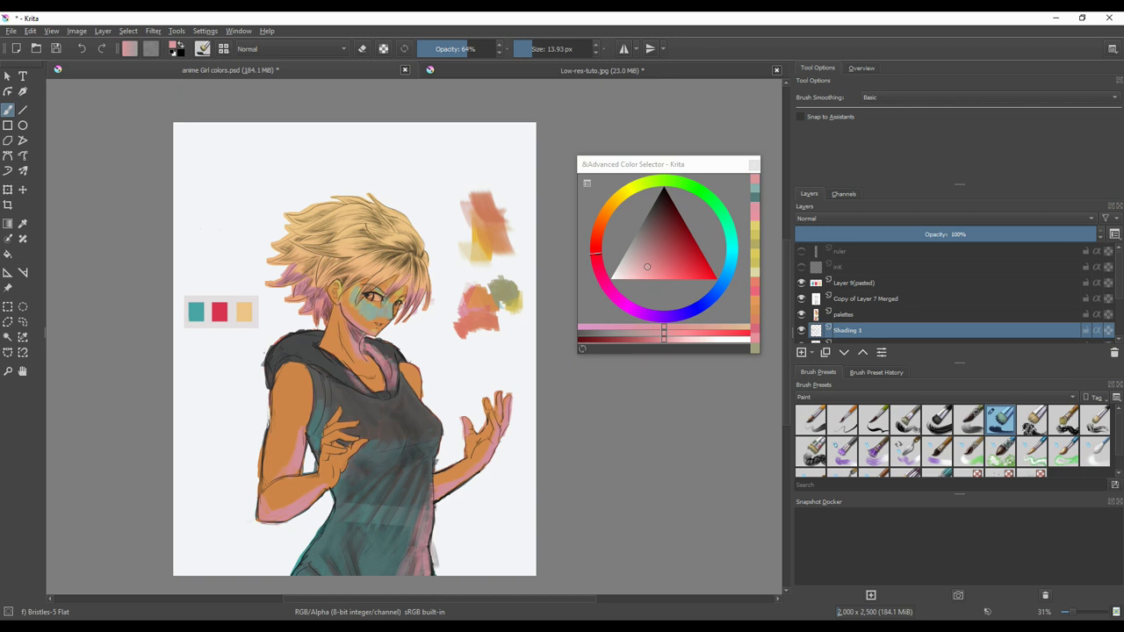
mouse_move(432, 446)
mouse_down()
mouse_move(420, 486)
mouse_move(409, 465)
mouse_move(369, 457)
mouse_move(377, 448)
mouse_up()
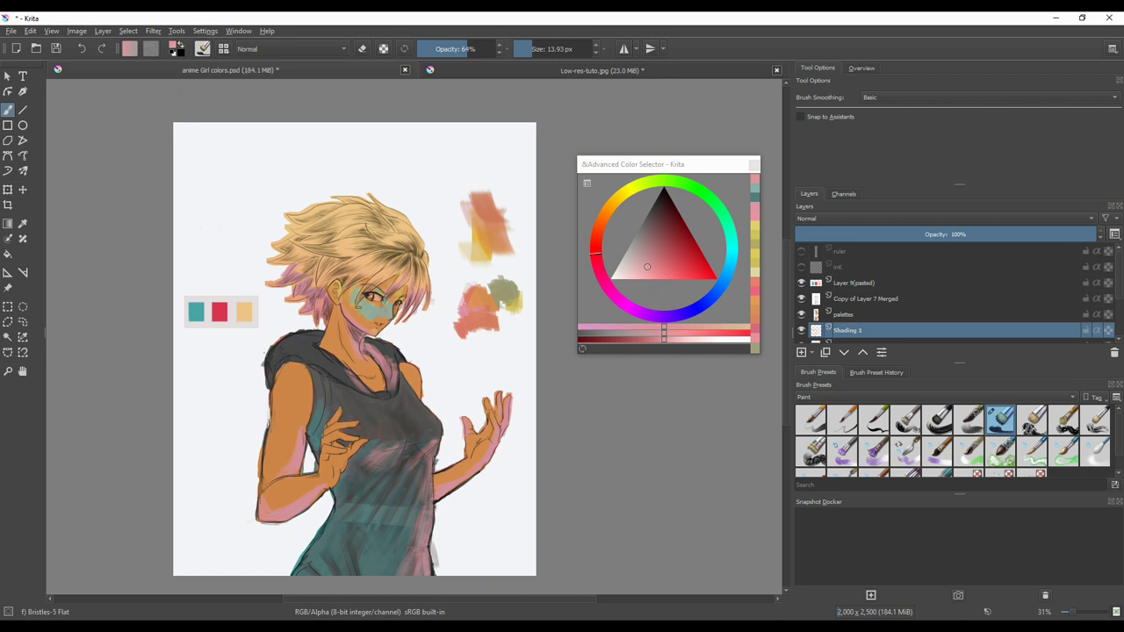
click(800, 332)
click(801, 332)
- Sample the yellow from the test patch, mute it and paint it over the far side of the face
ctrl+click(517, 305)
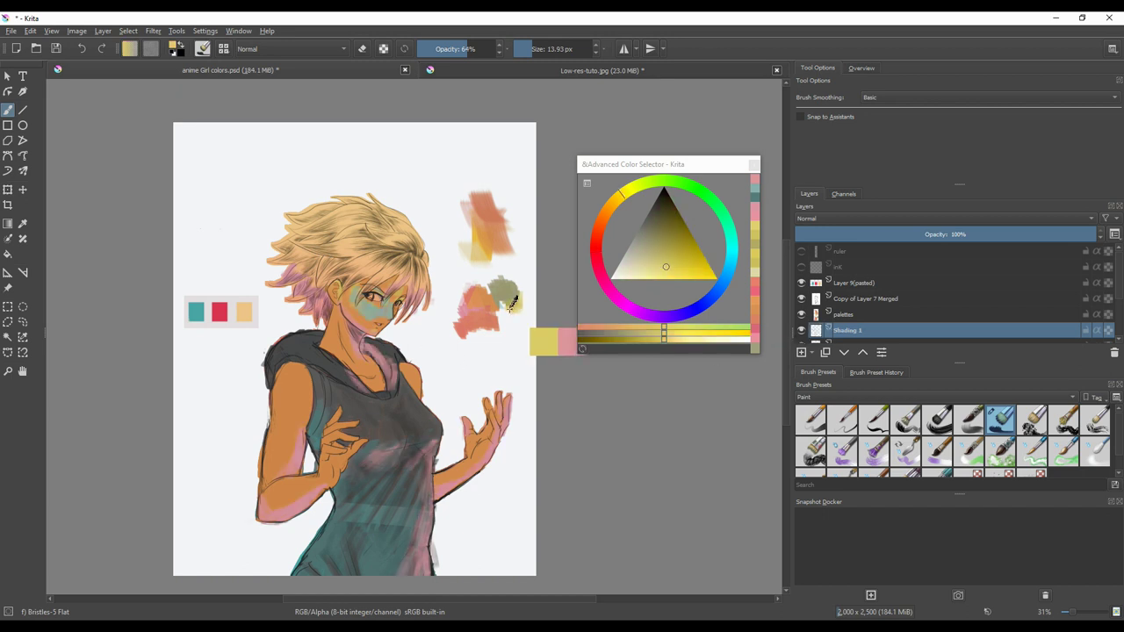
click(645, 267)
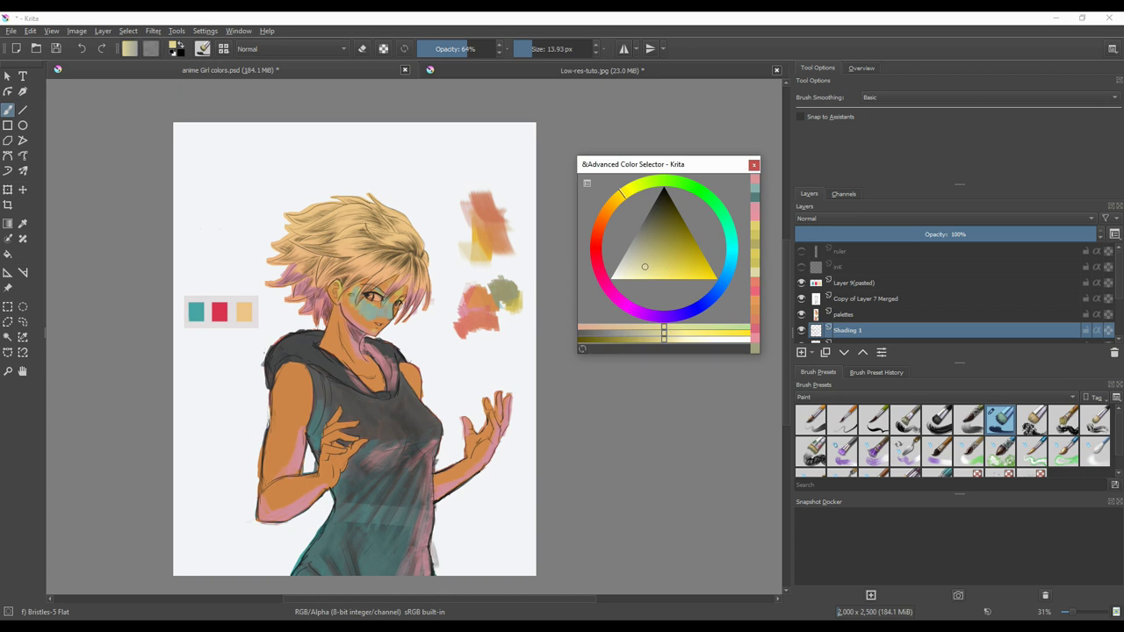
drag(648, 267, 658, 268)
drag(407, 288, 395, 317)
drag(659, 267, 651, 258)
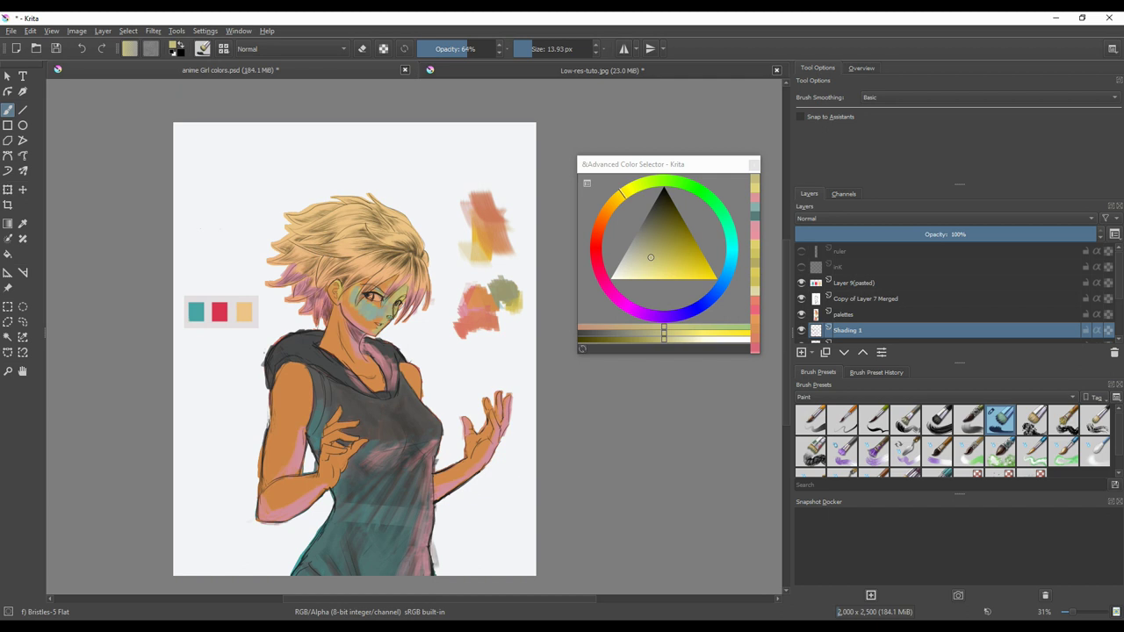
- Erase the teal paint from the near cheek and temple
key(e)
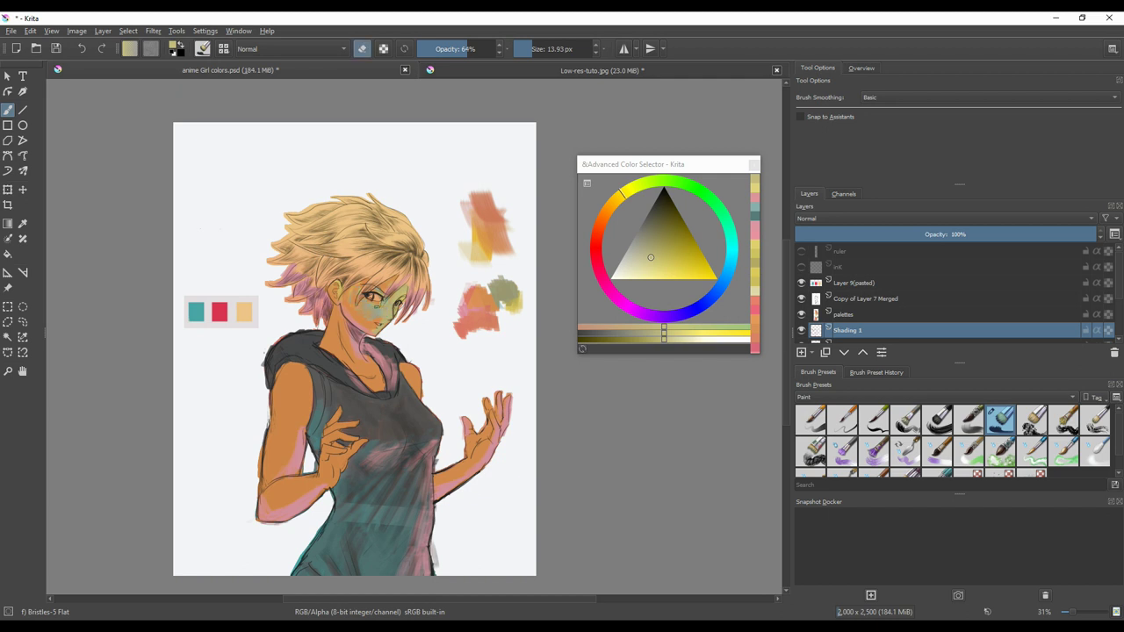
drag(349, 293, 361, 291)
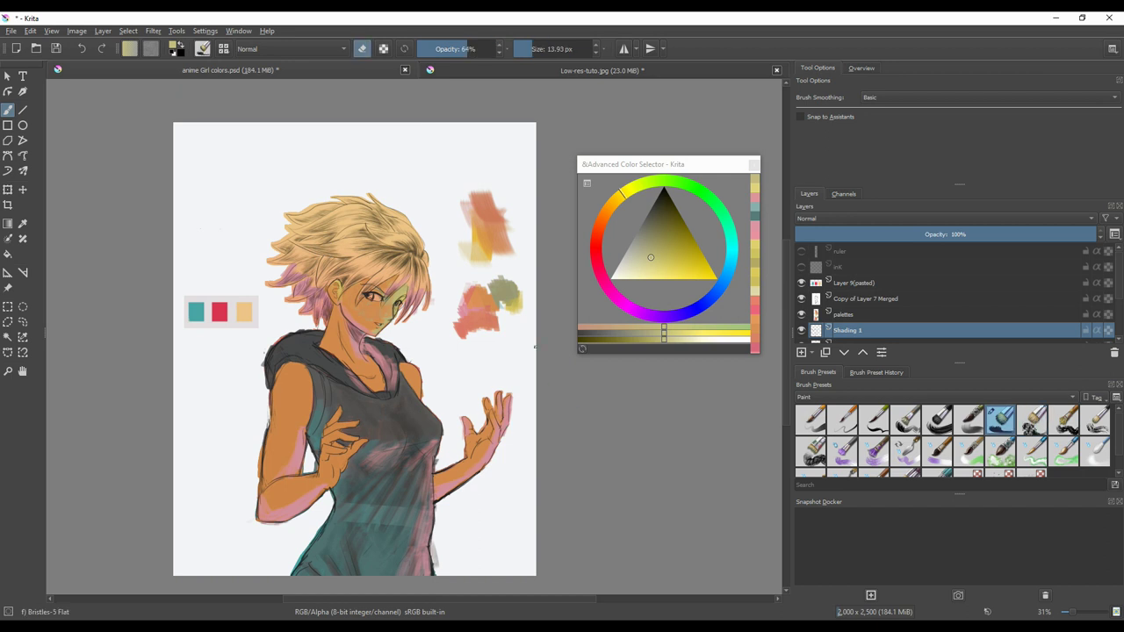
- Sample the muted yellow from the face and try a highlight stroke on the far shoulder
ctrl+click(514, 310)
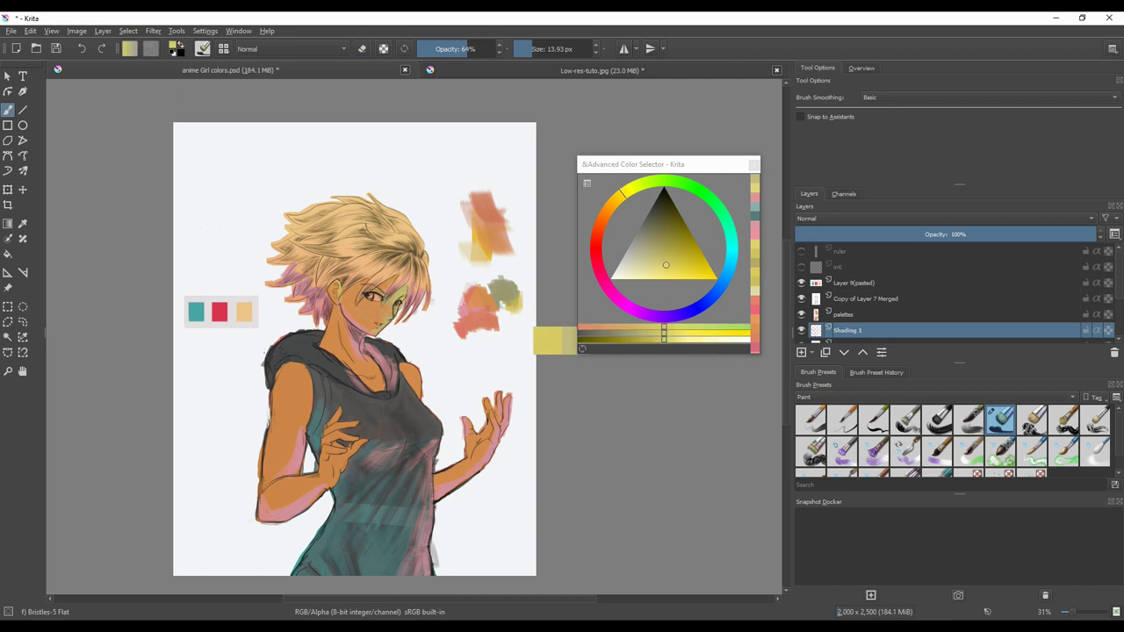
ctrl+click(398, 298)
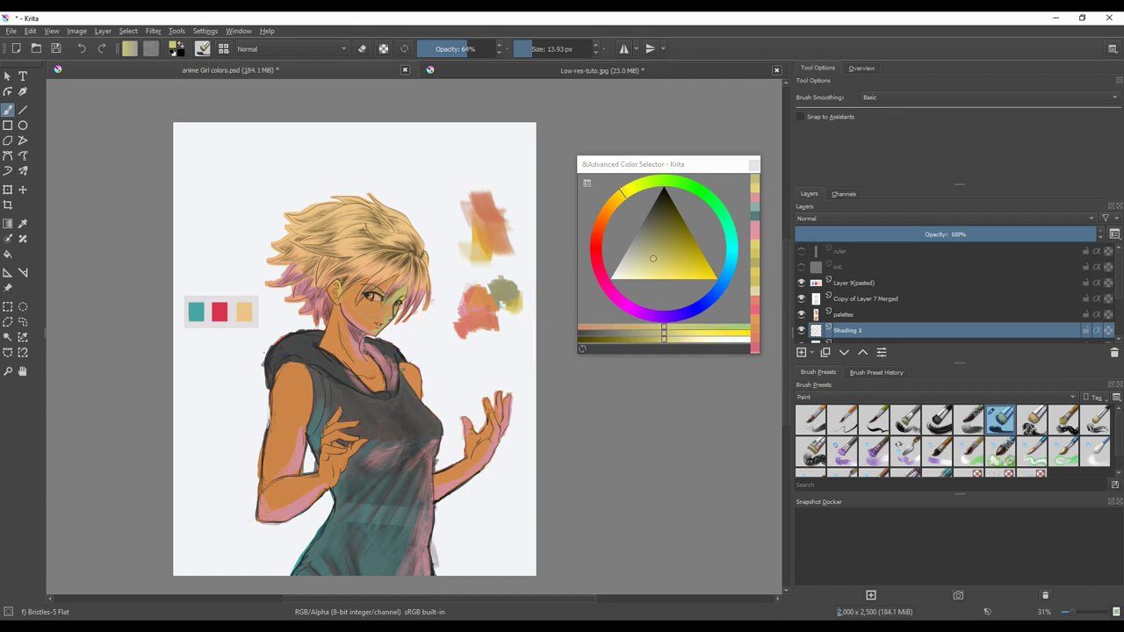
drag(410, 365, 418, 393)
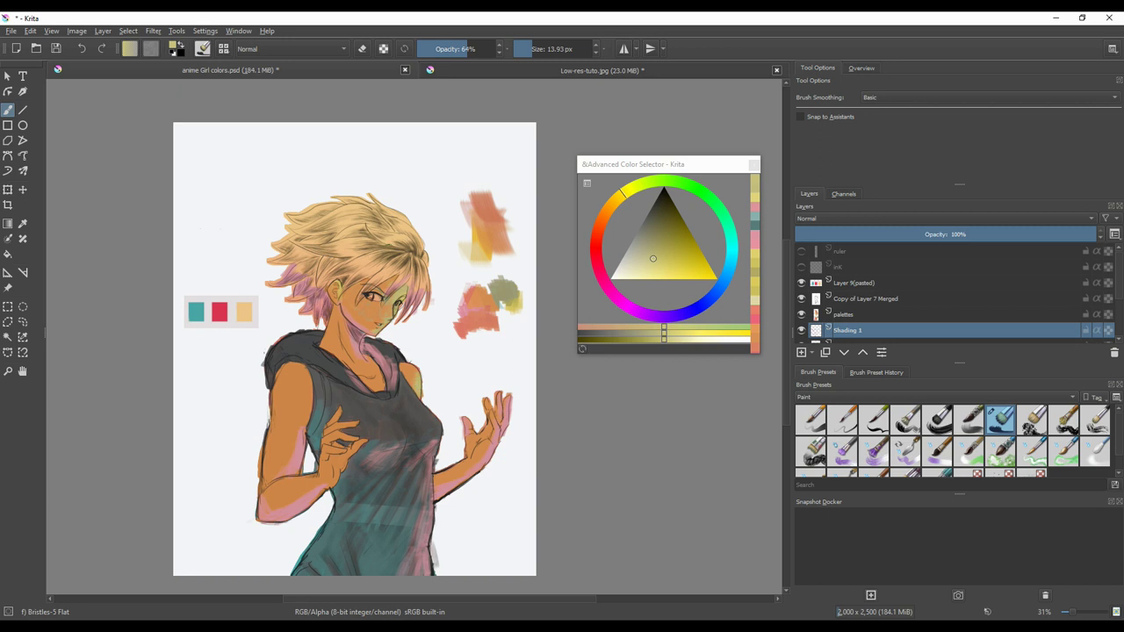
key(ctrl+z)
- Turn on soft proofing for the image
key(ctrl+shift+p)
key(ctrl+y)
key(ctrl+y)
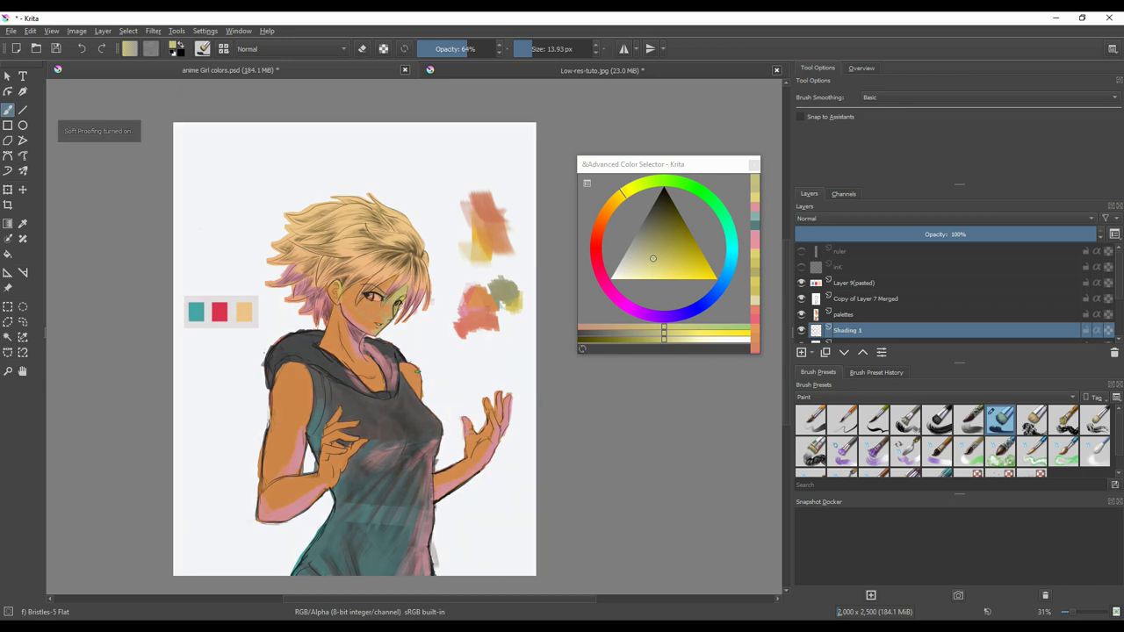
- Paint muted yellow highlights on the tops of both shoulders and along the back of the hood
key(ctrl+shift+p)
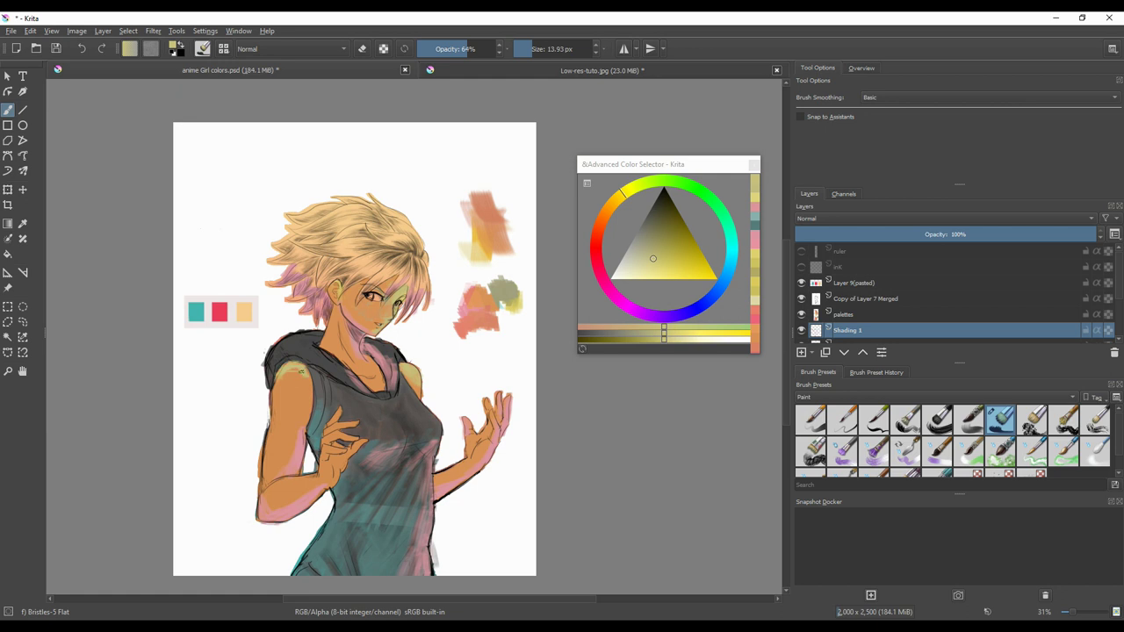
drag(274, 350, 313, 342)
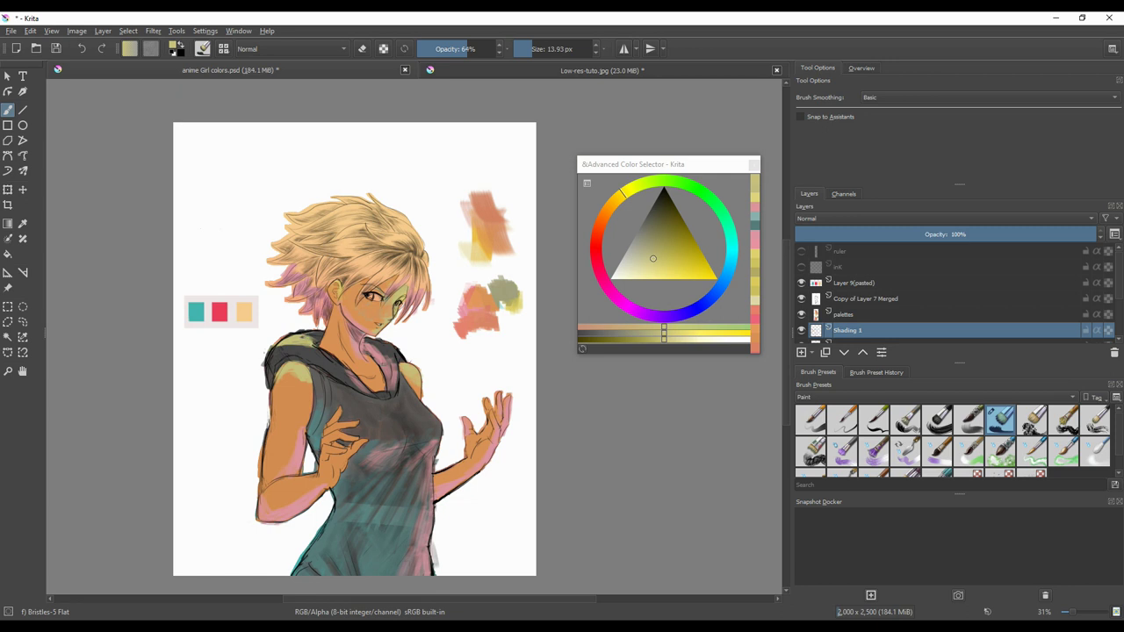
- Paint sampled pink along the hood's edge and cover its near side with muted yellow sampled from the hood
ctrl+click(387, 356)
drag(302, 333, 319, 342)
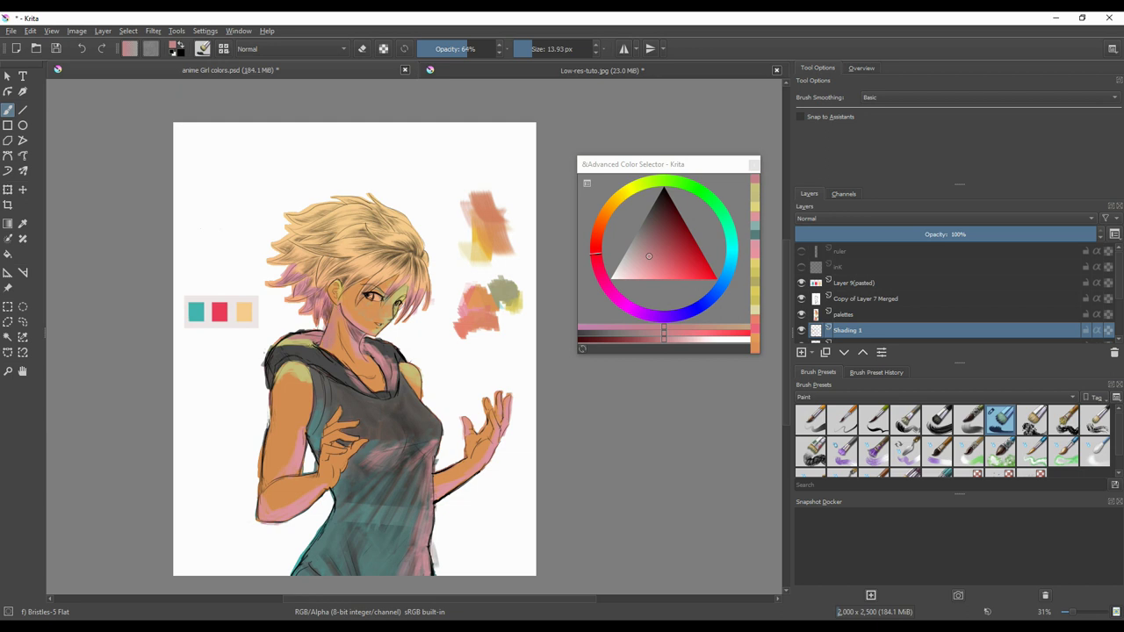
ctrl+click(285, 346)
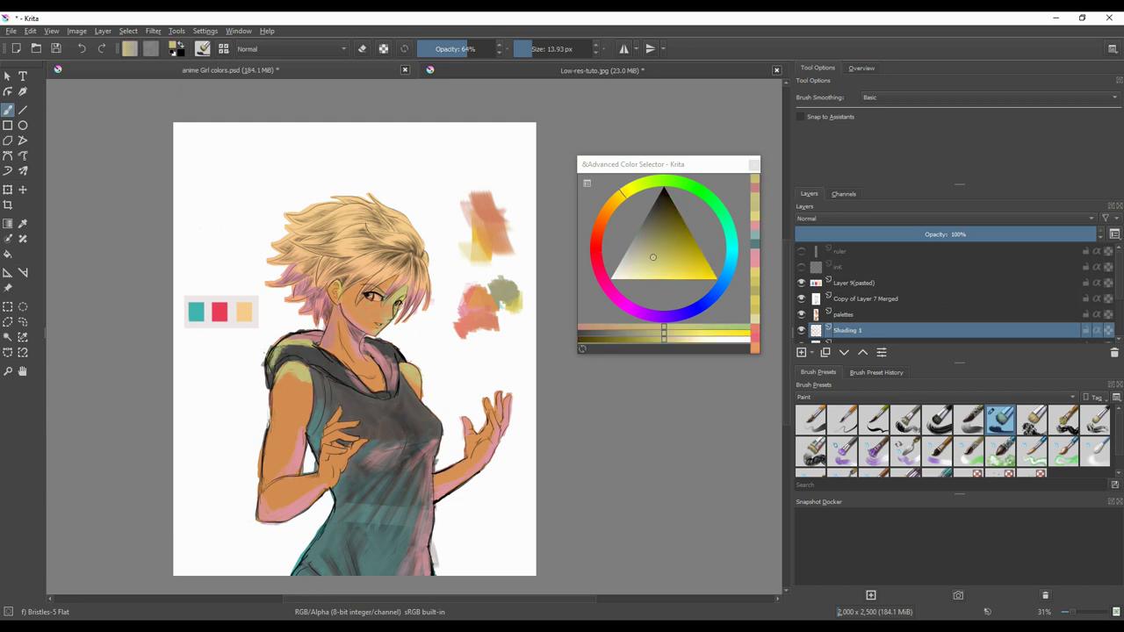
drag(294, 347, 307, 346)
- Resample the muted yellow from the hood and shoulder and extend the highlight down the near upper arm
ctrl+click(338, 368)
ctrl+click(291, 350)
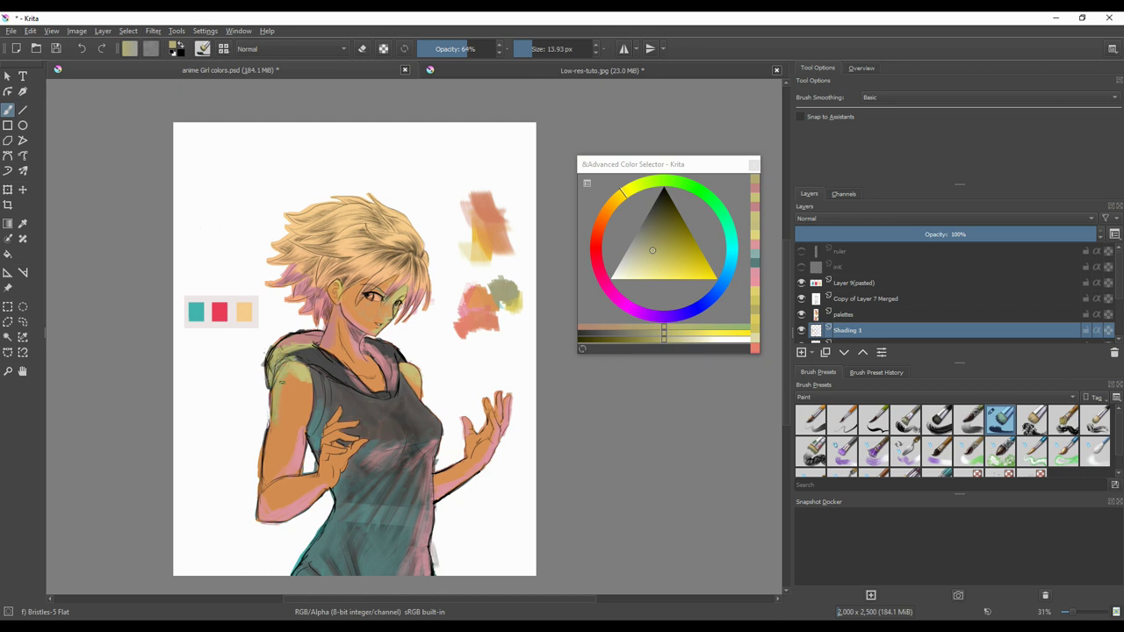
ctrl+click(301, 372)
drag(292, 374, 279, 430)
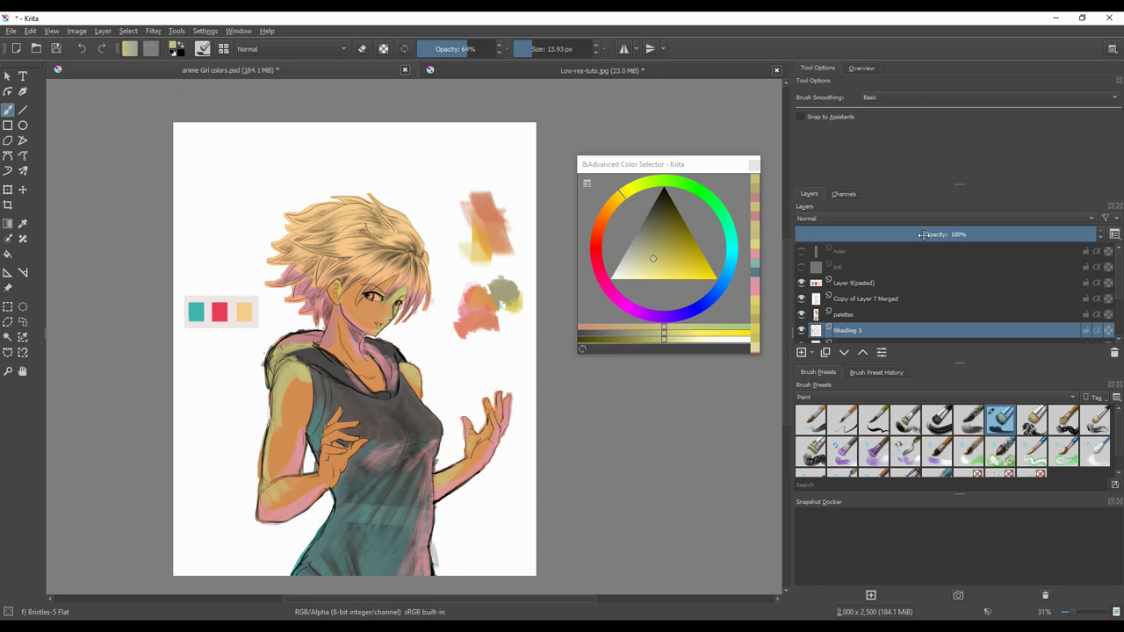
- Set the Shading 1 layer's opacity to 84% and try duplicating the layer
mouse_move(1013, 235)
mouse_down()
mouse_move(963, 235)
mouse_move(1050, 235)
mouse_up()
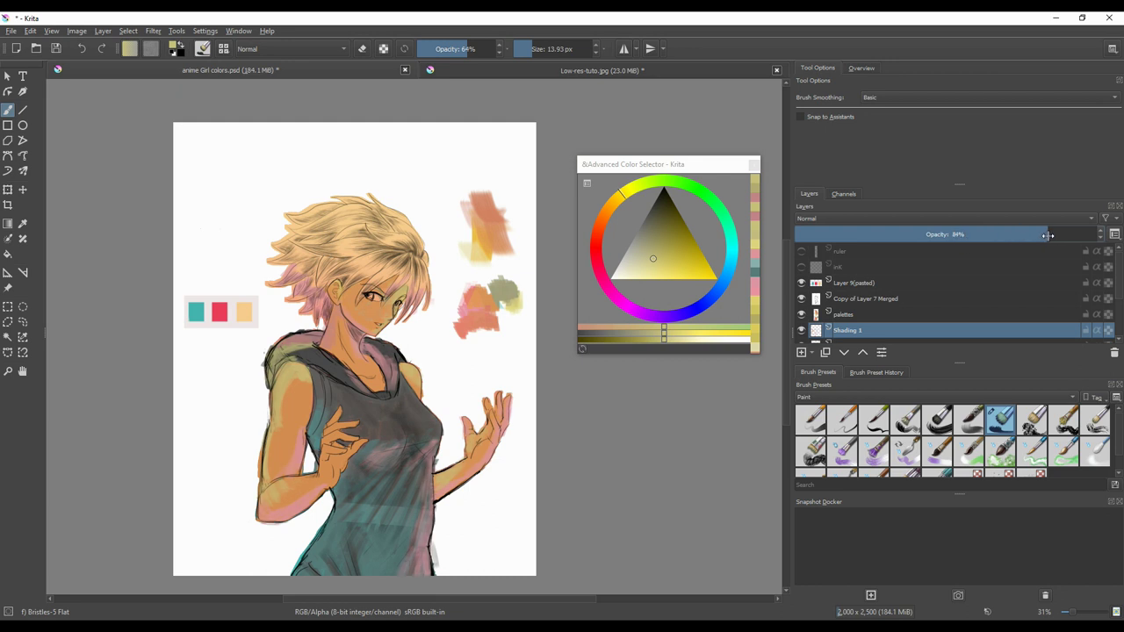
click(825, 352)
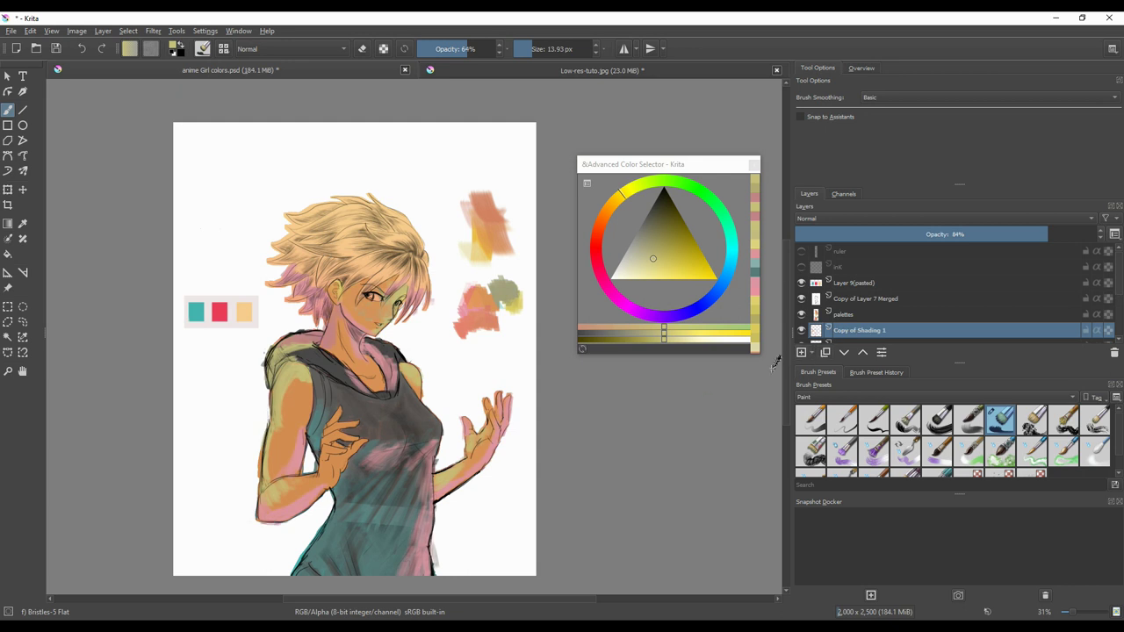
key(ctrl+z)
- Erase the excess shading on the lower face beside the mouth
click(382, 316)
key(e)
drag(381, 309, 386, 316)
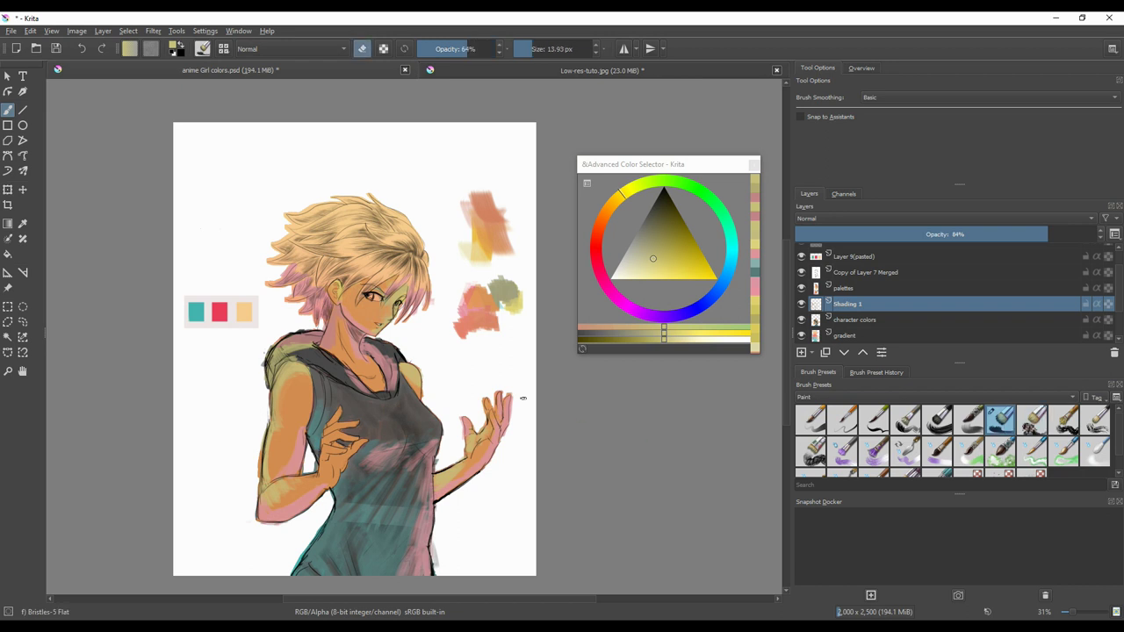
- Paint shadow strokes into the back of the hair with pink sampled from the hood lining
ctrl+click(395, 354)
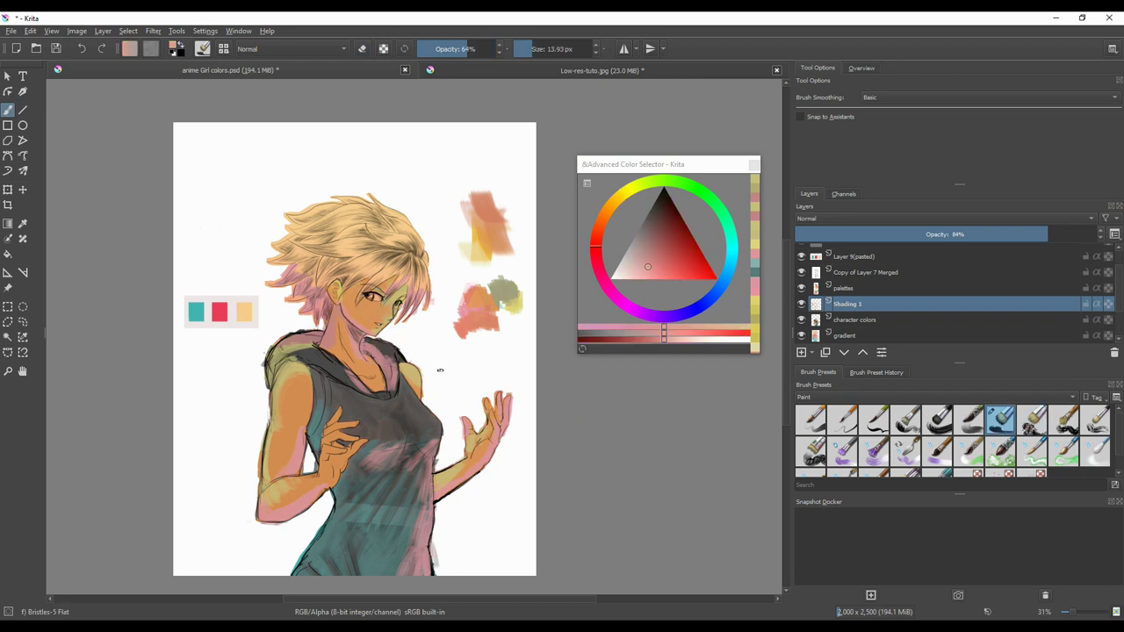
drag(320, 265, 315, 279)
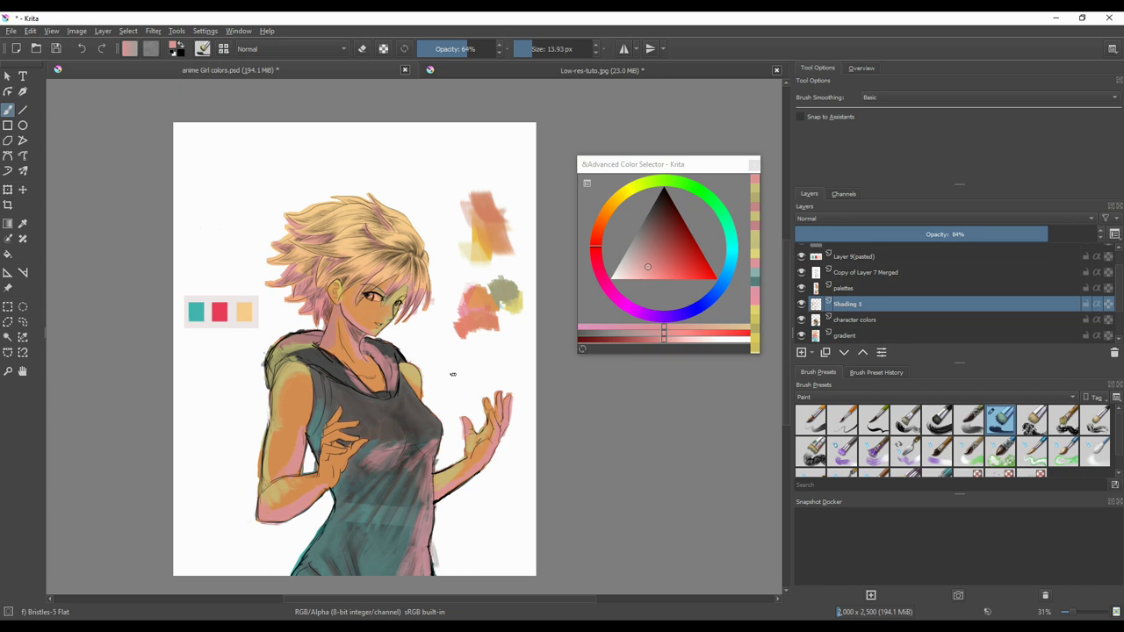
drag(632, 165, 685, 143)
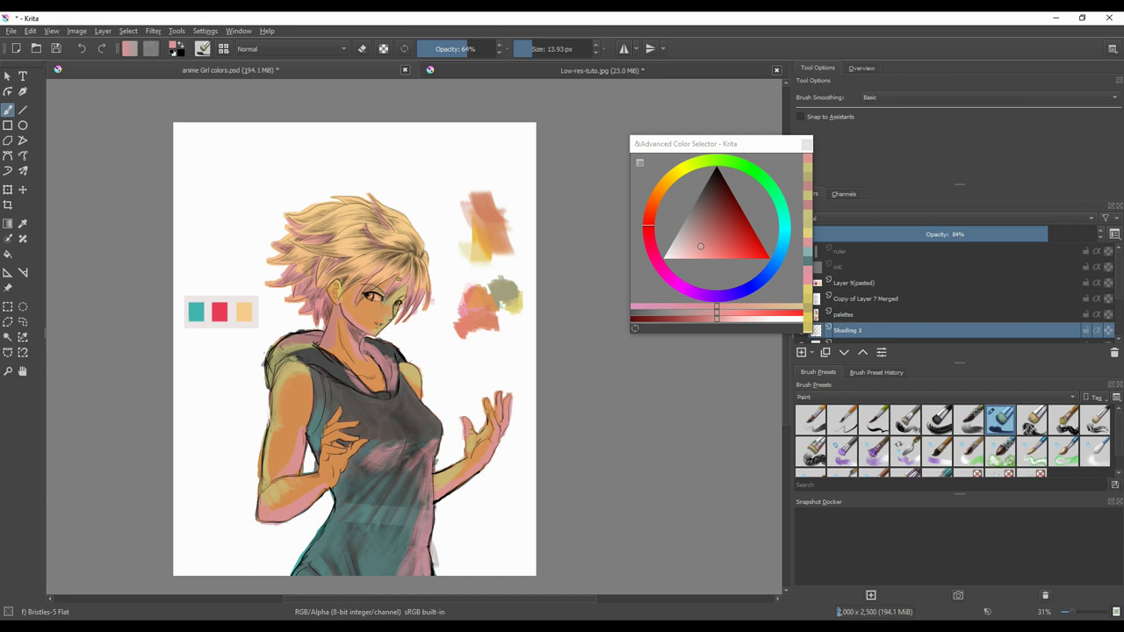
- Dab muted yellow sampled from the face onto the near cheek and erase the excess
ctrl+click(355, 305)
drag(355, 304, 353, 303)
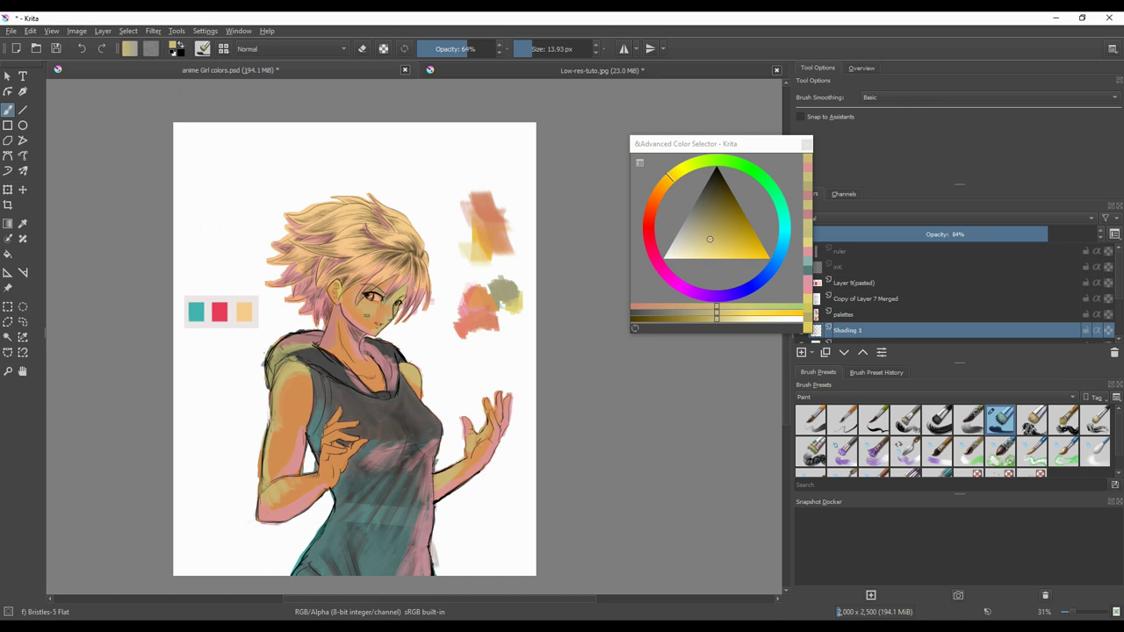
key(e)
click(359, 309)
- Return to the freehand brush, touch up the shading near the mouth, and save the document
key(p)
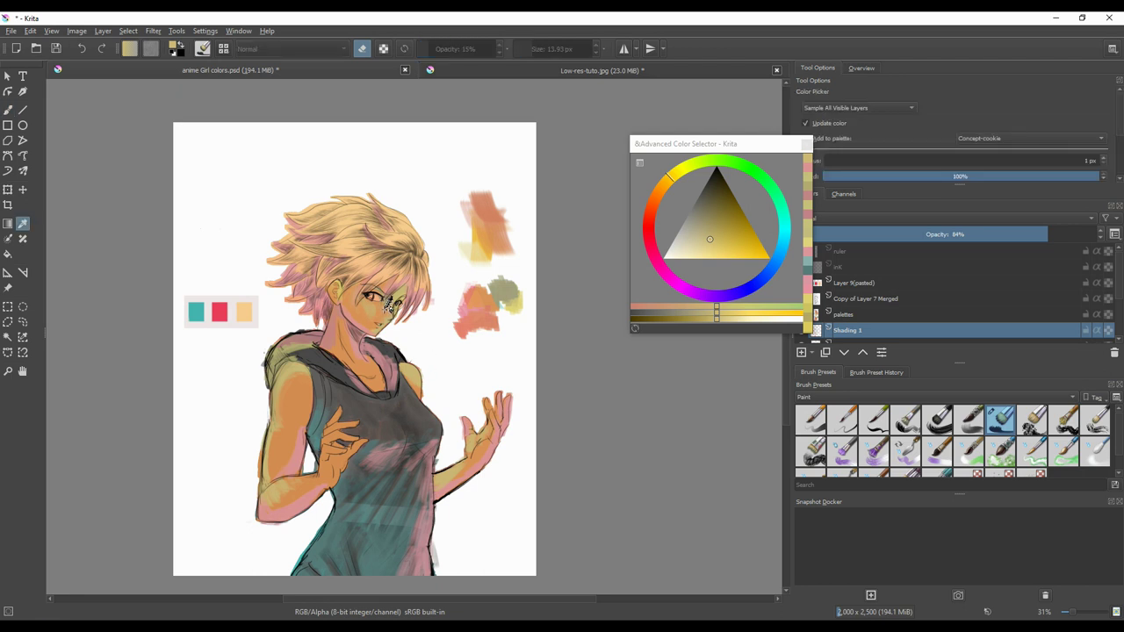
click(8, 111)
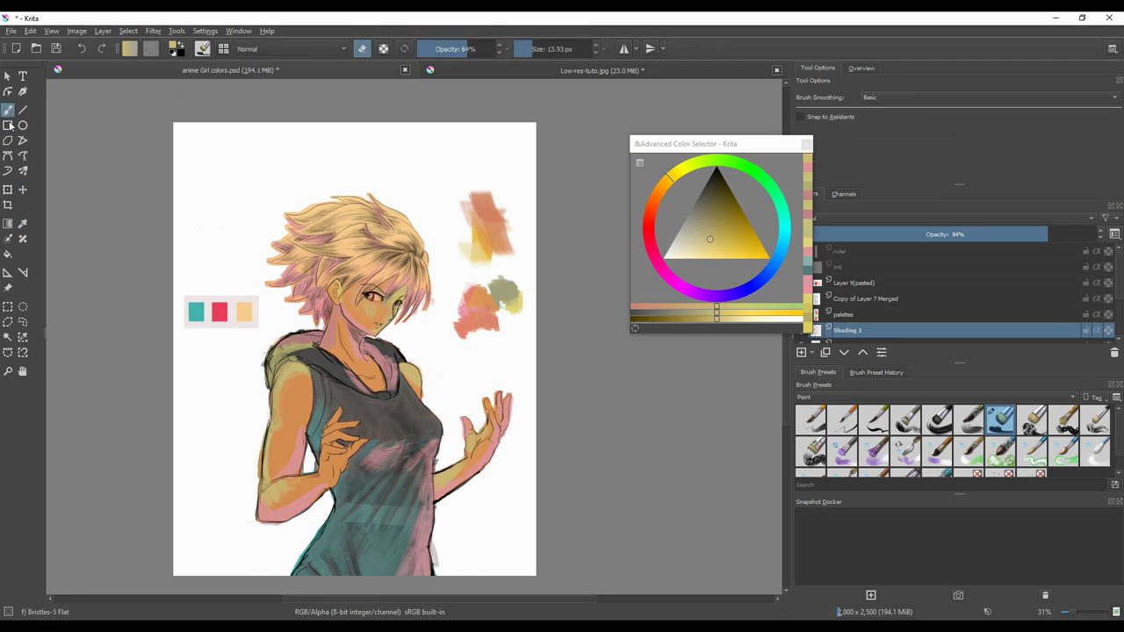
key(e)
click(375, 314)
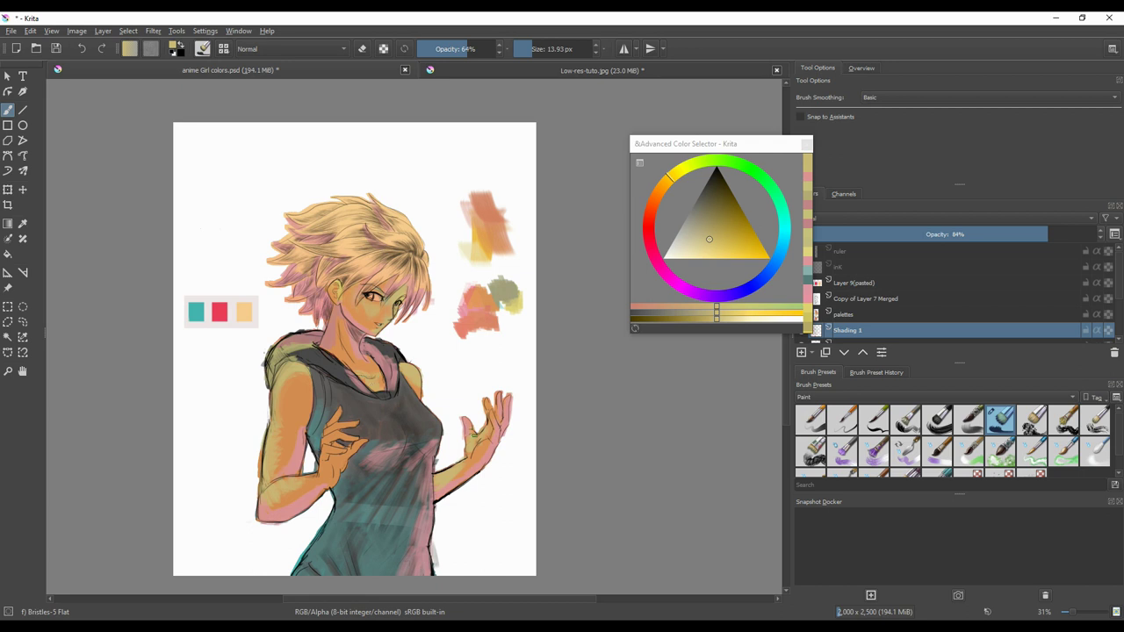
key(ctrl+s)
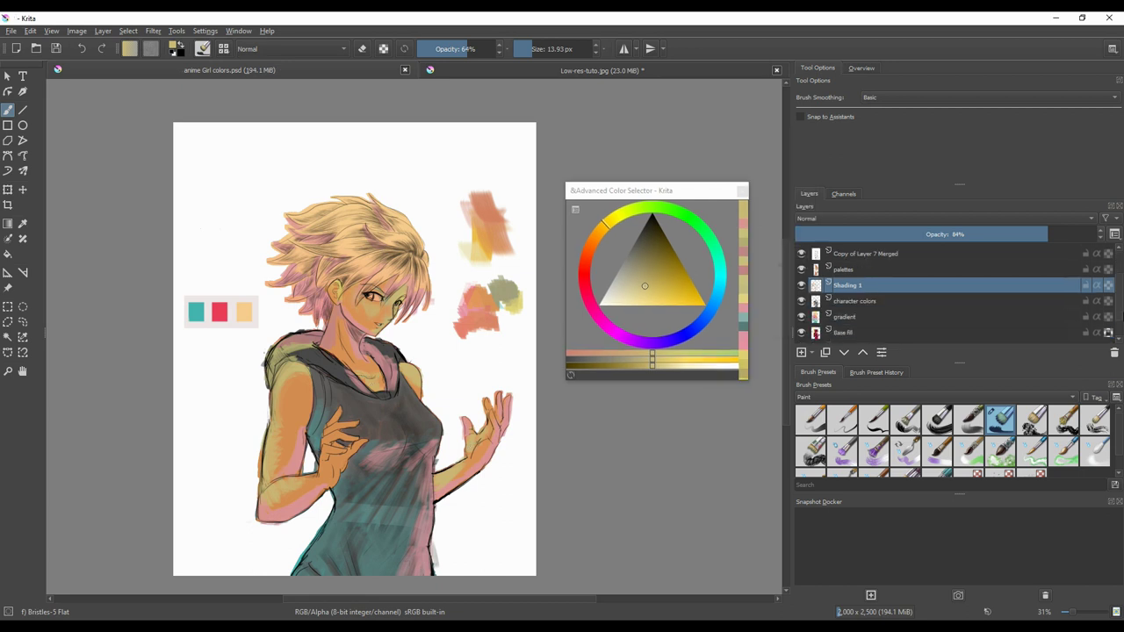
- Toggle the visibility of the Copy of Layer 7 Merged layer to check what it contains
scroll(1079, 307, up, 2)
click(847, 293)
click(800, 290)
click(800, 290)
click(801, 289)
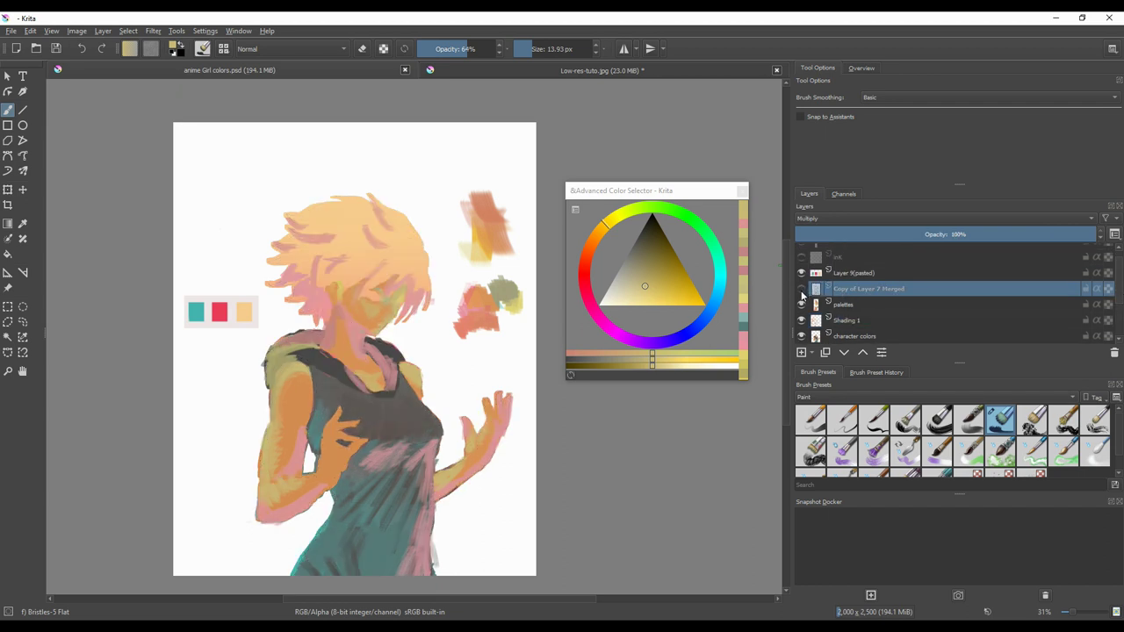
click(801, 289)
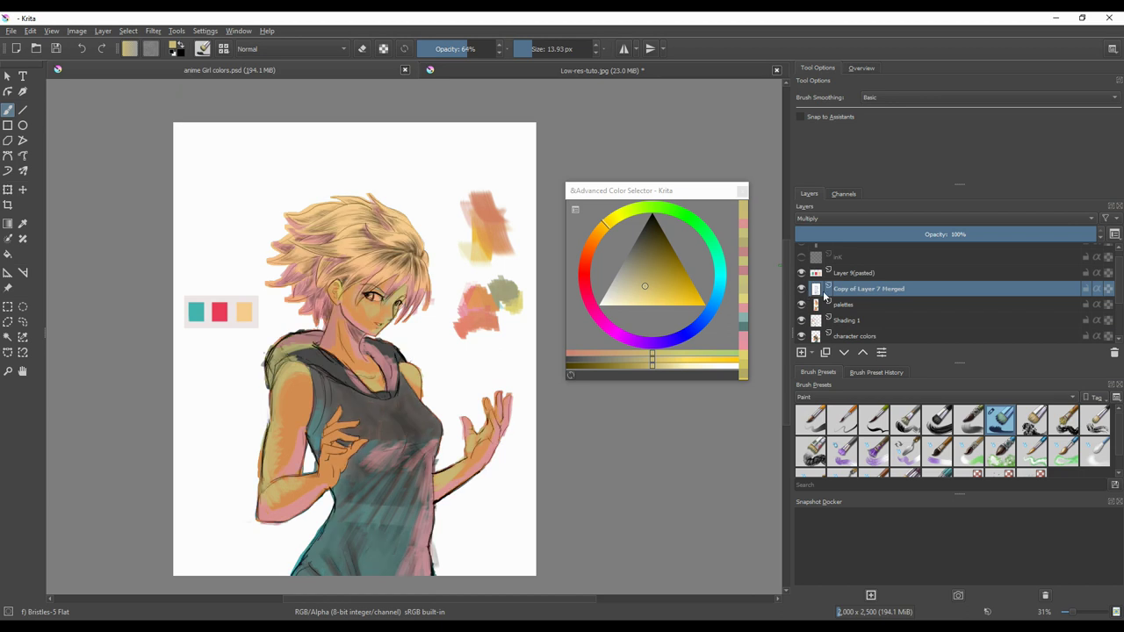
- Rename the Copy of Layer 7 Merged layer to LineArt
double_click(856, 290)
text(Line)
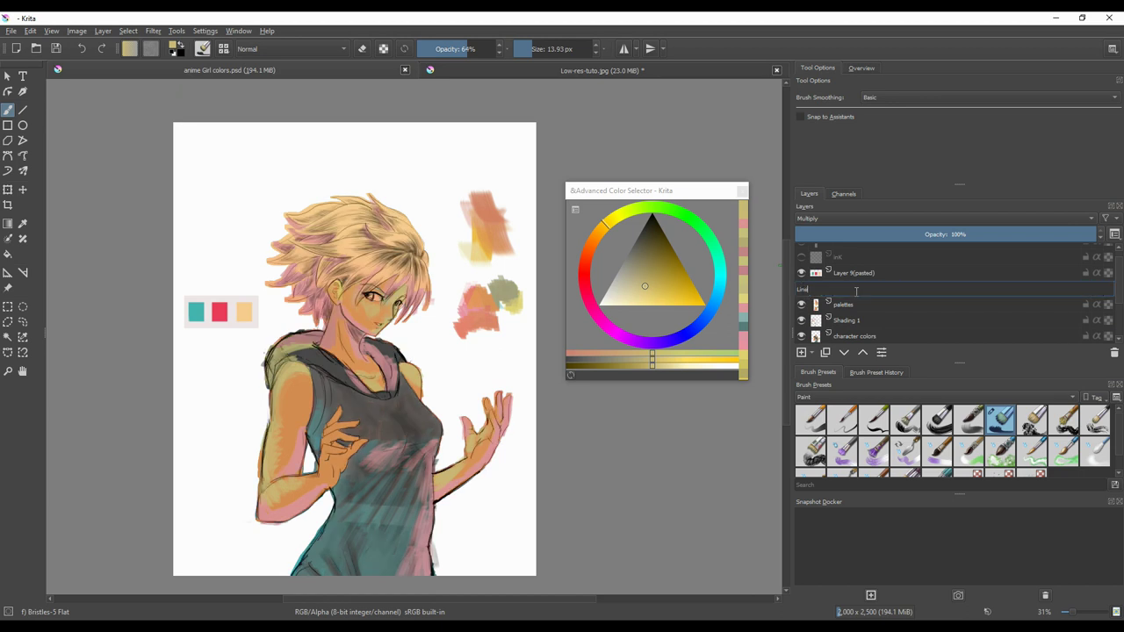
text(Art)
key(Return)
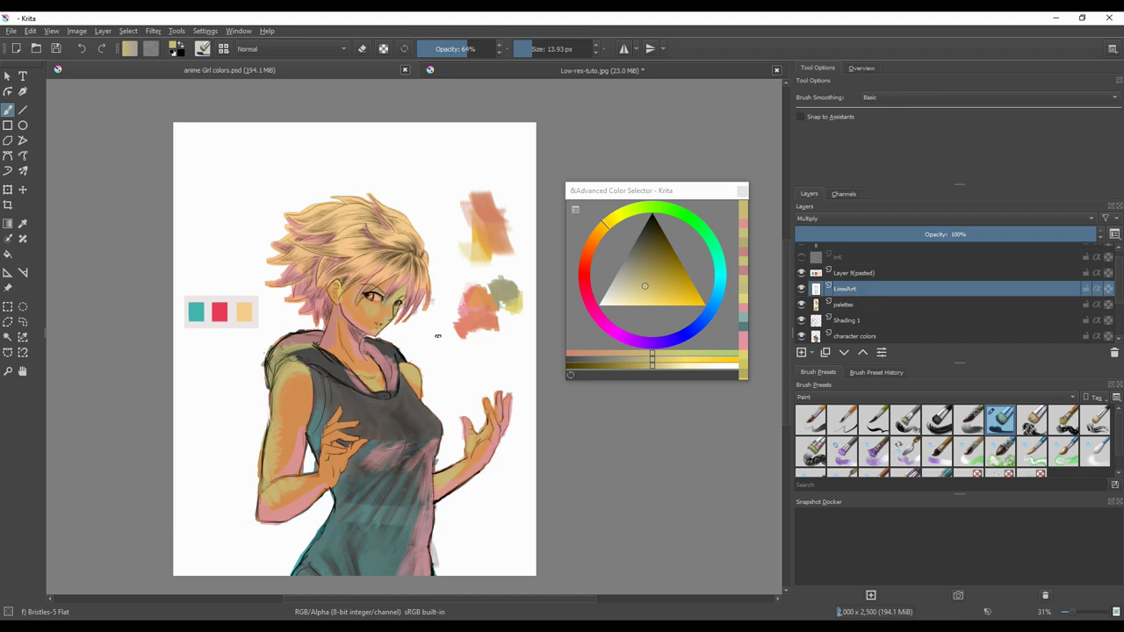
- Try moving the LineArt layer beneath the palettes and Shading 1 layers
right_click(844, 289)
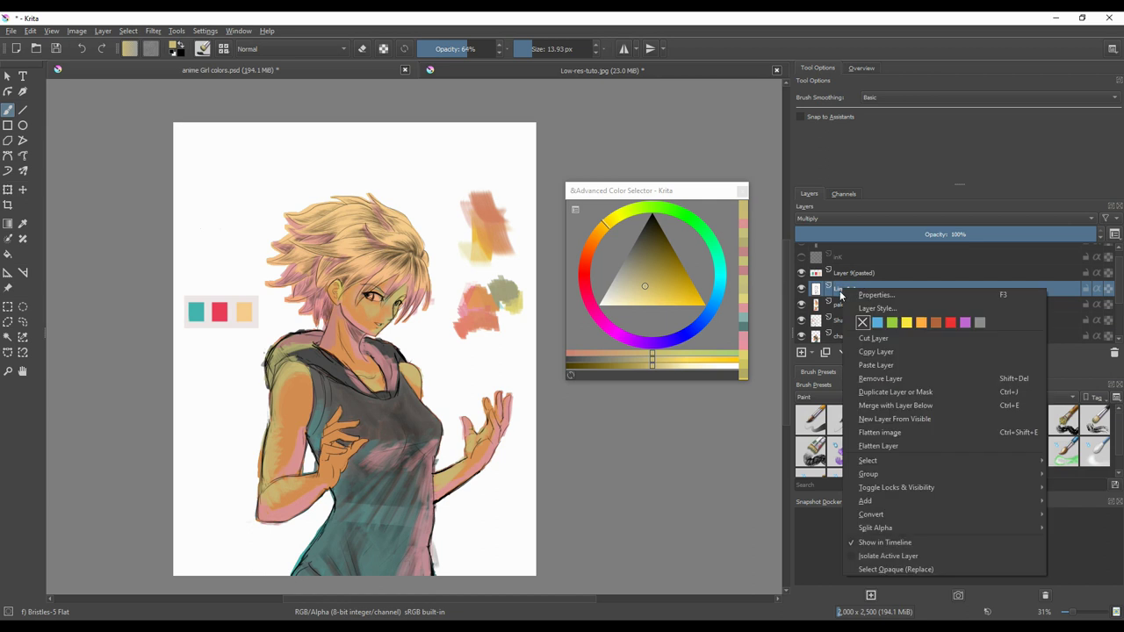
click(833, 290)
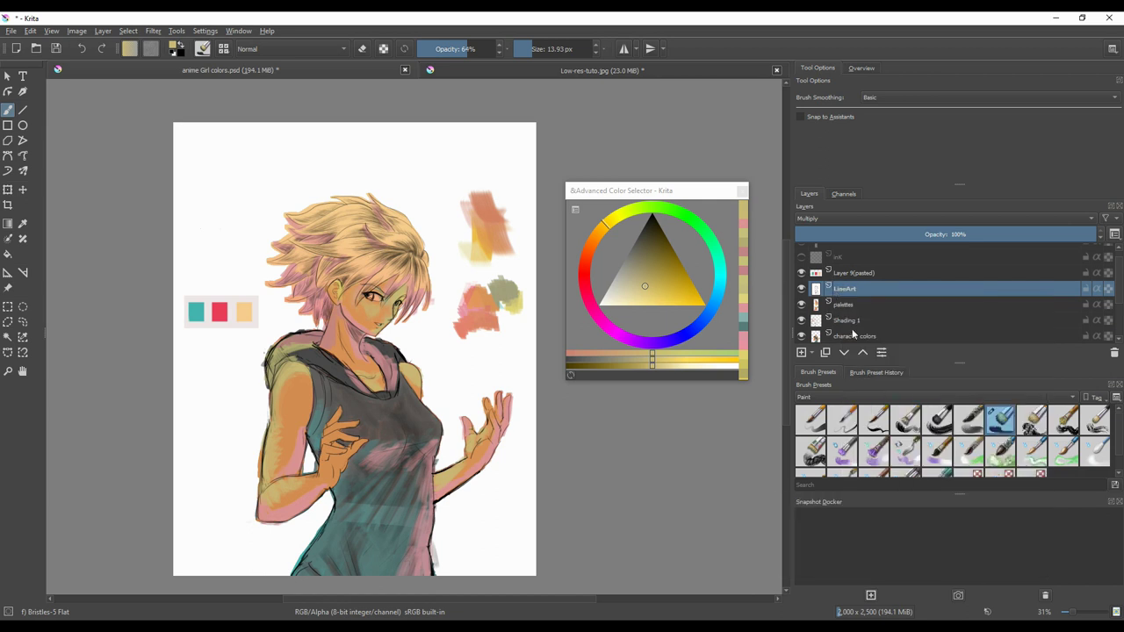
click(841, 356)
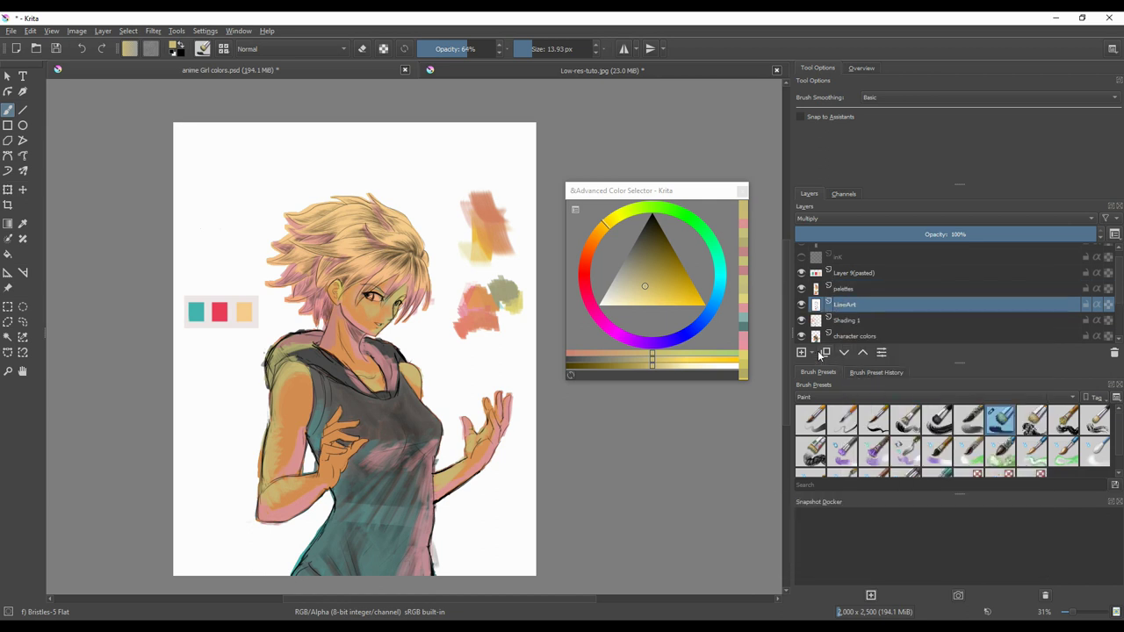
click(843, 355)
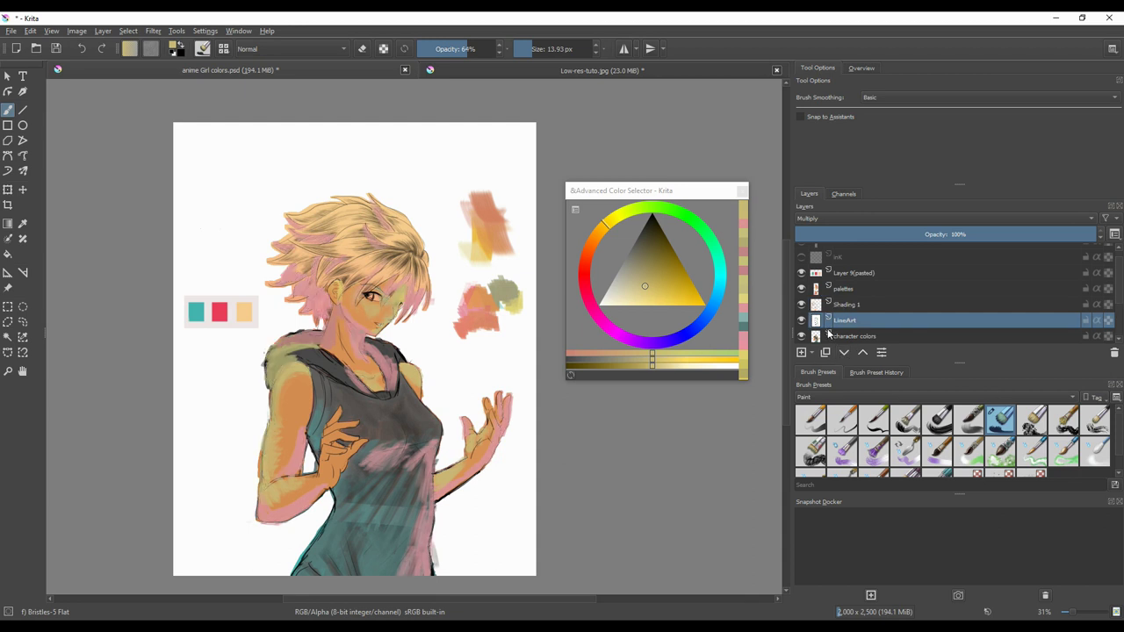
key(ctrl+z)
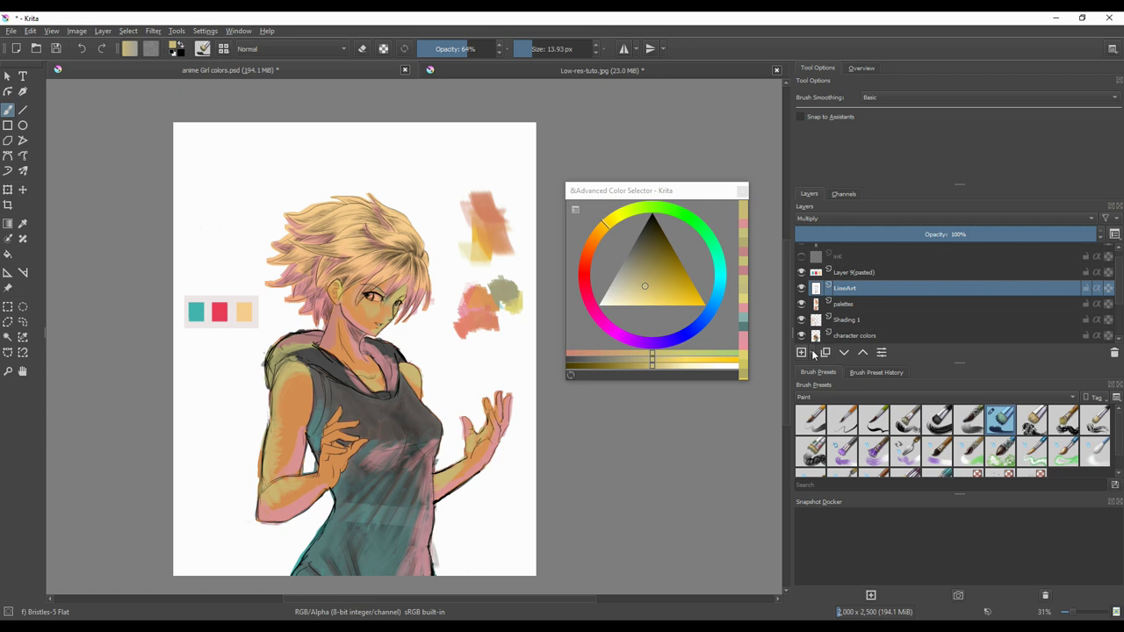
- Turn on Alpha Locked in the LineArt layer's properties
click(811, 352)
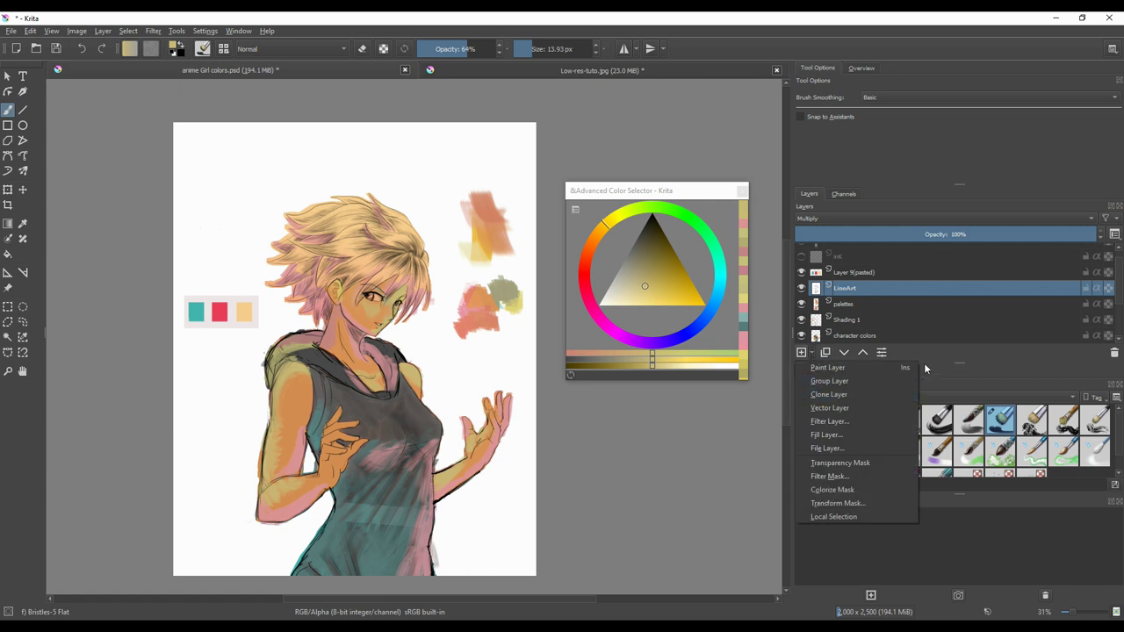
click(882, 353)
click(882, 353)
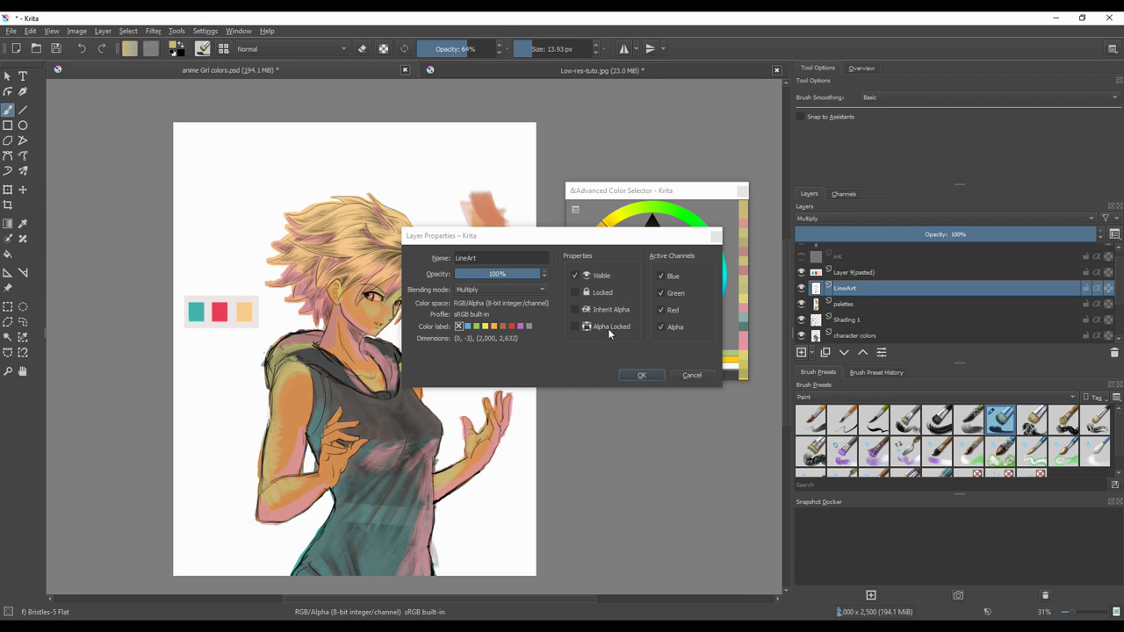
click(641, 374)
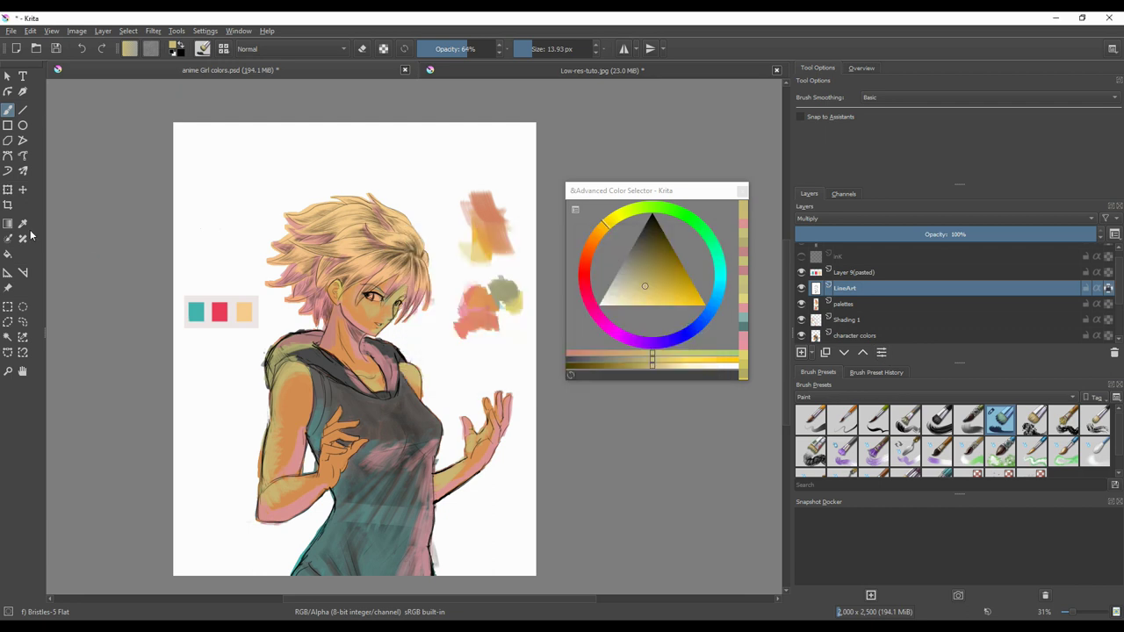
- Try a dark red stroke across the hair on the LineArt layer with the brush size at 96.48 px
drag(610, 322, 581, 275)
click(671, 261)
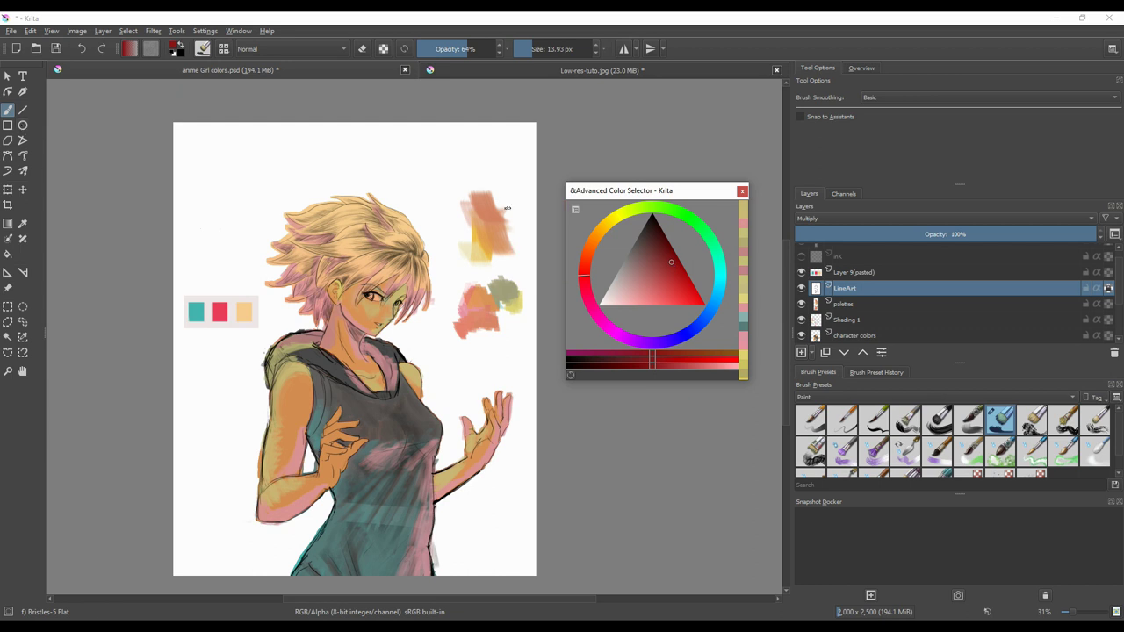
click(549, 50)
drag(432, 231, 376, 284)
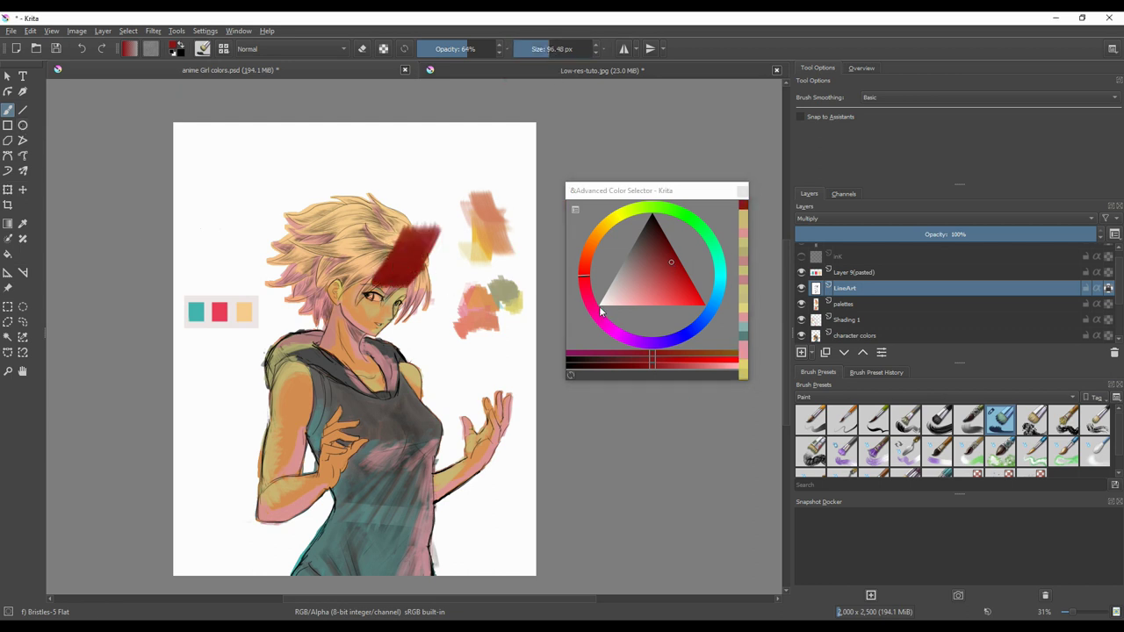
key(ctrl+z)
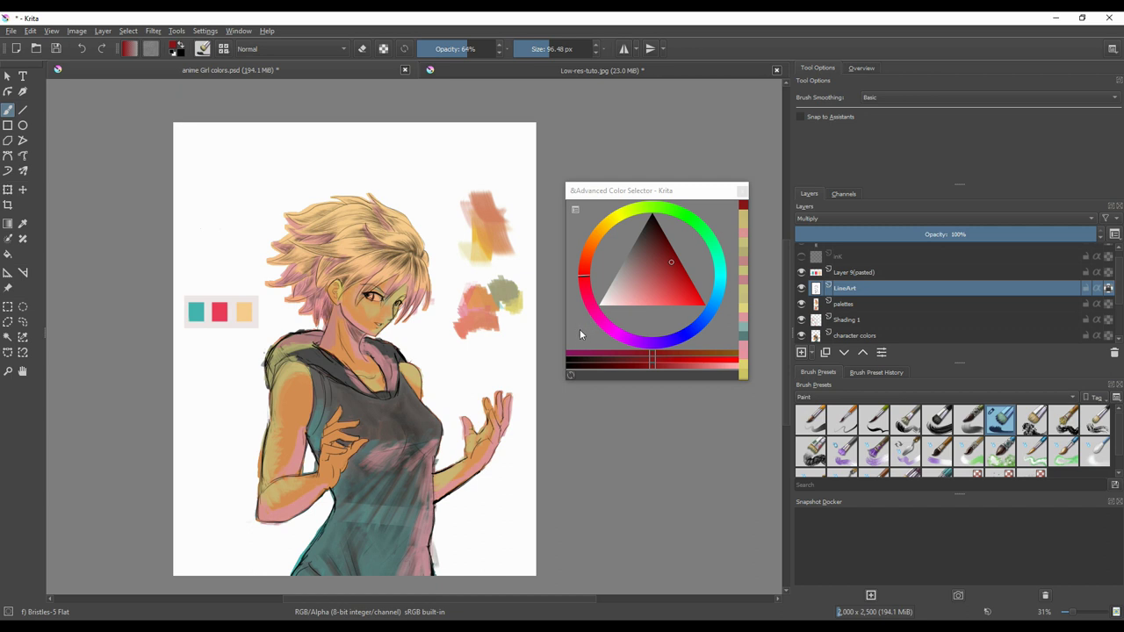
- Try adding the LineArt layer's opaque pixels to the selection and painting dark red down the face and chest
click(801, 288)
click(801, 288)
click(129, 30)
mouse_move(166, 223)
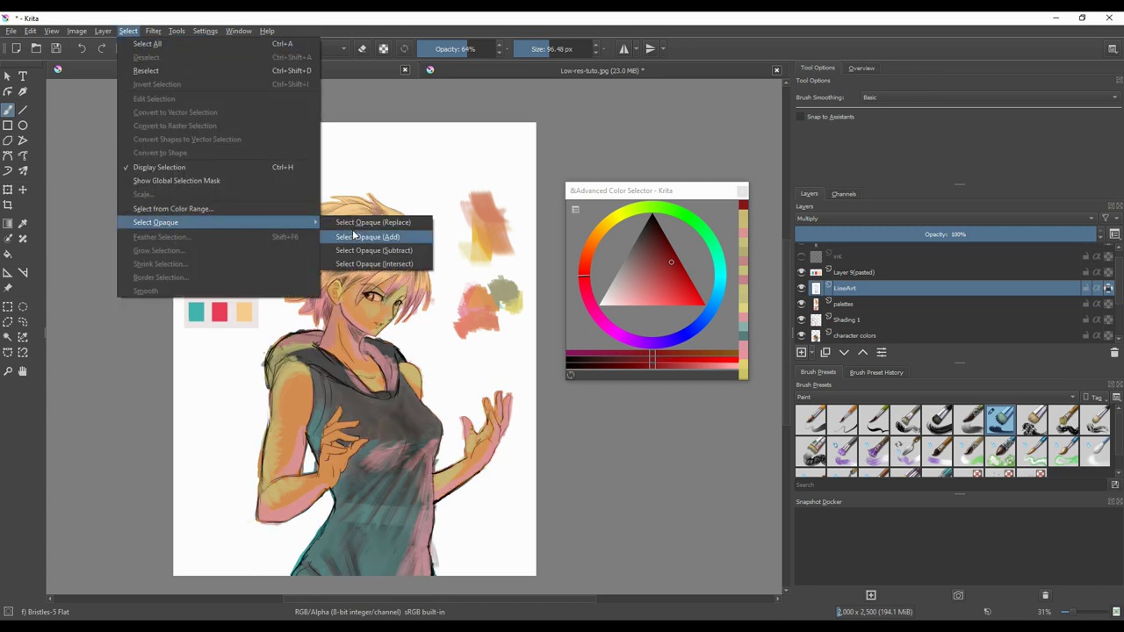
click(354, 236)
drag(399, 267, 370, 413)
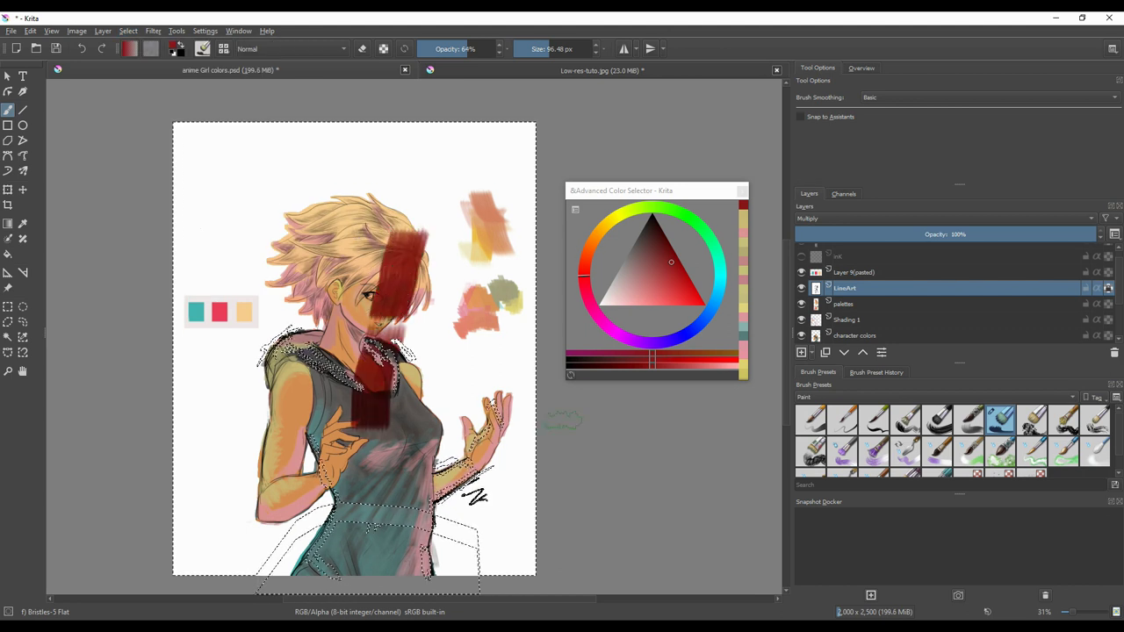
key(ctrl+z)
key(ctrl+z)
key(ctrl+z)
key(ctrl+z)
key(ctrl+z)
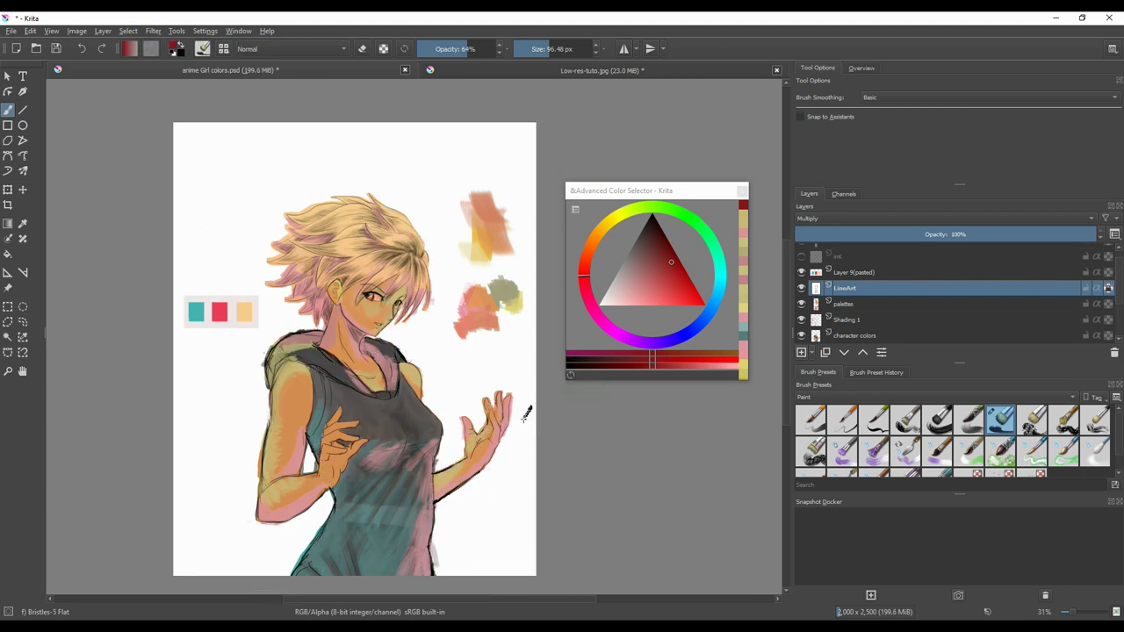
- Try selecting the Shadows color range on the LineArt layer and painting dark red over the figure
click(129, 31)
click(188, 208)
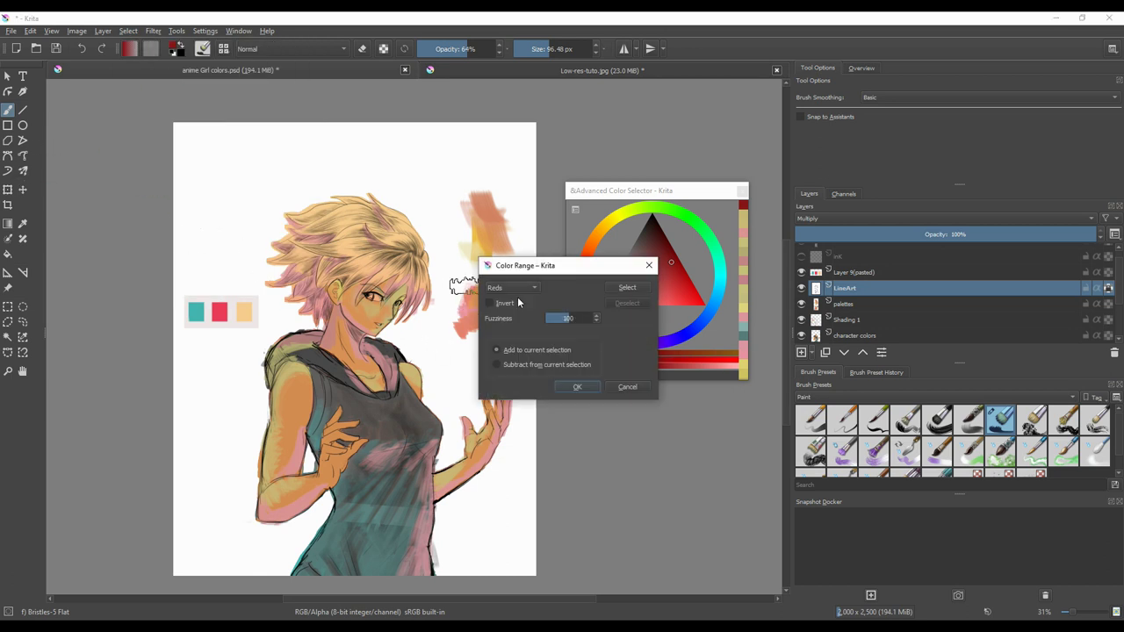
click(533, 289)
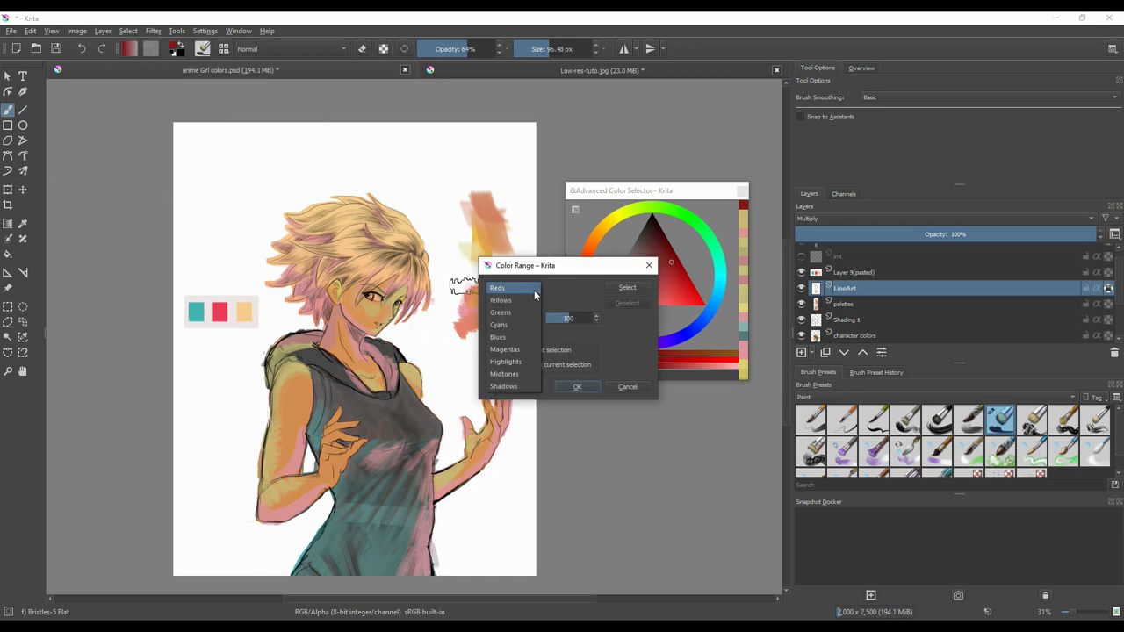
click(522, 384)
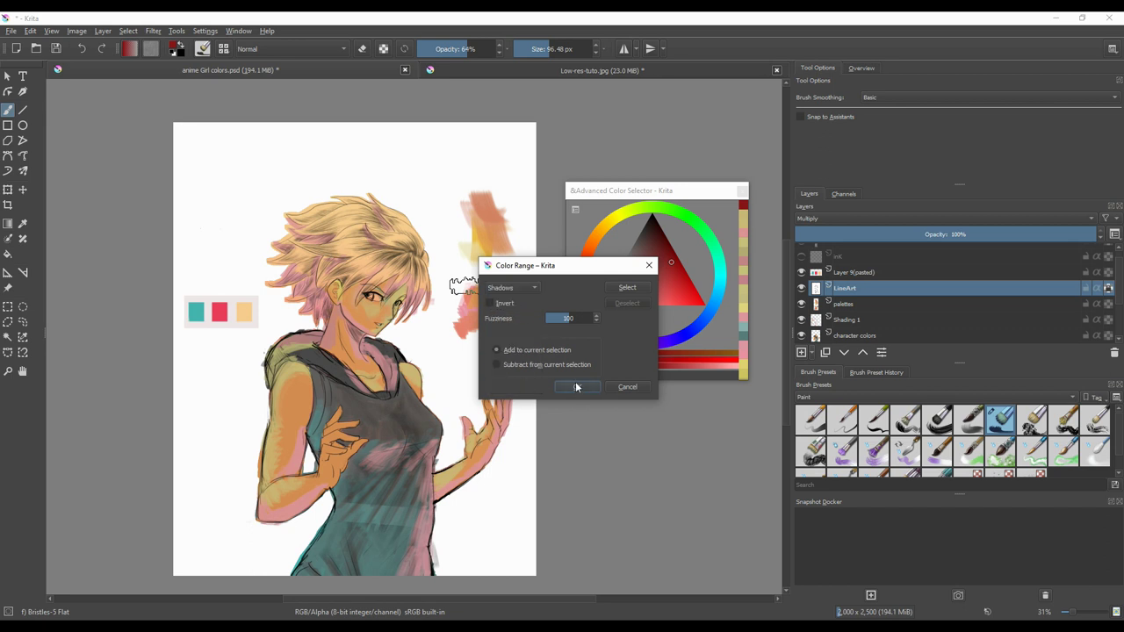
click(575, 387)
mouse_move(464, 383)
mouse_down()
mouse_move(413, 405)
mouse_move(386, 504)
mouse_move(318, 332)
mouse_move(263, 553)
mouse_move(334, 439)
mouse_move(452, 421)
mouse_move(519, 330)
mouse_move(395, 553)
mouse_move(329, 558)
mouse_move(386, 386)
mouse_move(338, 211)
mouse_move(404, 272)
mouse_move(264, 255)
mouse_move(389, 348)
mouse_move(381, 498)
mouse_move(312, 492)
mouse_move(439, 465)
mouse_move(471, 380)
mouse_up()
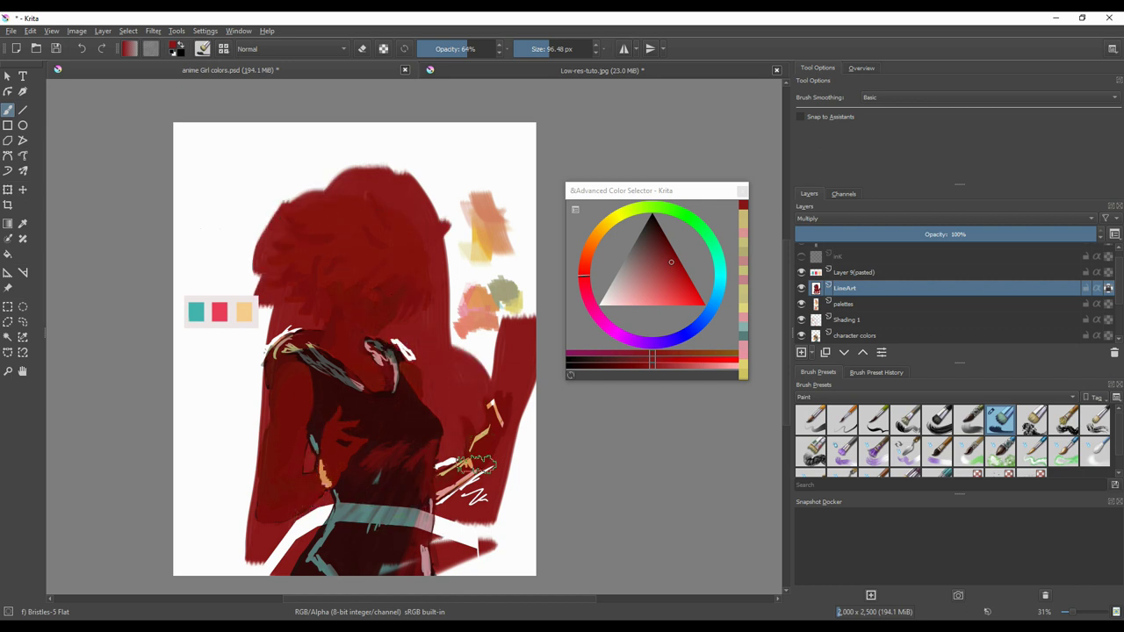
- Place a new dark red filled layer above LineArt and set its blending mode to Addition
click(834, 219)
click(866, 190)
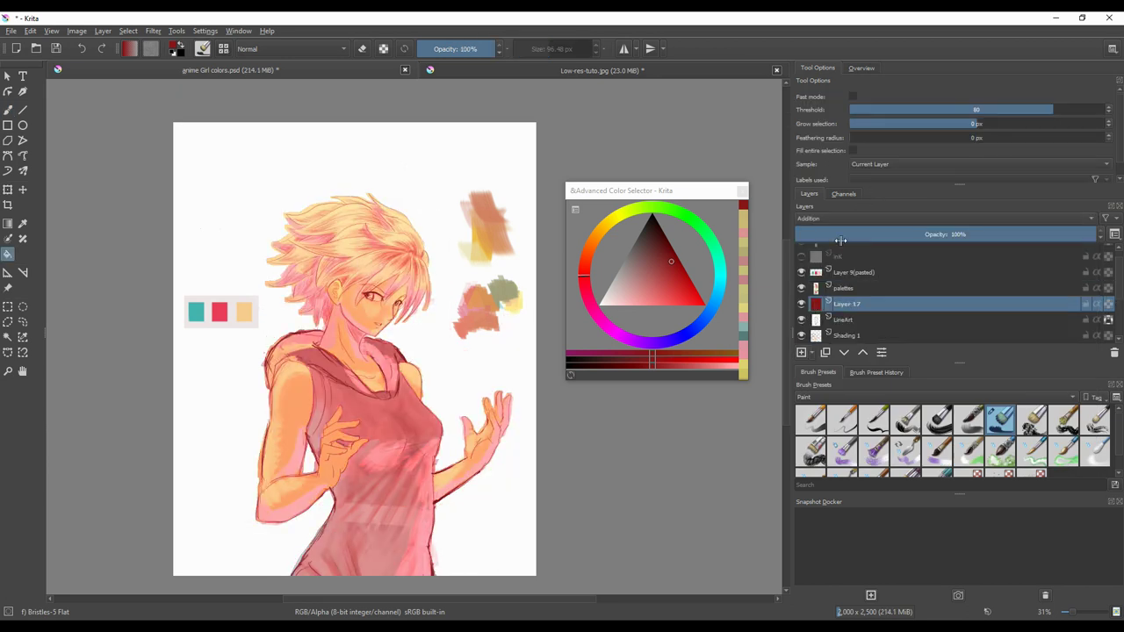
- Try reduced opacities such as 80%, 45% and 70% on the red Addition layer, ending at 100%
click(1006, 235)
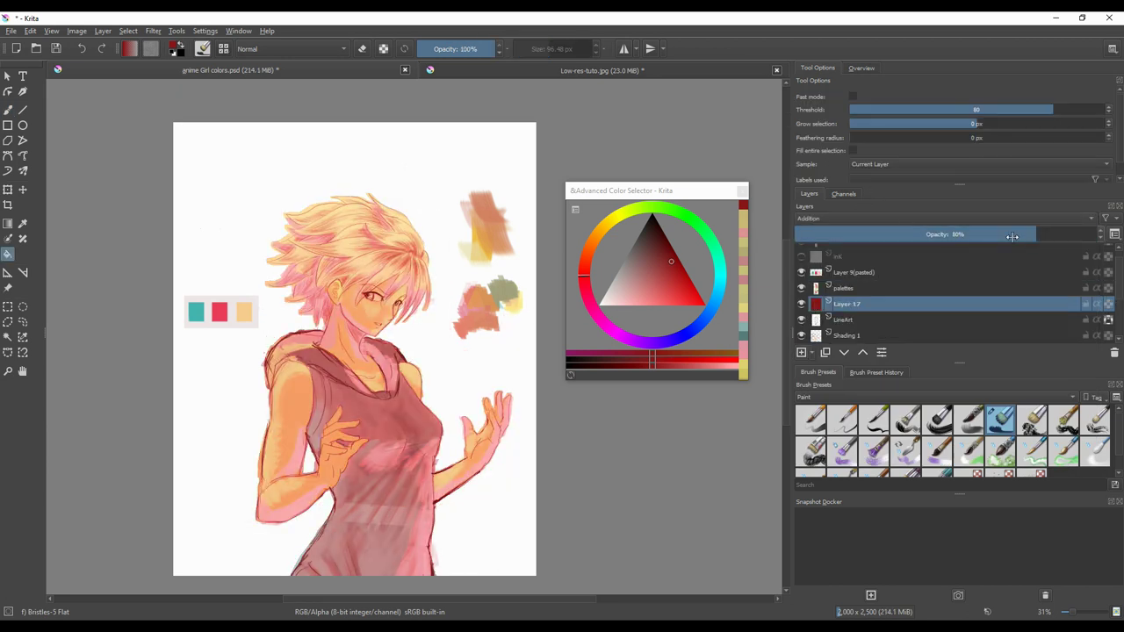
drag(999, 240, 929, 237)
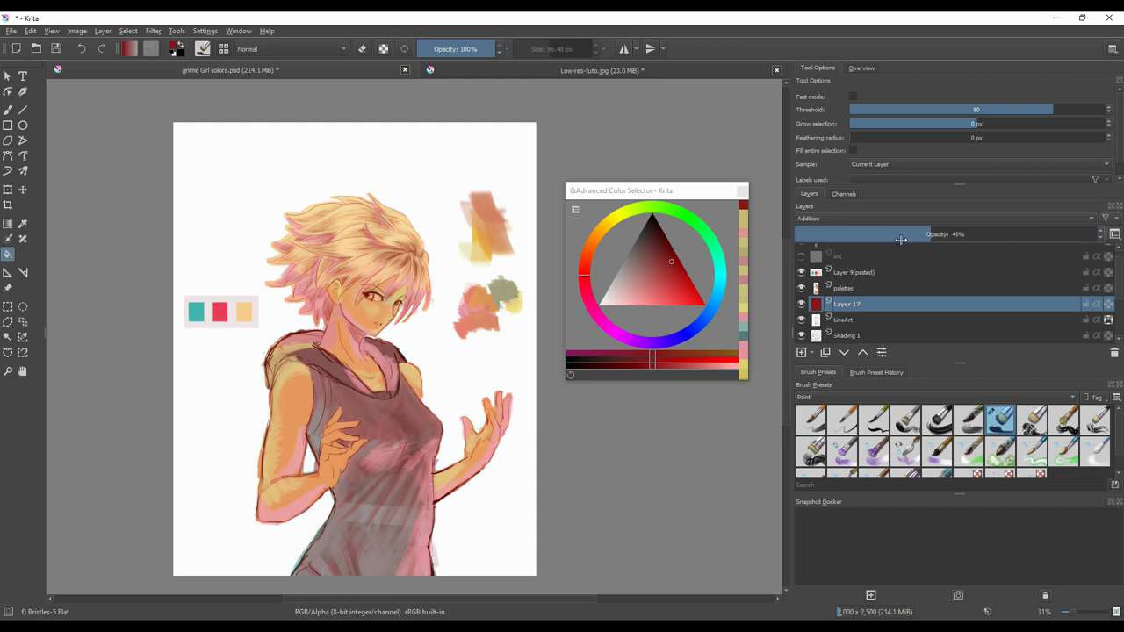
click(1010, 237)
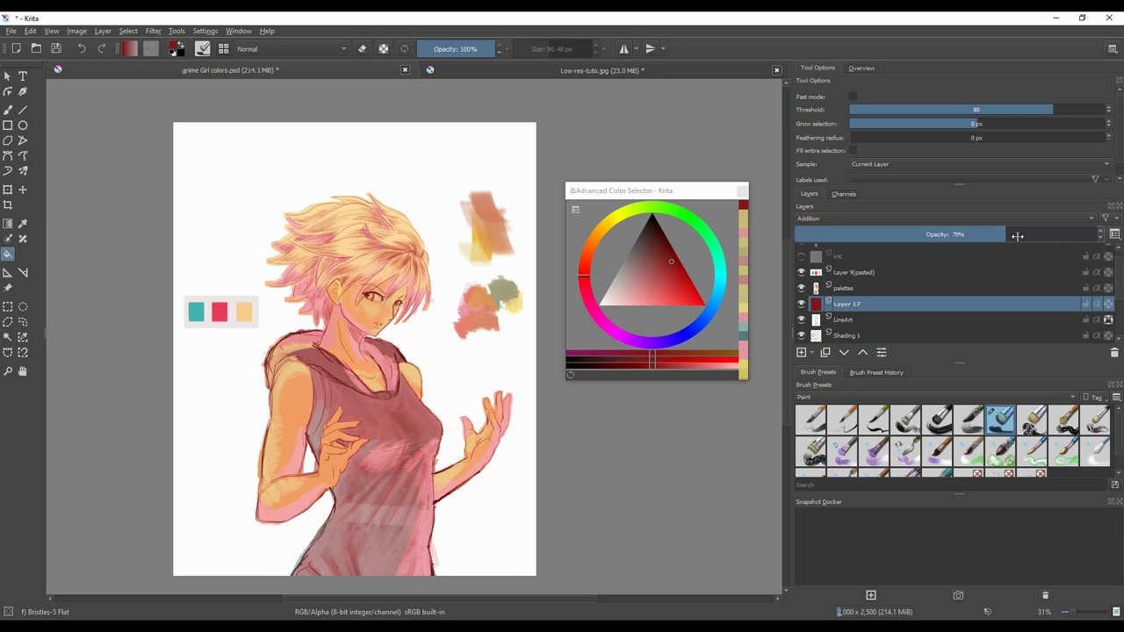
drag(1017, 239, 1097, 241)
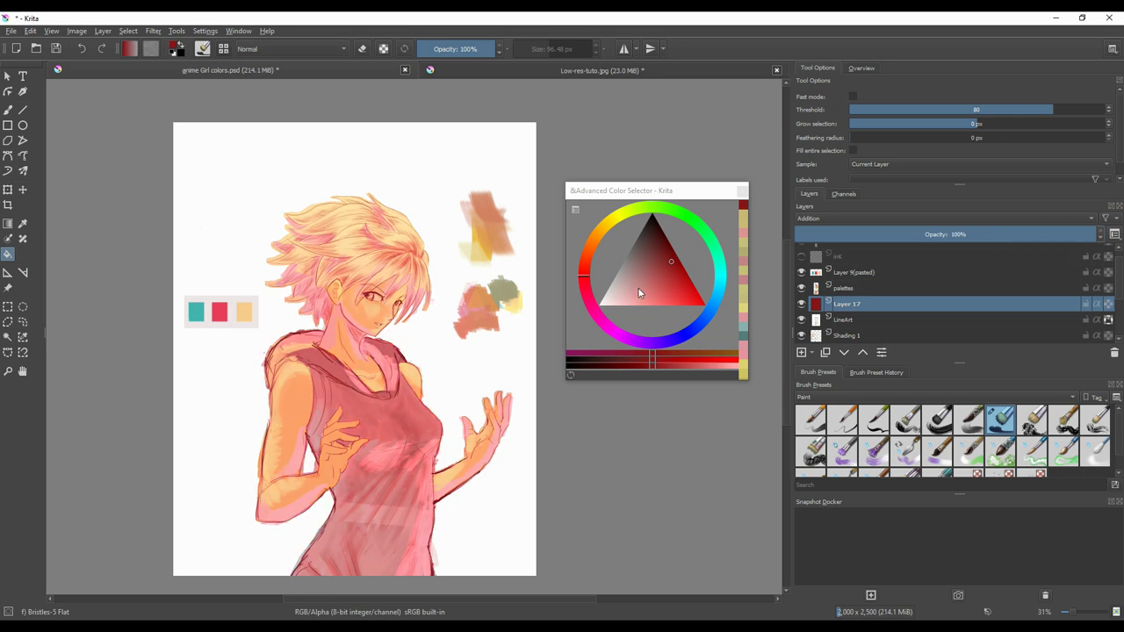
- Try filling the Addition layer with a lighter red and undo the fill
click(648, 287)
click(441, 341)
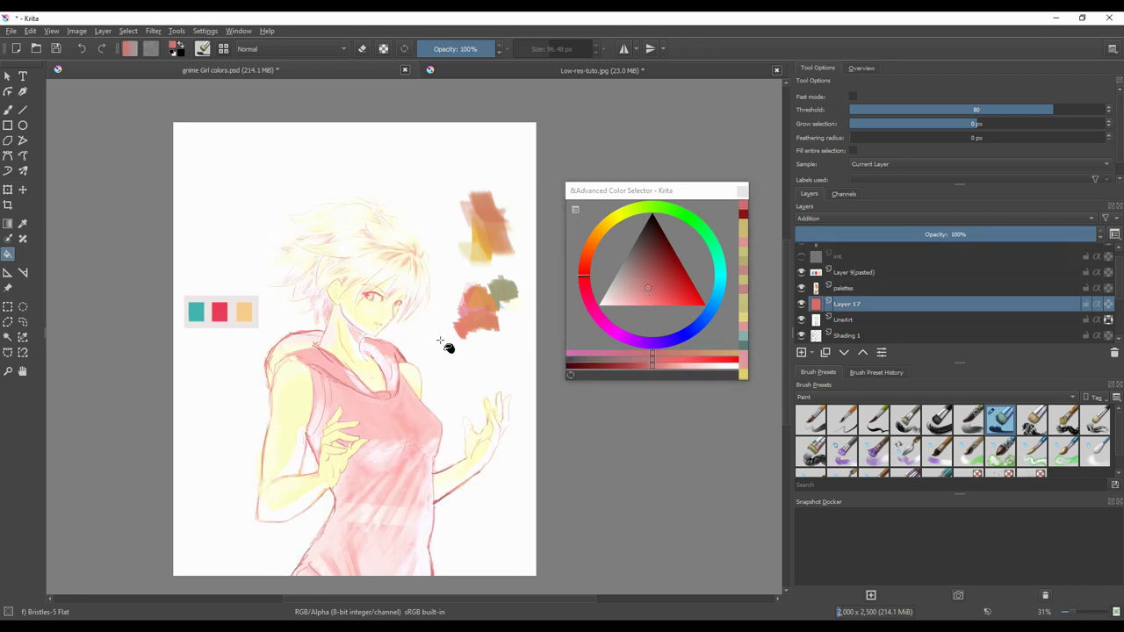
key(ctrl+z)
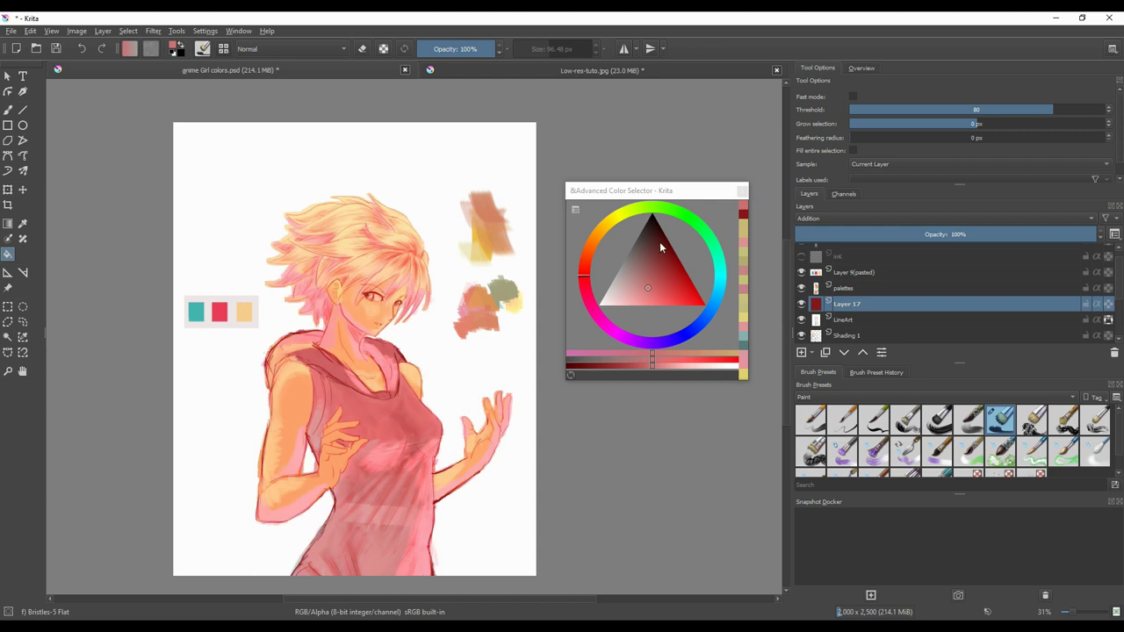
- Refill Layer 17 with a very dark reddish brown and keep a hidden duplicate of the layer
click(648, 237)
click(449, 318)
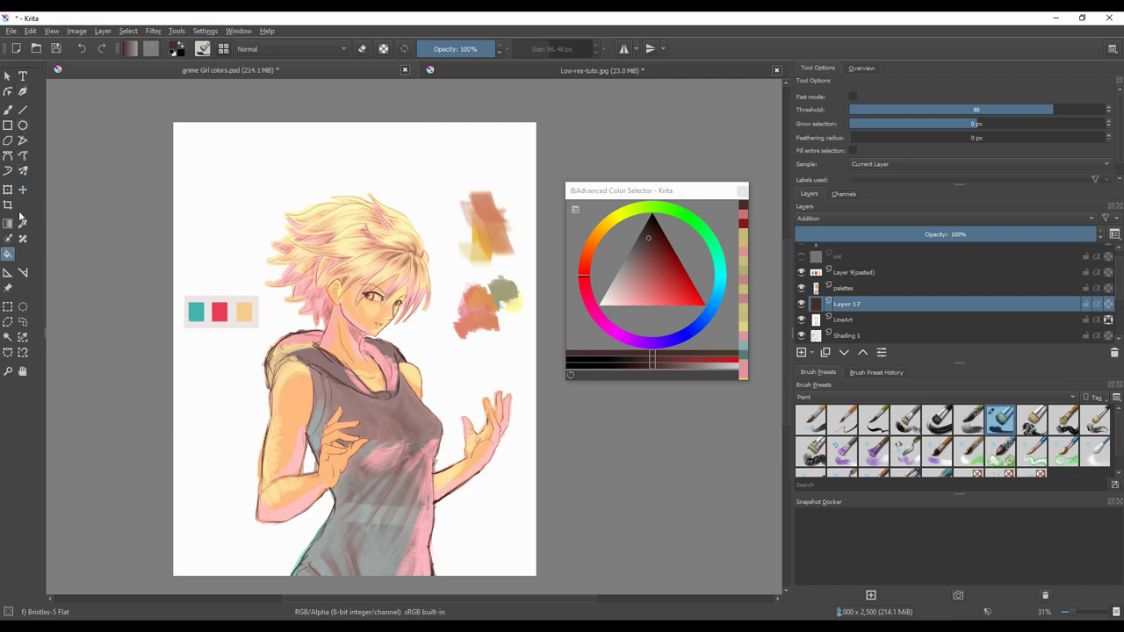
key(ctrl+j)
click(800, 304)
click(801, 304)
click(801, 304)
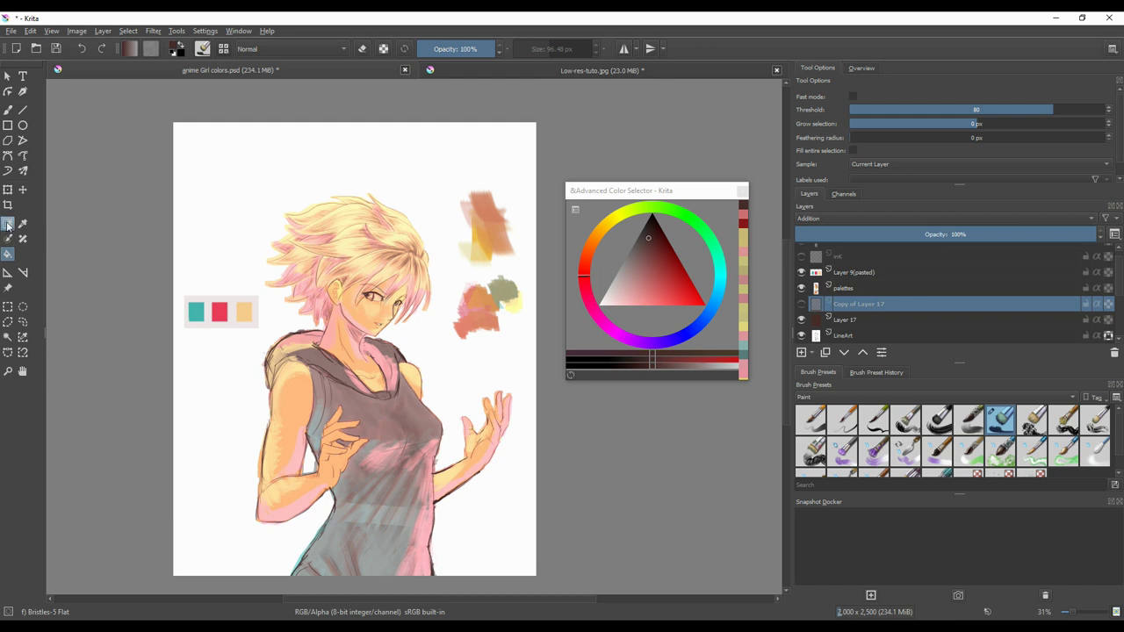
- Lower the opacity of Layer 17 to 43% and save the document
click(8, 111)
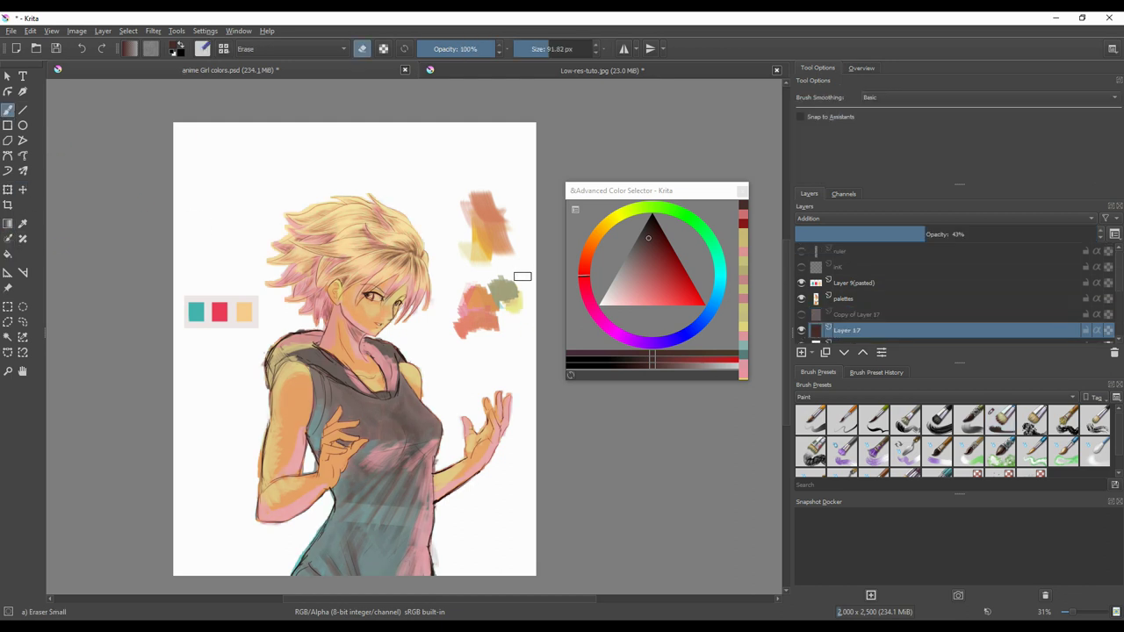
key(ctrl+s)
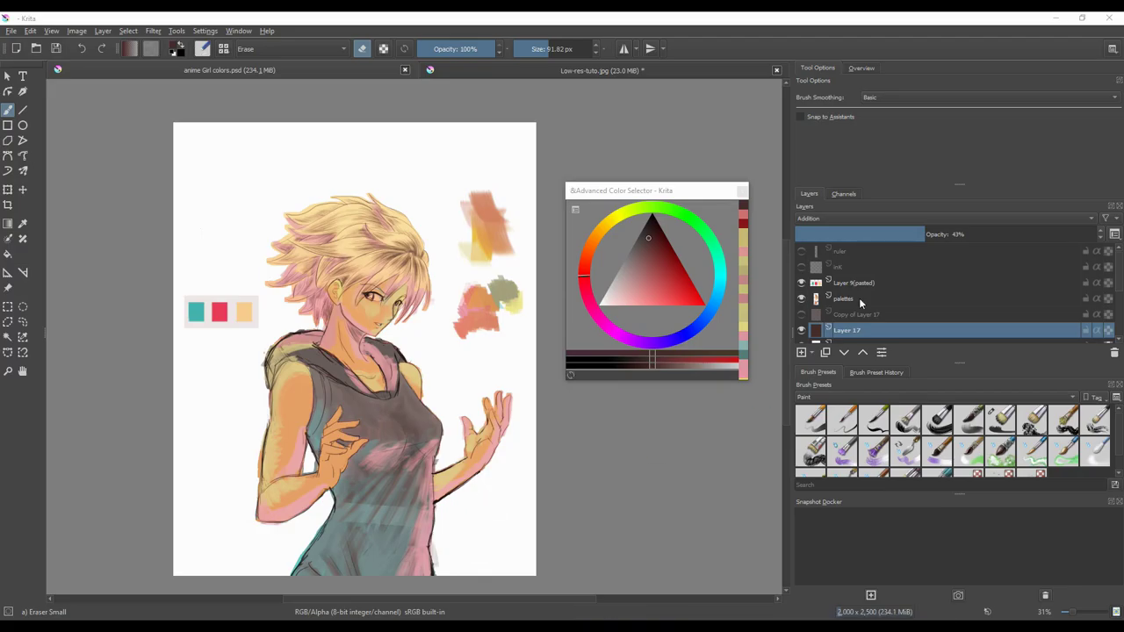
- Add a new layer directly above Layer 17 and name it "render"
click(801, 353)
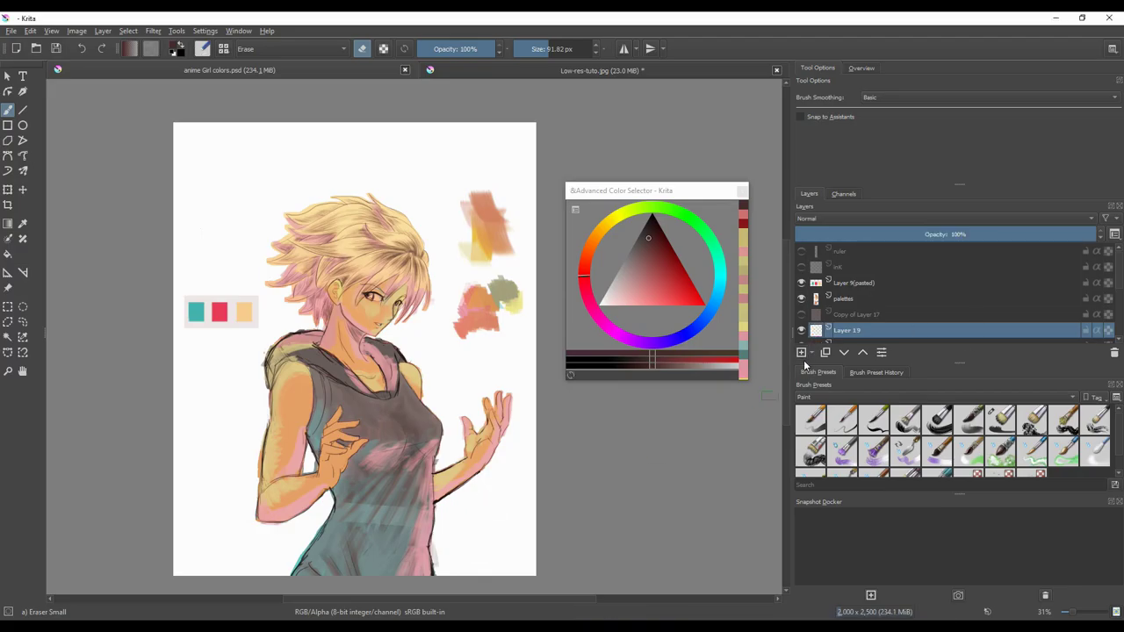
double_click(857, 331)
text(re)
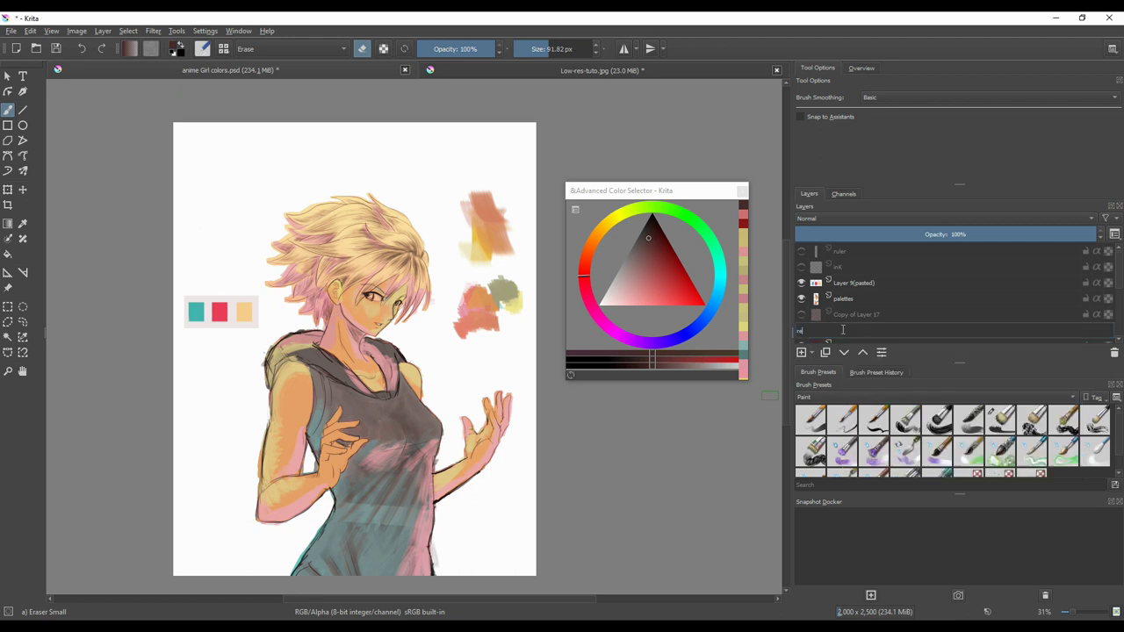
text(nder)
key(Return)
- Choose the Bristles-5 Flat brush and reduce its size to 21.54 px
click(1000, 420)
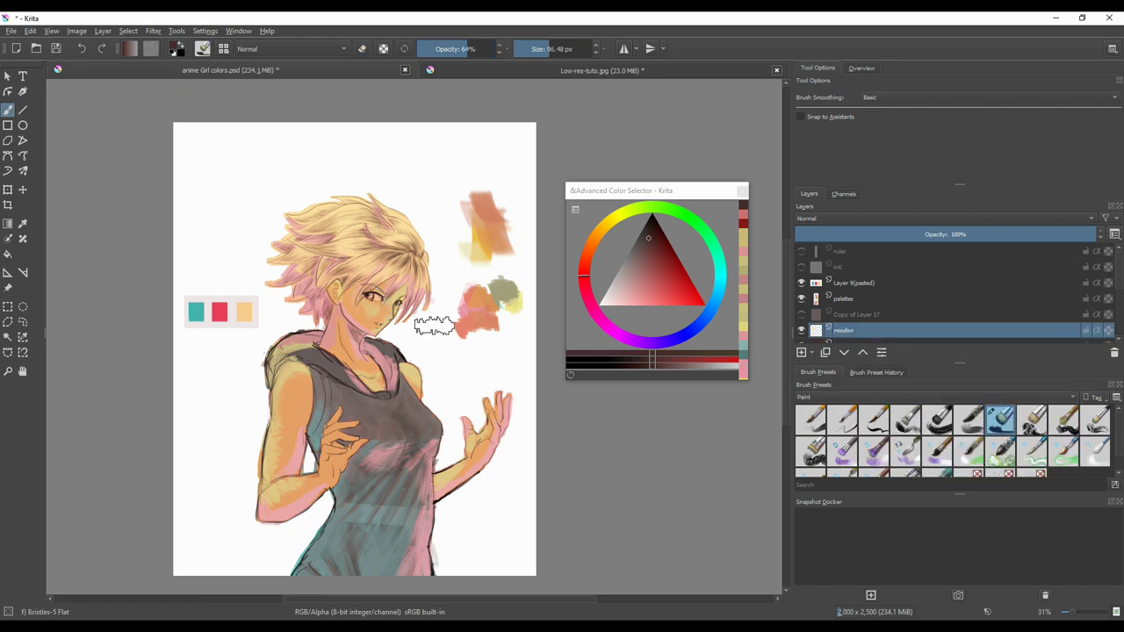
click(539, 51)
click(533, 53)
click(540, 51)
click(534, 51)
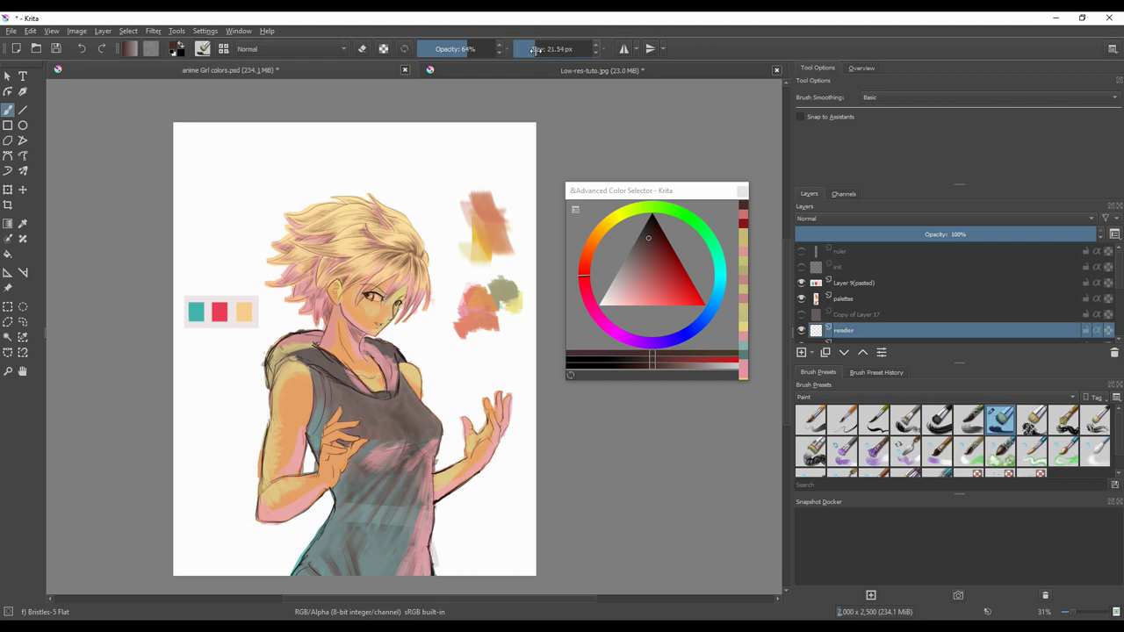
- Paint over the hard teal band at the shirt's waist with teal and dark grey sampled from the fabric
ctrl+click(365, 517)
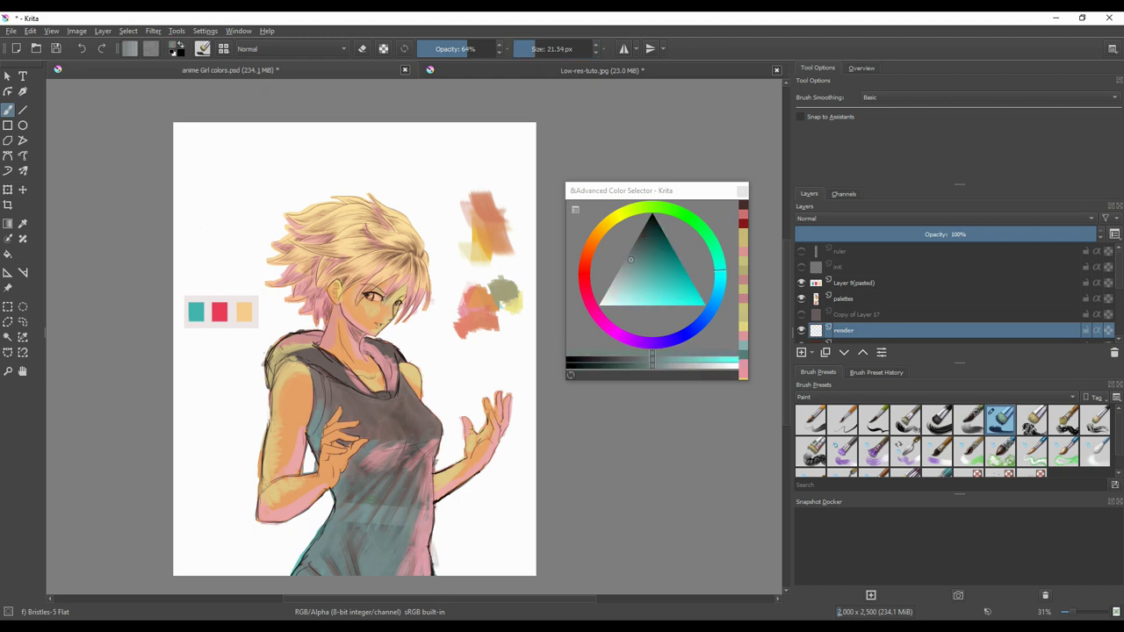
ctrl+click(366, 516)
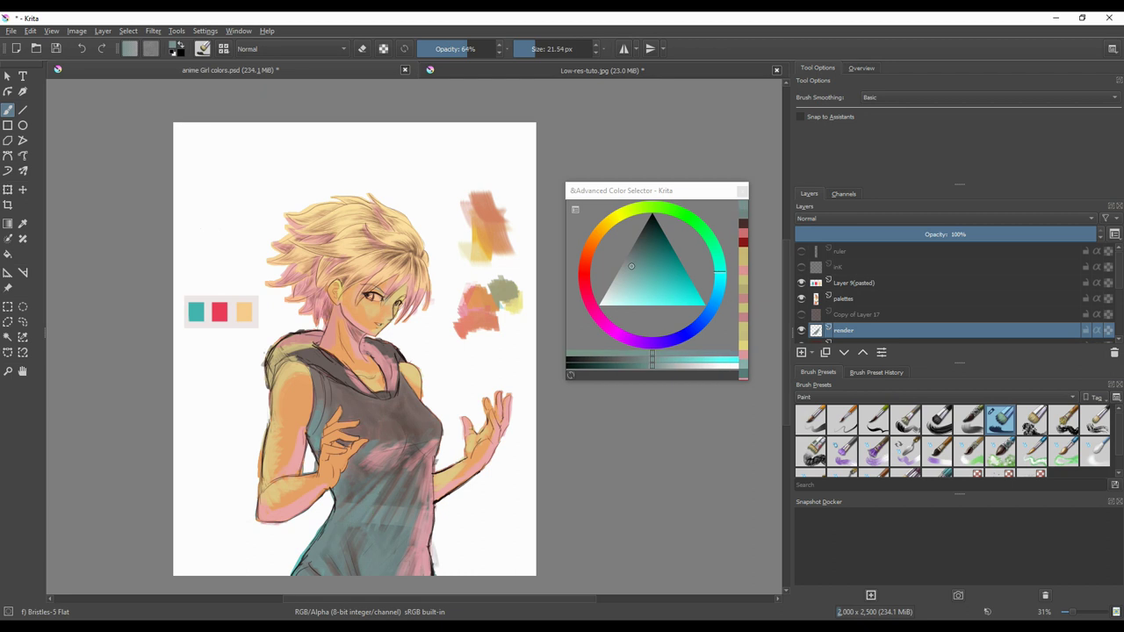
ctrl+click(425, 534)
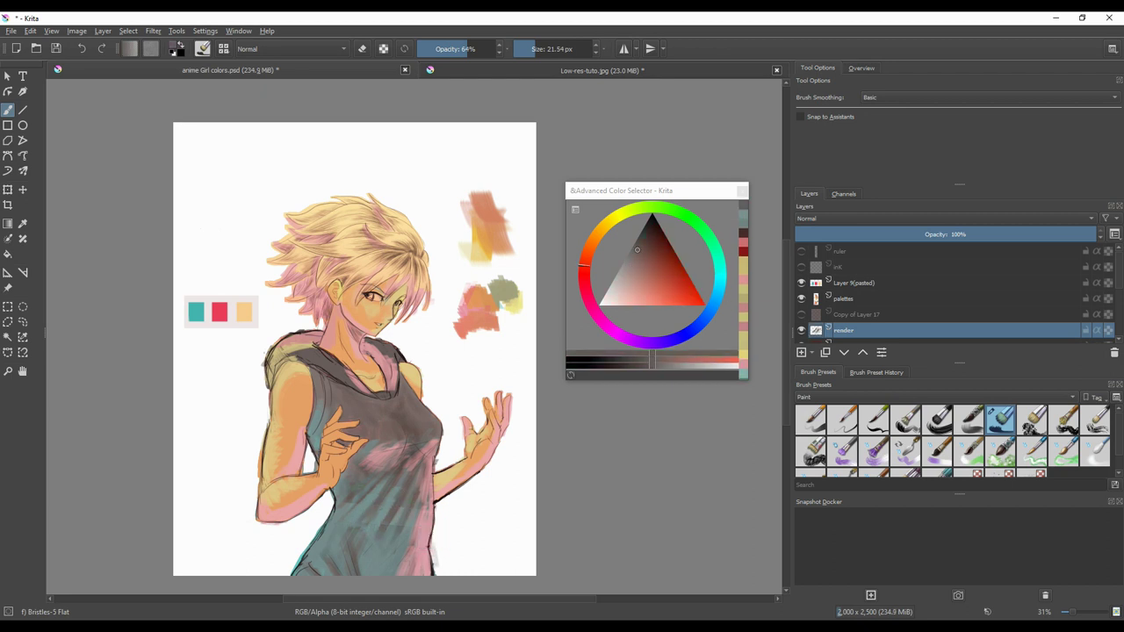
ctrl+click(403, 533)
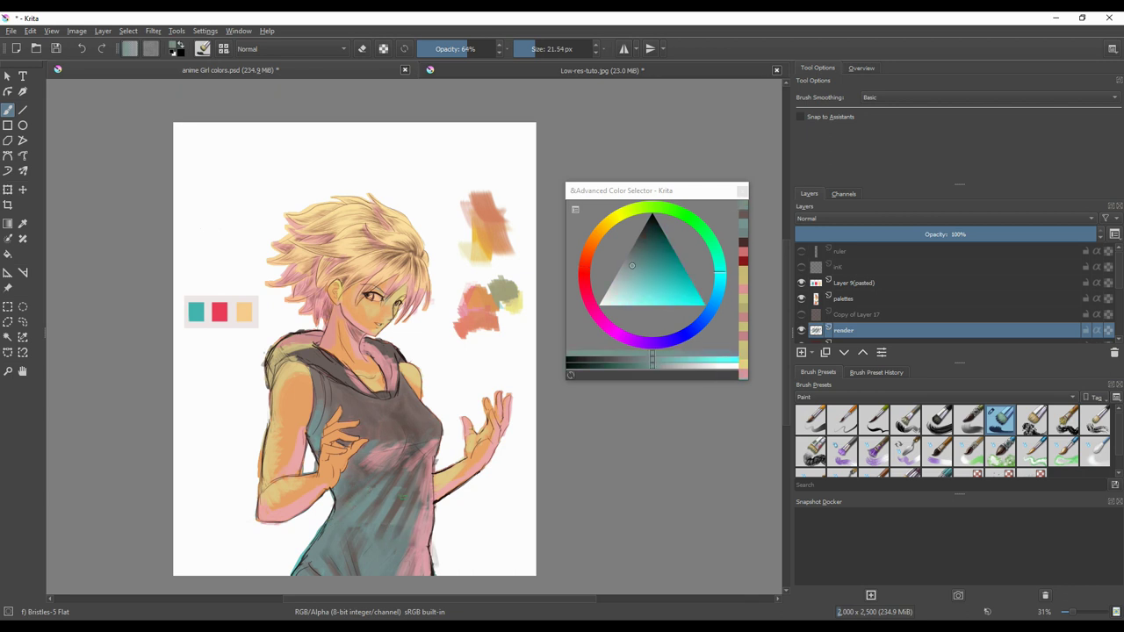
- Blend the lower half of the shirt with diagonal strokes in teal tones sampled from the artwork
mouse_move(417, 483)
mouse_down()
mouse_move(350, 548)
mouse_move(351, 573)
mouse_up()
ctrl+click(404, 480)
ctrl+click(400, 568)
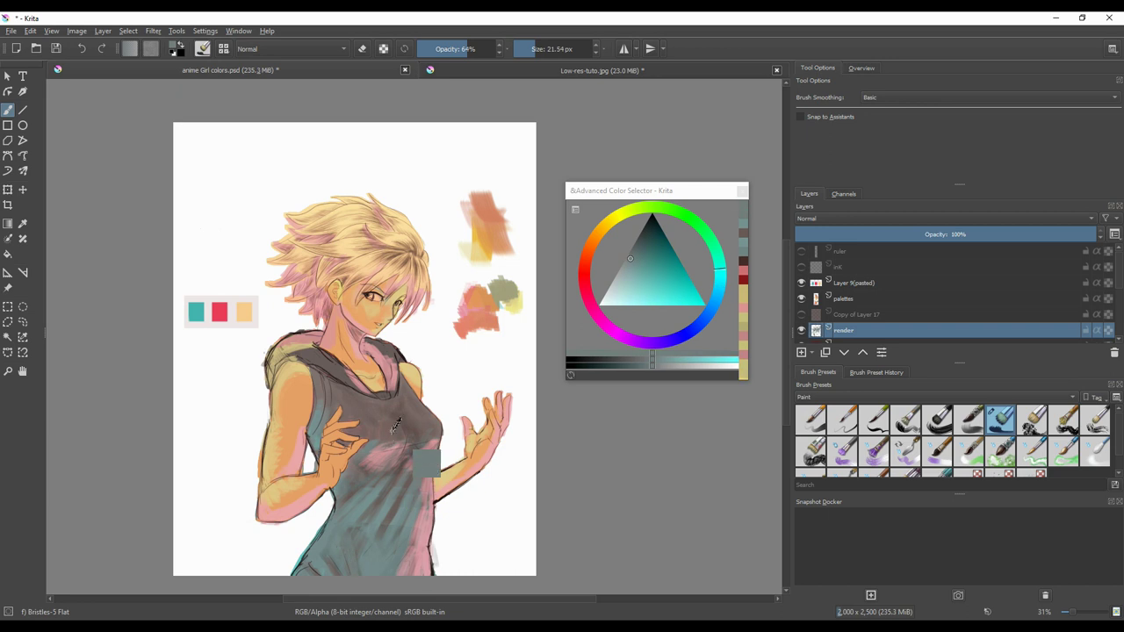
ctrl+click(427, 464)
drag(320, 560, 307, 575)
drag(385, 512, 354, 565)
ctrl+click(374, 535)
drag(347, 540, 340, 552)
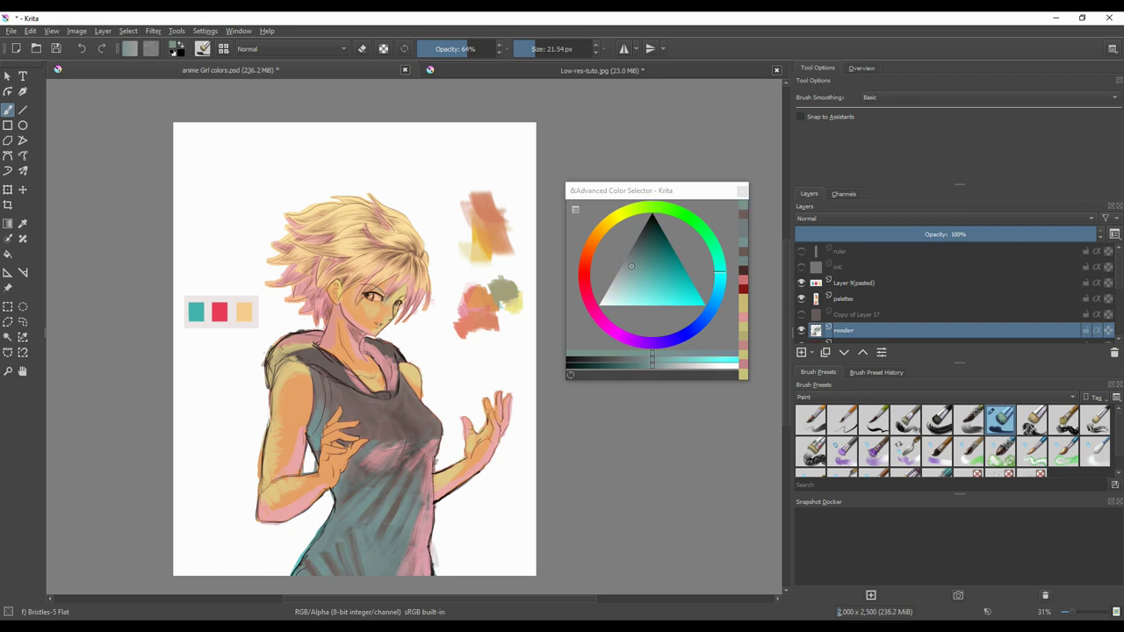
- Paint the dark folds and side edges of the lower shirt with sampled grey, teal and pink
ctrl+click(447, 450)
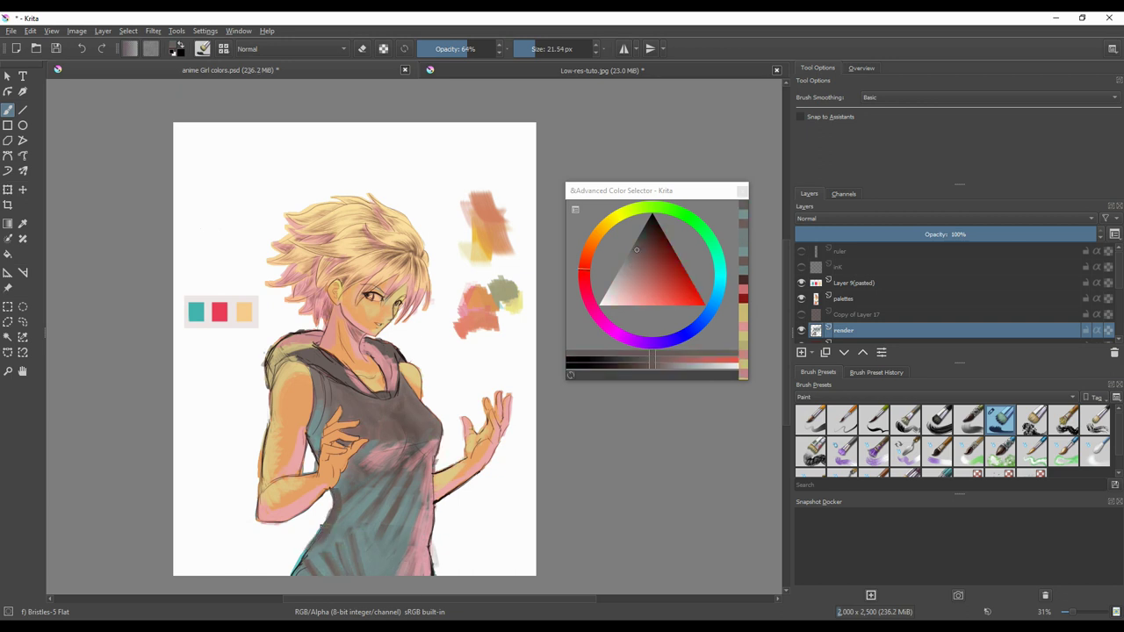
ctrl+click(383, 549)
drag(328, 526, 312, 552)
ctrl+click(426, 528)
mouse_move(425, 537)
mouse_down()
mouse_move(430, 573)
mouse_move(415, 550)
mouse_move(399, 576)
mouse_move(408, 518)
mouse_move(403, 573)
mouse_move(422, 510)
mouse_up()
ctrl+click(409, 520)
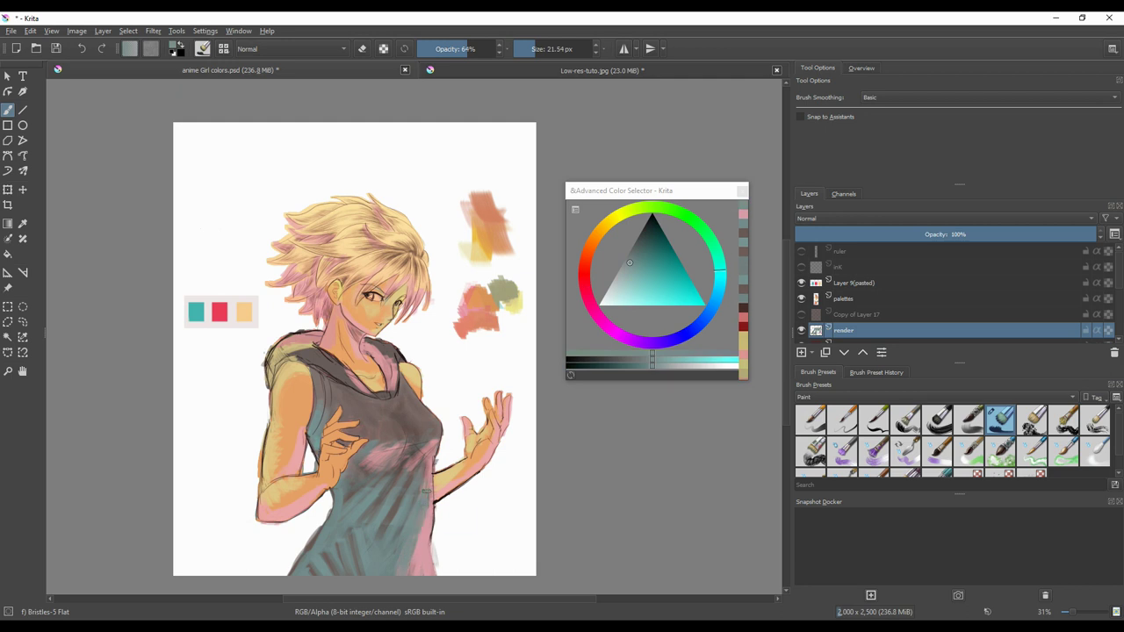
- Blend sampled muted pinks and greys into the reflected light on the shirt below the chest
ctrl+click(428, 507)
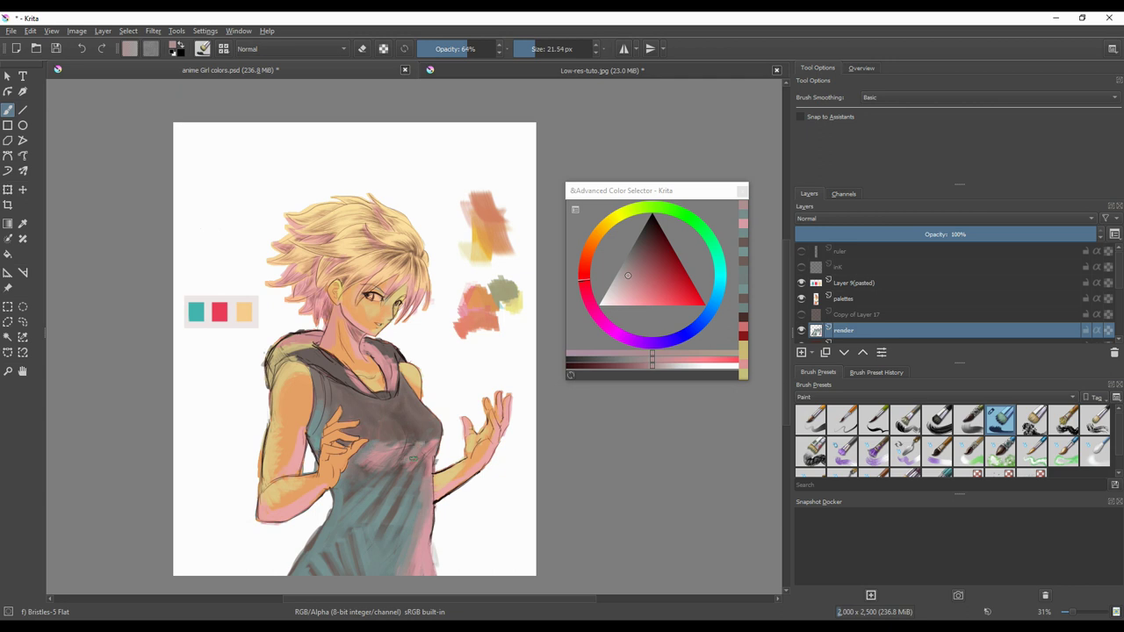
ctrl+click(430, 451)
drag(428, 450, 414, 478)
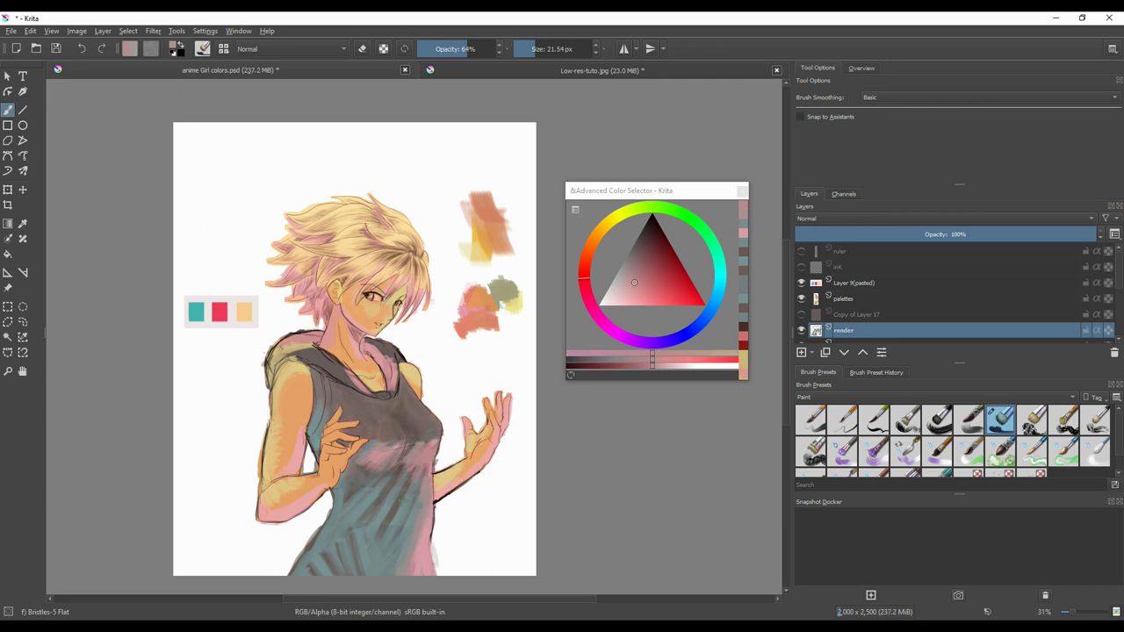
ctrl+click(417, 472)
ctrl+click(423, 468)
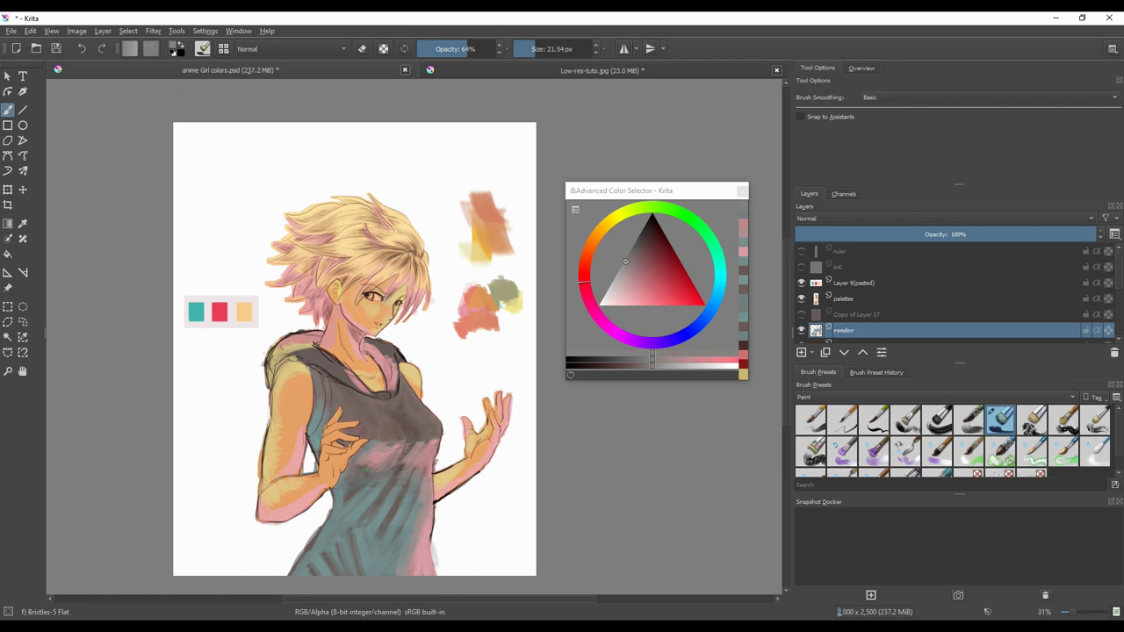
ctrl+click(379, 462)
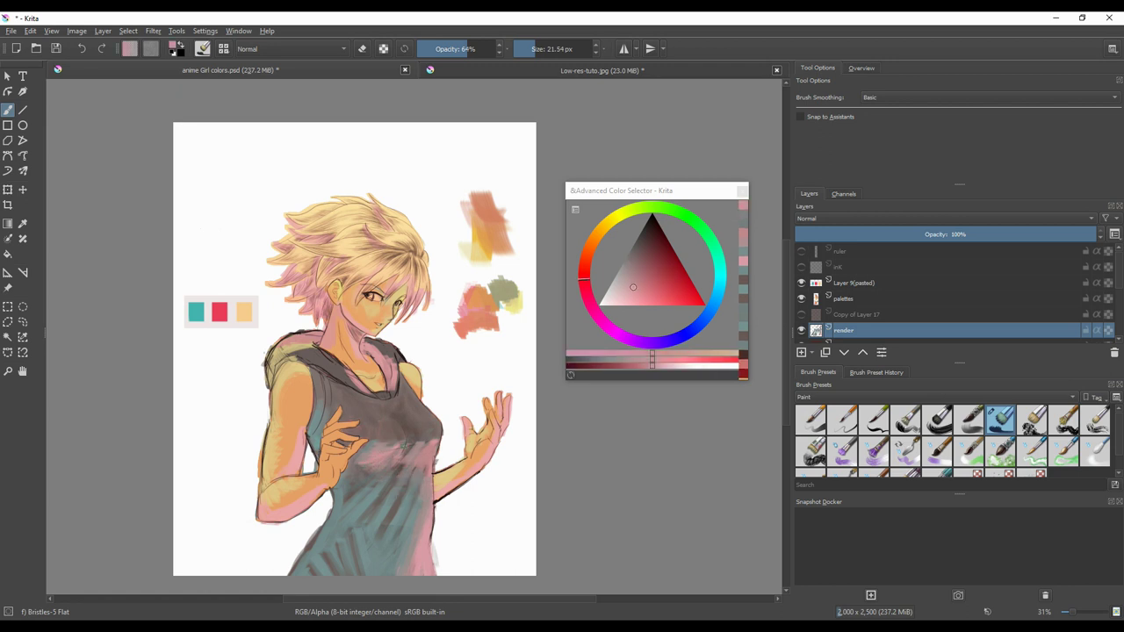
- Refine the pink-lit side contour of the shirt with sampled grey and pink, and sample the white background
ctrl+click(404, 449)
ctrl+click(424, 432)
ctrl+click(427, 522)
ctrl+click(445, 522)
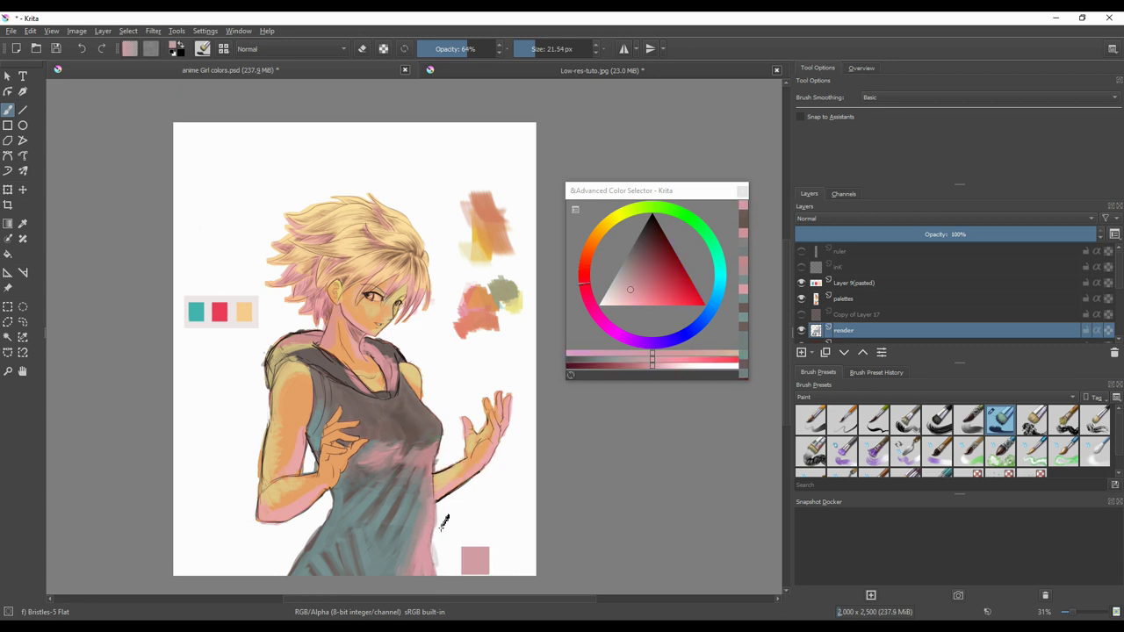
- Paint over the line art where the raised forearm meets the shirt, using sampled pink and orange skin tones
ctrl+click(430, 467)
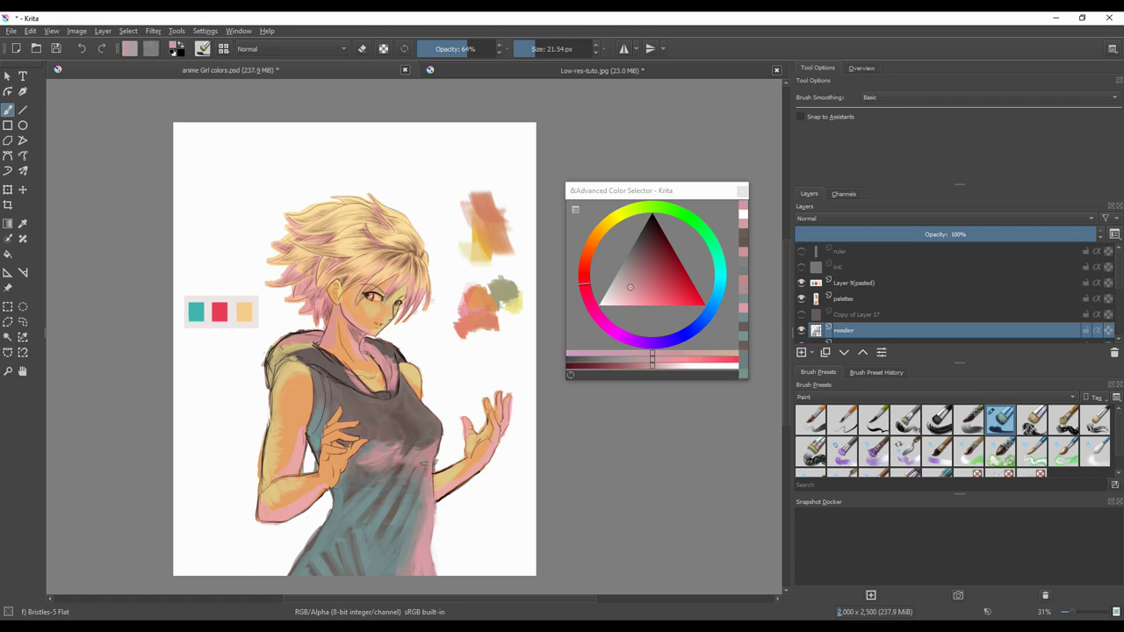
ctrl+click(433, 471)
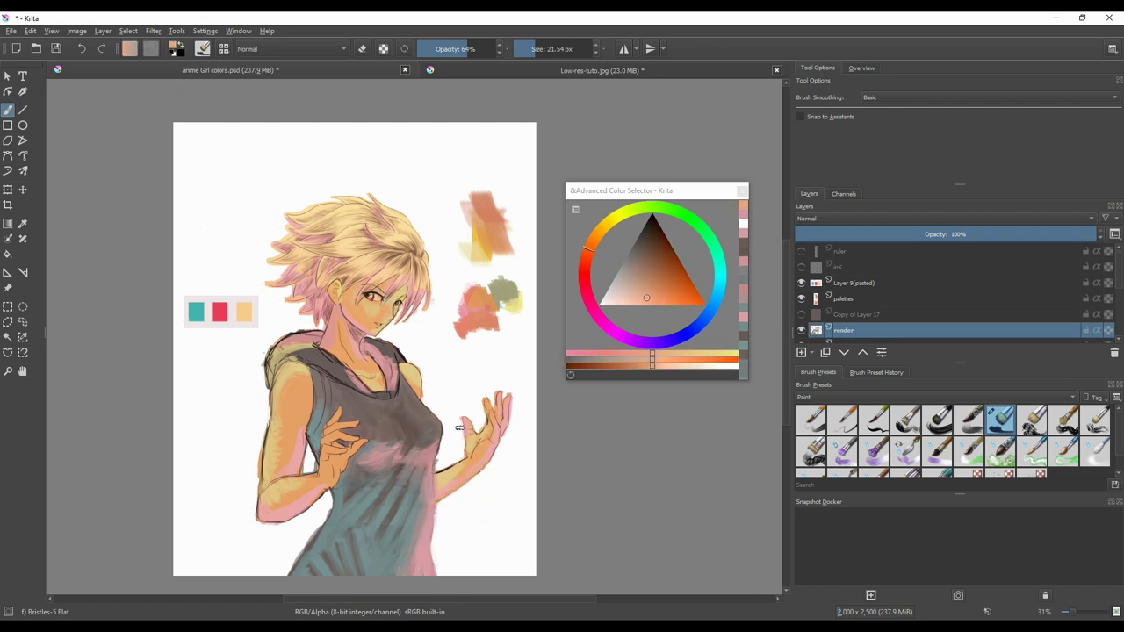
ctrl+click(479, 314)
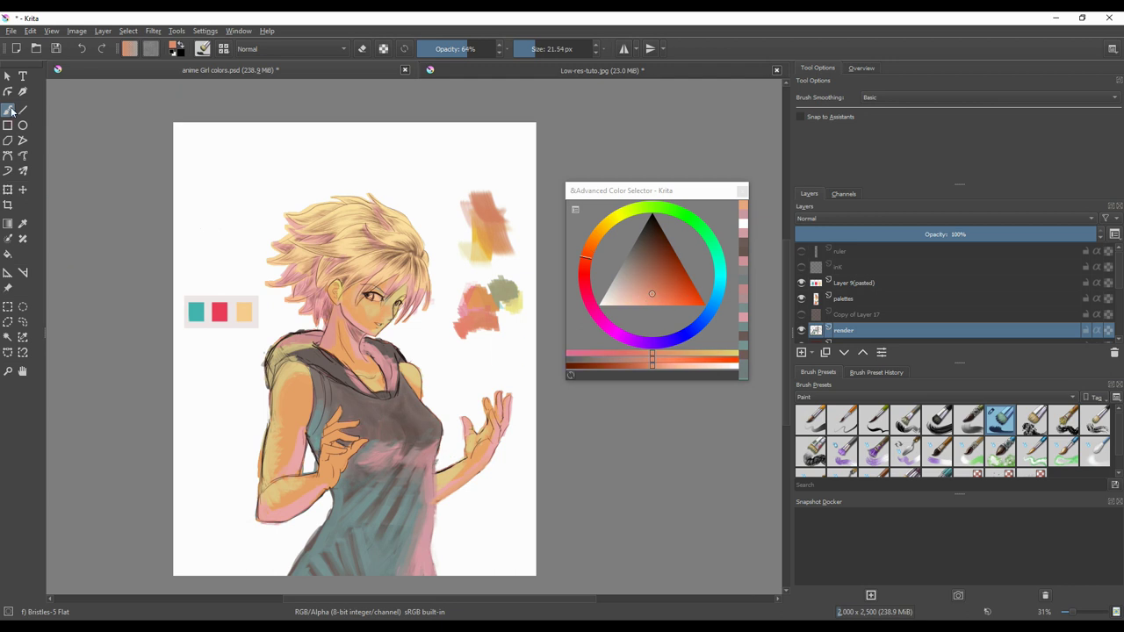
- Redraw the open hand's finger and forearm outlines in a darker reddish orange with a 4.53 px brush
click(526, 51)
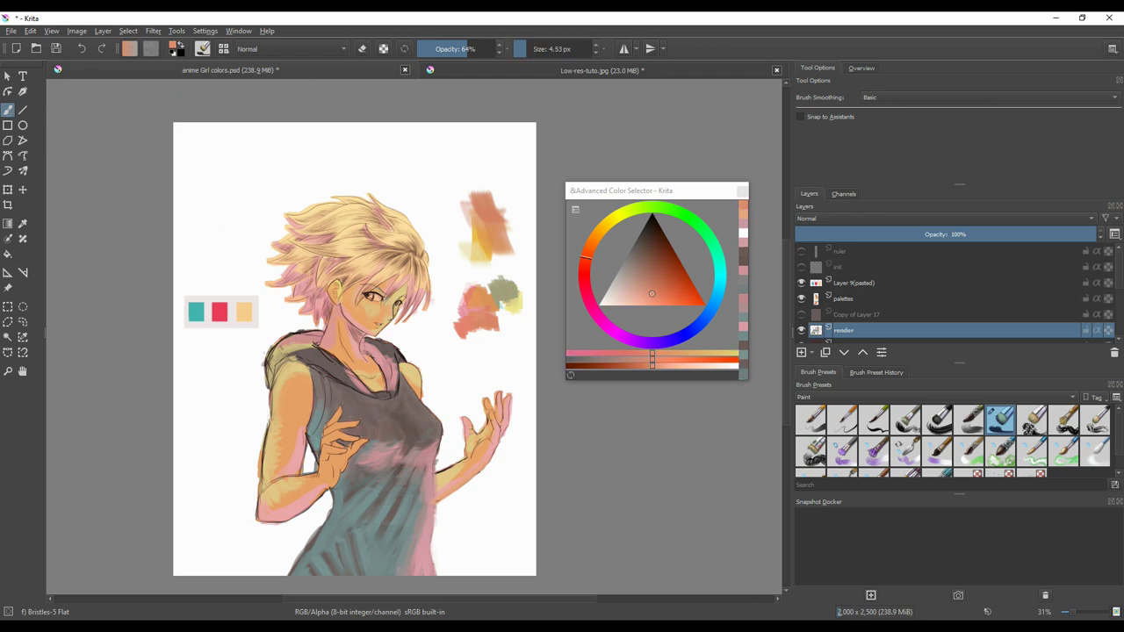
drag(654, 282, 658, 275)
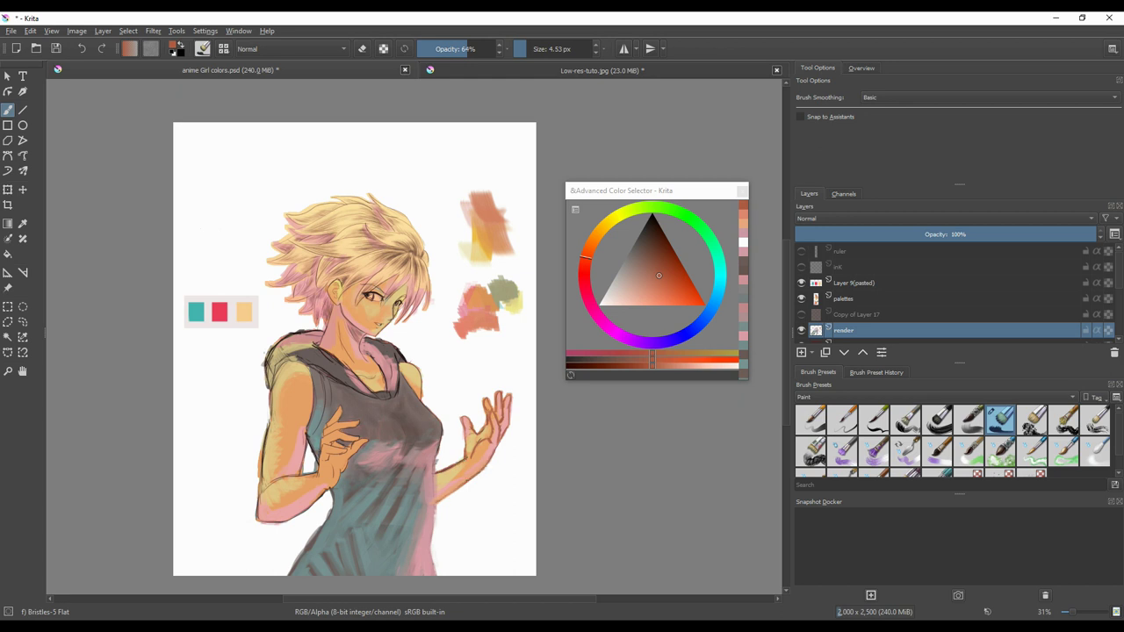
- Blend the shirt's outer chest contour and shoulder strap with sampled greys and muted pinks, using a 16.71 px brush
ctrl+click(418, 411)
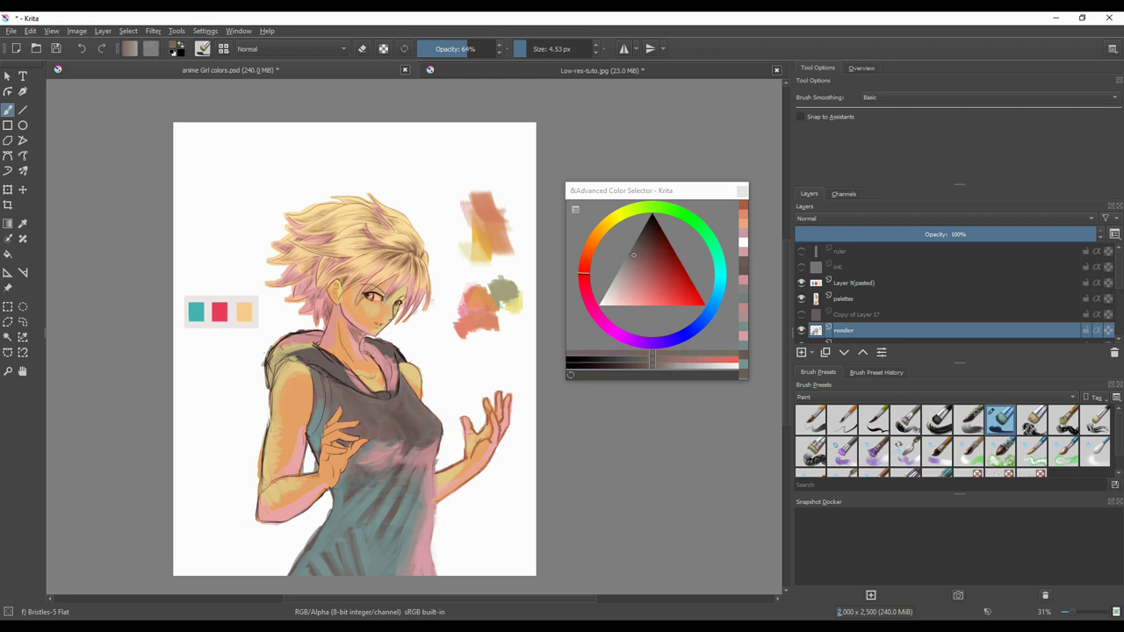
click(538, 50)
drag(537, 50, 531, 50)
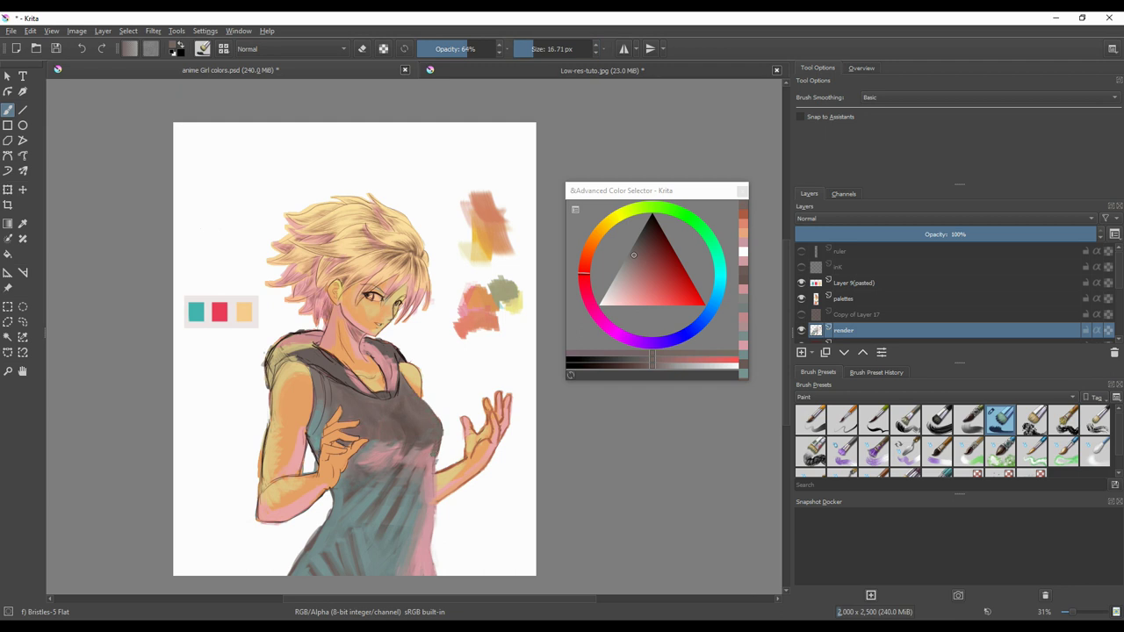
ctrl+click(428, 457)
drag(433, 450, 433, 456)
ctrl+click(439, 436)
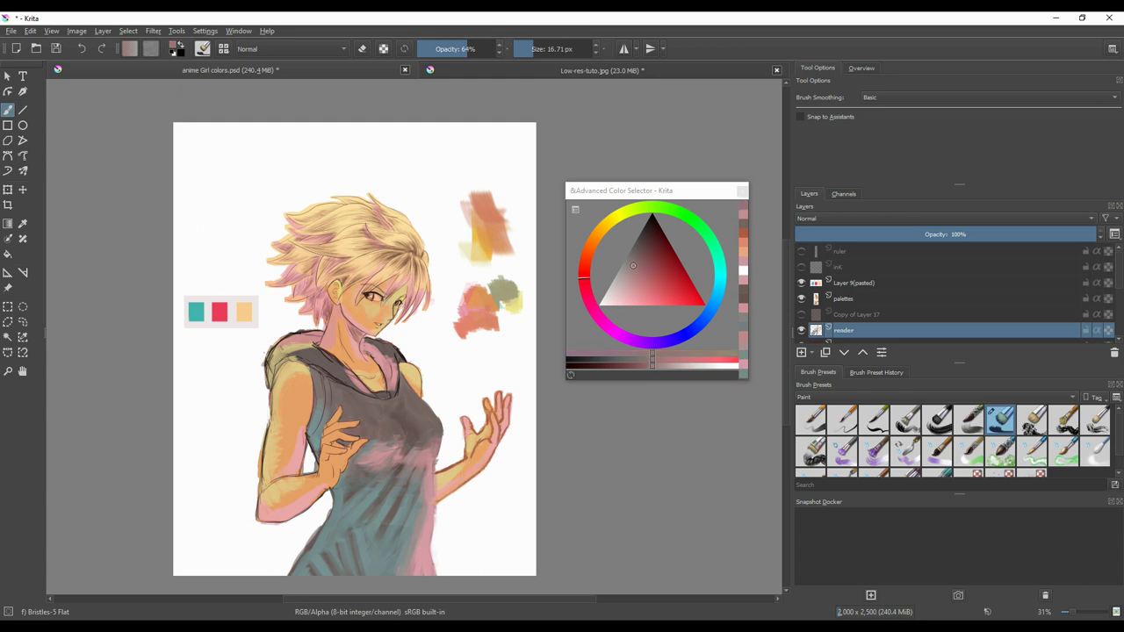
ctrl+click(411, 429)
ctrl+click(405, 424)
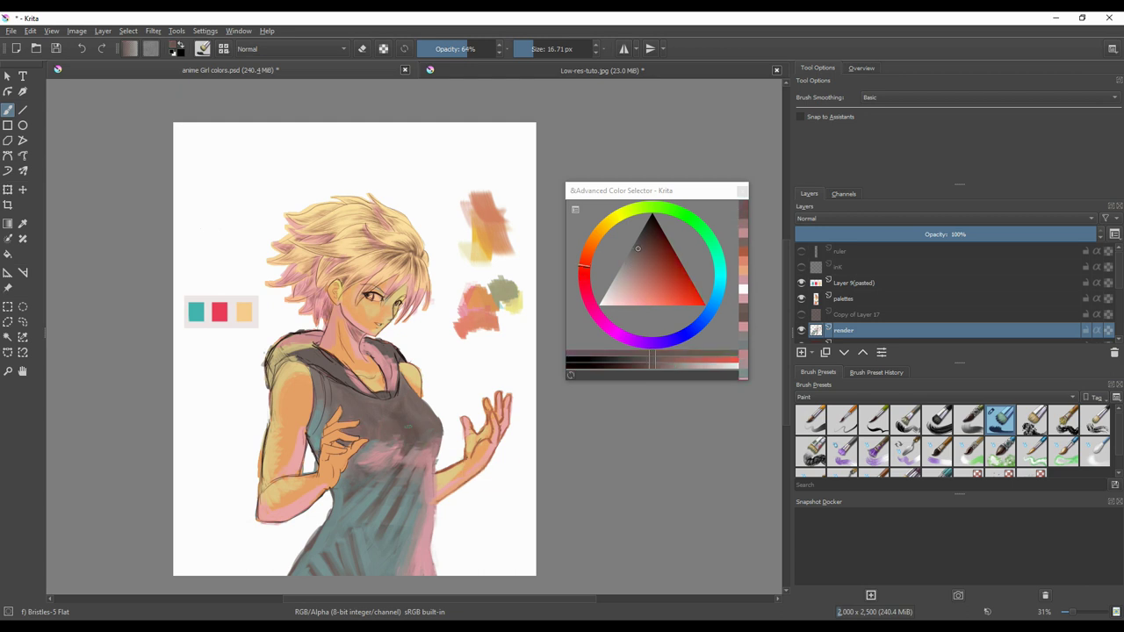
ctrl+click(417, 410)
- Paint yellow light sampled from the skin onto the shirt's chest and blend it into warm brownish grey
ctrl+click(427, 390)
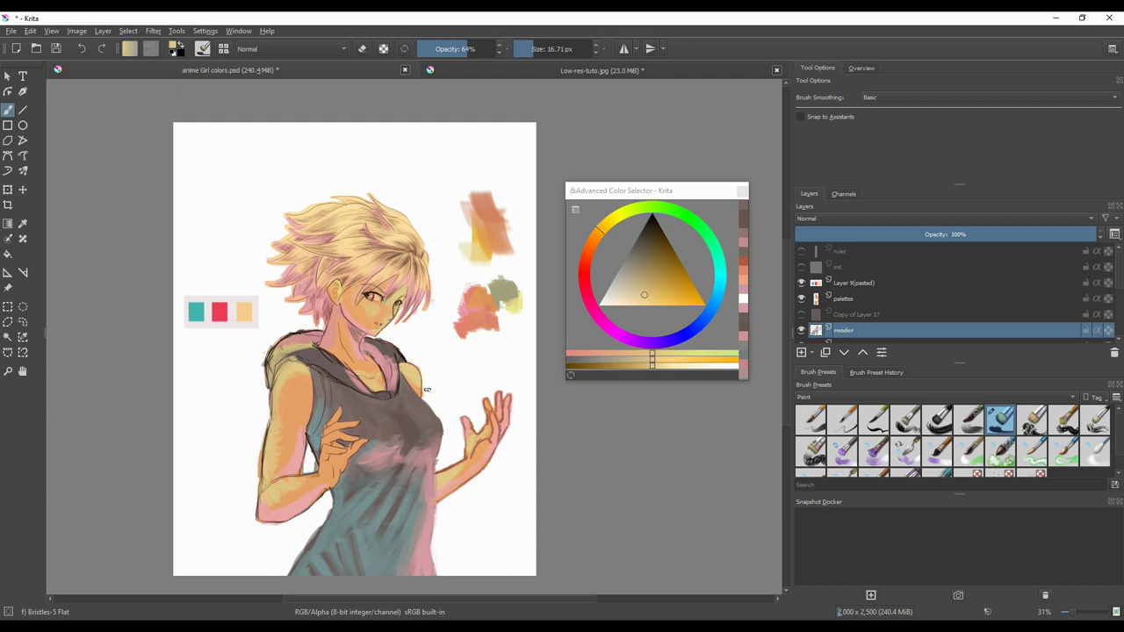
mouse_move(388, 404)
mouse_down()
mouse_move(367, 427)
mouse_move(393, 436)
mouse_move(367, 402)
mouse_up()
drag(411, 431, 386, 455)
ctrl+click(393, 417)
drag(372, 404, 369, 422)
drag(416, 439, 395, 460)
ctrl+click(405, 434)
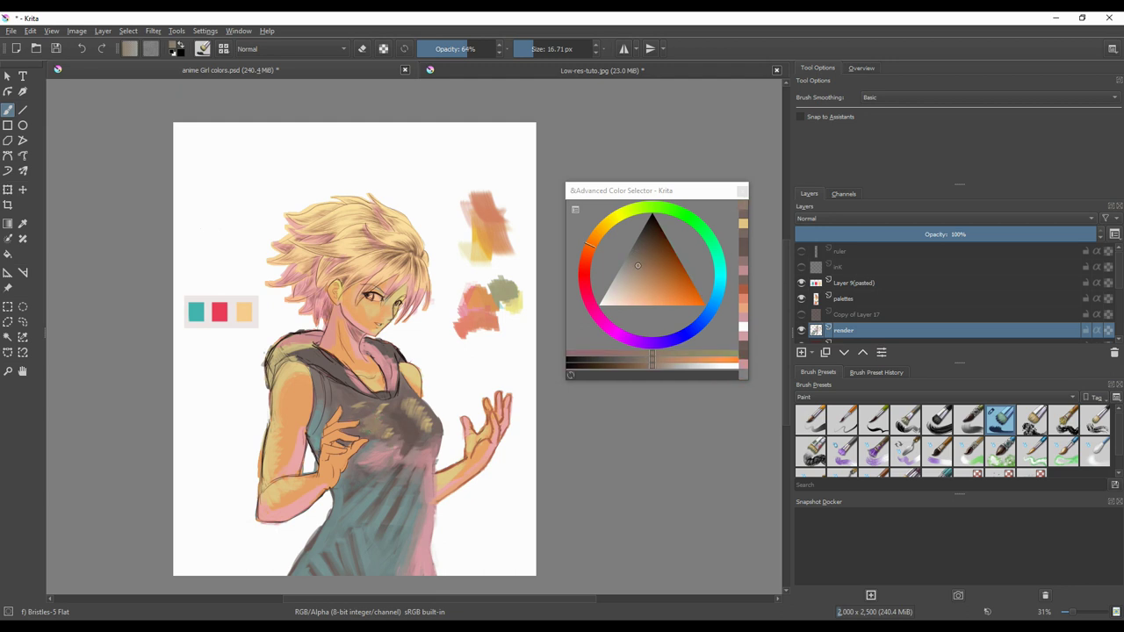
mouse_move(397, 418)
mouse_down()
mouse_move(360, 405)
mouse_move(391, 417)
mouse_up()
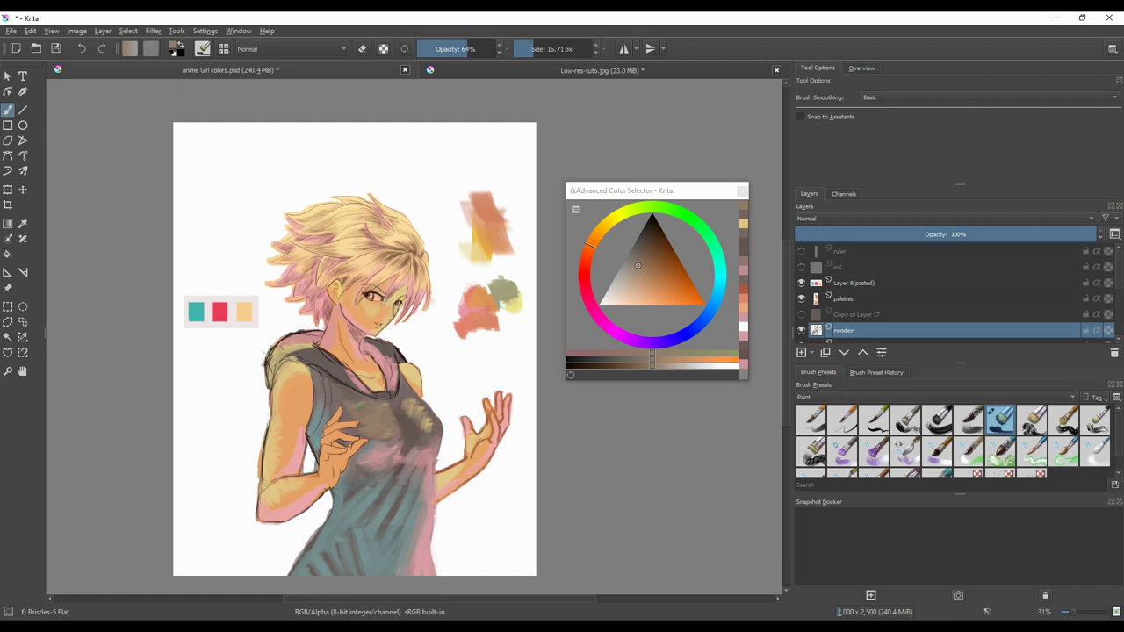
mouse_move(417, 417)
mouse_down()
mouse_move(404, 423)
mouse_move(436, 424)
mouse_up()
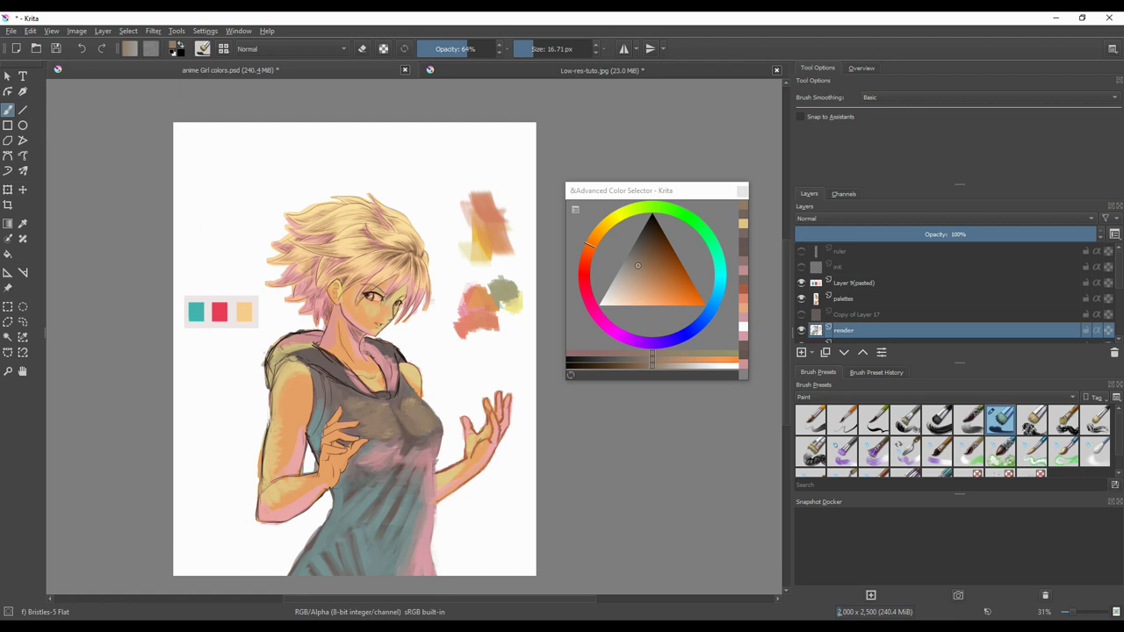
- Clean up the far shoulder and armhole edge with sampled shirt grey, skin tones and background white
ctrl+click(403, 406)
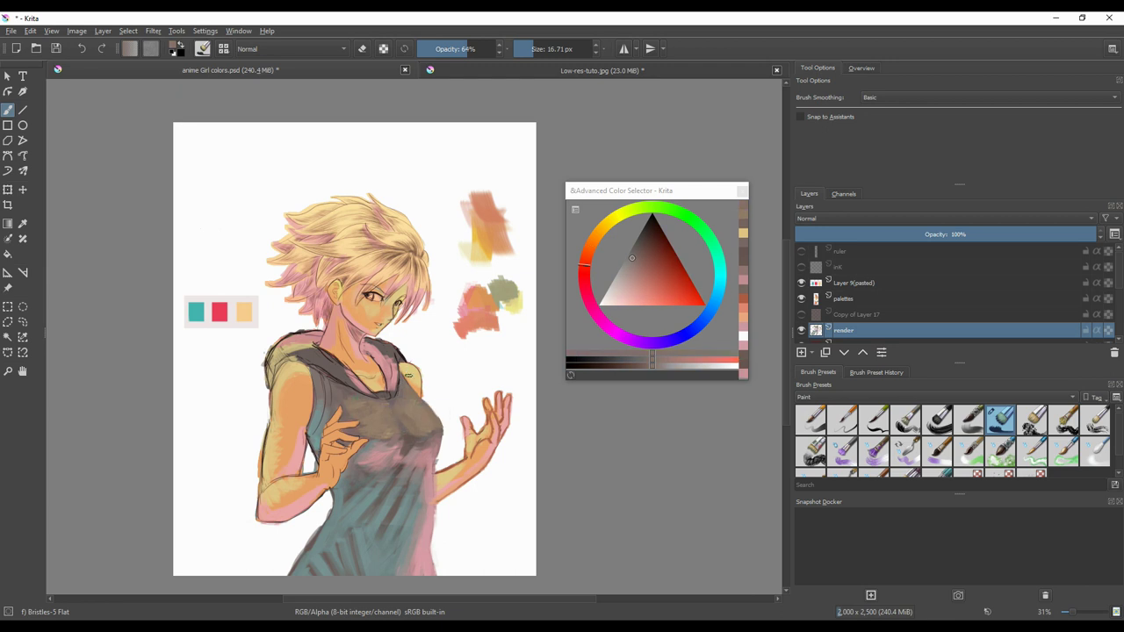
ctrl+click(418, 386)
ctrl+click(424, 393)
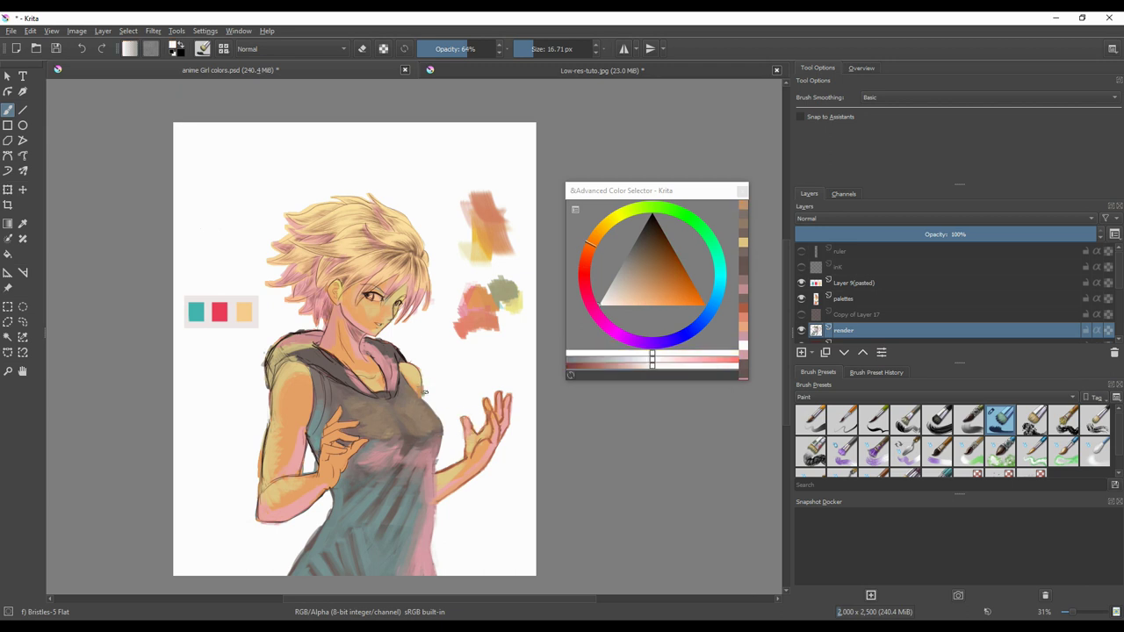
ctrl+click(424, 393)
ctrl+click(419, 377)
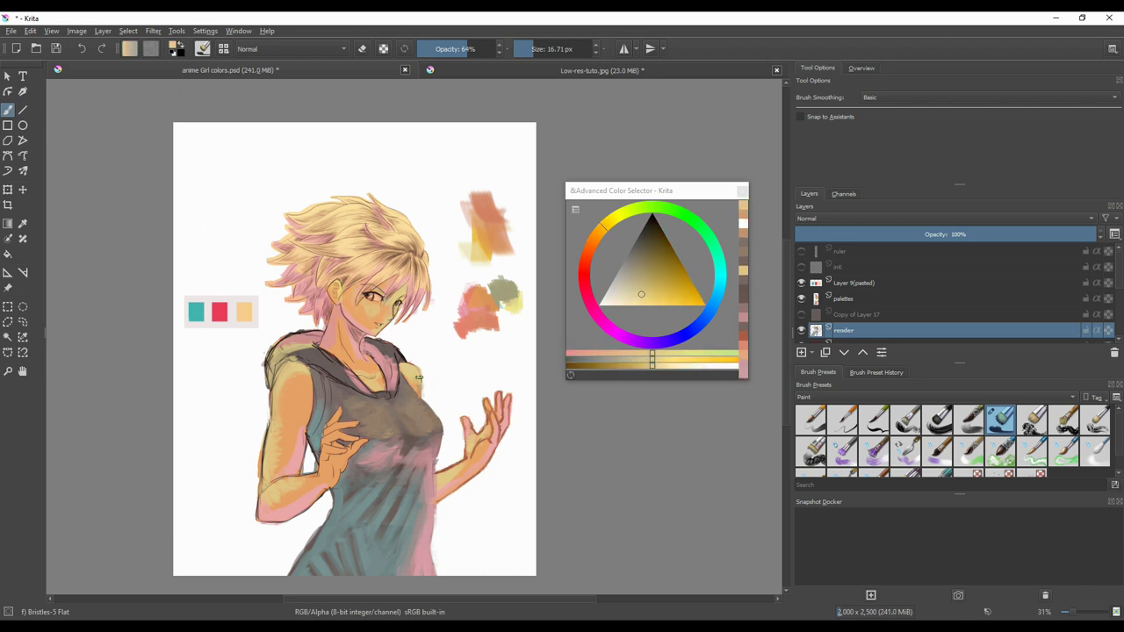
- Paint over the line art along the raised arm's outer edge and elbow with sampled yellow, pink and background white
ctrl+click(296, 387)
drag(277, 374, 261, 482)
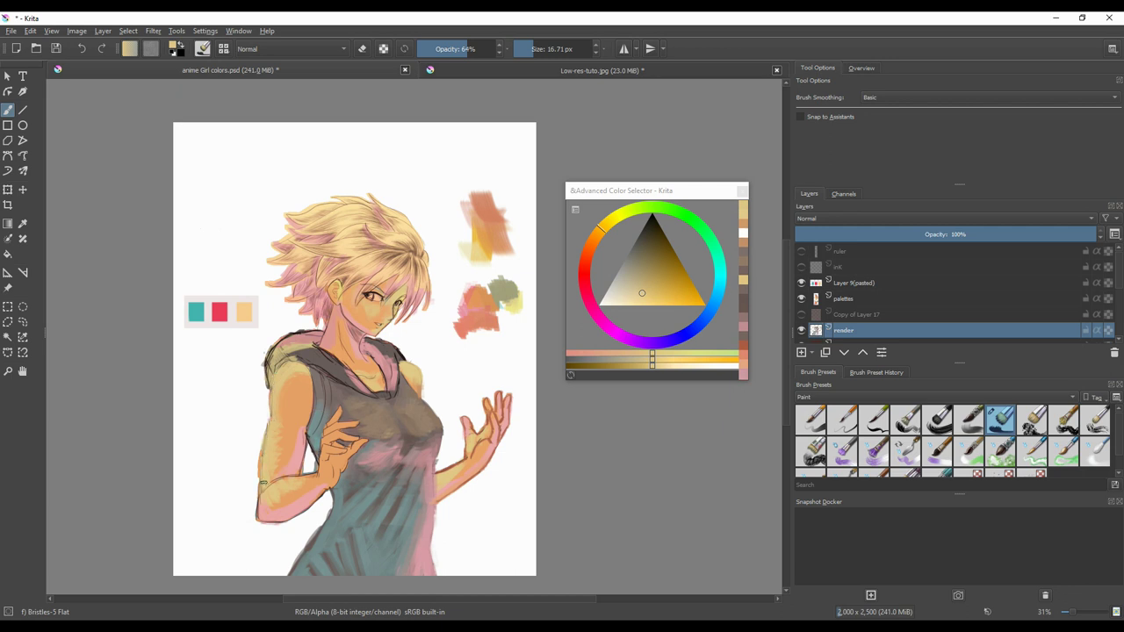
ctrl+click(264, 516)
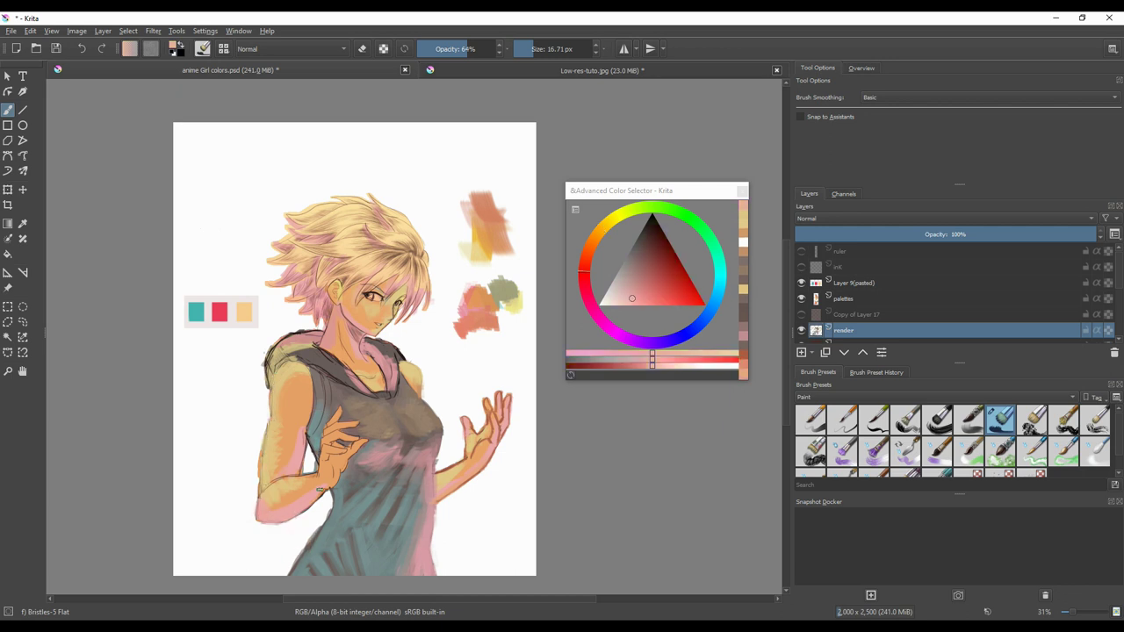
ctrl+click(315, 515)
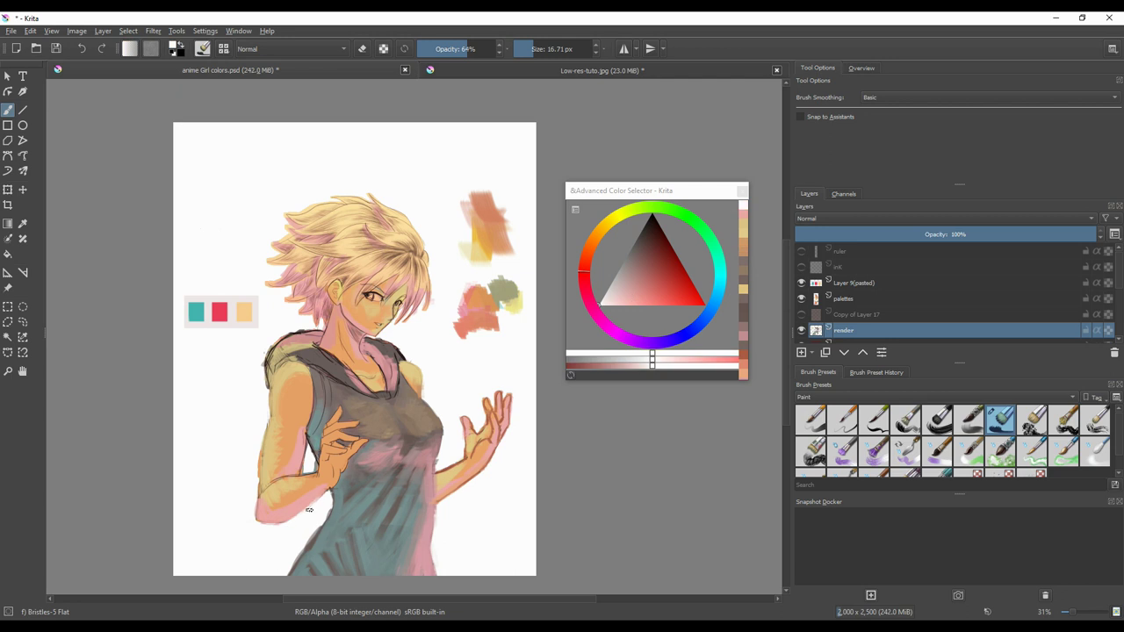
- Paint orange shading on the raised forearm and outline the hand's fingers in reddish orange with a 5.18 px brush
ctrl+click(290, 481)
drag(290, 481, 303, 478)
ctrl+click(327, 478)
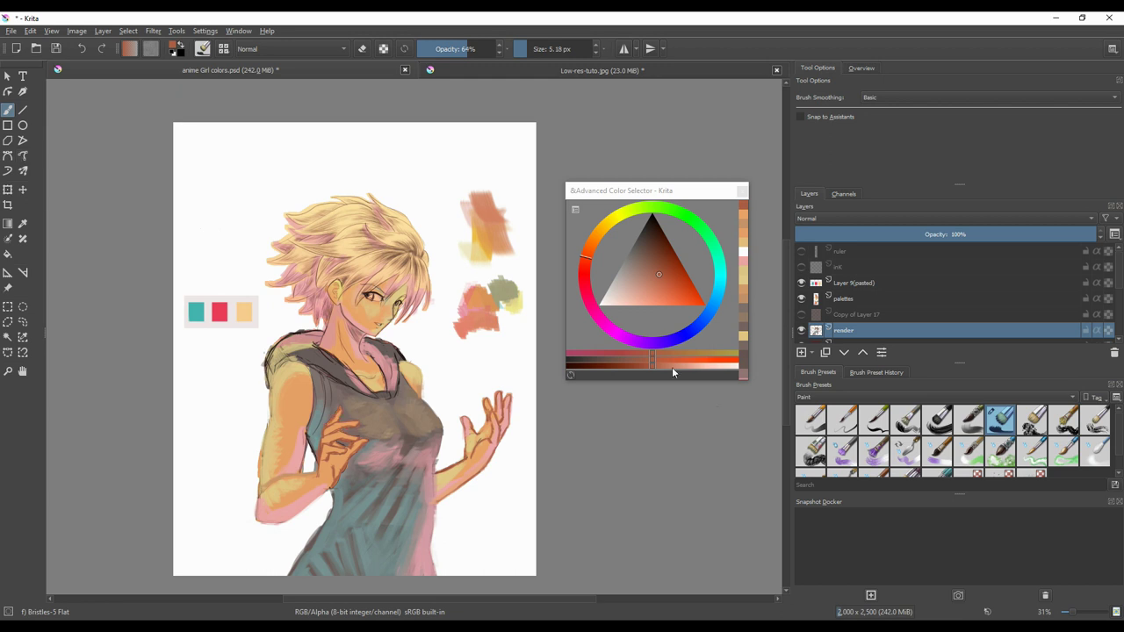
- Repaint the inner arm edge and the gap beside the torso with sampled pink, teal and white, reducing the brush to 8.37 px
click(533, 49)
ctrl+click(300, 446)
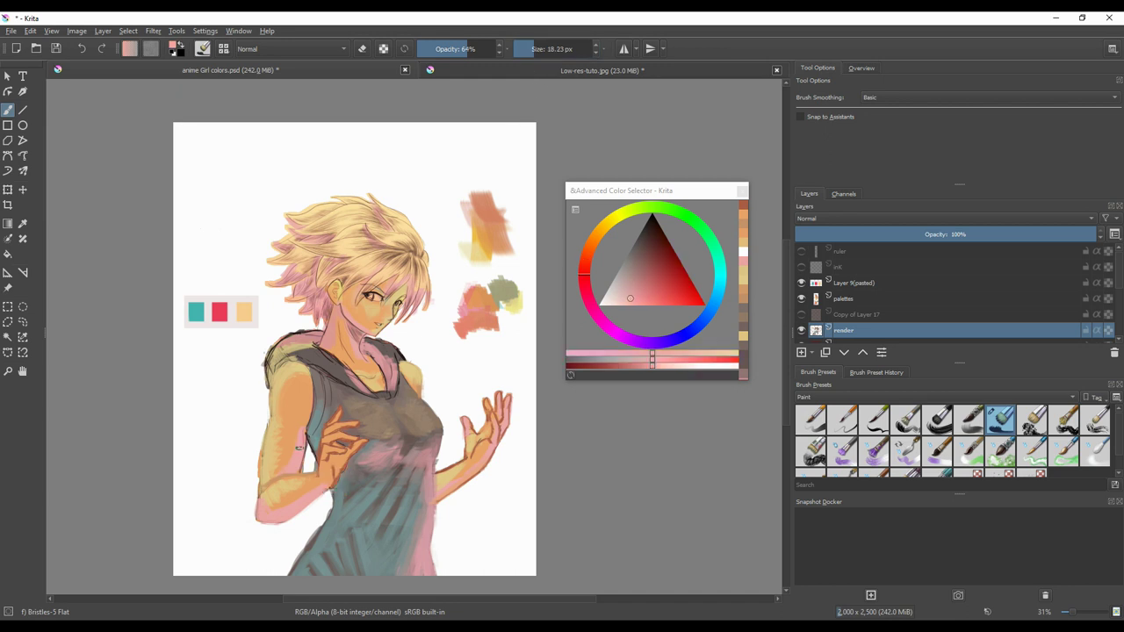
ctrl+click(305, 461)
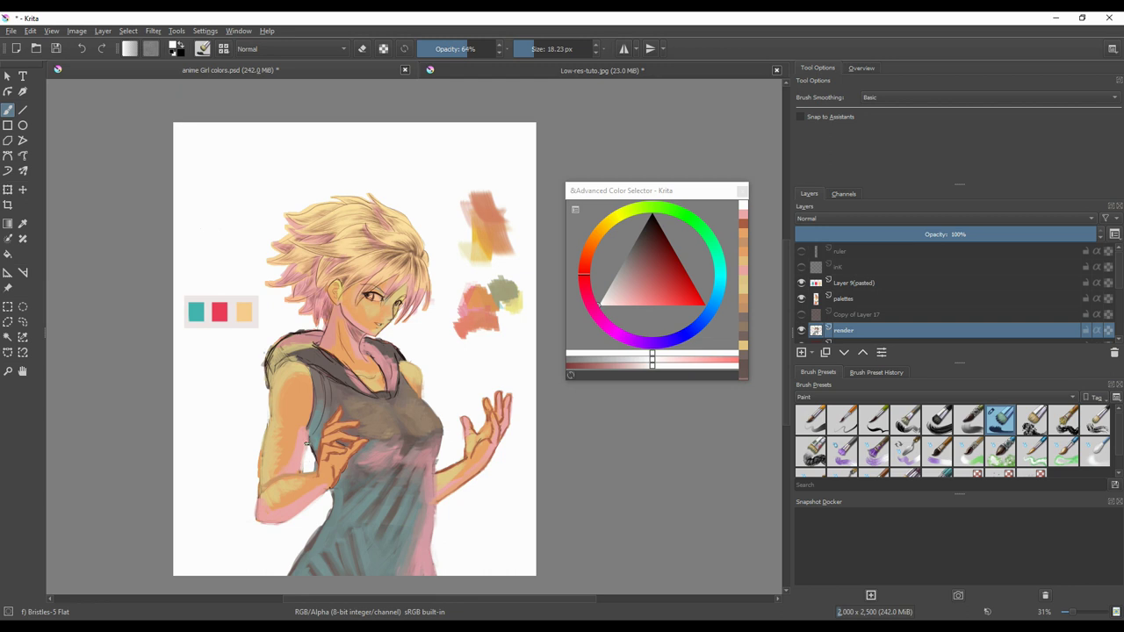
ctrl+click(310, 446)
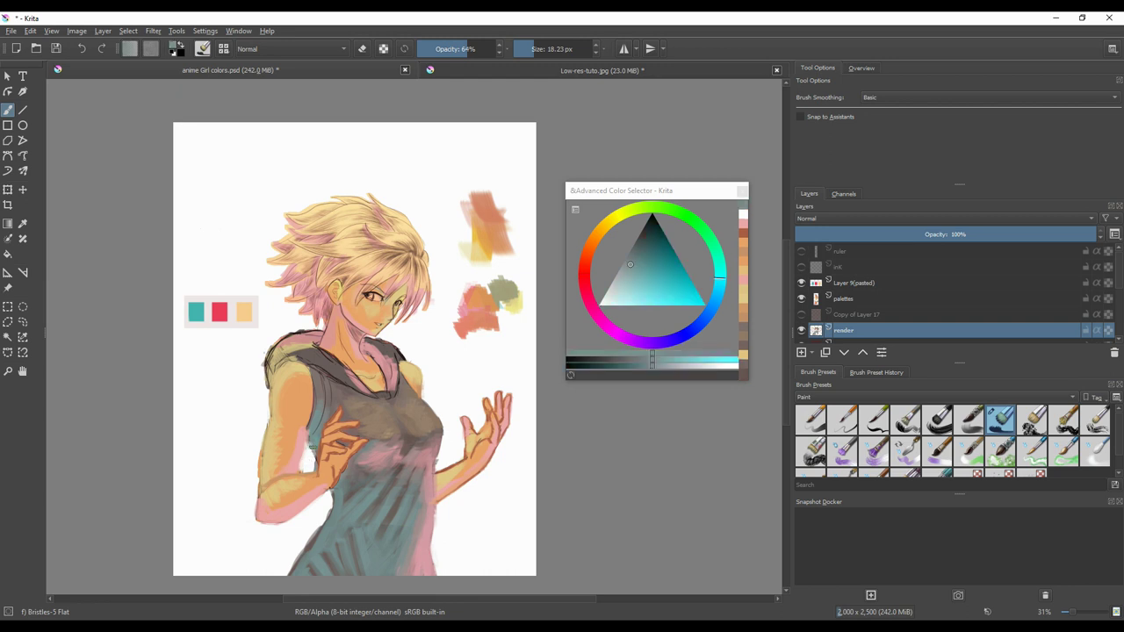
ctrl+click(307, 457)
ctrl+click(304, 464)
shift+drag(308, 456, 310, 465)
ctrl+click(307, 455)
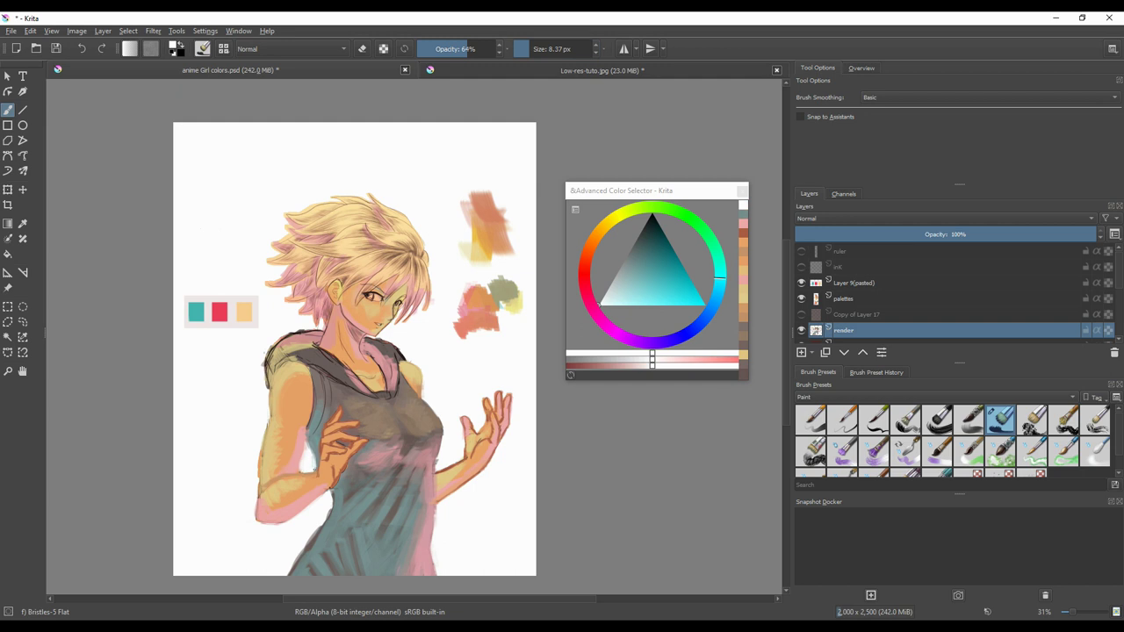
- Refine the shirt around the raised hand and near armhole with sampled teal, grey and muted pink
ctrl+click(313, 445)
ctrl+click(319, 432)
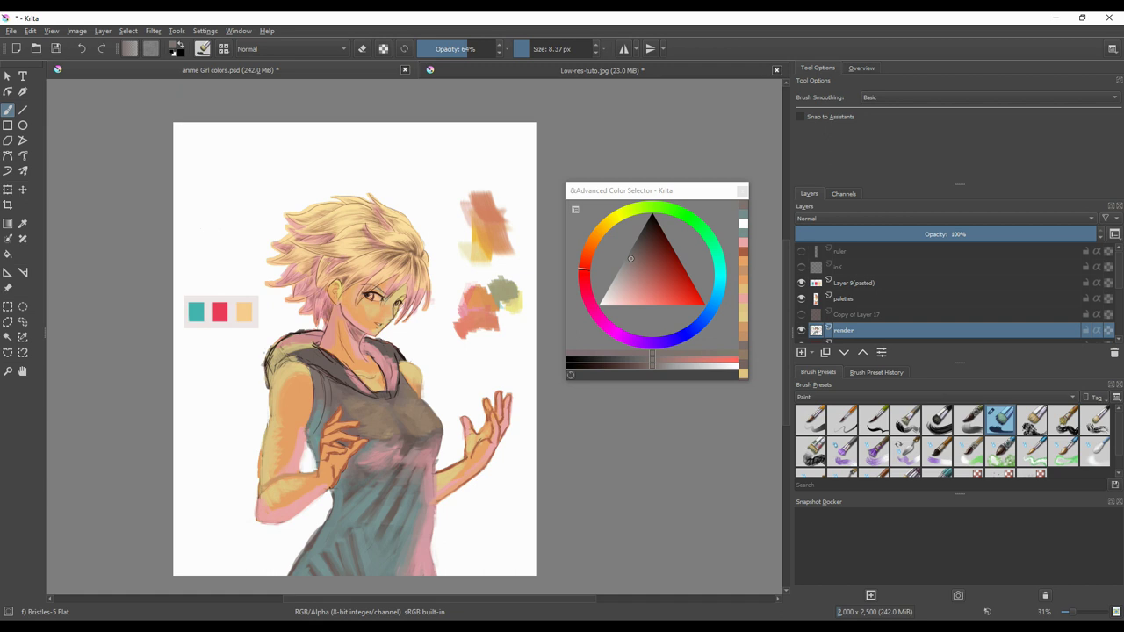
drag(347, 445, 372, 425)
ctrl+click(365, 425)
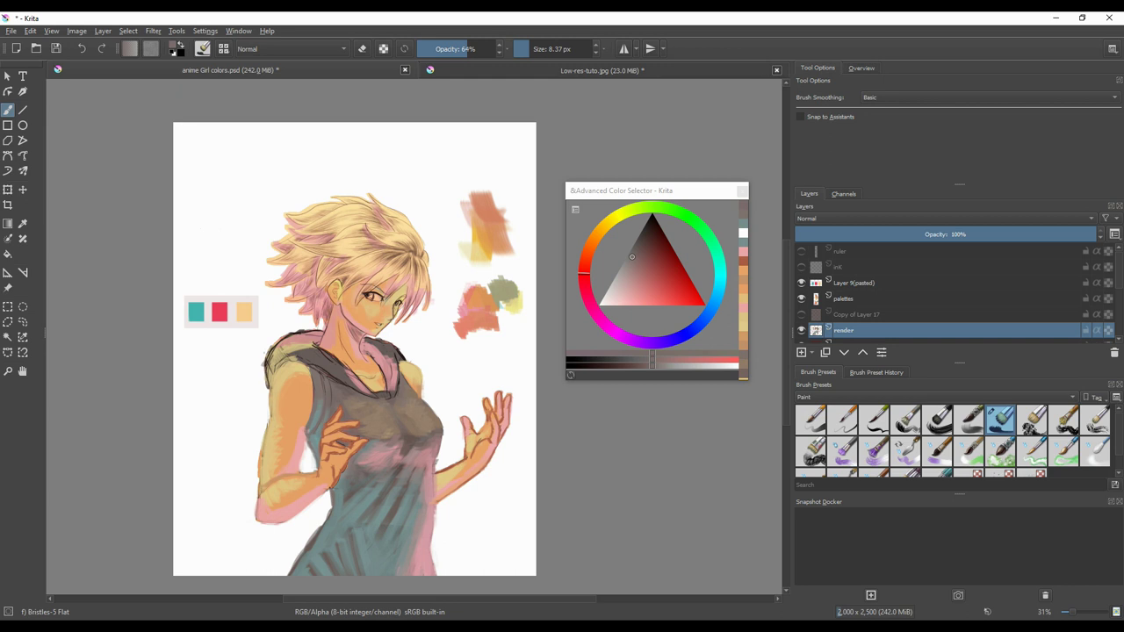
ctrl+click(351, 473)
ctrl+click(365, 427)
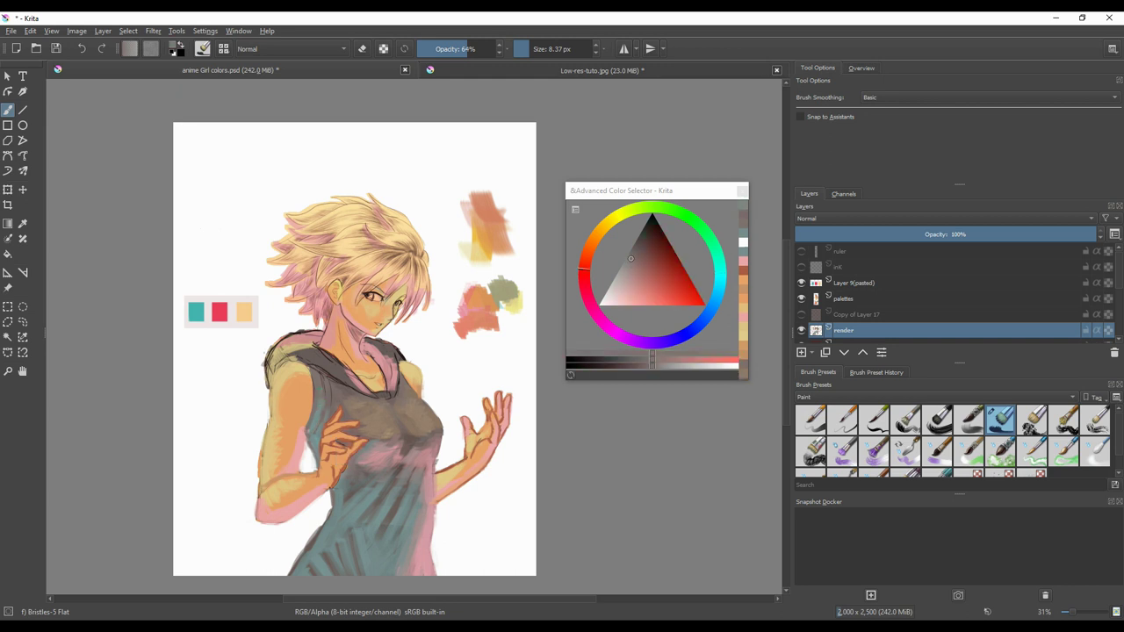
ctrl+click(373, 433)
ctrl+click(382, 435)
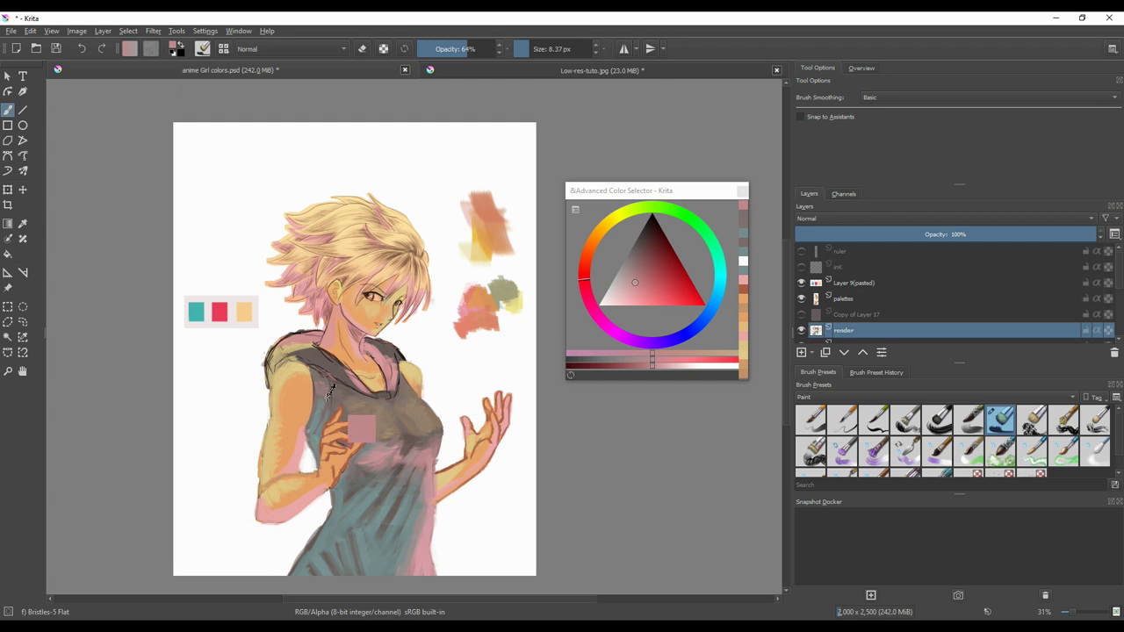
ctrl+click(330, 397)
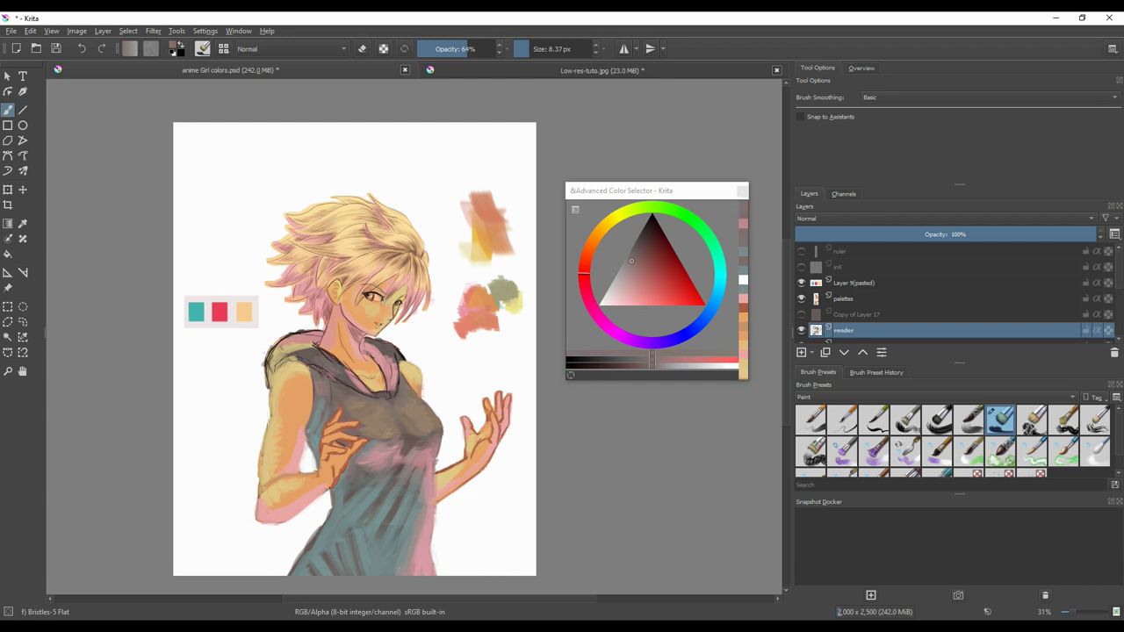
- Blend the shirt's near side from the raised hand up to the neckline with sampled greys and teal at 18.23 px
click(534, 50)
ctrl+click(371, 417)
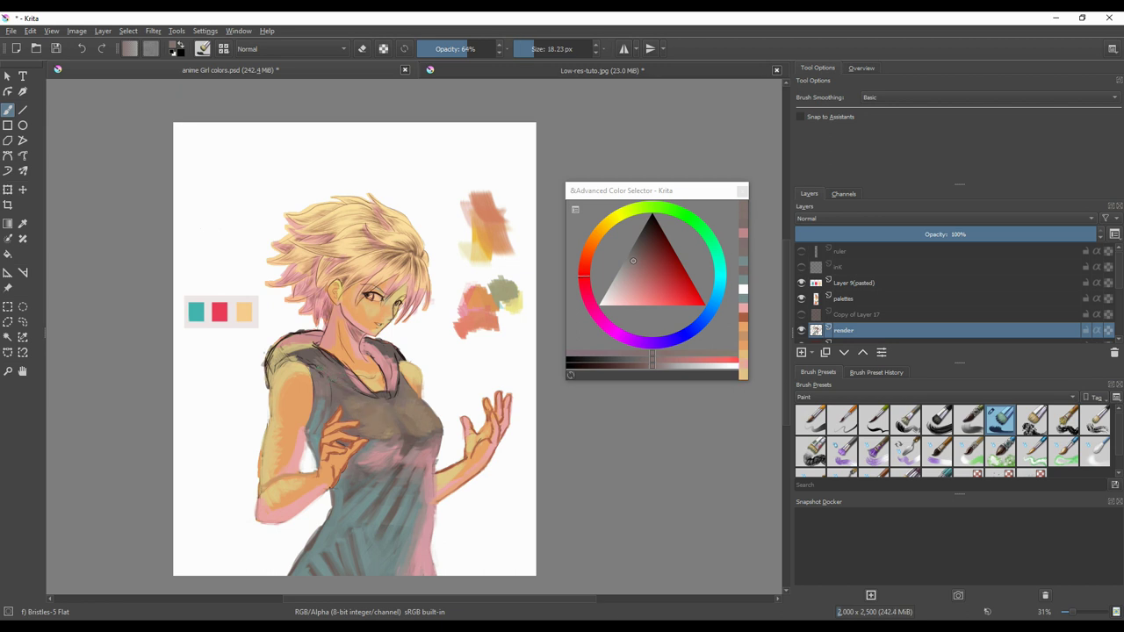
drag(374, 423, 358, 441)
ctrl+click(367, 434)
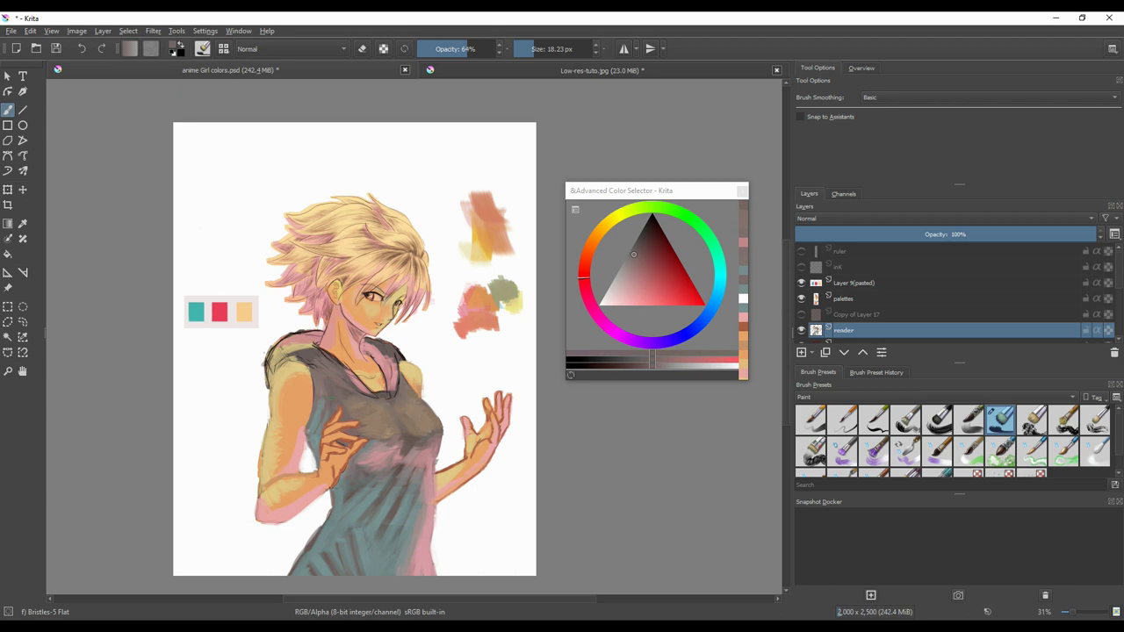
ctrl+click(319, 410)
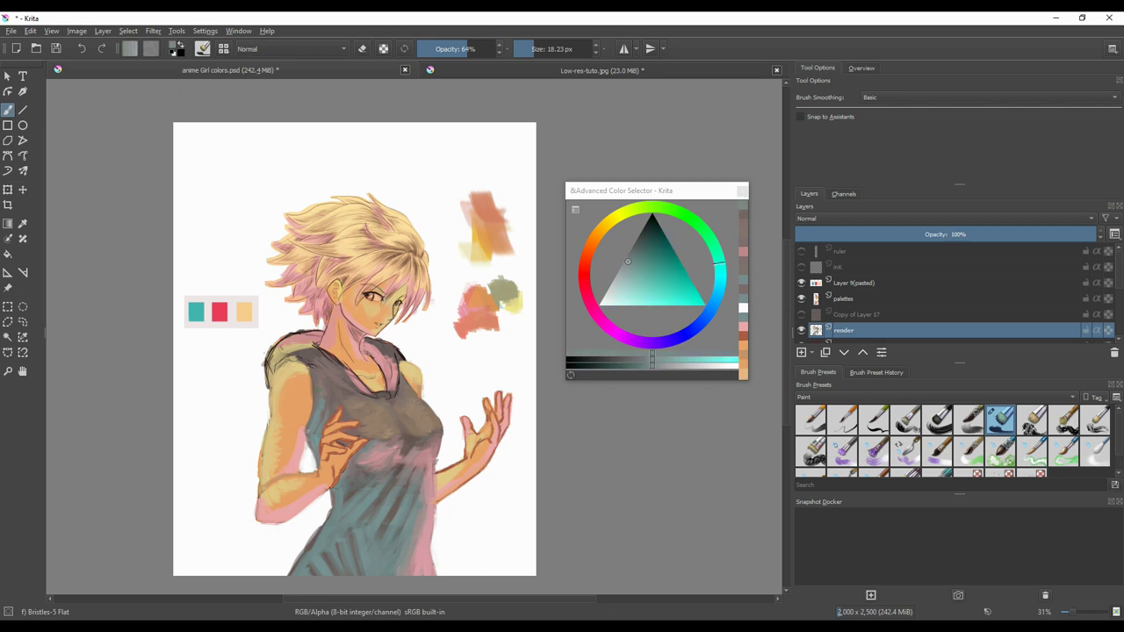
ctrl+click(330, 375)
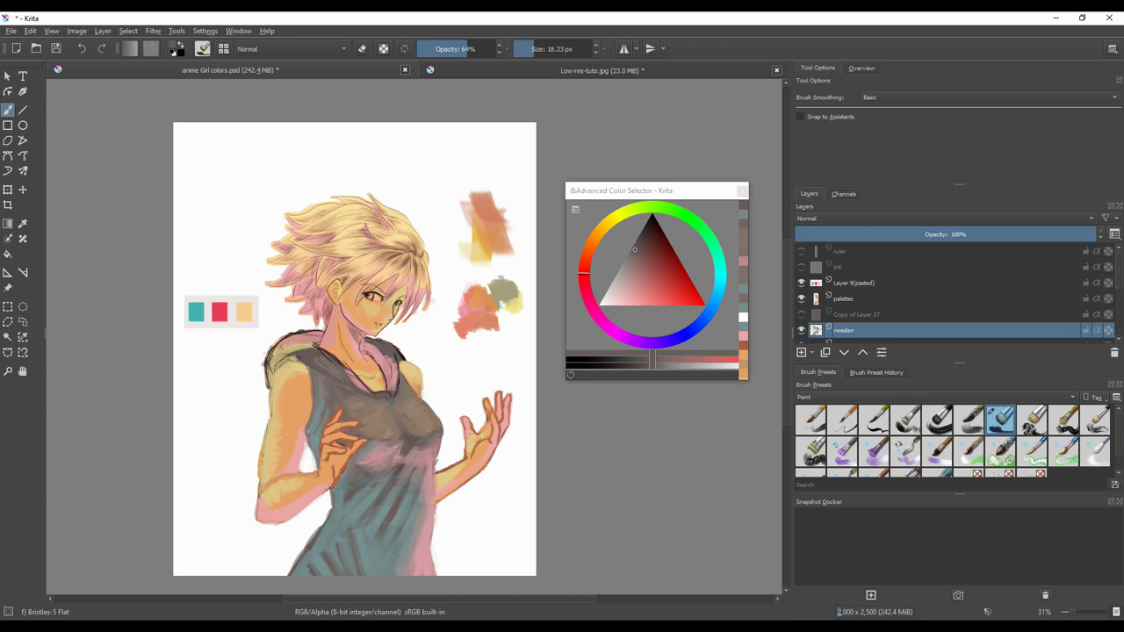
- Paint over the line art on the hood's collar and neckline with sampled pinks and dark greys
ctrl+click(387, 376)
drag(389, 374, 401, 391)
ctrl+click(401, 384)
ctrl+click(309, 353)
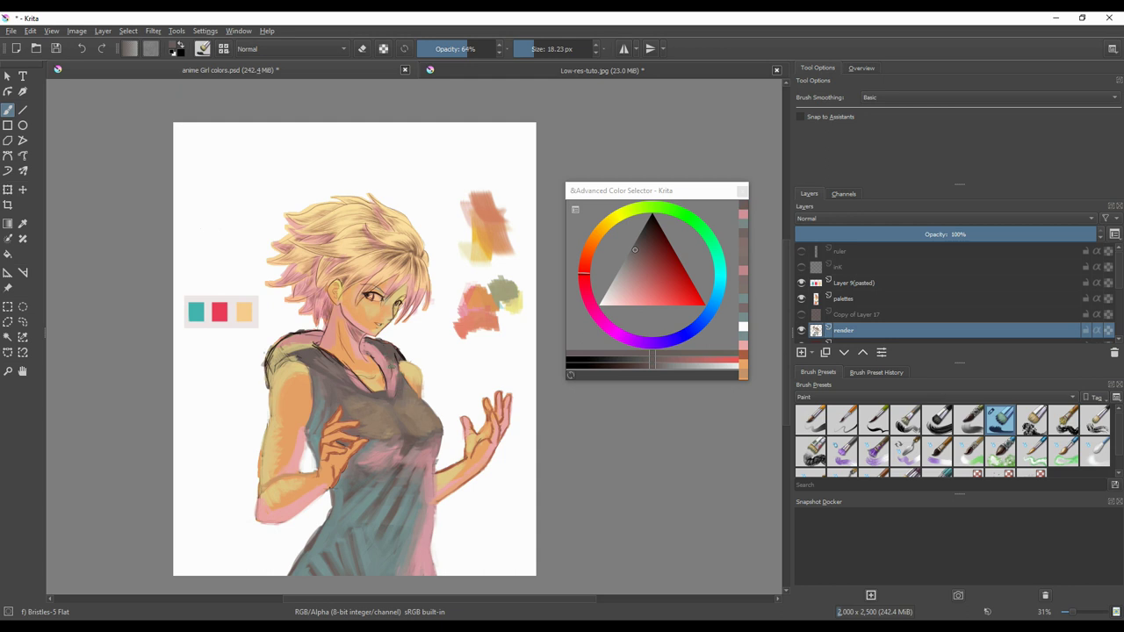
ctrl+click(392, 365)
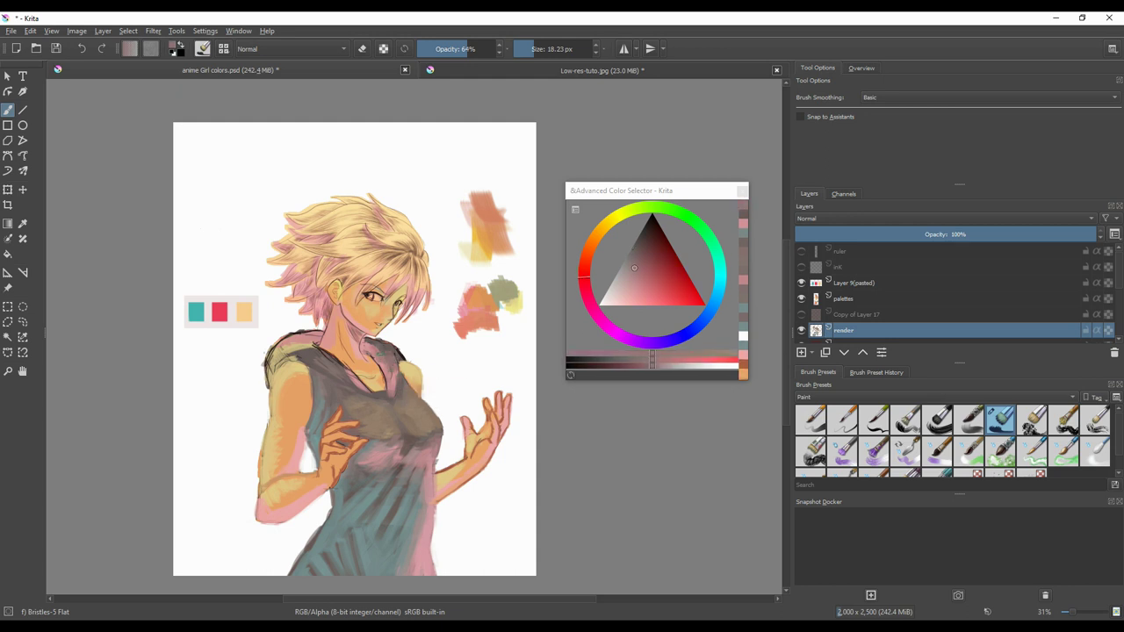
ctrl+click(385, 366)
ctrl+click(386, 373)
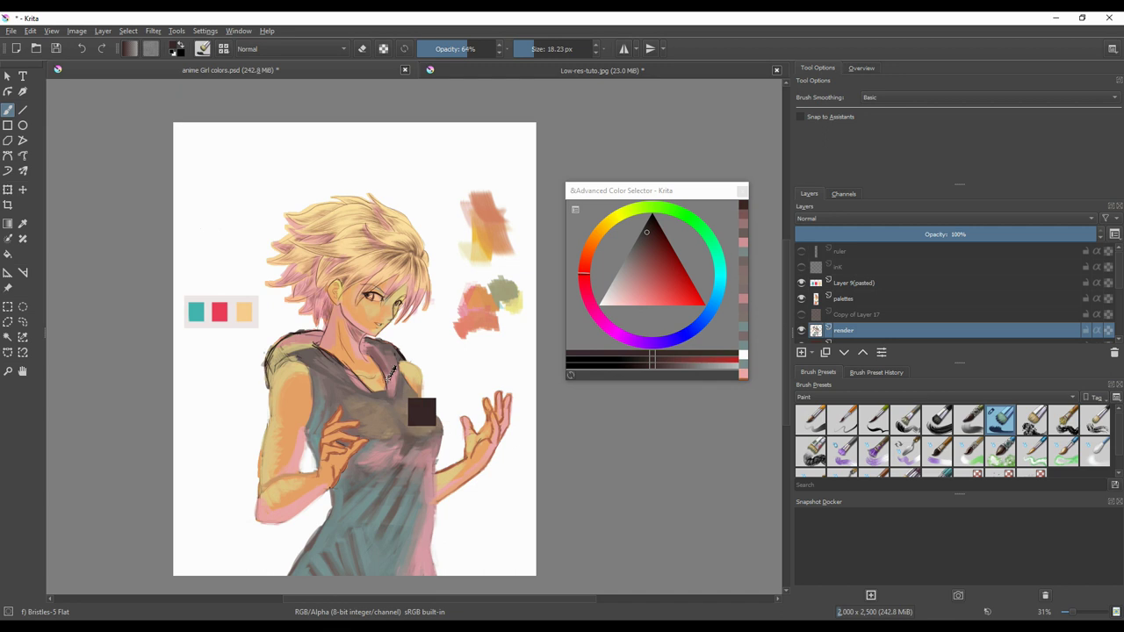
ctrl+click(390, 375)
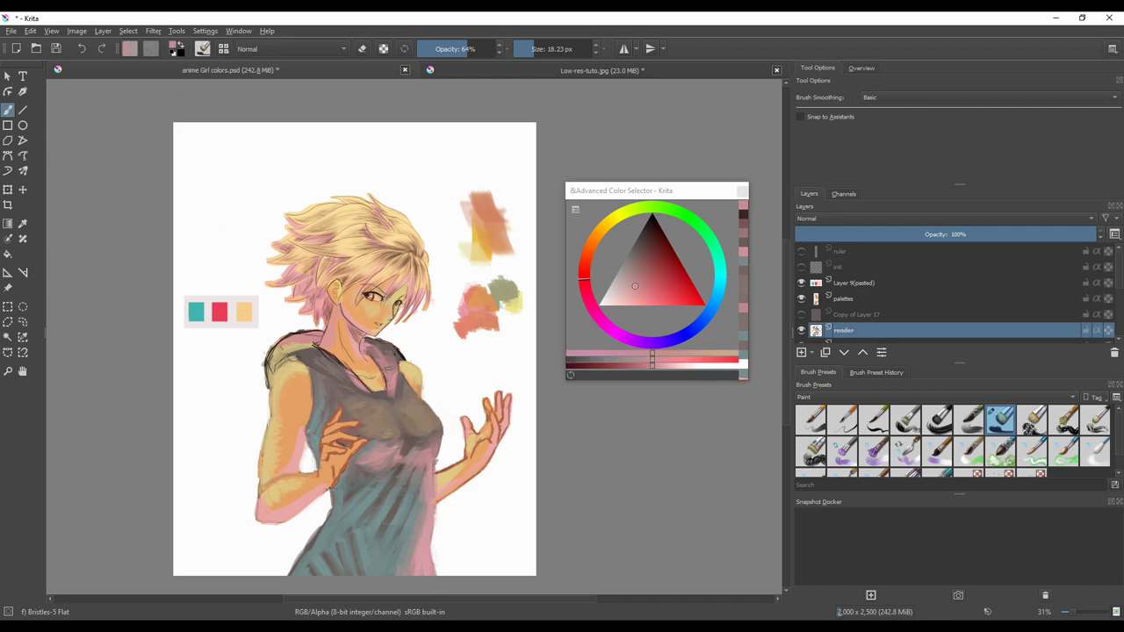
ctrl+click(389, 371)
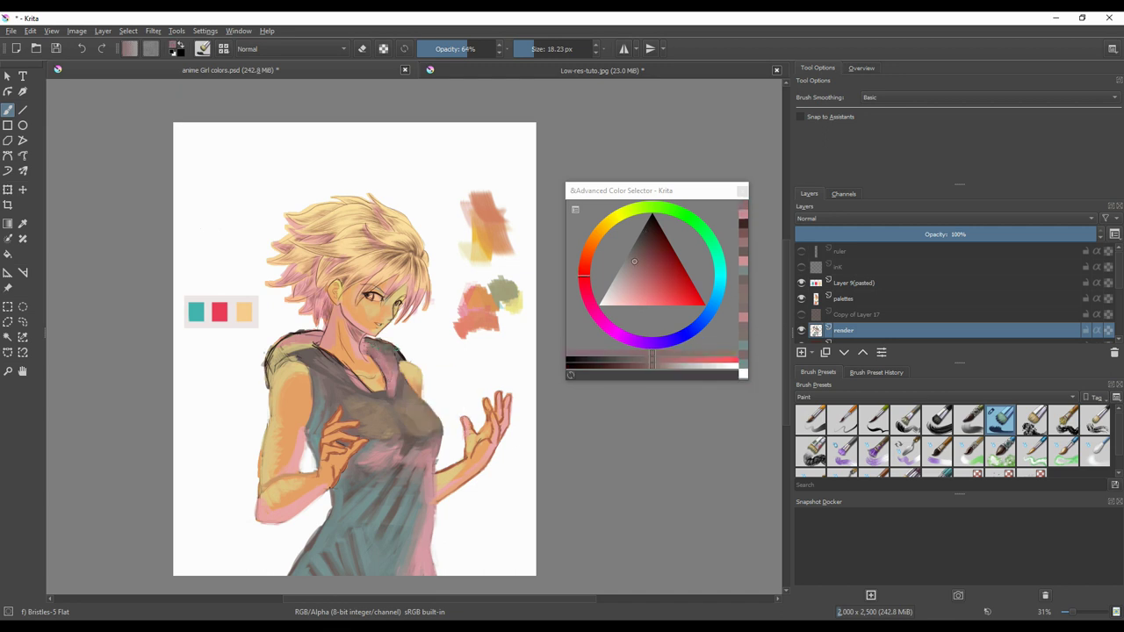
- Blend the hood's collar lapel and the shirt neckline with sampled pinks and dark greys at 18.23 px
ctrl+click(390, 378)
drag(365, 337, 384, 349)
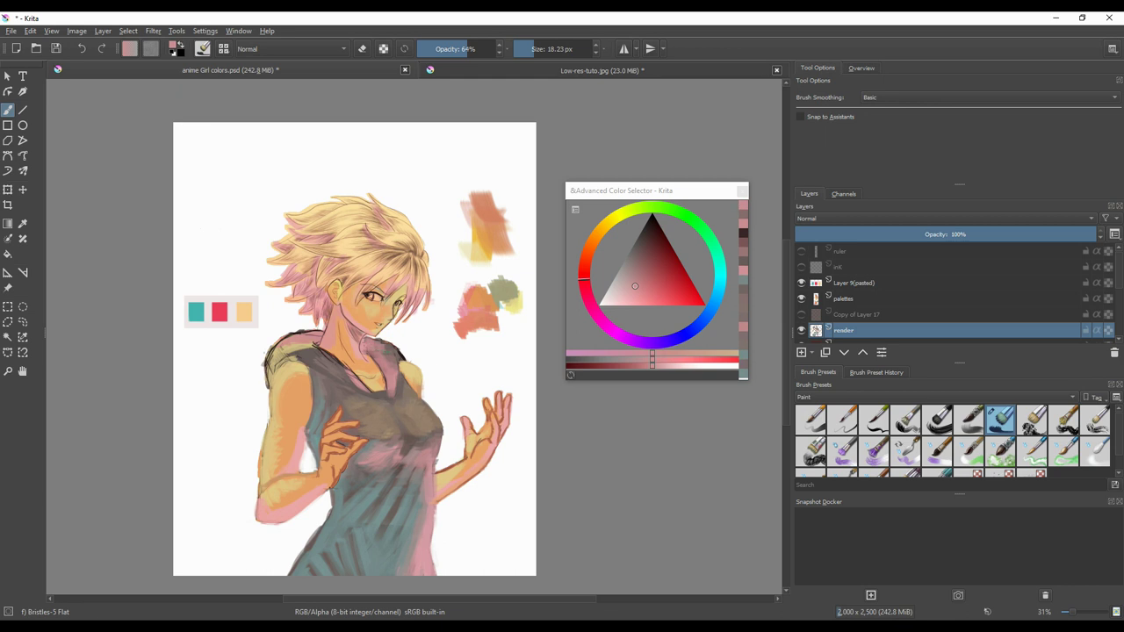
ctrl+click(391, 382)
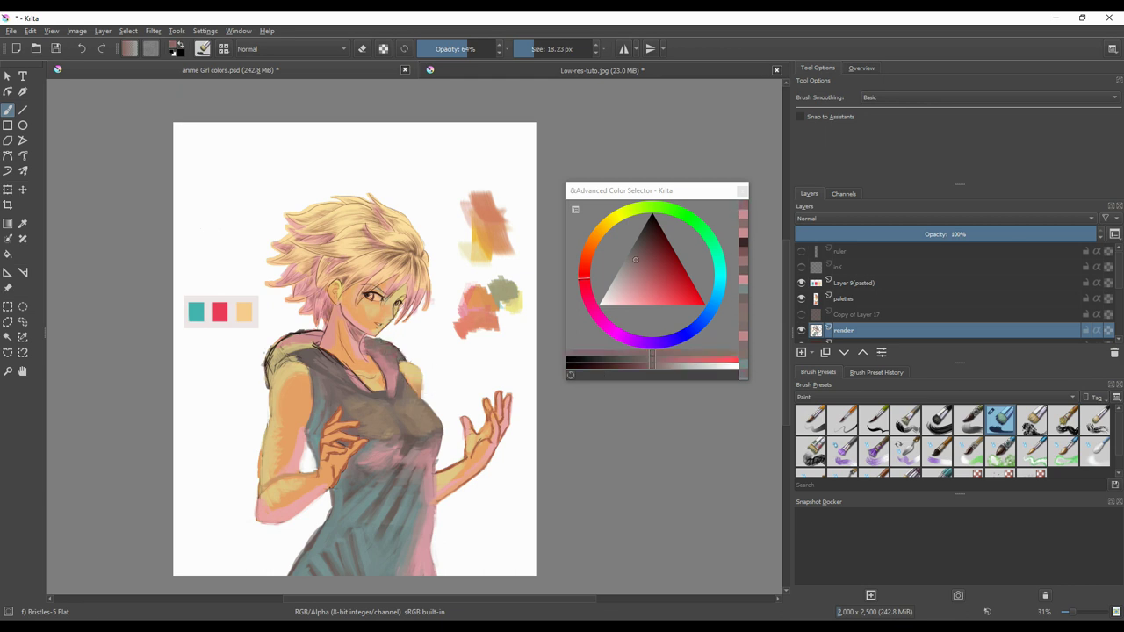
ctrl+click(388, 358)
drag(402, 353, 406, 361)
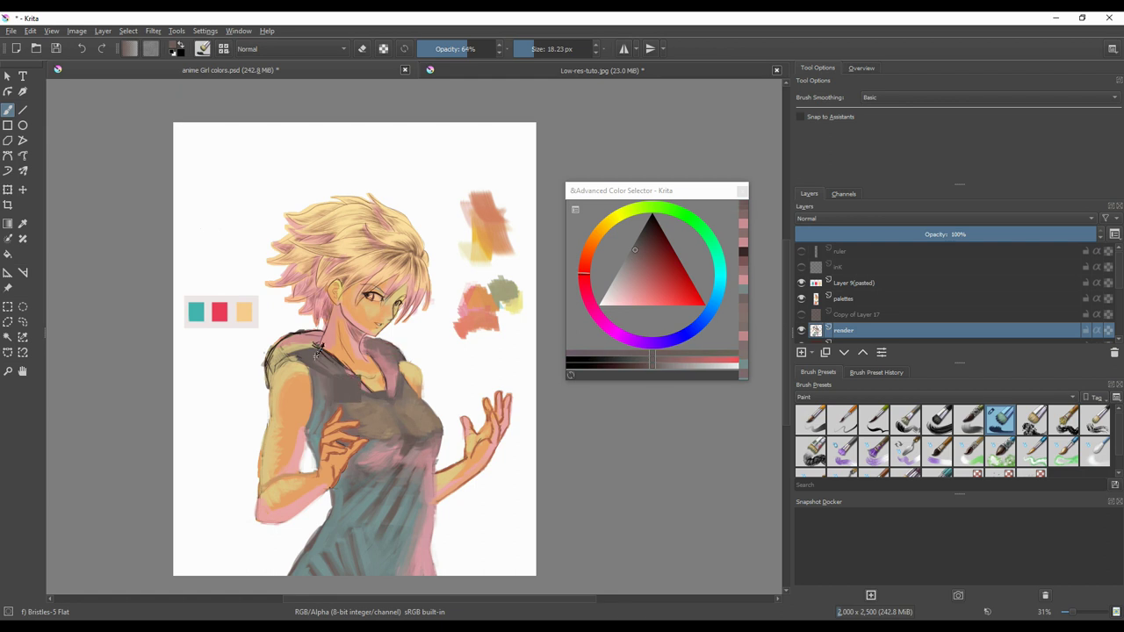
ctrl+click(344, 397)
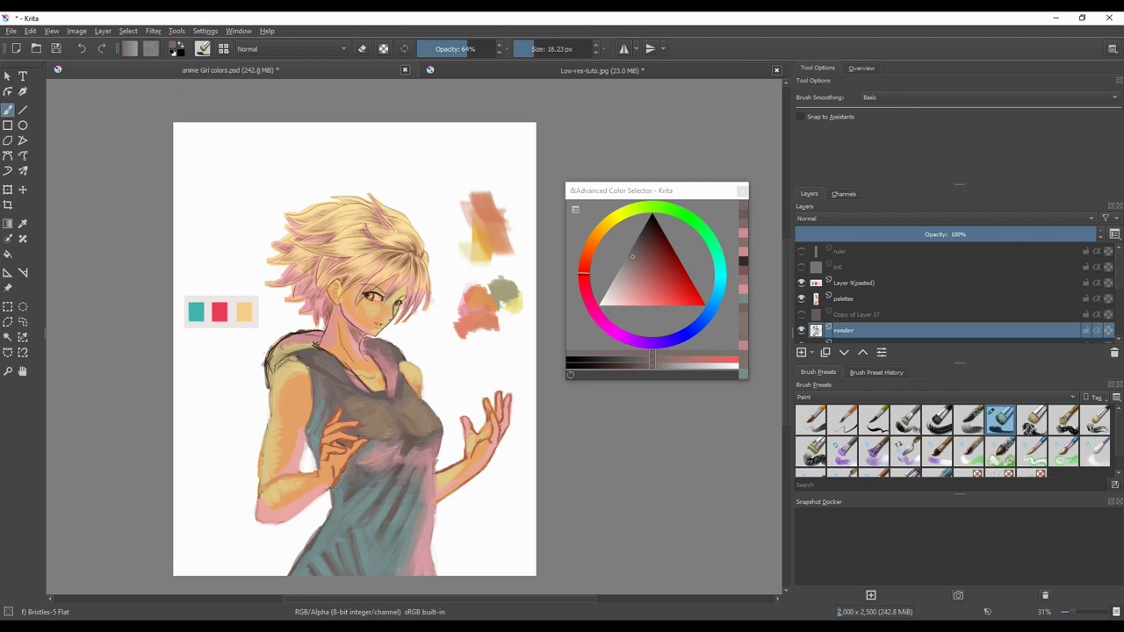
ctrl+click(348, 387)
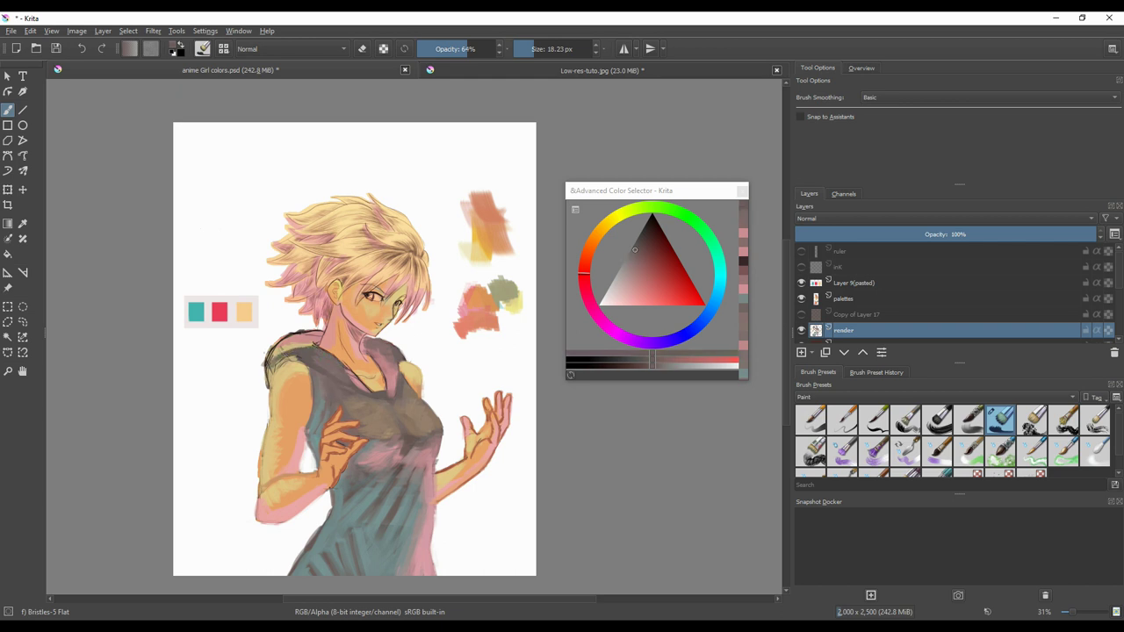
- Cover the line art along the hood's lower edge over the near shoulder with sampled yellow and beige, using a smaller brush
ctrl+click(272, 356)
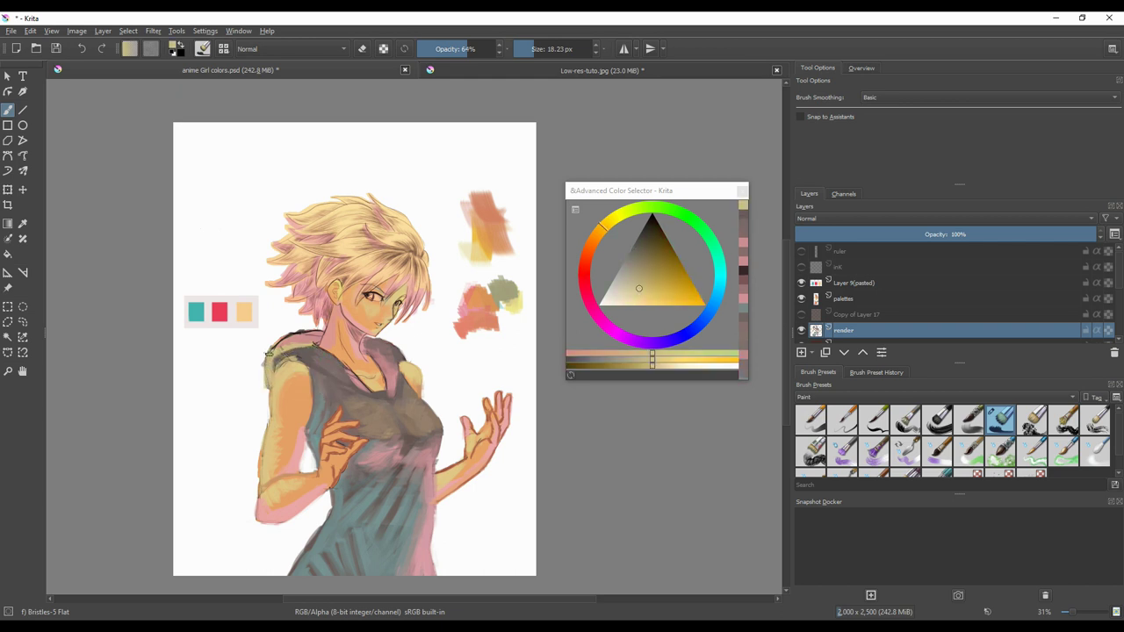
ctrl+click(323, 376)
drag(321, 375, 369, 396)
click(526, 50)
mouse_move(271, 371)
mouse_down()
mouse_move(267, 392)
mouse_move(264, 382)
mouse_up()
- Paint over the hood's outer outline and inner folds with sampled yellow, pinks and dark grey at 25.22 px
click(536, 49)
ctrl+click(272, 350)
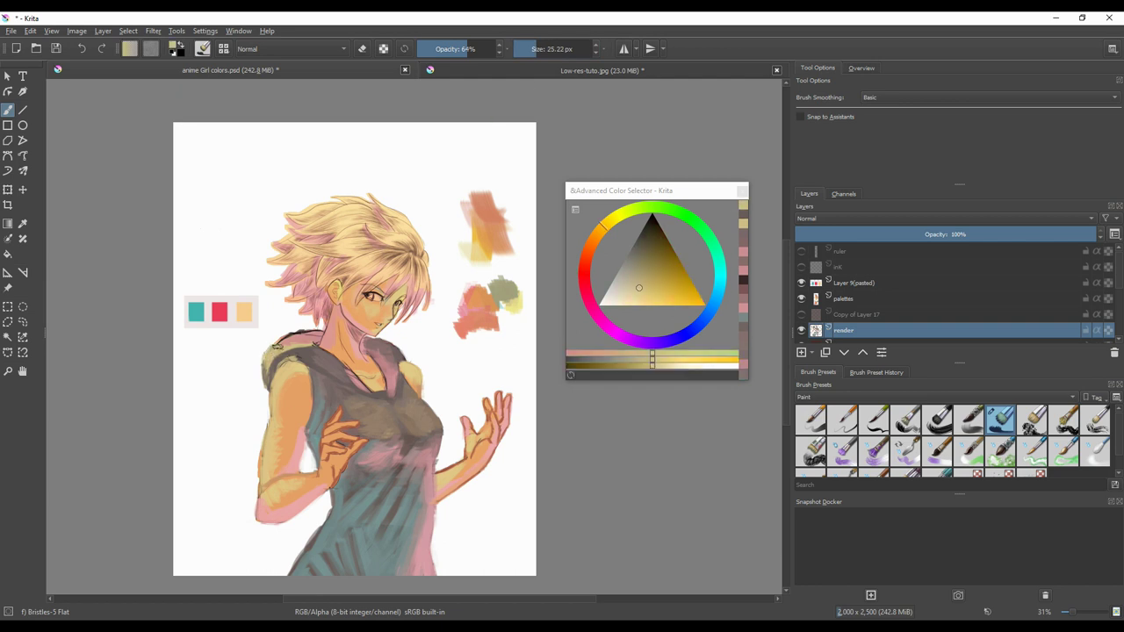
ctrl+click(272, 349)
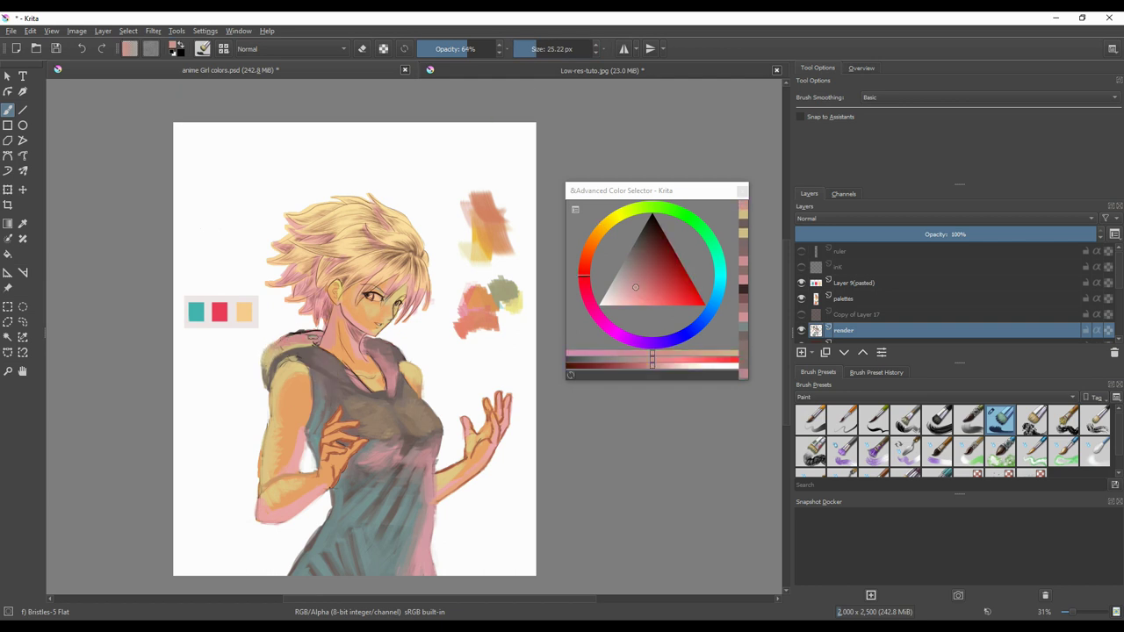
ctrl+click(275, 352)
mouse_move(275, 353)
mouse_down()
mouse_move(305, 335)
mouse_move(318, 343)
mouse_move(301, 334)
mouse_move(288, 347)
mouse_up()
ctrl+click(294, 340)
ctrl+click(312, 349)
ctrl+click(355, 373)
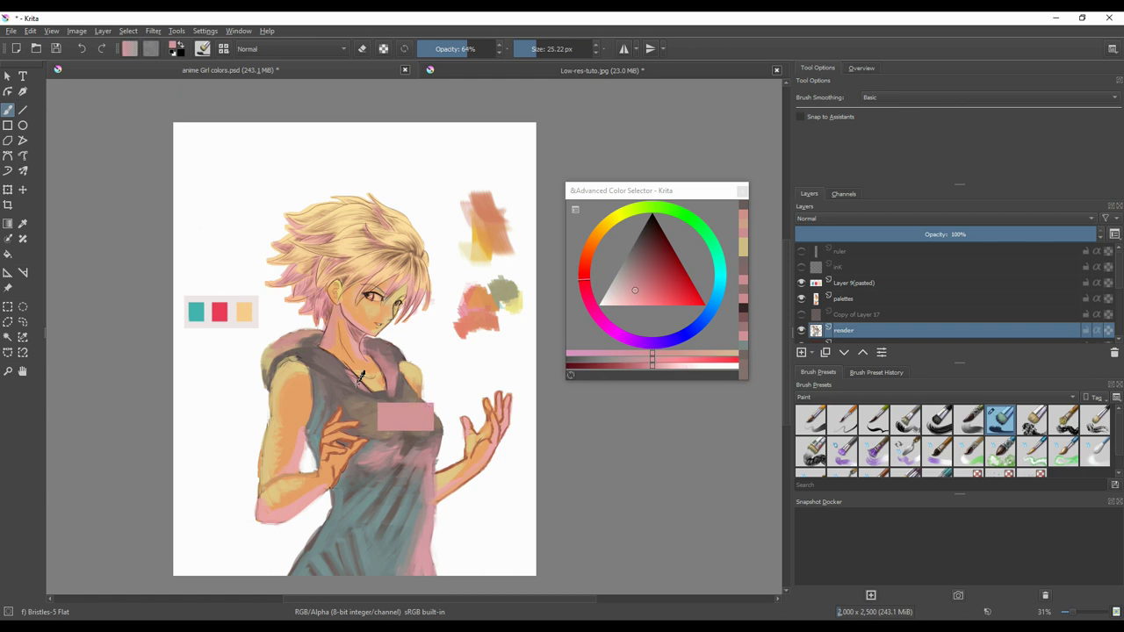
drag(325, 349, 349, 373)
ctrl+click(329, 372)
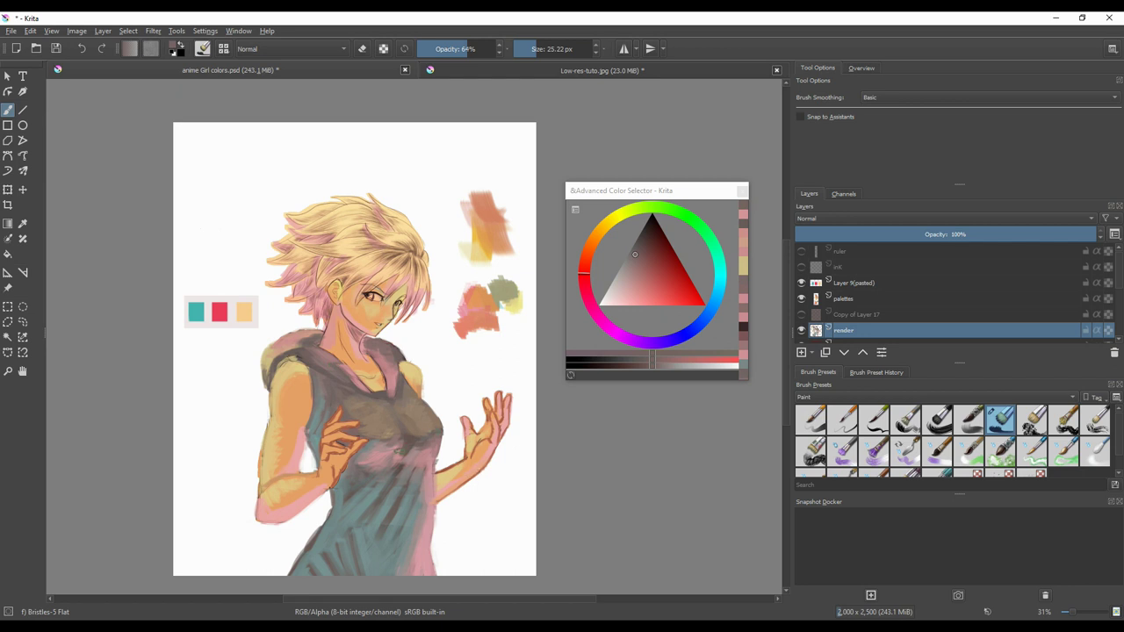
- Touch up the near hand and wrist with sampled pink and light yellow, reducing the brush to 9.34 px
ctrl+click(492, 446)
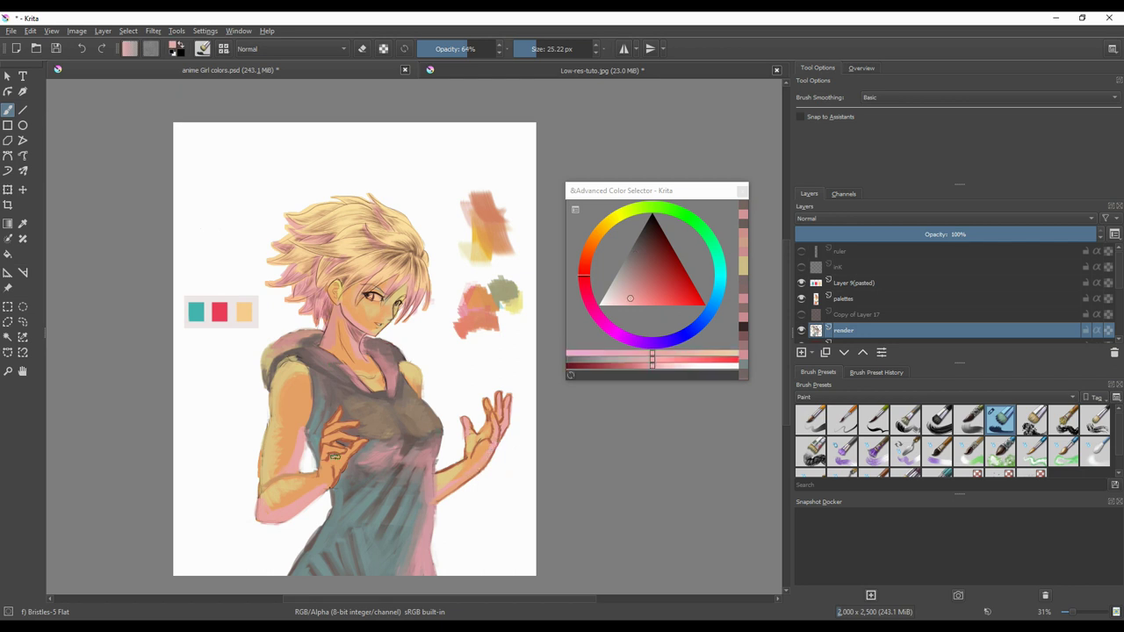
drag(333, 466, 333, 478)
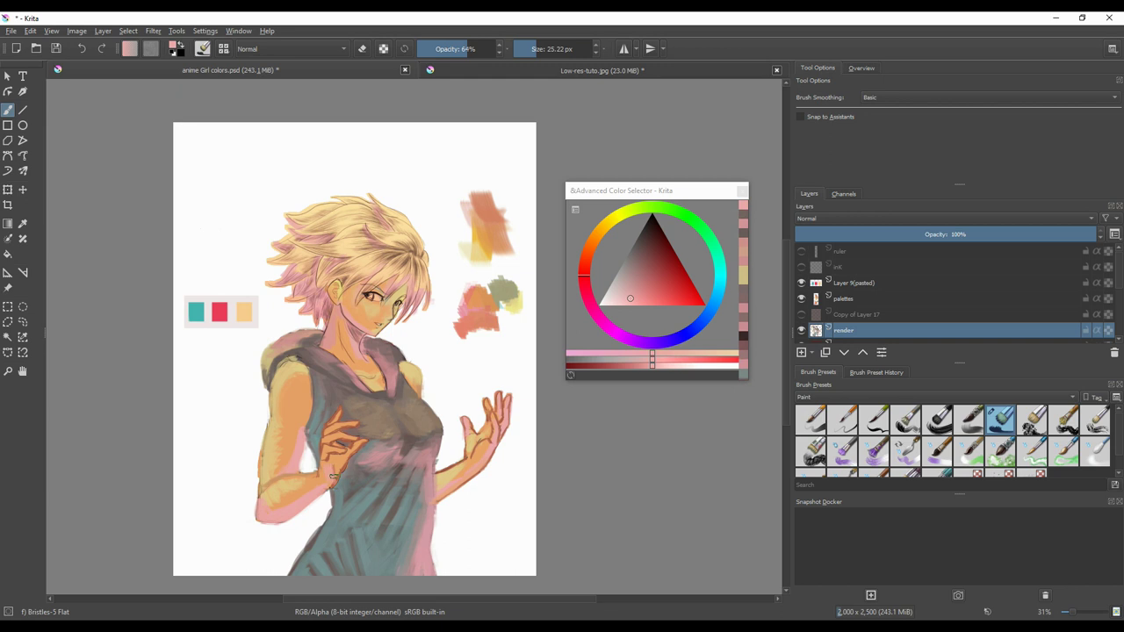
ctrl+click(456, 468)
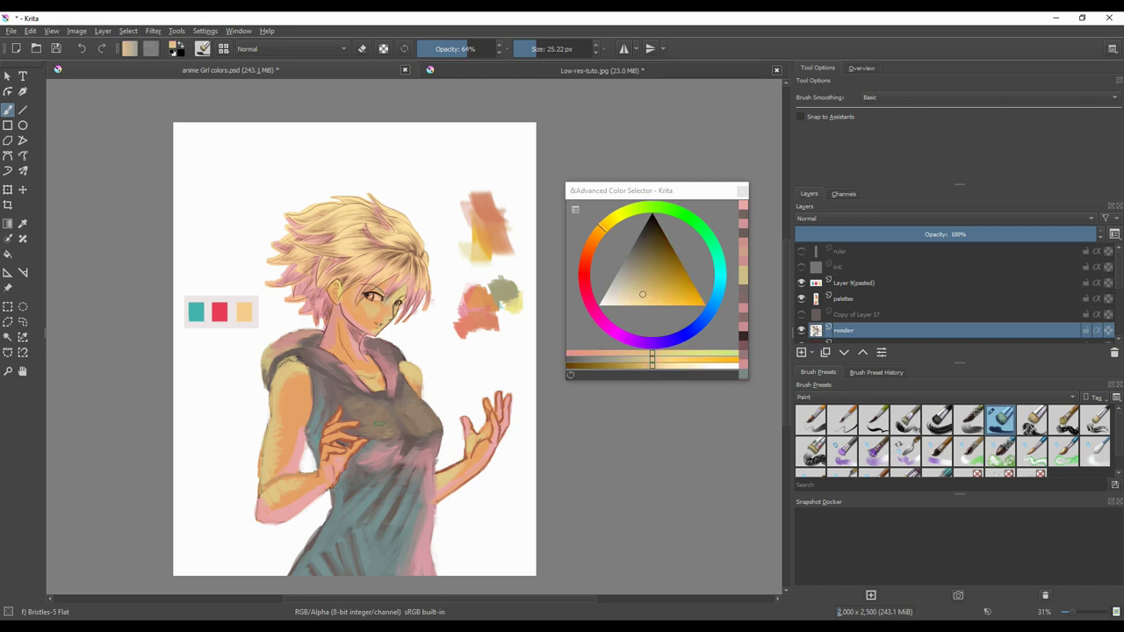
click(529, 49)
drag(334, 447, 337, 451)
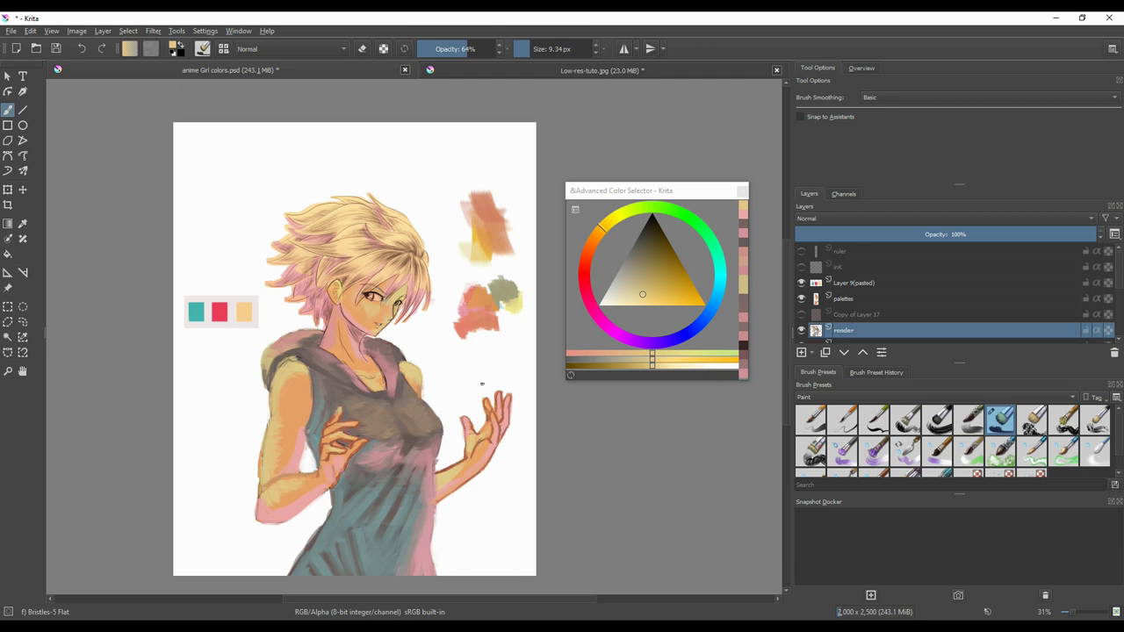
- Repaint the collarbone area inside the neckline with sampled reddish brown and orange, enlarging the brush to 23.33 px
ctrl+click(446, 472)
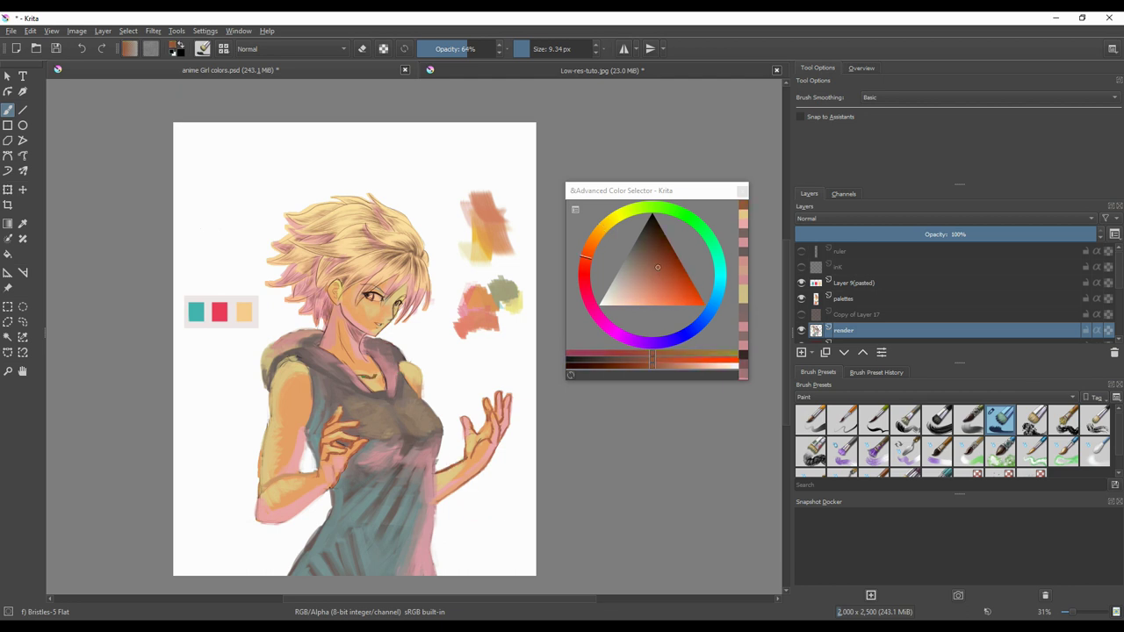
click(536, 49)
ctrl+click(365, 369)
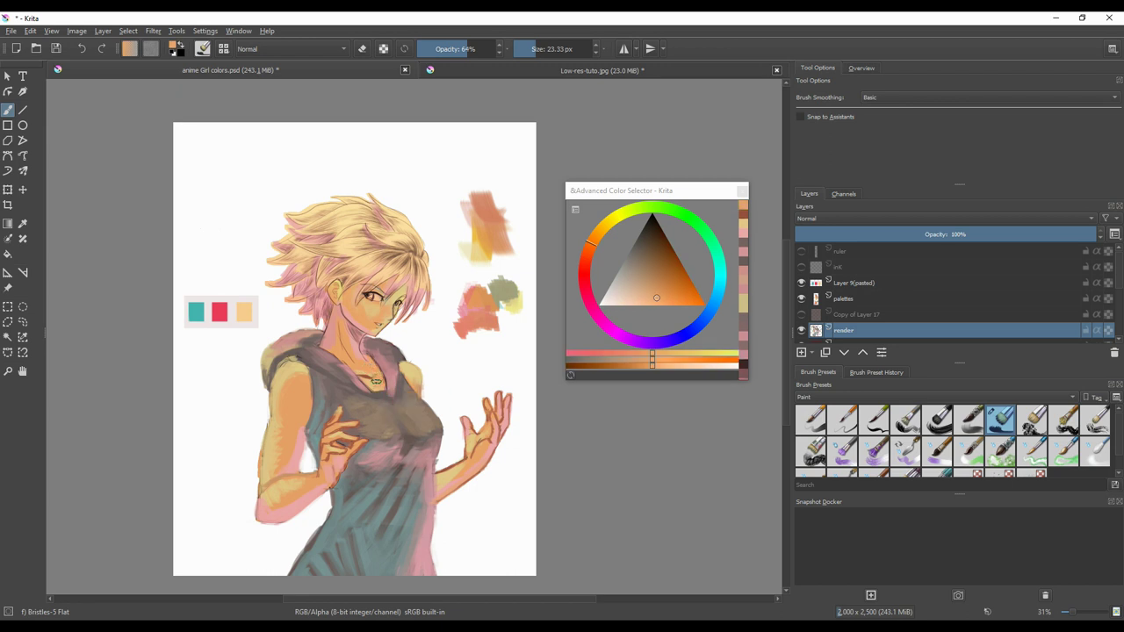
ctrl+click(367, 373)
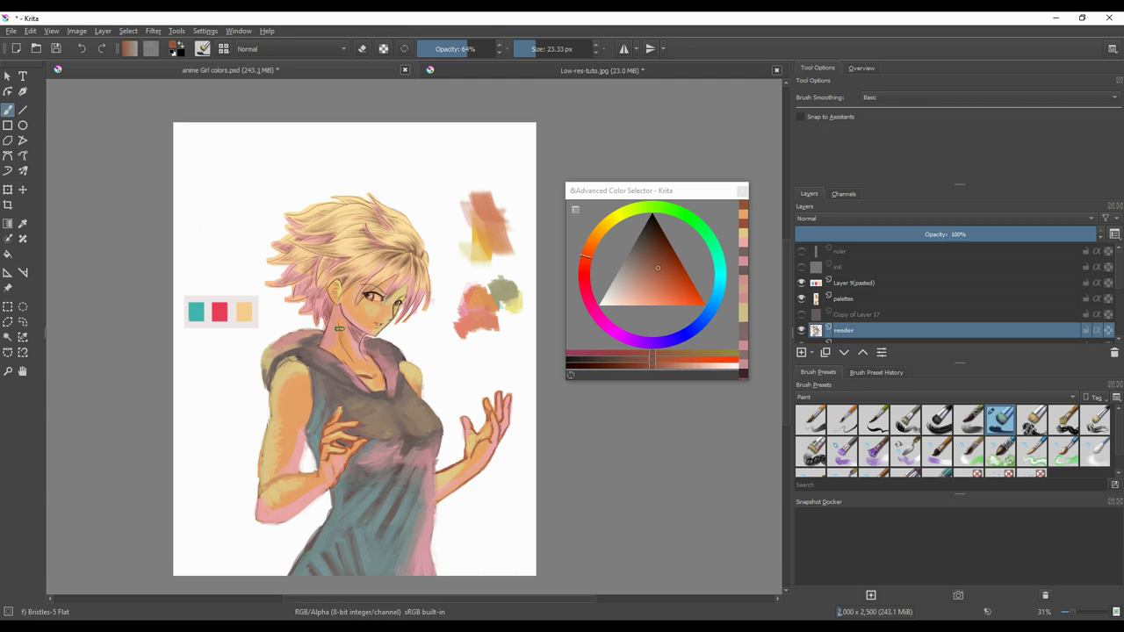
- Blend the neck and the area under the jaw with sampled orange and light pink
ctrl+click(351, 357)
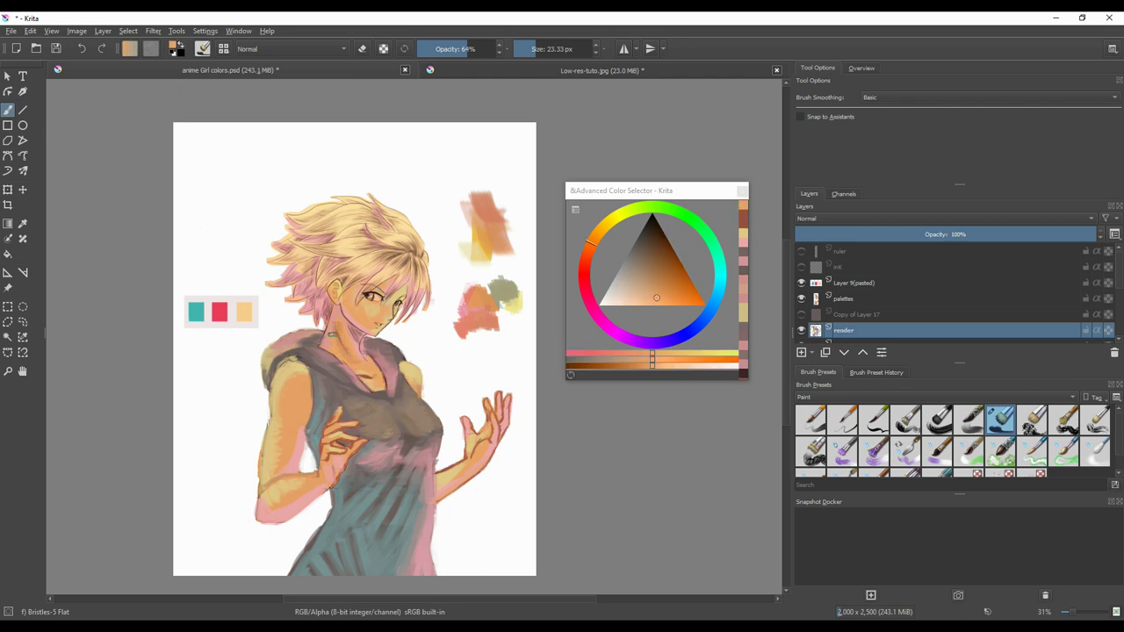
ctrl+click(358, 344)
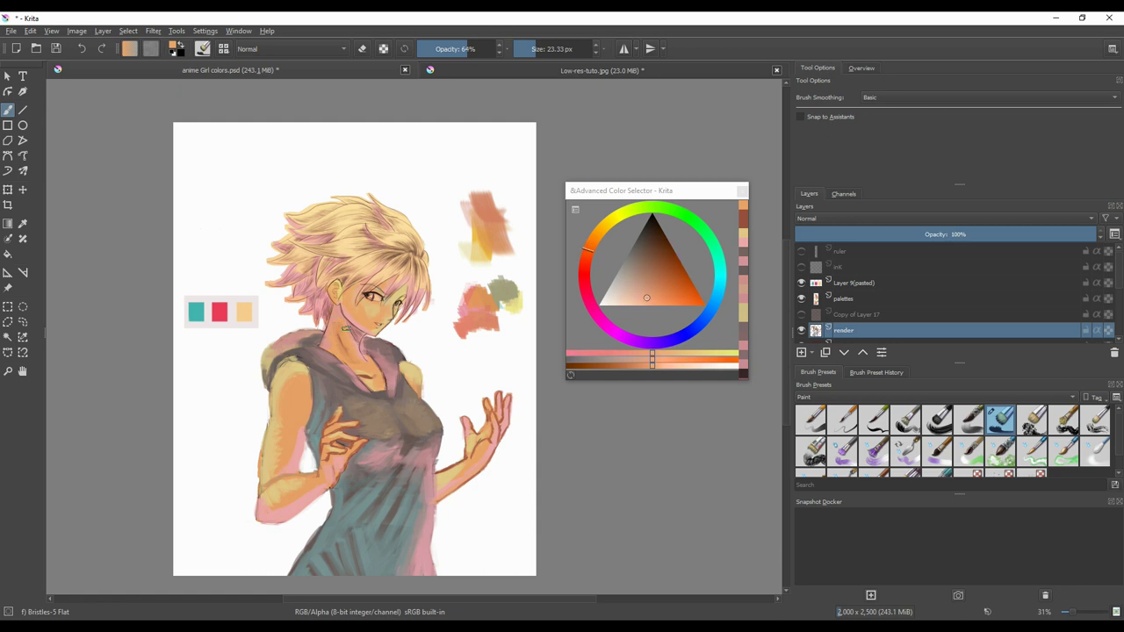
ctrl+click(450, 485)
mouse_move(358, 330)
mouse_down()
mouse_move(412, 400)
mouse_move(516, 484)
mouse_up()
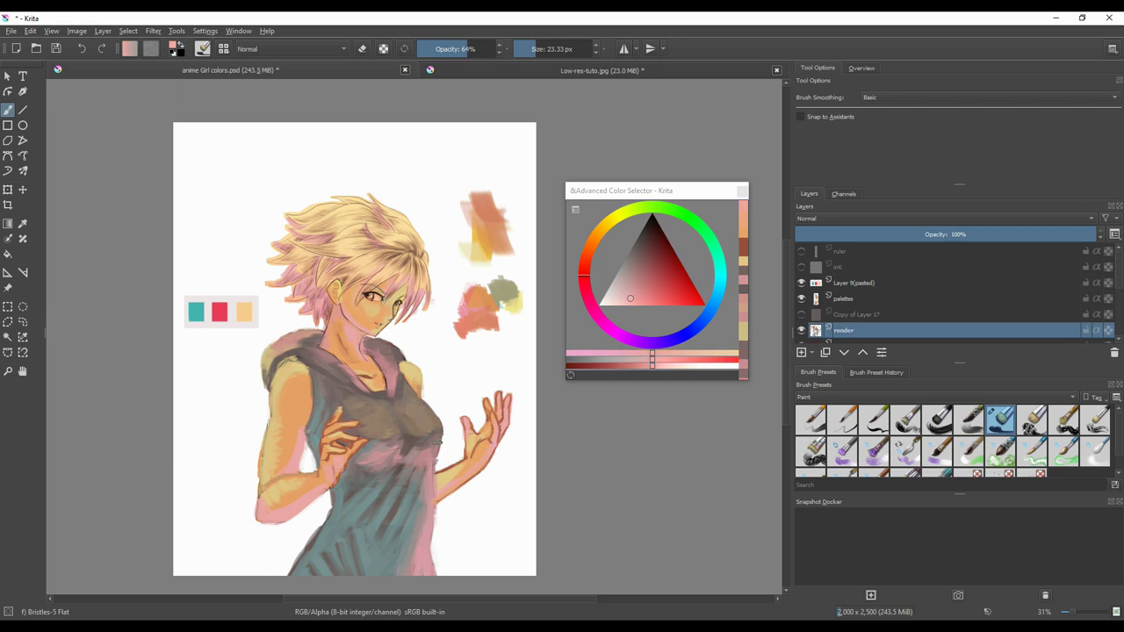
- Refine small edges of the shirt and skin with sampled teal, dark grey, muted pink and orange-brown at 10.37 px
ctrl+click(331, 504)
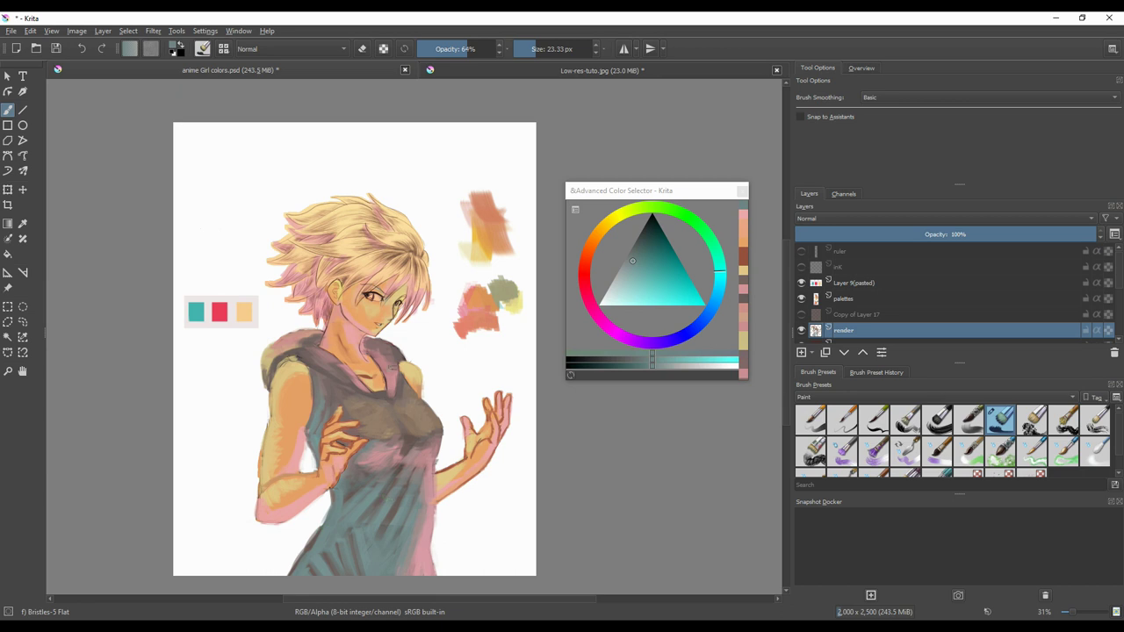
drag(551, 50, 531, 50)
ctrl+click(424, 393)
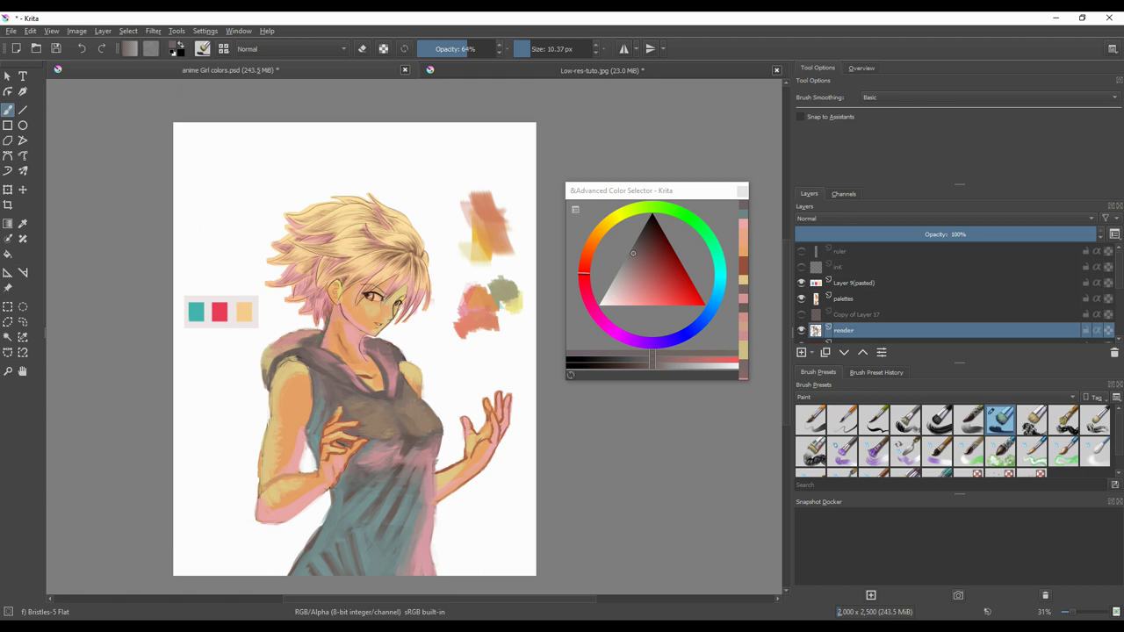
ctrl+click(335, 315)
ctrl+click(328, 314)
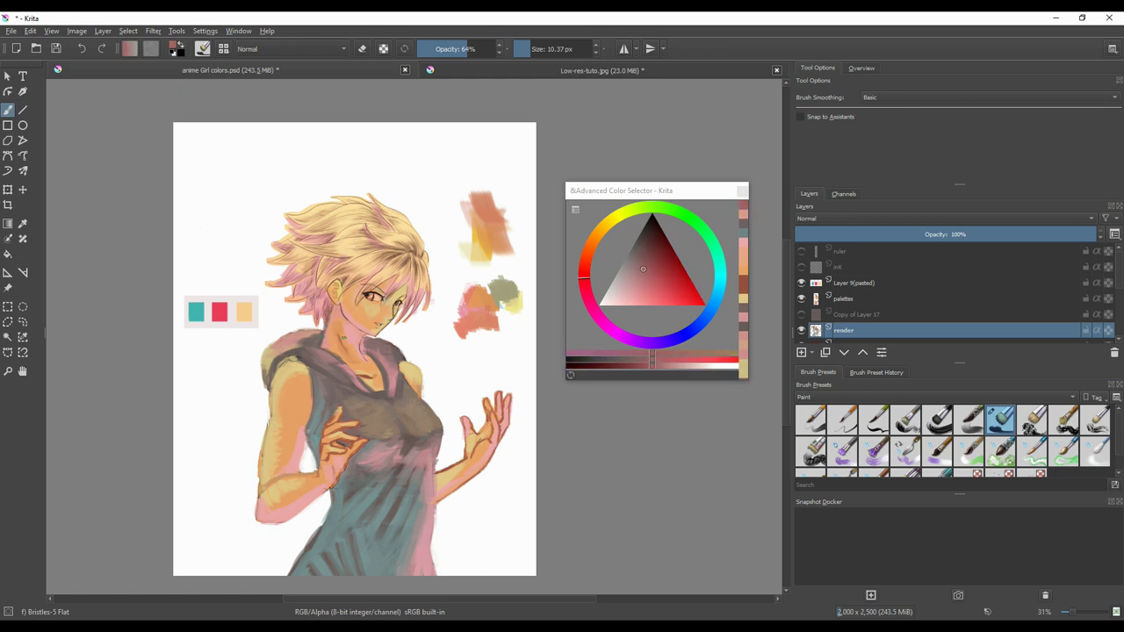
ctrl+click(452, 465)
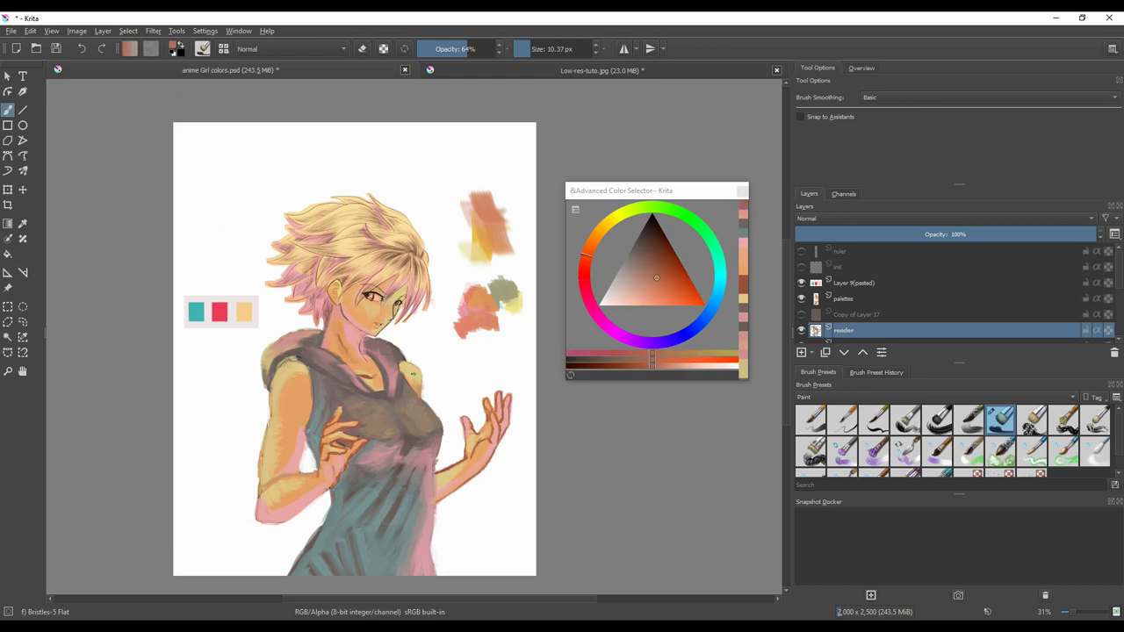
- Paint over the dark line below the chin and down the neck with sampled pinks and orange
click(7, 370)
click(395, 309)
scroll(769, 341, down, 3)
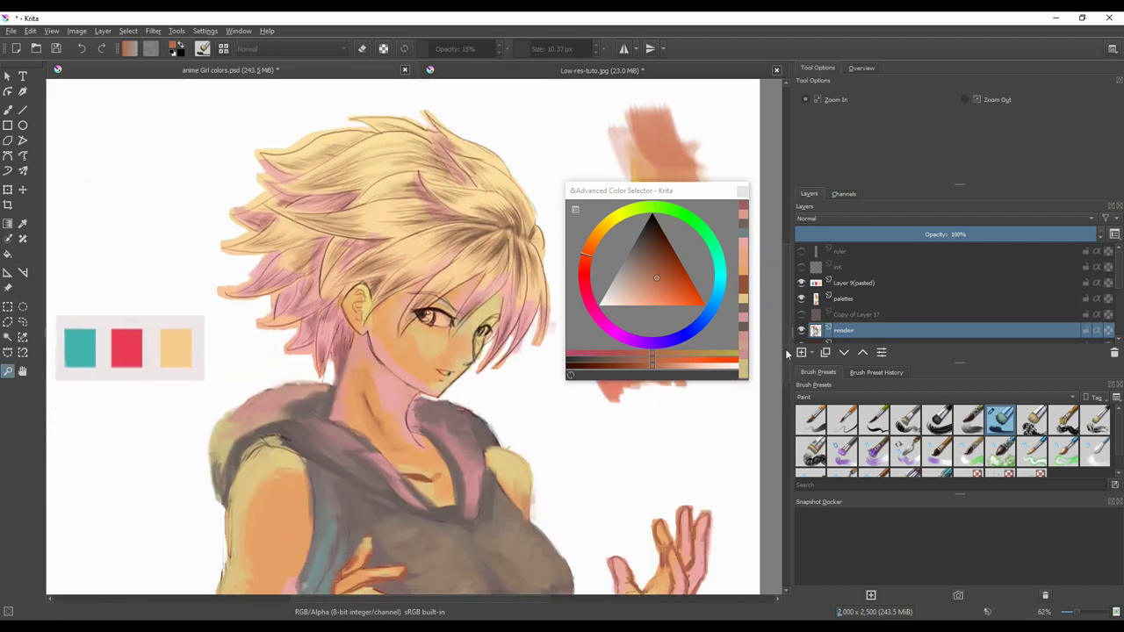
click(8, 110)
mouse_move(421, 384)
mouse_down()
mouse_move(407, 418)
mouse_move(428, 438)
mouse_up()
ctrl+click(415, 397)
ctrl+click(416, 441)
ctrl+click(657, 536)
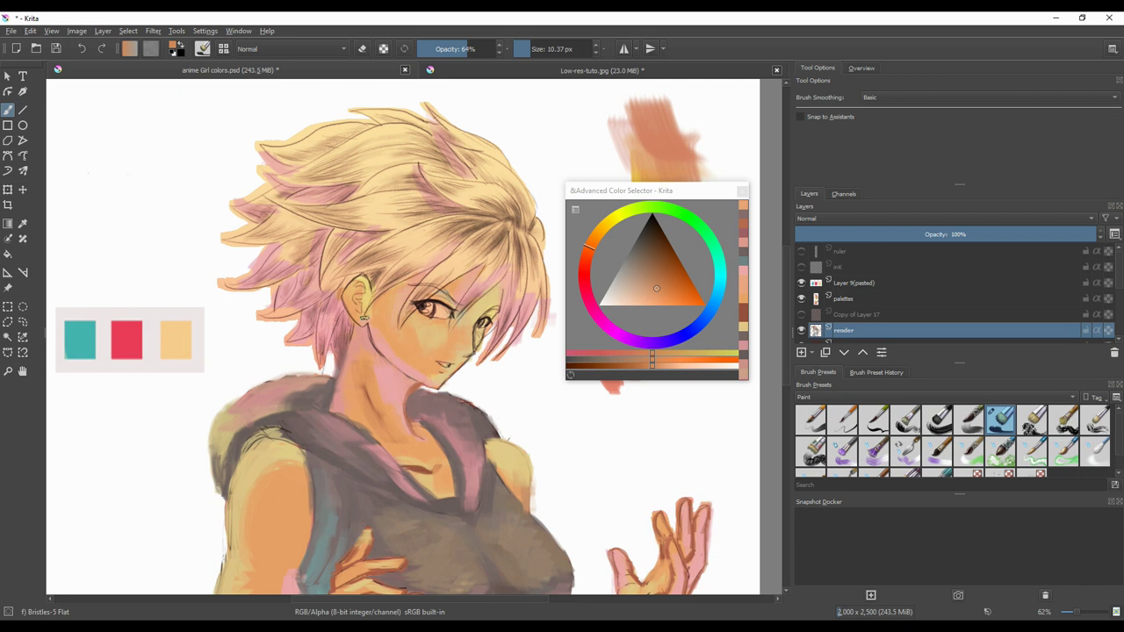
- Refine the ear and face lines with sampled orange and yellowish-brown tones at 2.48 px
drag(502, 123, 497, 124)
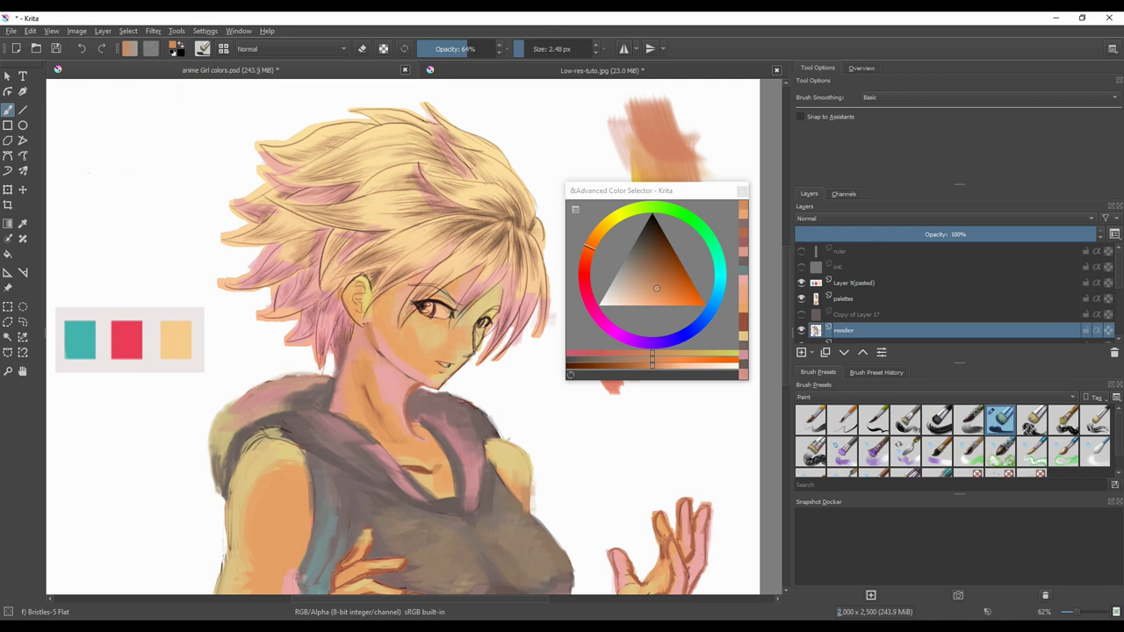
click(654, 277)
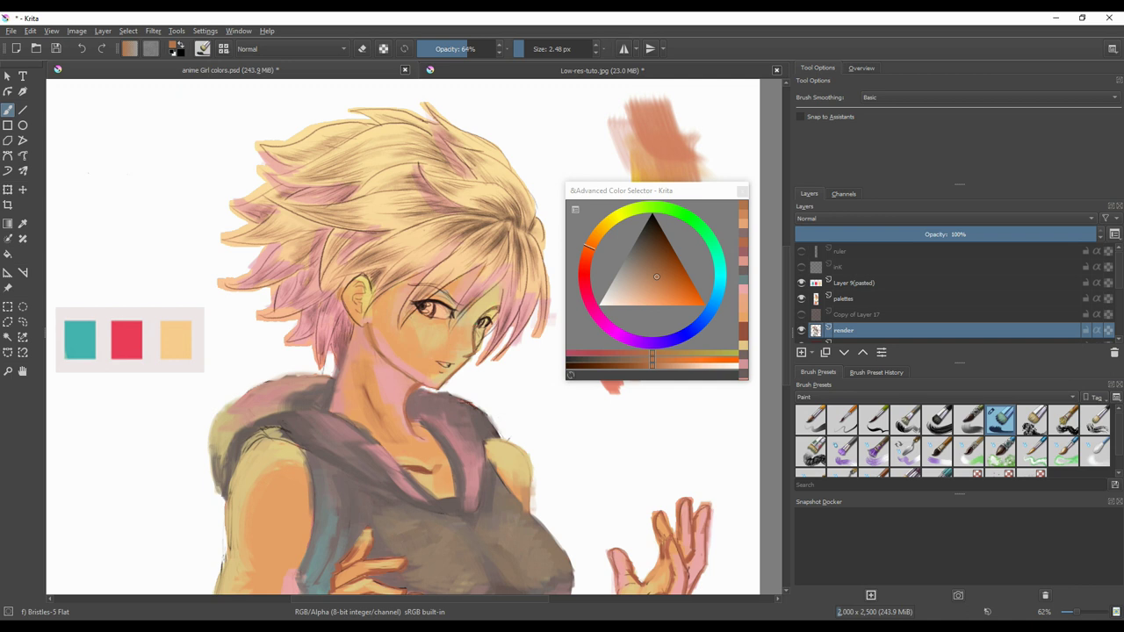
ctrl+click(428, 250)
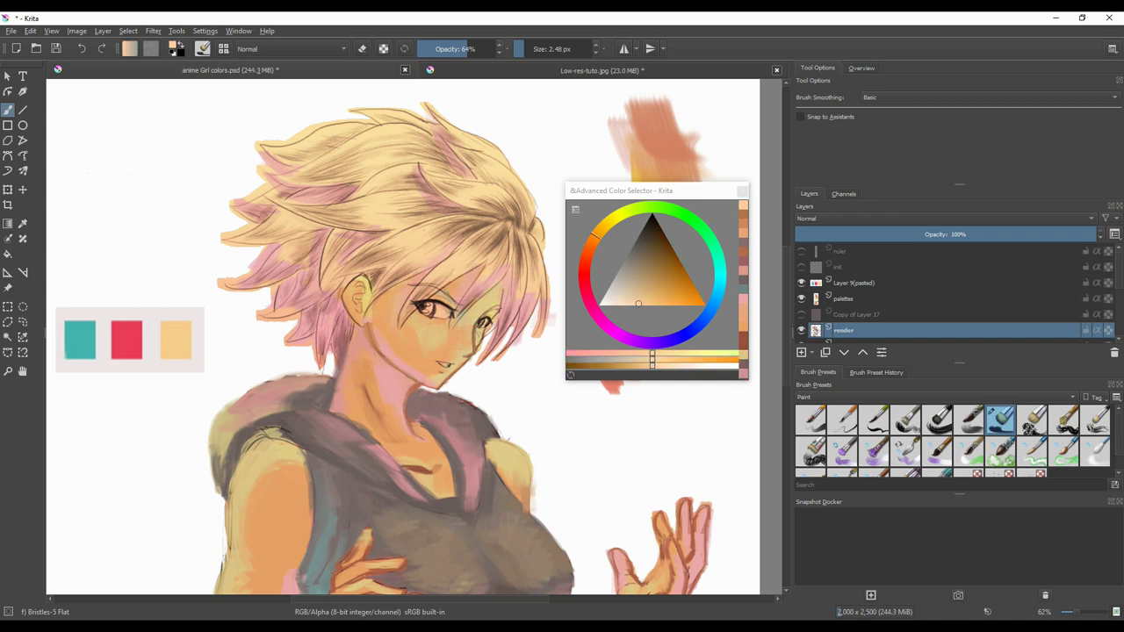
drag(650, 283, 653, 274)
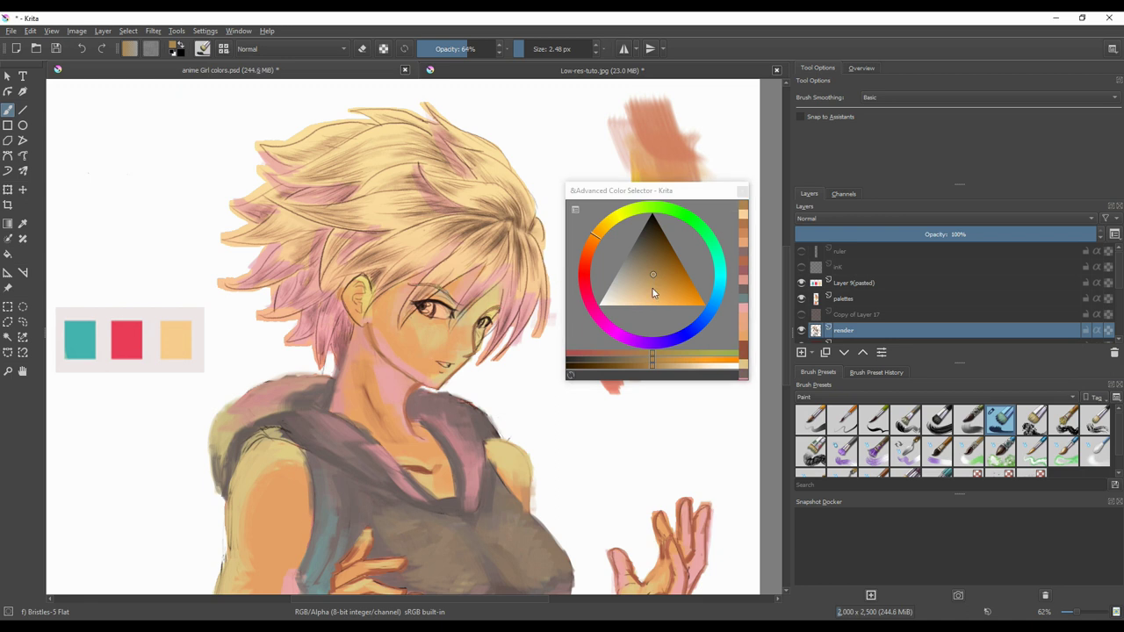
ctrl+click(423, 470)
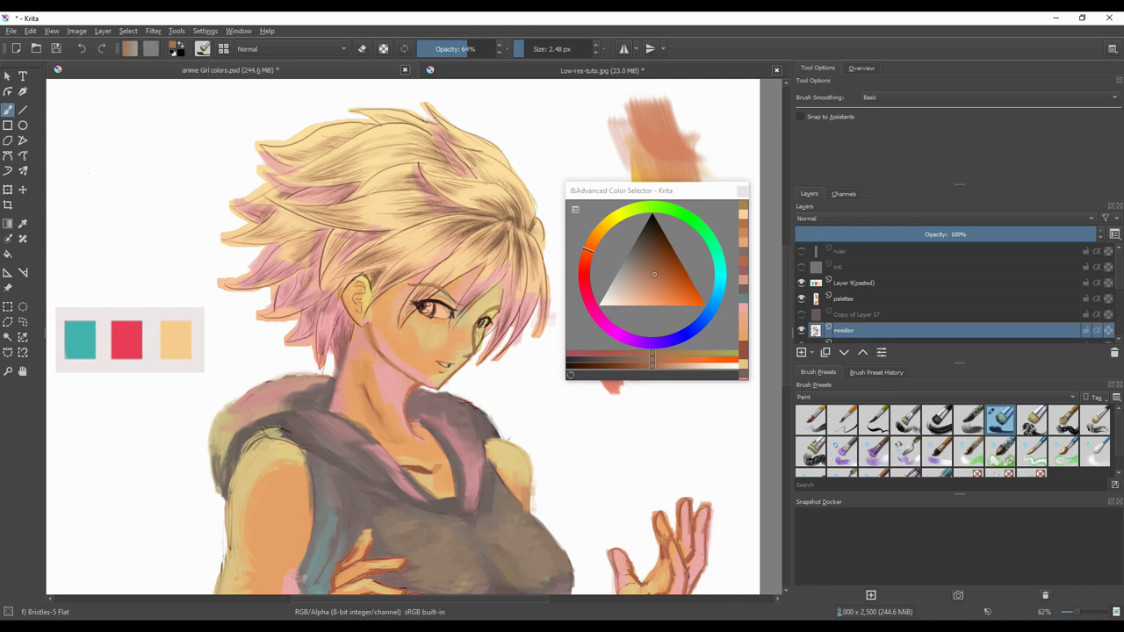
- Paint the irises with dark brown to orange-brown at 5.88 px and add pale beige to the eye whites and teeth
drag(650, 251, 658, 242)
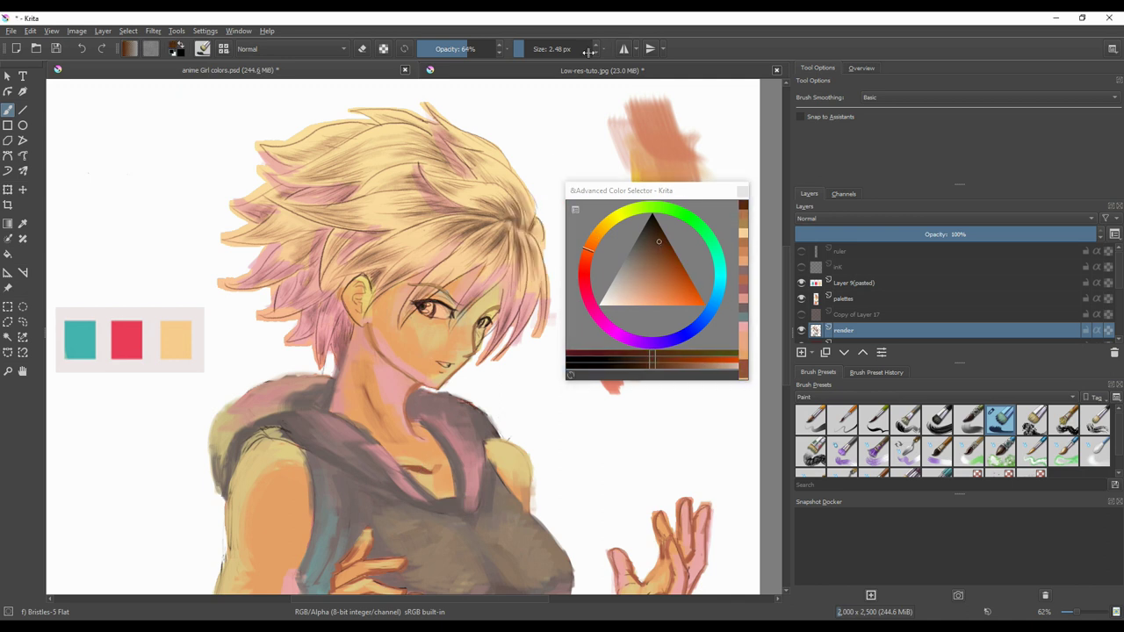
click(526, 53)
drag(527, 54, 529, 56)
drag(431, 303, 435, 314)
click(668, 258)
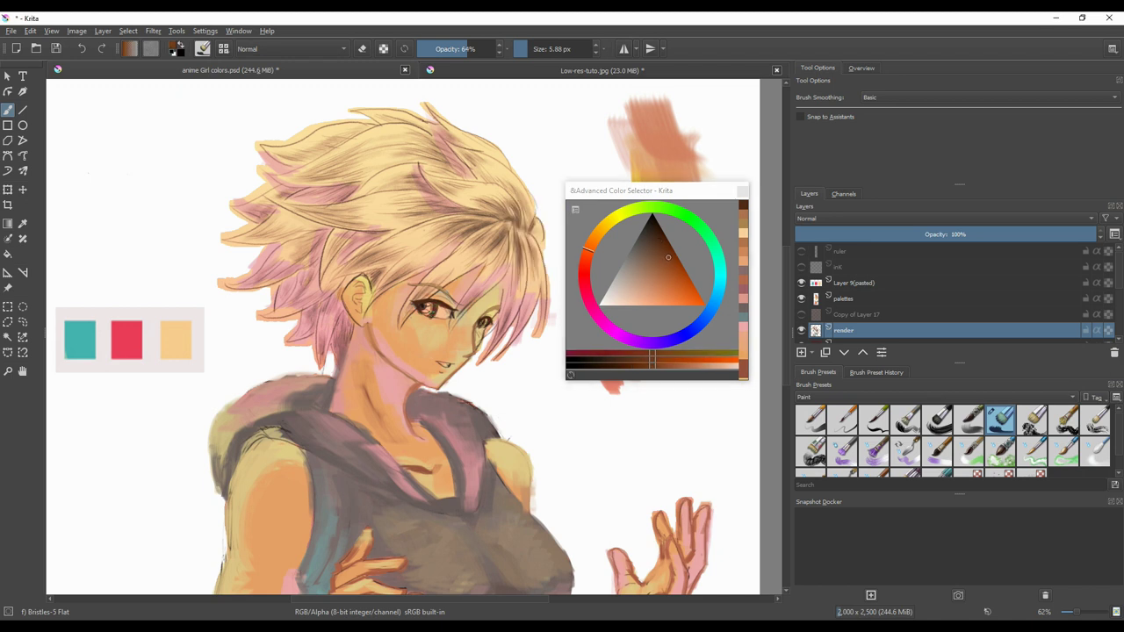
click(678, 270)
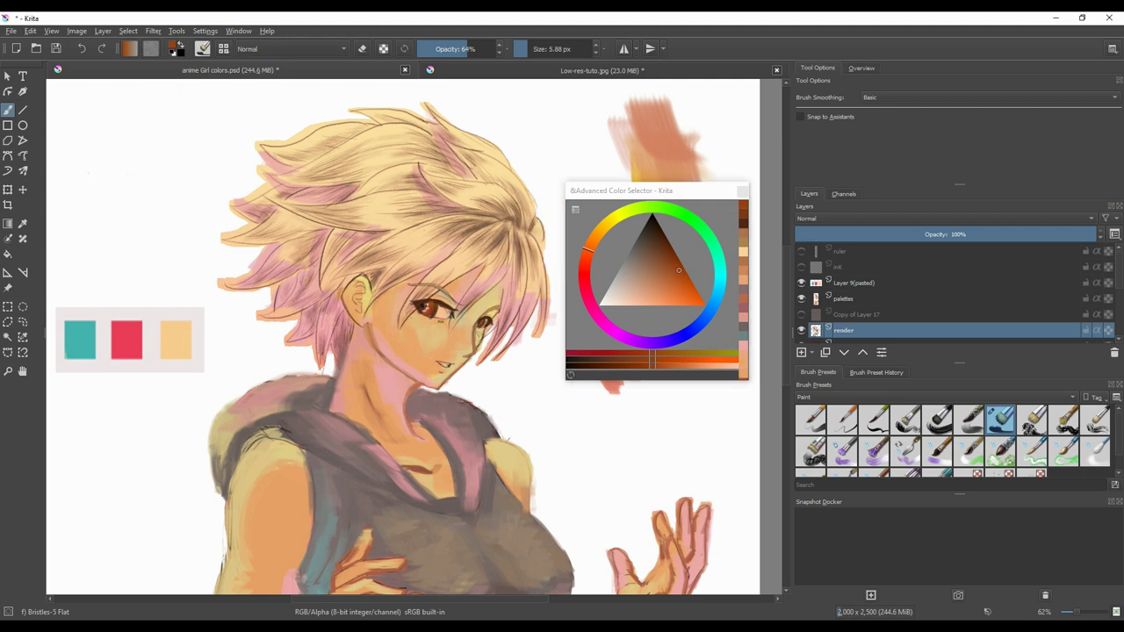
drag(646, 268, 626, 291)
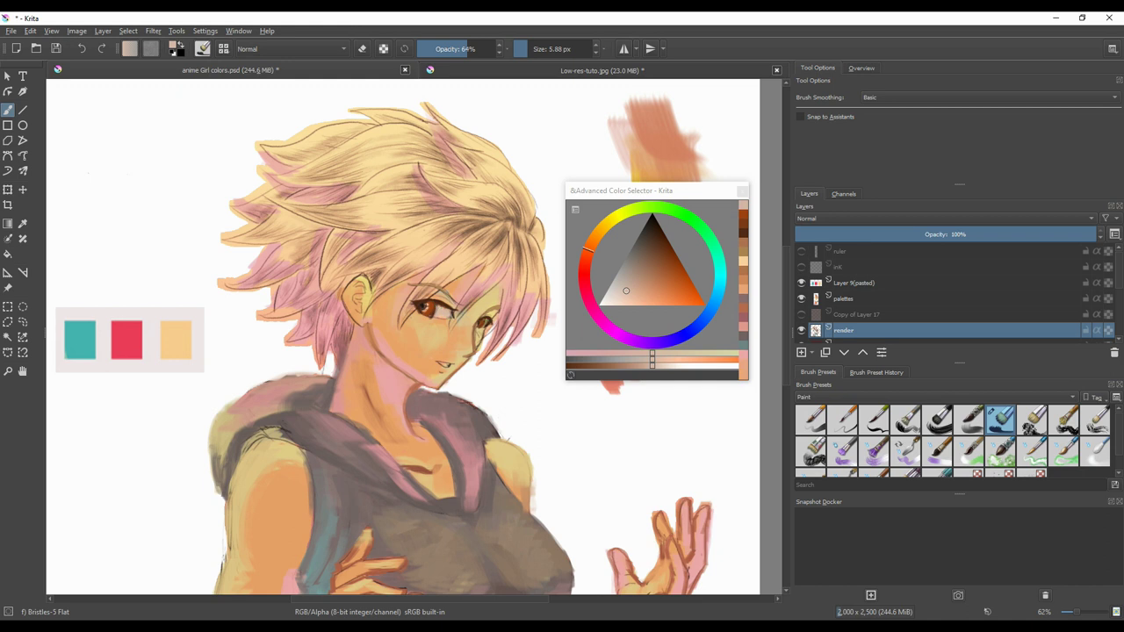
drag(626, 291, 619, 292)
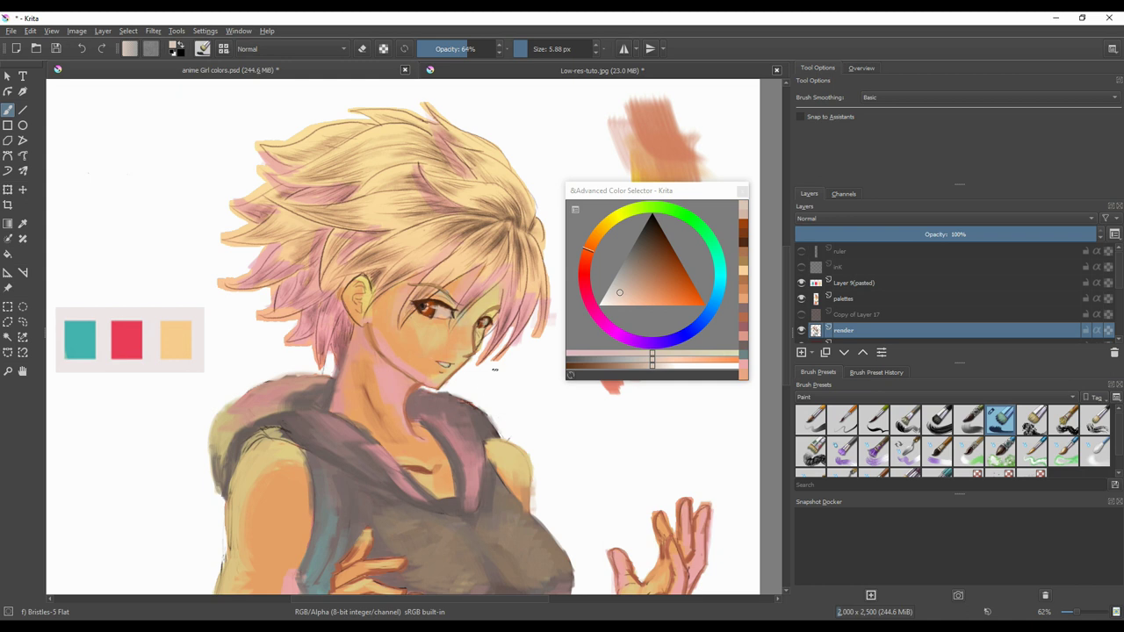
- Color the lips with muted red and a darker red mixed from a redder hue
click(586, 263)
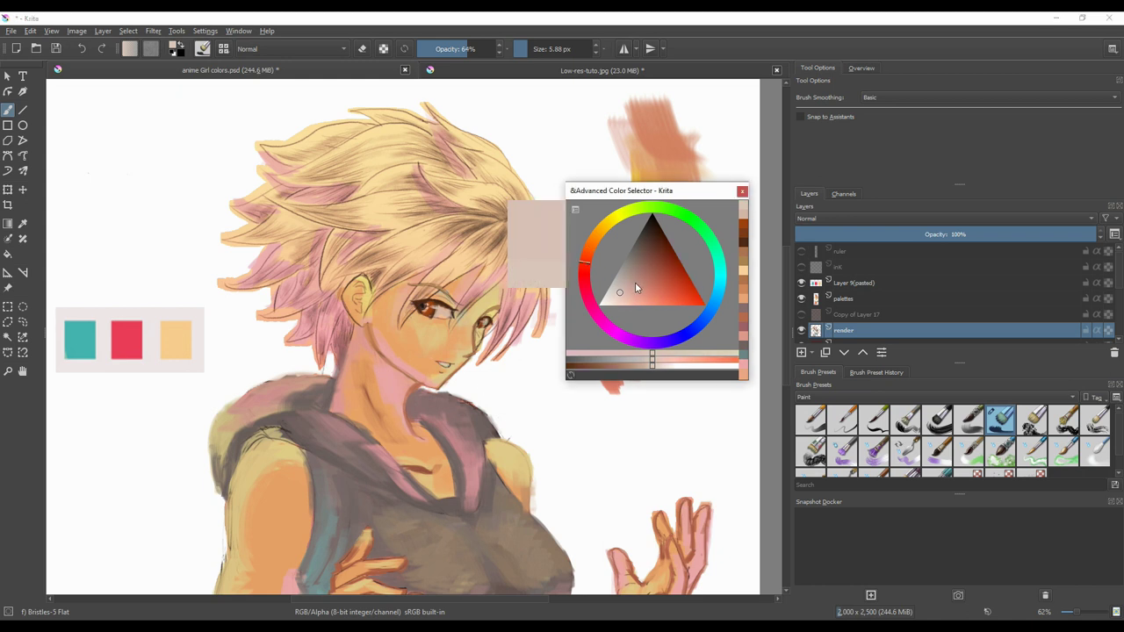
click(645, 289)
click(655, 283)
mouse_move(656, 282)
mouse_down()
mouse_move(657, 292)
mouse_move(661, 281)
mouse_up()
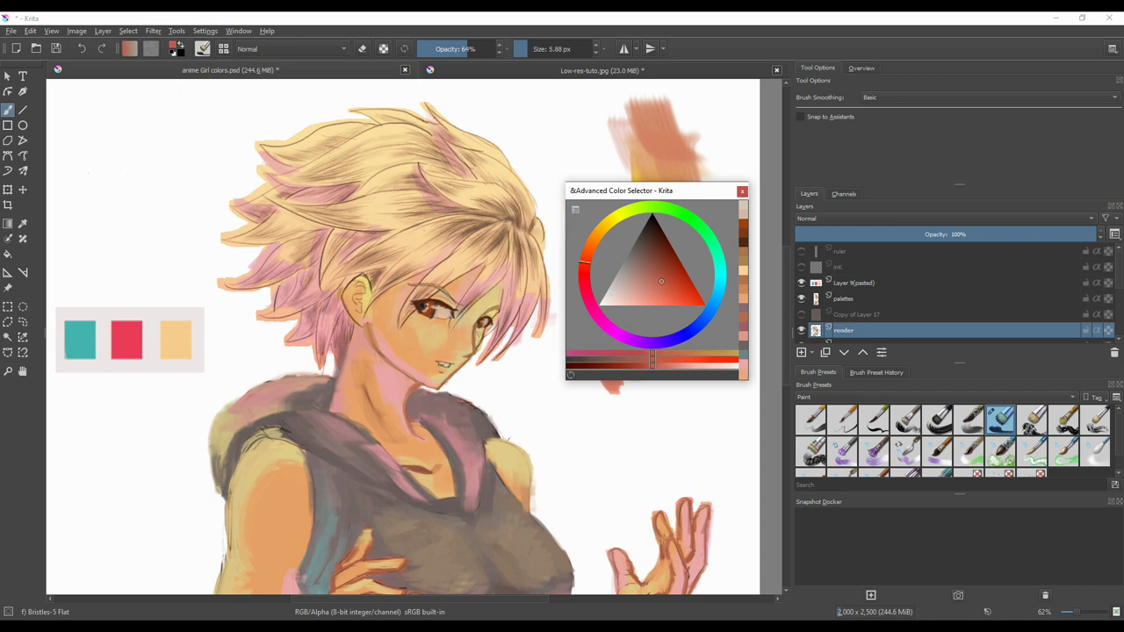
click(443, 370)
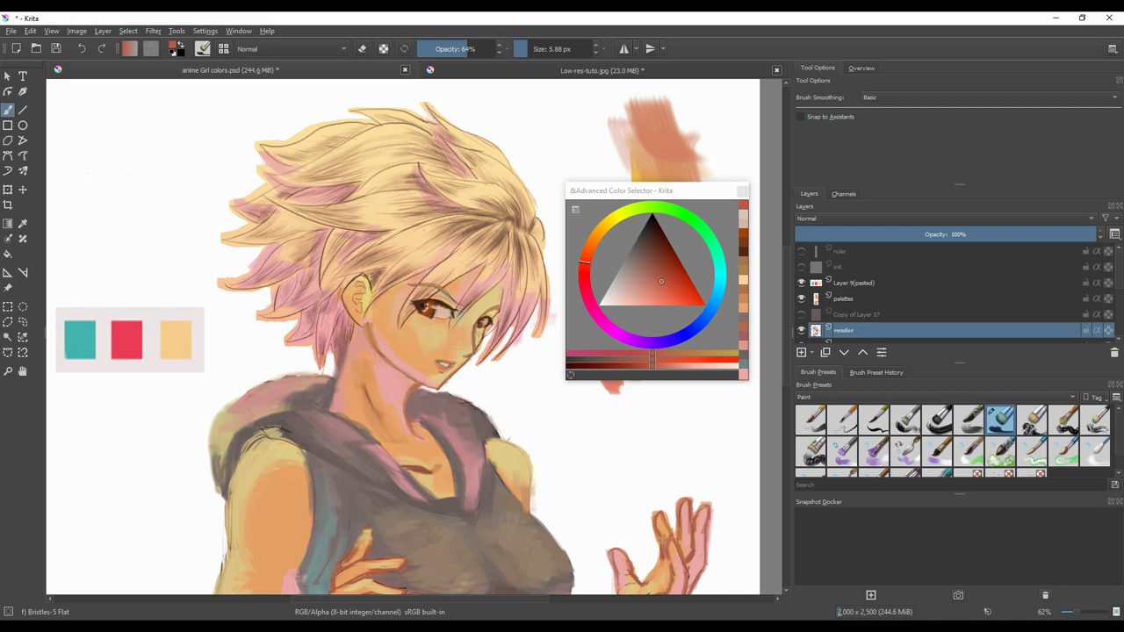
drag(660, 270, 668, 263)
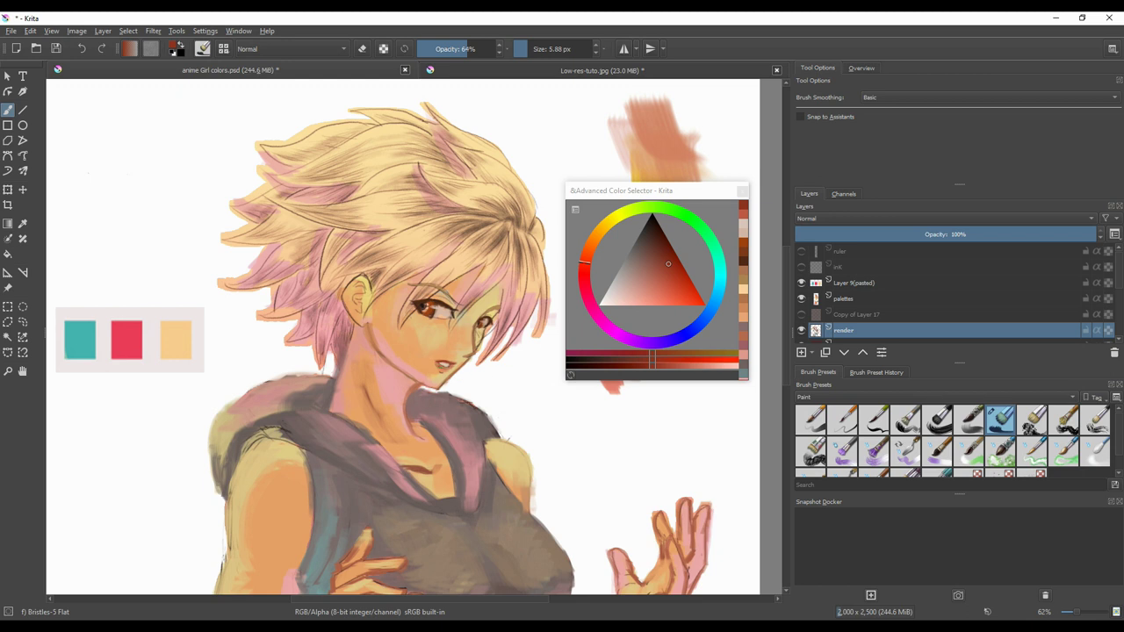
- Shade the inside of the ear with dark reddish brown and refine its lines with sampled browns
drag(667, 282, 653, 247)
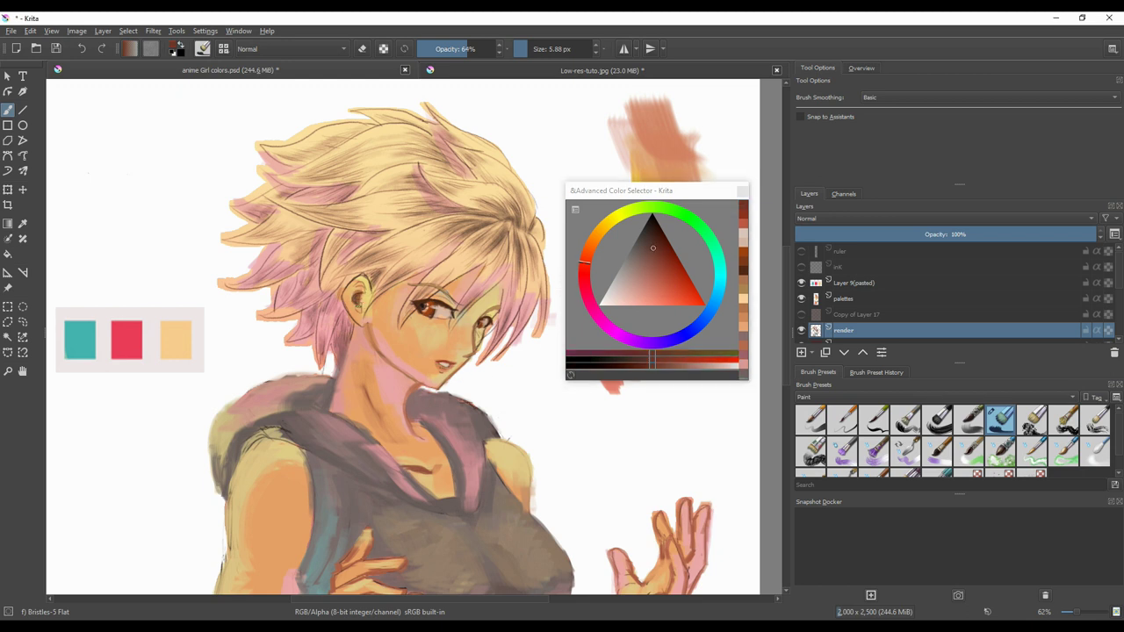
drag(359, 313, 364, 304)
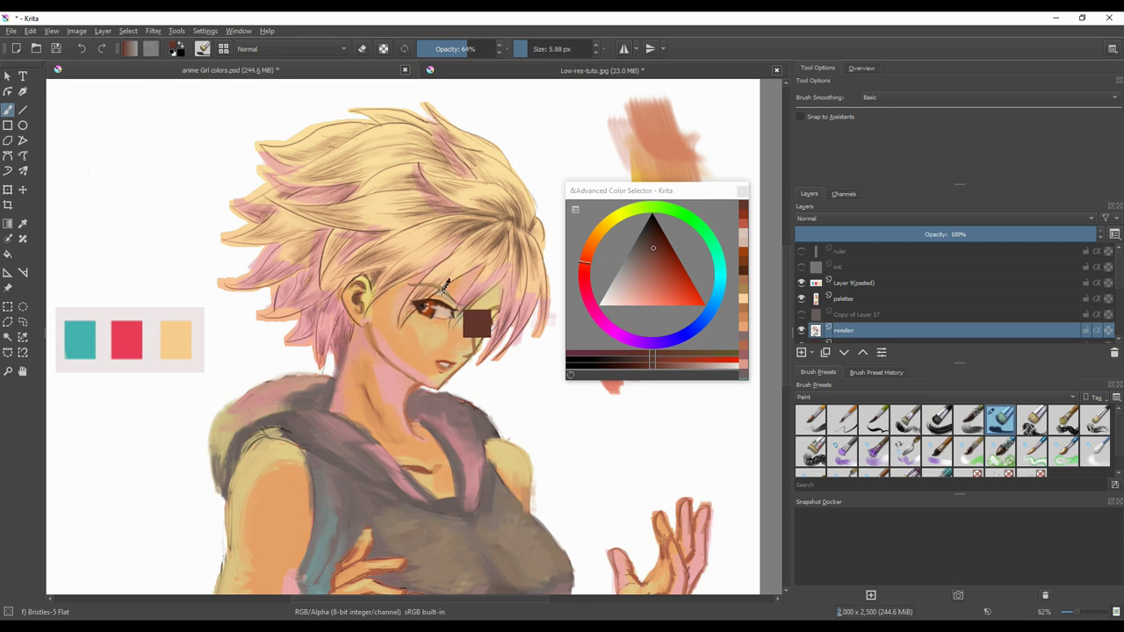
ctrl+click(443, 292)
click(654, 255)
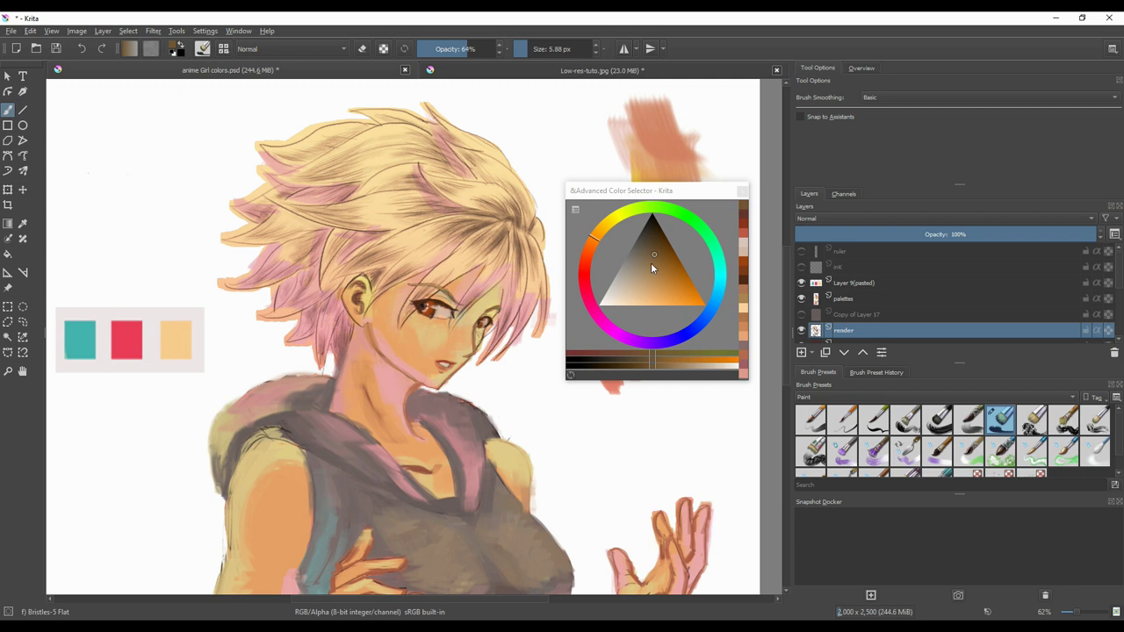
ctrl+click(355, 302)
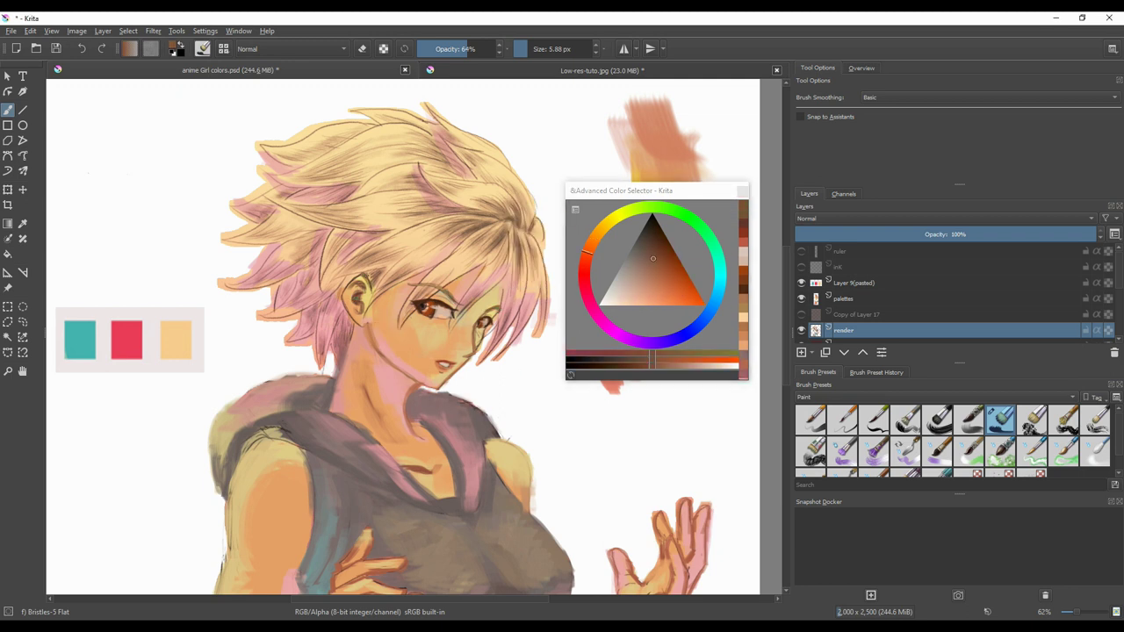
mouse_move(363, 273)
mouse_down()
mouse_move(345, 300)
mouse_move(351, 285)
mouse_up()
- Touch up the ear and the nose bridge with sampled yellow and orange, and clean the hair's outer edge with white
ctrl+click(369, 294)
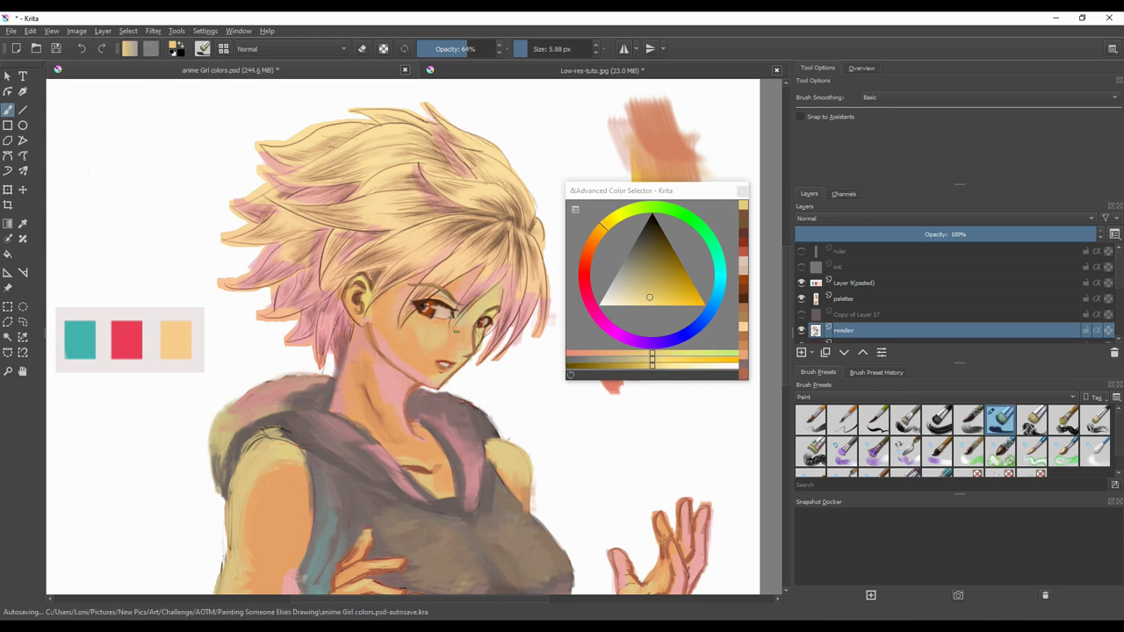
ctrl+click(427, 361)
drag(460, 308, 456, 316)
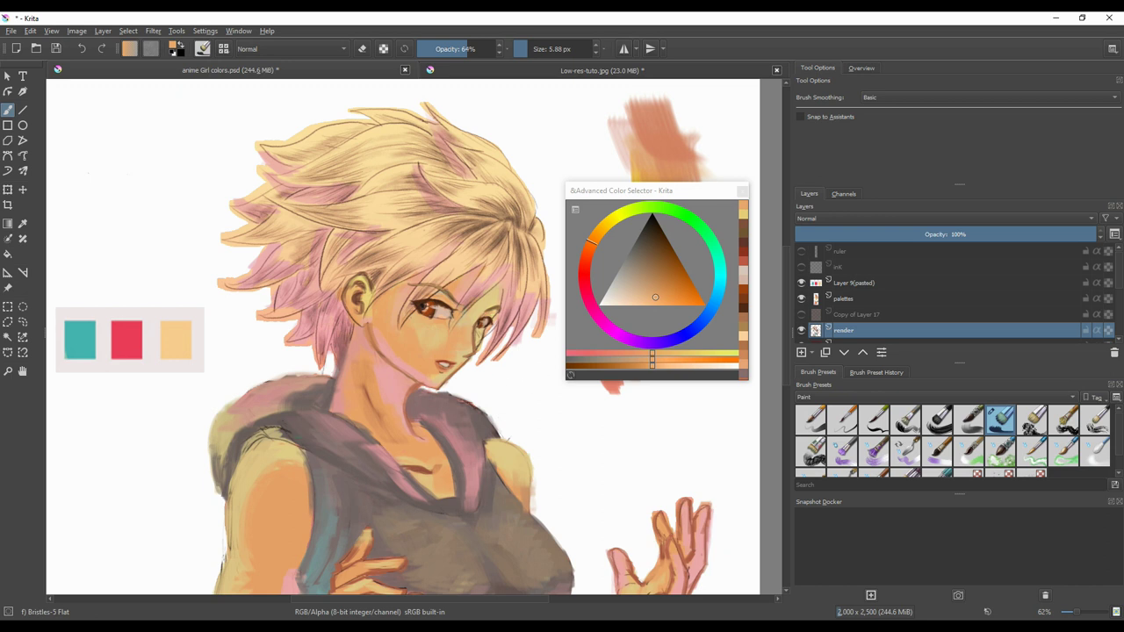
ctrl+click(462, 378)
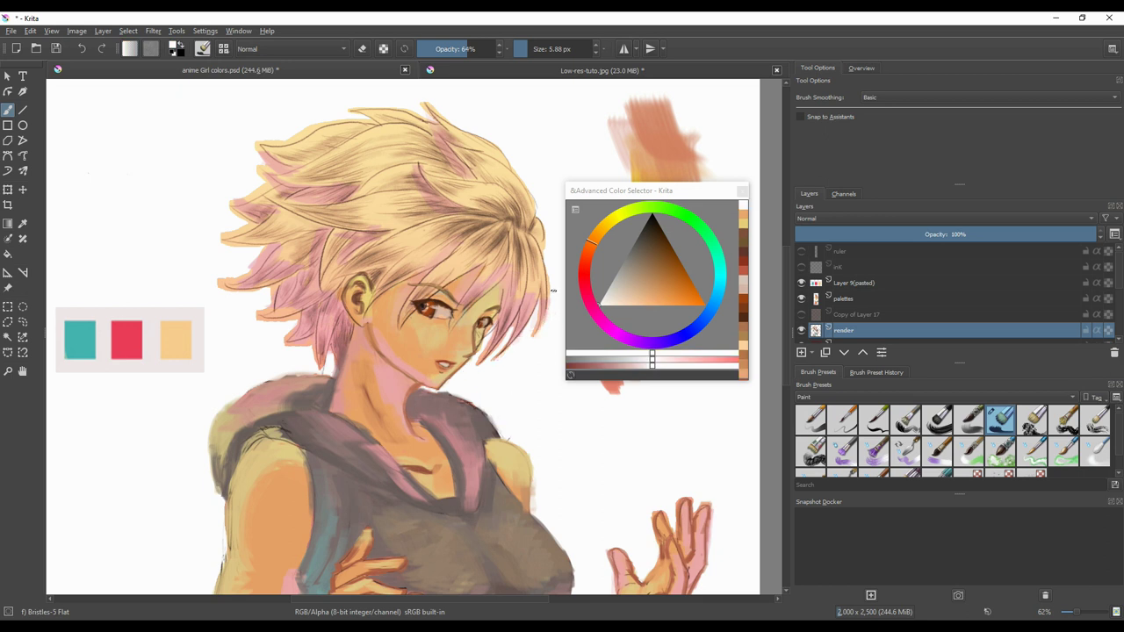
drag(548, 270, 547, 302)
key(super)
key(super)
- Paint over the line art around the shoulder and hood with sampled colors at 13.93 px
ctrl+click(296, 426)
click(537, 49)
click(532, 49)
mouse_move(274, 430)
mouse_down()
mouse_move(237, 456)
mouse_move(283, 430)
mouse_move(312, 459)
mouse_up()
drag(235, 450, 269, 439)
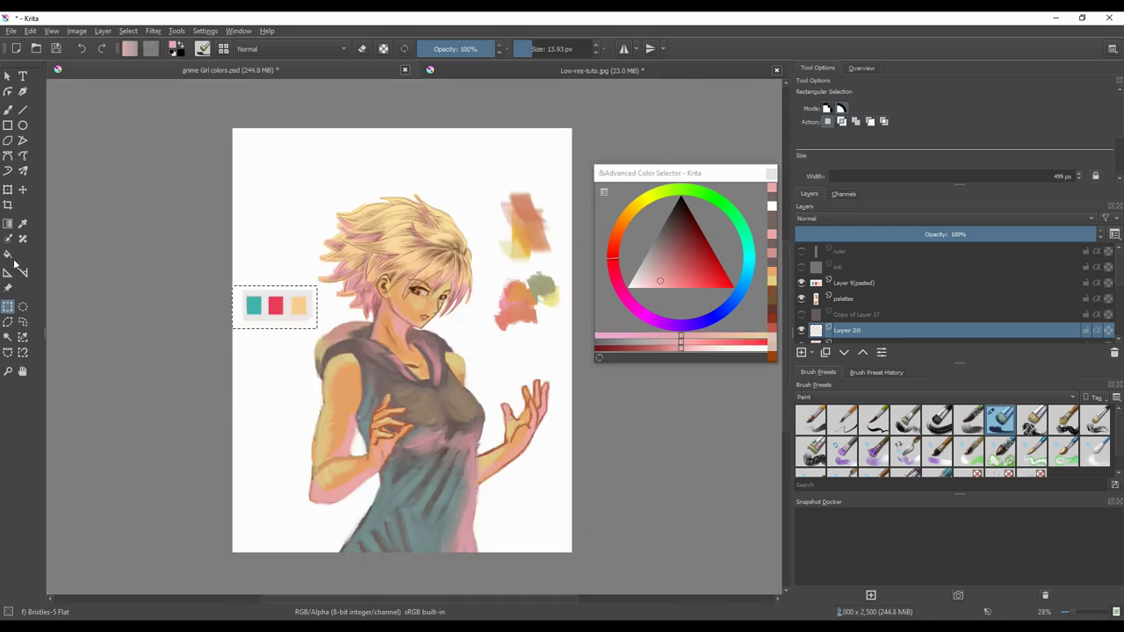
- Fill the selection around the teal, red and beige swatches with sampled white and move Layer 20 above Layer 9(pasted)
click(8, 253)
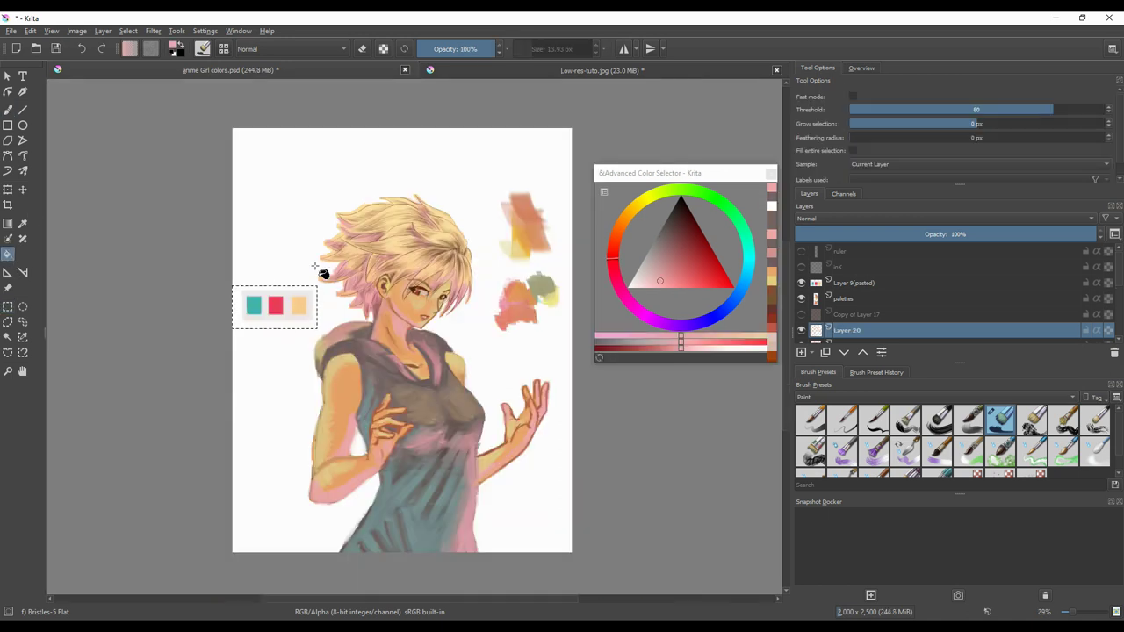
ctrl+click(314, 274)
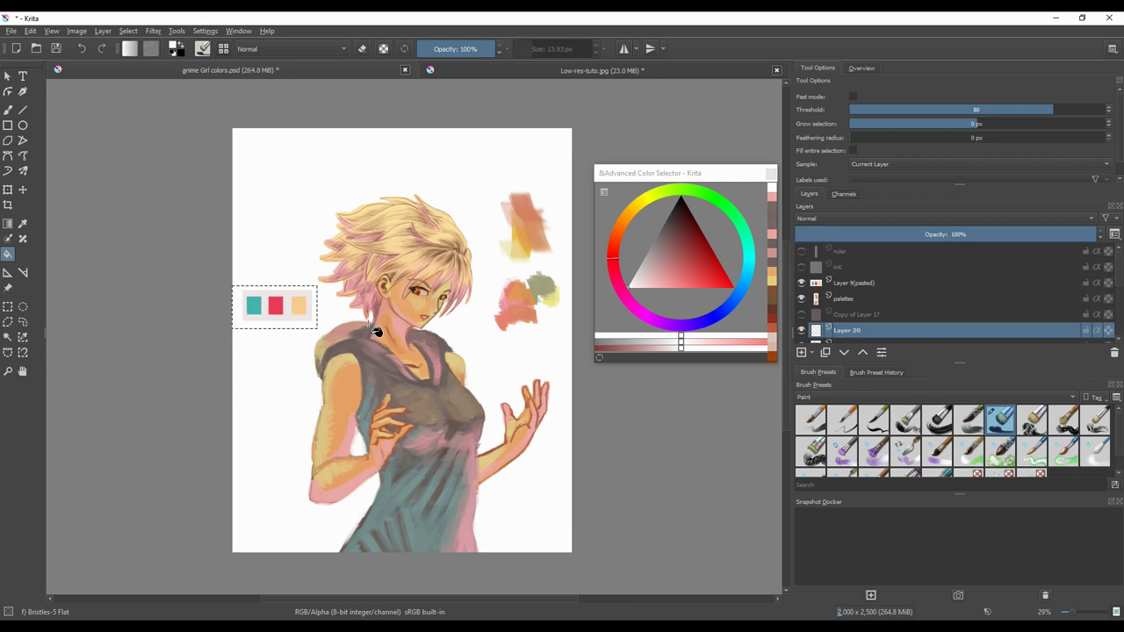
drag(815, 330, 808, 276)
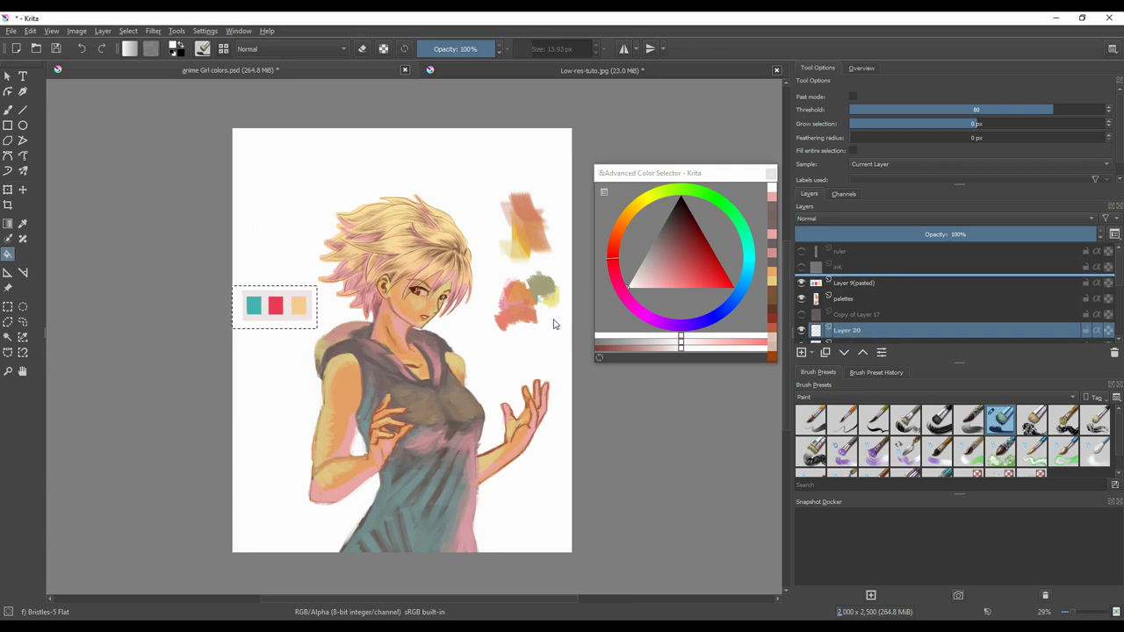
- Cover the painted color palettes beside the character with a white-filled rectangle on Layer 20 and clear the selection
click(11, 306)
drag(485, 185, 568, 340)
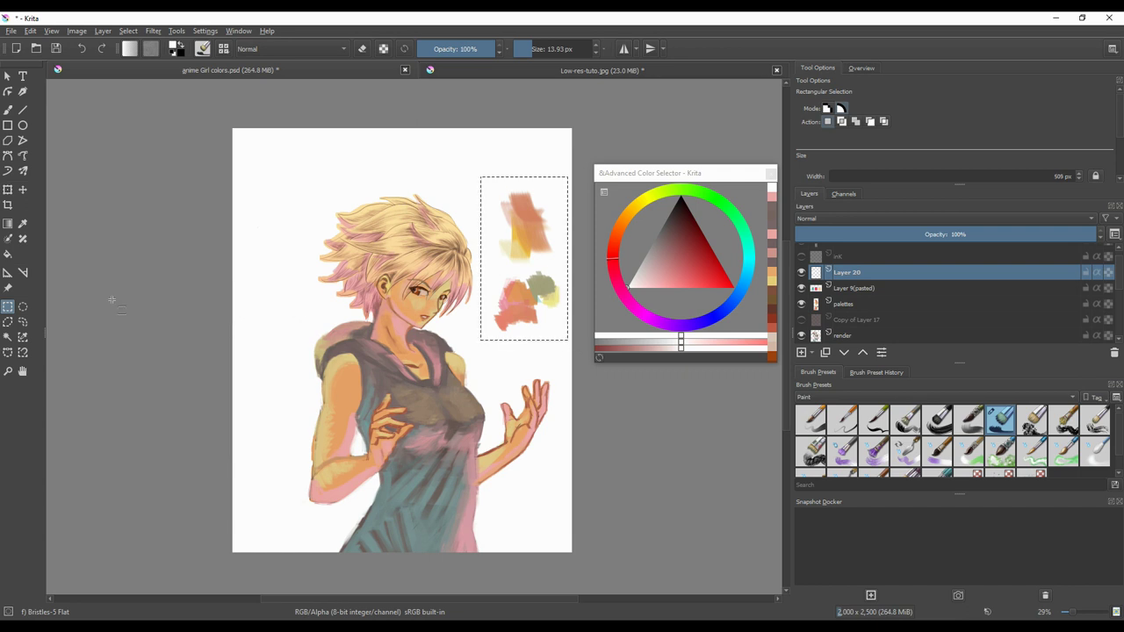
click(8, 254)
key(BackSpace)
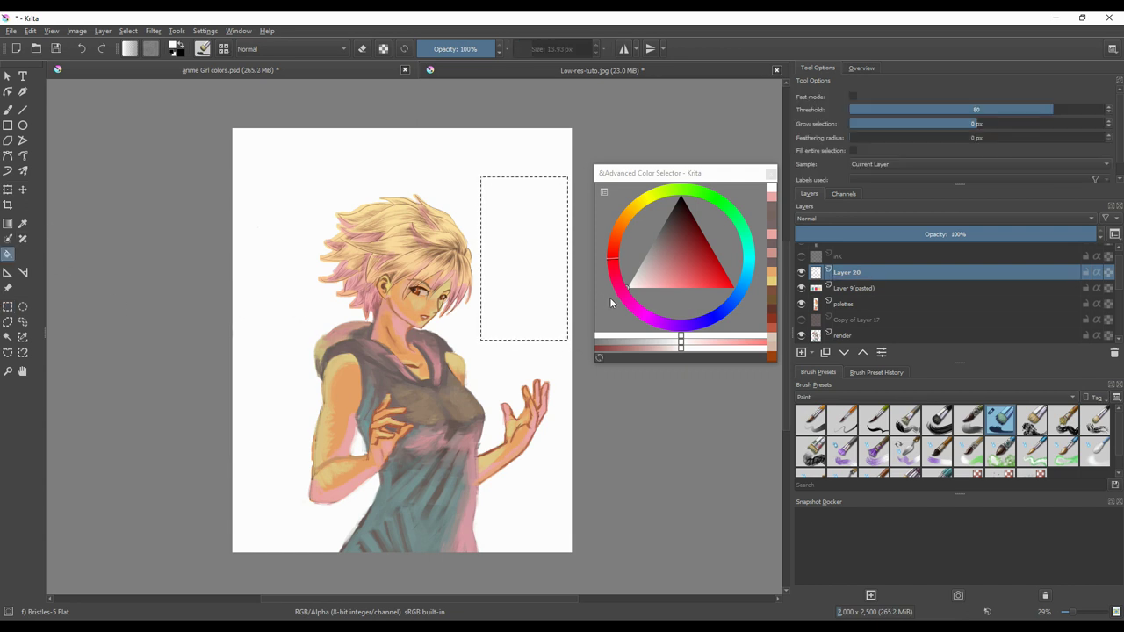
key(ctrl+shift+a)
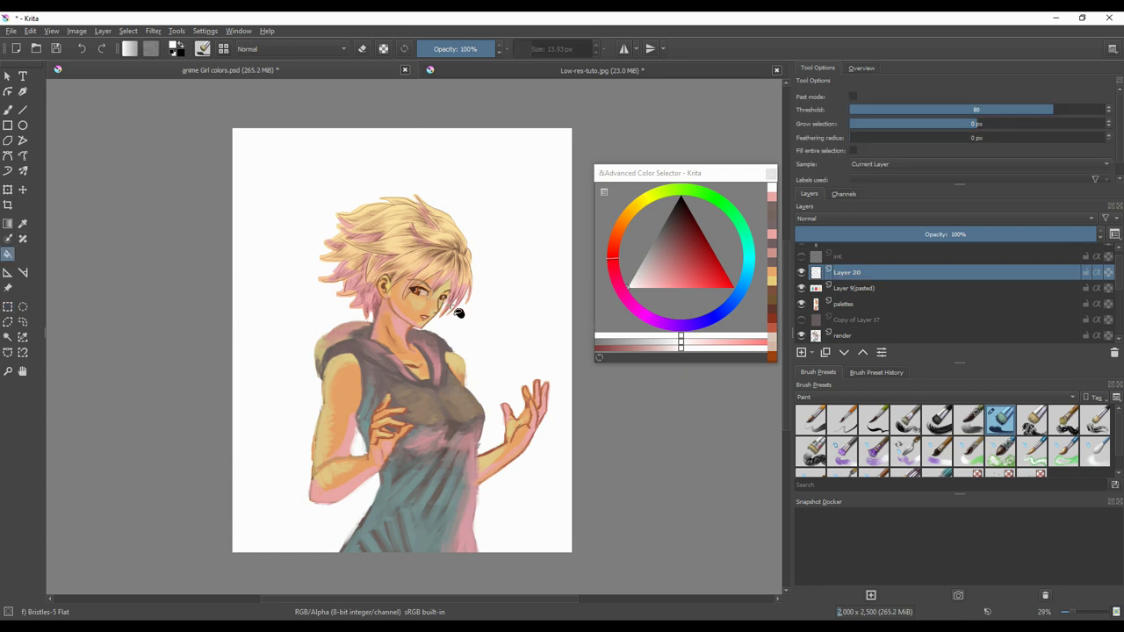
- Add a new layer directly below the Base fill layer
scroll(1117, 289, down, 5)
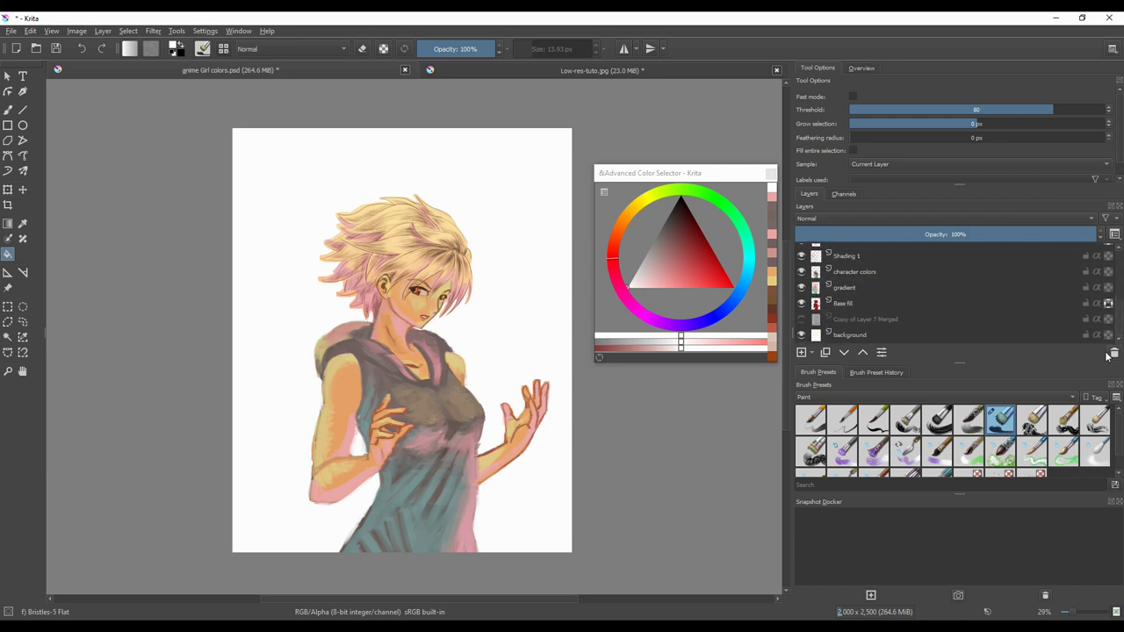
click(858, 313)
click(800, 353)
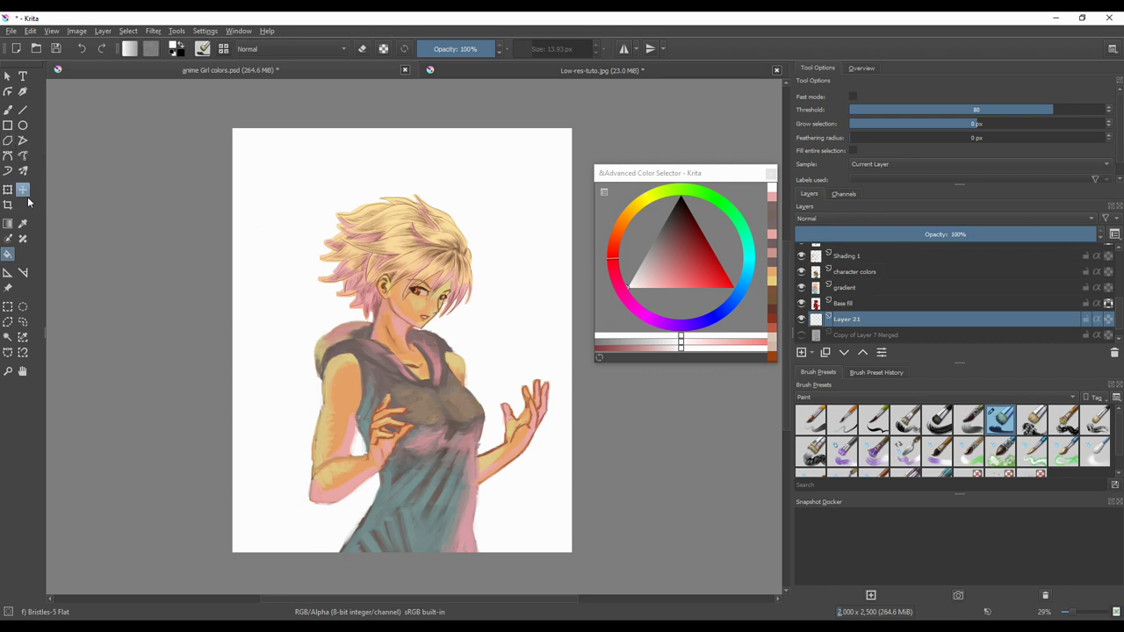
- Select the empty area around the character on the Base fill layer with Contiguous Area Selection
click(856, 303)
click(8, 337)
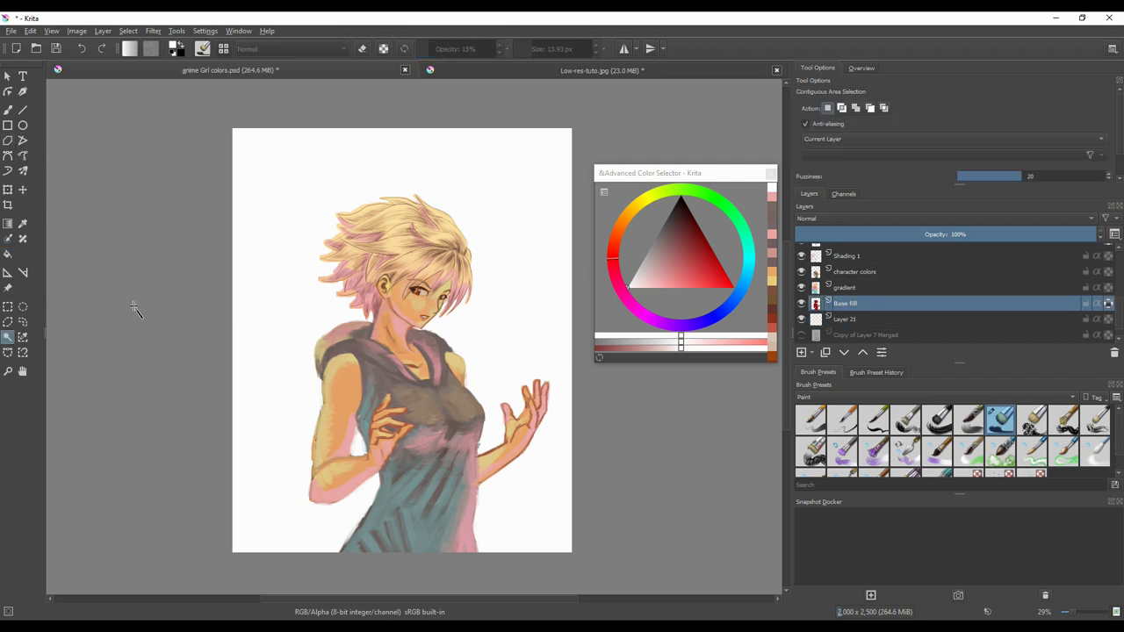
click(322, 299)
- Try a dark greyish-brown linear gradient running down the selected background on Layer 21
click(8, 223)
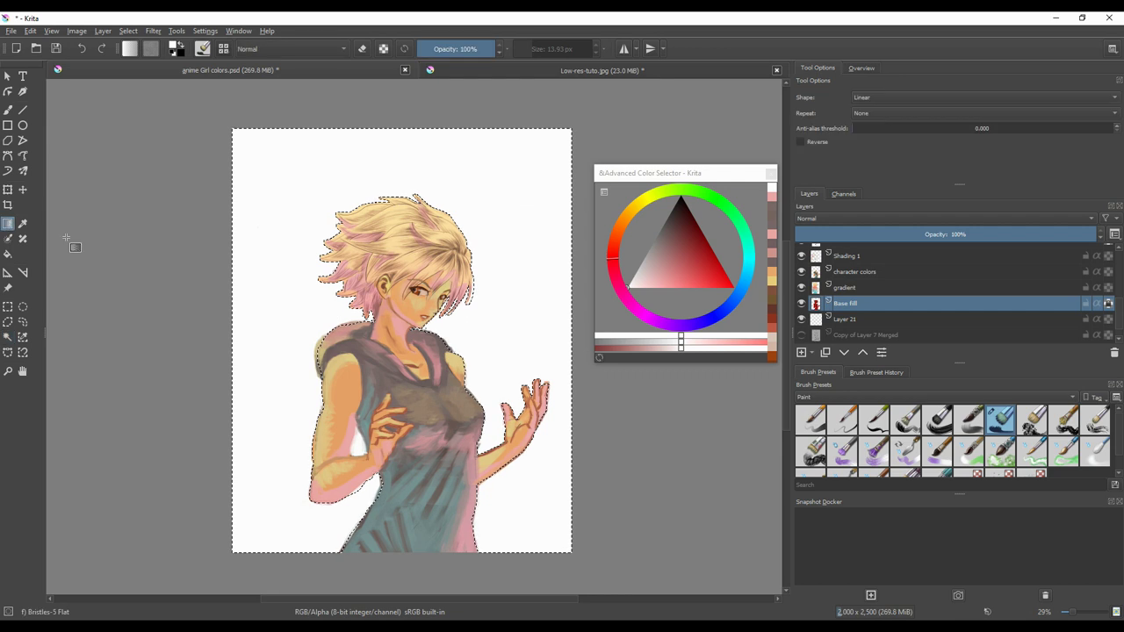
click(848, 320)
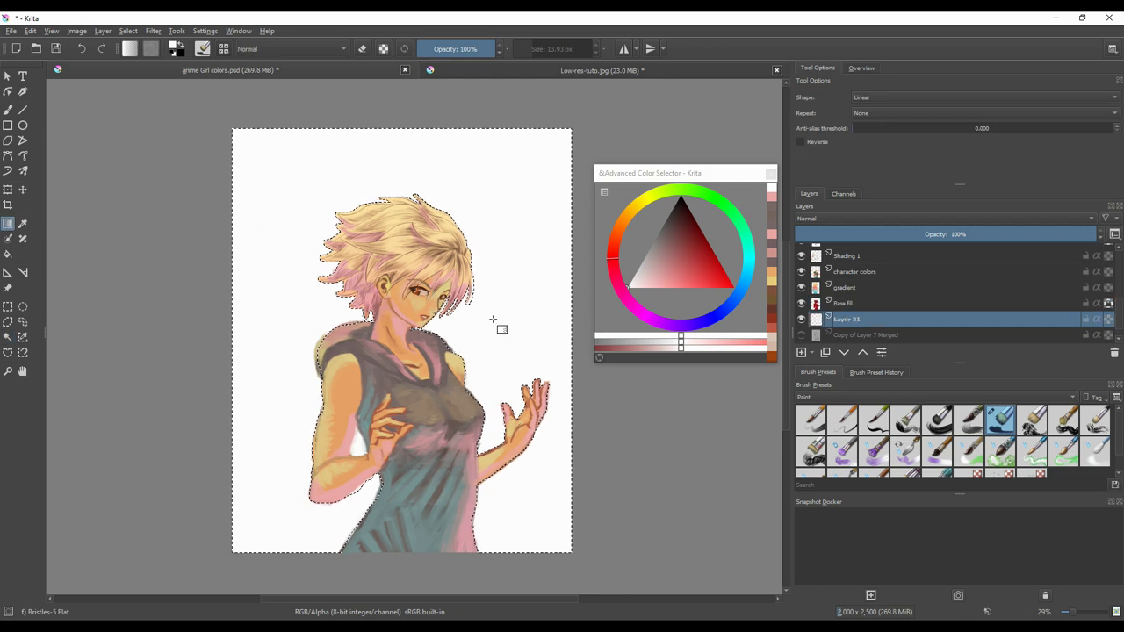
click(665, 225)
drag(454, 146, 459, 435)
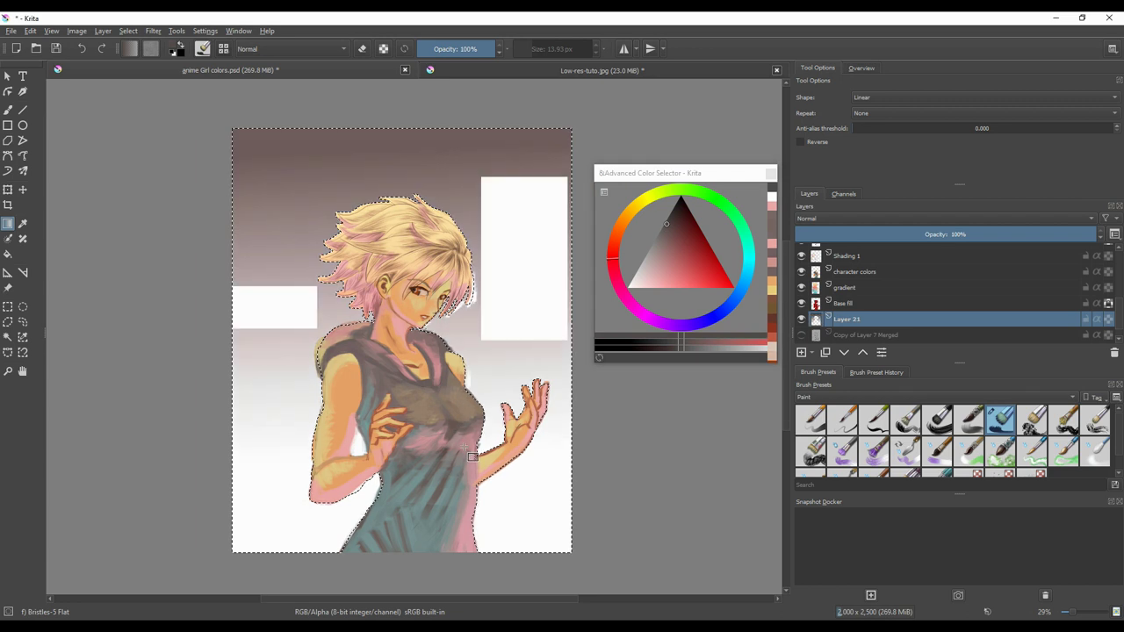
key(ctrl+z)
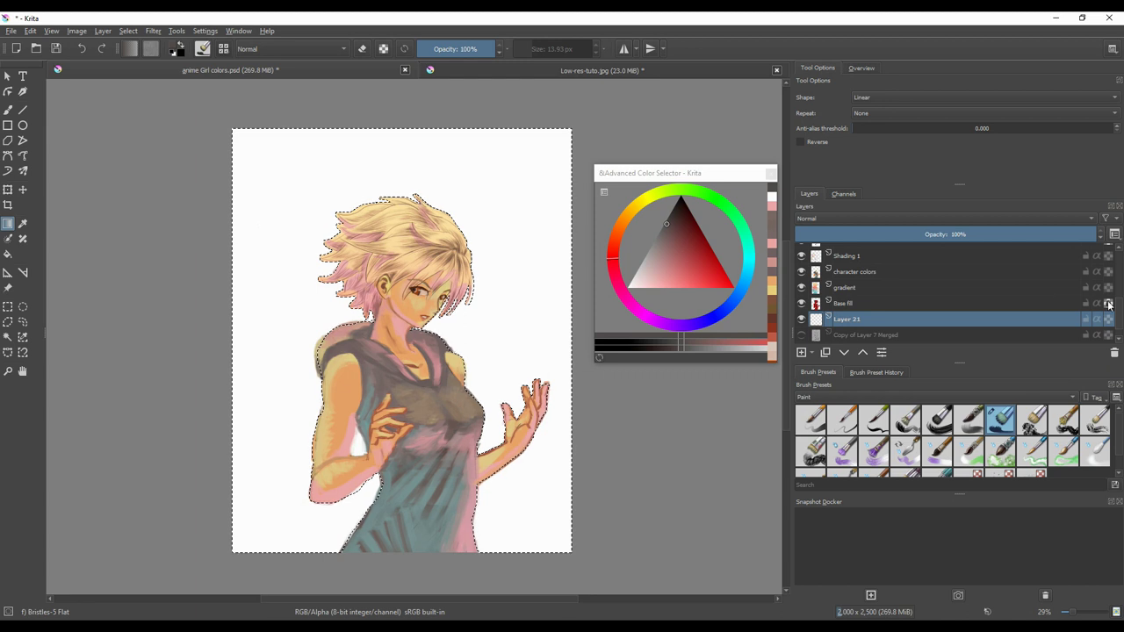
- Move Layer 21 above Layer 20 in the layer stack
scroll(1119, 276, up, 3)
scroll(1120, 276, up, 2)
click(856, 284)
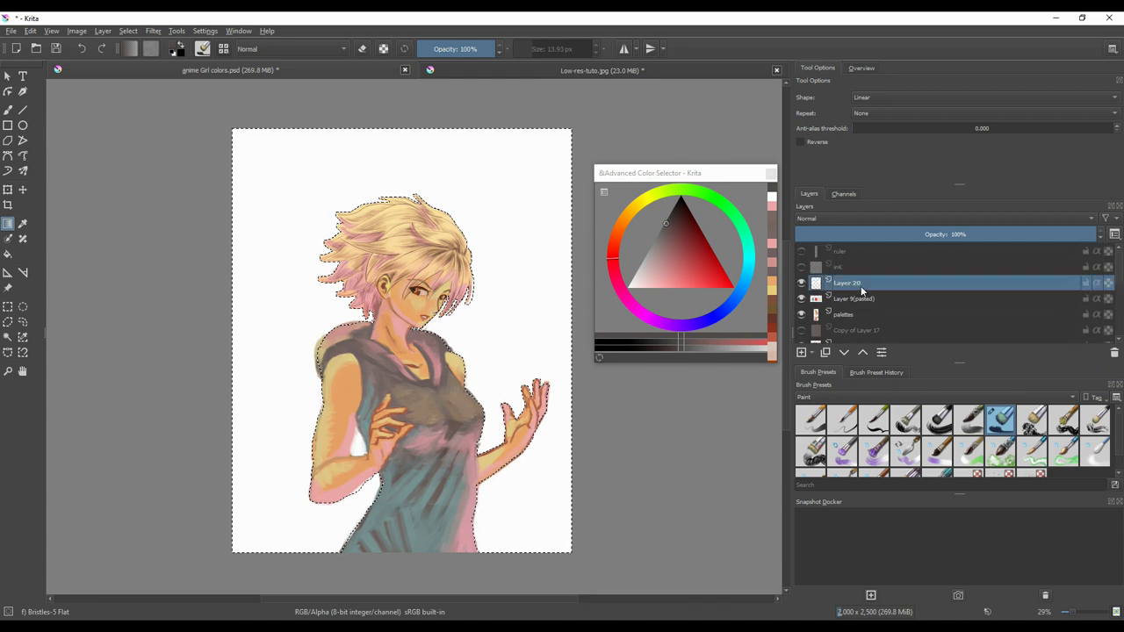
right_click(861, 297)
key(Escape)
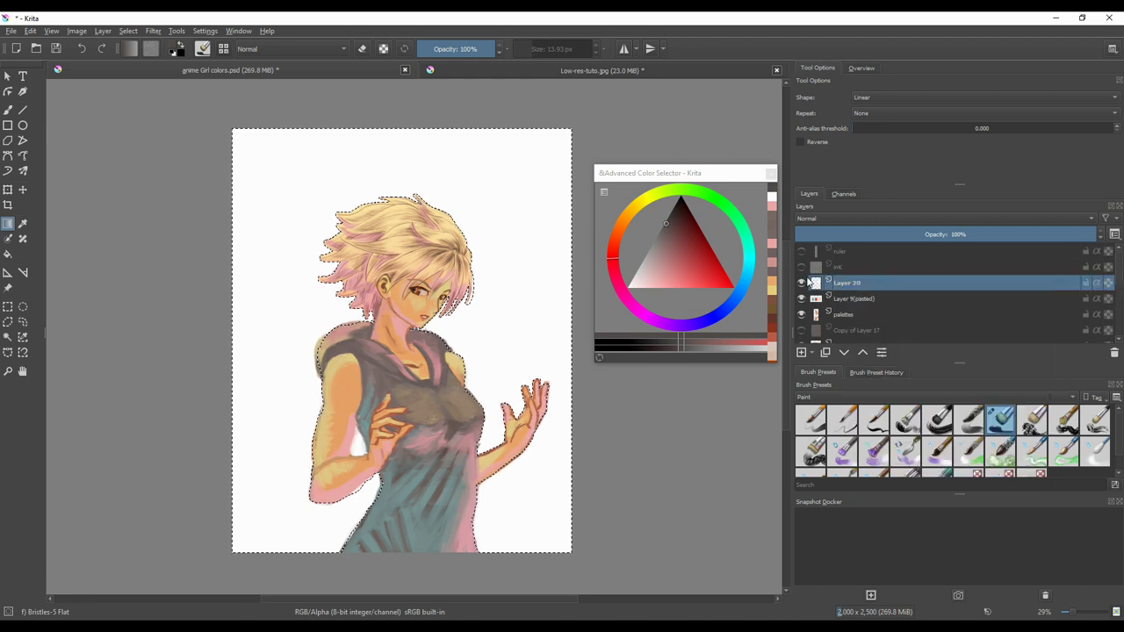
scroll(1119, 281, down, 3)
click(876, 304)
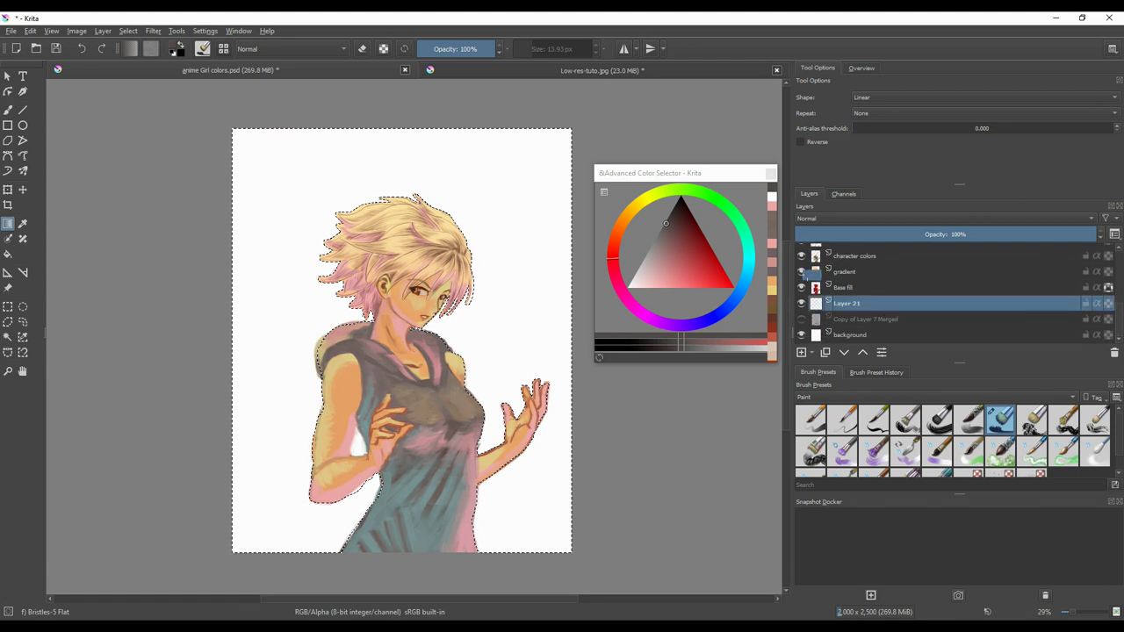
drag(876, 304, 880, 281)
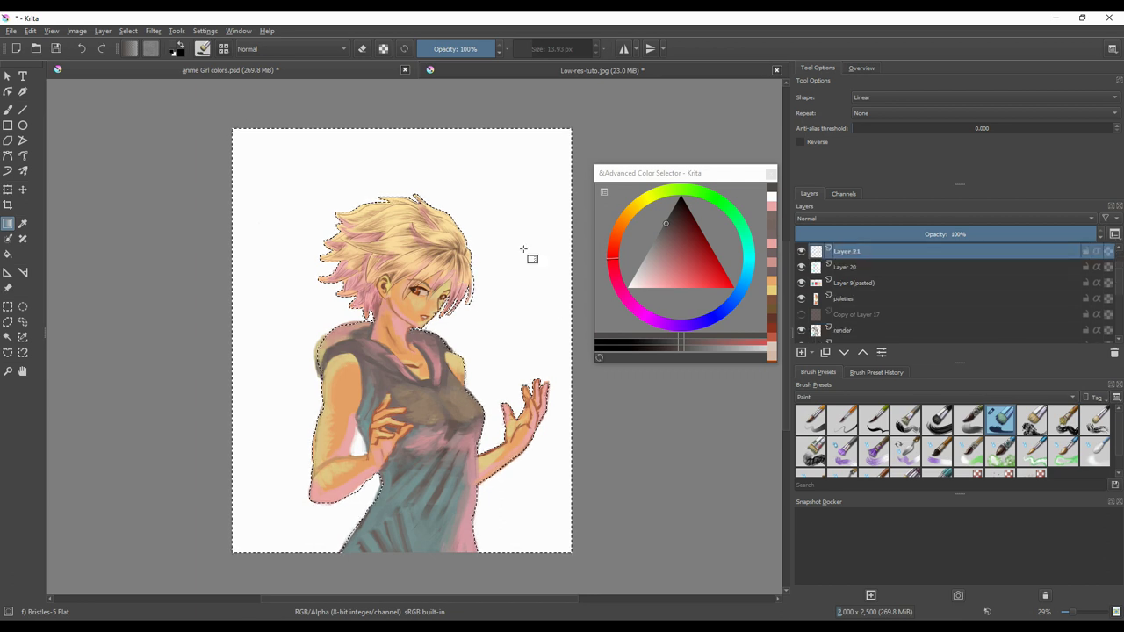
- Fill the selected background on Layer 21 with a muted dark olive linear gradient fading downward from above the head
click(642, 210)
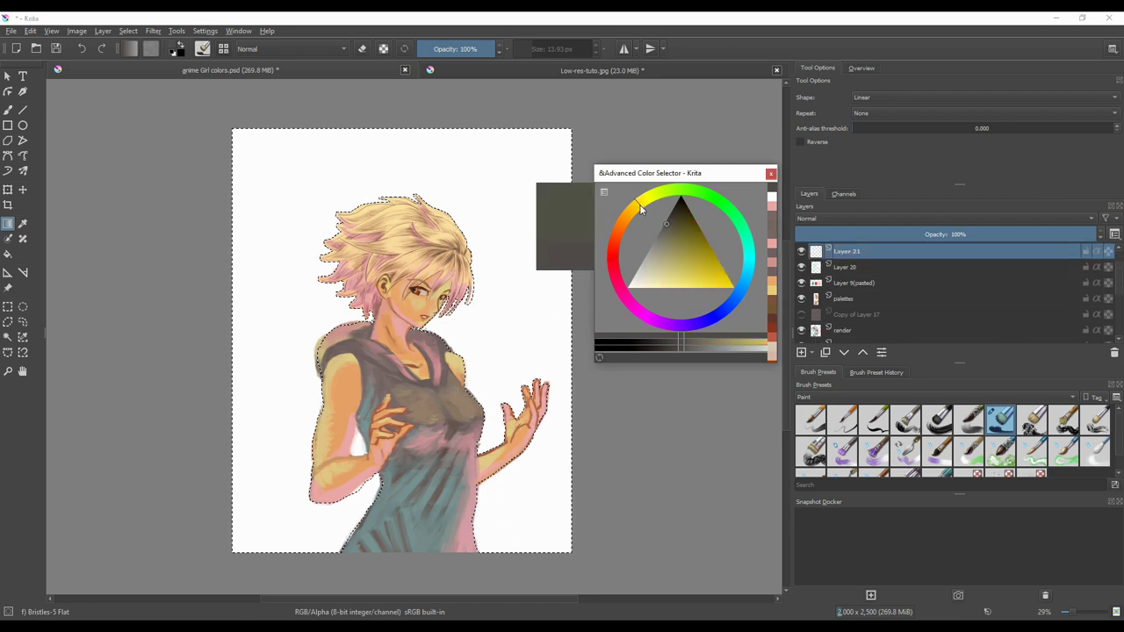
click(689, 260)
drag(689, 260, 666, 237)
drag(465, 169, 477, 513)
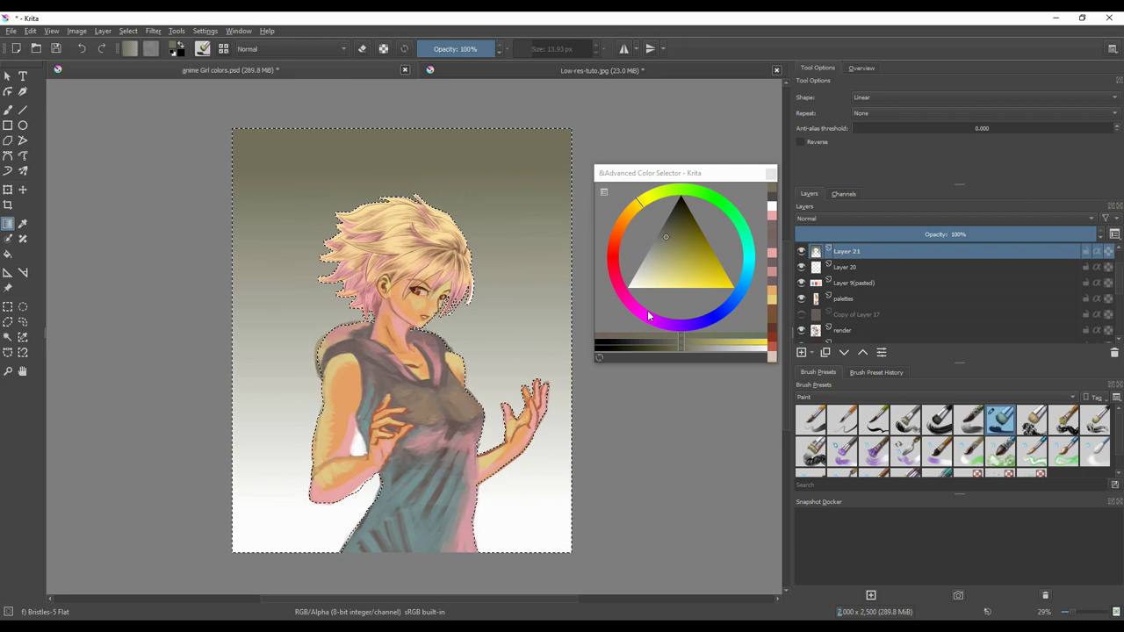
- Try a slightly lighter olive linear gradient over the selected background and undo it
click(739, 291)
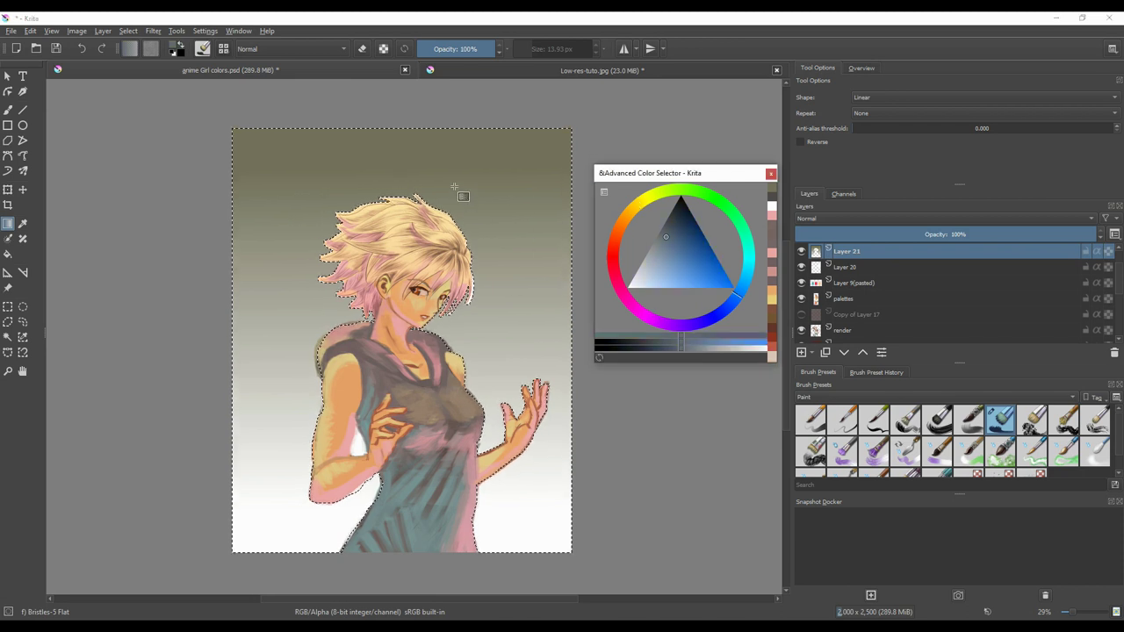
click(638, 209)
drag(674, 237, 663, 250)
drag(474, 180, 476, 499)
key(ctrl+z)
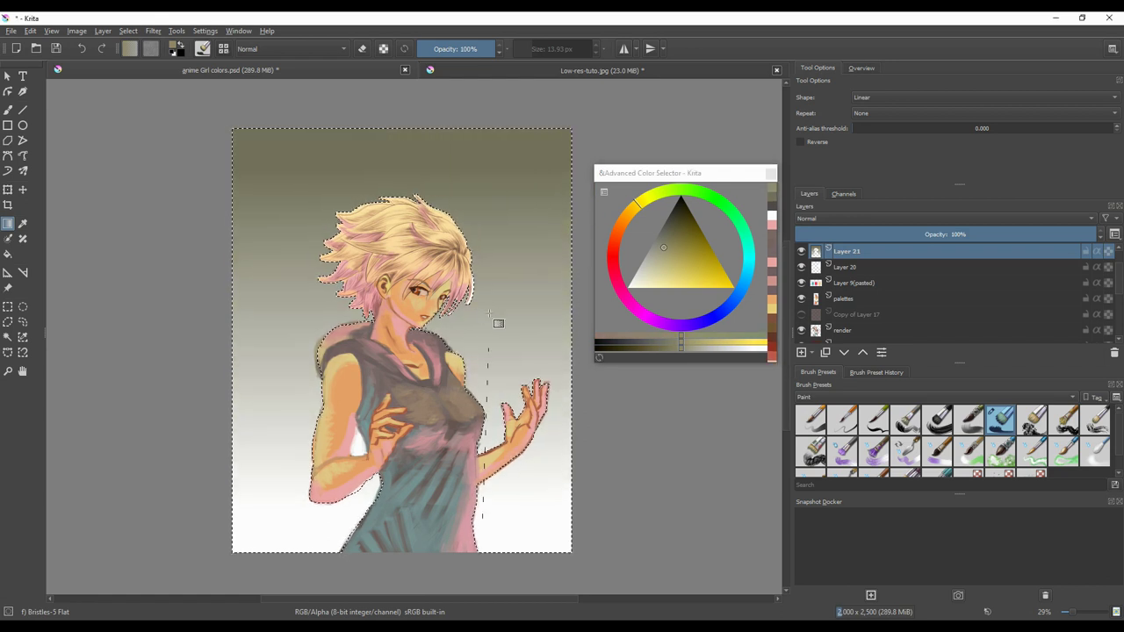
drag(489, 313, 479, 307)
key(ctrl+z)
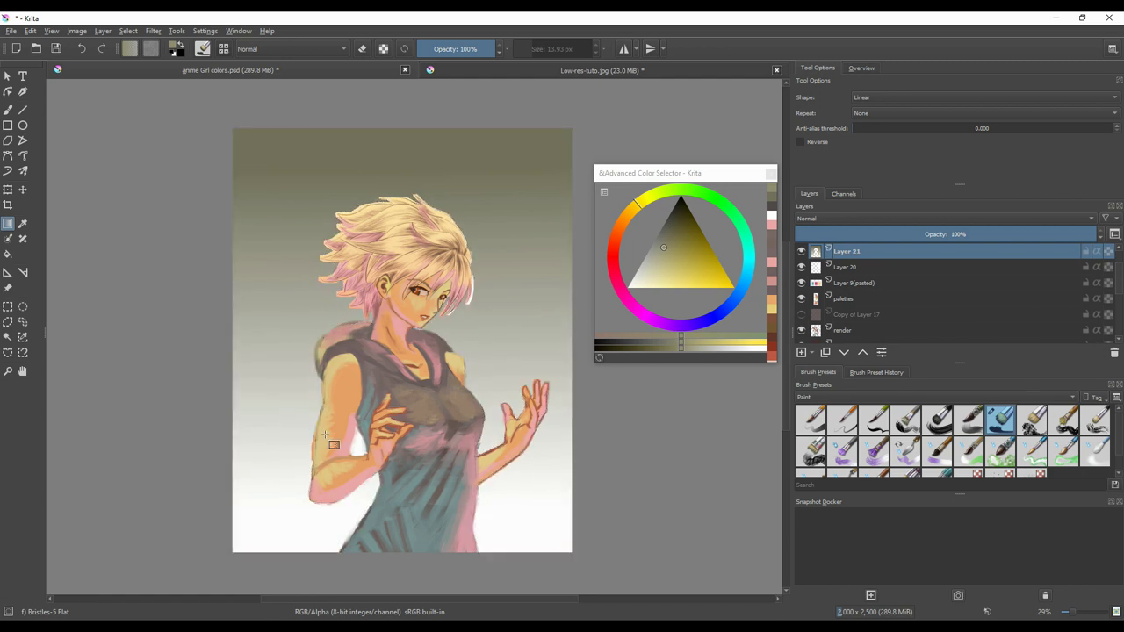
- Fill a large elliptical selection around the character's head and chest with muted dark red on a new layer above Layer 21
scroll(1111, 289, down, 5)
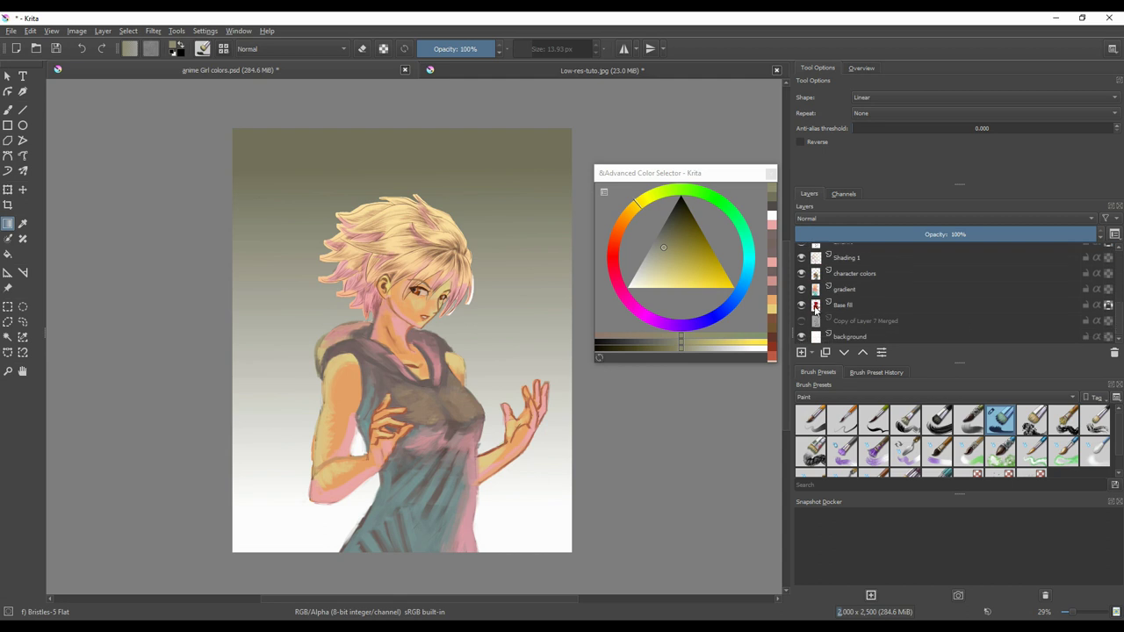
ctrl+click(815, 306)
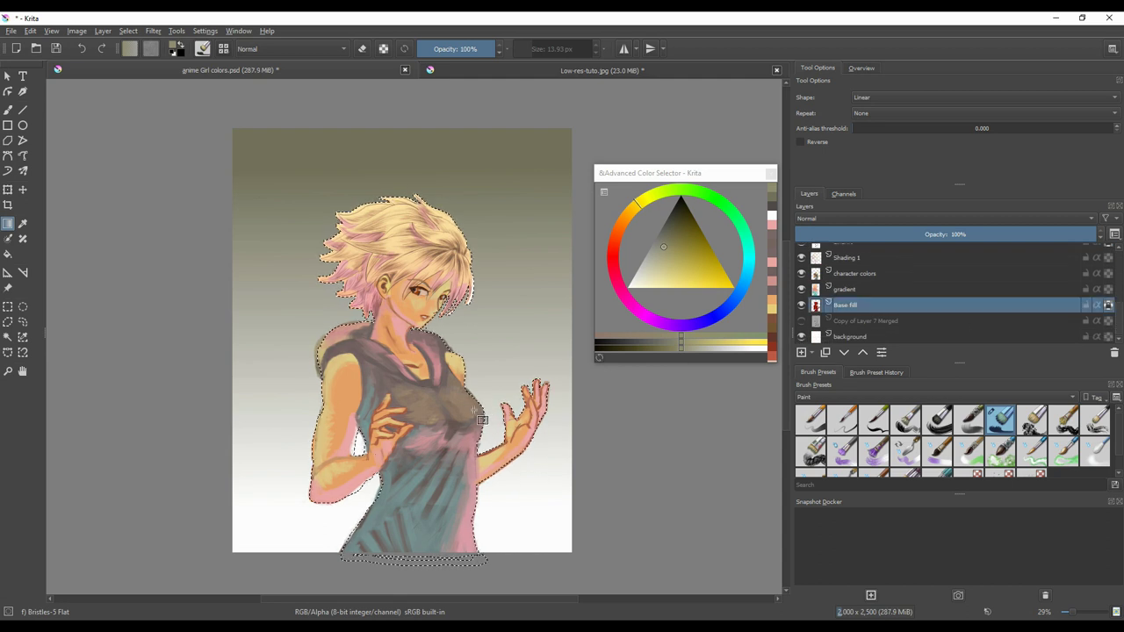
click(23, 307)
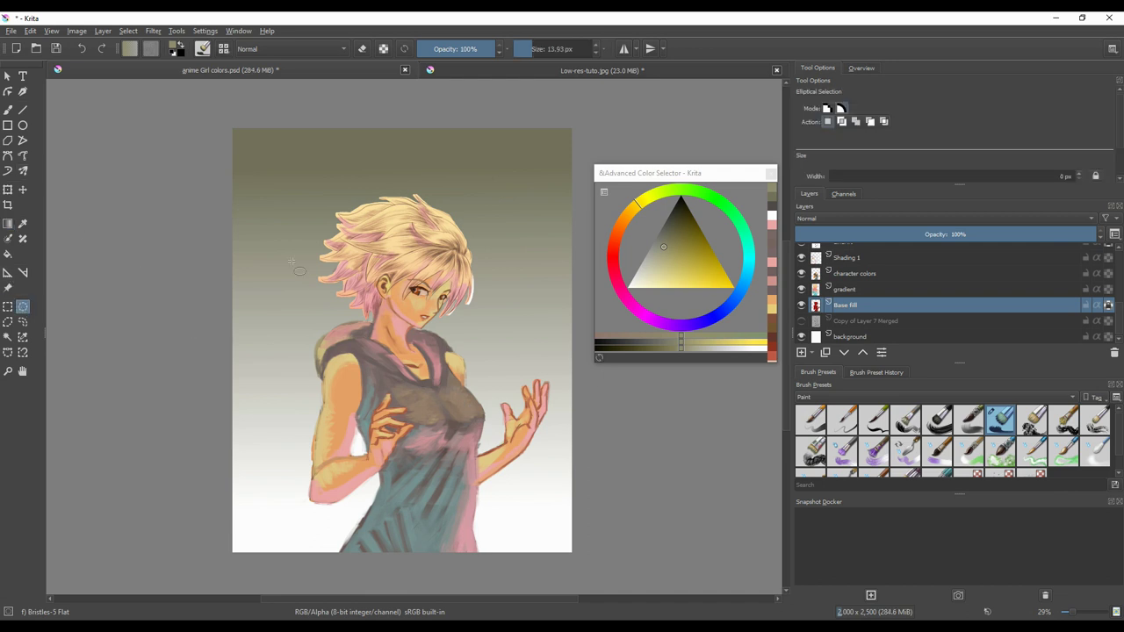
drag(406, 362, 521, 475)
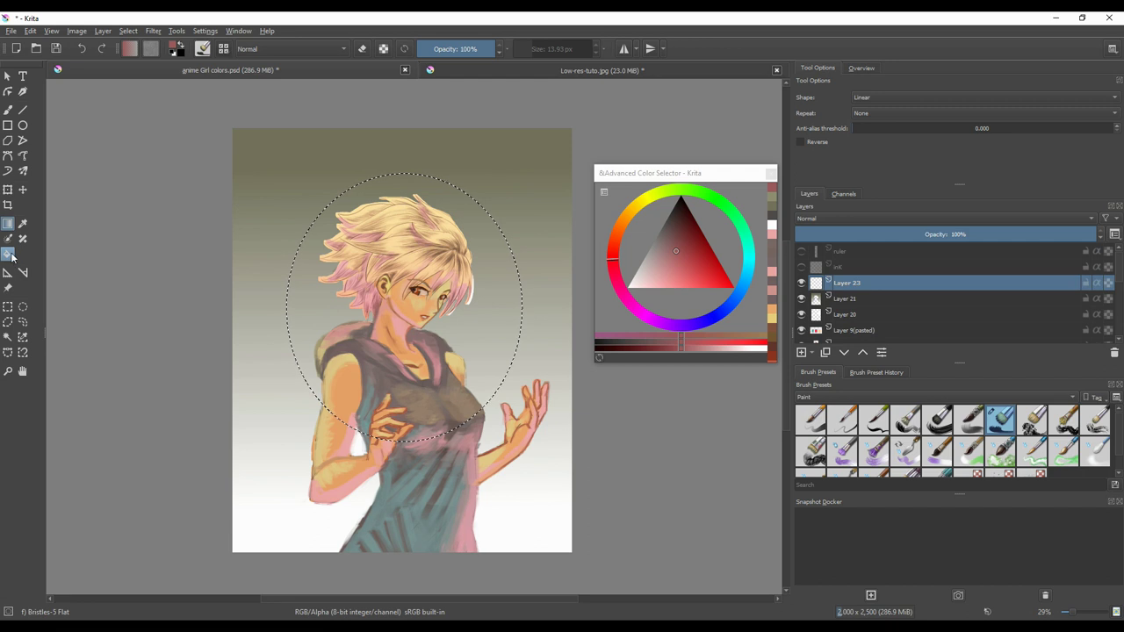
key(f)
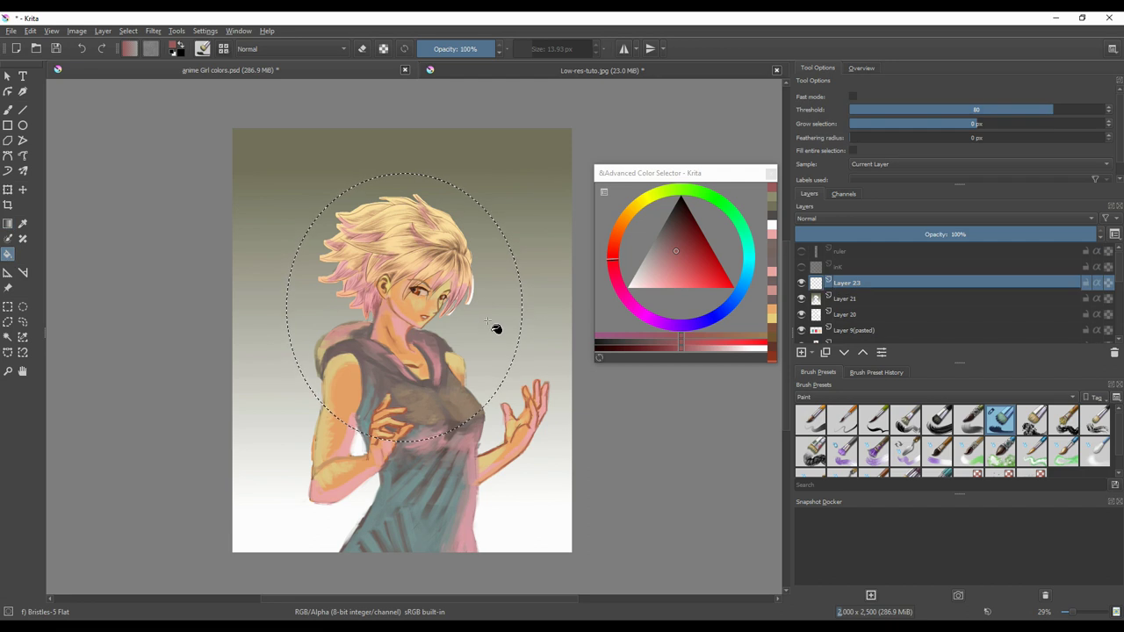
click(496, 328)
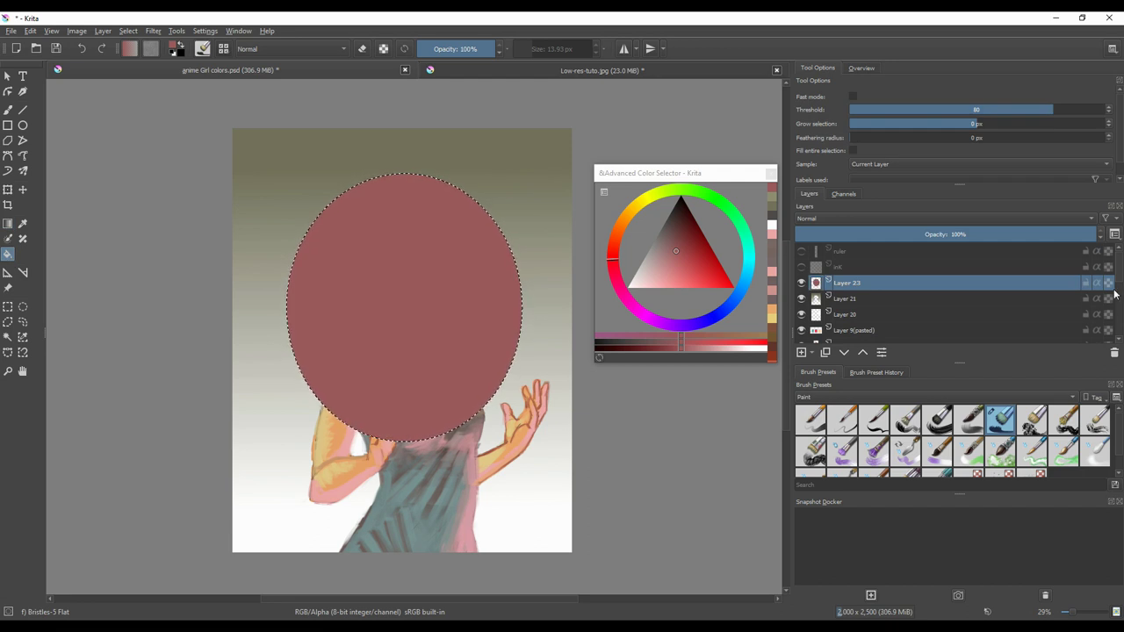
- Select the character's silhouette from the Base fill layer, delete that area from the red ellipse on Layer 23, and deselect
scroll(814, 299, down, 6)
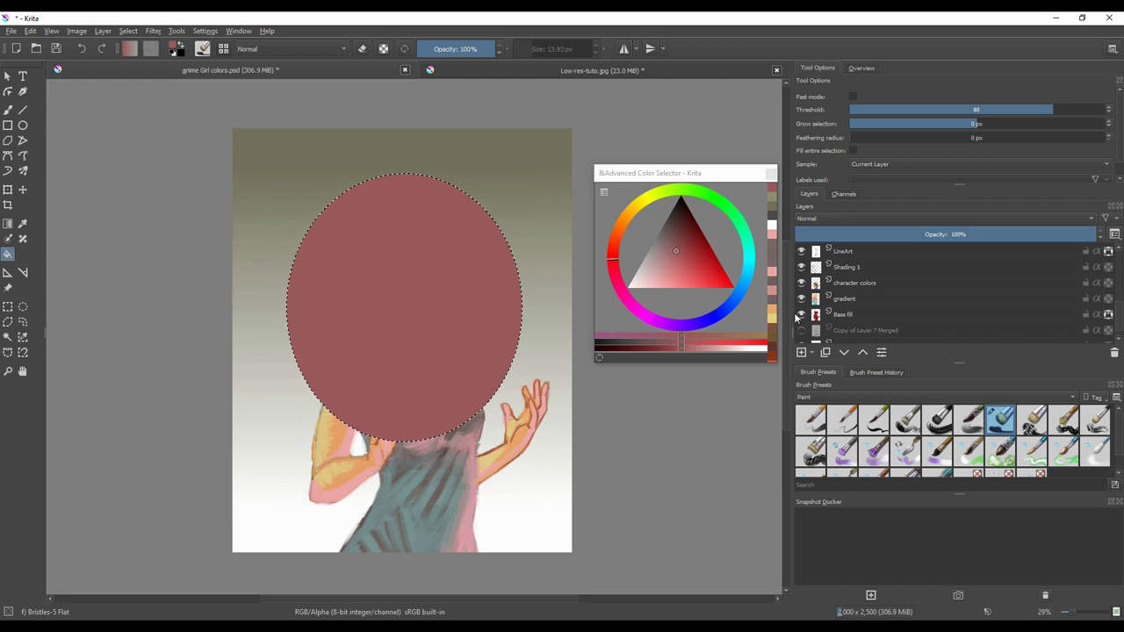
key(ctrl+shift+a)
ctrl+click(804, 322)
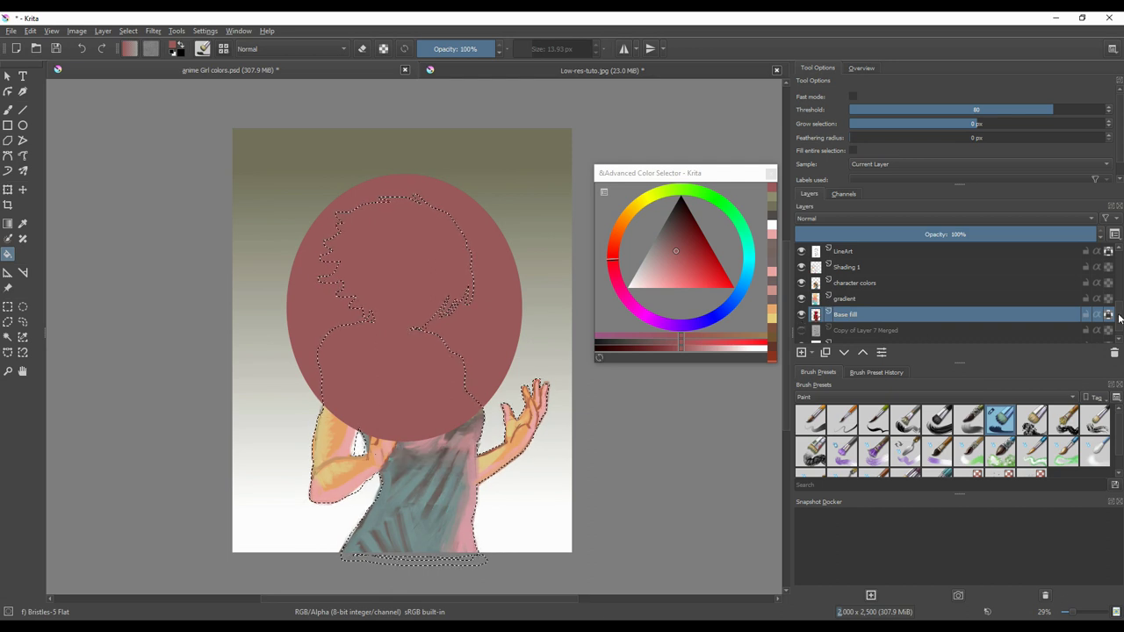
drag(1119, 318, 1120, 256)
click(925, 283)
key(Delete)
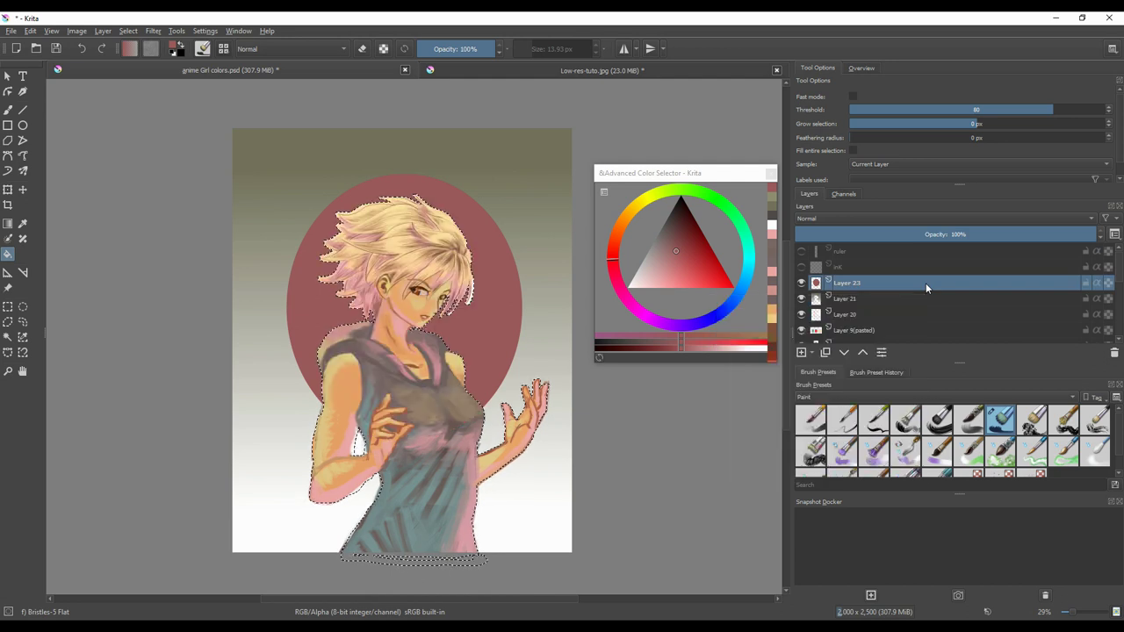
key(ctrl+shift+a)
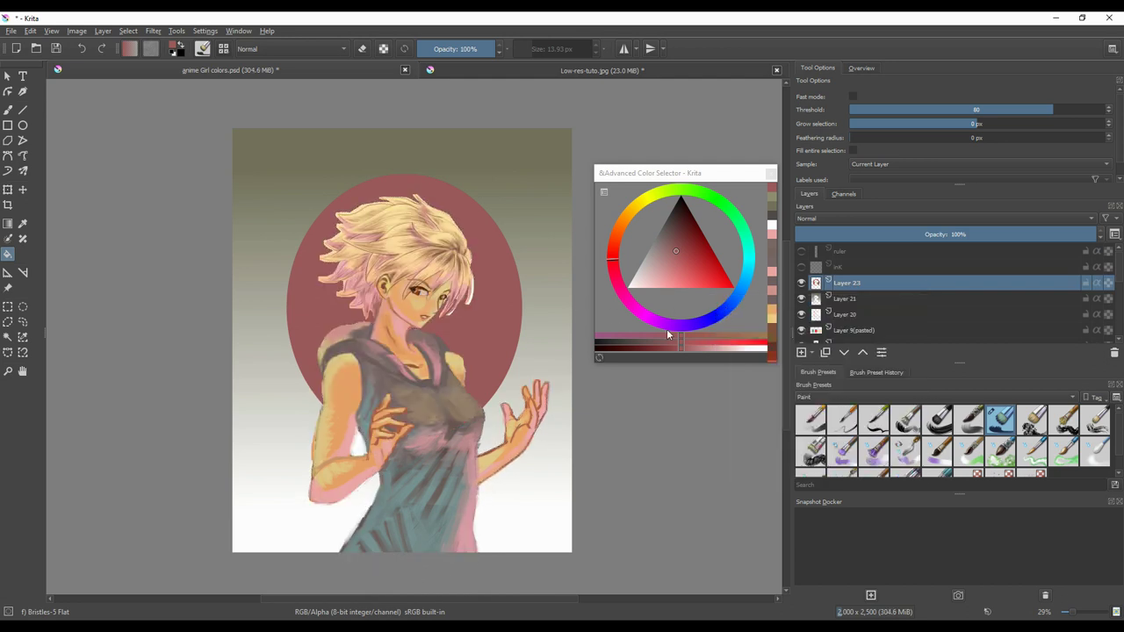
- Make the render layer active and toggle the visibility of the render and LineArt layers to check their content
drag(1120, 277, 1122, 302)
click(869, 304)
click(800, 305)
click(800, 305)
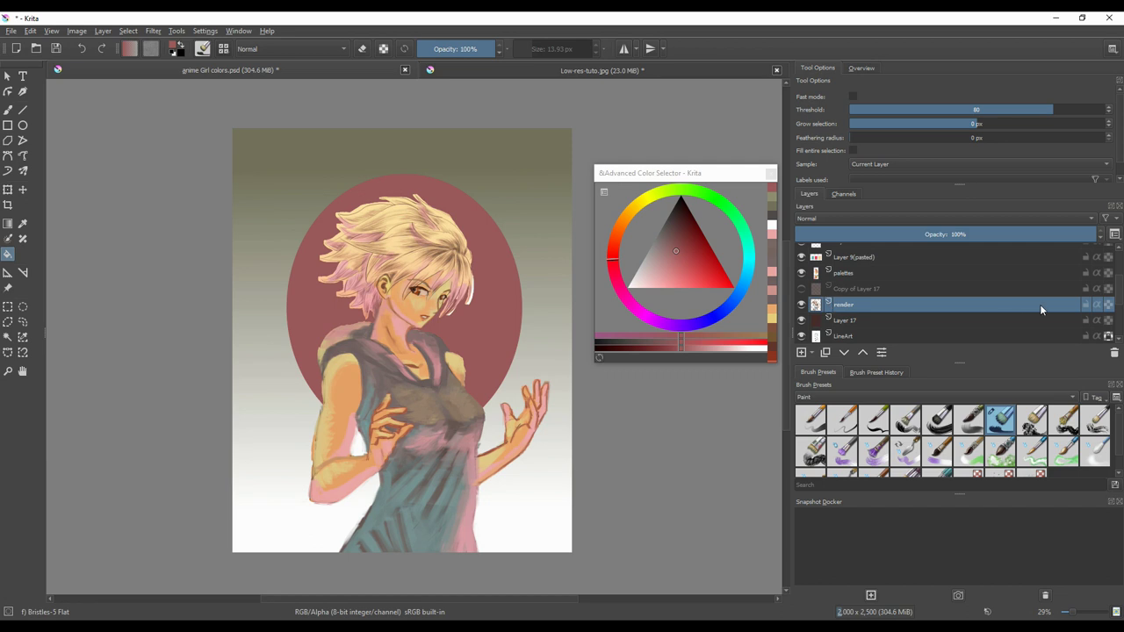
click(800, 337)
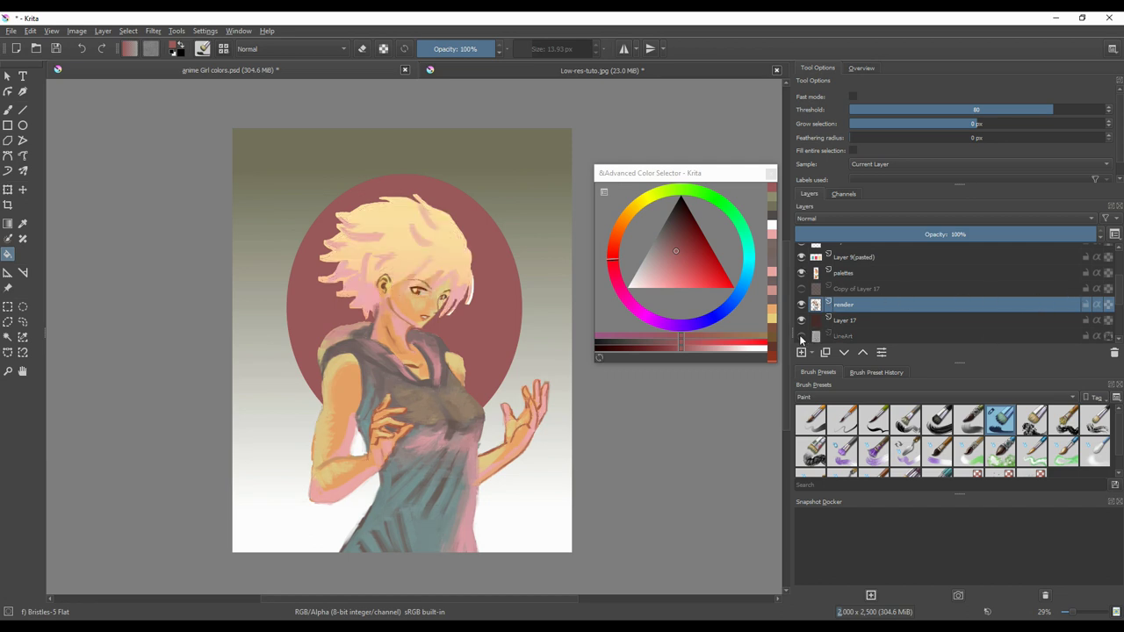
click(800, 336)
- Sample reddish brown from the drawing and paint a short shadow stroke beneath the lower lip with the Freehand Brush
click(7, 109)
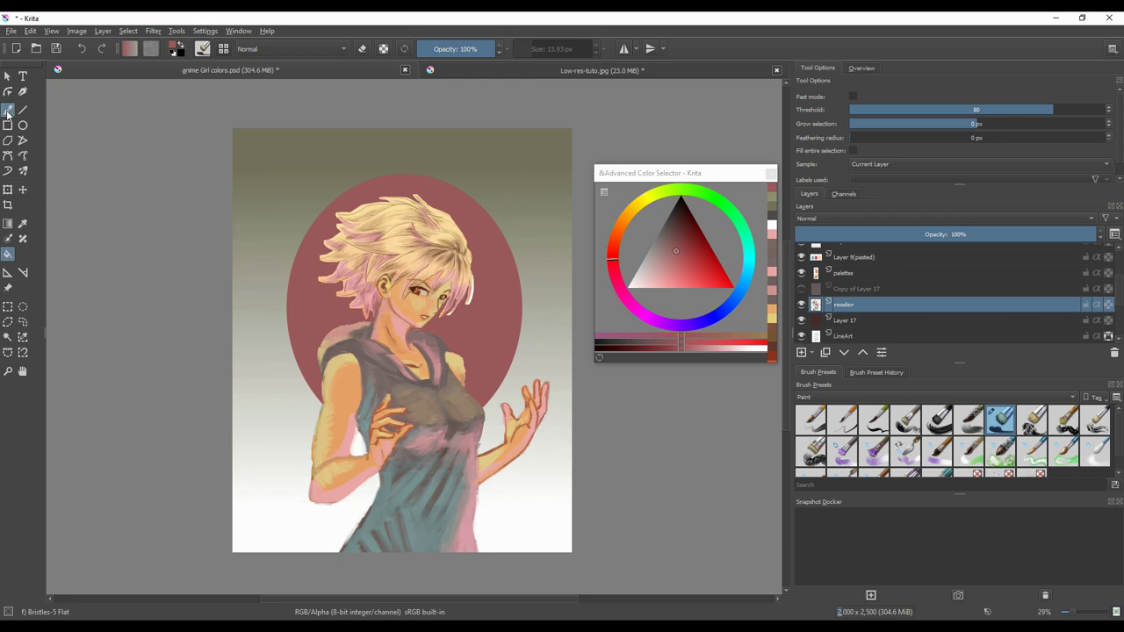
click(7, 372)
double_click(448, 317)
drag(786, 292, 792, 323)
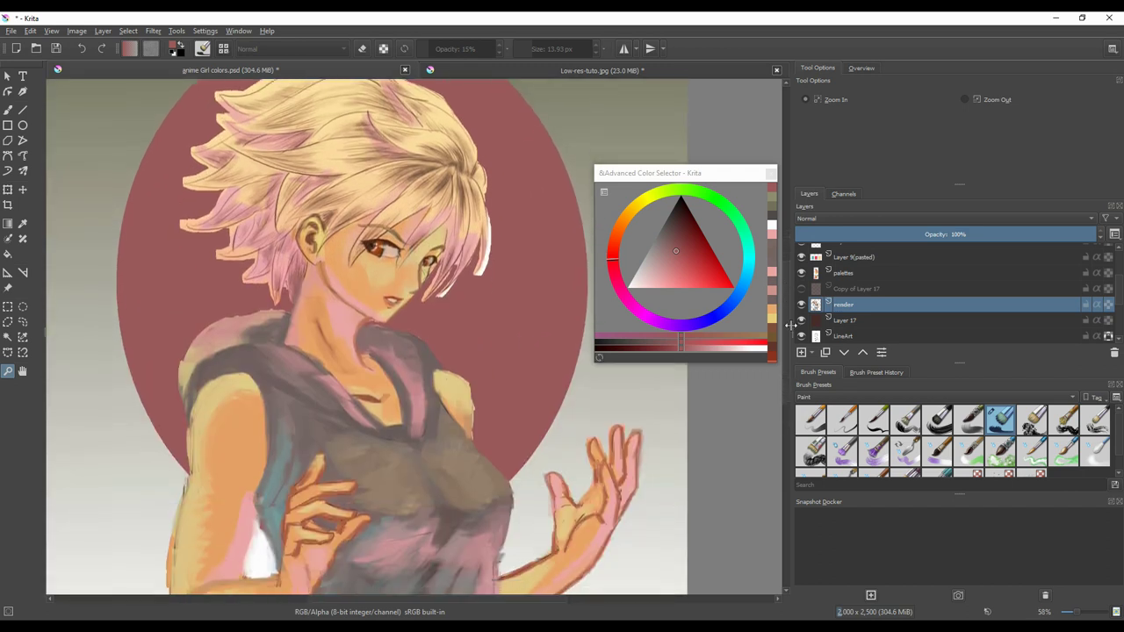
click(7, 110)
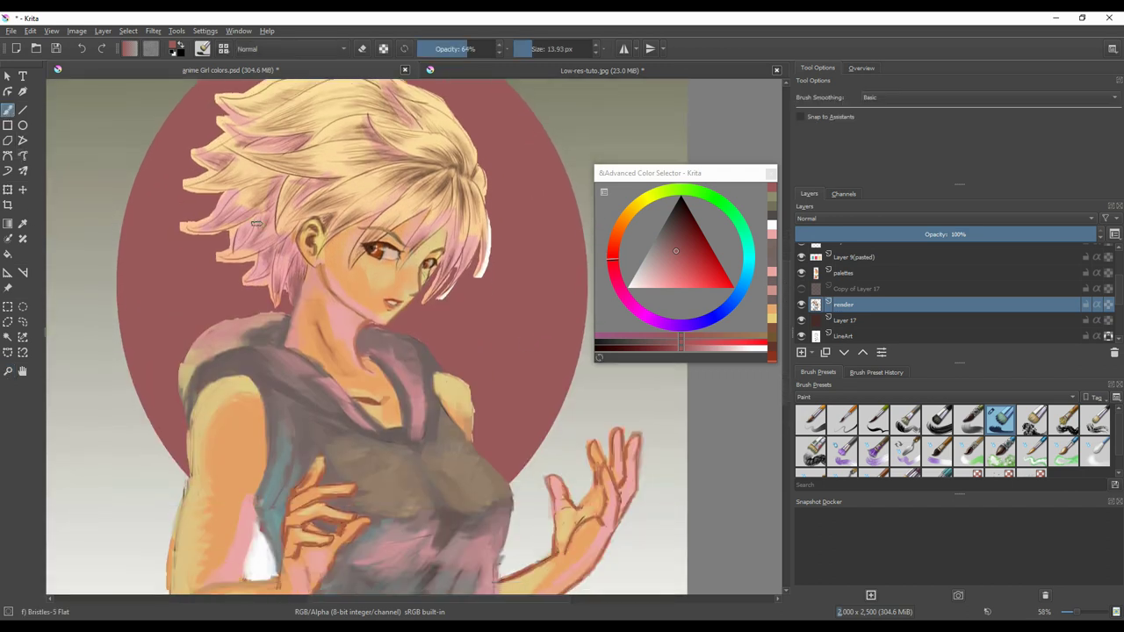
ctrl+click(361, 276)
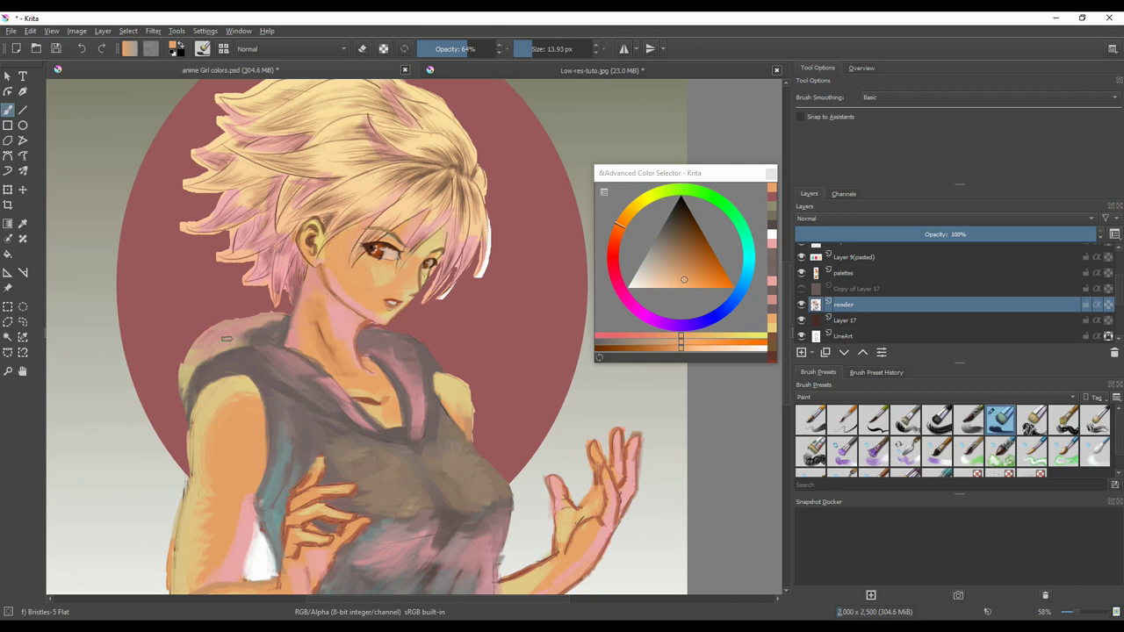
ctrl+click(368, 402)
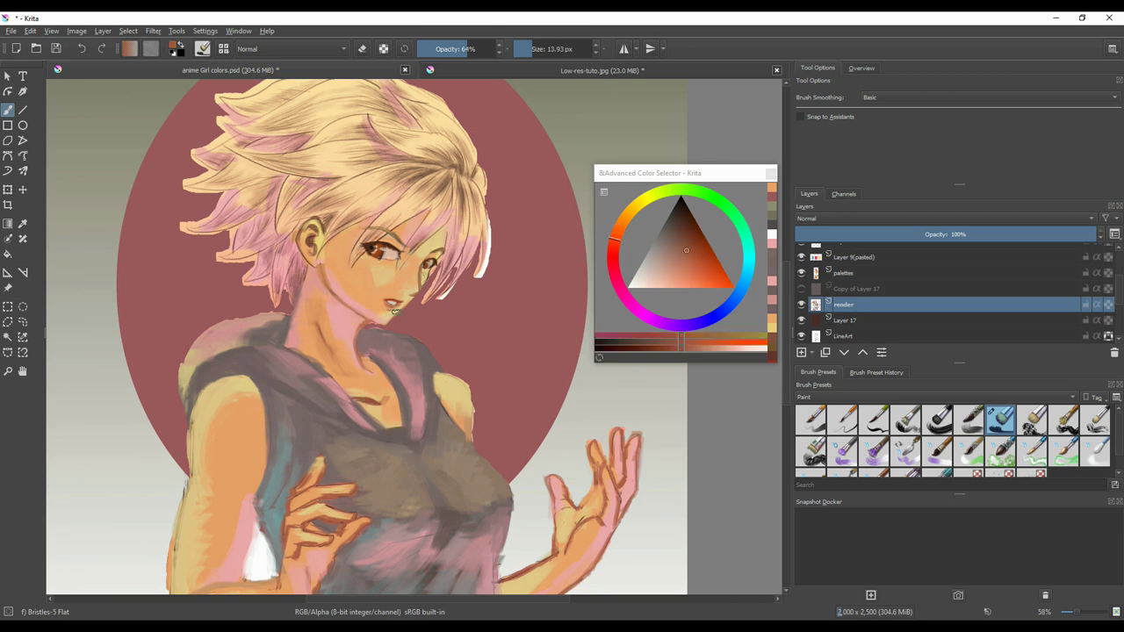
drag(384, 311, 395, 312)
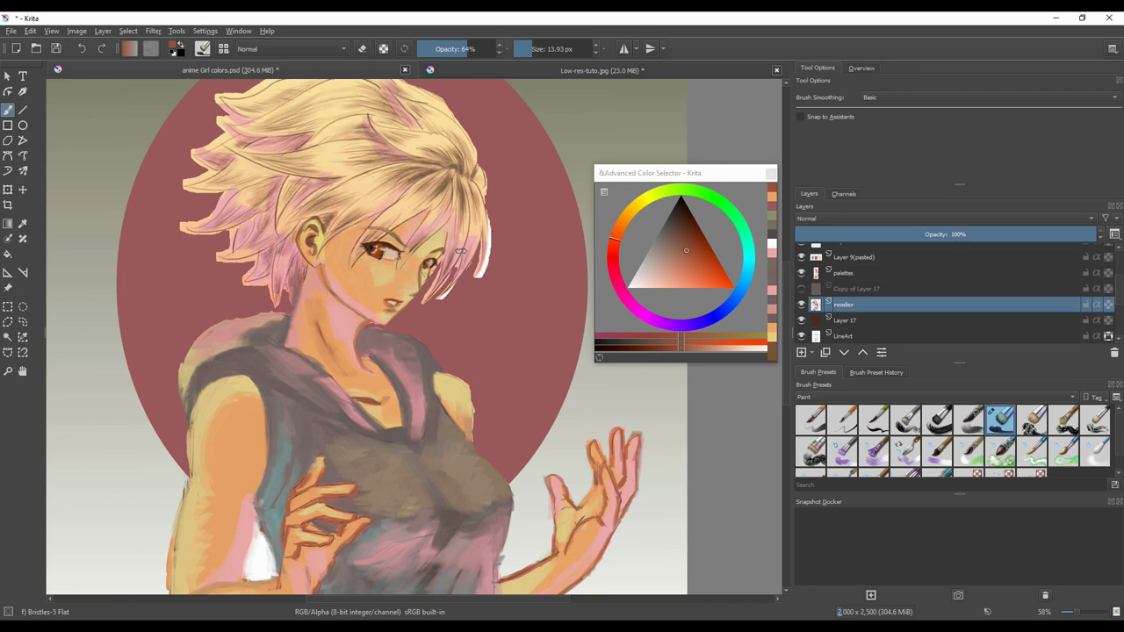
- Reduce the brush size to 5.88 px and refine the area under the lips with pale yellow sampled from the face
click(525, 49)
ctrl+click(407, 296)
drag(399, 306, 395, 307)
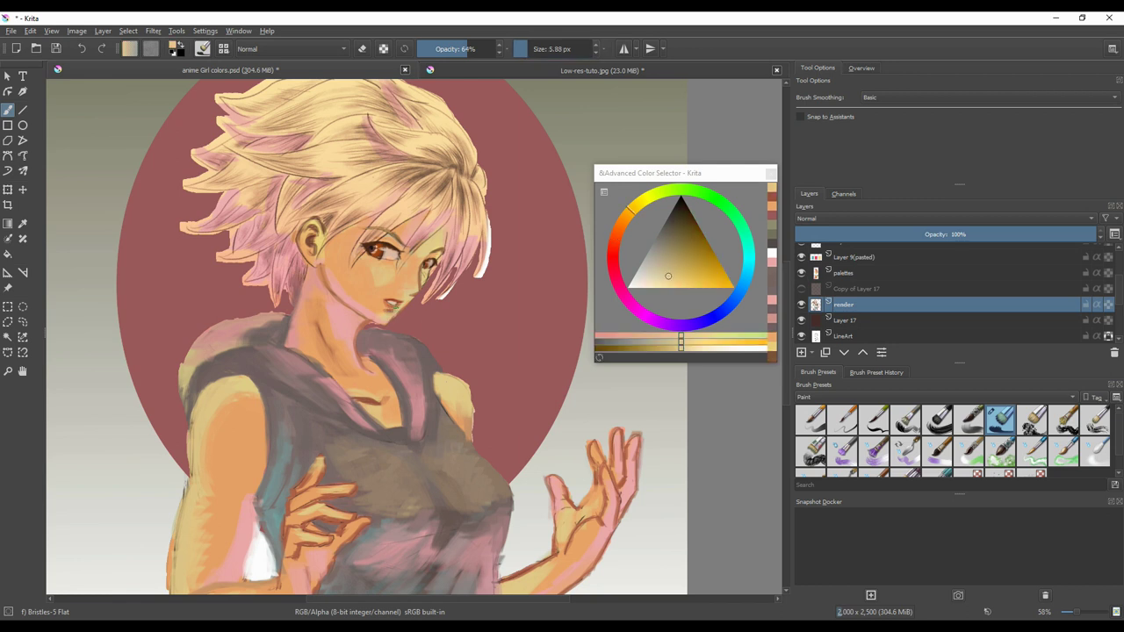
- Paint over the white fringe around the hair strands beside the face using the ellipse's dark red and the hair's peach tone
ctrl+click(409, 314)
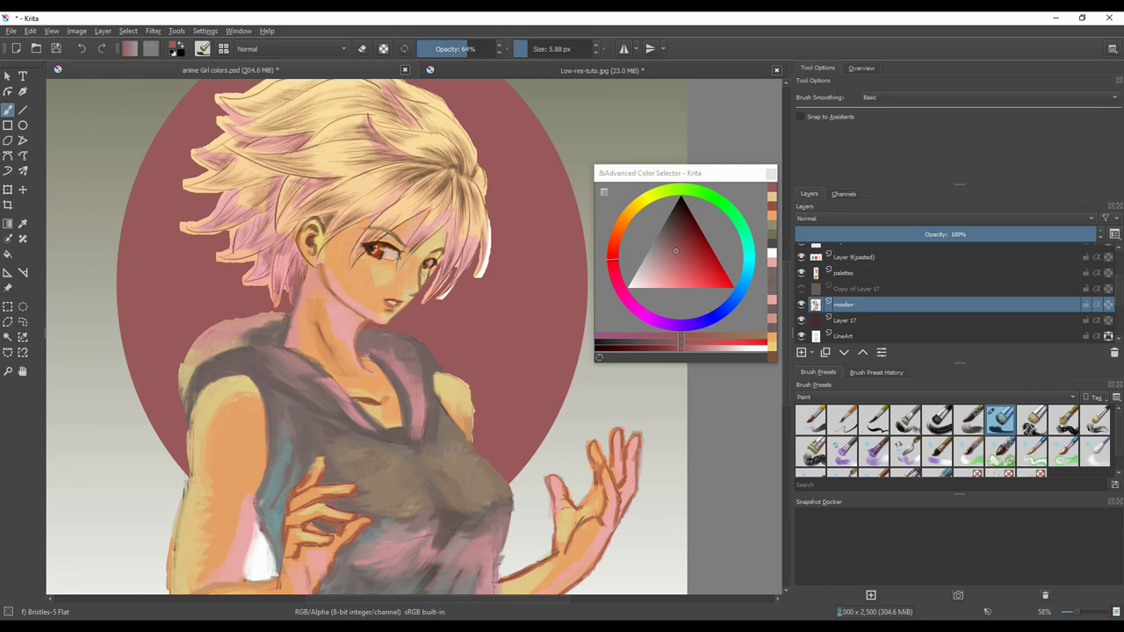
drag(438, 275, 429, 299)
click(661, 277)
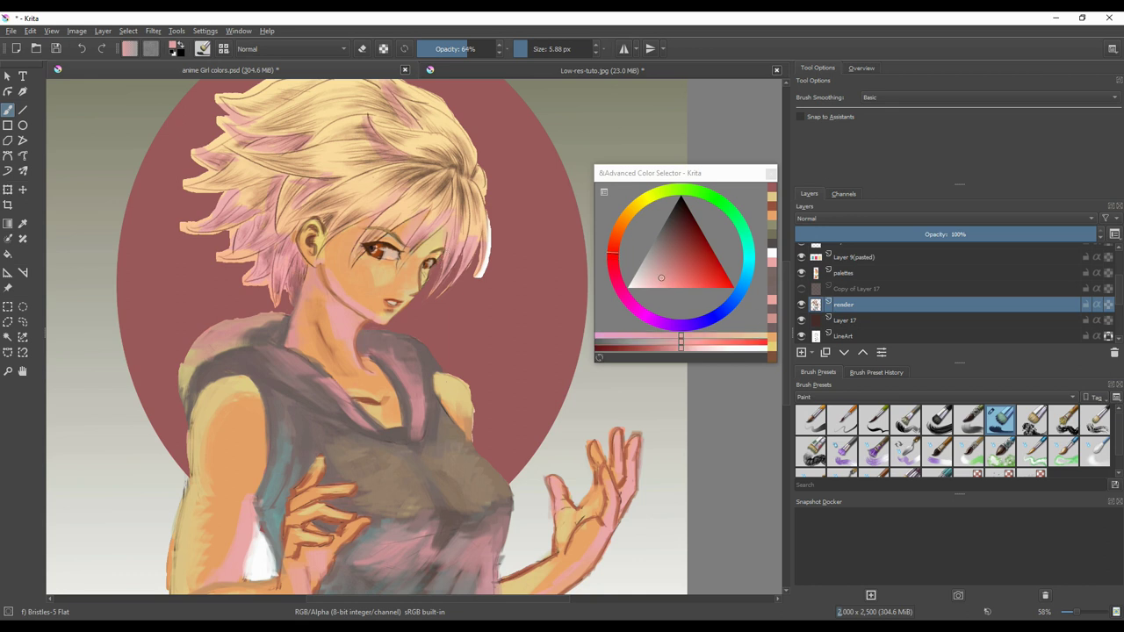
ctrl+click(469, 220)
drag(457, 242, 452, 281)
drag(478, 236, 452, 281)
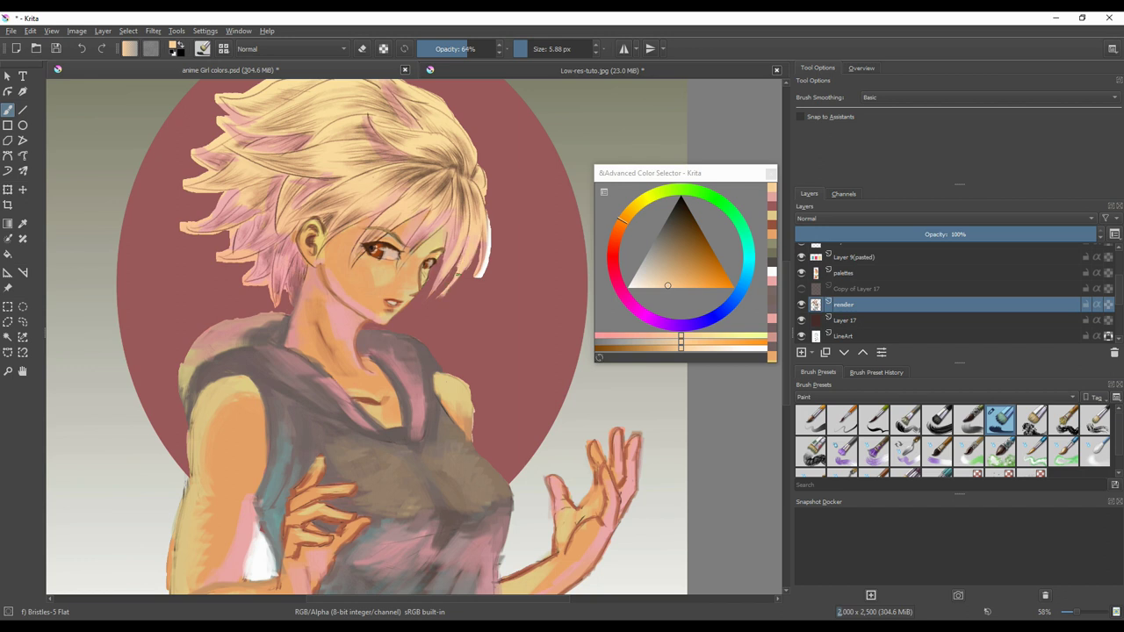
ctrl+click(499, 238)
drag(487, 216, 480, 277)
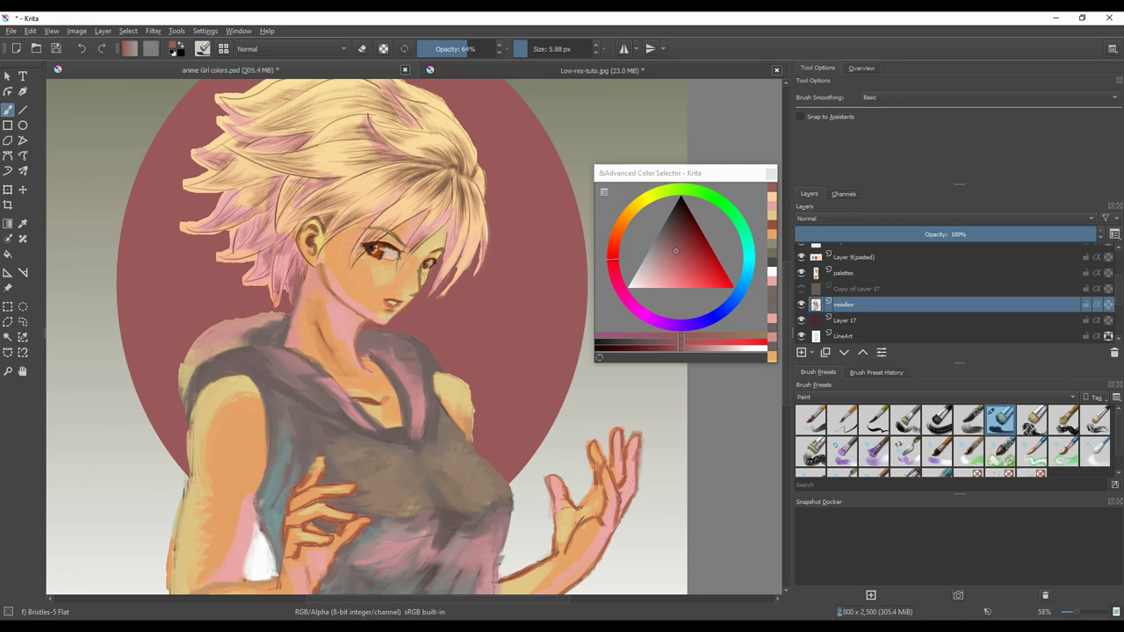
- Retouch the brow and nose bridge between the eyes with sampled pink, orange and pale yellow skin tones
ctrl+click(423, 271)
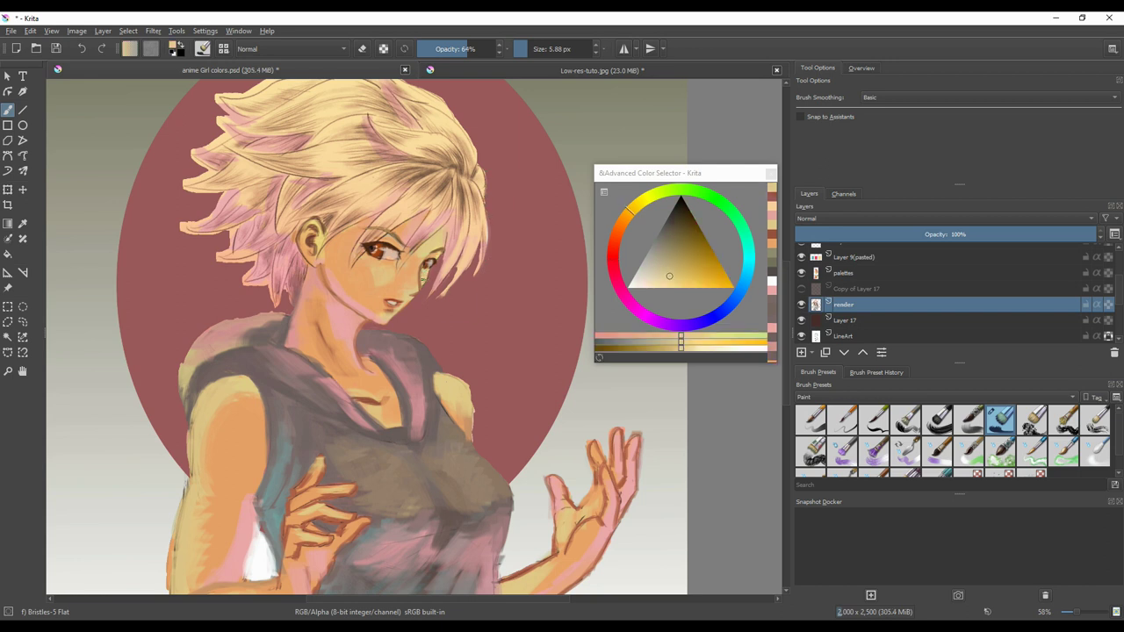
ctrl+click(491, 307)
ctrl+click(450, 273)
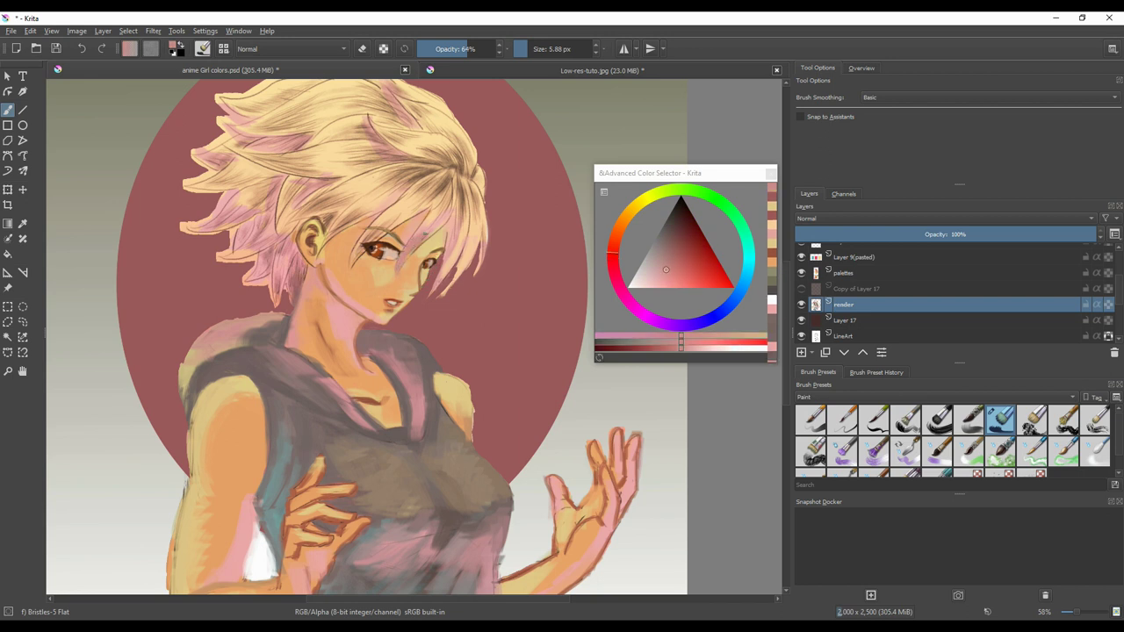
drag(416, 256, 409, 272)
ctrl+click(408, 260)
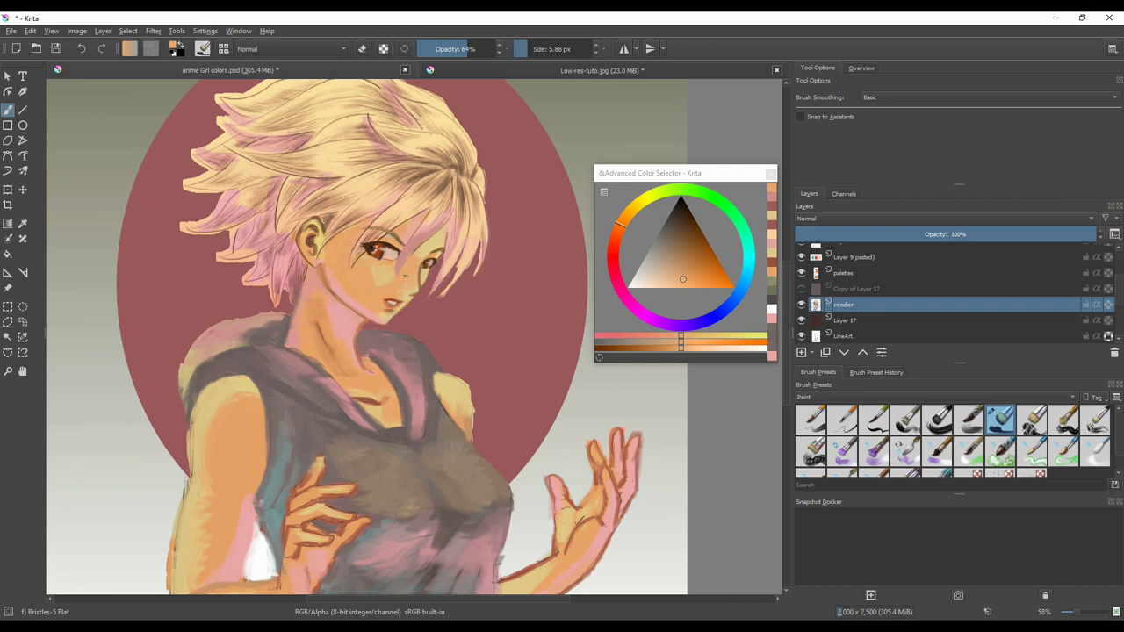
ctrl+click(423, 255)
drag(433, 236, 412, 256)
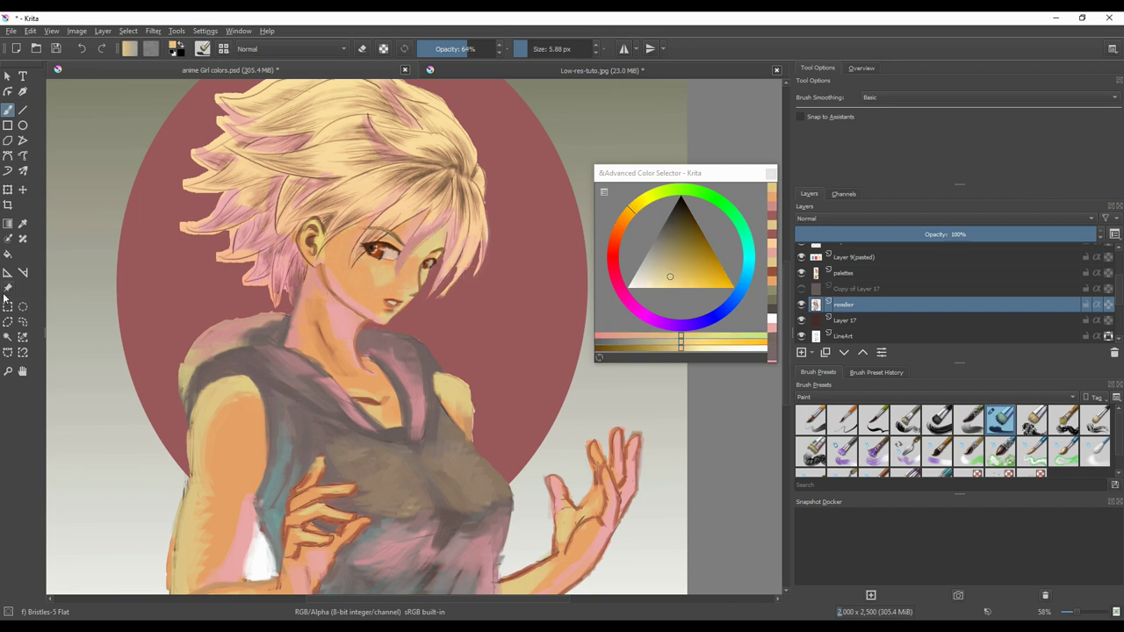
- Retouch the outer edge of the bent upper arm with the Freehand Brush using sampled background and yellow skin tones
click(7, 371)
right_click(399, 316)
drag(427, 448, 417, 450)
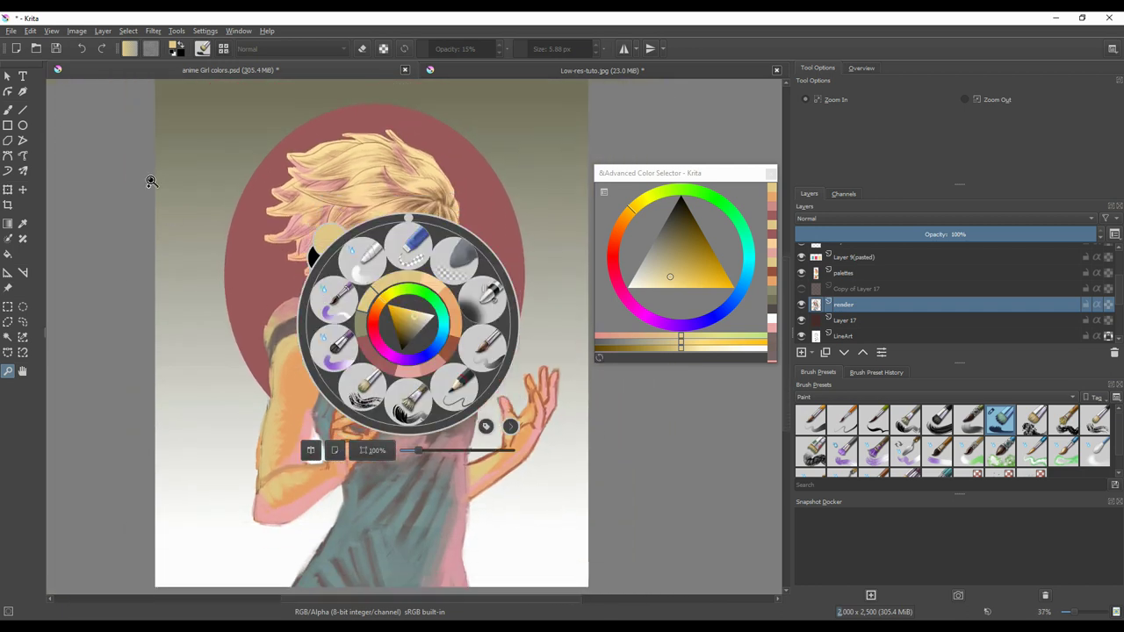
click(8, 110)
right_click(417, 311)
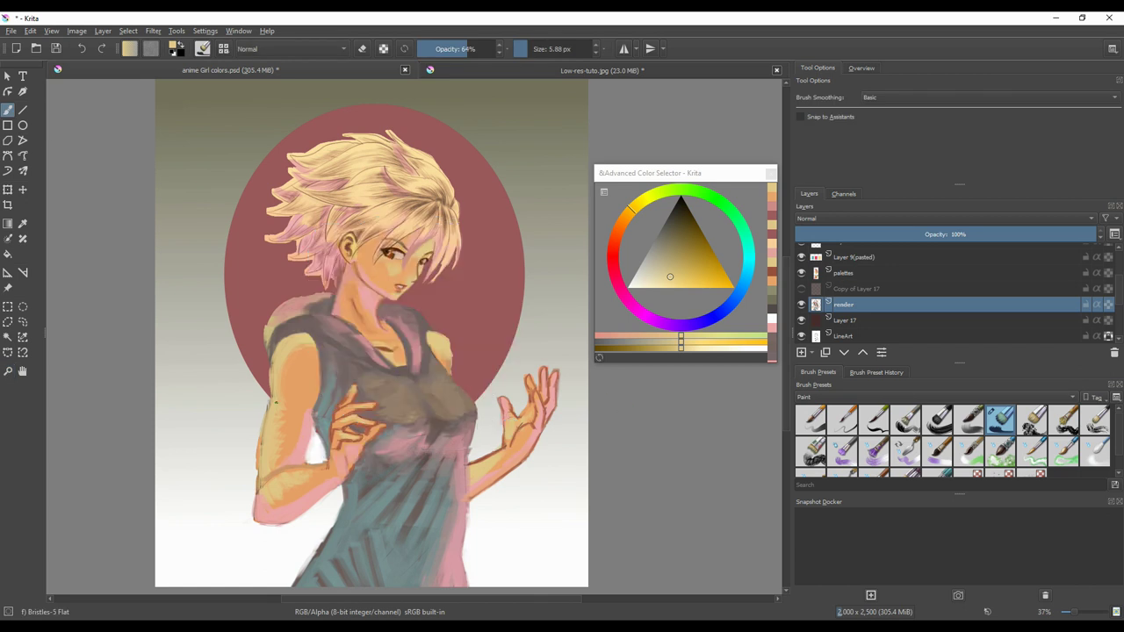
ctrl+click(261, 407)
drag(266, 402, 266, 420)
ctrl+click(273, 411)
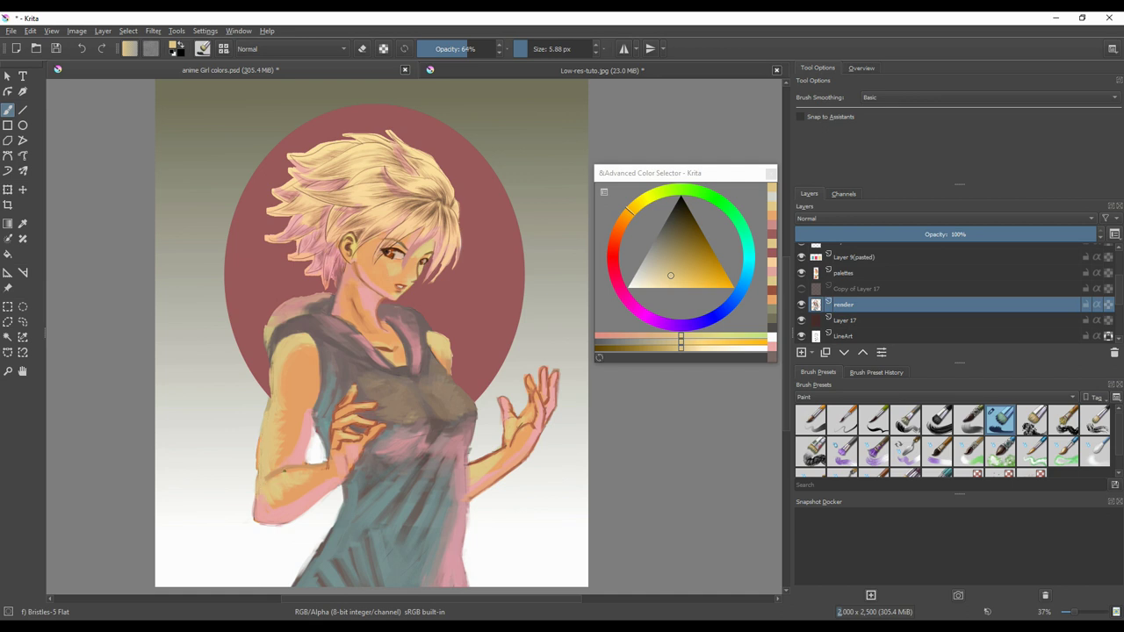
- Blend the bent forearm and elbow edge with orange and pink sampled from the skin, and save the document
ctrl+click(282, 476)
drag(281, 481, 270, 506)
ctrl+click(280, 518)
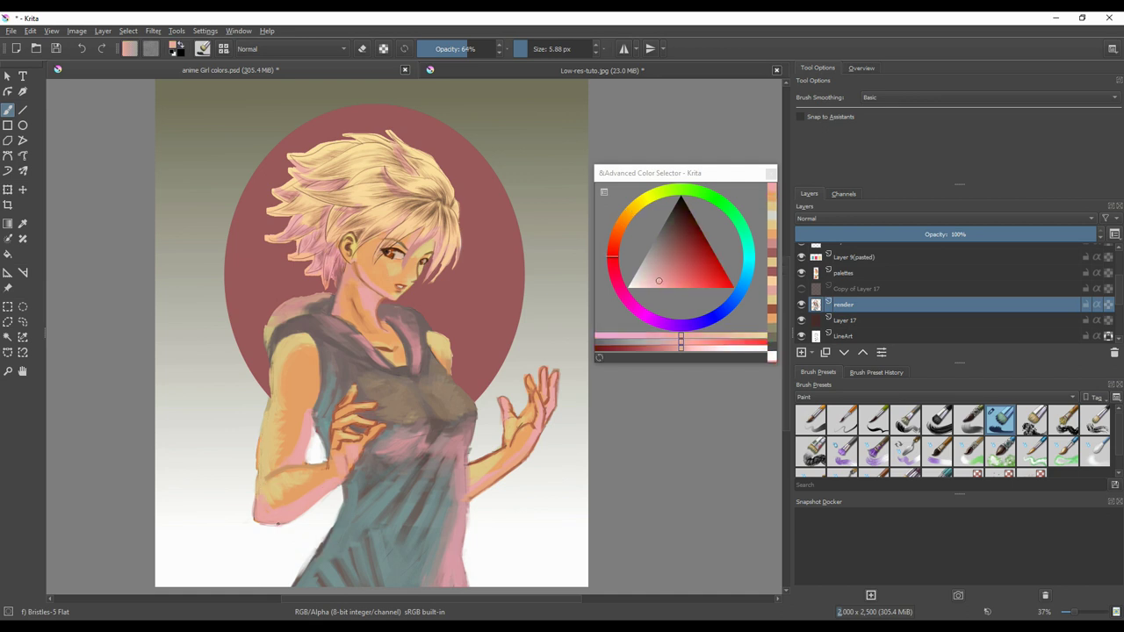
ctrl+click(255, 522)
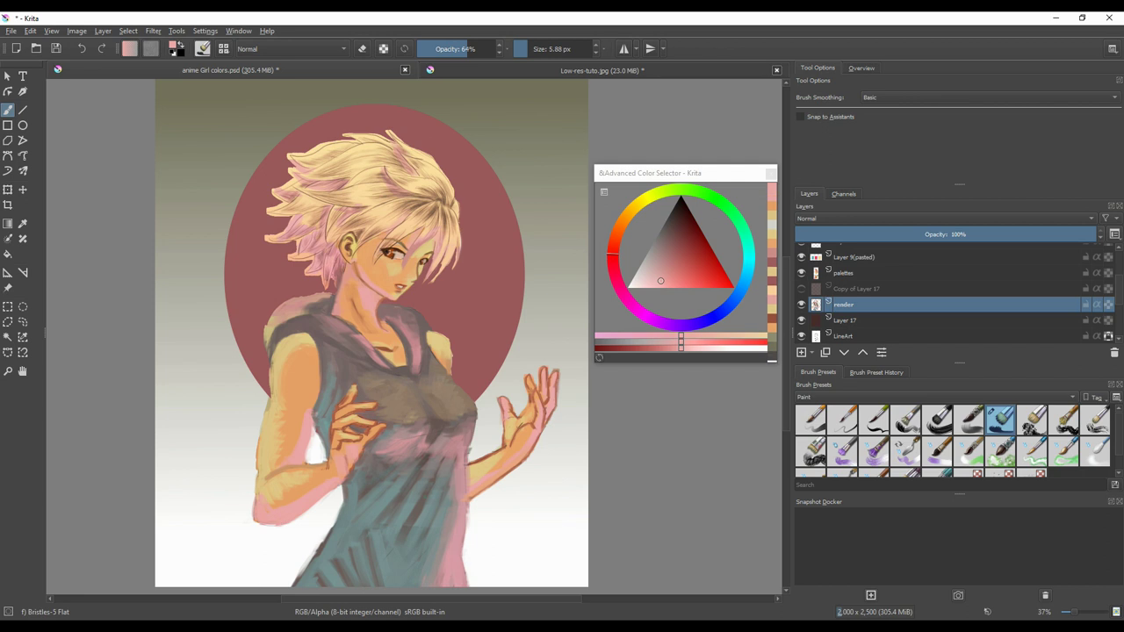
click(12, 31)
click(35, 86)
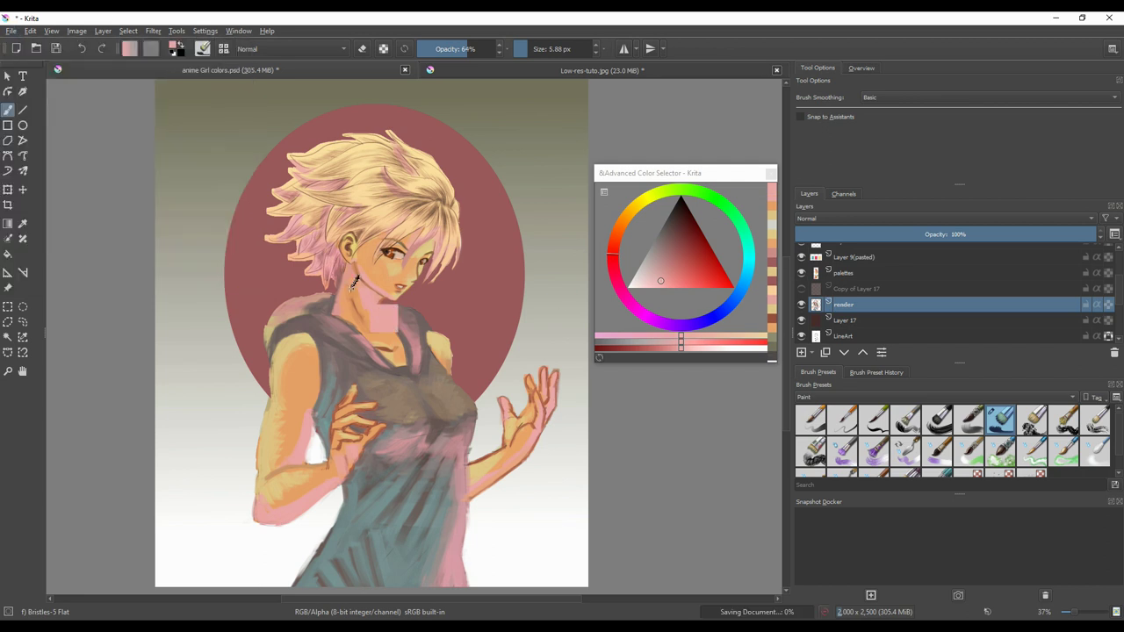
- Touch up the side of the neck with orange sampled from the skin shadow
ctrl+click(362, 320)
drag(357, 313, 360, 318)
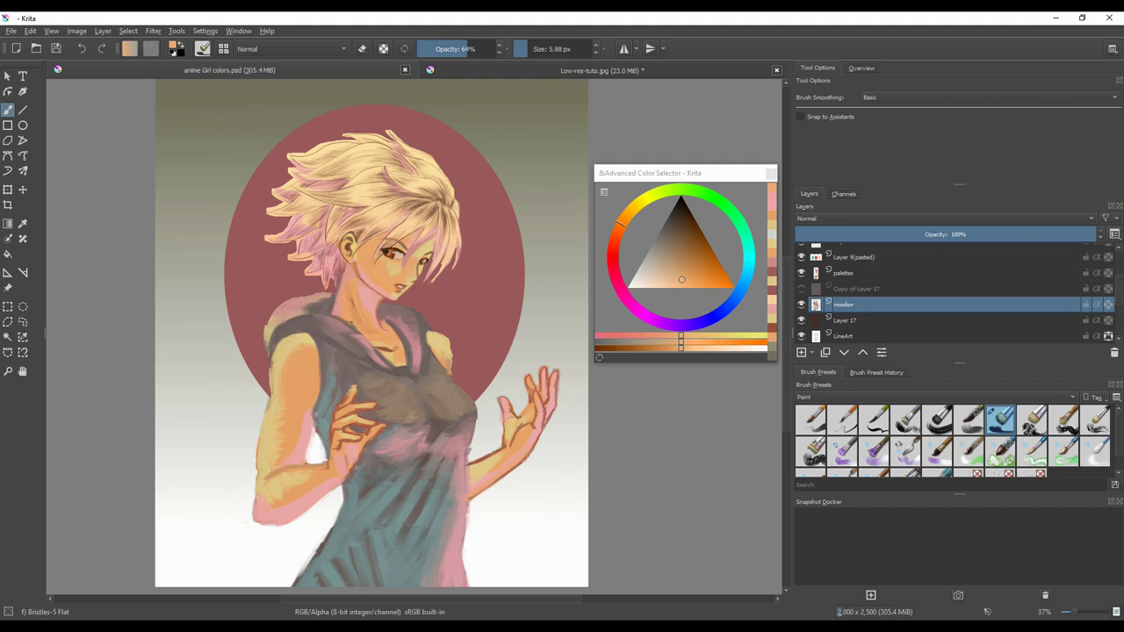
drag(365, 303, 367, 307)
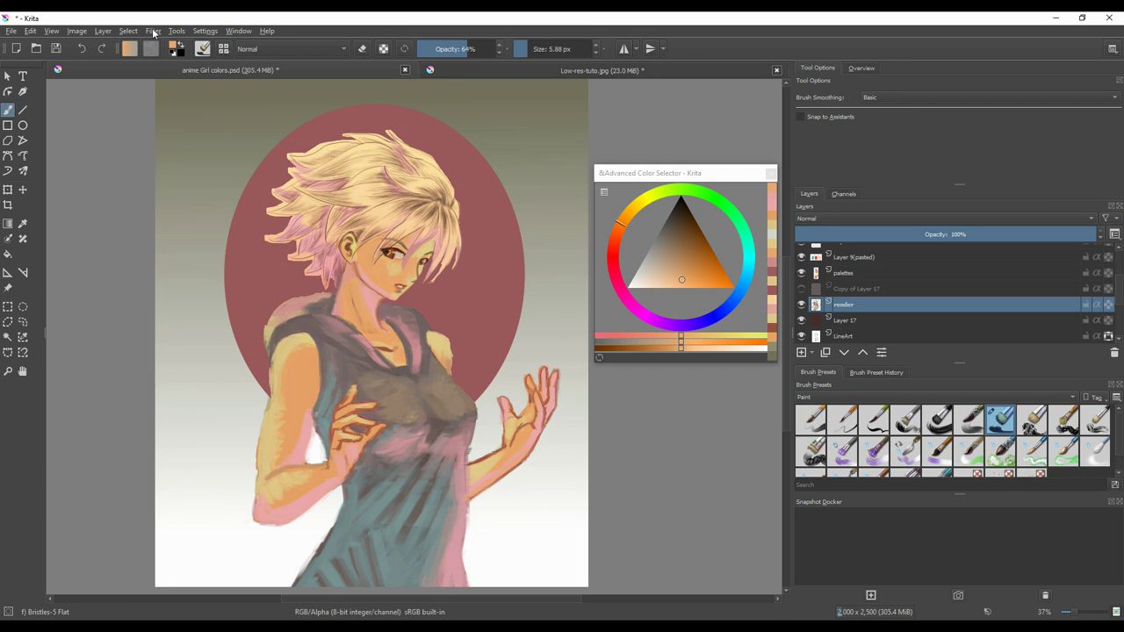
- Apply an HSV/HSL Adjustment to the render layer with hue -2, saturation 11 and lightness 0
click(78, 33)
mouse_move(51, 35)
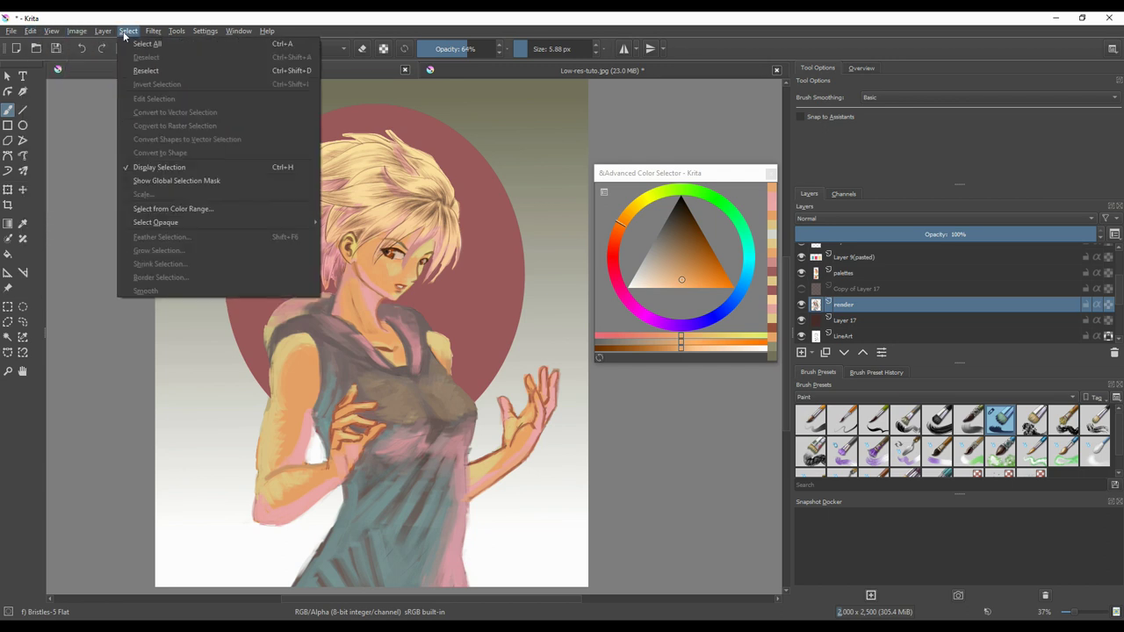
mouse_move(149, 35)
mouse_move(176, 58)
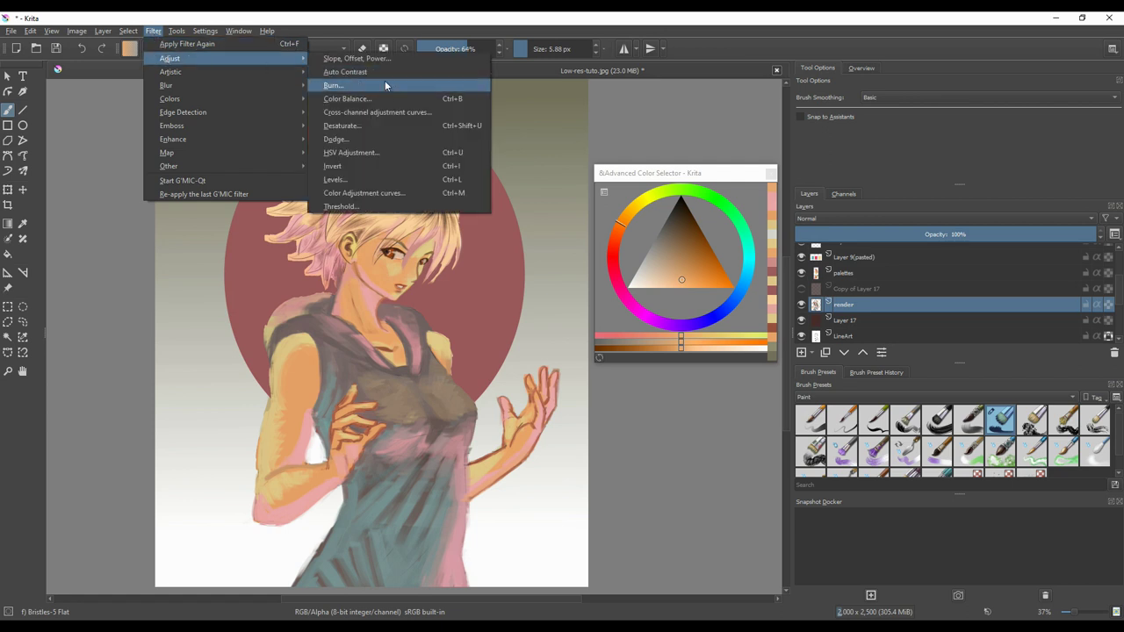
click(392, 151)
drag(606, 275, 801, 277)
drag(746, 326, 741, 359)
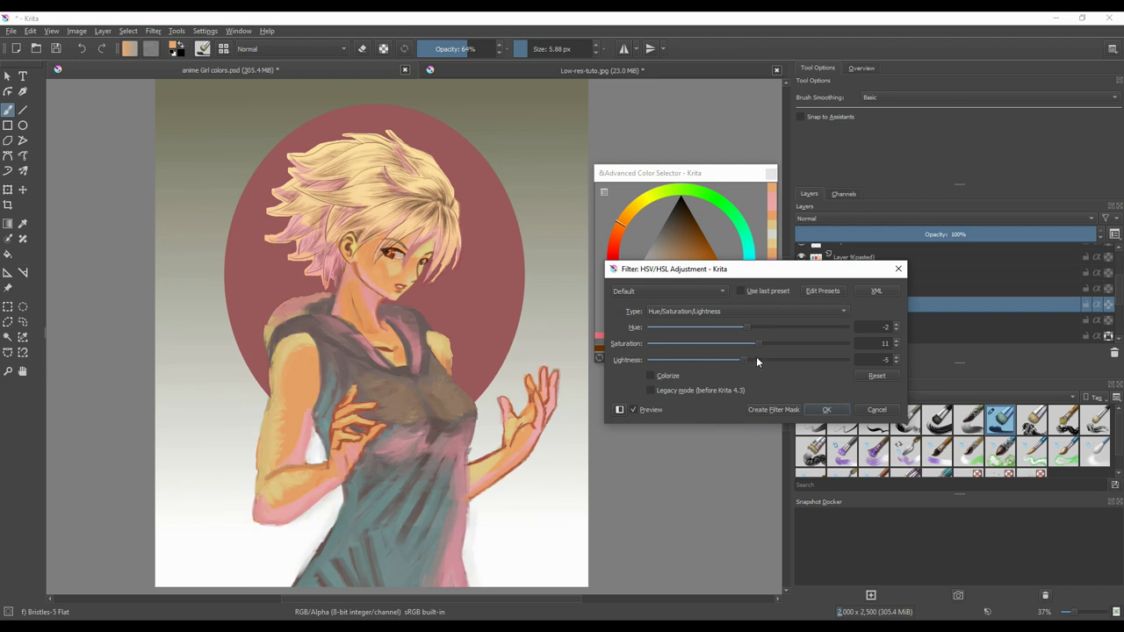
click(751, 357)
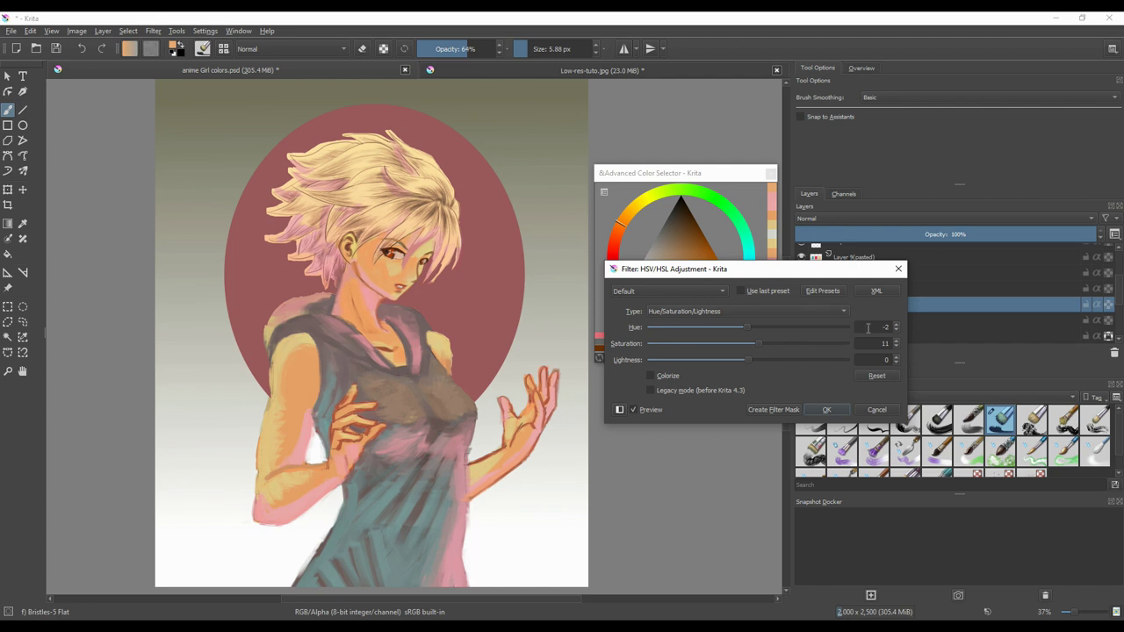
click(834, 408)
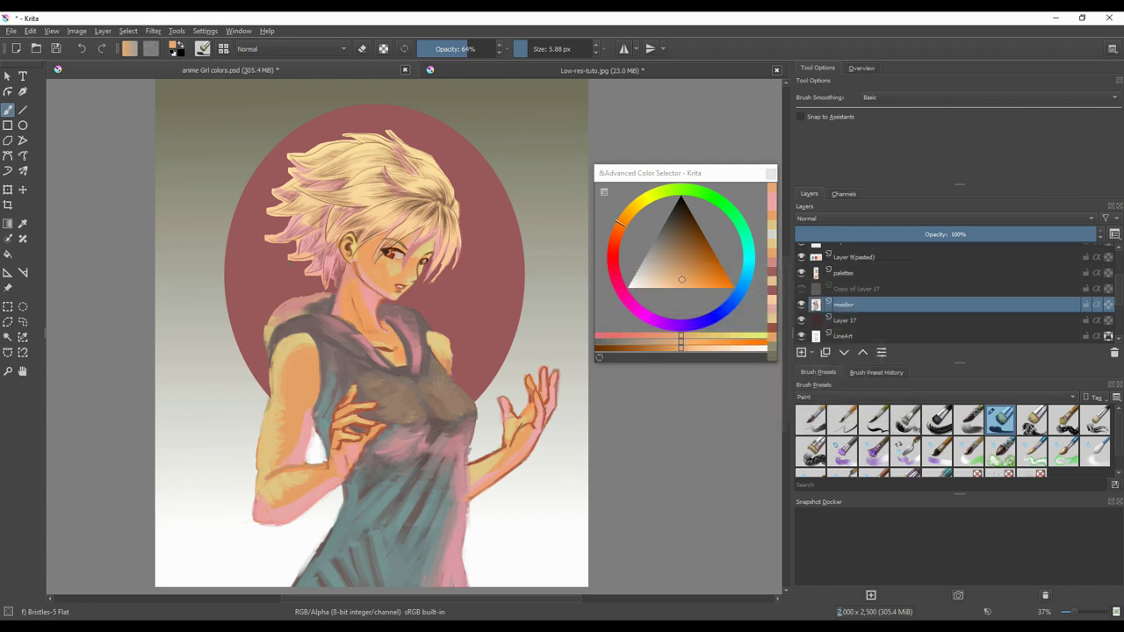
- Save a copy of the painting as the PNG image anime Girl colors.png, adjusting the lossless compression
click(11, 31)
click(13, 100)
click(328, 297)
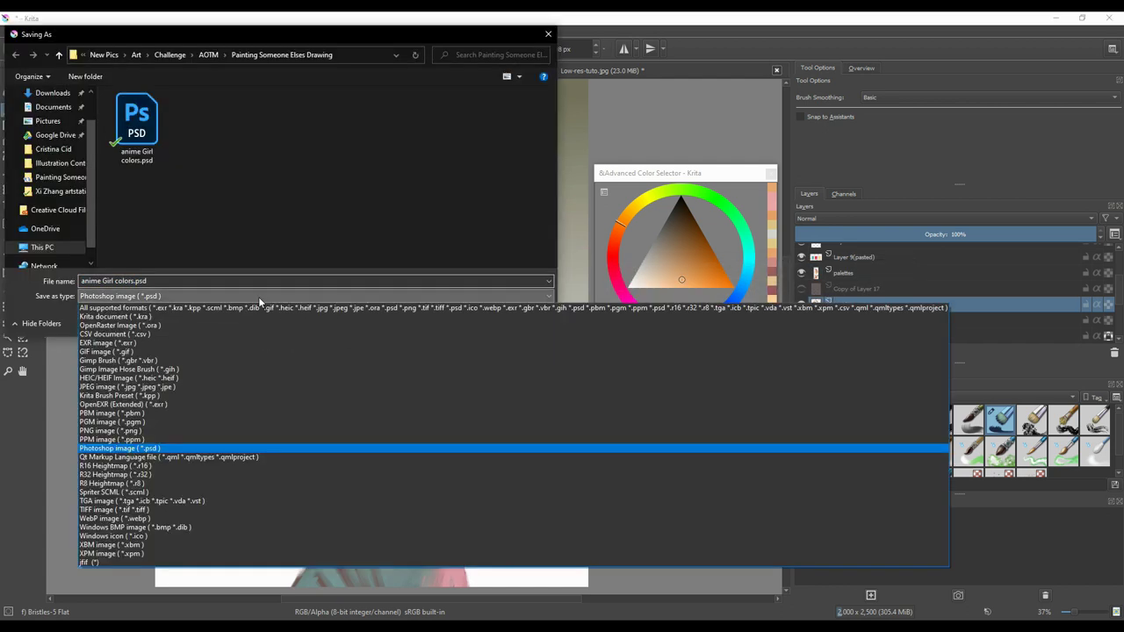
click(110, 431)
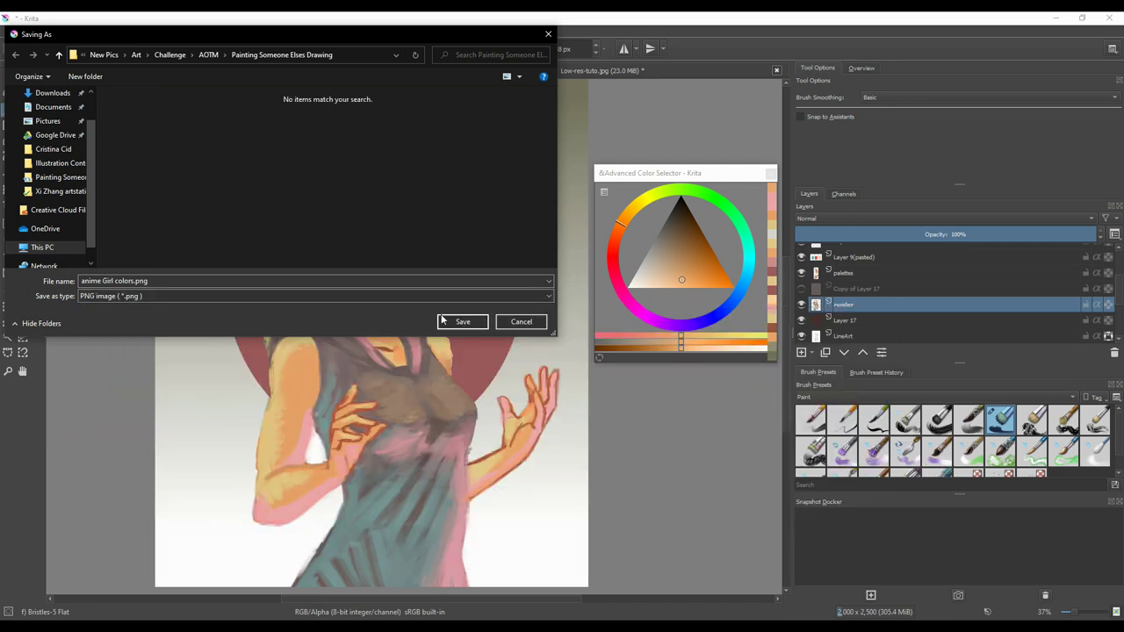
click(444, 321)
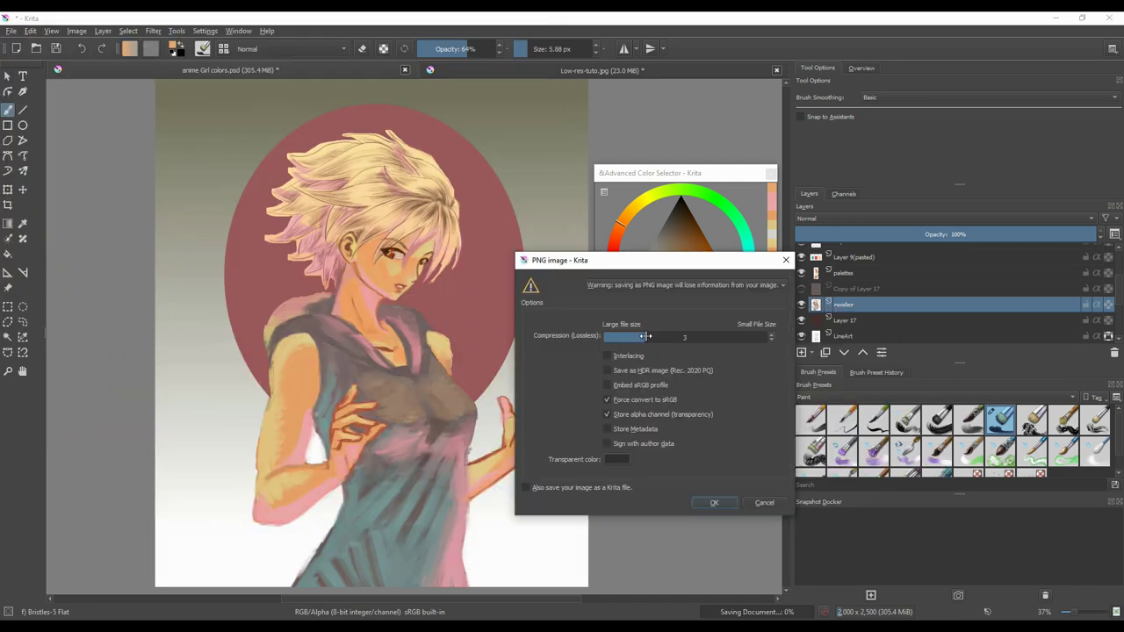
drag(646, 336, 685, 337)
drag(685, 336, 704, 336)
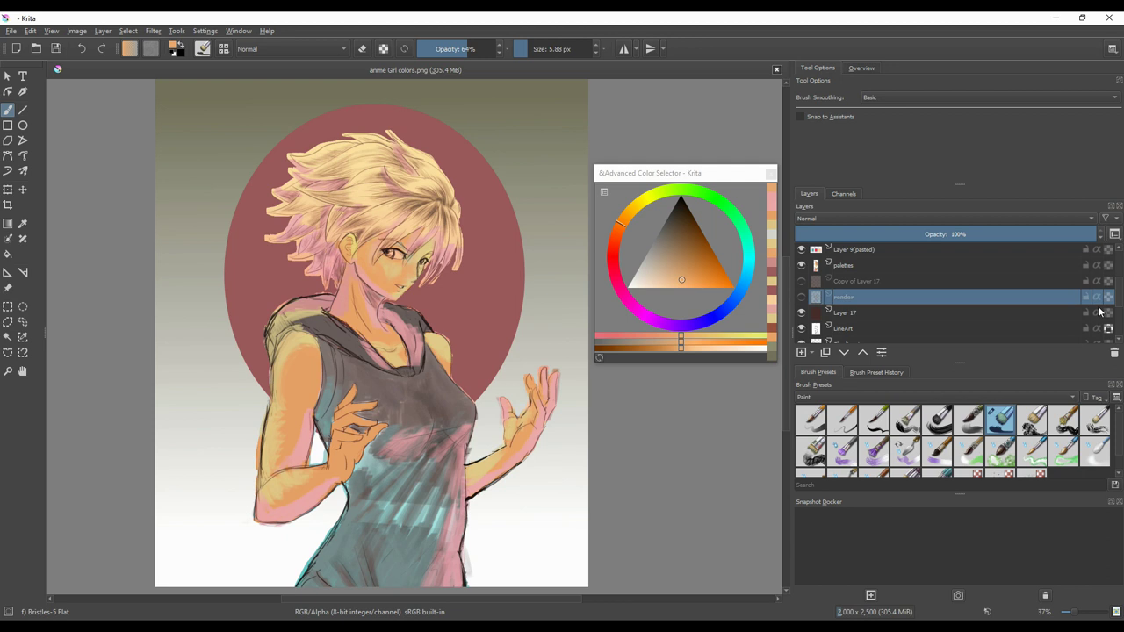
- Hide the character colors layer and make the Base fill layer visible beneath the gradient layer
drag(1120, 302, 1121, 304)
scroll(1034, 316, down, 3)
click(801, 287)
click(800, 287)
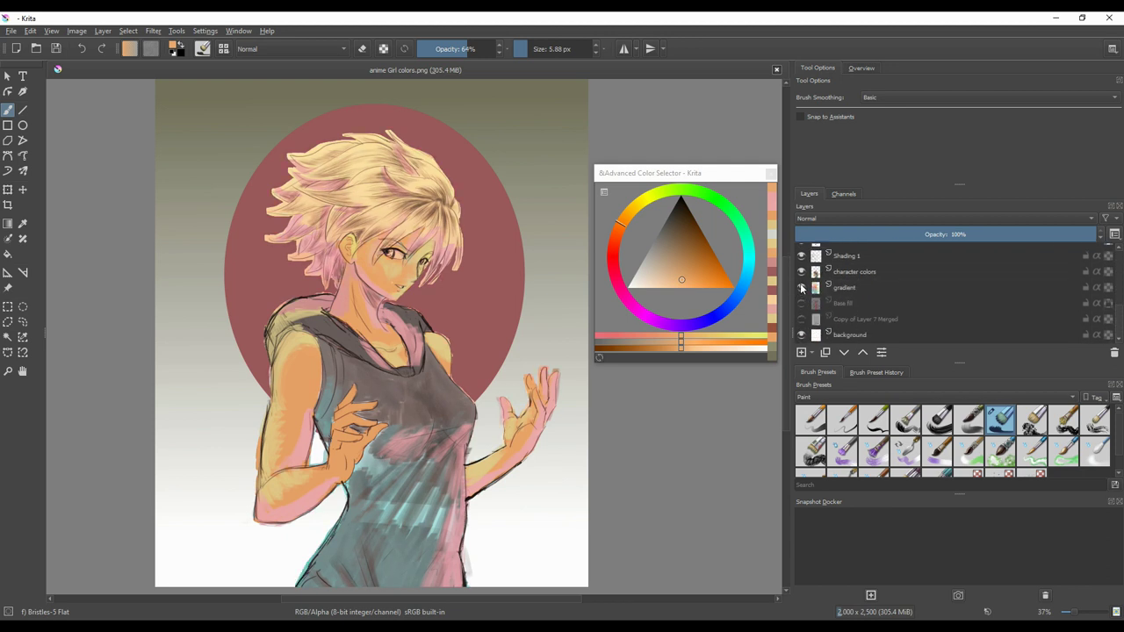
click(801, 272)
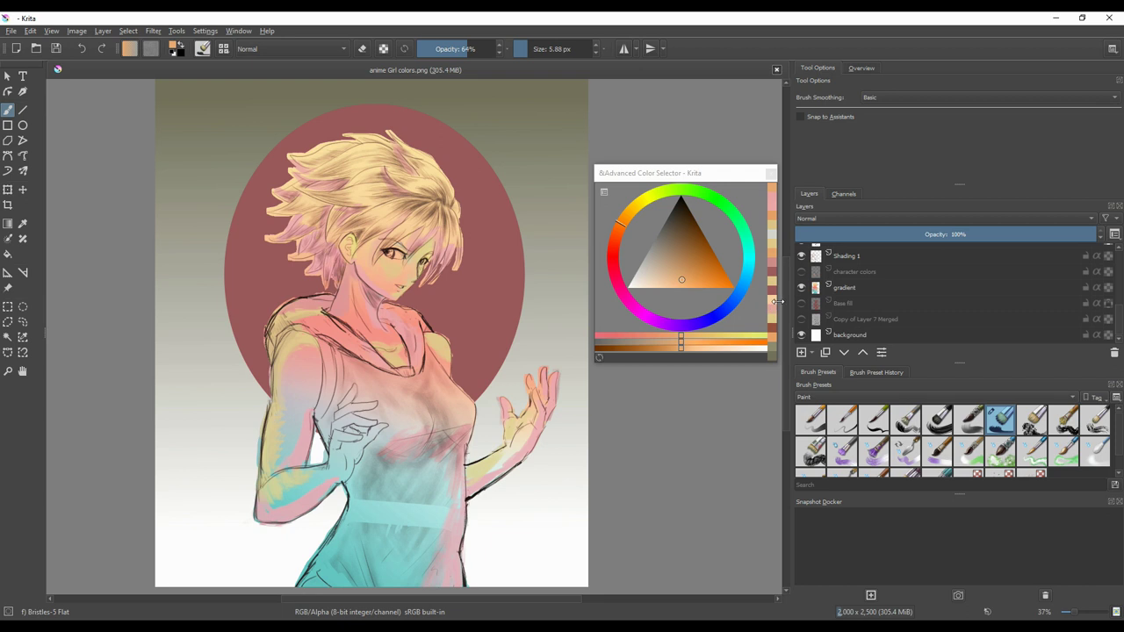
scroll(1098, 312, up, 1)
click(801, 327)
click(801, 326)
scroll(1116, 309, down, 1)
scroll(1106, 321, up, 1)
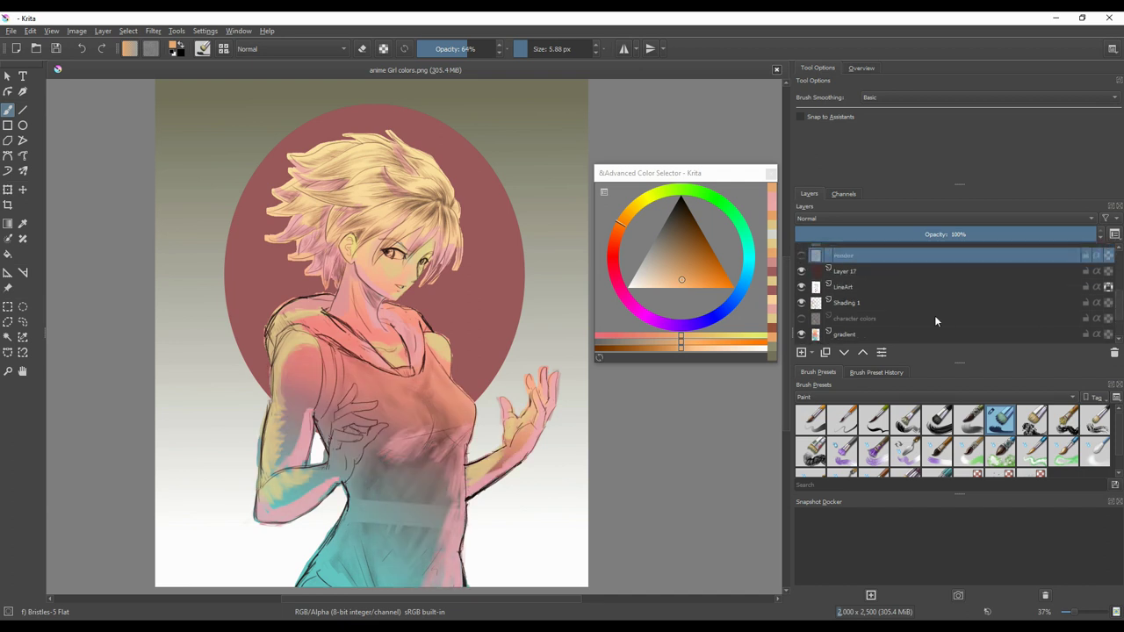
- Compare the drawing with and without the Shading 1, Base fill, gradient and LineArt layers by toggling their visibility
click(801, 302)
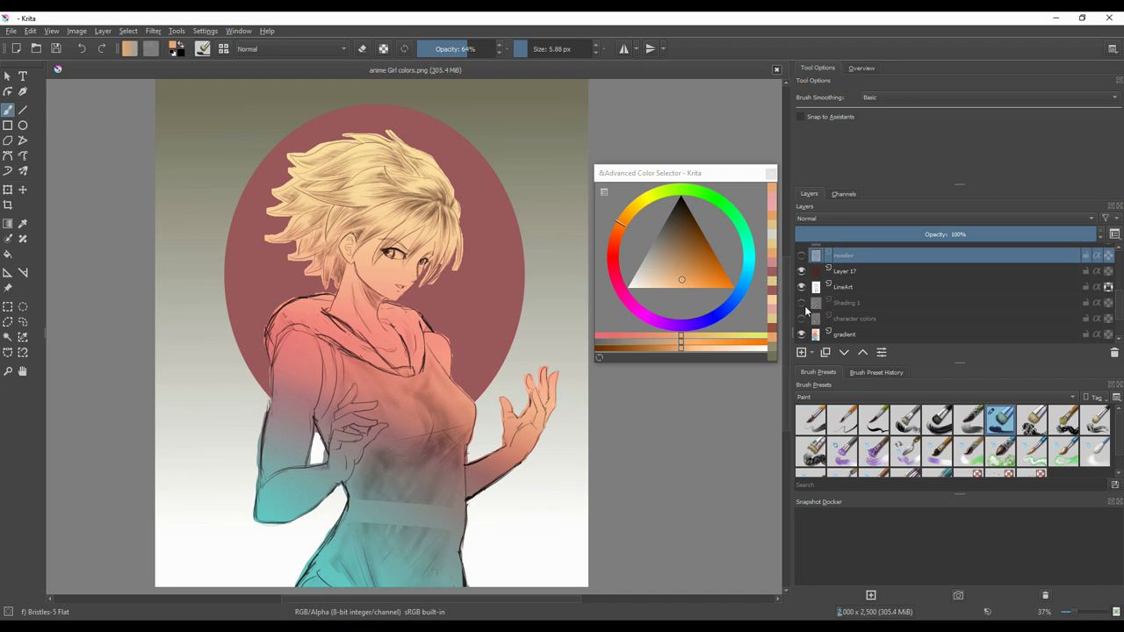
click(802, 303)
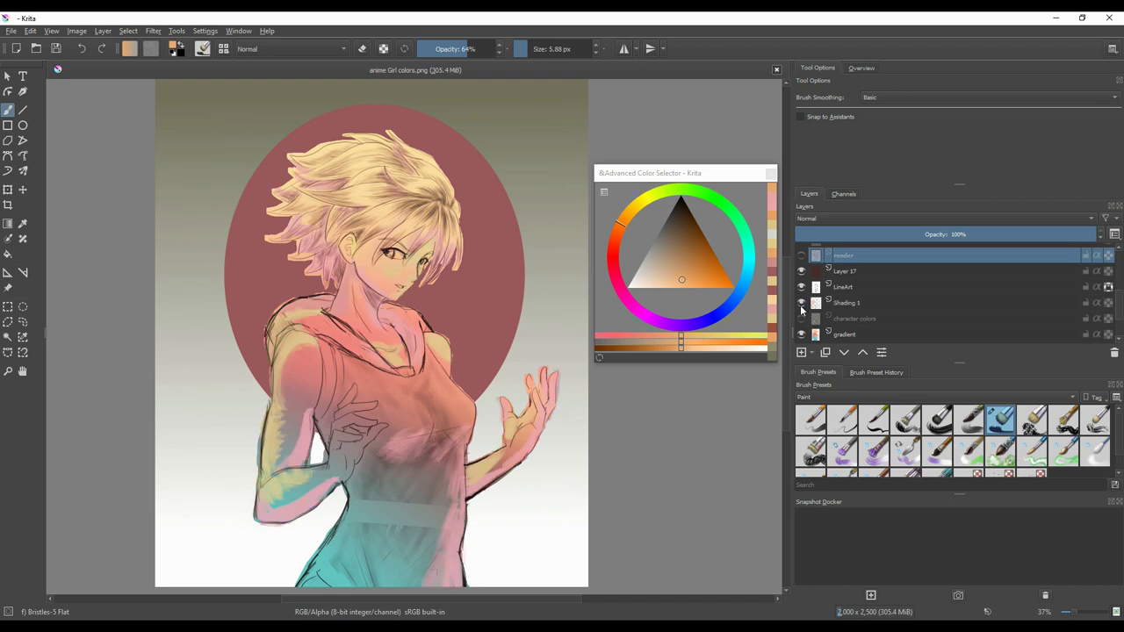
scroll(801, 307, down, 2)
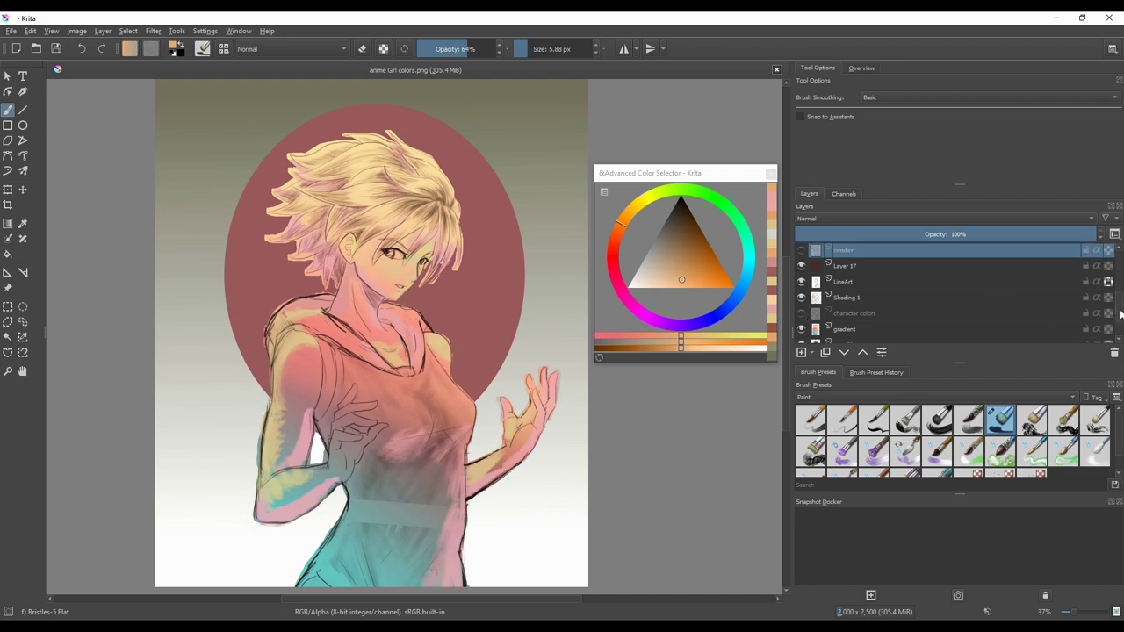
click(800, 304)
click(800, 305)
click(800, 289)
click(801, 289)
scroll(802, 298, up, 2)
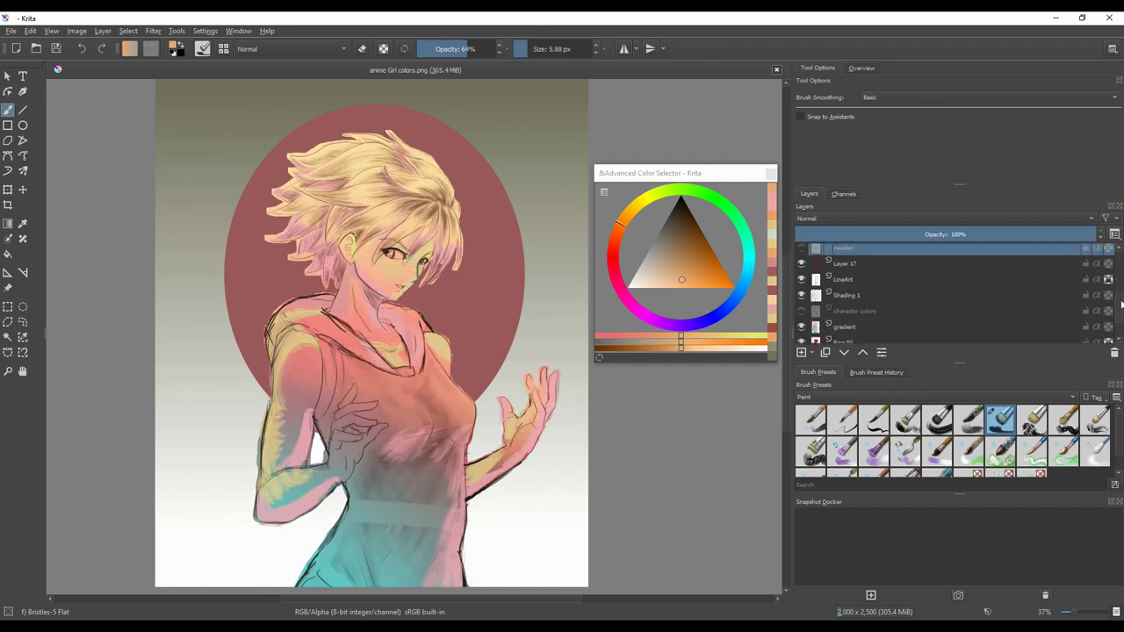
click(802, 292)
click(801, 292)
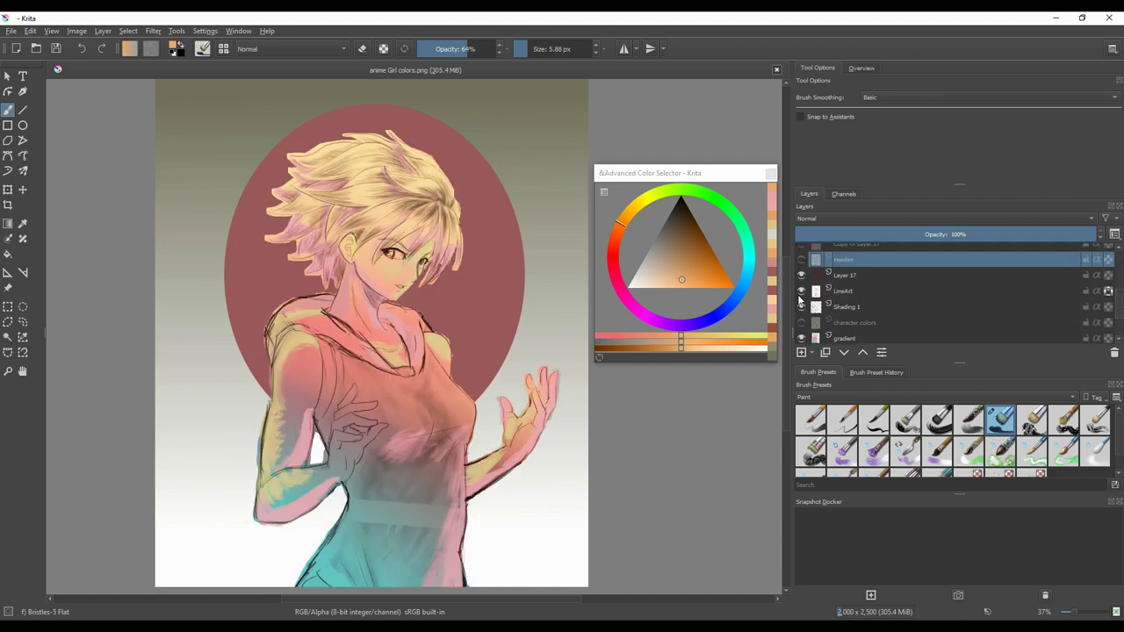
- Turn the render and character colors layers visible again
click(802, 260)
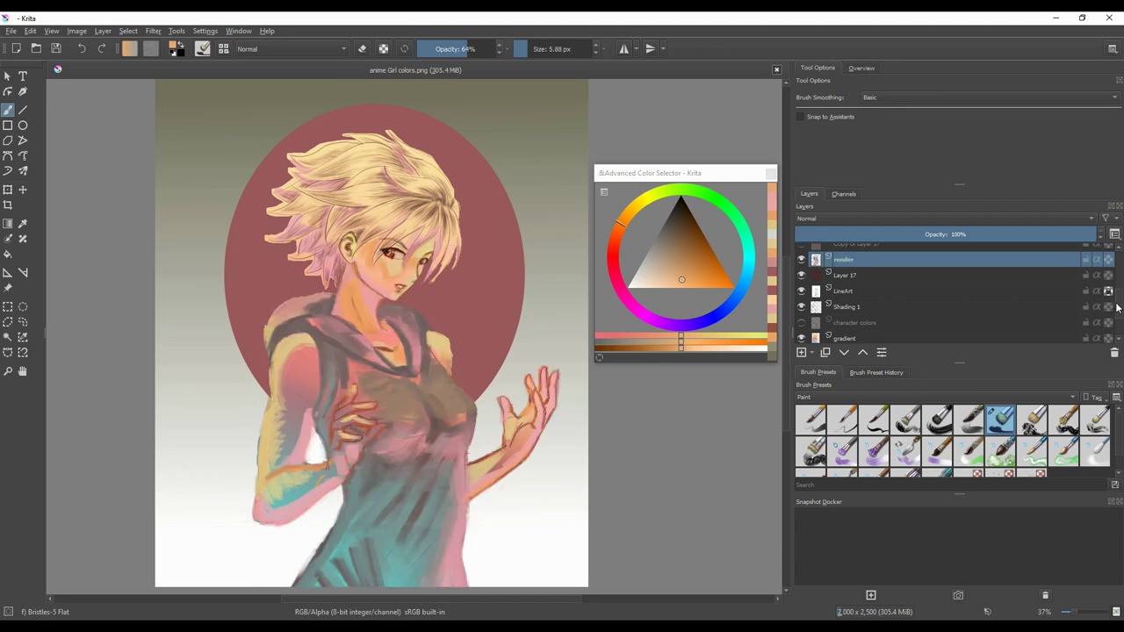
scroll(1115, 312, down, 2)
click(801, 287)
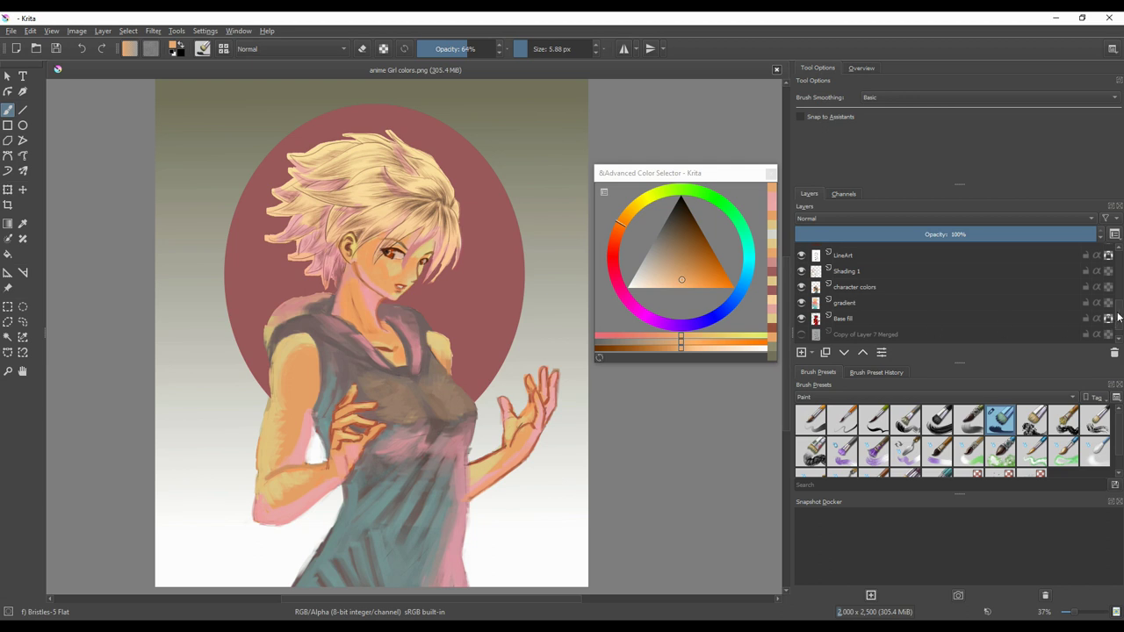
- Hide the render, Shading 1 and character colors layers so only the line art and gradient coloring of the figure show
scroll(1117, 318, up, 3)
click(801, 264)
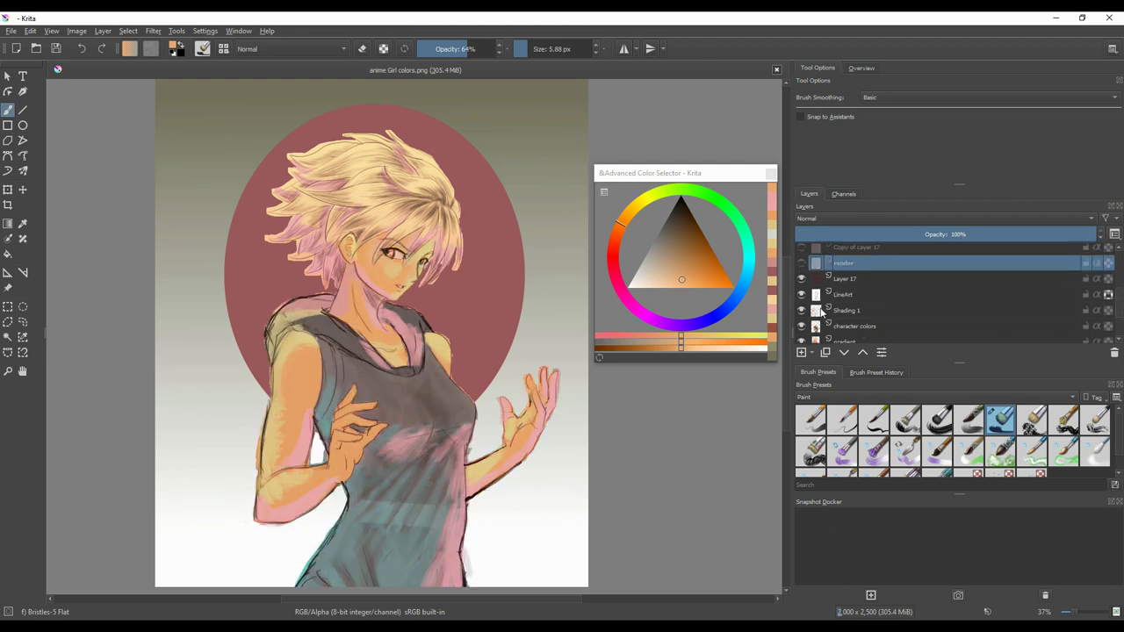
click(801, 310)
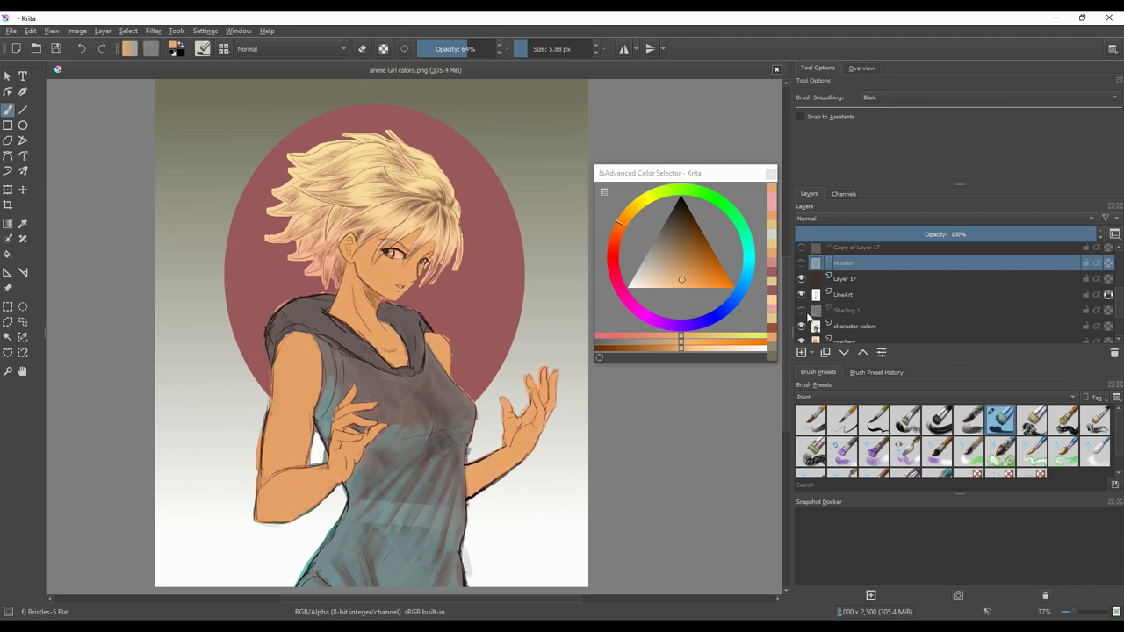
click(801, 326)
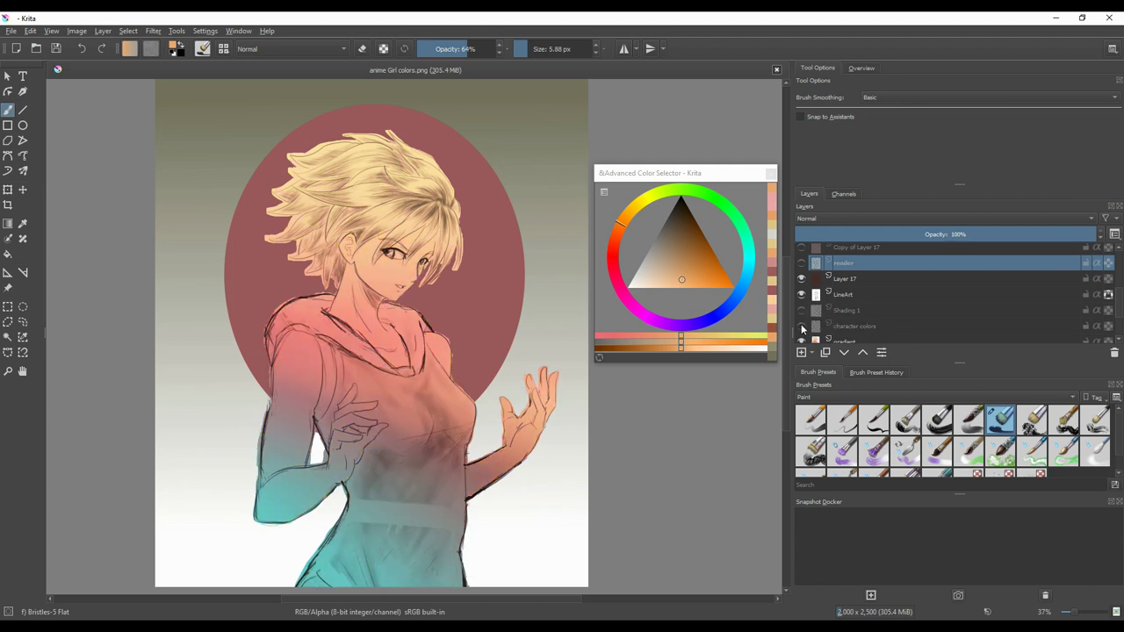
click(801, 310)
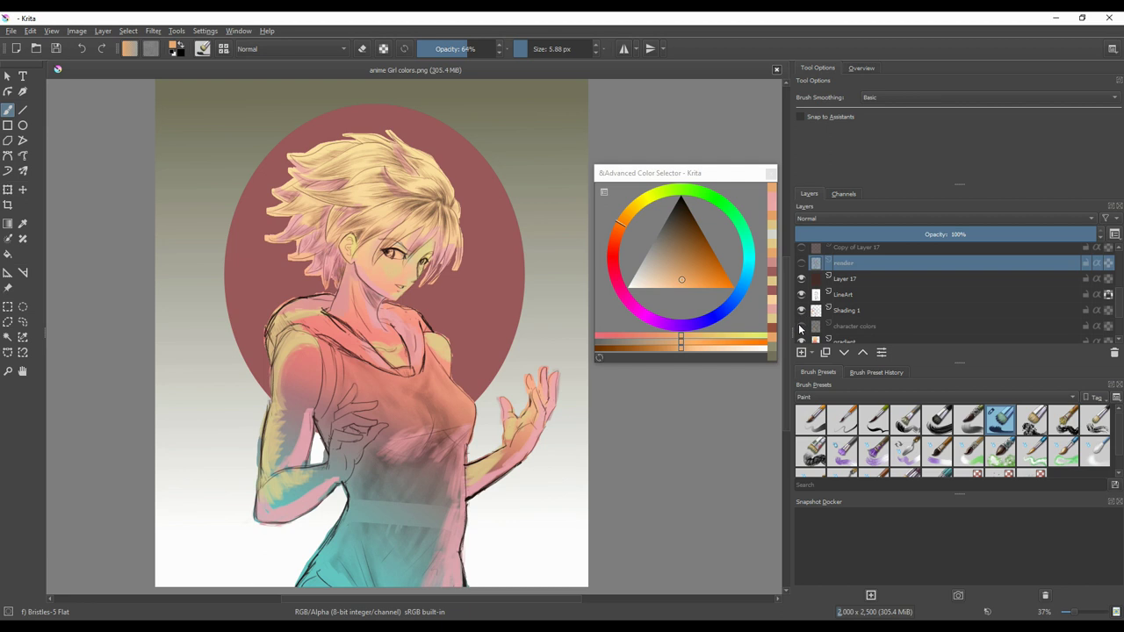
mouse_move(800, 329)
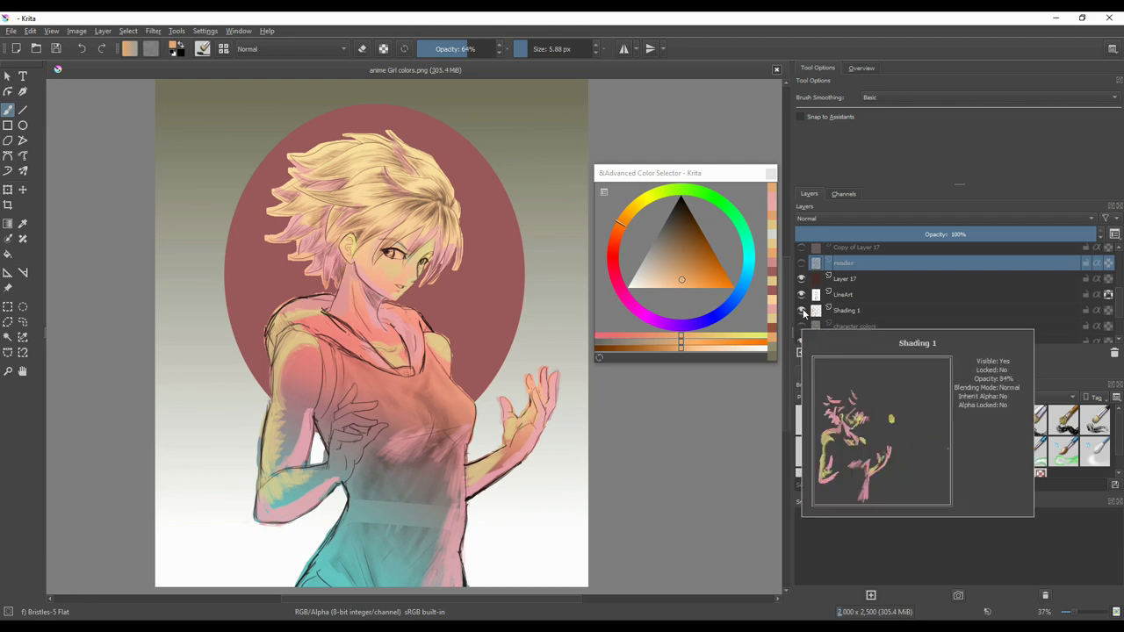
click(802, 311)
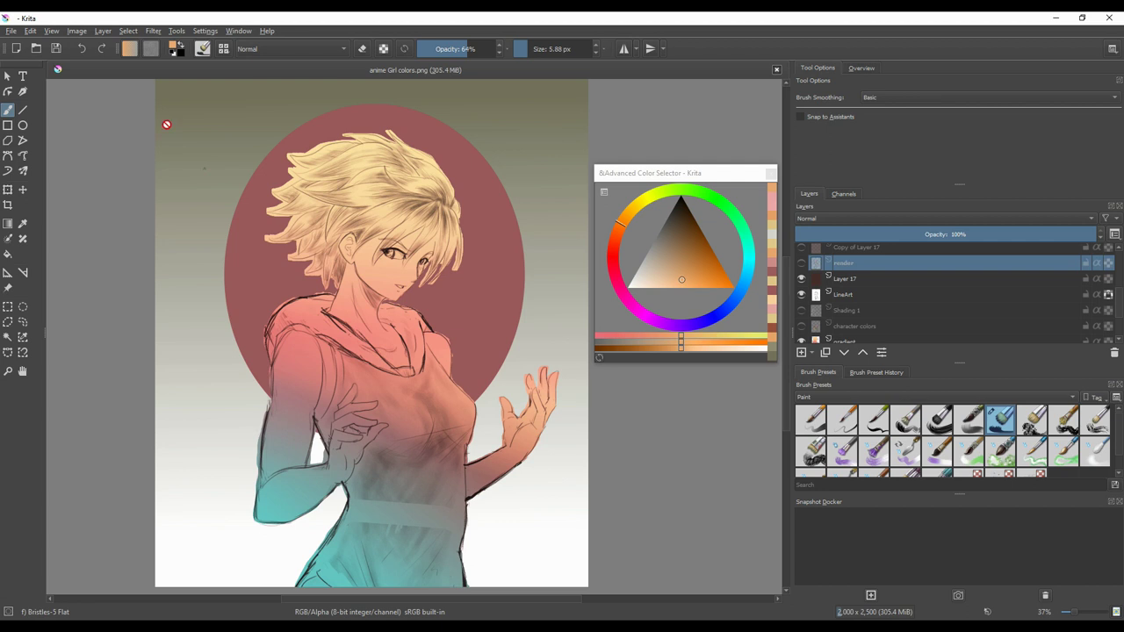
- Save the flat-color version as a PNG named "anime Girl Flat colors.png" and close the document
click(11, 31)
click(39, 100)
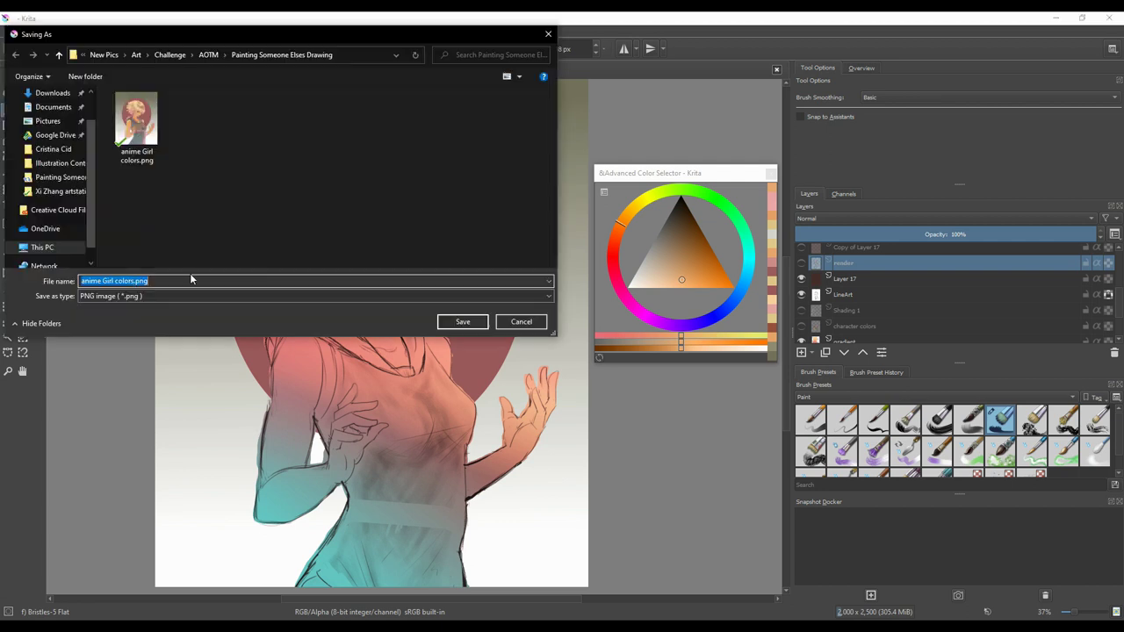
click(117, 281)
text(Flat)
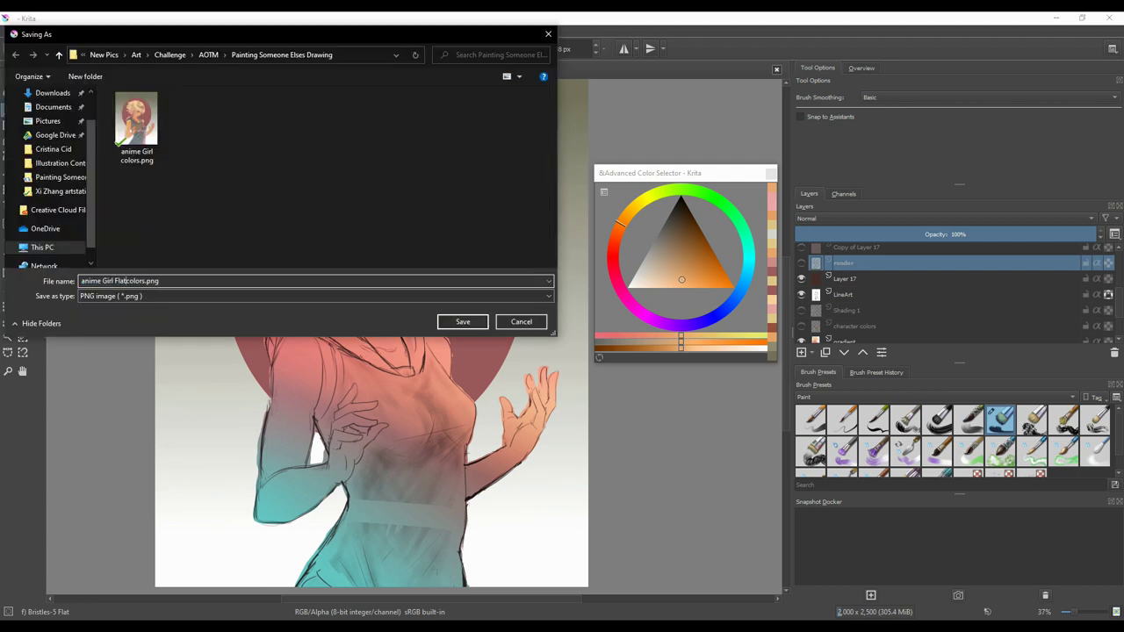
key(Return)
key(Return)
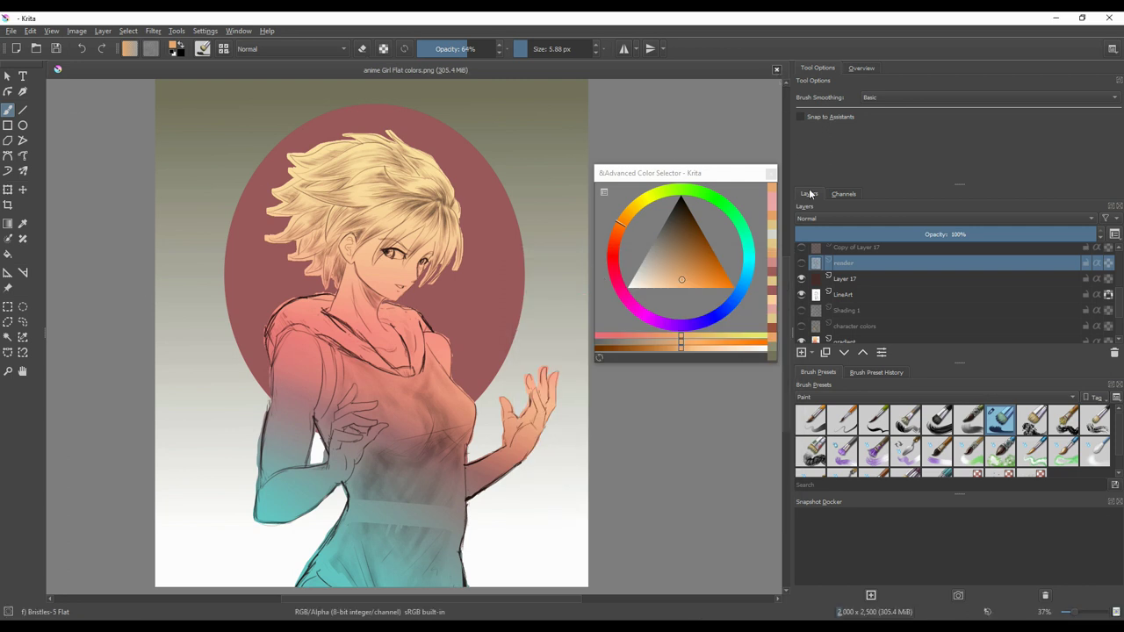
click(775, 71)
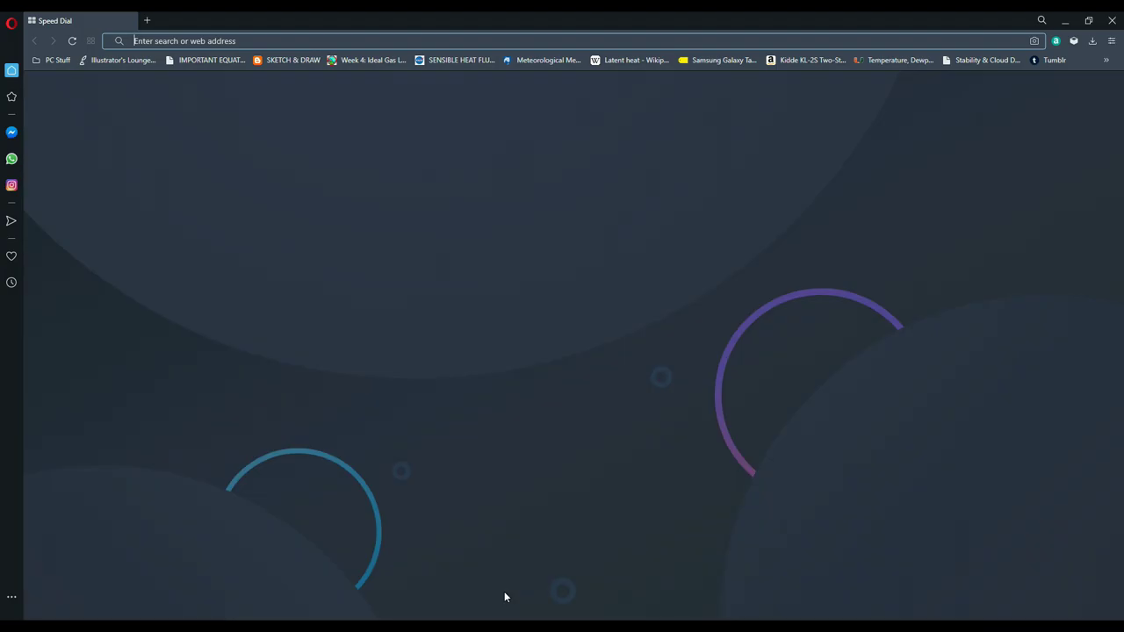
- Switch to the Opera browser, search for "blending in krita", and view part of the blending modes tutorial video
text(blending in krita)
key(Return)
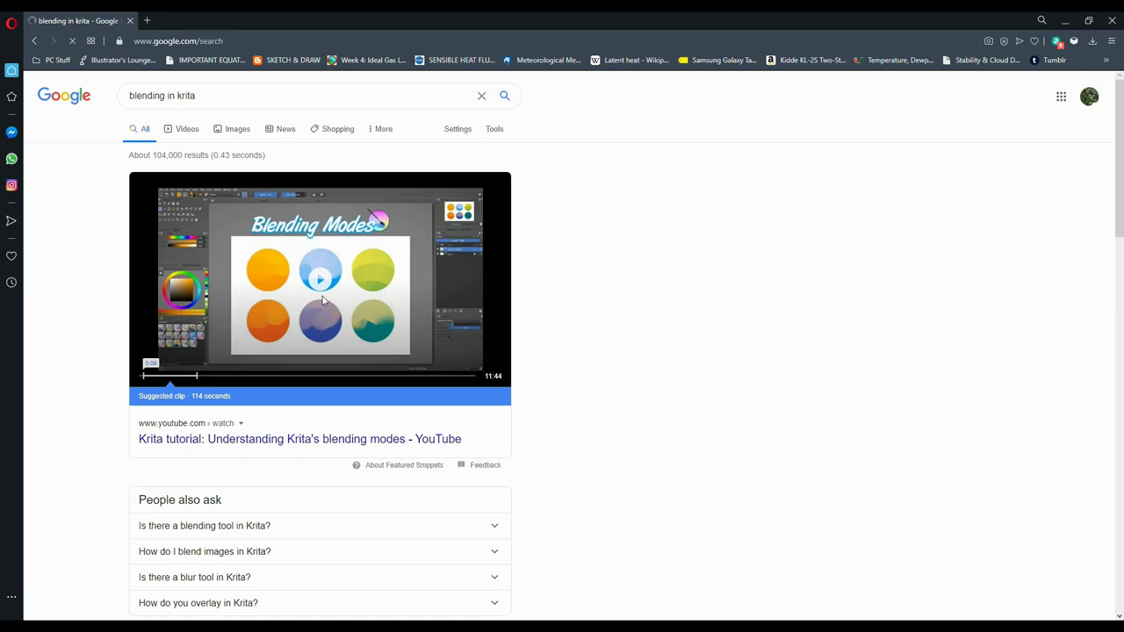
click(325, 298)
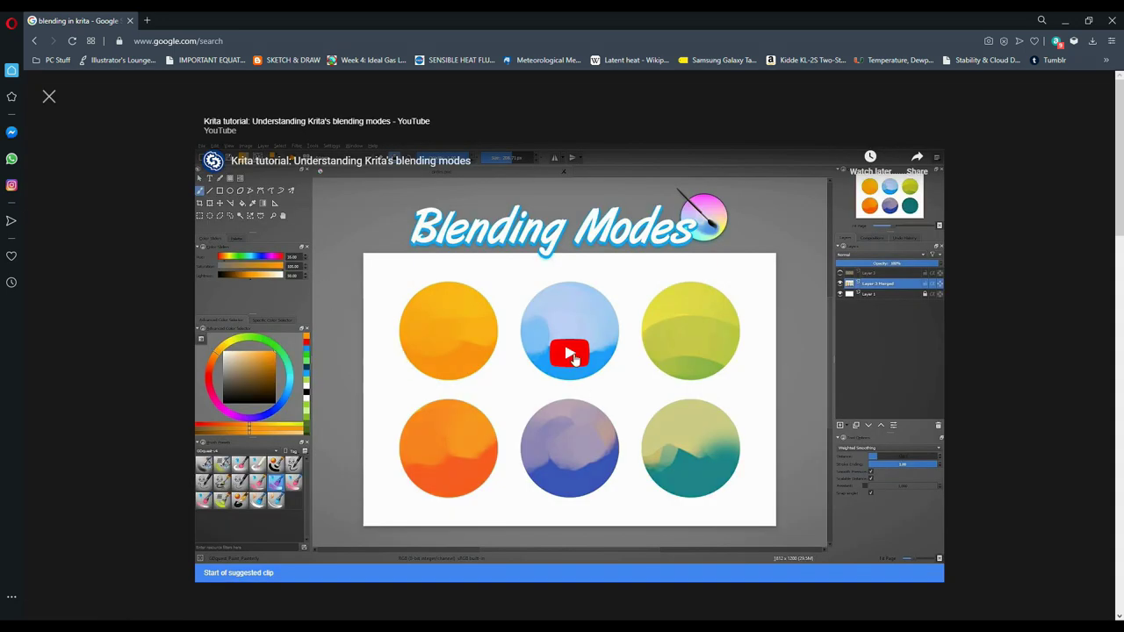
click(569, 355)
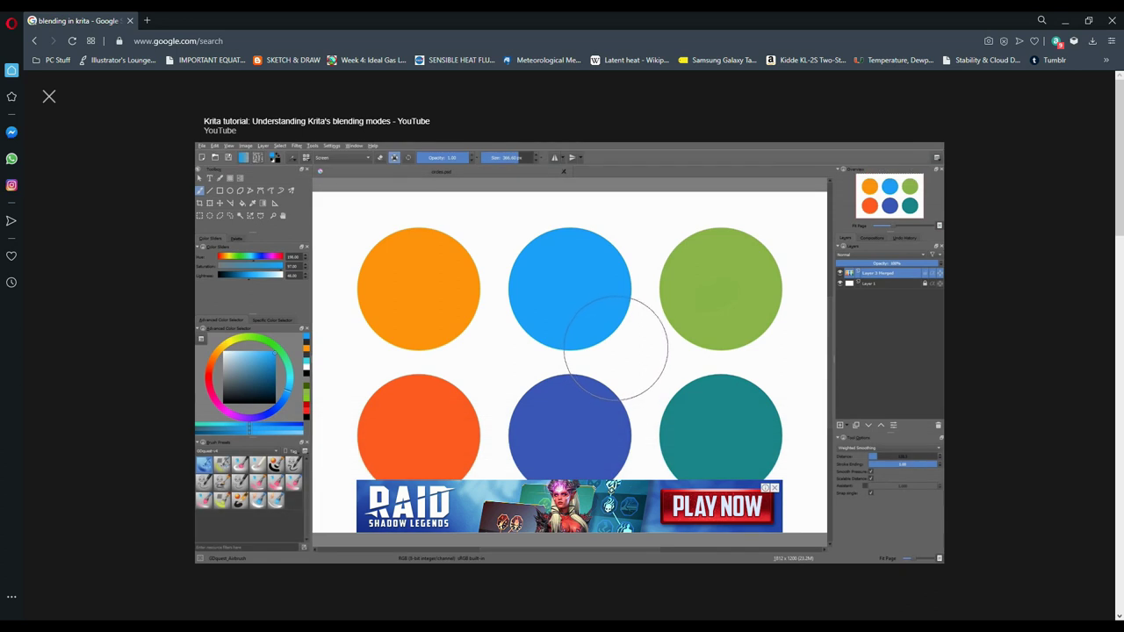
click(773, 487)
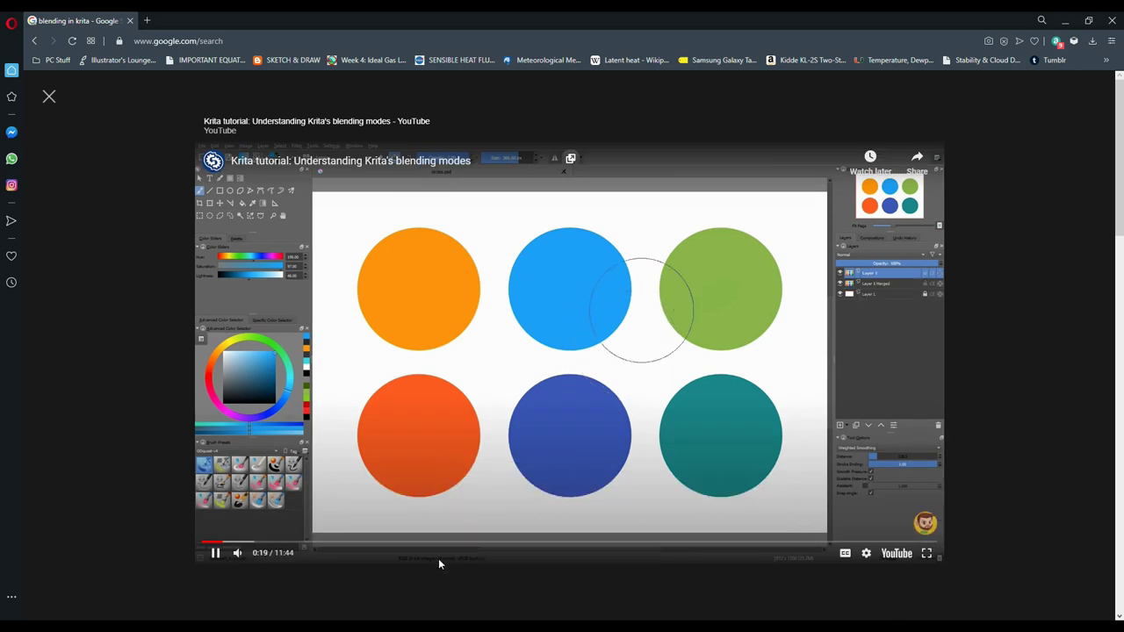
click(48, 97)
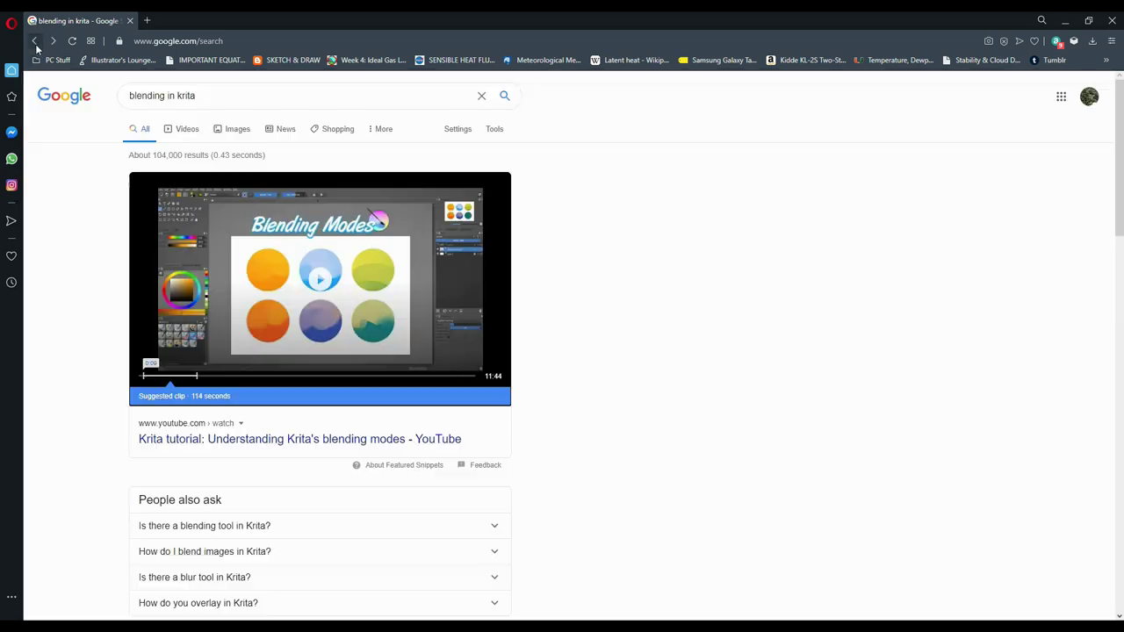
- Read the search page's answer to "Is there a blending tool in Krita?"
scroll(318, 284, down, 3)
click(319, 291)
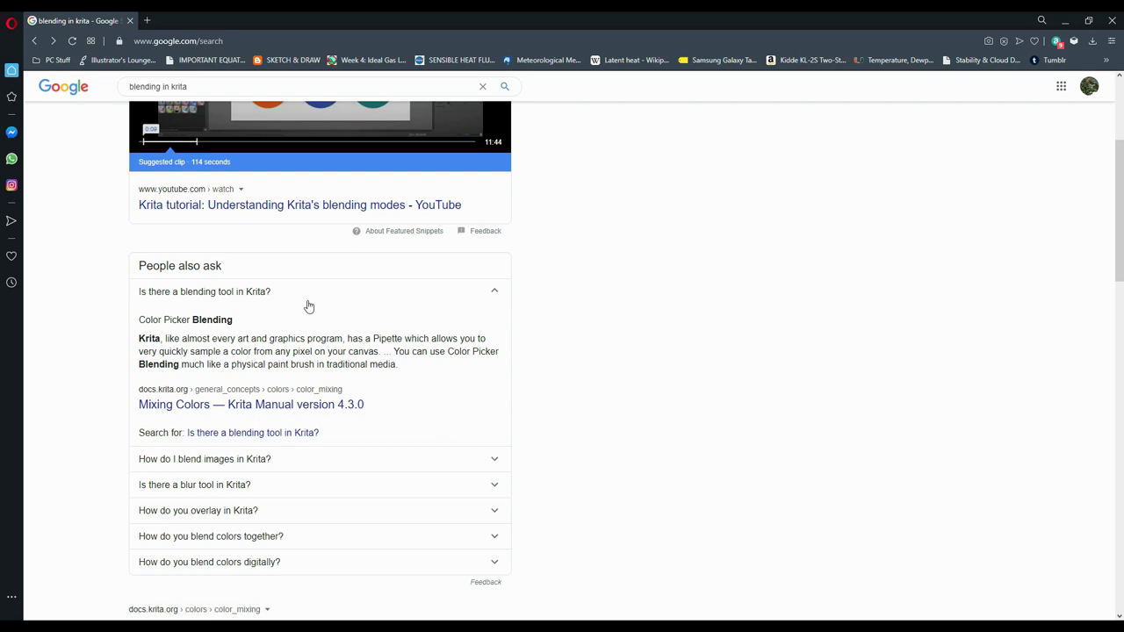
click(492, 292)
click(147, 20)
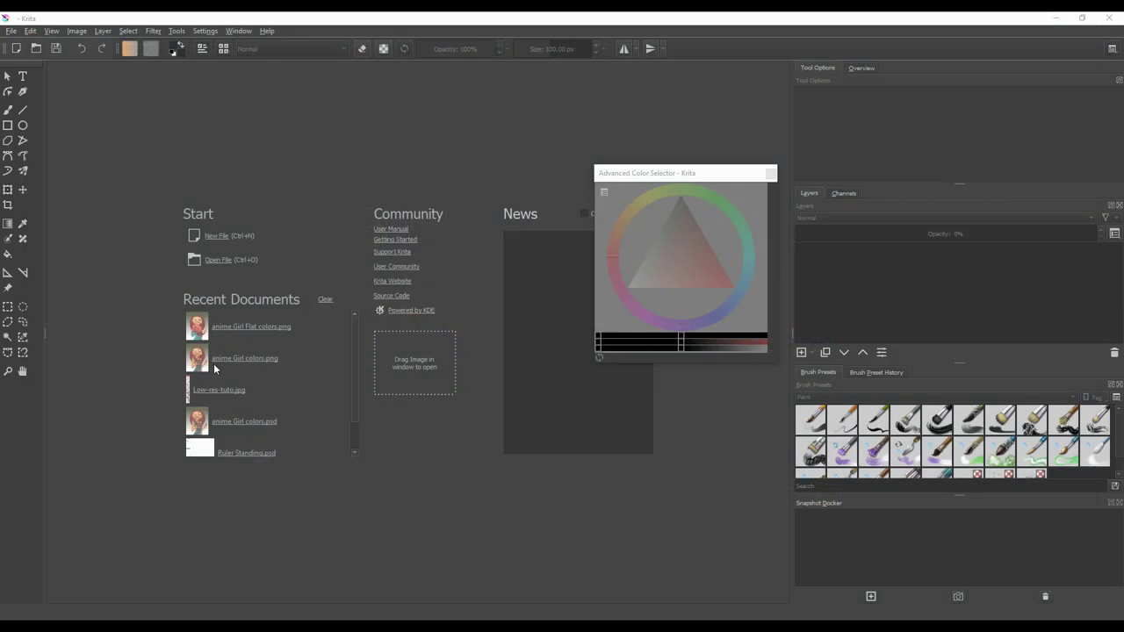
- Switch to Krita, open "anime Girl colors.psd", and add a new paint layer above the render layer
click(231, 423)
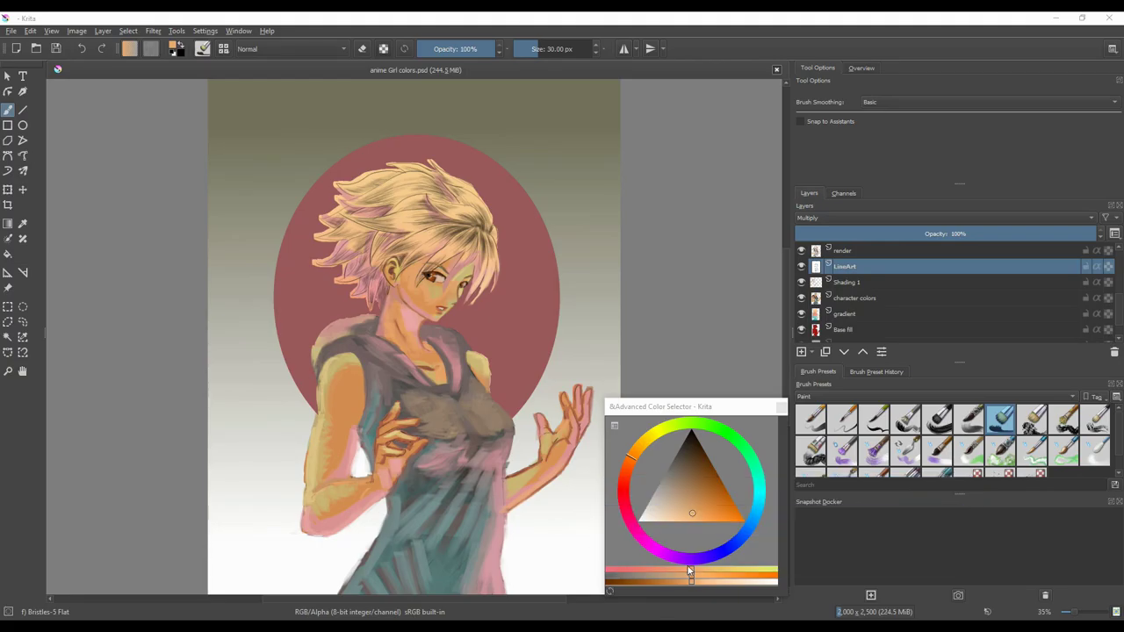
scroll(899, 299, up, 3)
click(899, 289)
click(806, 352)
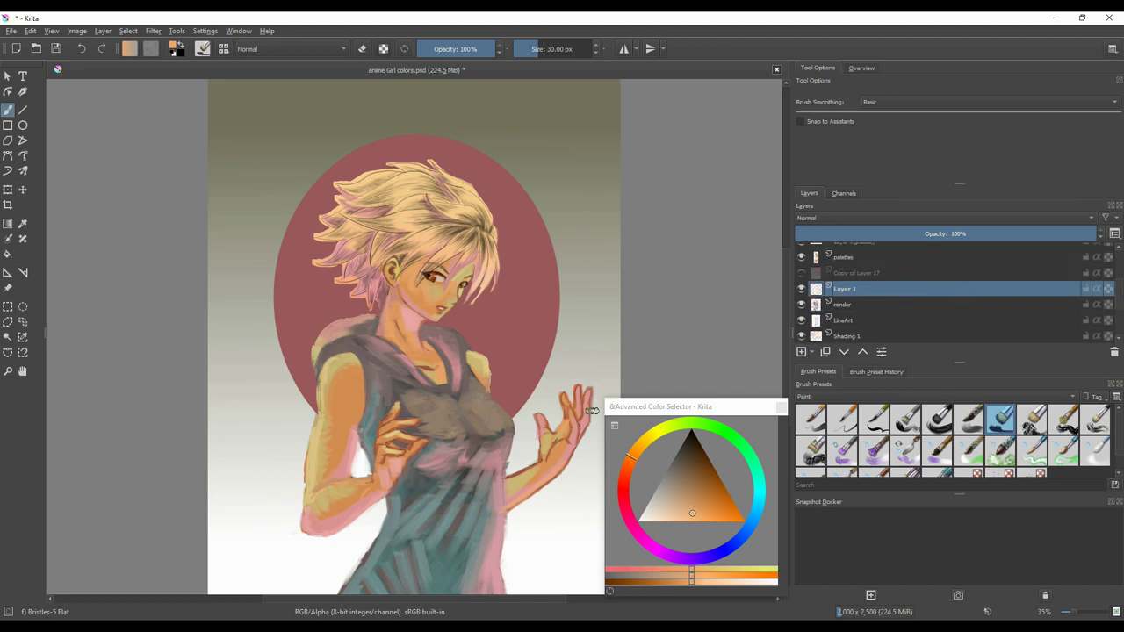
- Set the brush opacity to about 27% and paint sampled skin and hood colors over the hoodie's collar
drag(459, 50, 438, 49)
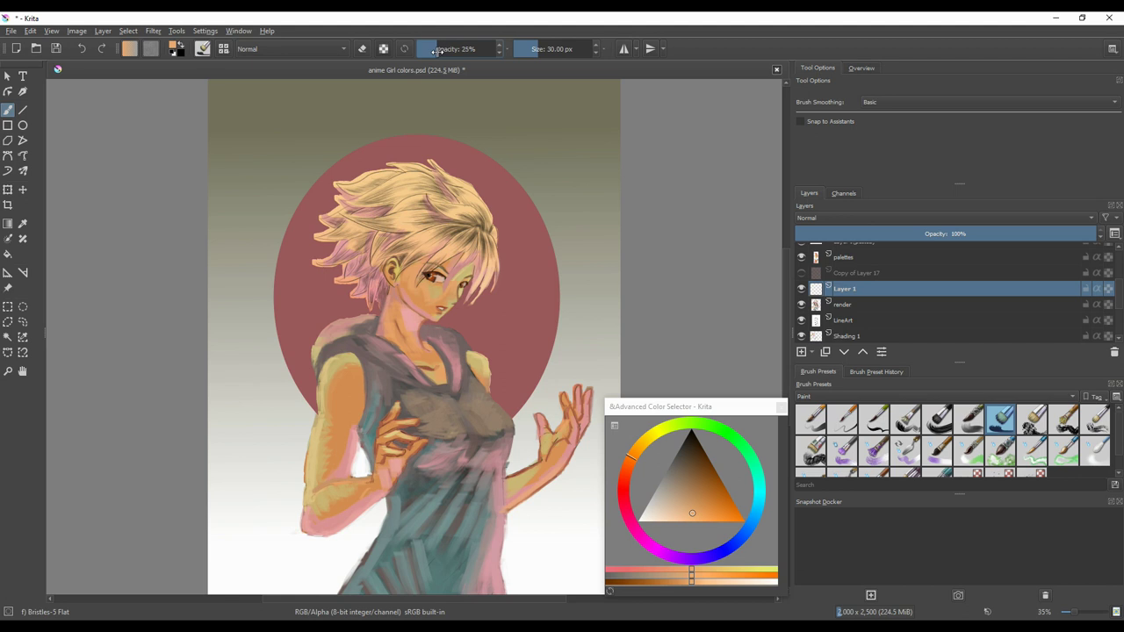
key(x)
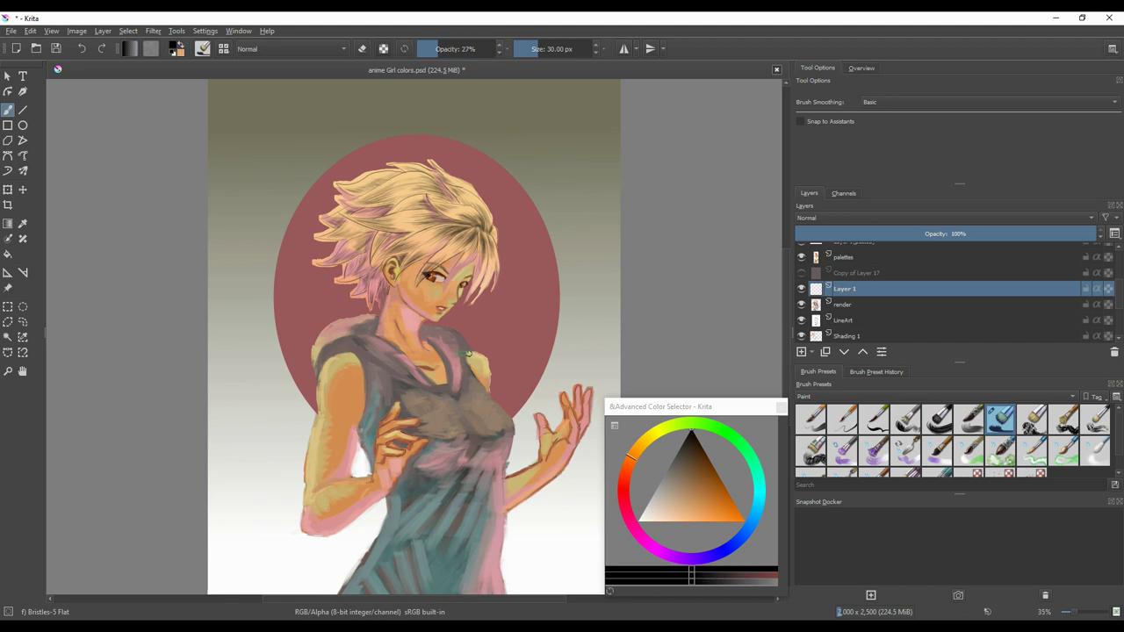
ctrl+click(449, 298)
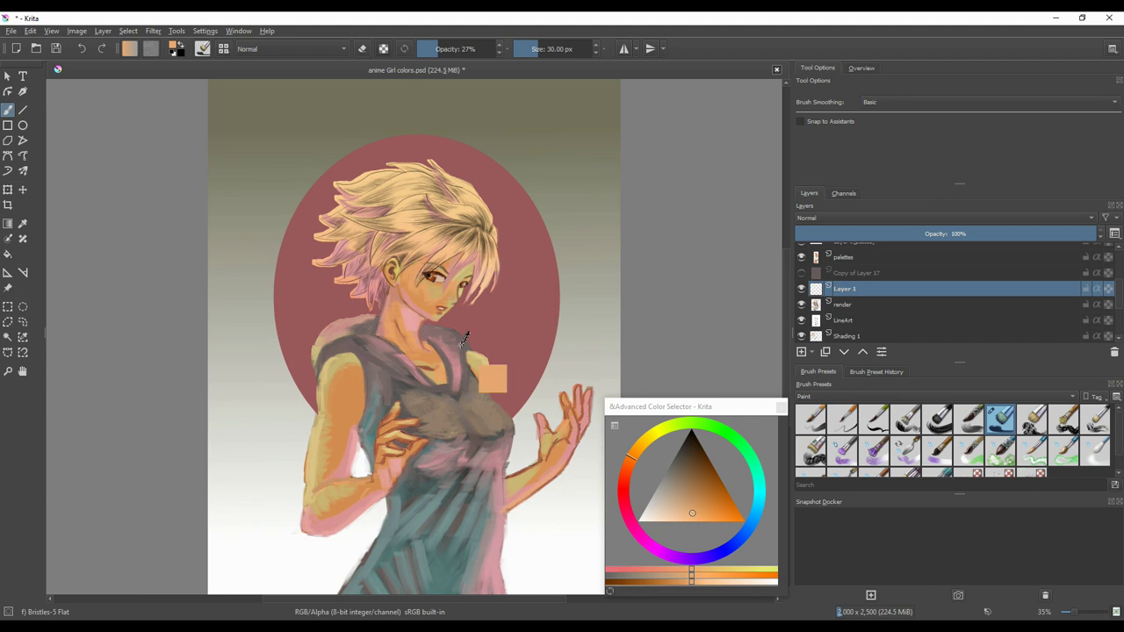
ctrl+click(457, 380)
ctrl+click(457, 340)
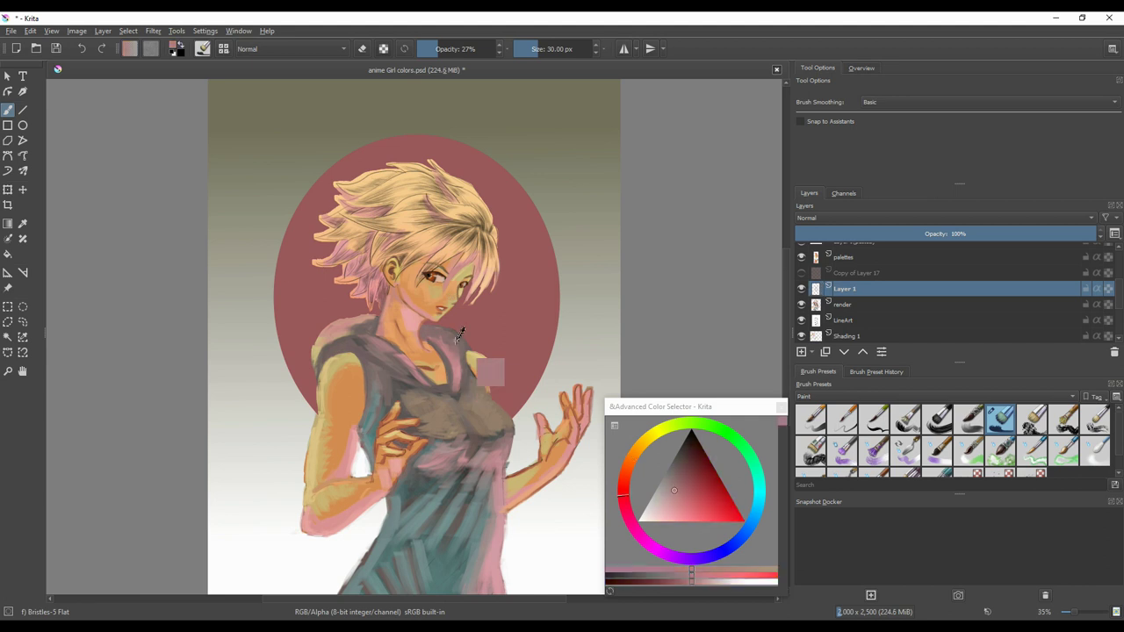
drag(458, 358, 456, 384)
- Sample colors from the top's chest area and blend them with a short stroke near its shaded edge
ctrl+click(494, 421)
ctrl+click(479, 402)
drag(474, 397, 489, 404)
- Switch to the Blender Blur brush at about 140 px and try softening the colors at the collar and raised hand
click(939, 453)
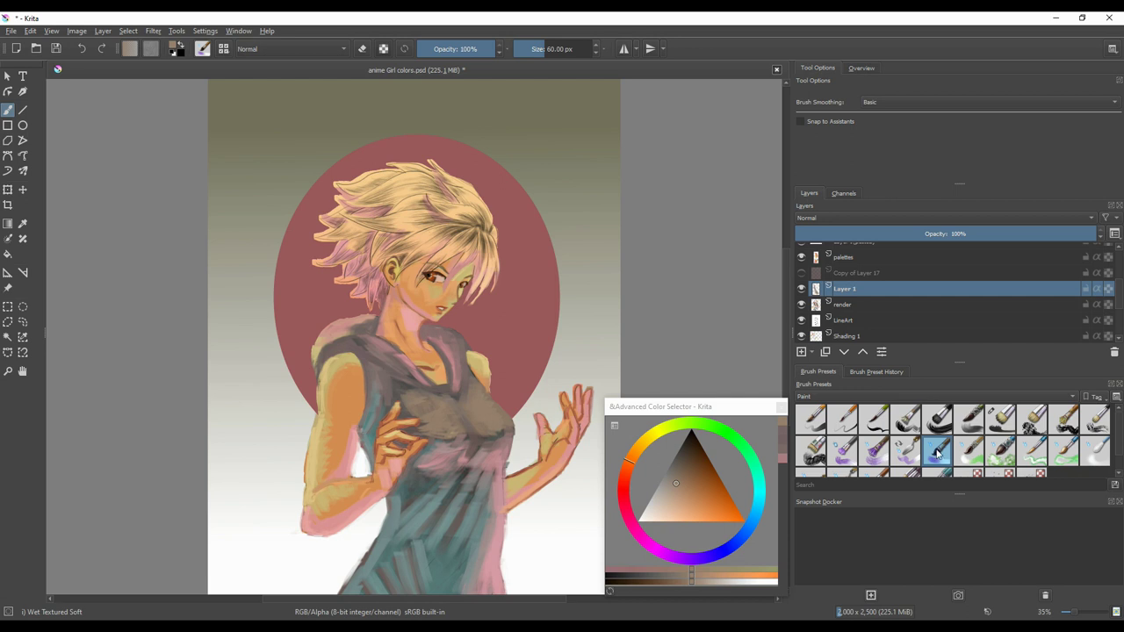
mouse_move(938, 459)
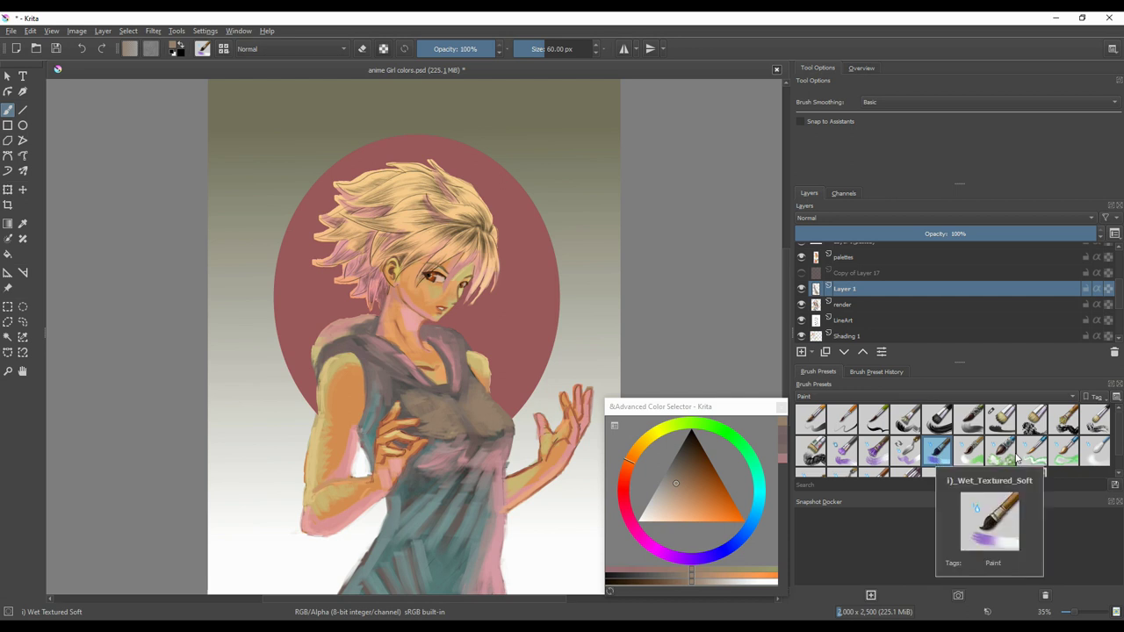
click(1095, 453)
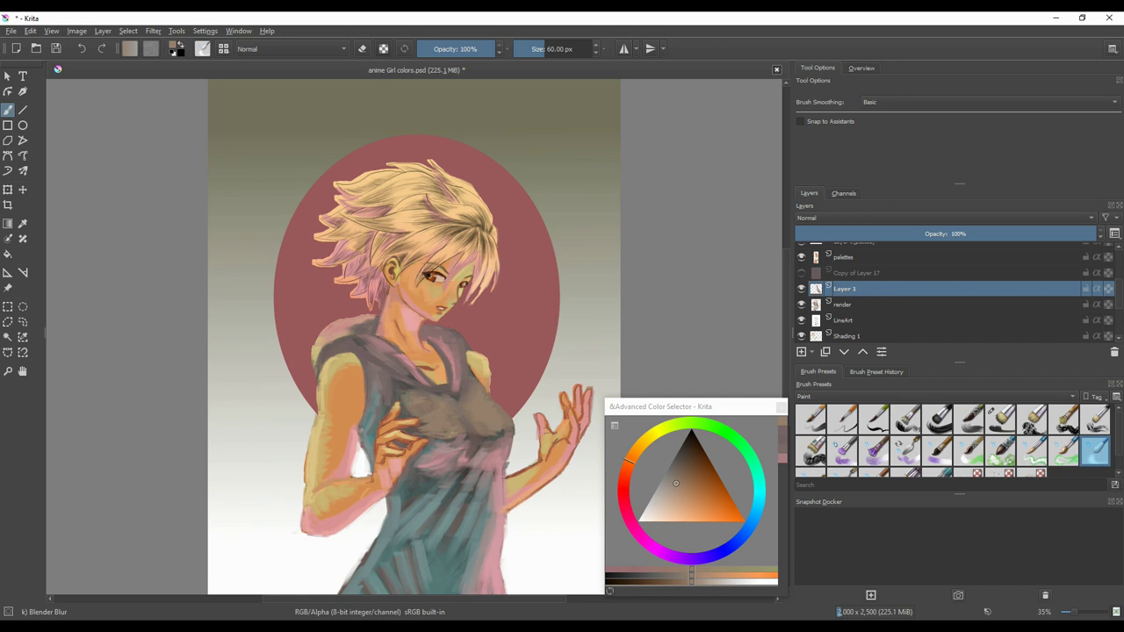
click(553, 50)
drag(411, 337, 414, 342)
drag(562, 419, 561, 418)
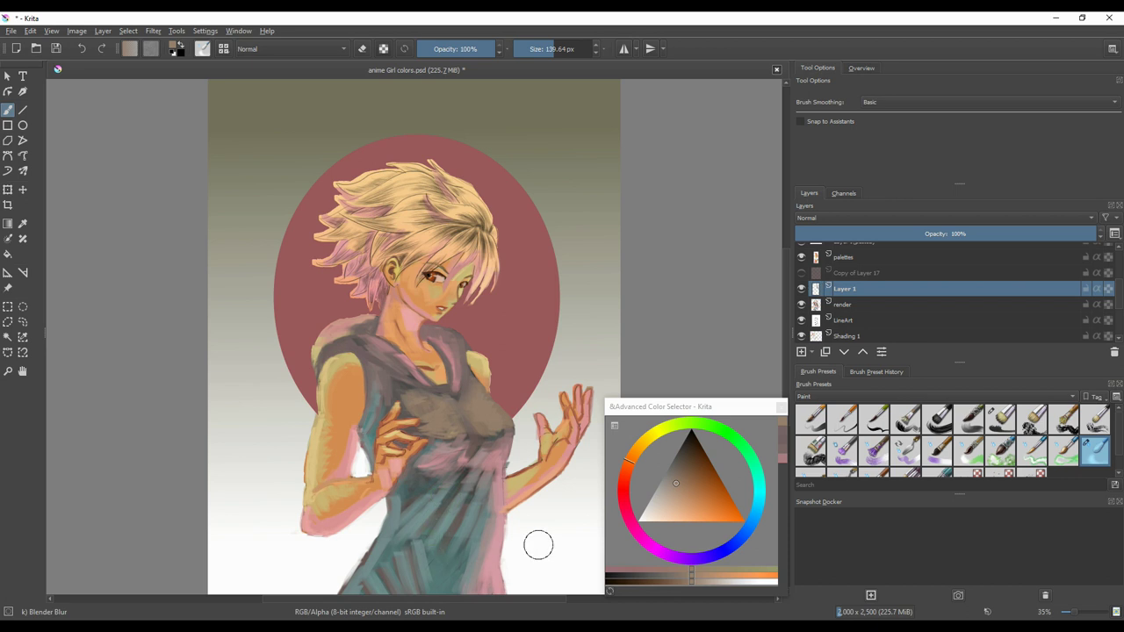
- Add a group layer above Layer 1 and name it "merge 1"
scroll(1122, 288, up, 1)
scroll(1115, 290, down, 1)
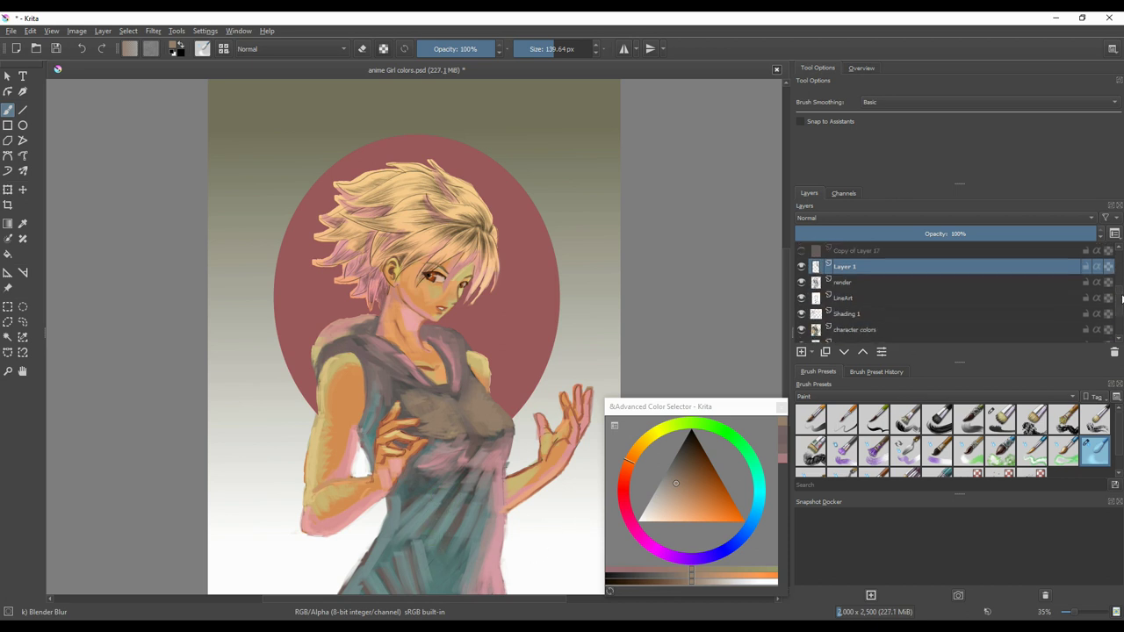
click(812, 352)
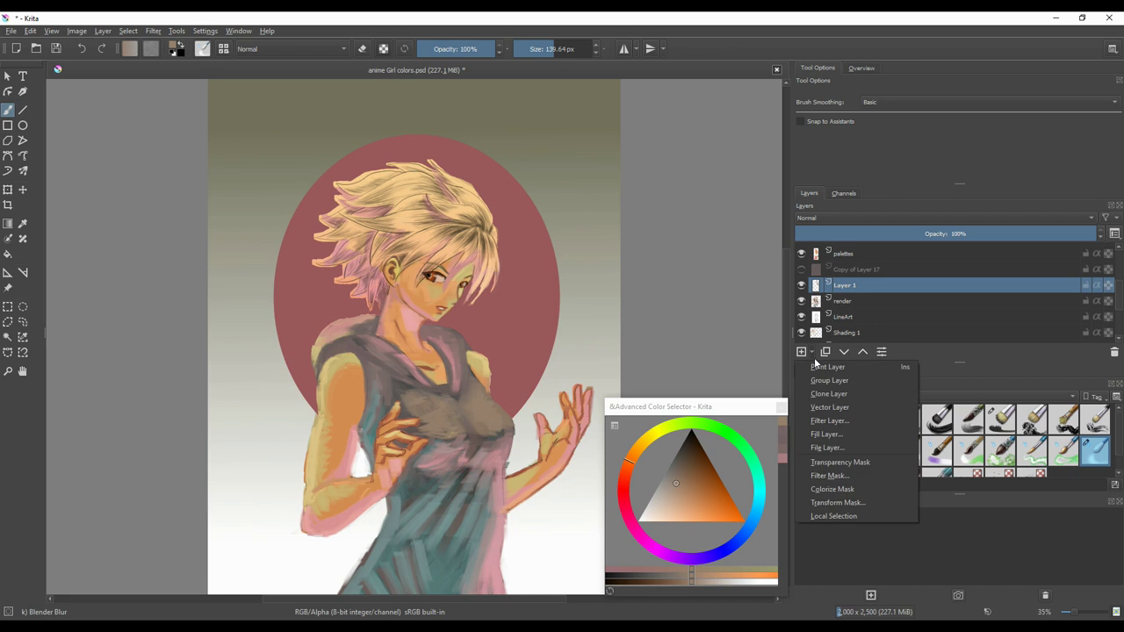
click(839, 367)
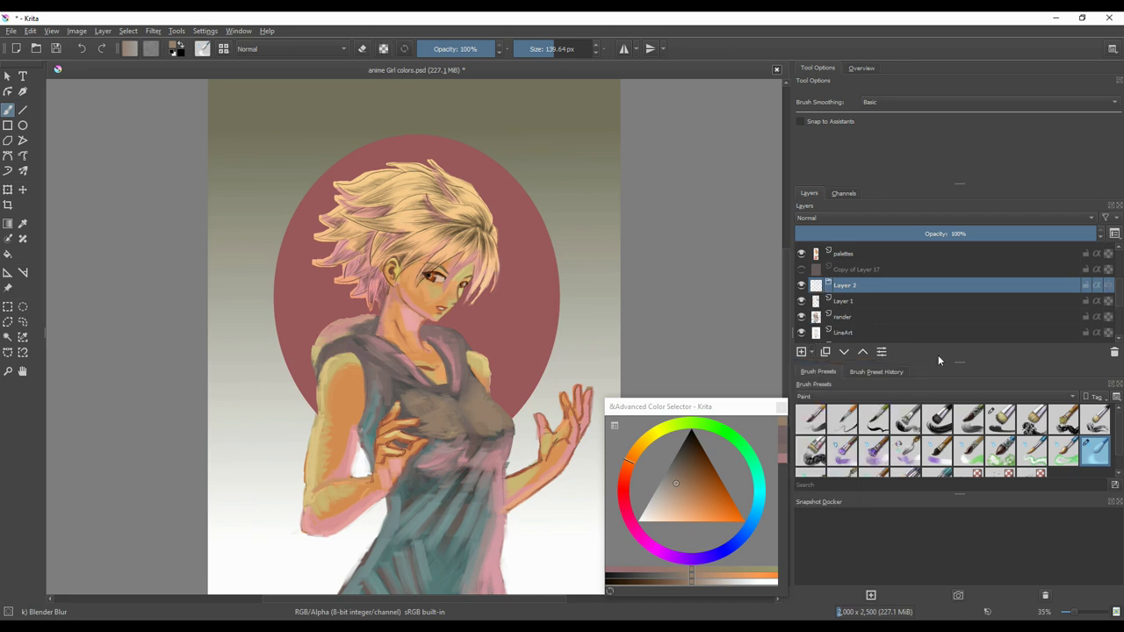
double_click(851, 287)
text(merge)
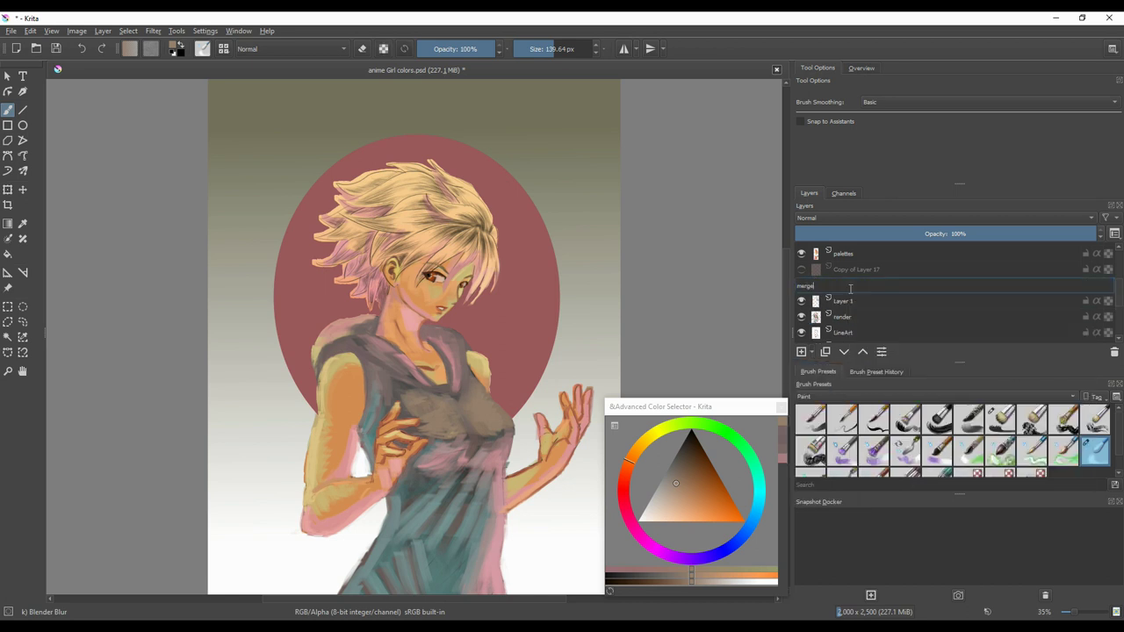
text( 1)
key(Return)
- Move the character layers, from Layer 1 and render down to gradient and Base fill, into the merge 1 group
mouse_move(867, 301)
mouse_down()
mouse_move(872, 257)
mouse_move(867, 306)
mouse_move(804, 312)
mouse_move(877, 338)
mouse_move(883, 307)
mouse_move(882, 333)
mouse_up()
click(856, 317)
scroll(874, 279, down, 2)
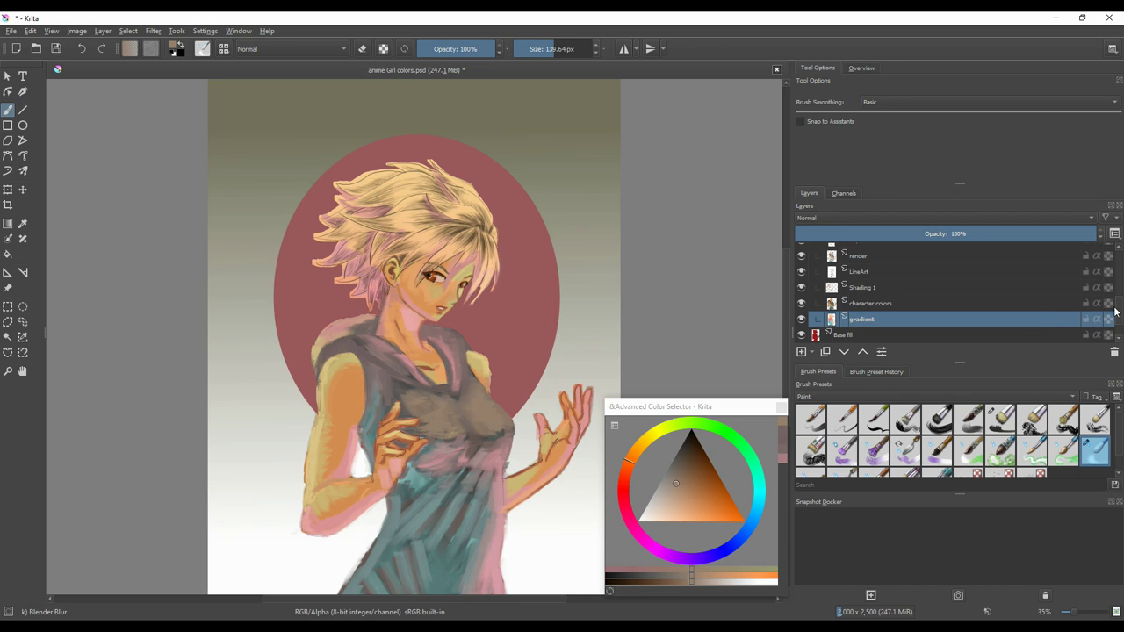
scroll(1115, 311, down, 1)
click(862, 302)
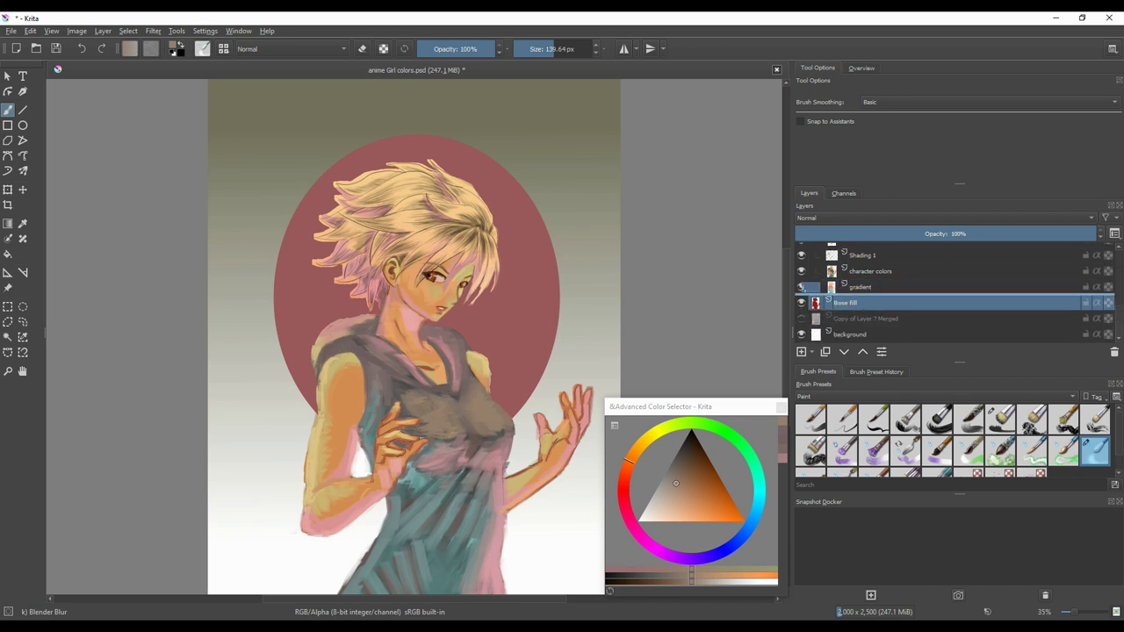
drag(801, 288, 803, 291)
- Collapse and duplicate the merge 1 group, and hide the original
scroll(1101, 320, up, 3)
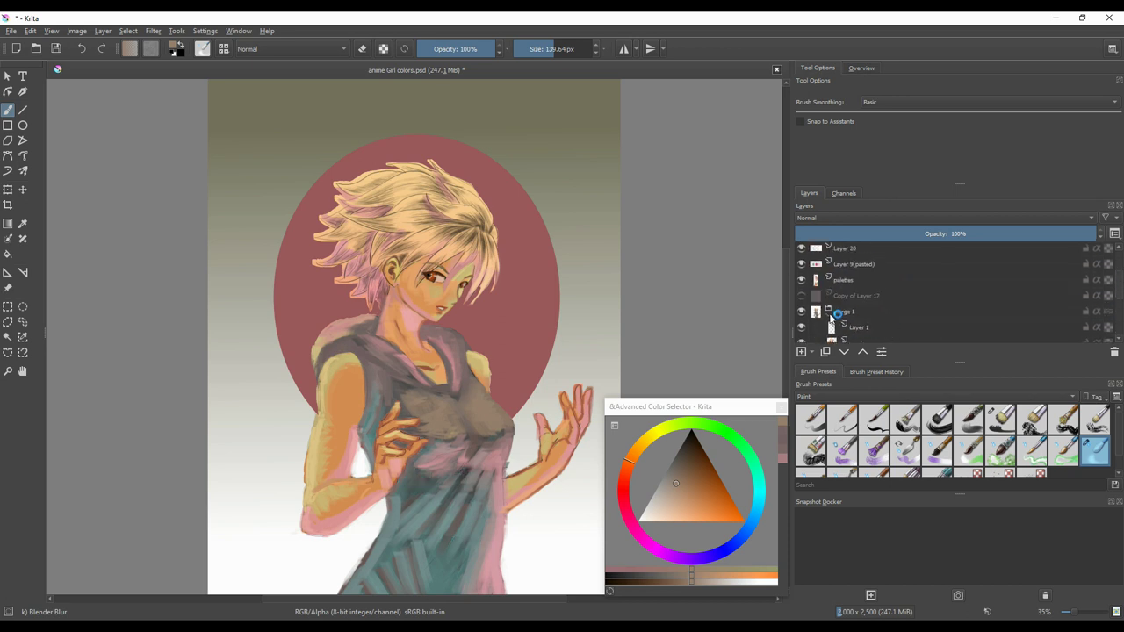
click(830, 315)
click(864, 317)
click(825, 354)
click(801, 328)
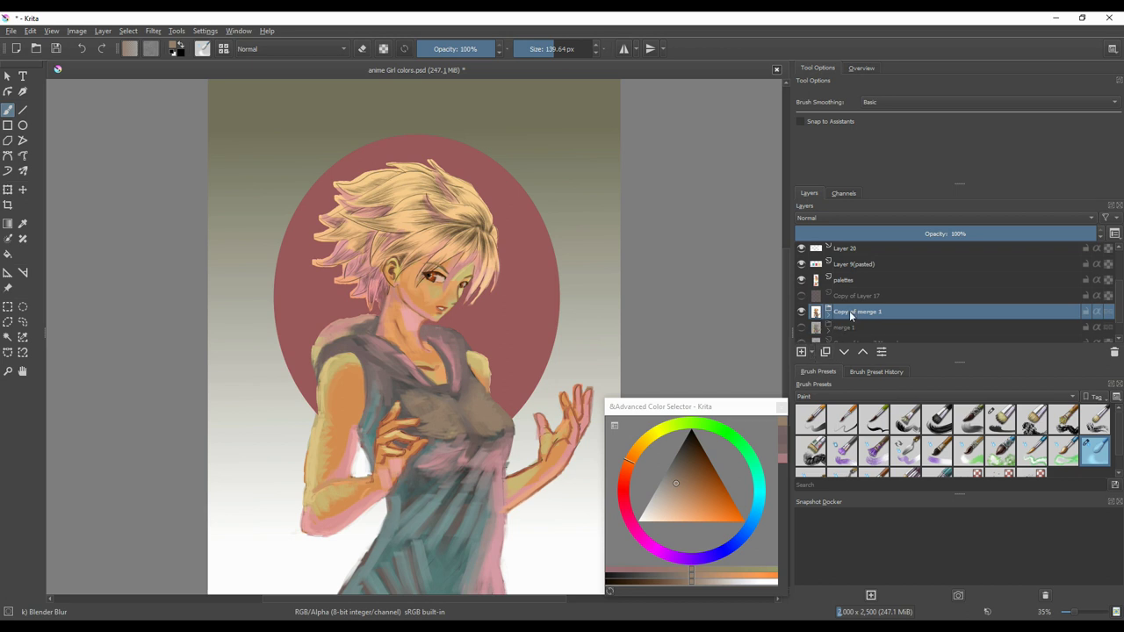
- Merge the copied group into a single layer and save the document
right_click(845, 312)
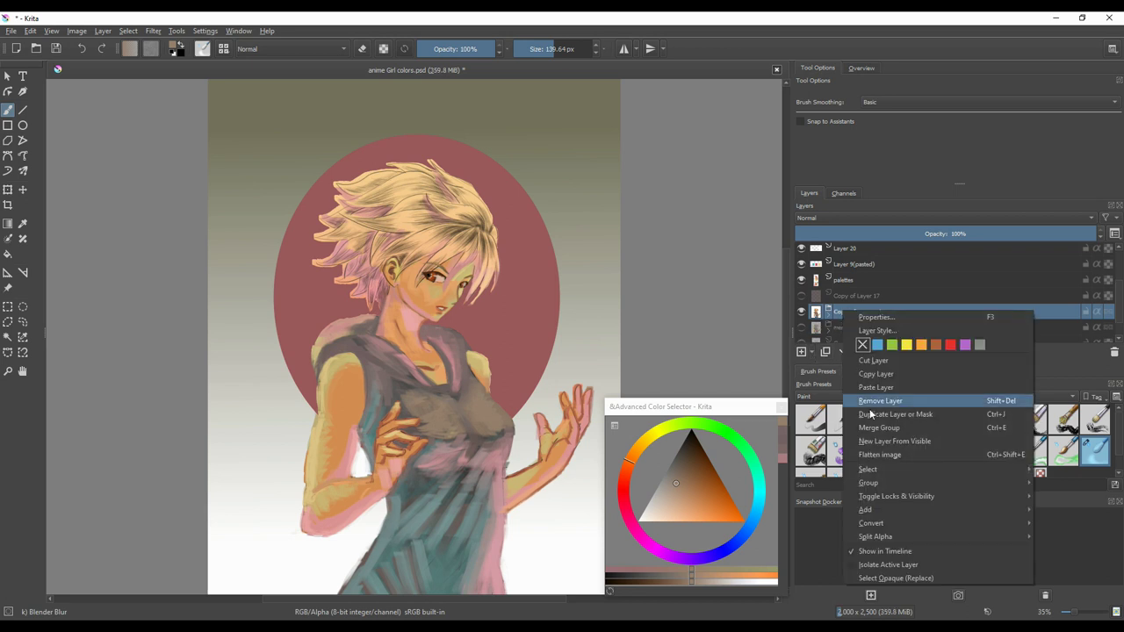
click(874, 427)
click(12, 31)
click(35, 93)
- Set the Blender Blur brush to 78.72 px and soften the teal strokes on the lower dress
drag(541, 48, 546, 49)
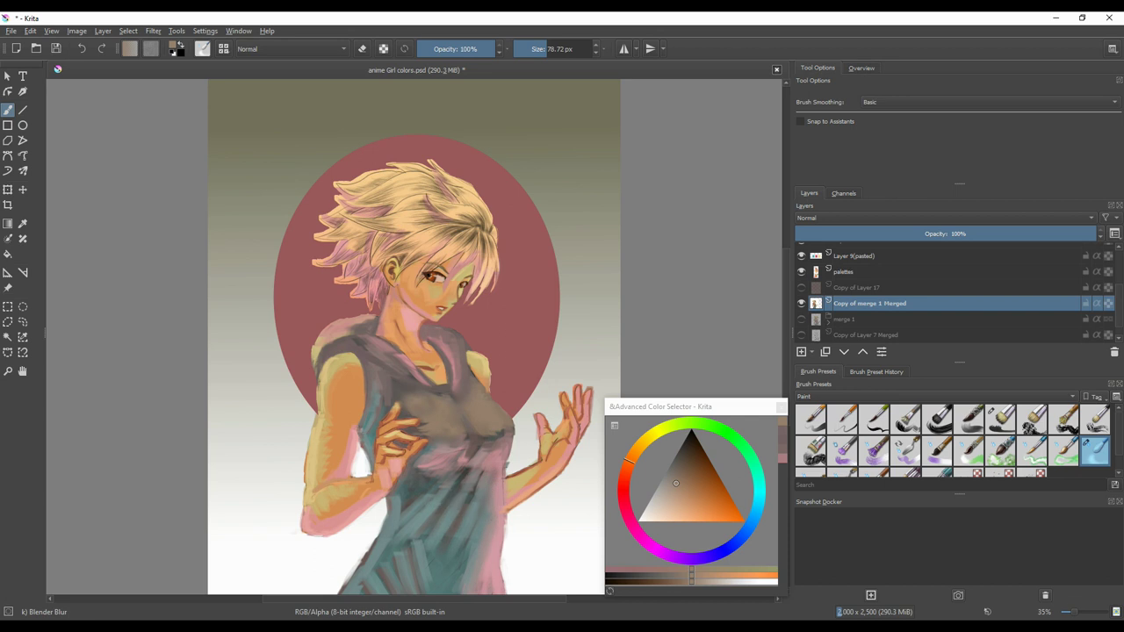
drag(375, 539, 359, 569)
scroll(413, 337, right, 1)
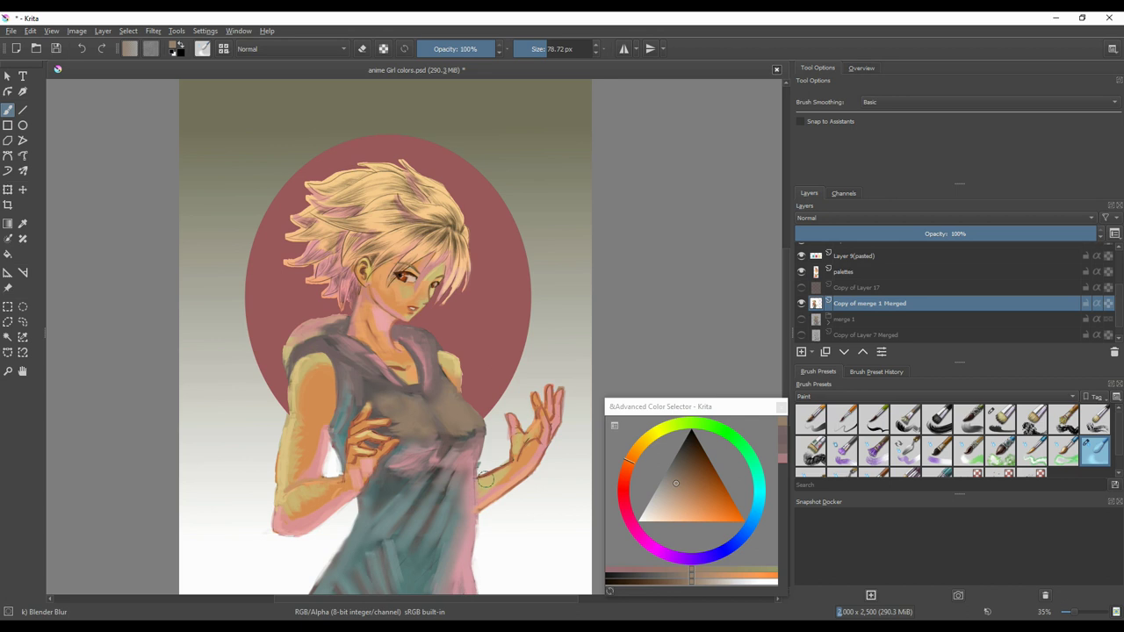
- Set the brush opacity to 40%, dab near the raised forearm, and undo the last blending stroke
click(448, 49)
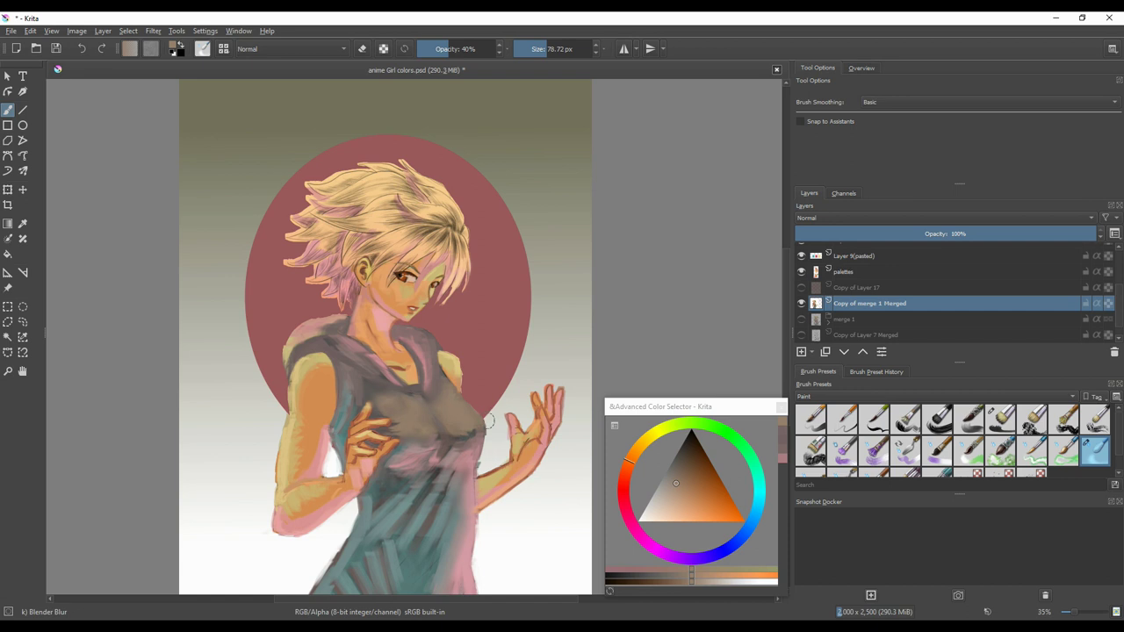
click(519, 458)
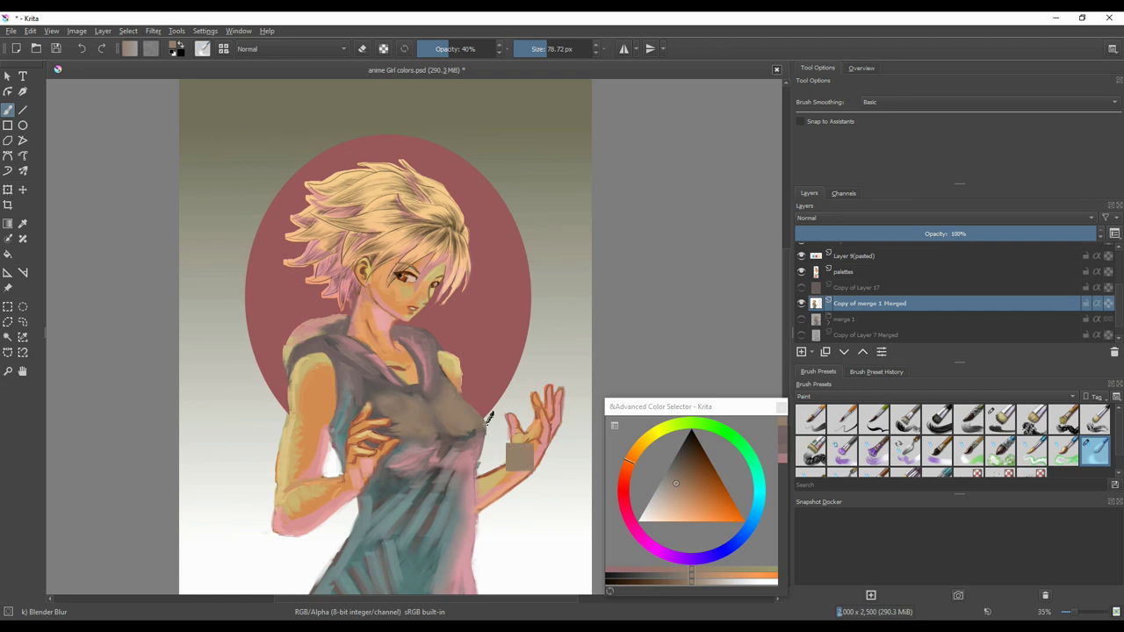
key(ctrl+z)
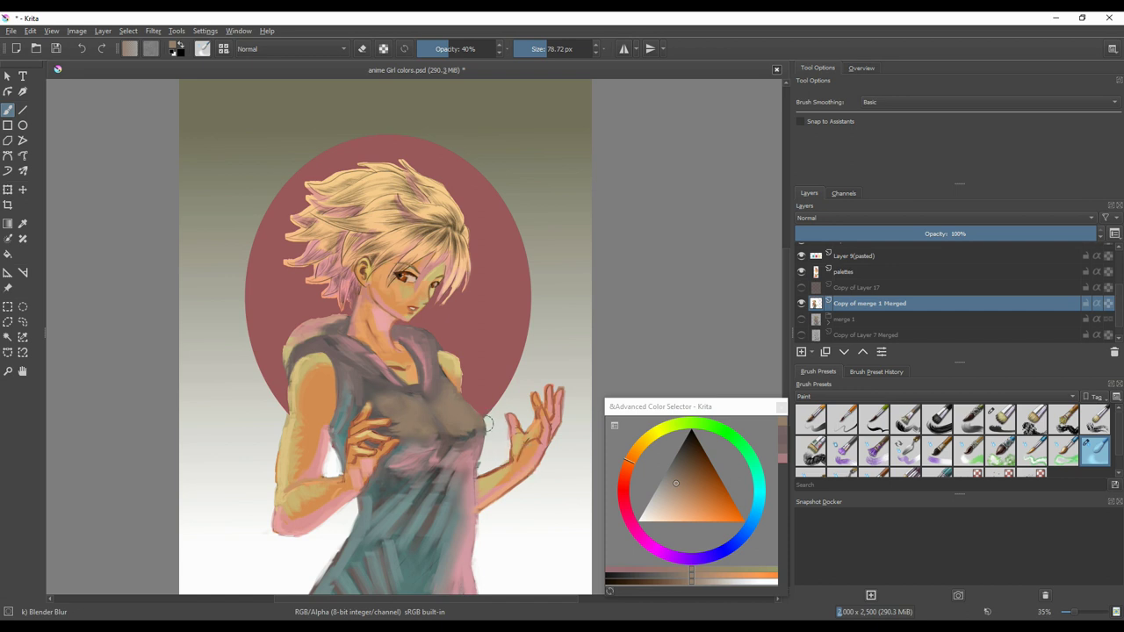
- Delete the blurred merged layer, show the merge 1 group, and merge a fresh duplicate of it into one layer
click(1115, 352)
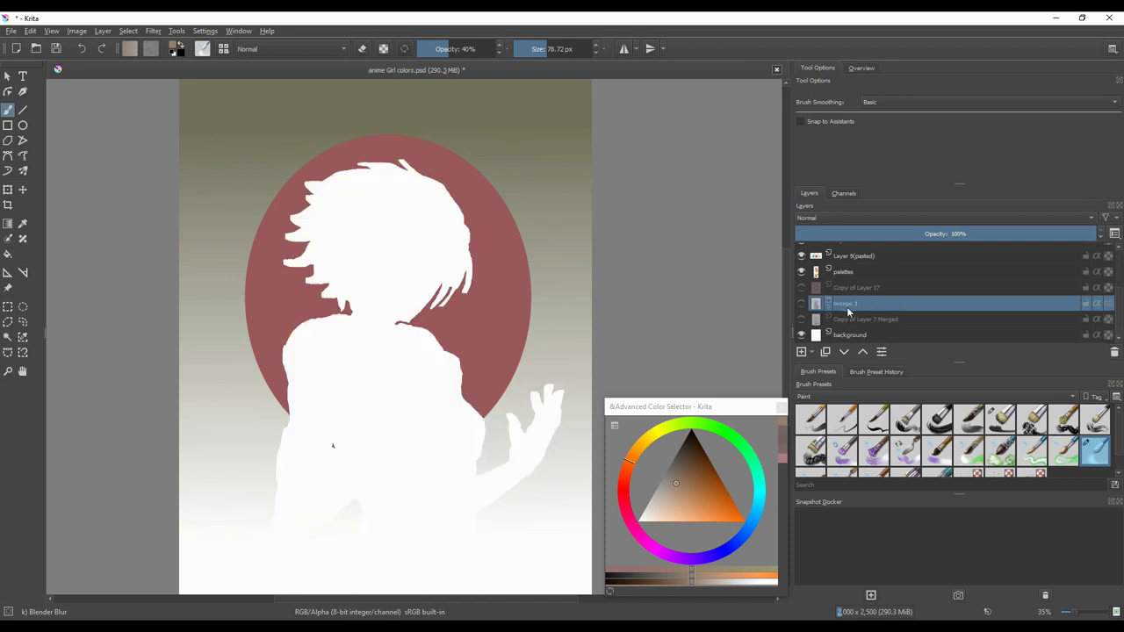
click(801, 303)
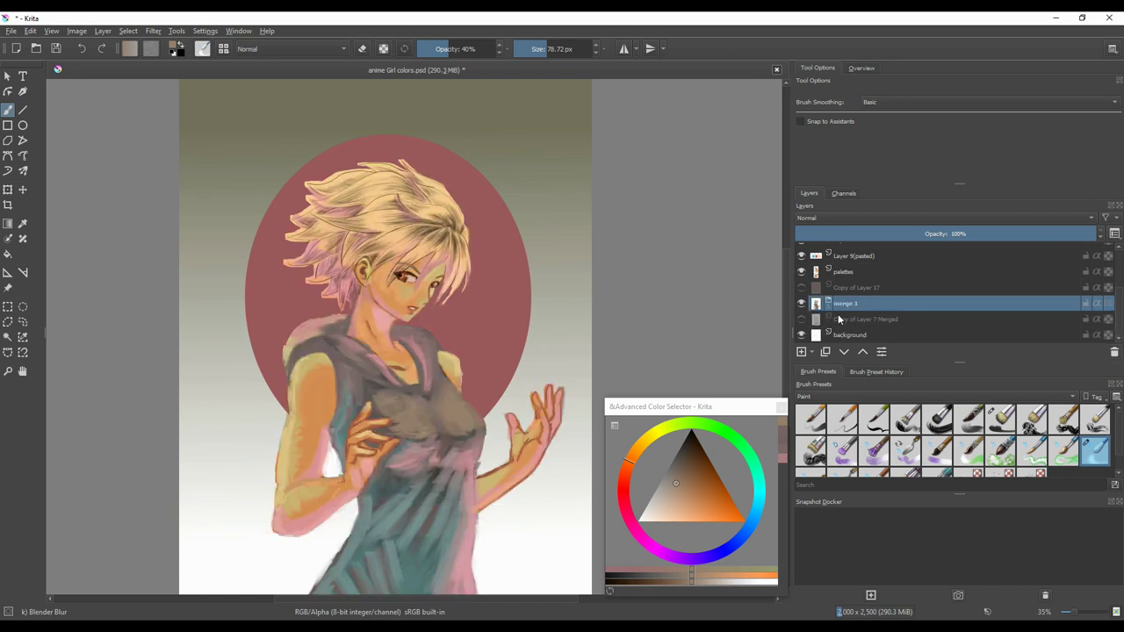
click(825, 352)
right_click(856, 303)
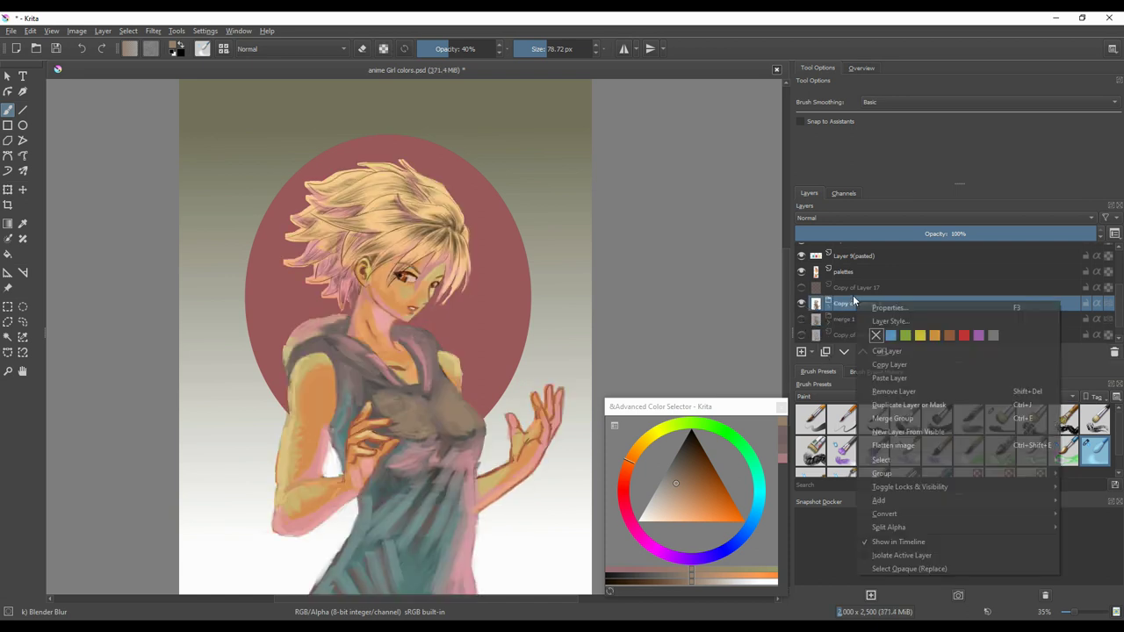
click(900, 422)
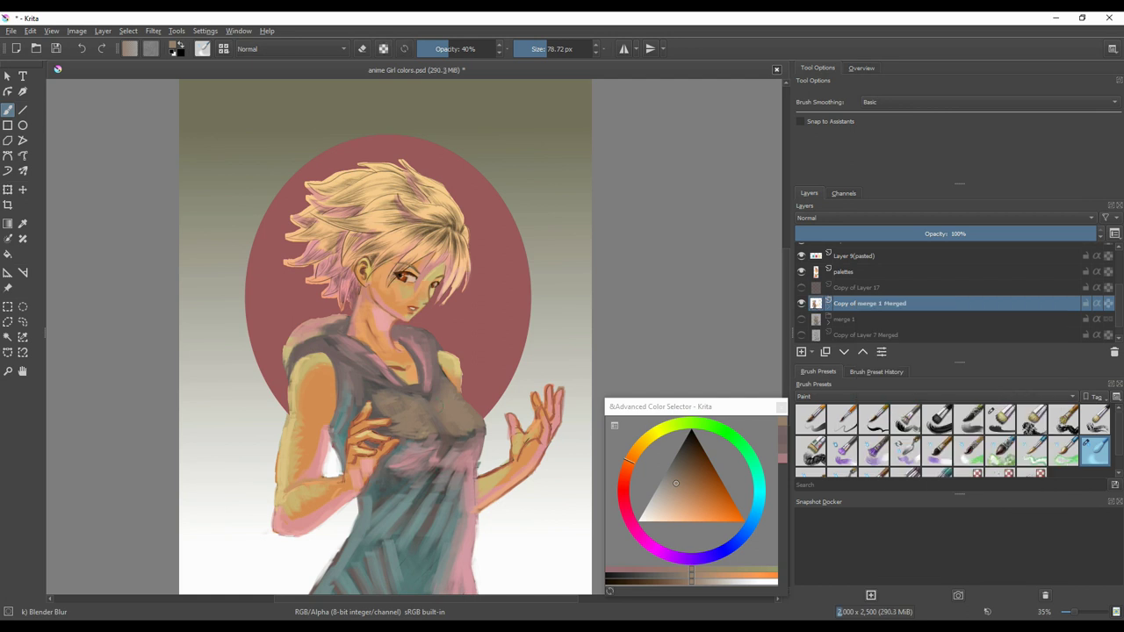
- Smear the teal strokes of the lower dress with the Blender Knife Edge brush at 127.84 px
click(442, 50)
scroll(1010, 426, down, 2)
click(811, 462)
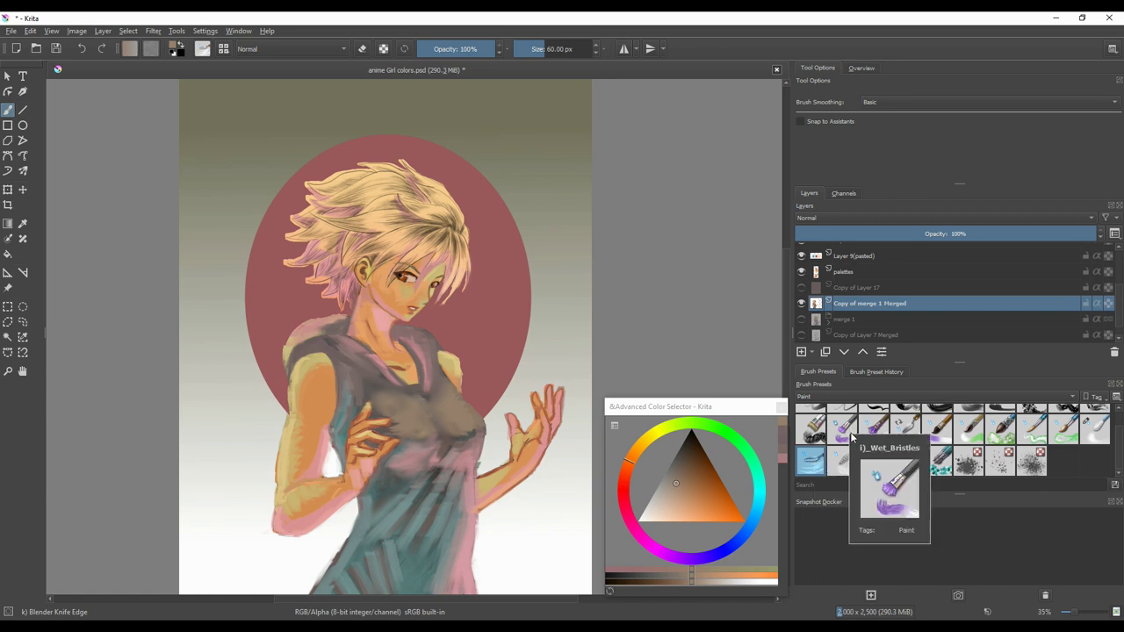
click(551, 48)
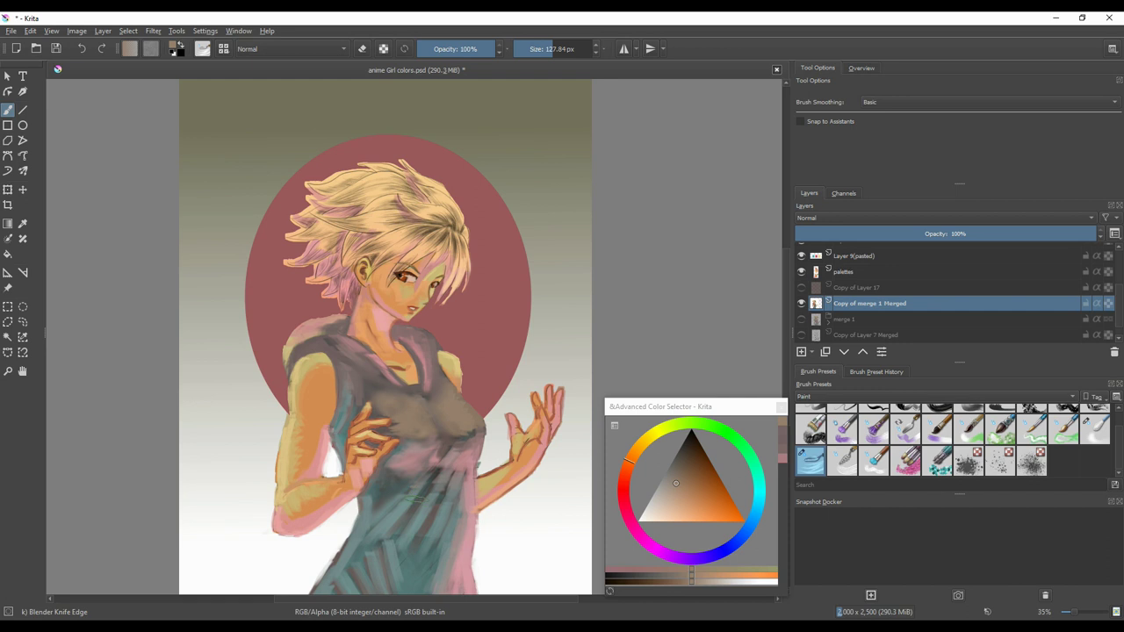
mouse_move(388, 524)
mouse_down()
mouse_move(427, 481)
mouse_move(376, 511)
mouse_move(355, 559)
mouse_up()
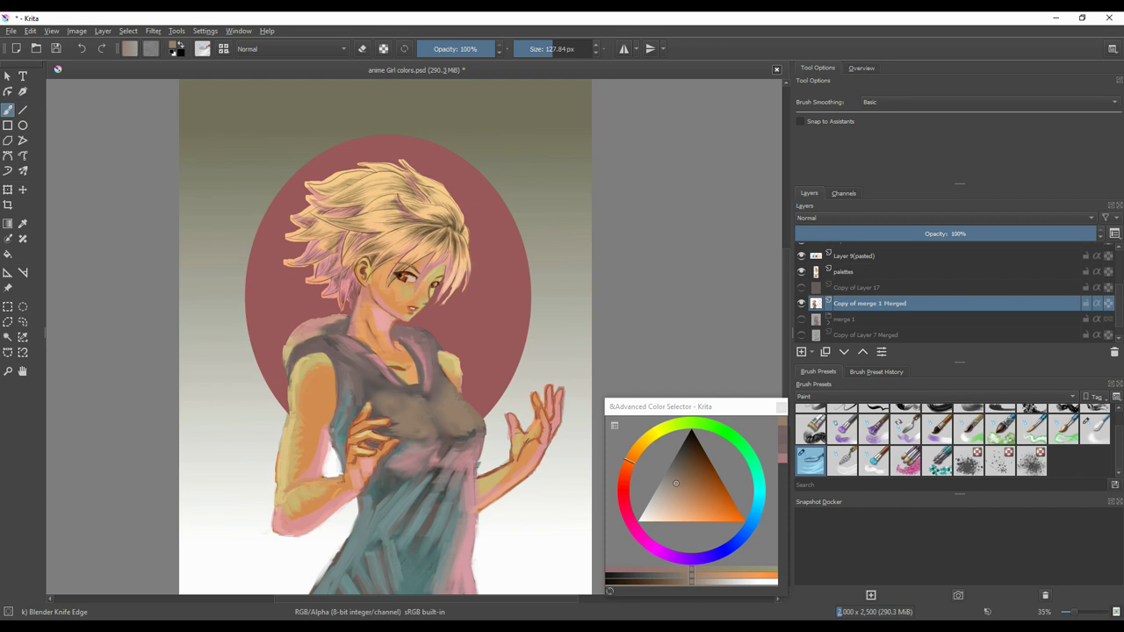
mouse_move(417, 532)
mouse_down()
mouse_move(406, 562)
mouse_move(419, 572)
mouse_up()
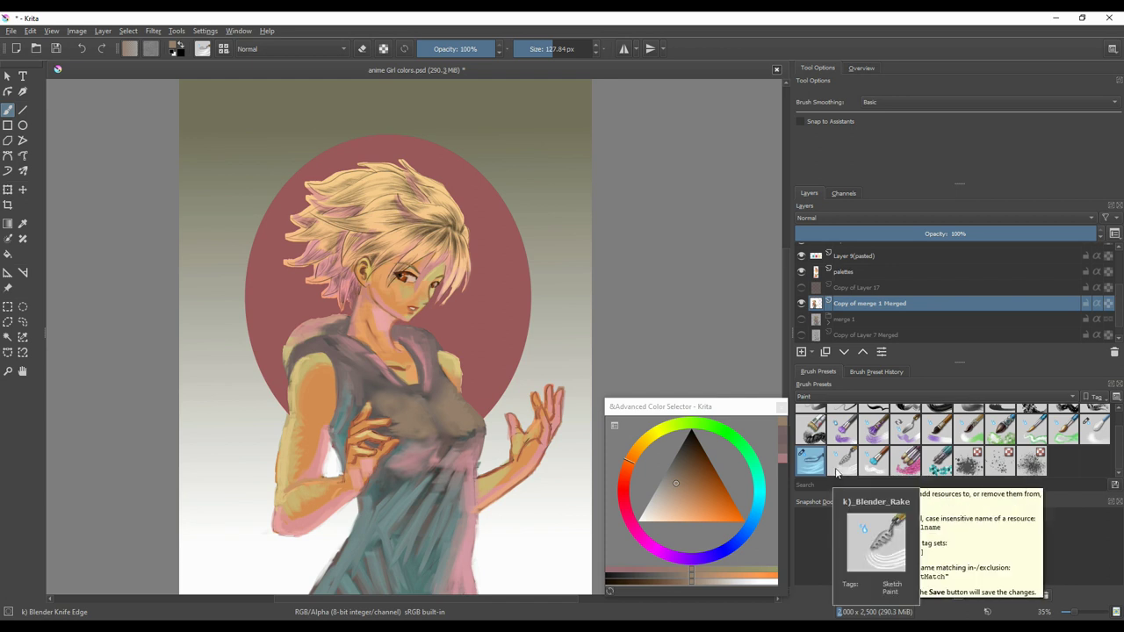
- Blend the dress strokes and the shoulder of the hood with the Blender Rake brush at 120 px
click(837, 470)
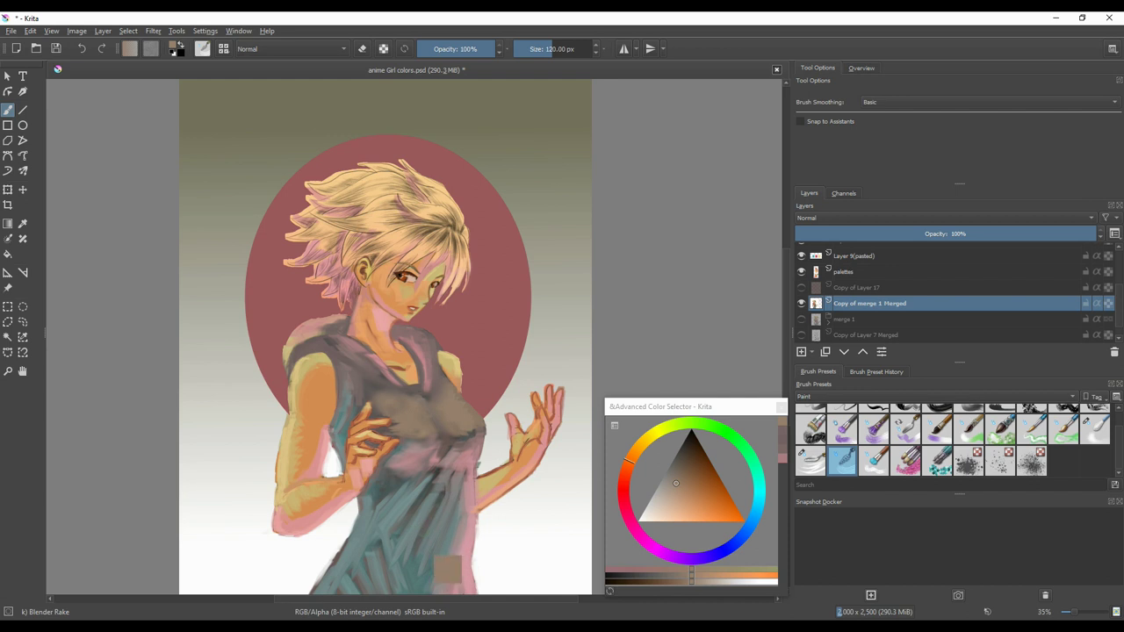
drag(369, 553, 383, 590)
mouse_move(370, 542)
mouse_down()
mouse_move(359, 592)
mouse_move(336, 598)
mouse_up()
mouse_move(391, 518)
mouse_down()
mouse_move(383, 543)
mouse_move(392, 531)
mouse_up()
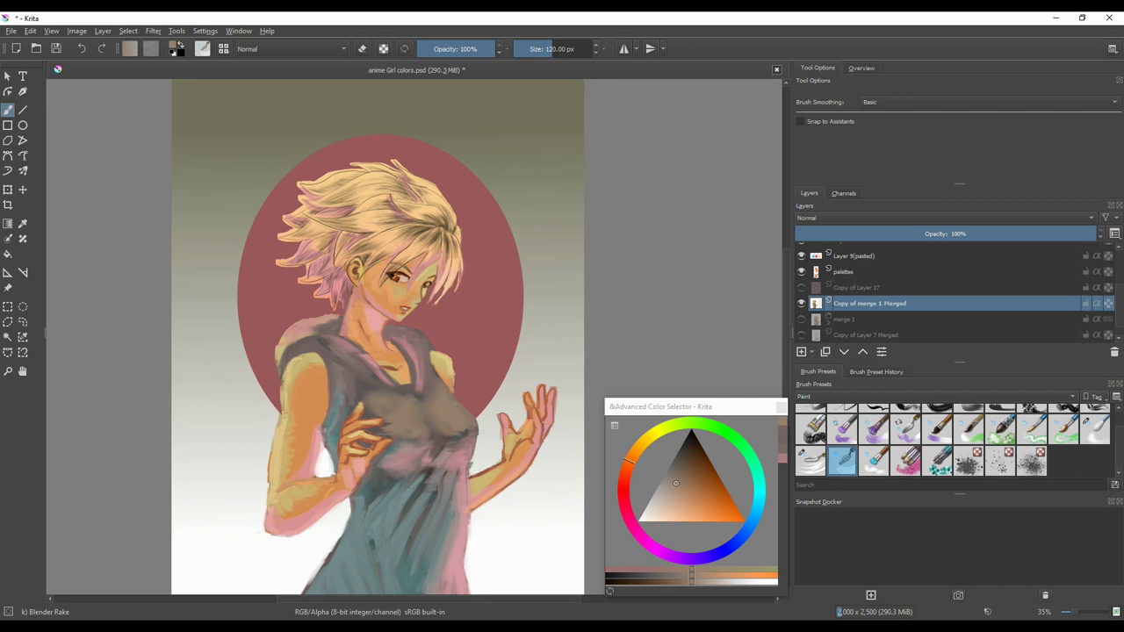
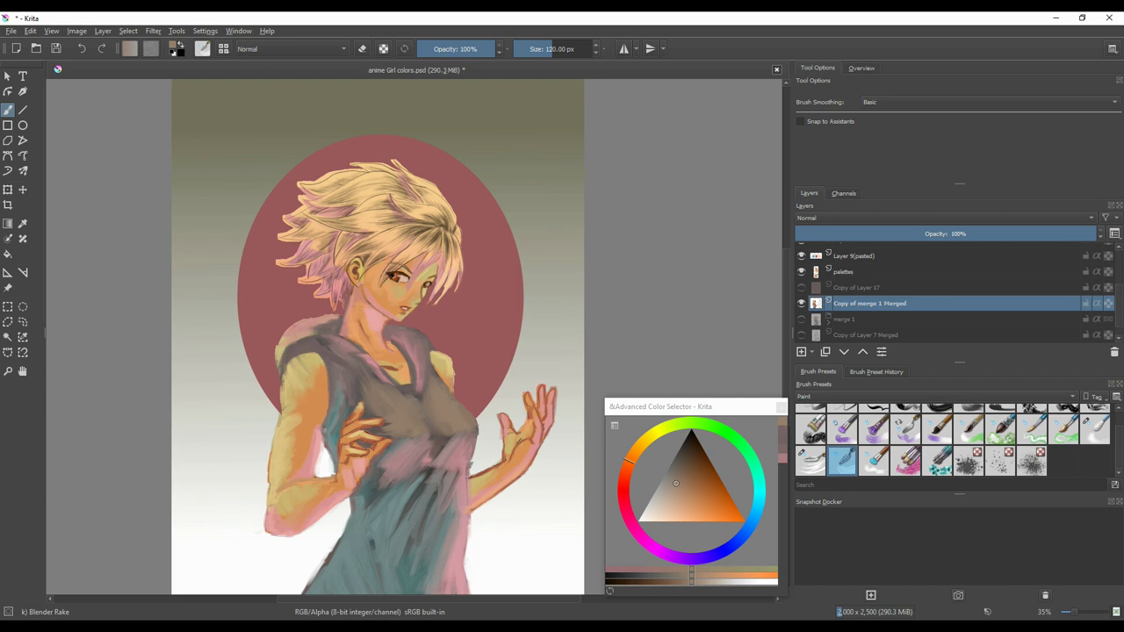
drag(294, 337, 327, 320)
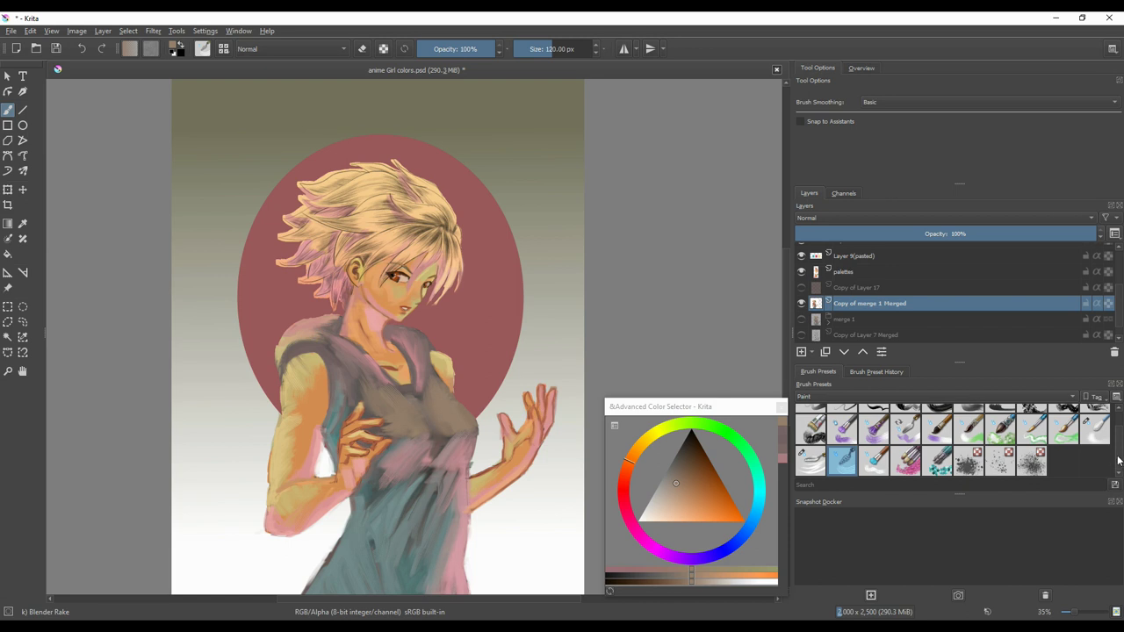
- Paint over the cheek in sampled orange with the Bristles-5 Flat brush at 30 px and 27% opacity
scroll(1115, 461, up, 1)
click(1001, 420)
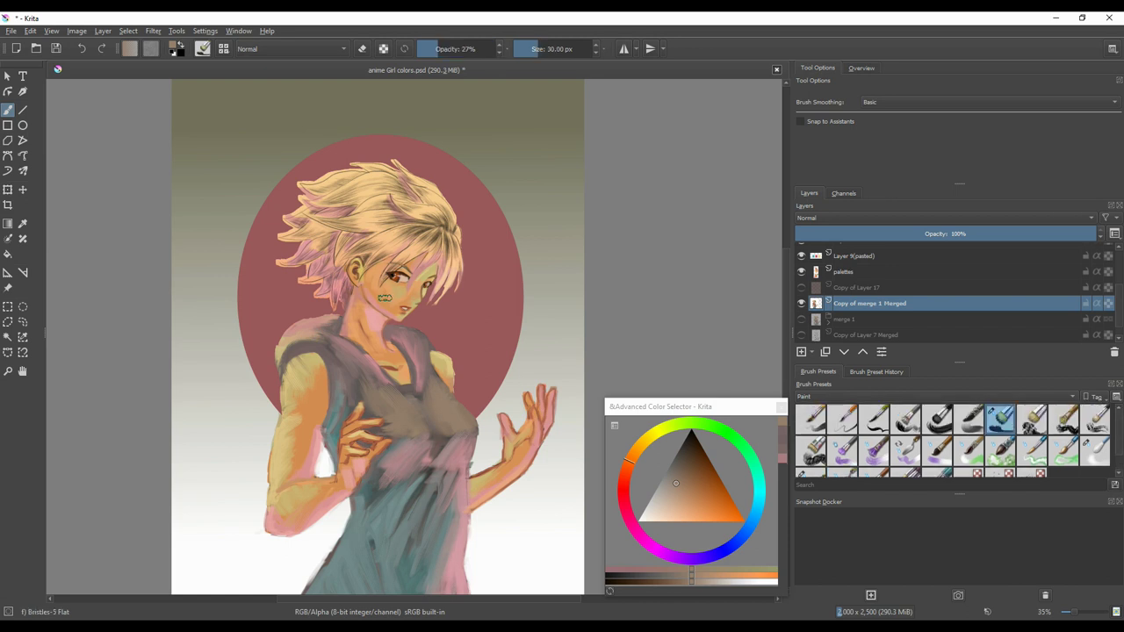
ctrl+click(386, 297)
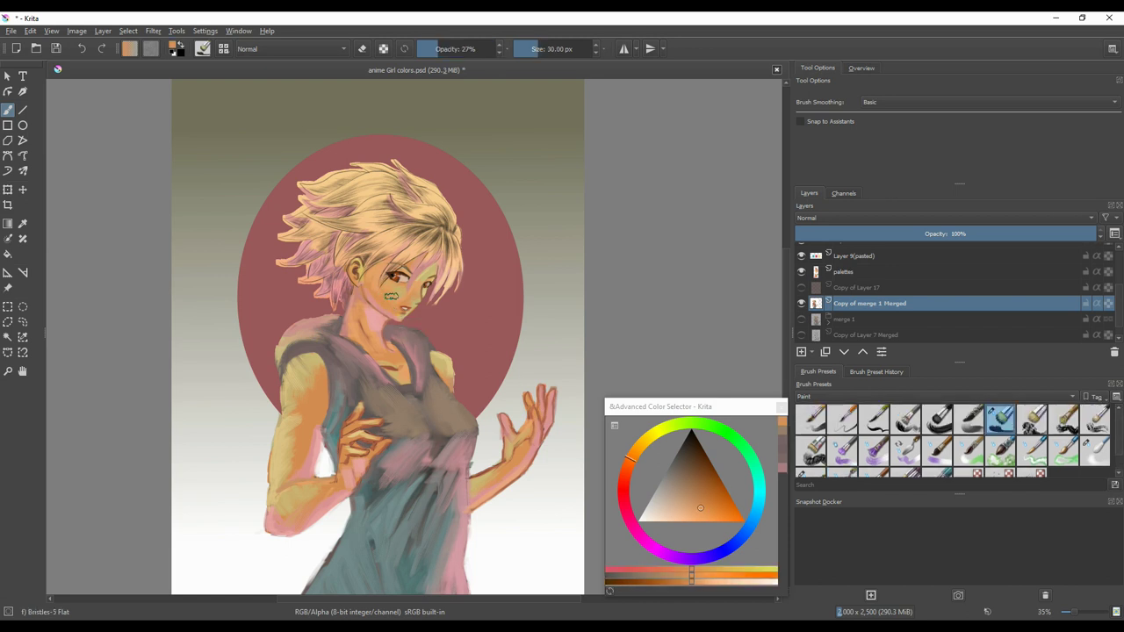
ctrl+click(387, 297)
ctrl+click(387, 296)
drag(387, 298, 390, 302)
ctrl+click(384, 299)
- Set the brush opacity to 48% and touch up the gap between arm and torso with sampled white and skin colors
click(455, 51)
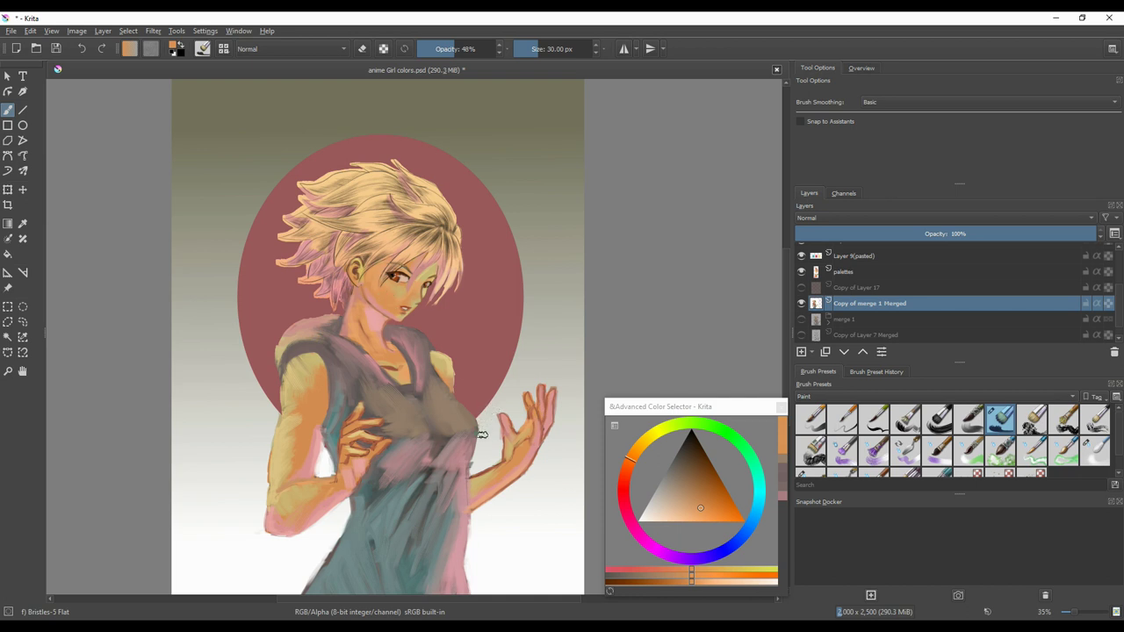
ctrl+click(322, 460)
mouse_move(321, 447)
mouse_down()
mouse_move(316, 466)
mouse_move(322, 443)
mouse_move(333, 470)
mouse_up()
ctrl+click(328, 436)
ctrl+click(321, 453)
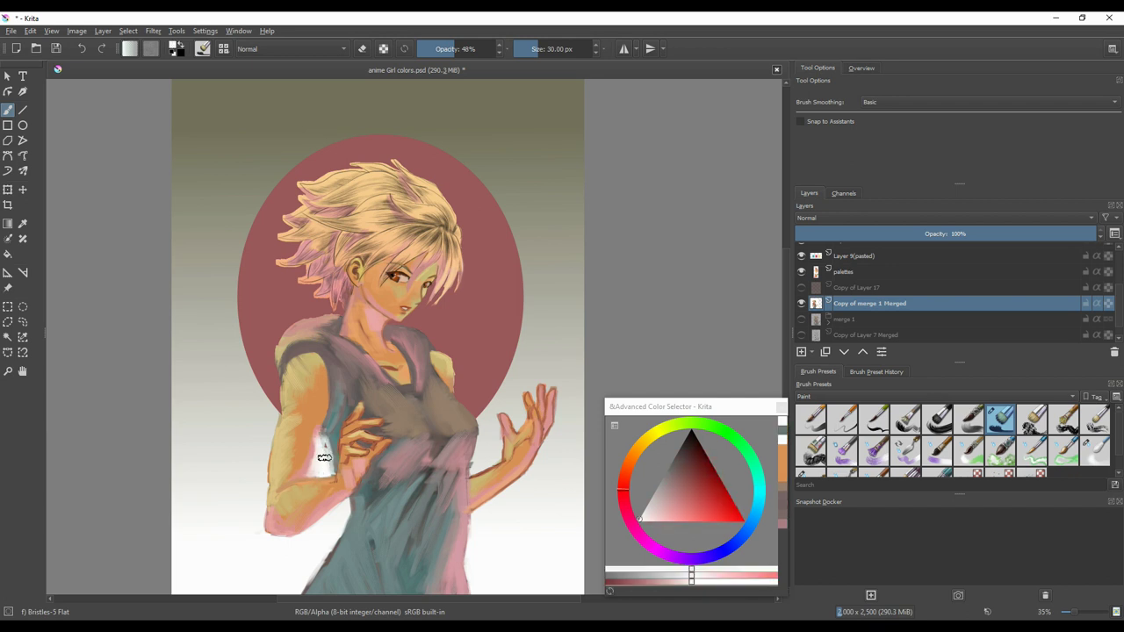
ctrl+click(315, 433)
drag(308, 461, 311, 479)
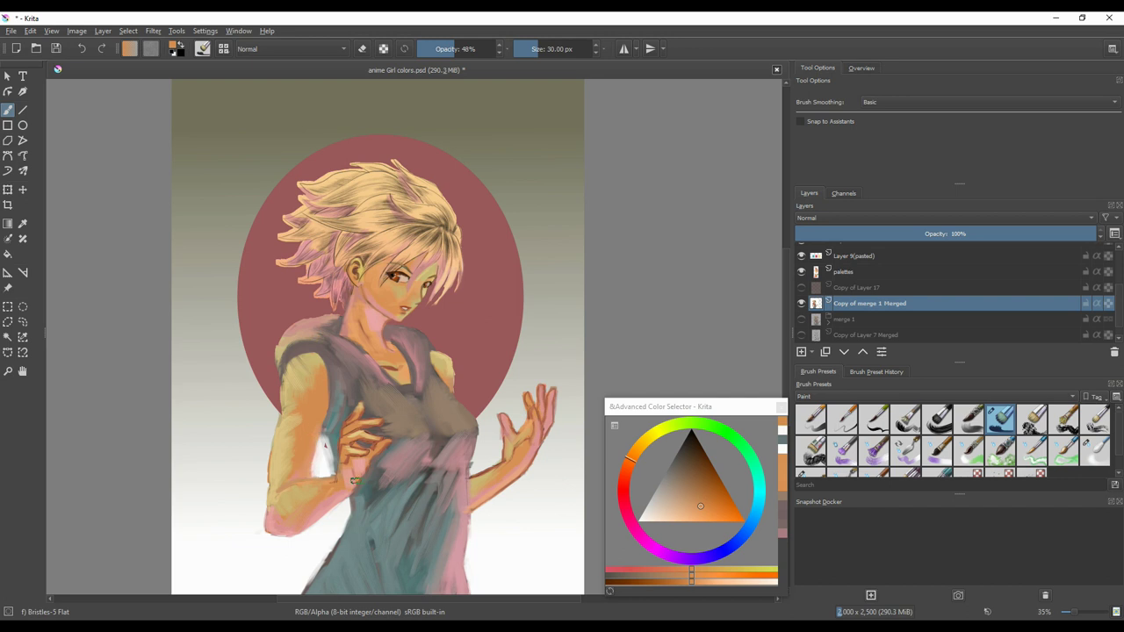
- On Layer 23, paint sampled colors along the inner arm beside the gap and over the dress below the chest
scroll(948, 298, up, 3)
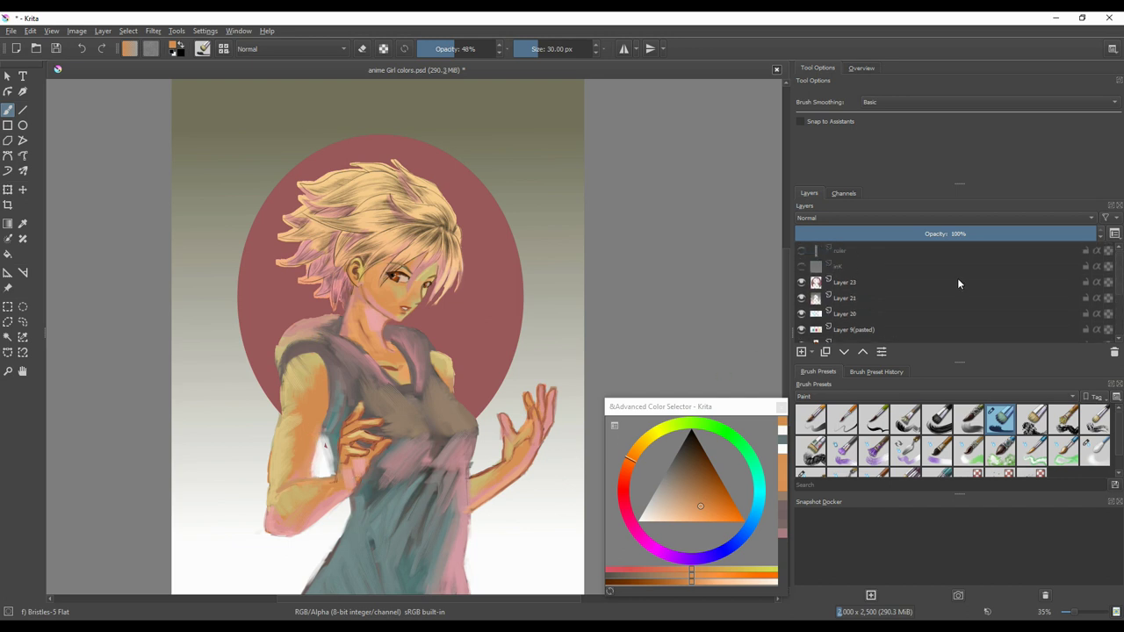
click(955, 282)
ctrl+click(326, 446)
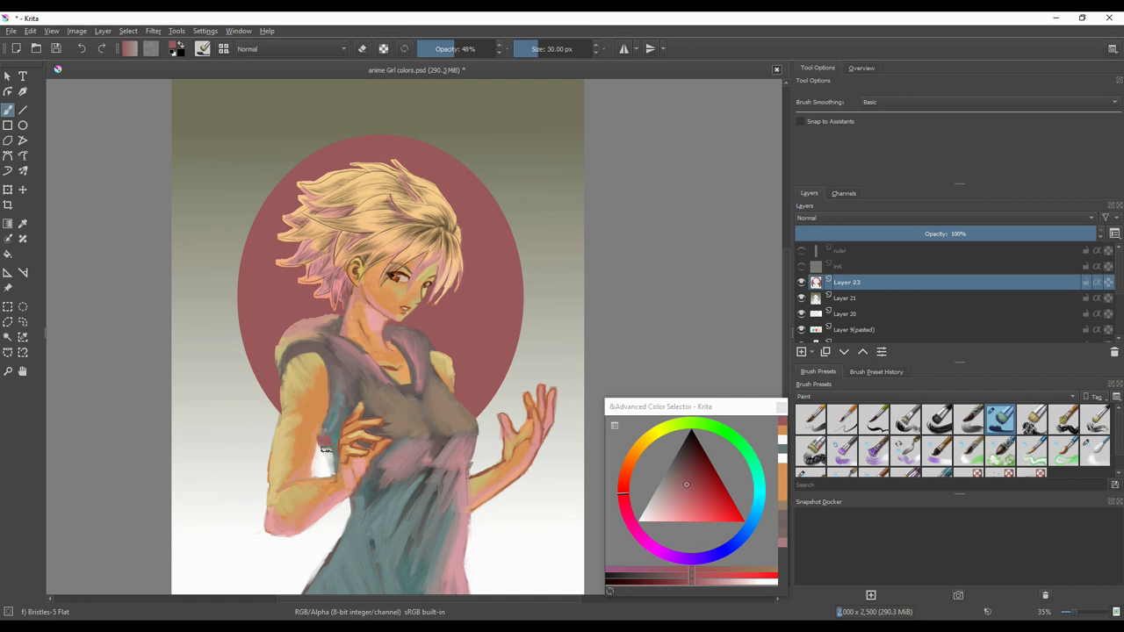
ctrl+click(311, 428)
drag(307, 436, 319, 440)
ctrl+click(391, 446)
drag(392, 453, 378, 470)
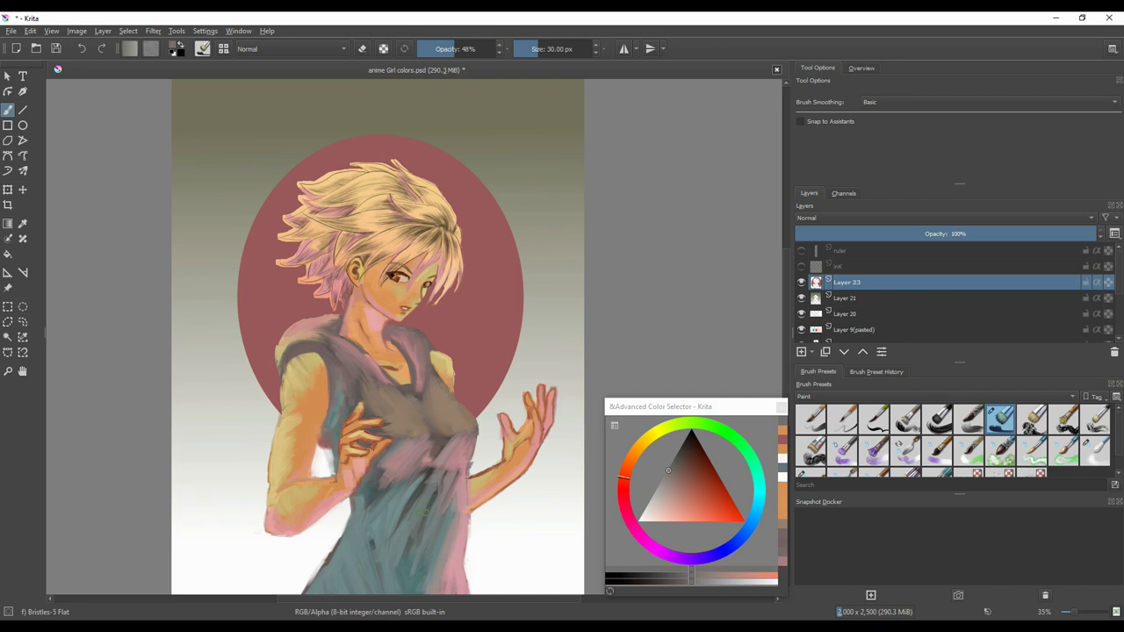
ctrl+click(445, 550)
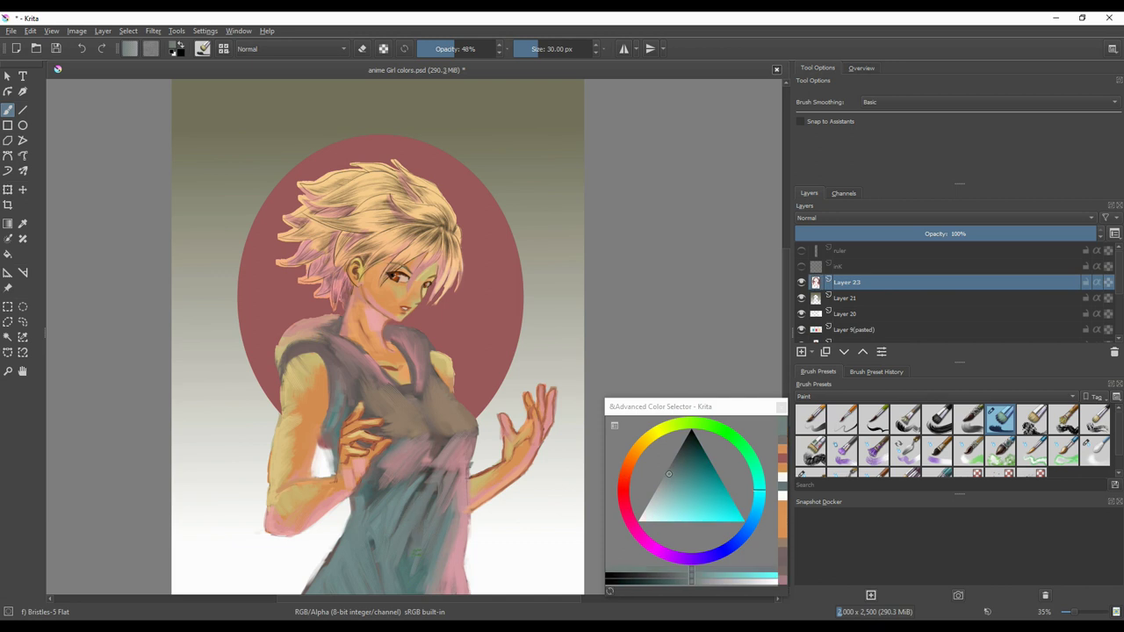
ctrl+click(430, 499)
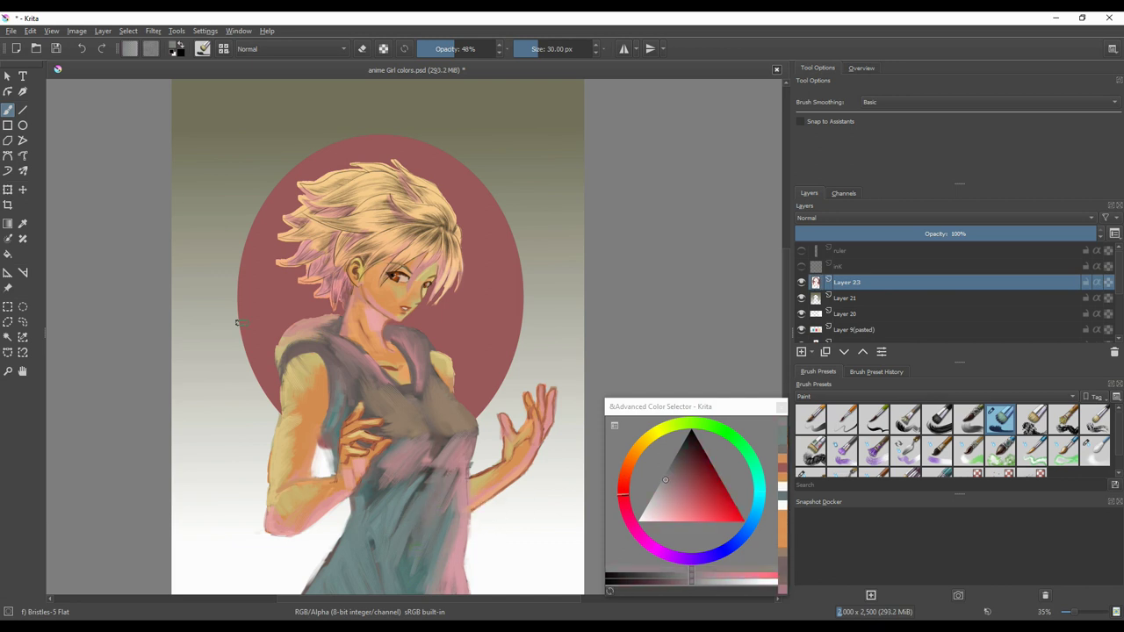
- Save the painting as a PNG image named anime Girl colors 00.png
click(12, 33)
click(46, 100)
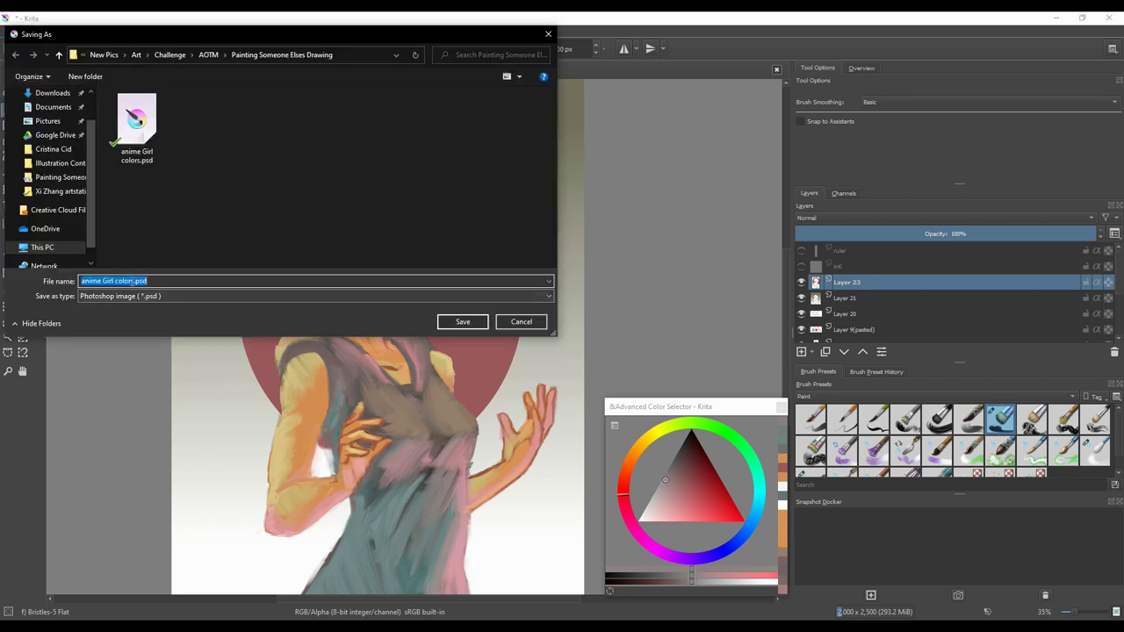
click(132, 281)
text(00)
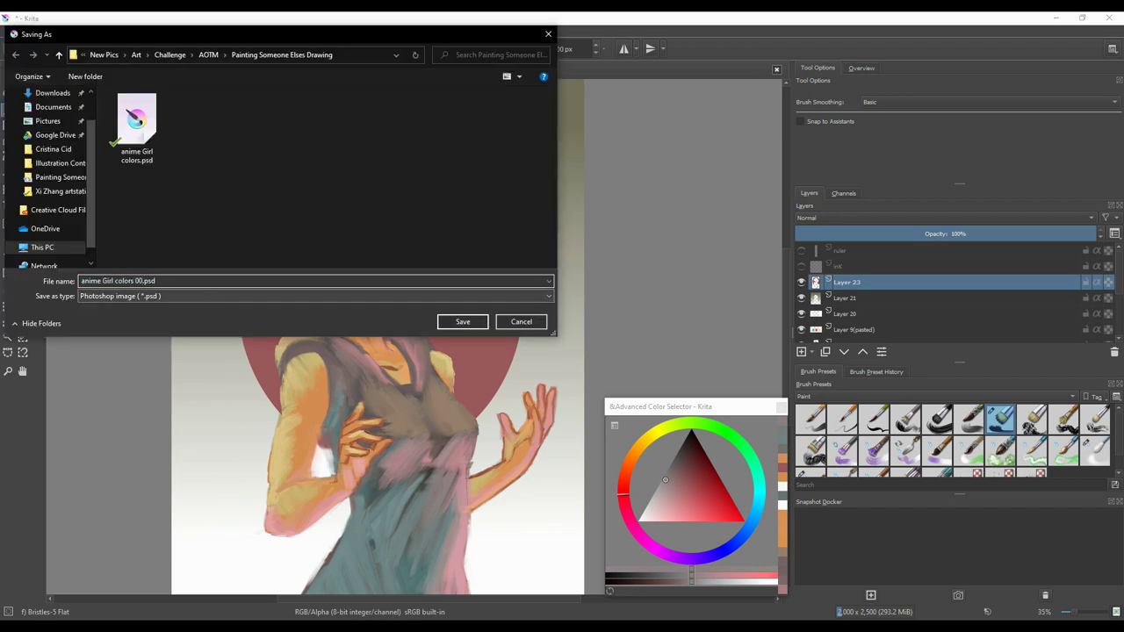
click(222, 299)
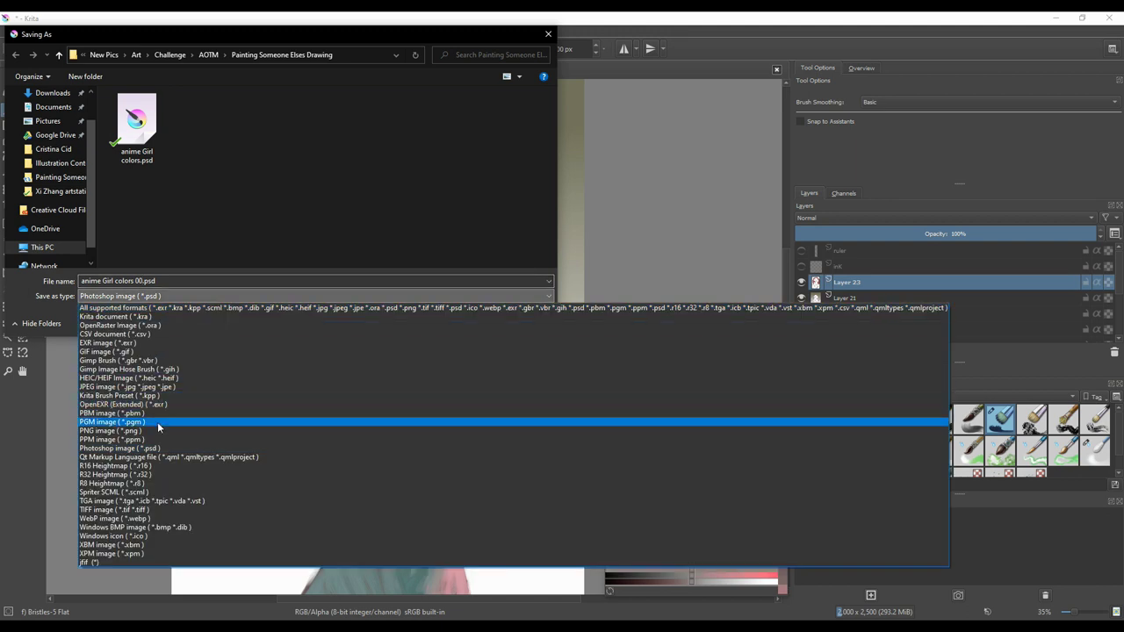
click(157, 430)
click(463, 321)
click(713, 503)
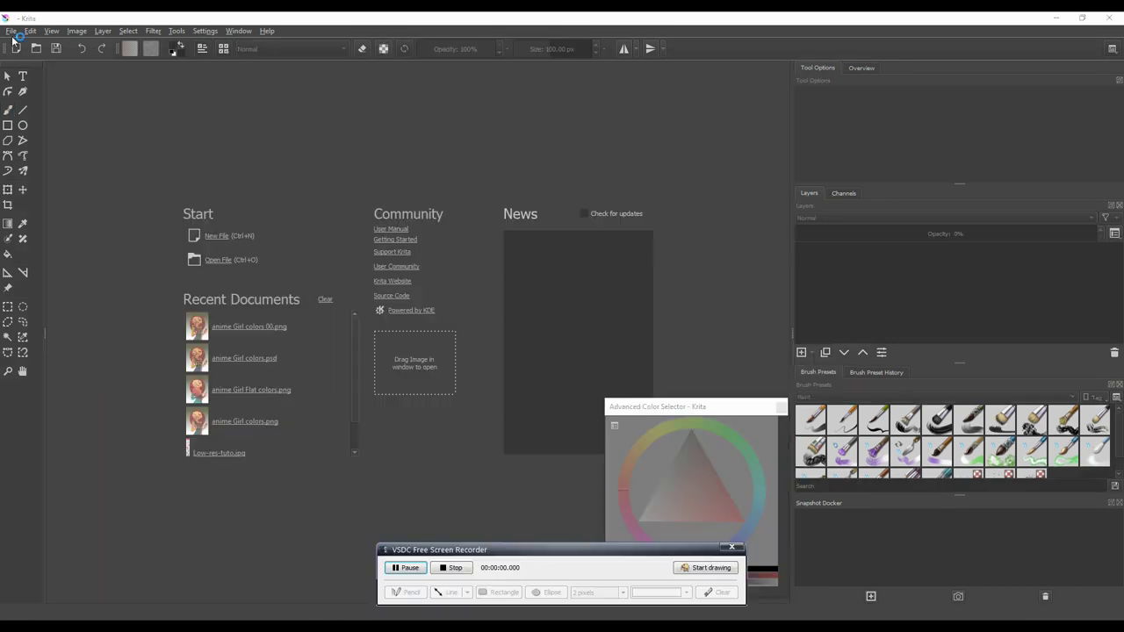
- Open anime Girl colors 01.png and duplicate its layer
click(584, 627)
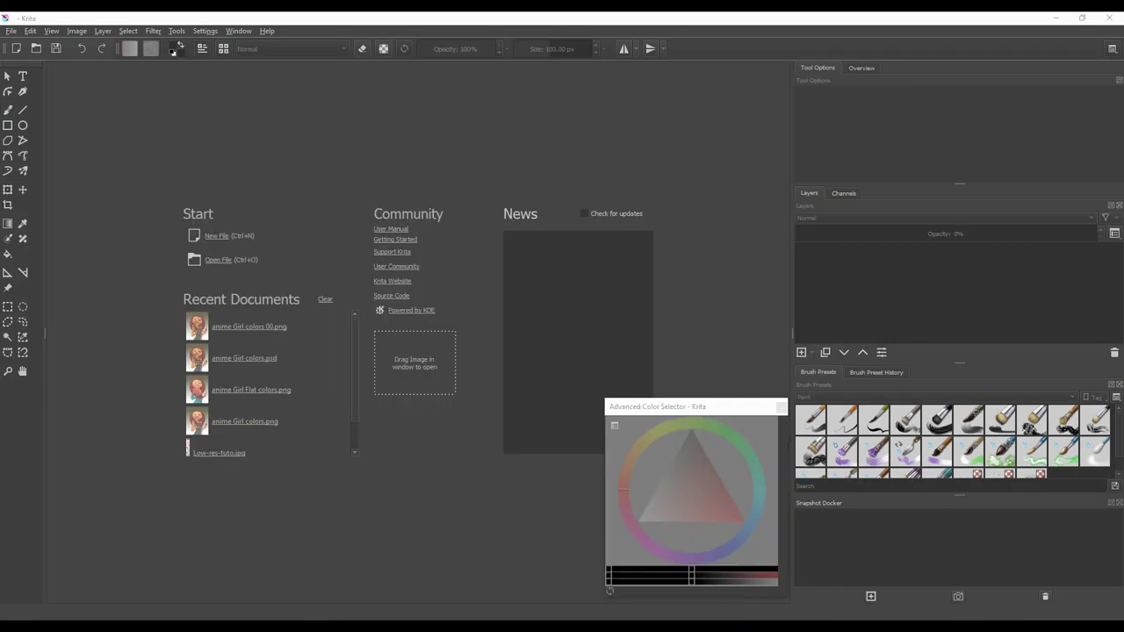
click(12, 32)
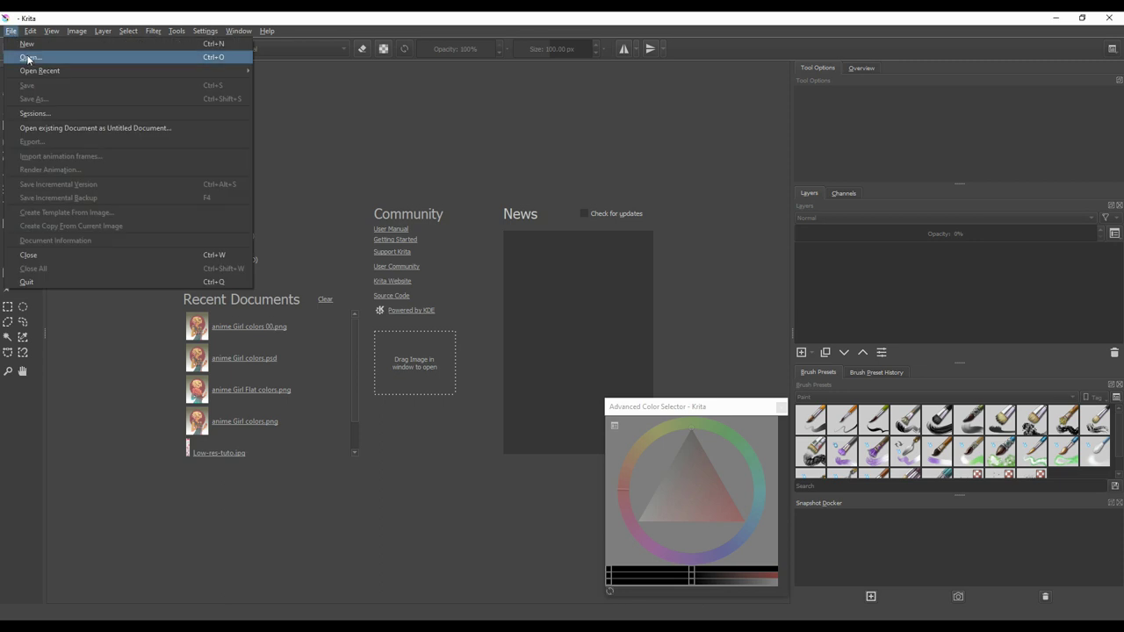
click(32, 60)
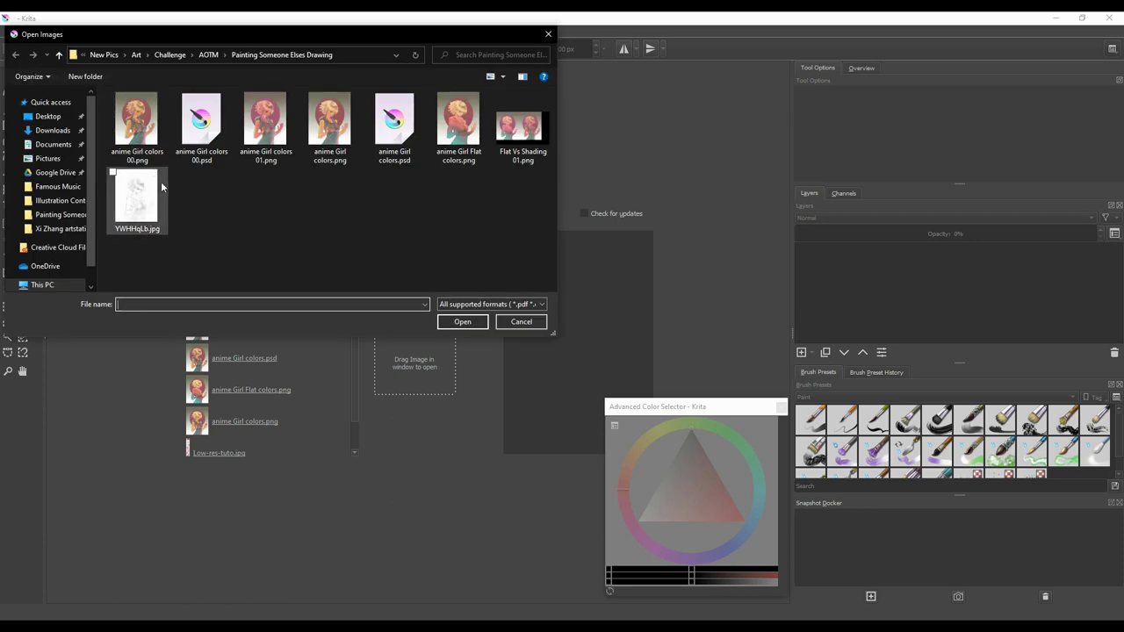
double_click(268, 127)
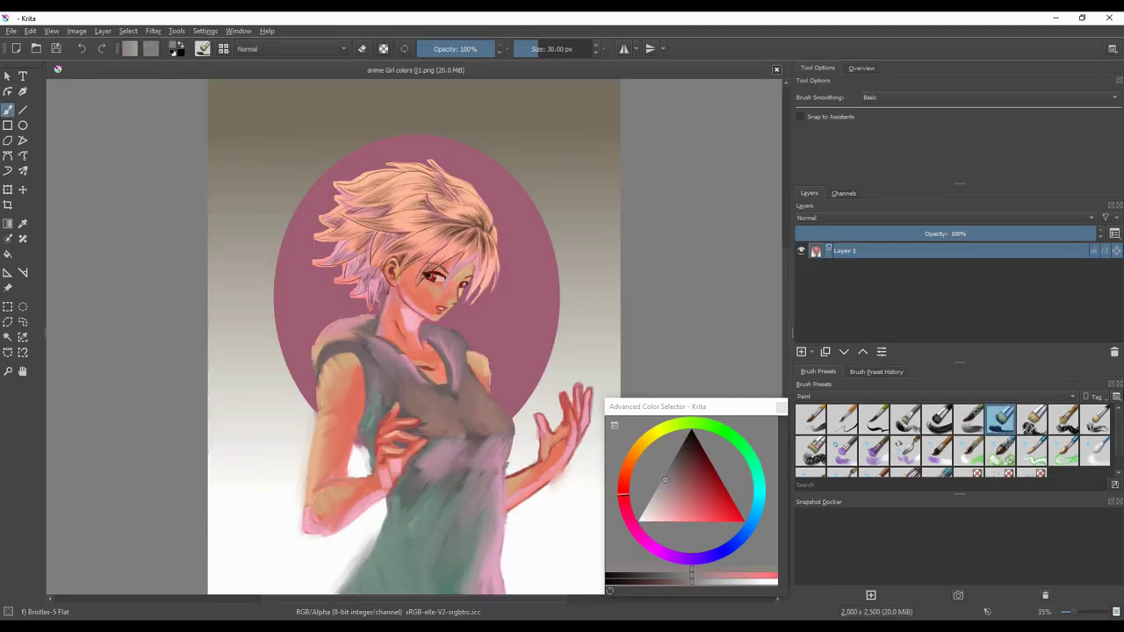
click(825, 352)
- Blend the figure on the duplicated layer with the Blender Textured Soft brush at 82.94 px and 29.30 px
scroll(1079, 447, down, 1)
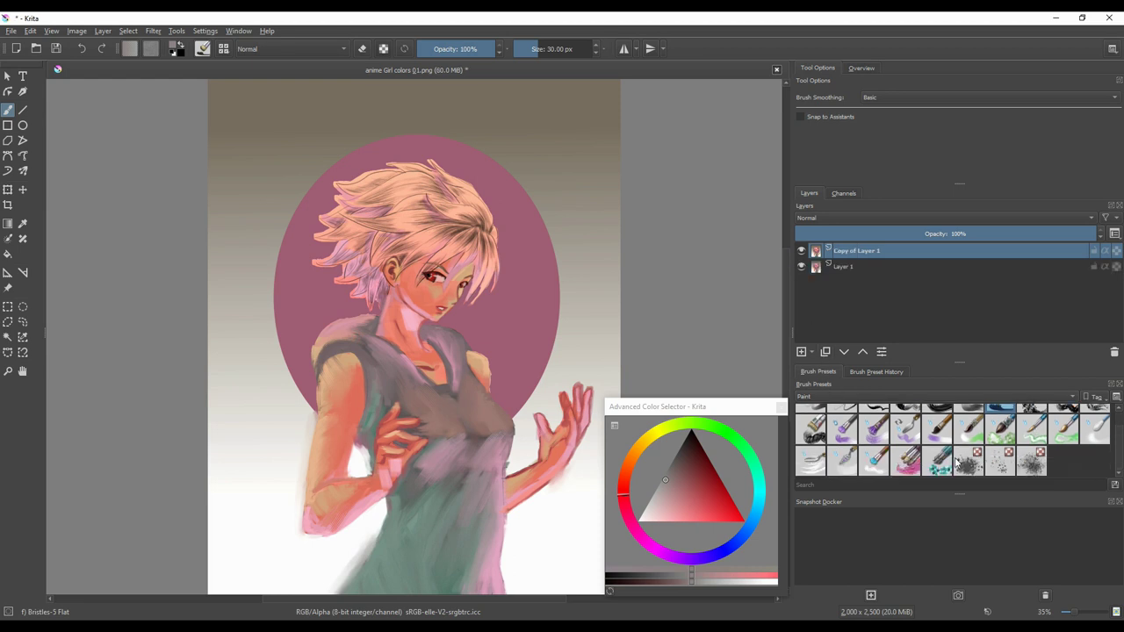
click(1001, 436)
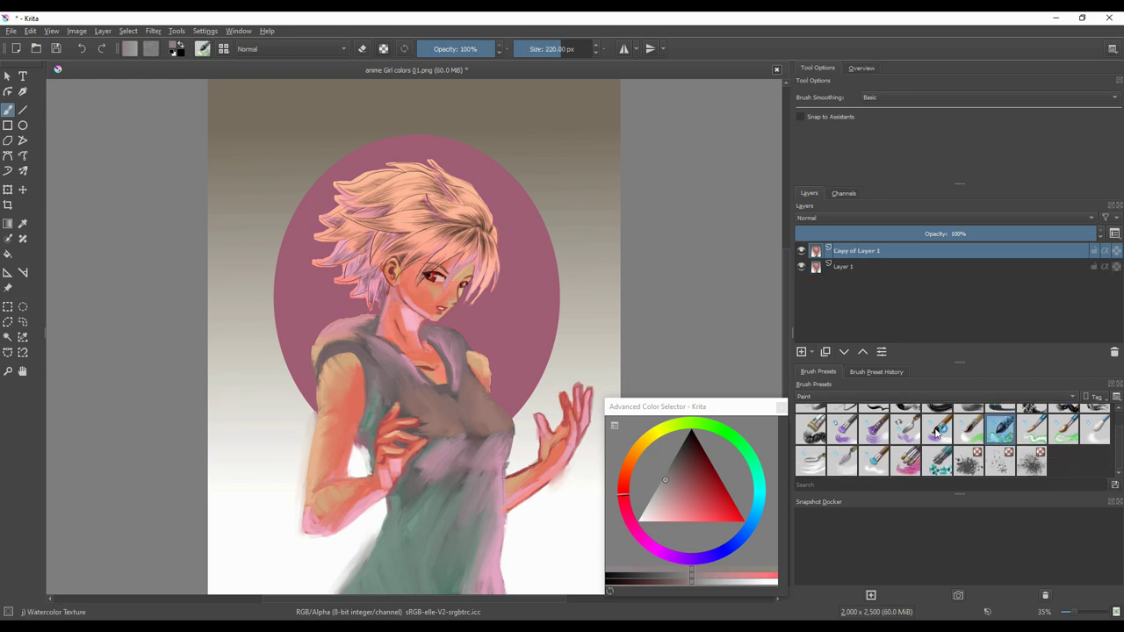
click(881, 466)
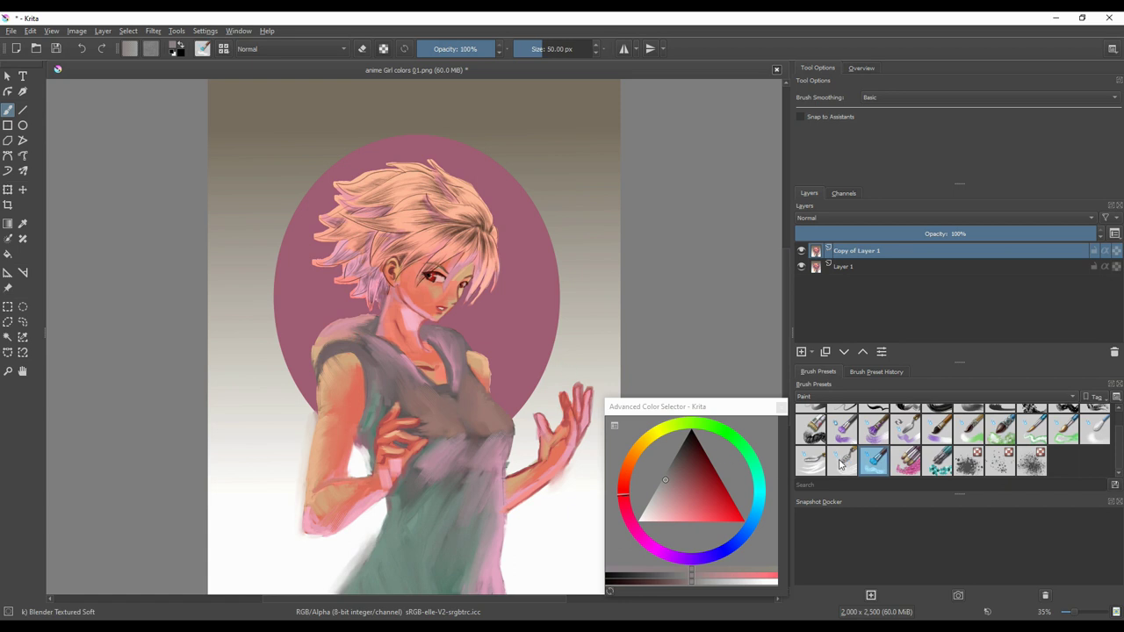
mouse_move(875, 466)
click(549, 49)
ctrl+click(479, 372)
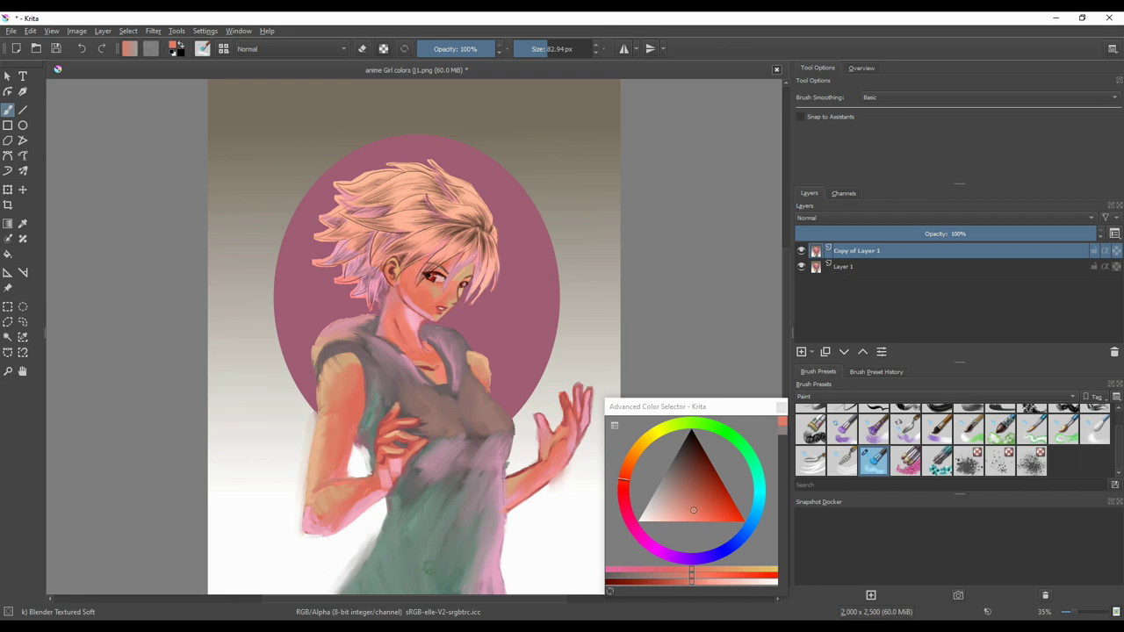
click(536, 48)
- Save the image as anime Girl colors 02.png with the shown PNG options and close it
click(11, 31)
click(49, 101)
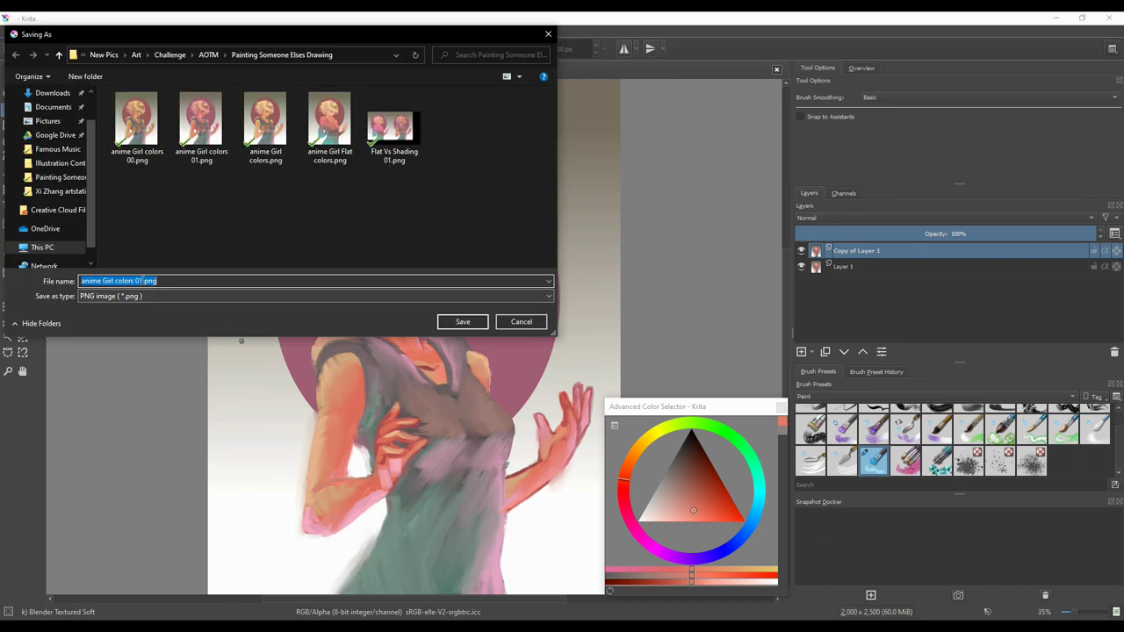
key(Return)
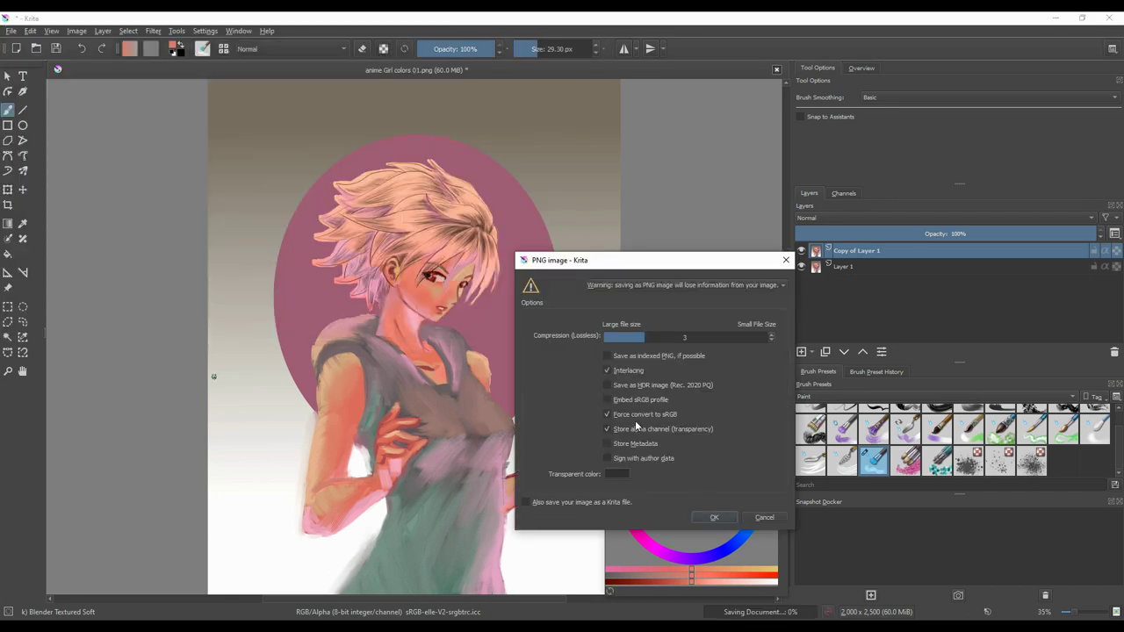
click(711, 517)
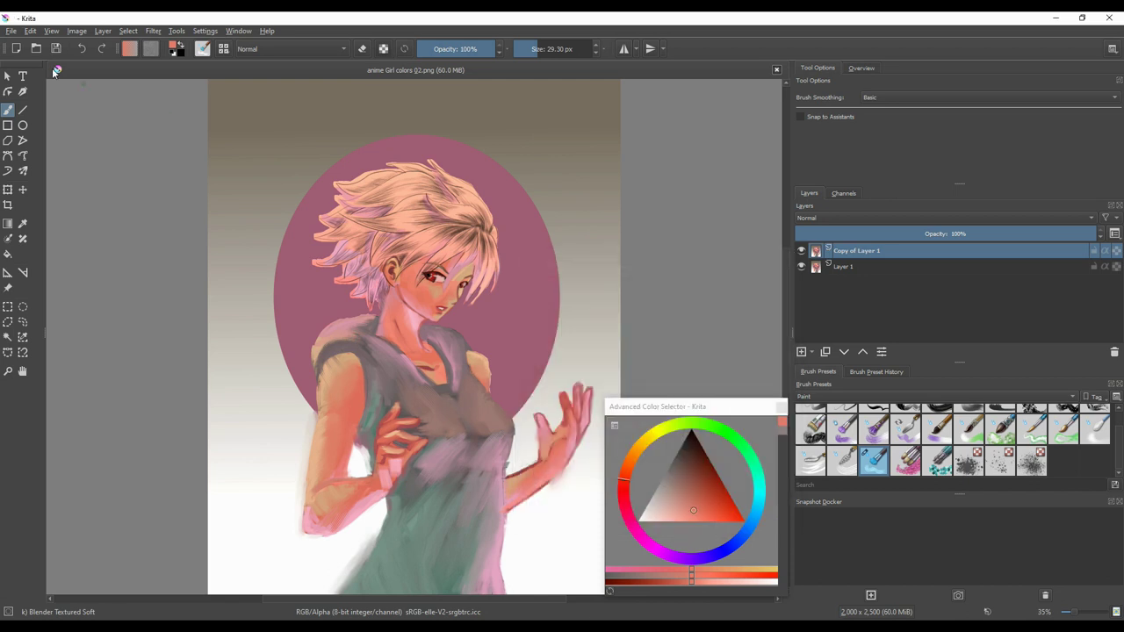
click(11, 31)
click(48, 263)
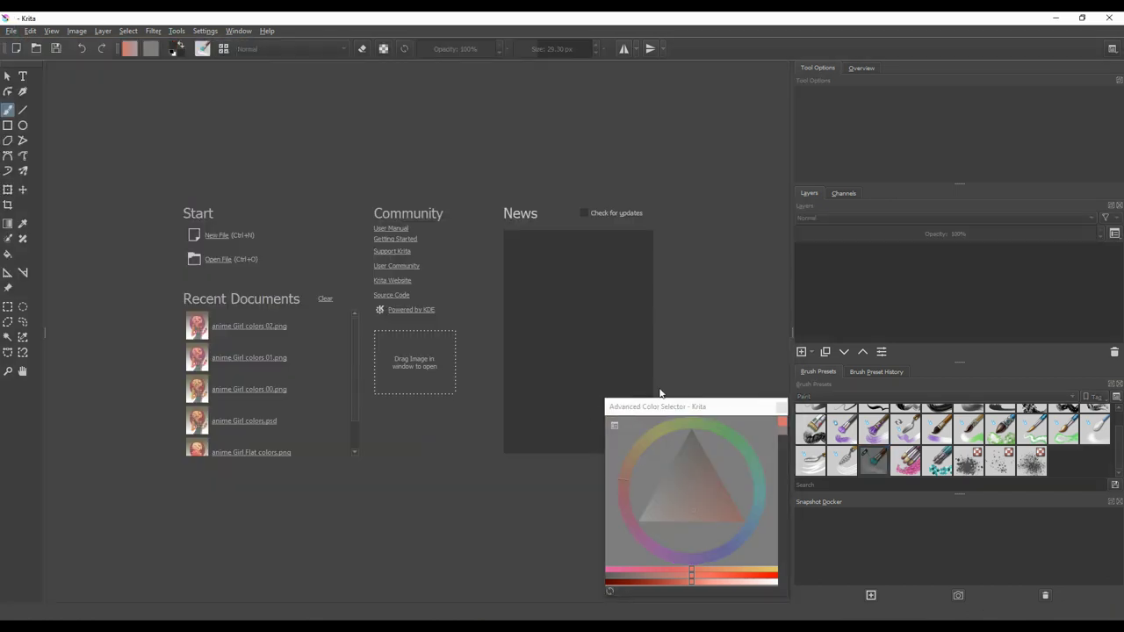